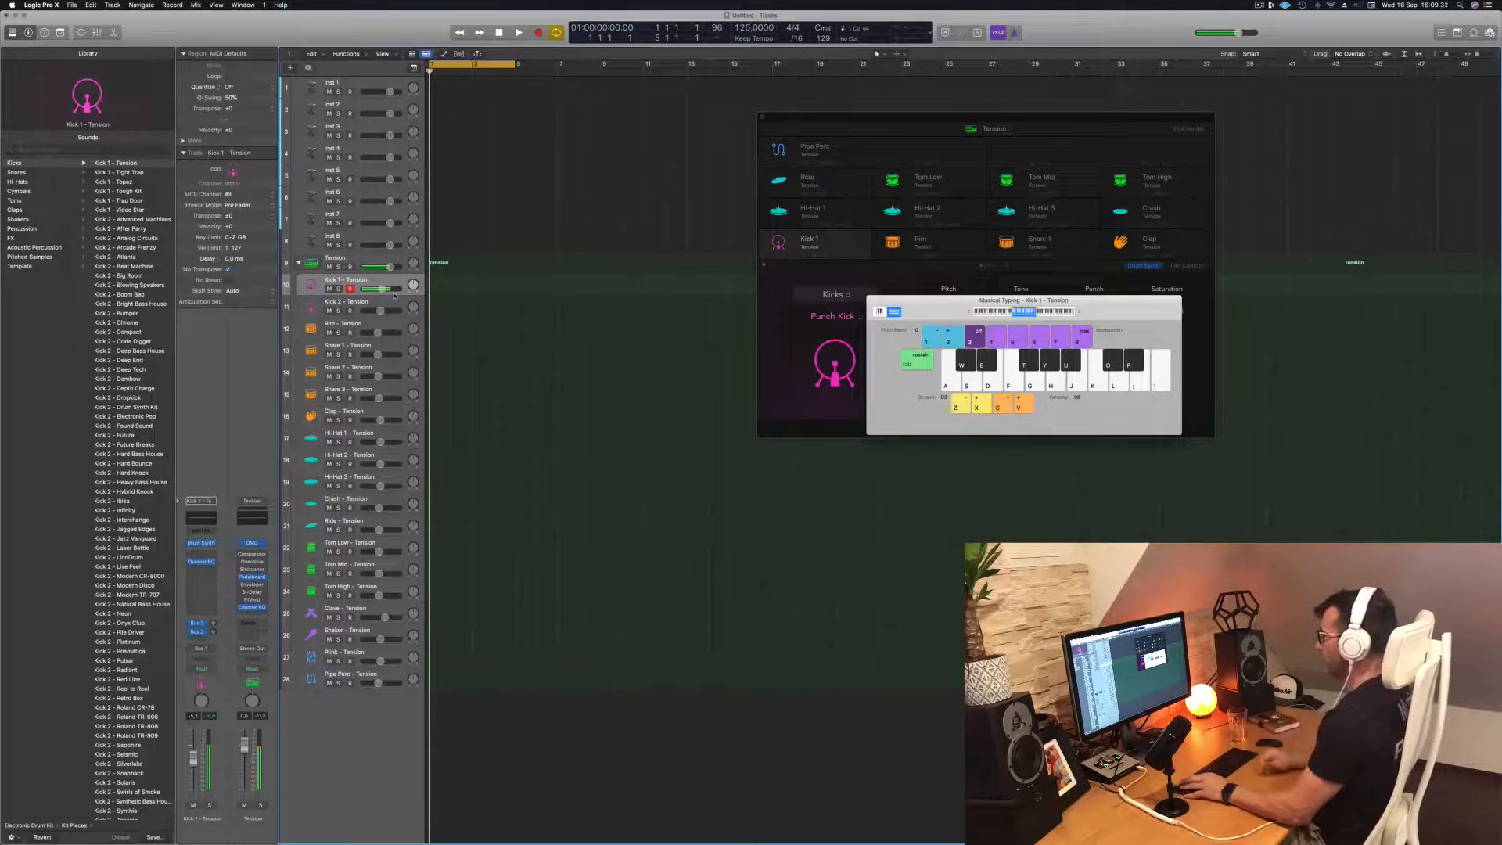
Record a short kick pattern with repeated hits on the Kick 1 - Tension track from the start of the project
click(396, 299)
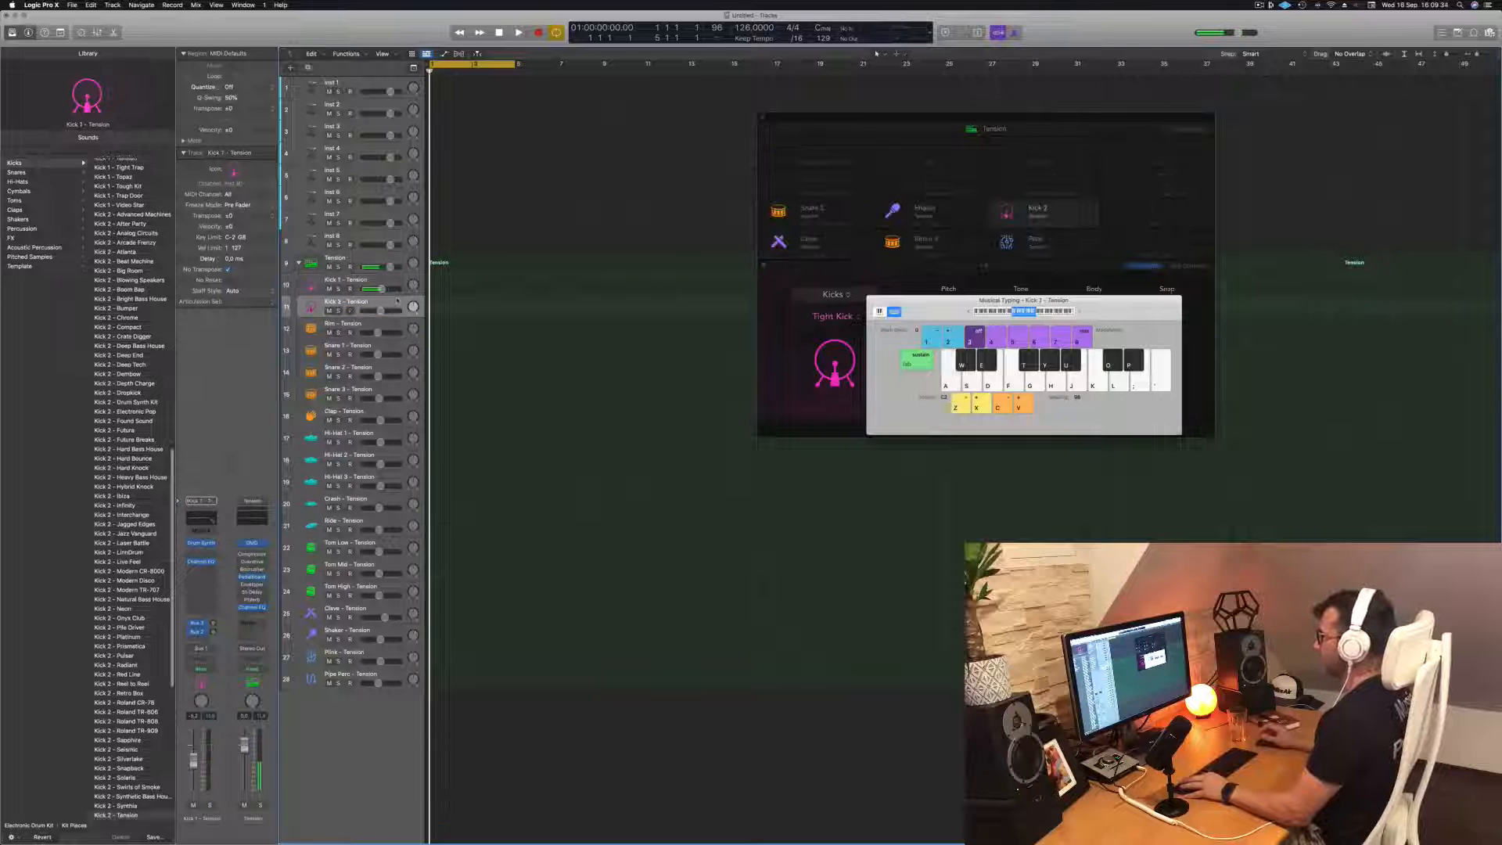
click(395, 281)
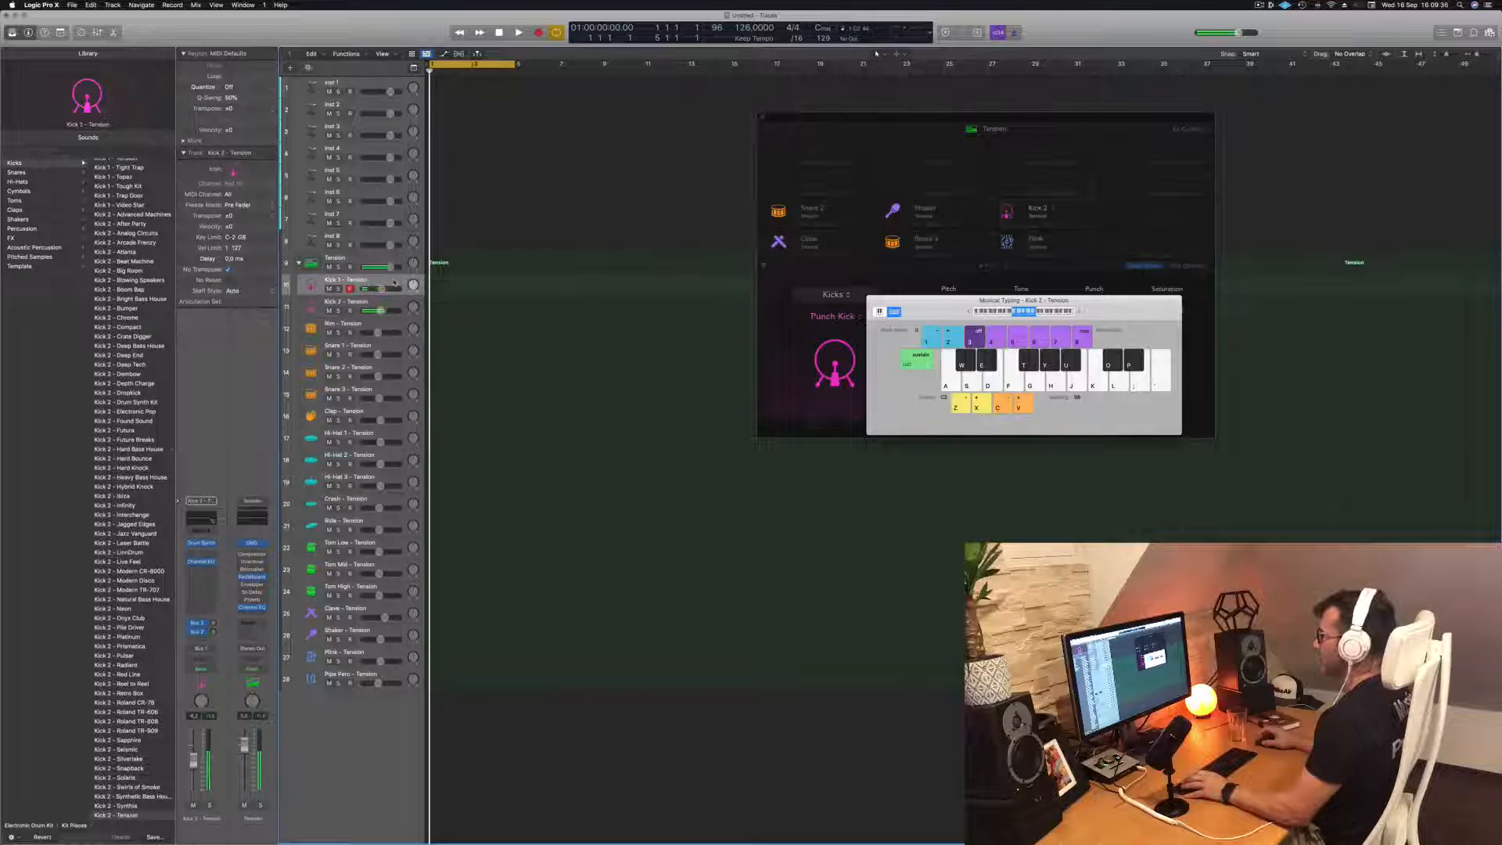
key(r)
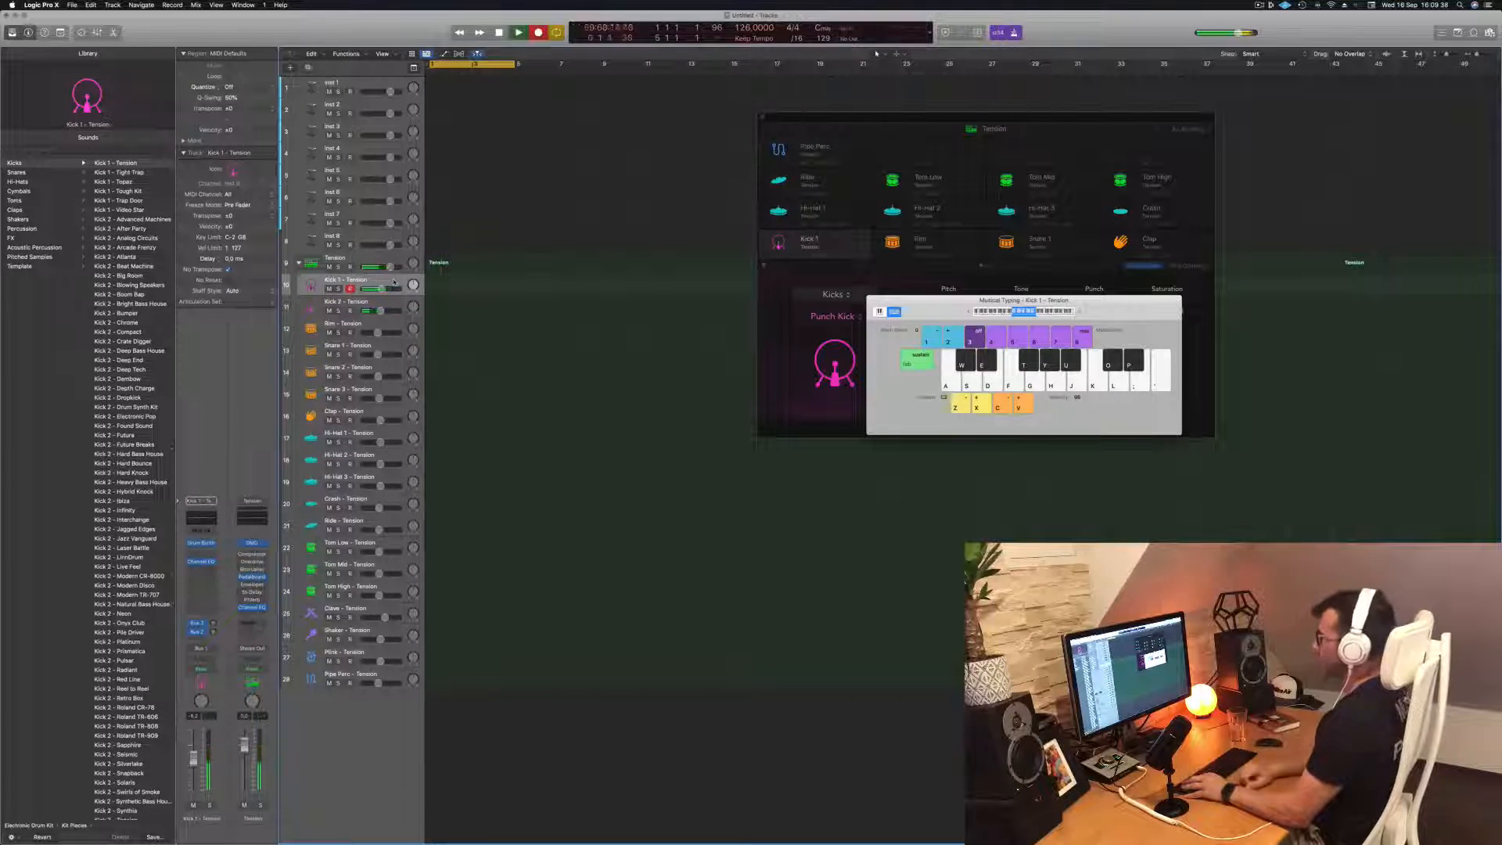
key(a)
key(a)
key(a)
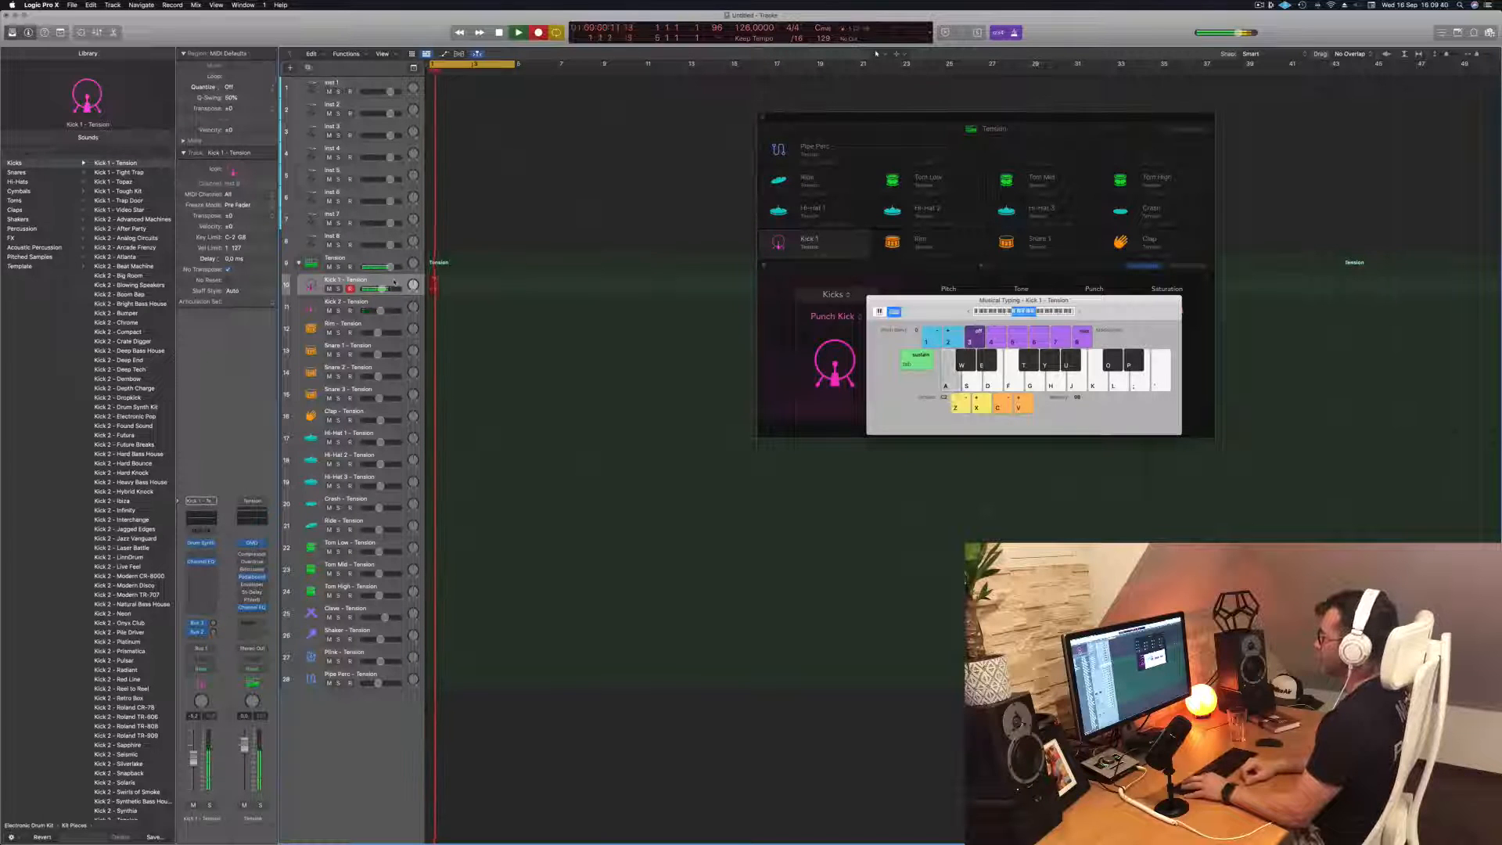
key(space)
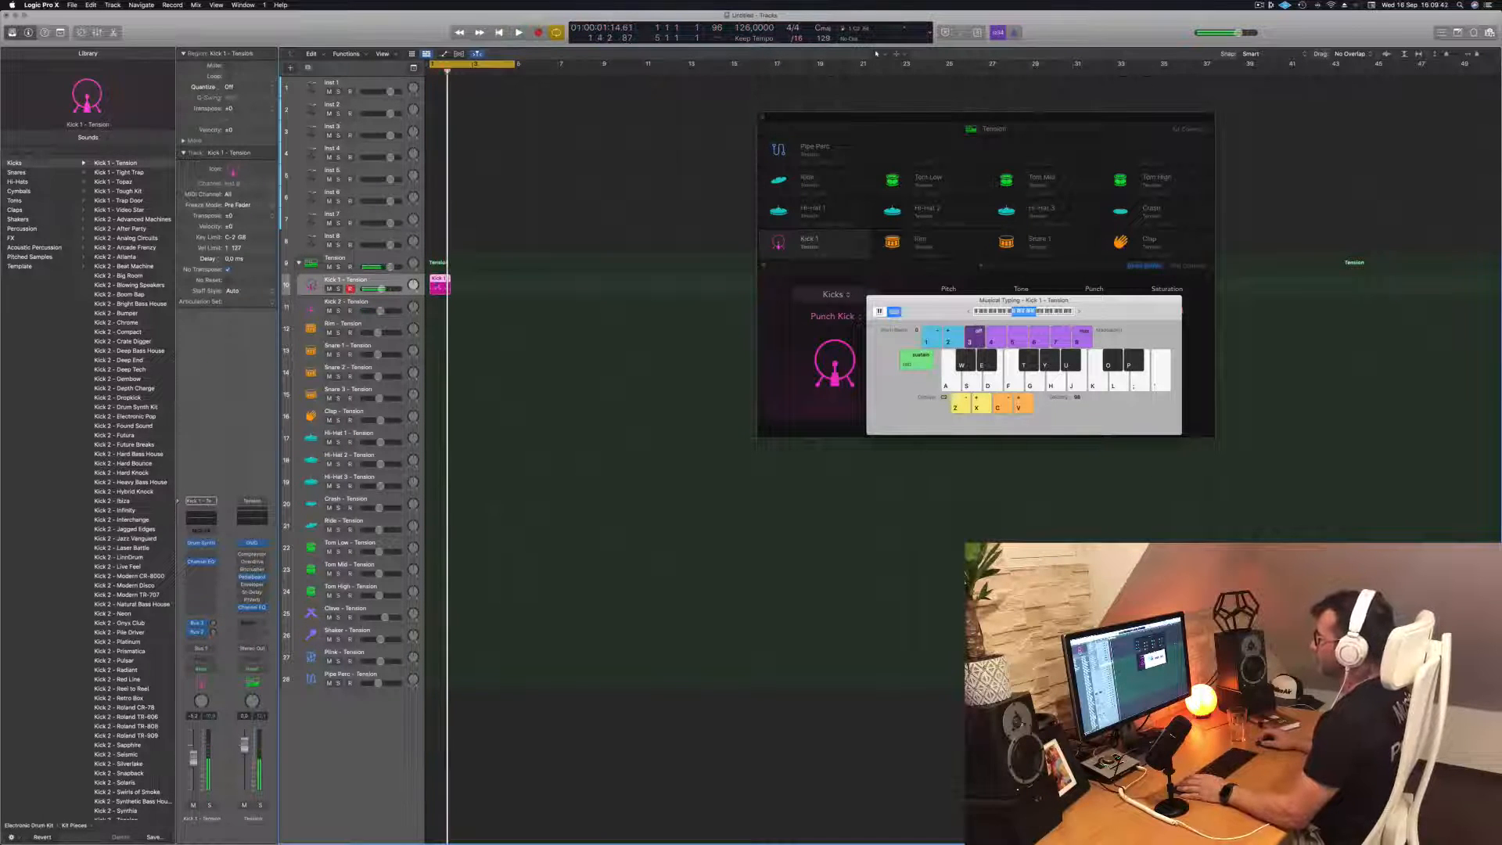
Show the recorded kick region in the Piano Roll, then copy it along the Kick 1 track to fill the four-bar cycle
key(e)
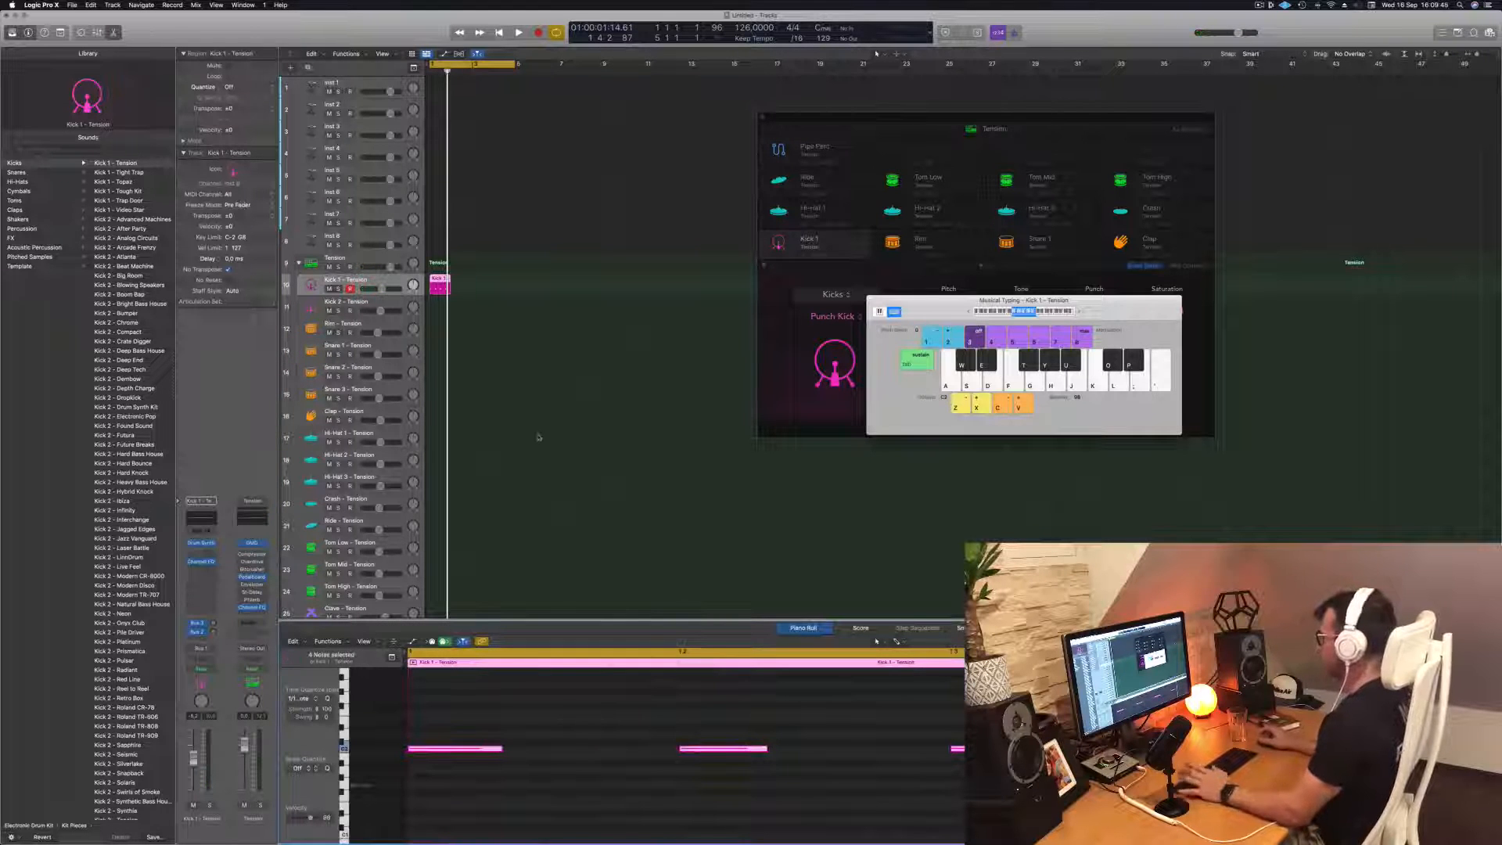
key(space)
drag(439, 281, 485, 285)
key(space)
Separate the Musical Typing and Drum Machine Designer windows so all kick controls are accessible while the loop plays
drag(938, 300, 1137, 258)
click(1040, 266)
drag(1010, 122, 935, 150)
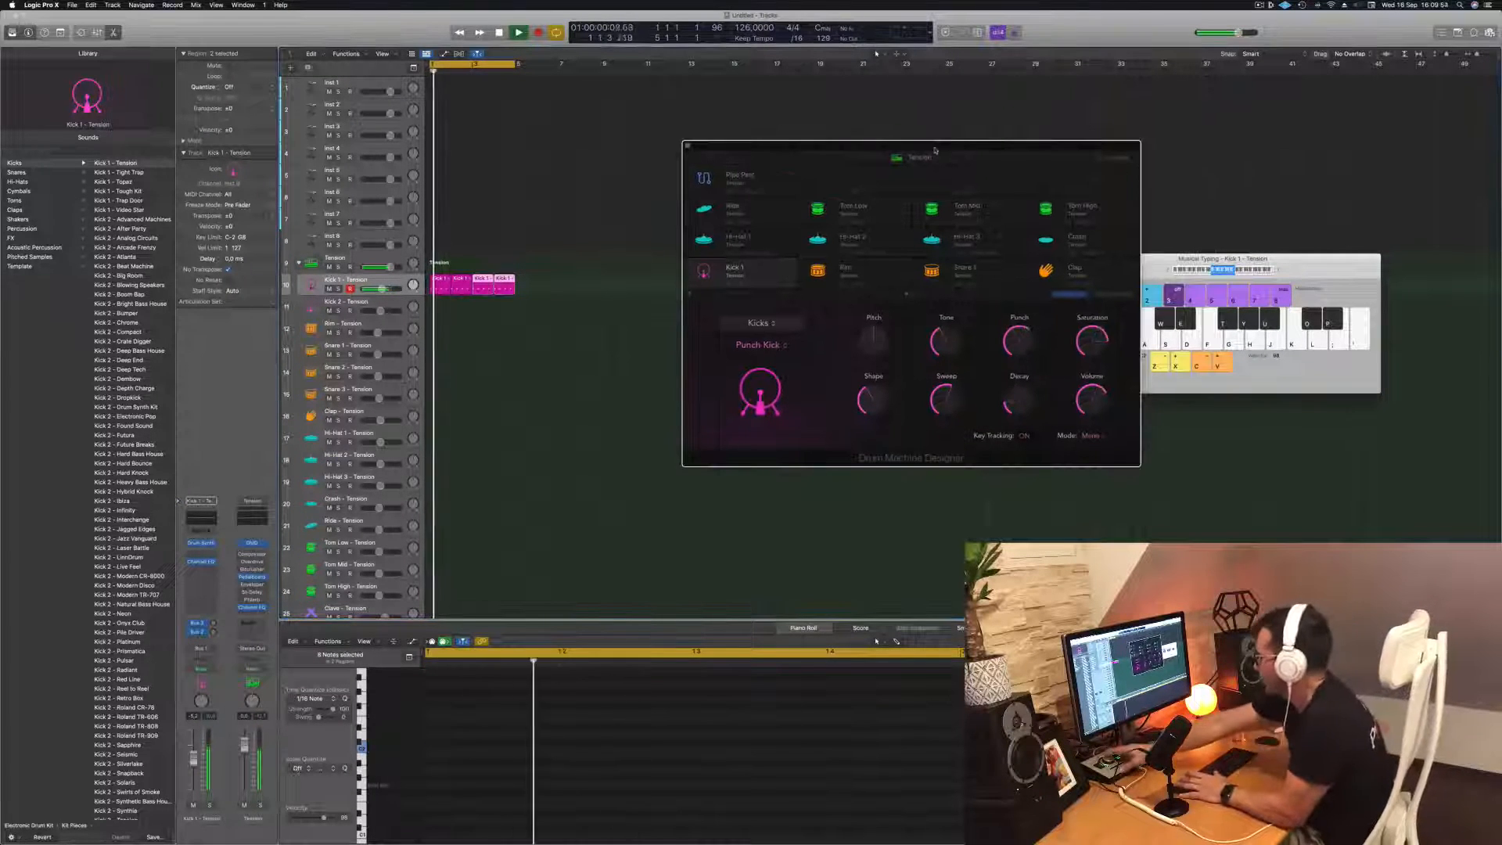
key(space)
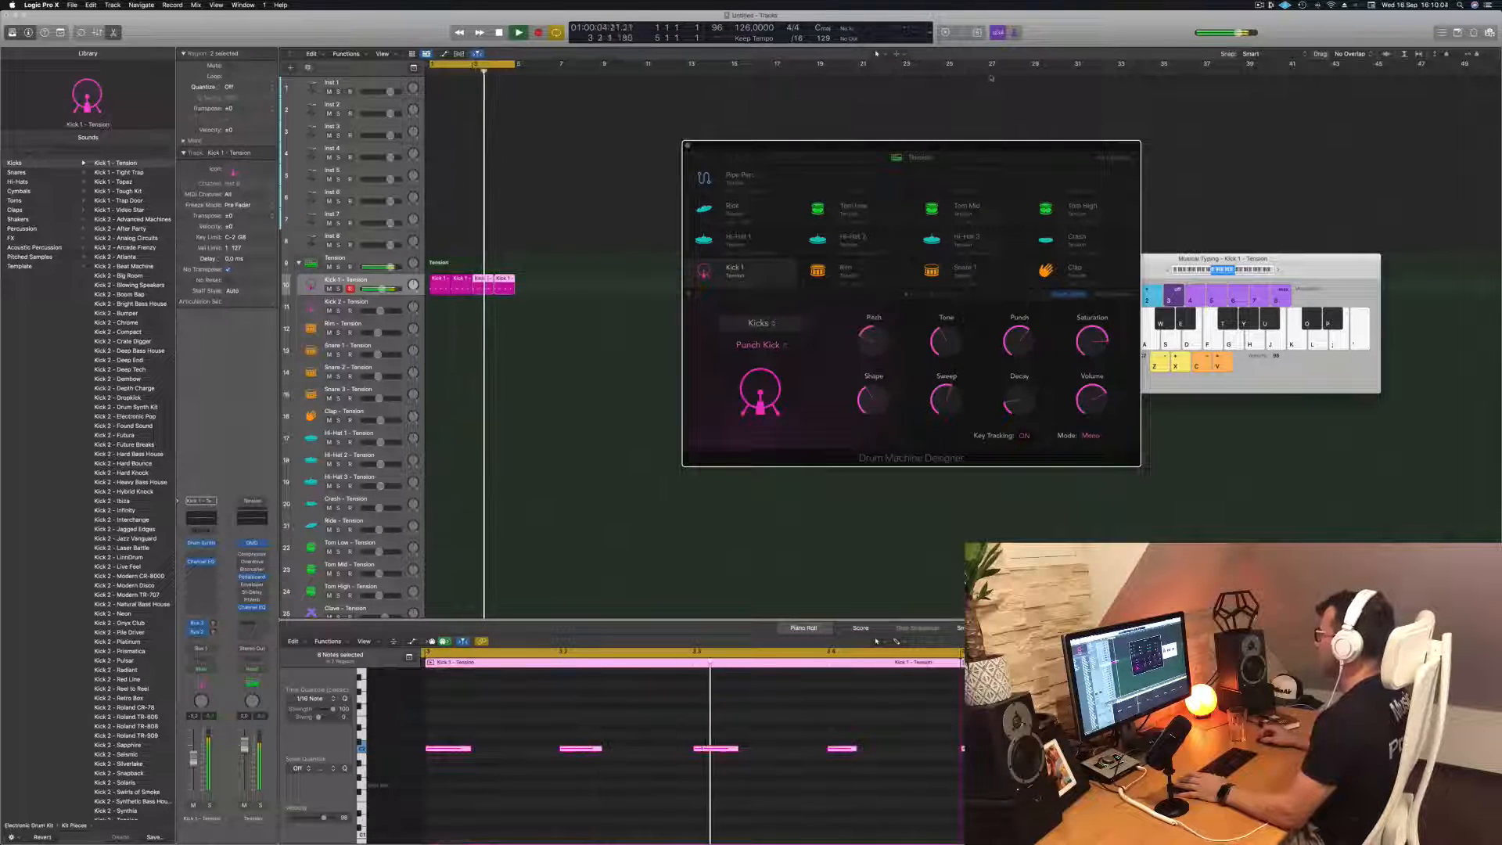
drag(970, 147, 855, 106)
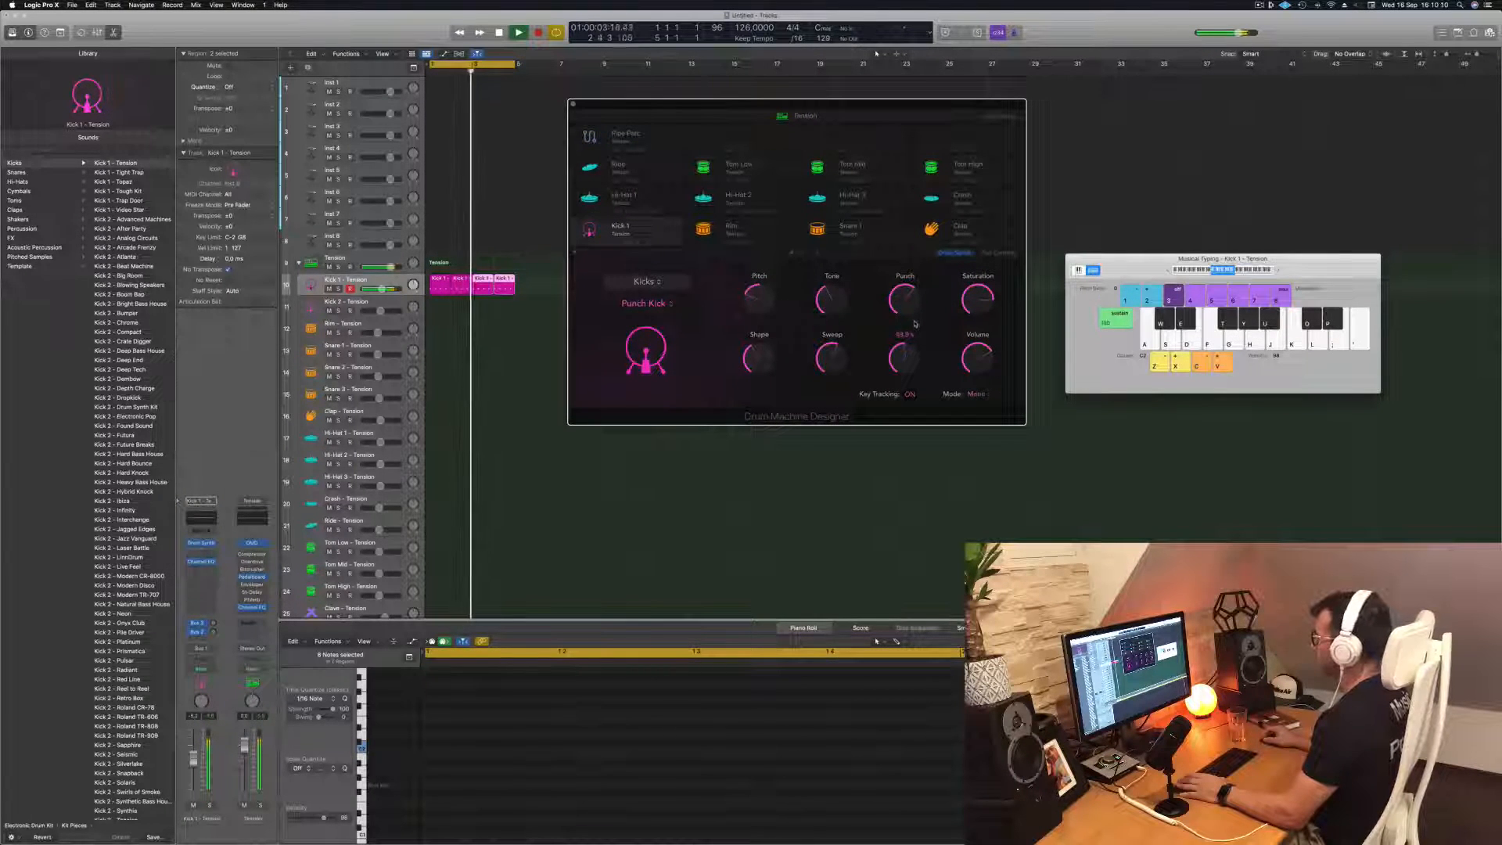
Shape the Punch Kick sound by adjusting its Decay, Sweep and Punch and raising its Shape
drag(915, 323, 907, 356)
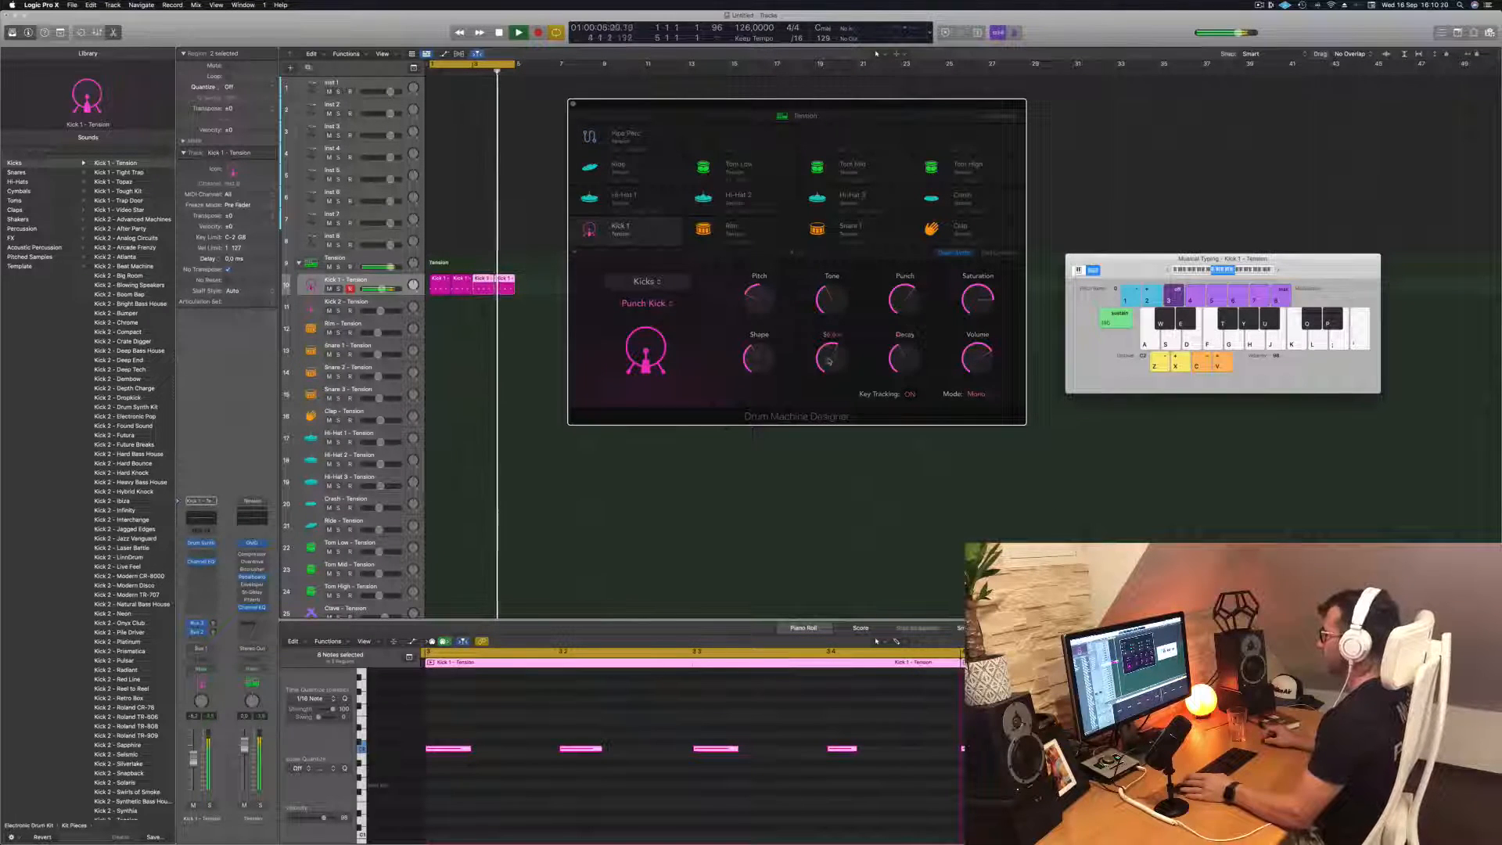
mouse_move(831, 358)
mouse_down()
mouse_move(835, 332)
mouse_move(836, 368)
mouse_up()
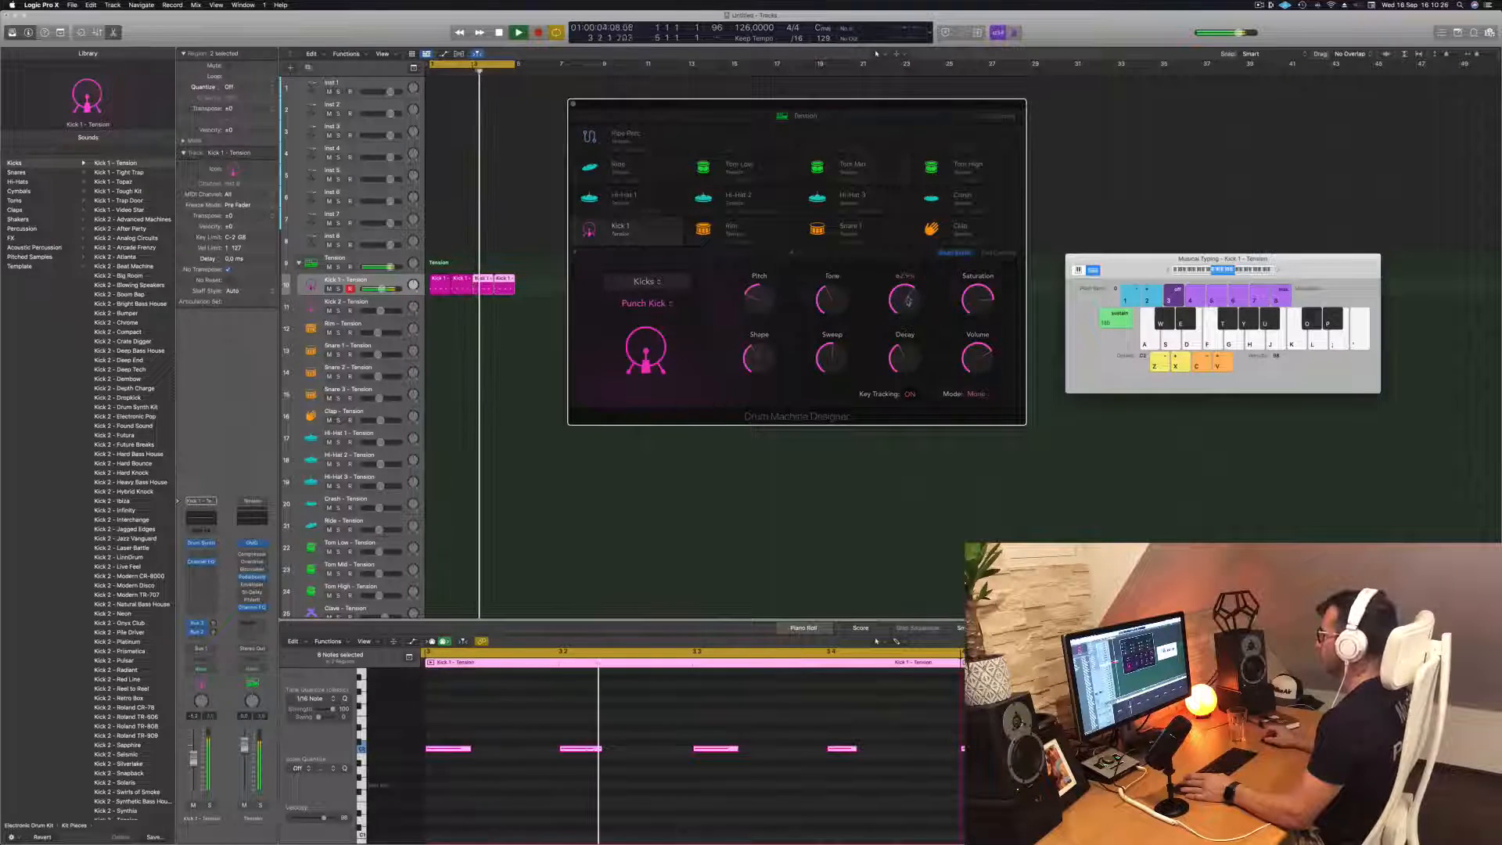
drag(907, 301, 909, 344)
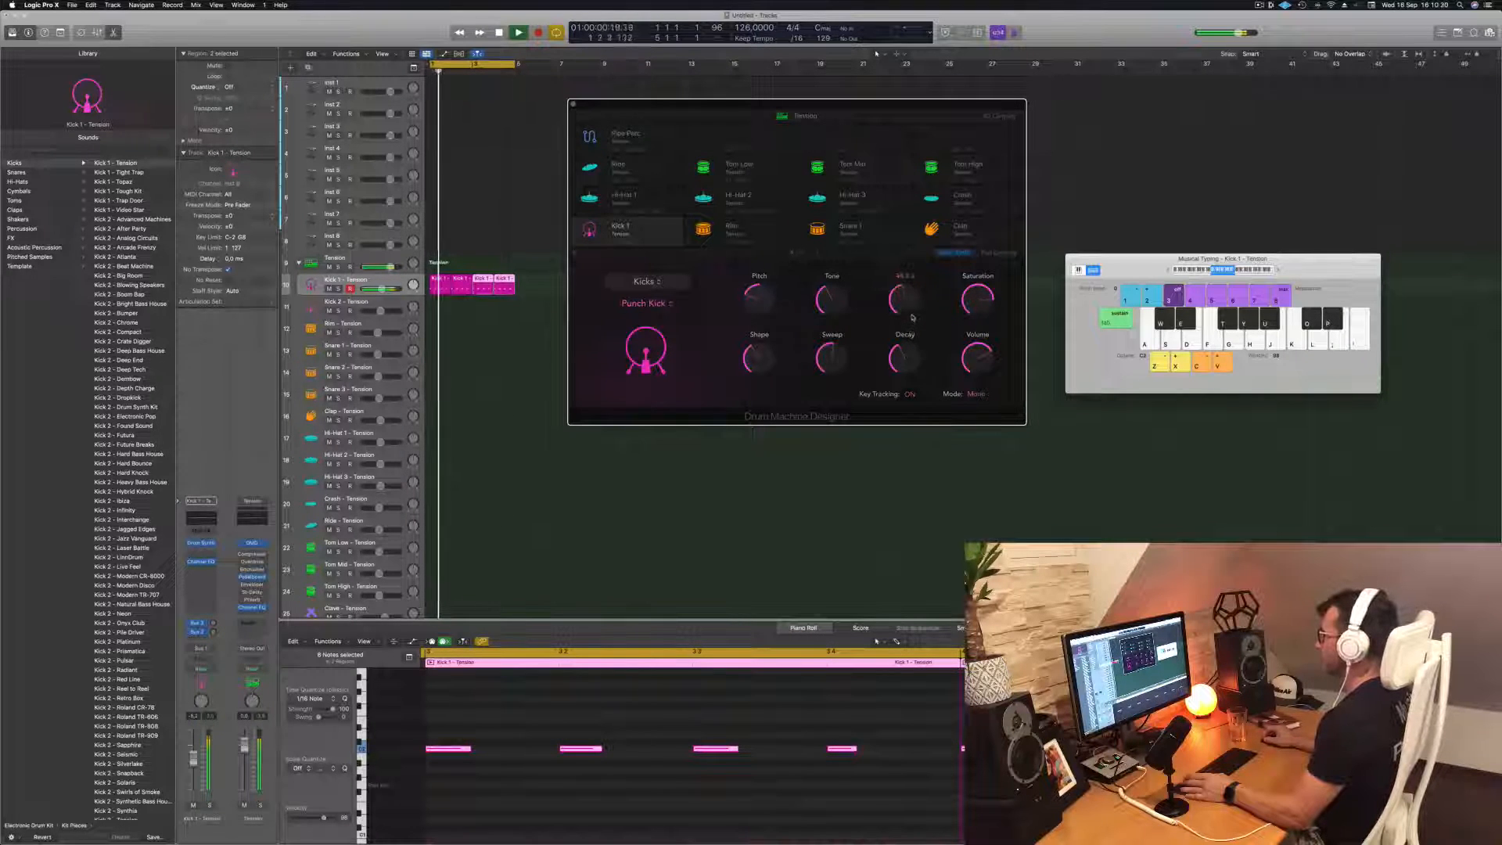
drag(912, 317, 920, 285)
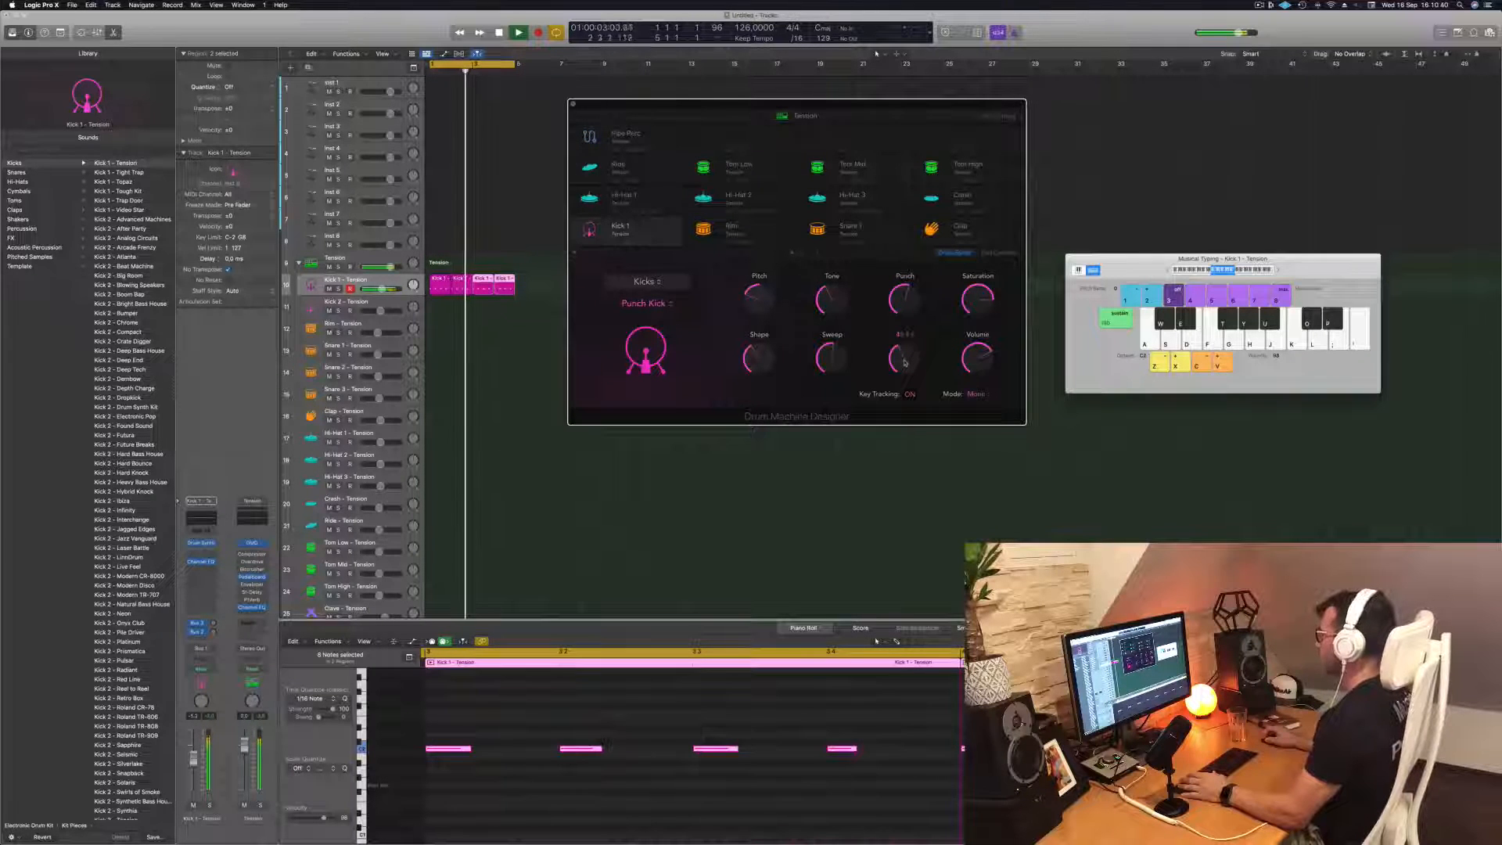
drag(763, 342, 765, 323)
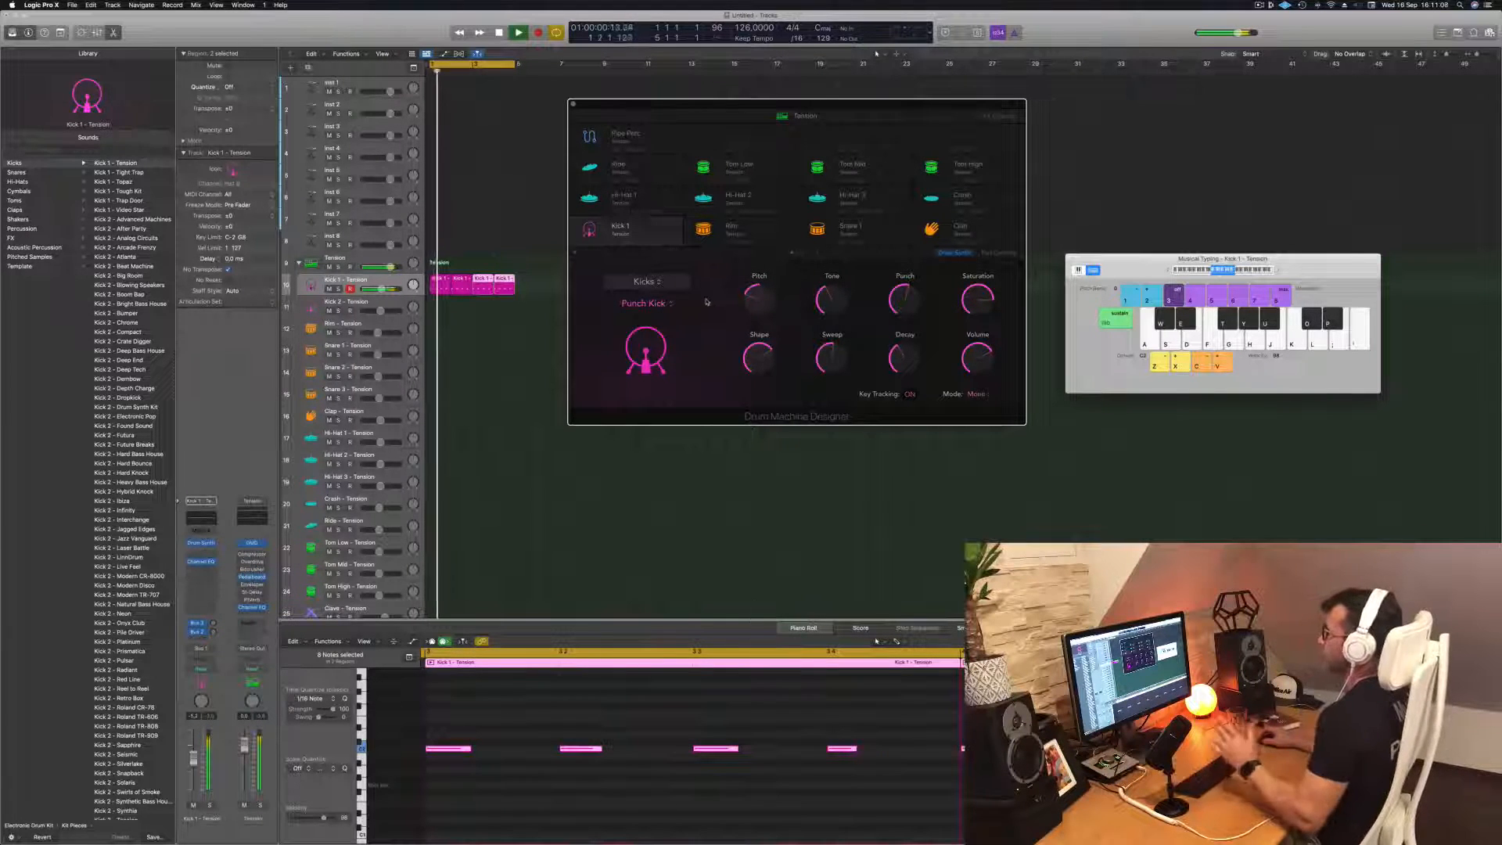
Stop playback, clear the Drum Machine Designer window from the regions, and copy the first kick region onto the Hi-Hat 1 track
drag(849, 110, 867, 107)
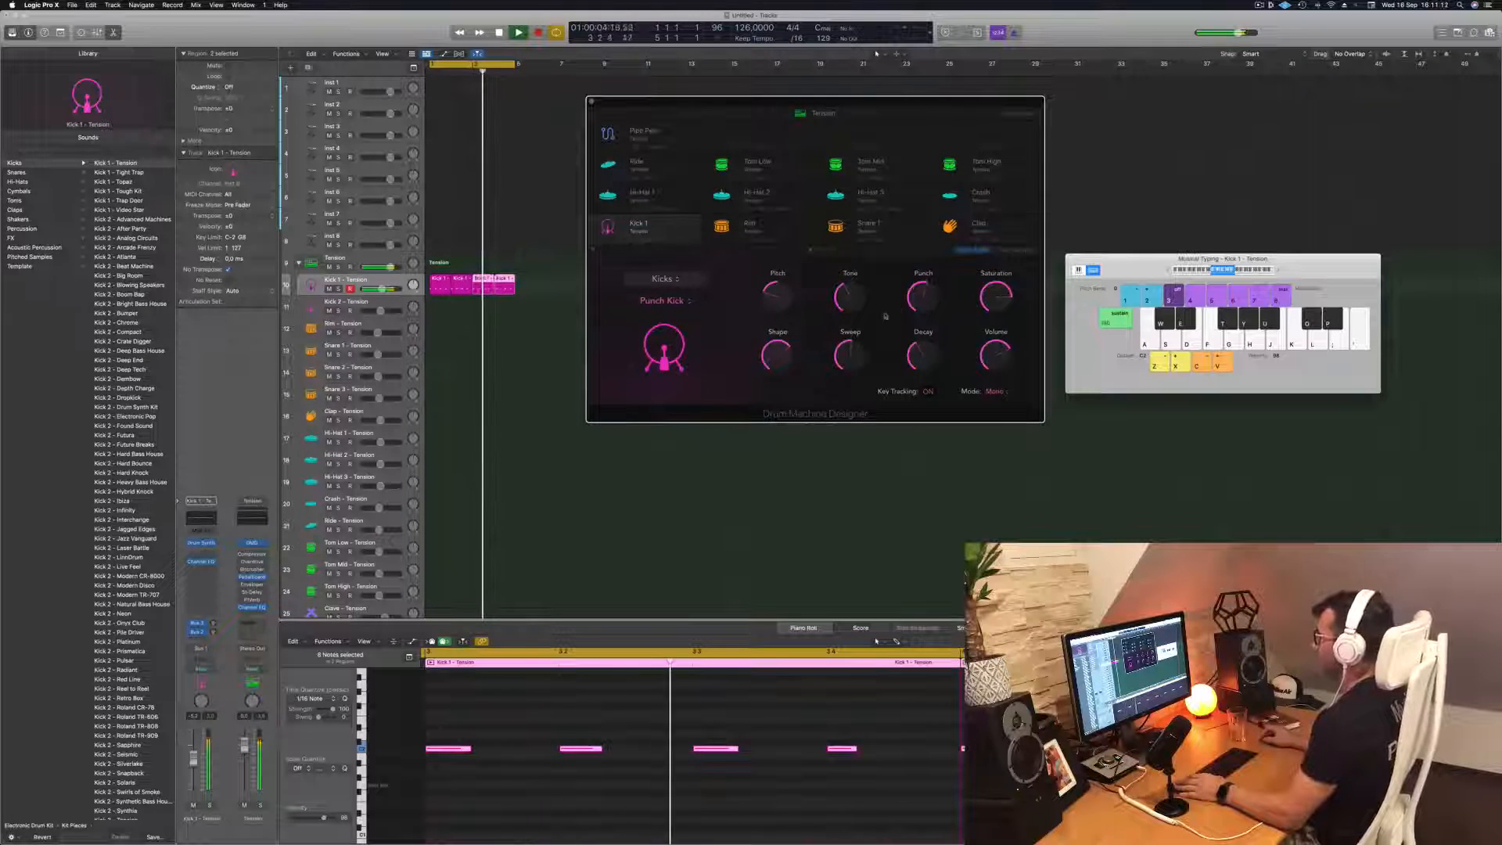
key(space)
drag(714, 102, 888, 99)
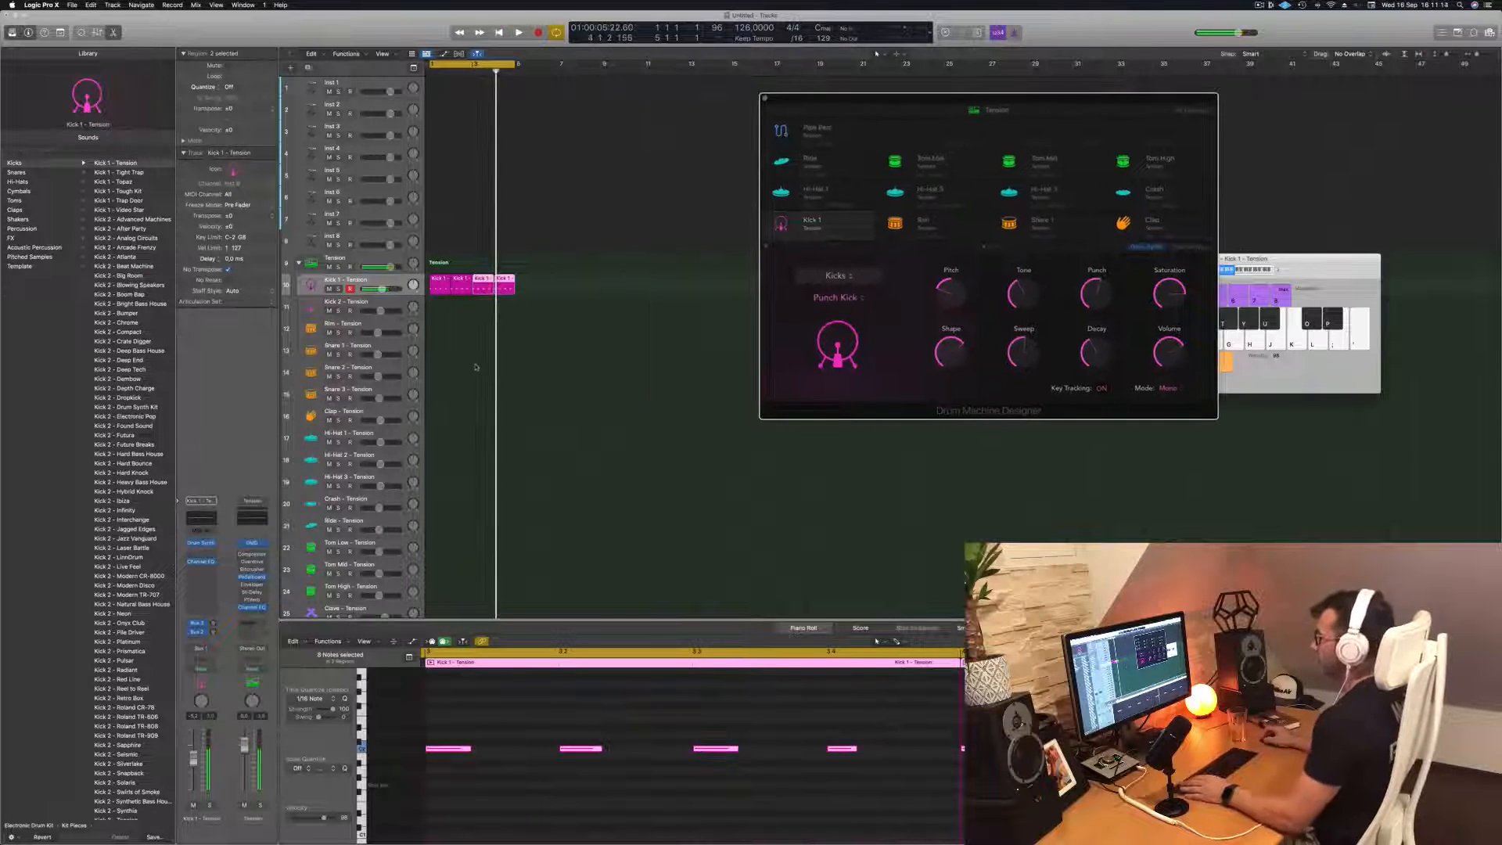
click(472, 366)
click(440, 286)
scroll(449, 336, down, 1)
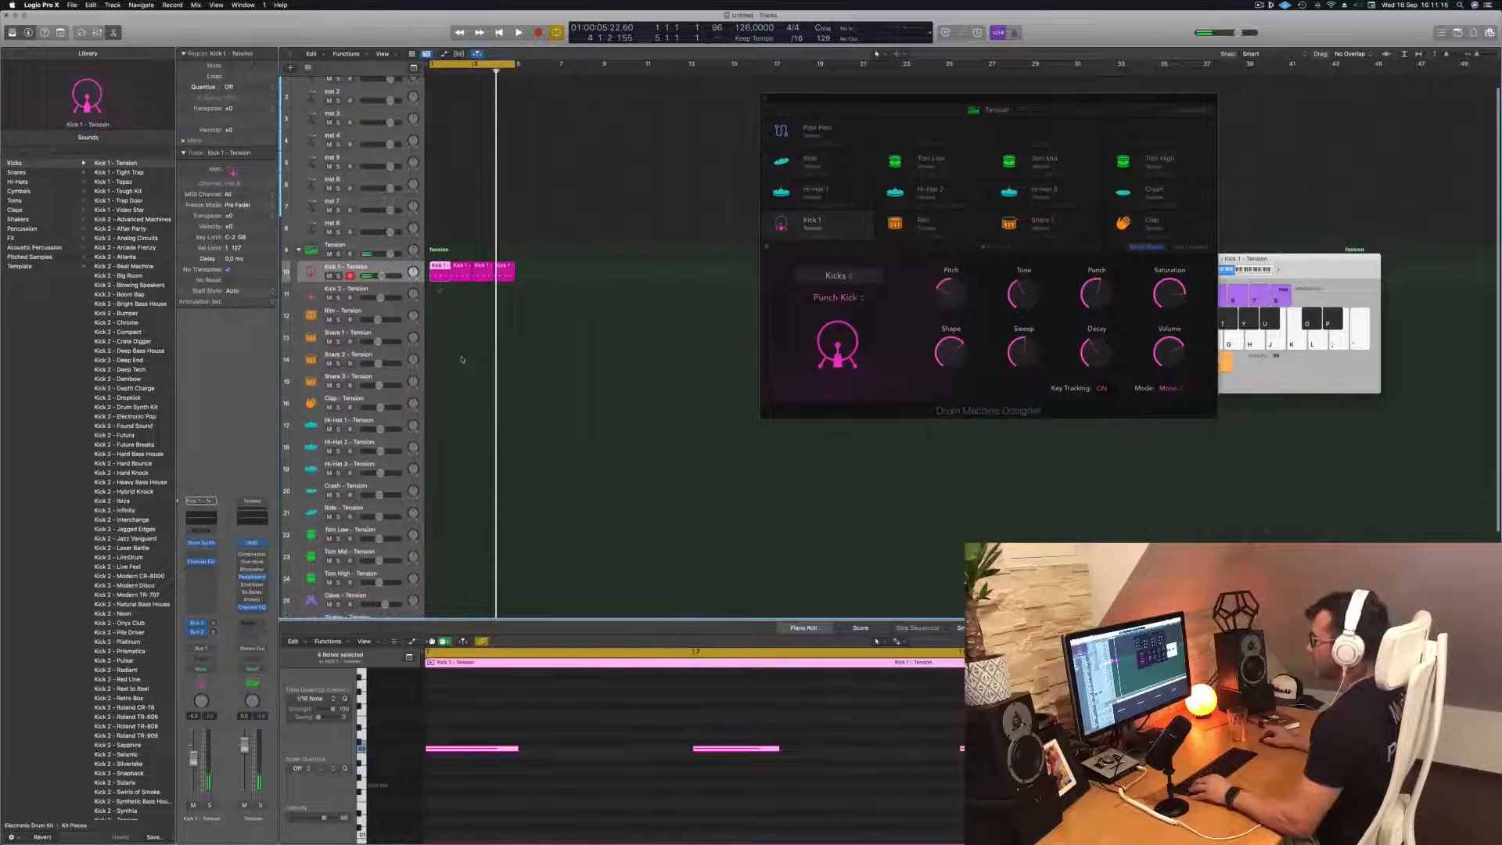
drag(439, 268, 440, 426)
Shift the copied Hi-Hat 1 notes onto the off-beats and repeat the region to fill the four-bar cycle
drag(487, 731, 1267, 765)
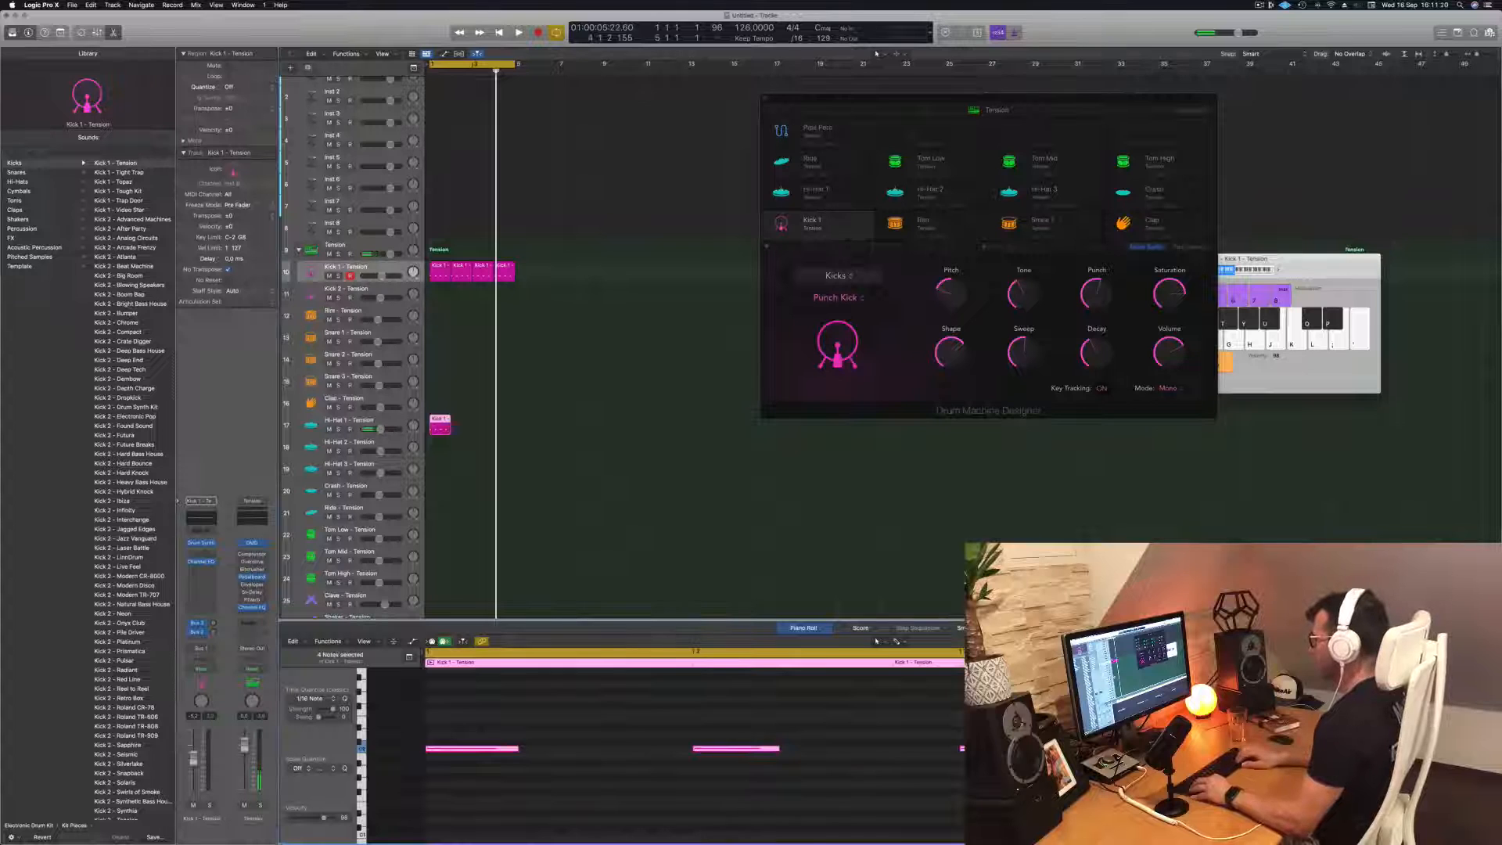
key(space)
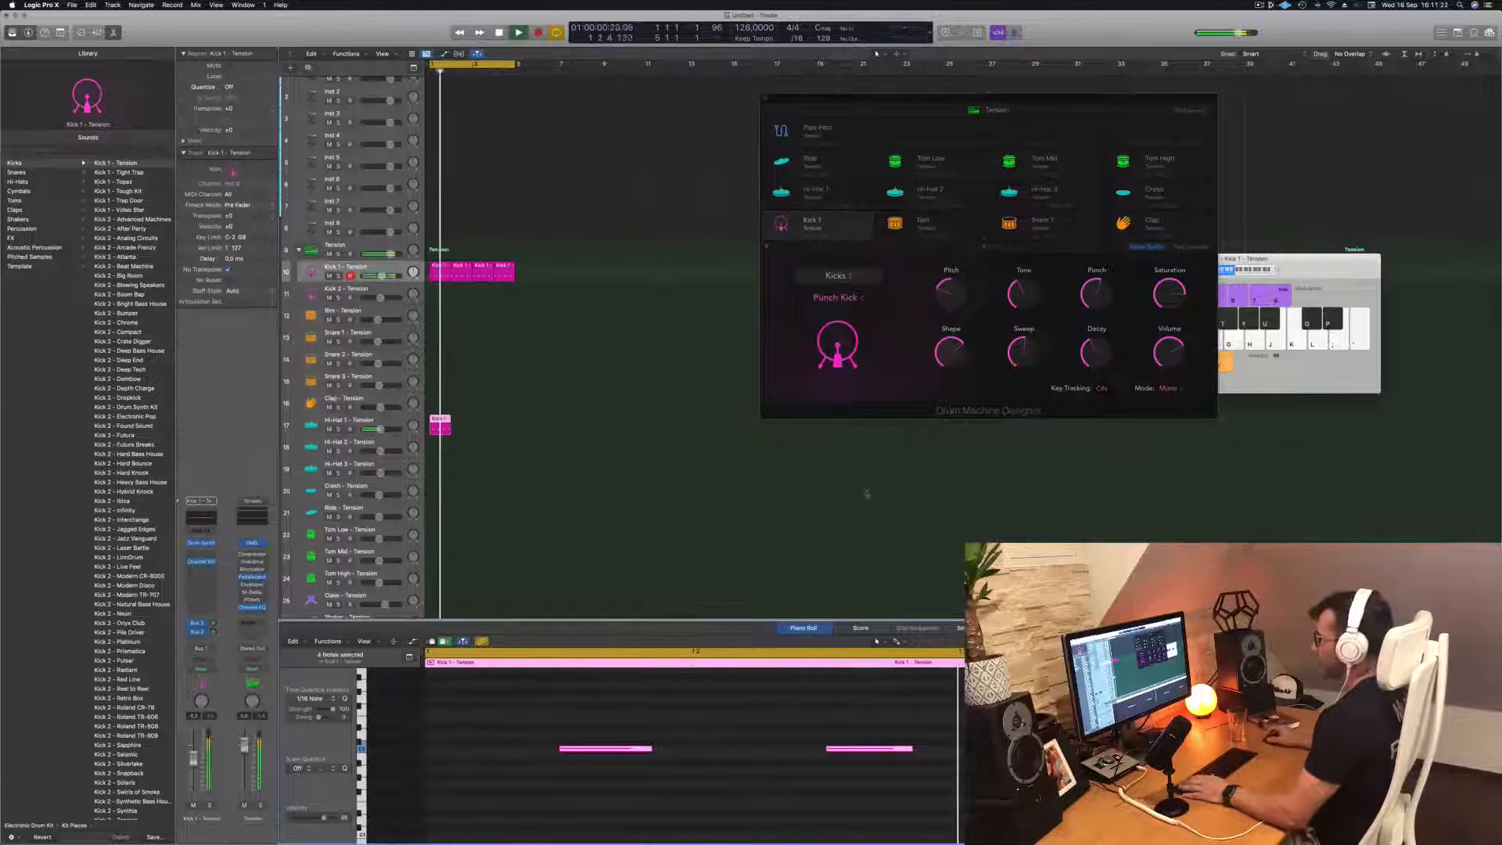
drag(437, 424, 485, 427)
shift+click(442, 420)
click(401, 421)
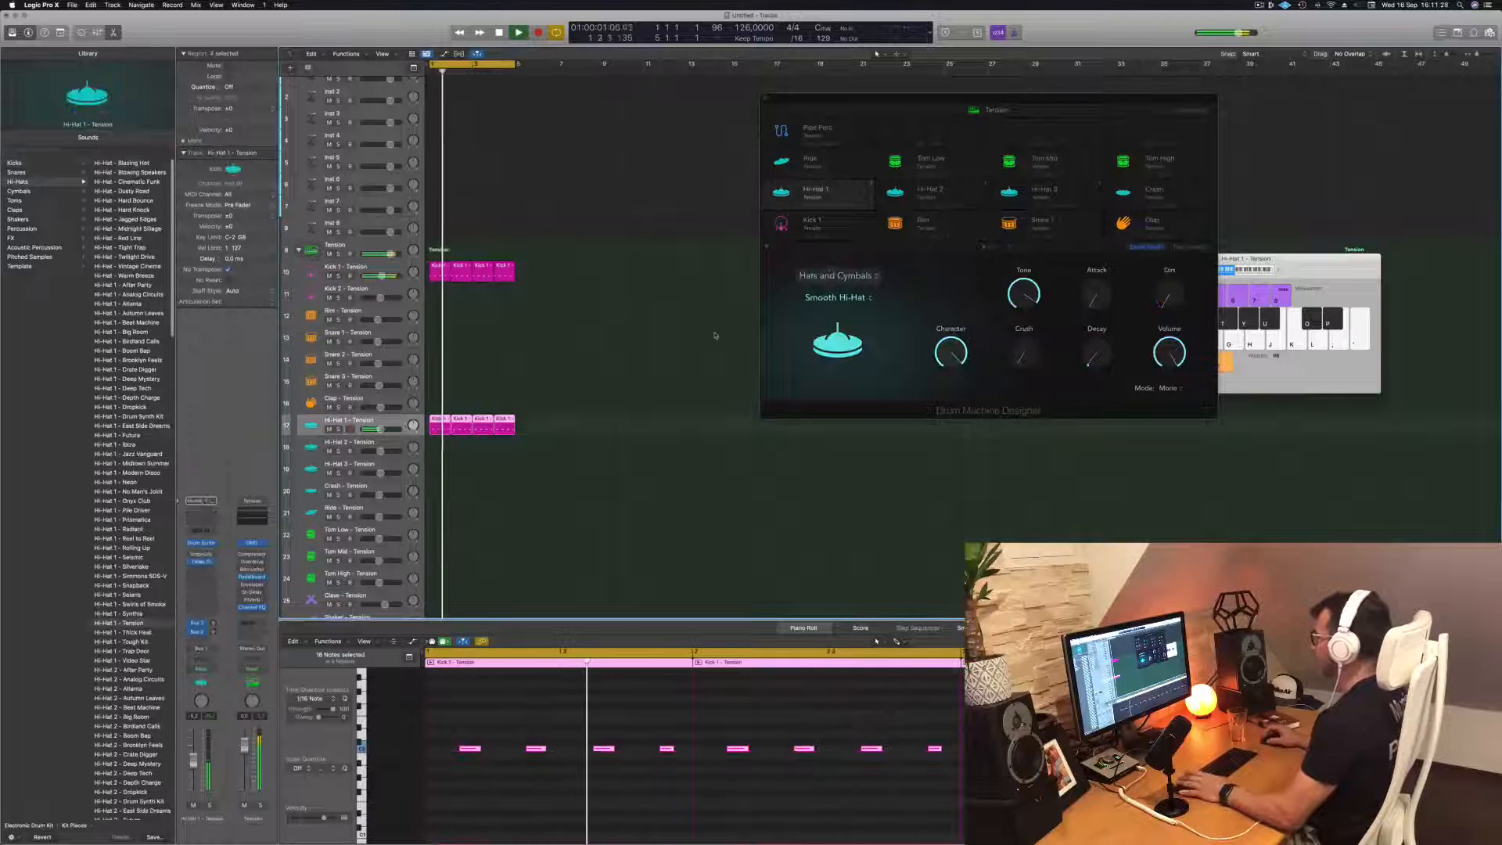
Raise Decay and Crush on the Smooth Hi-Hat, and lower the Hi-Hat 1 and Kick 1 channel volumes
drag(1041, 99, 914, 88)
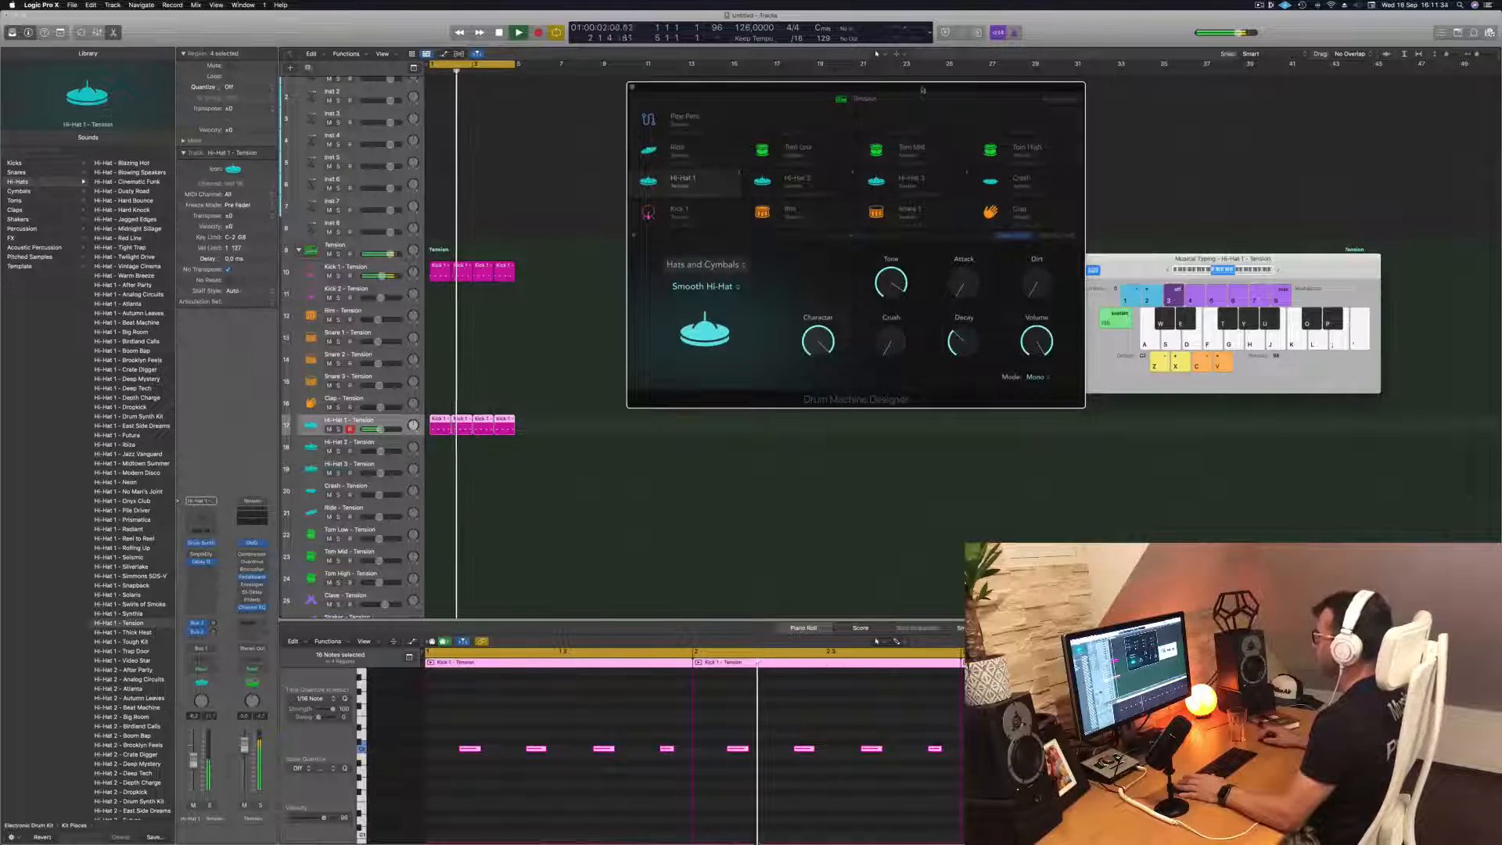
drag(923, 90, 962, 89)
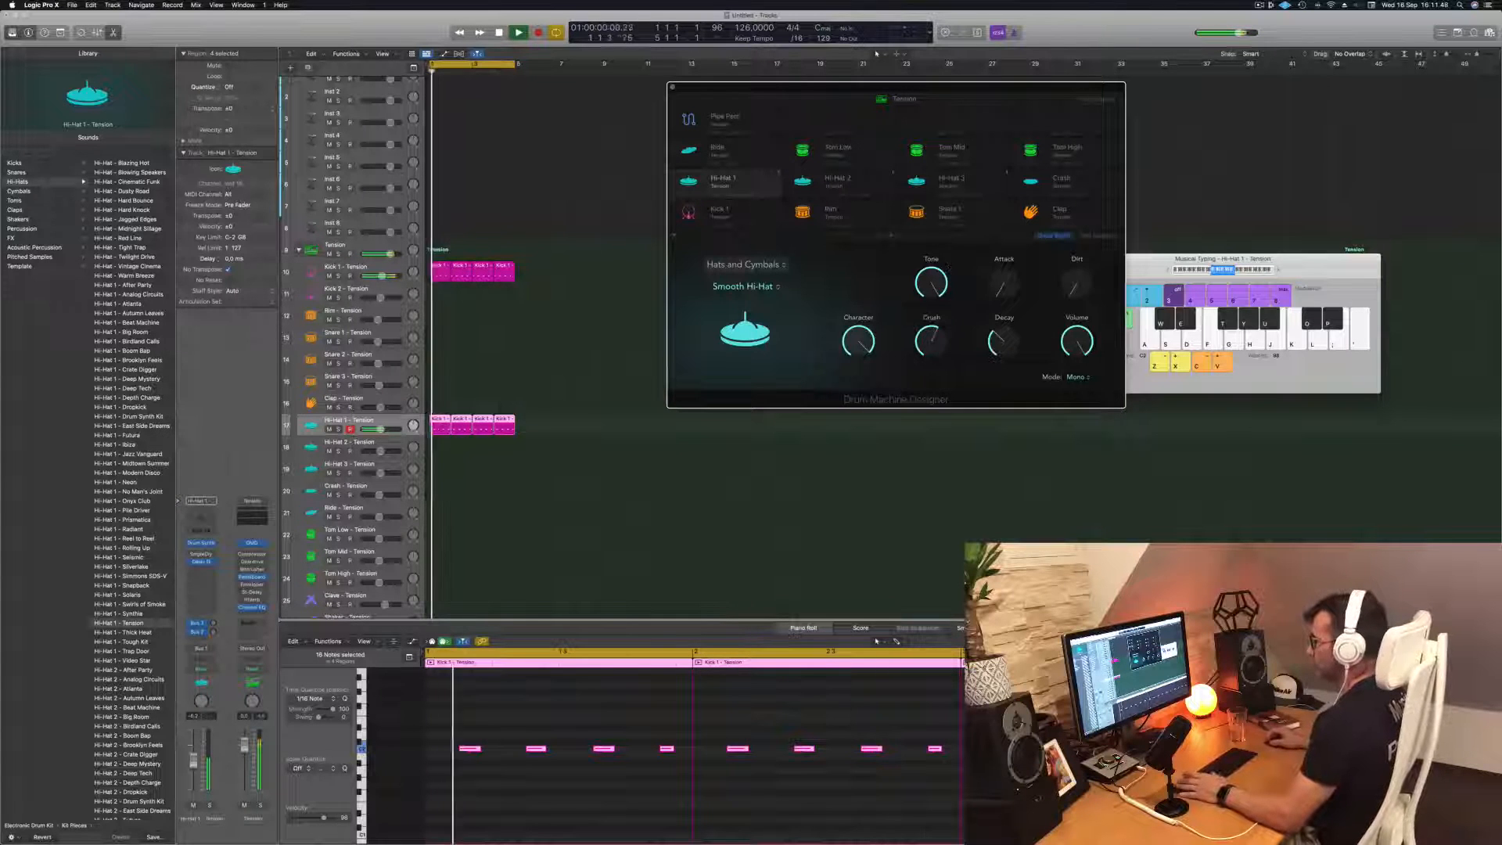
drag(193, 760, 193, 772)
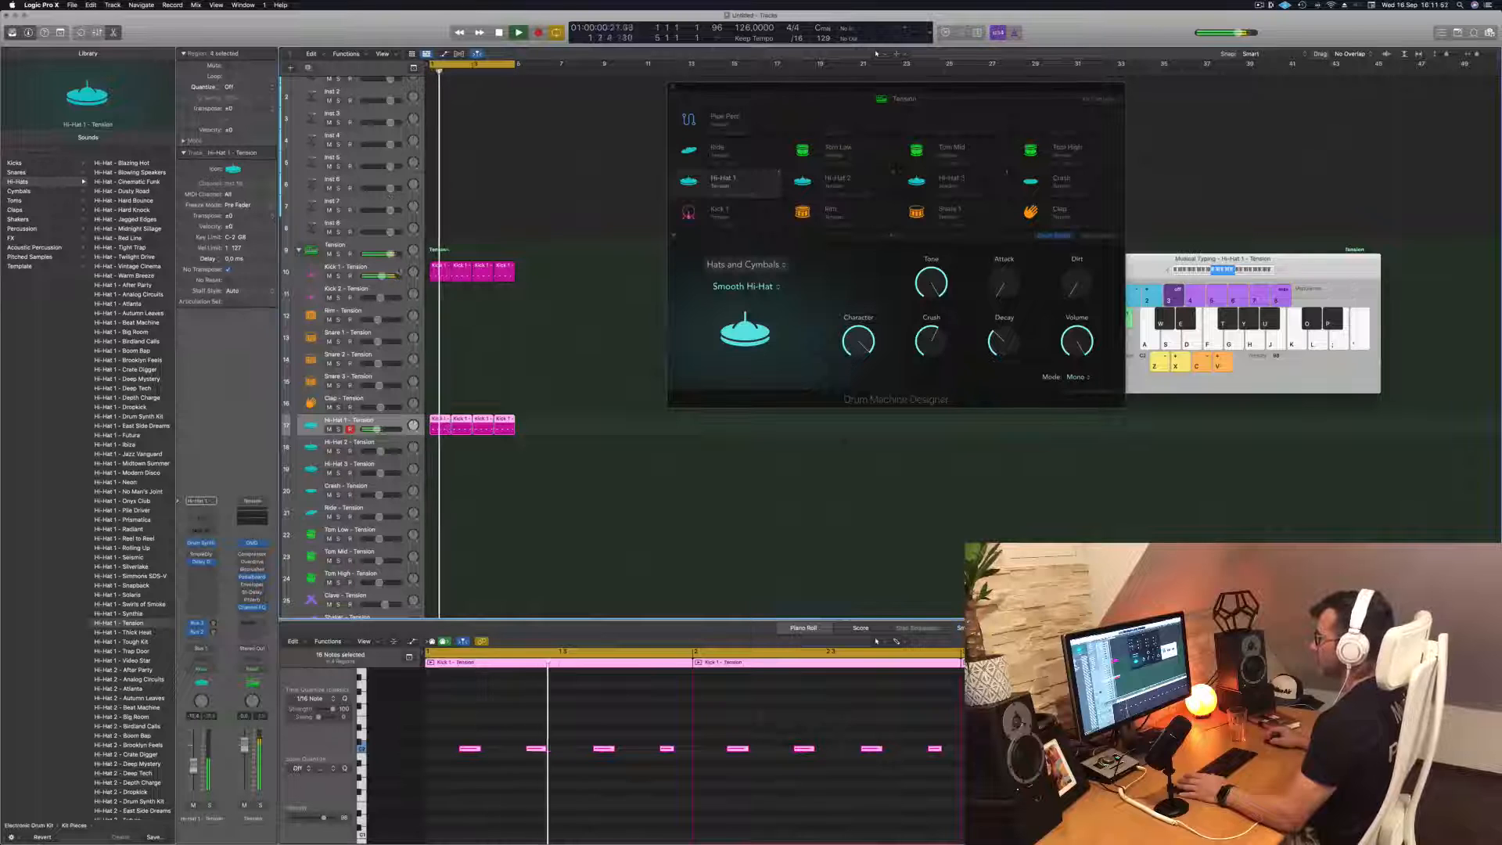
click(398, 269)
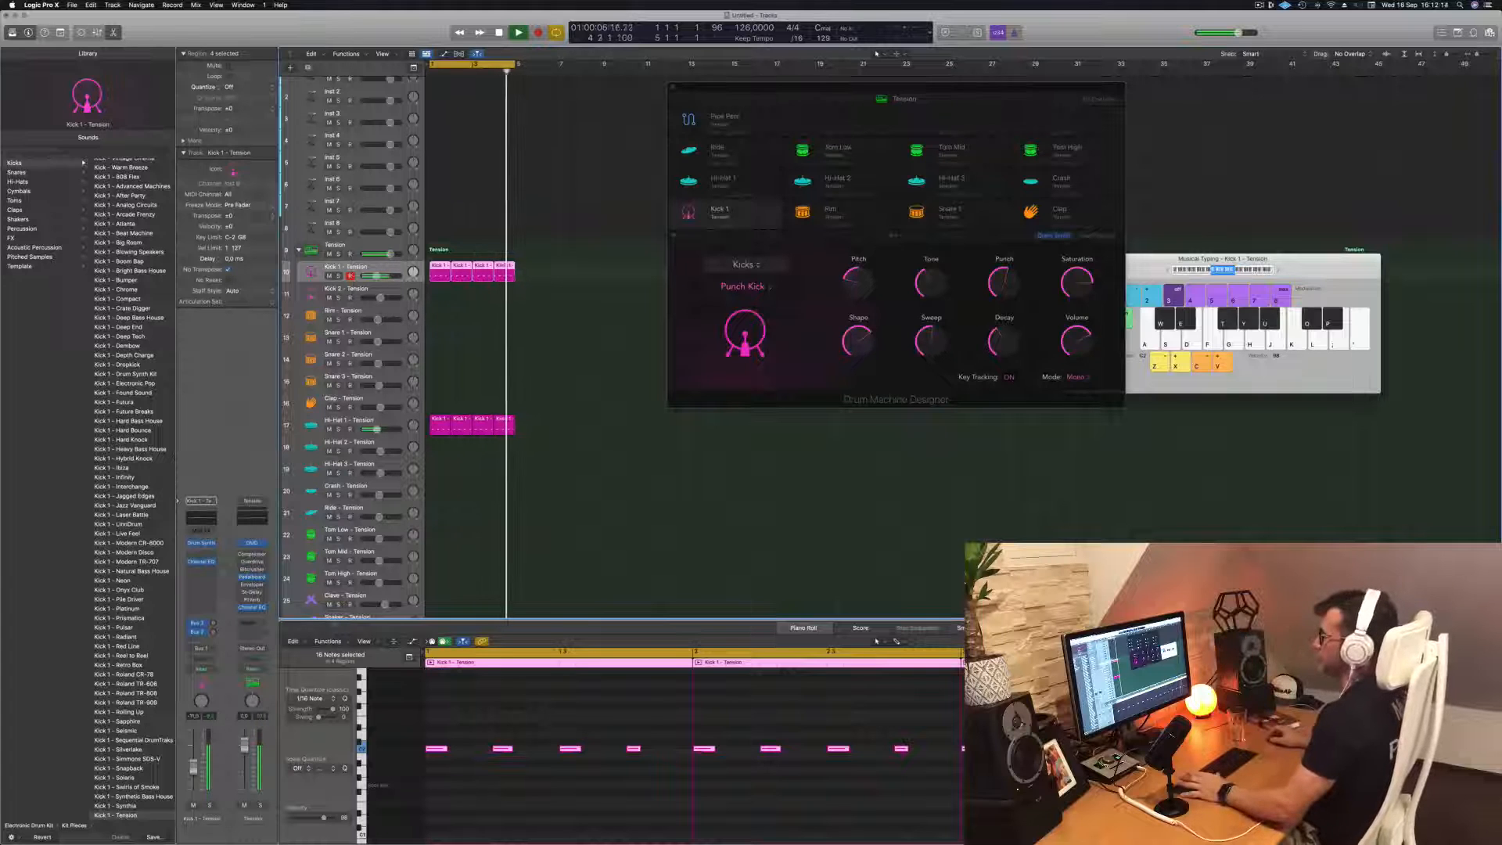
Reduce the Smooth Hi-Hat's Crush to about 40% on the Hi-Hat 1 track
click(393, 421)
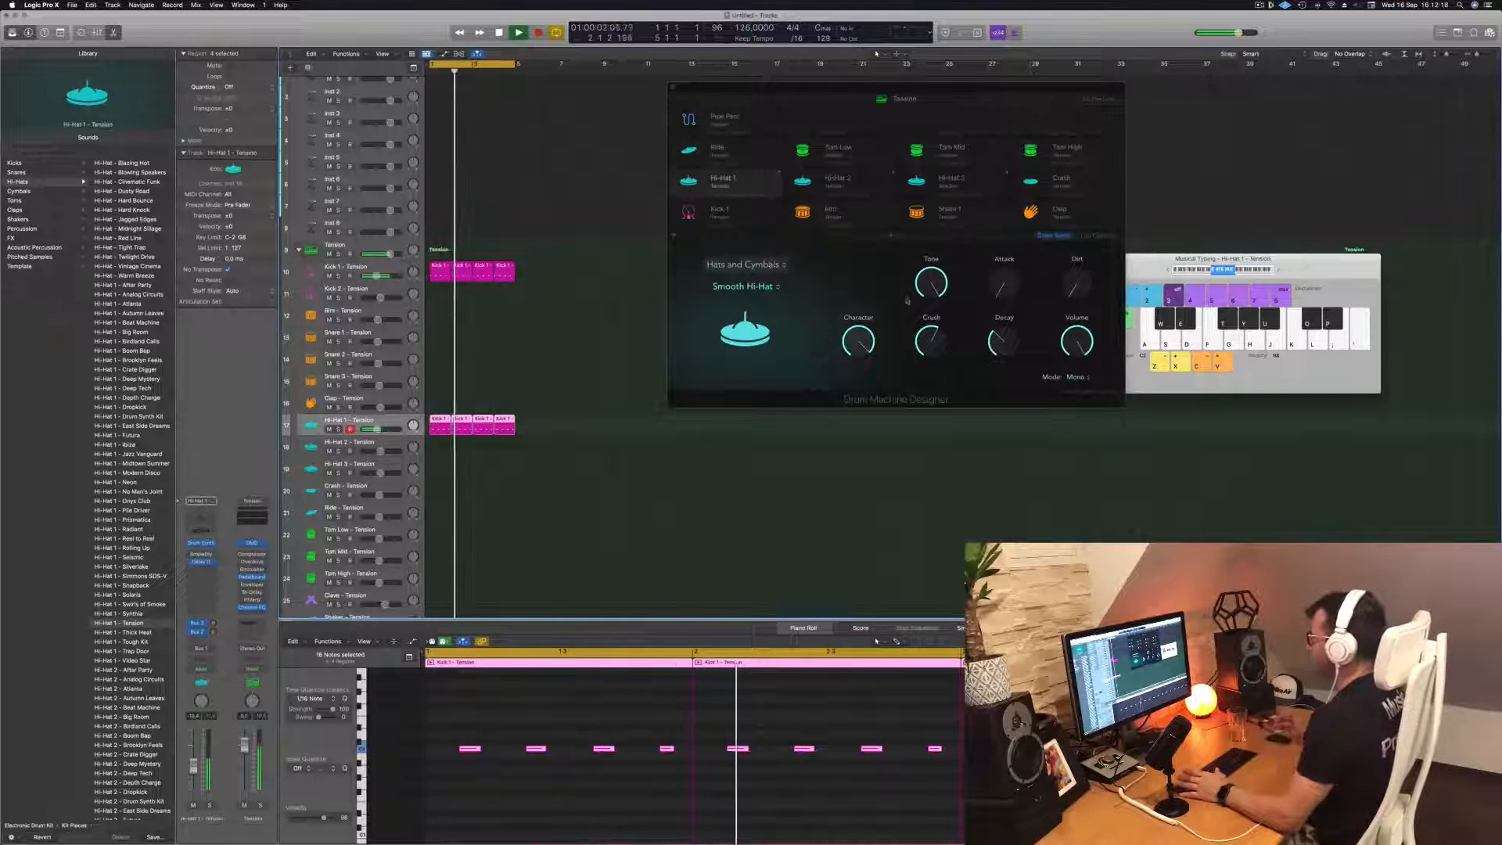
mouse_move(931, 344)
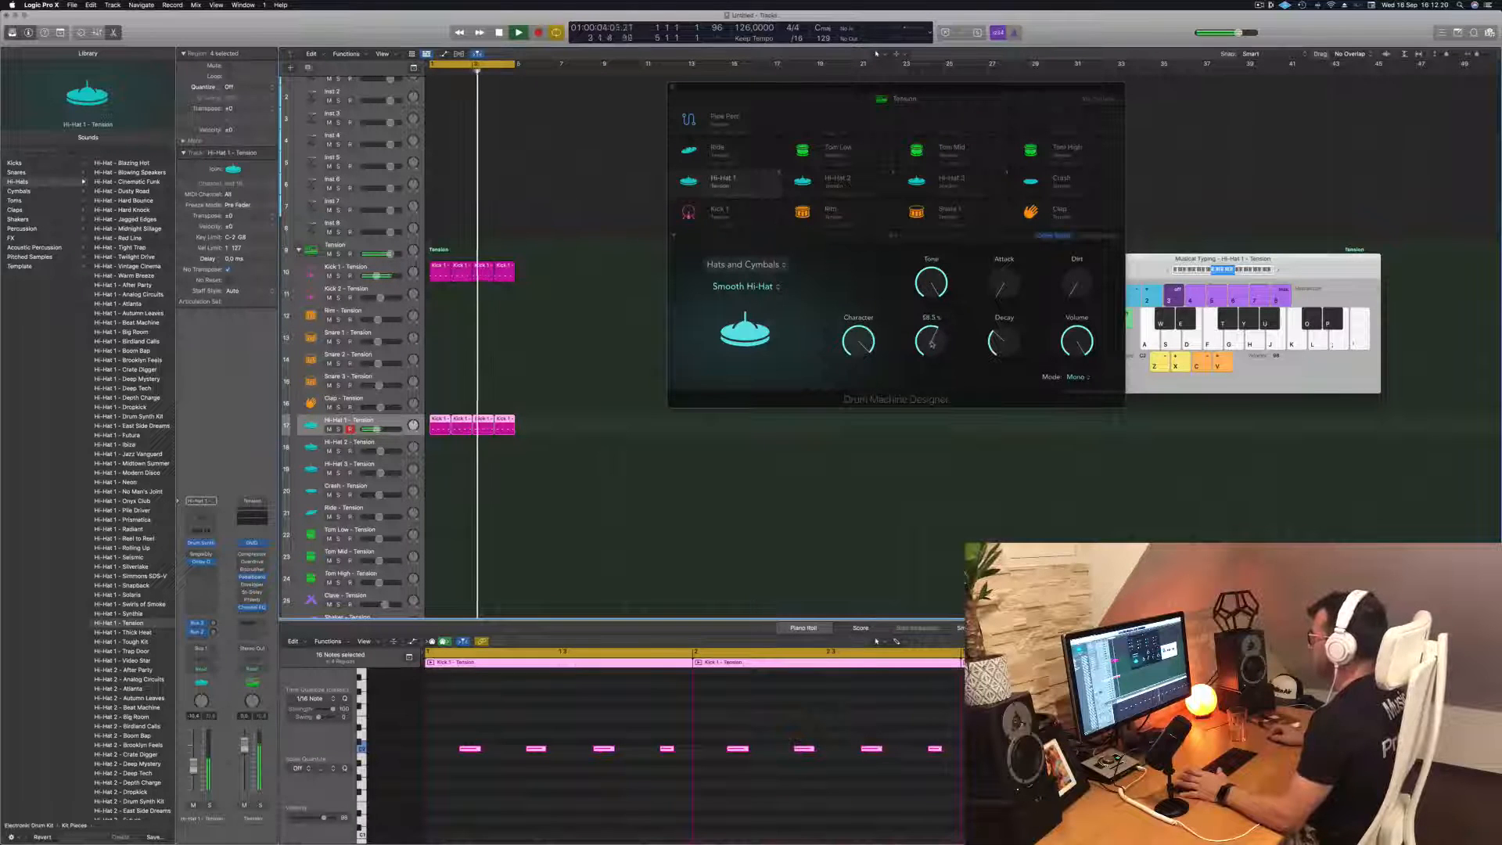
drag(931, 344, 933, 366)
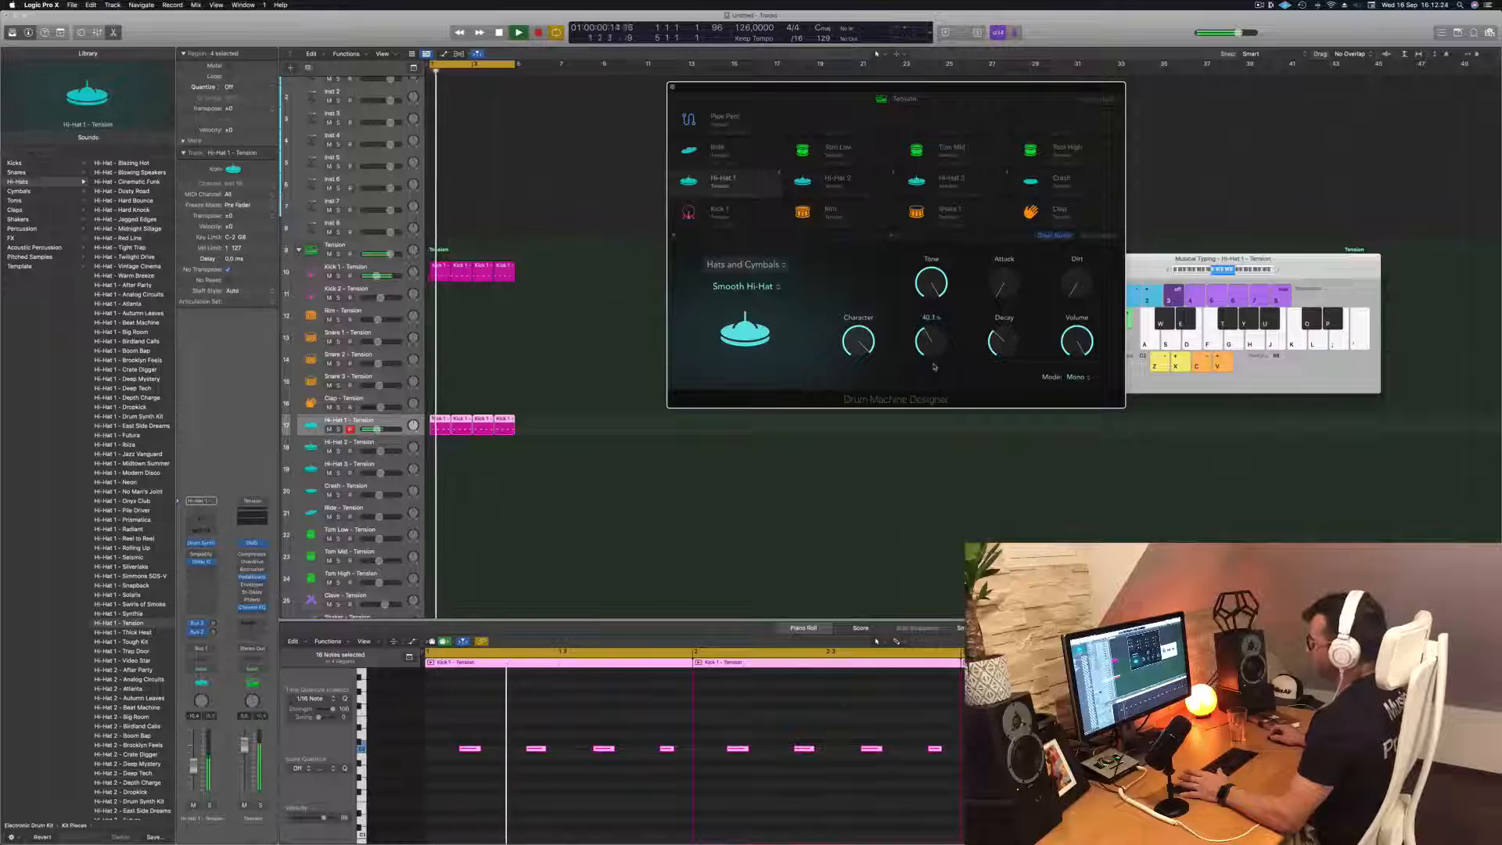
click(185, 680)
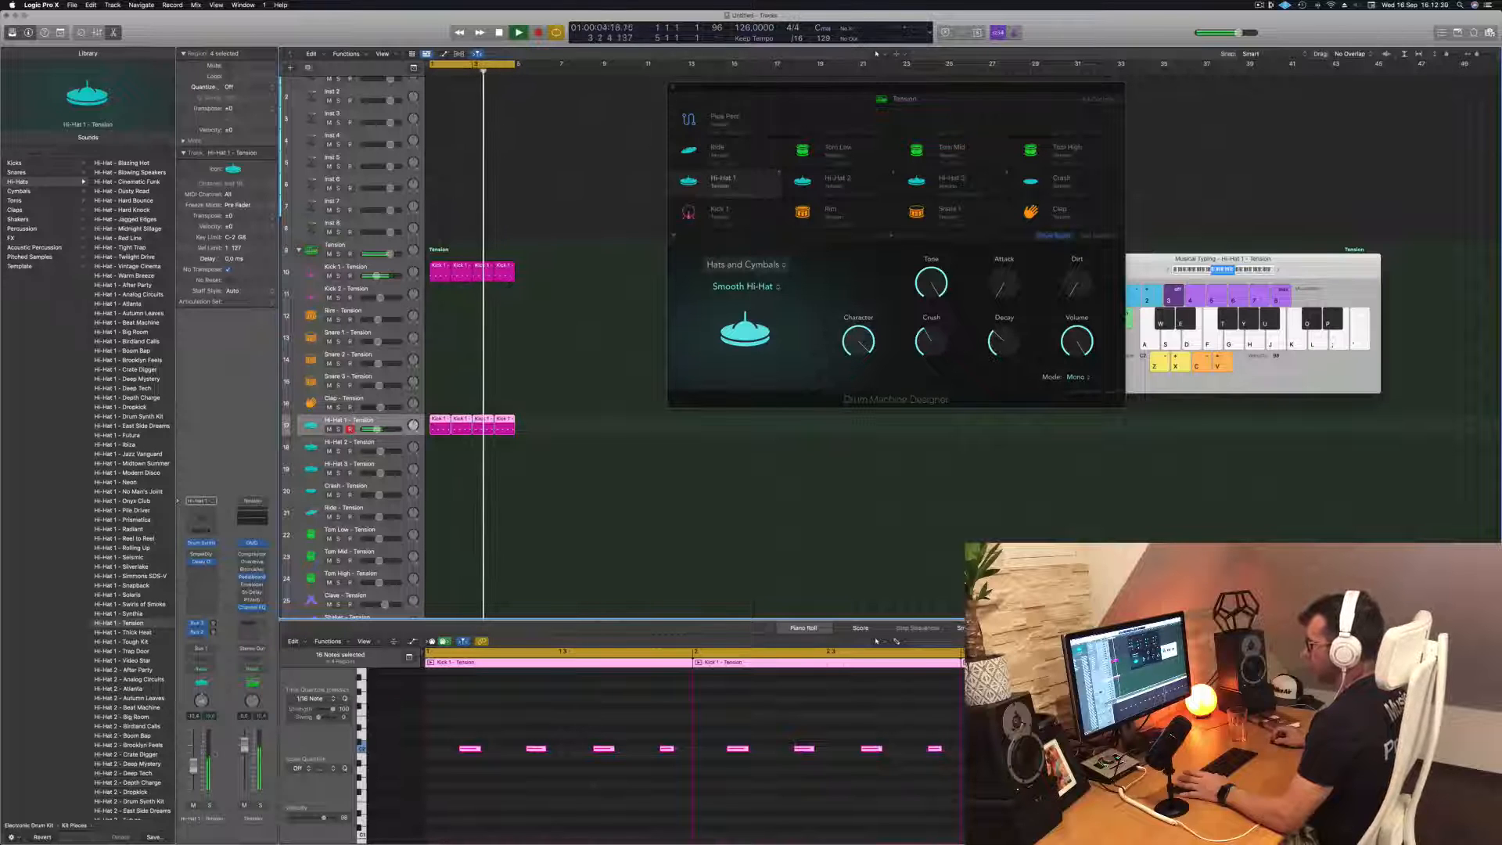
Move the Drum Machine Designer window aside and copy the first Hi-Hat 1 region onto the Tom Low track
drag(892, 88, 1110, 86)
click(678, 275)
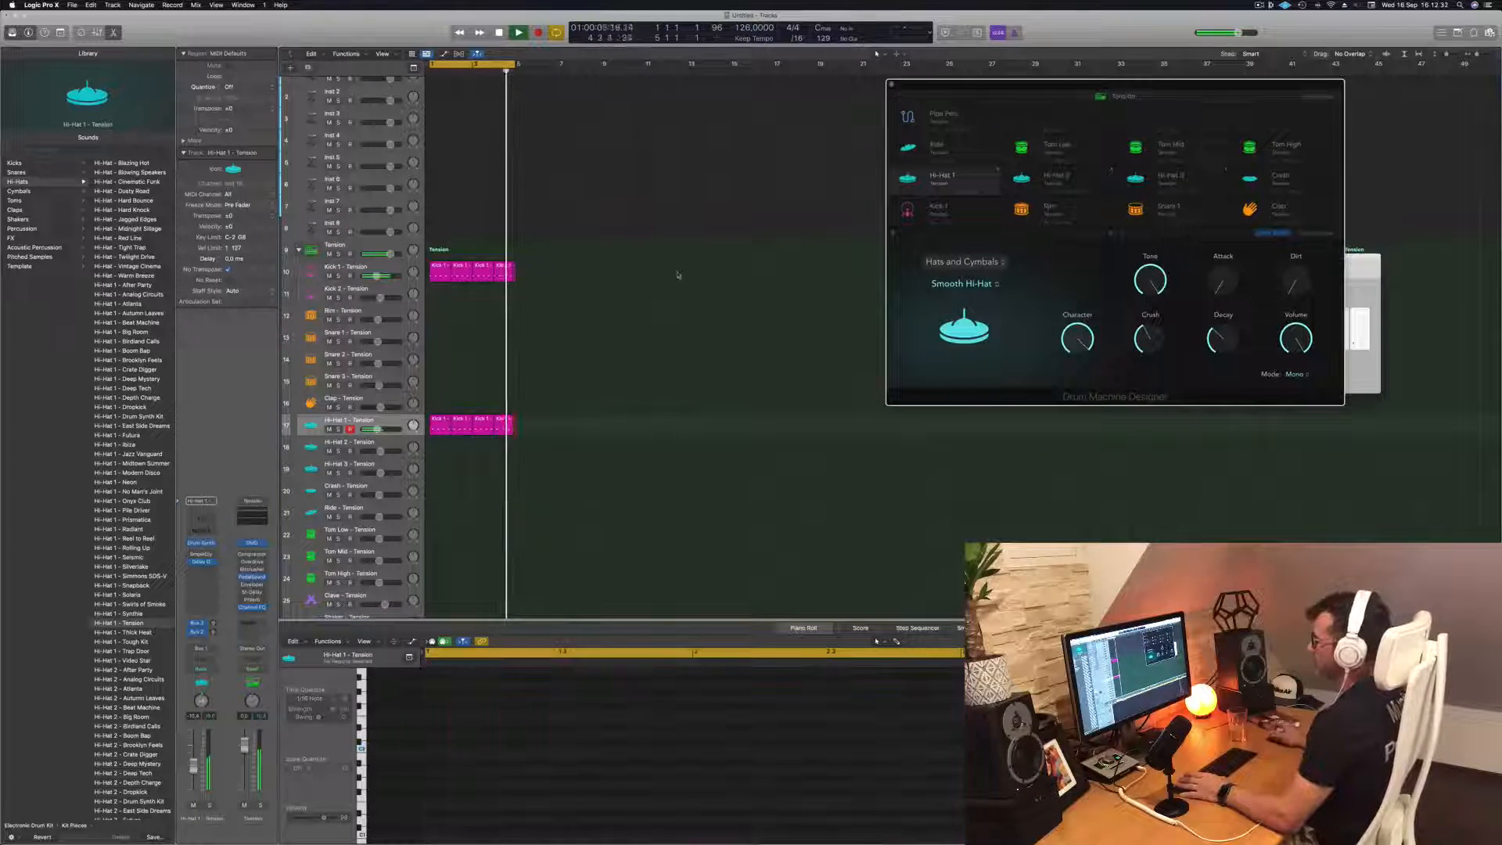
scroll(523, 413, down, 5)
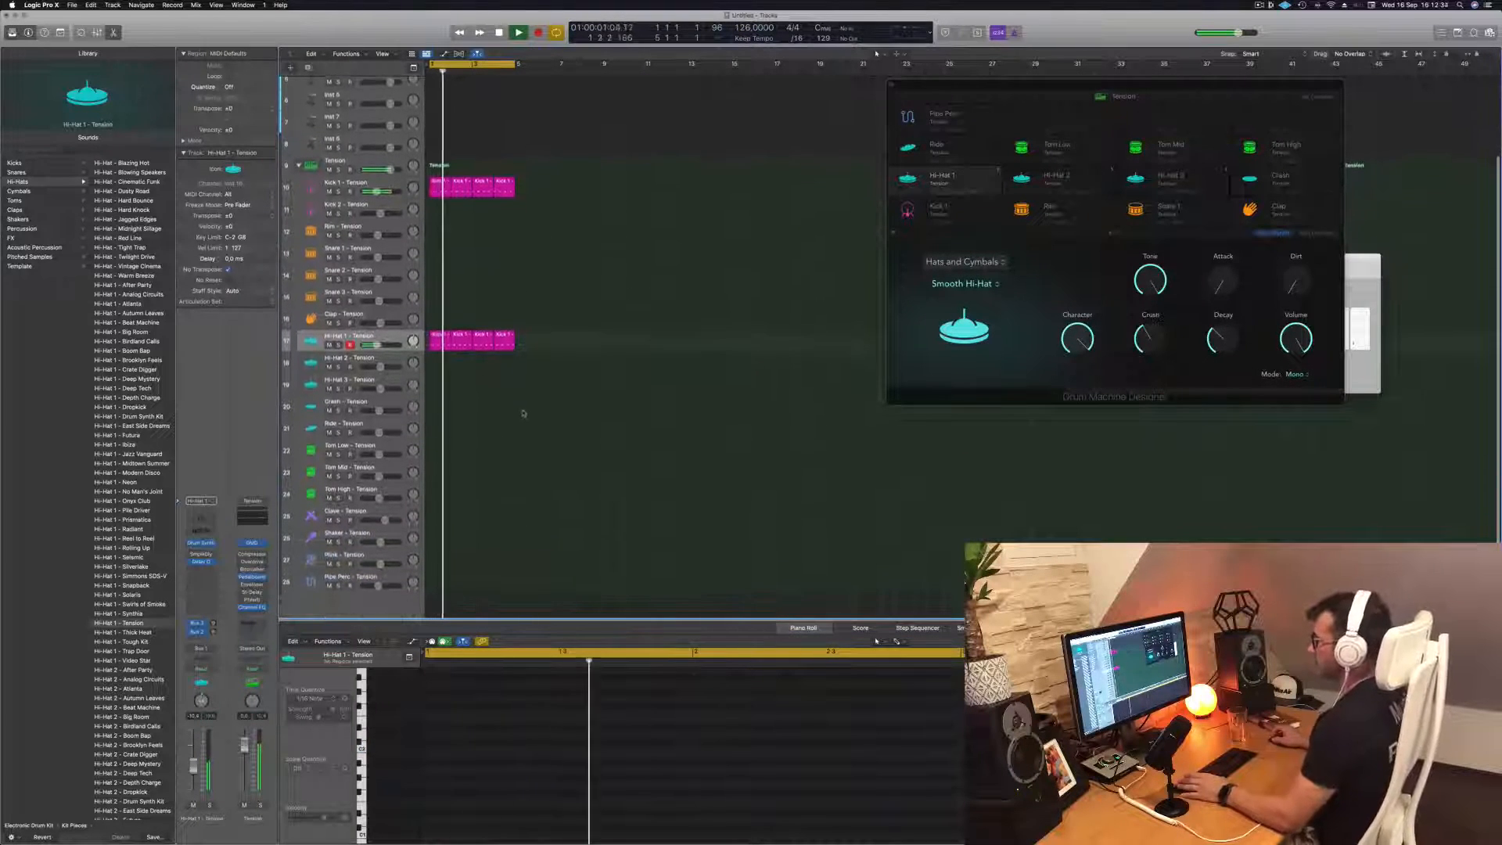
scroll(523, 413, down, 1)
drag(435, 320, 436, 444)
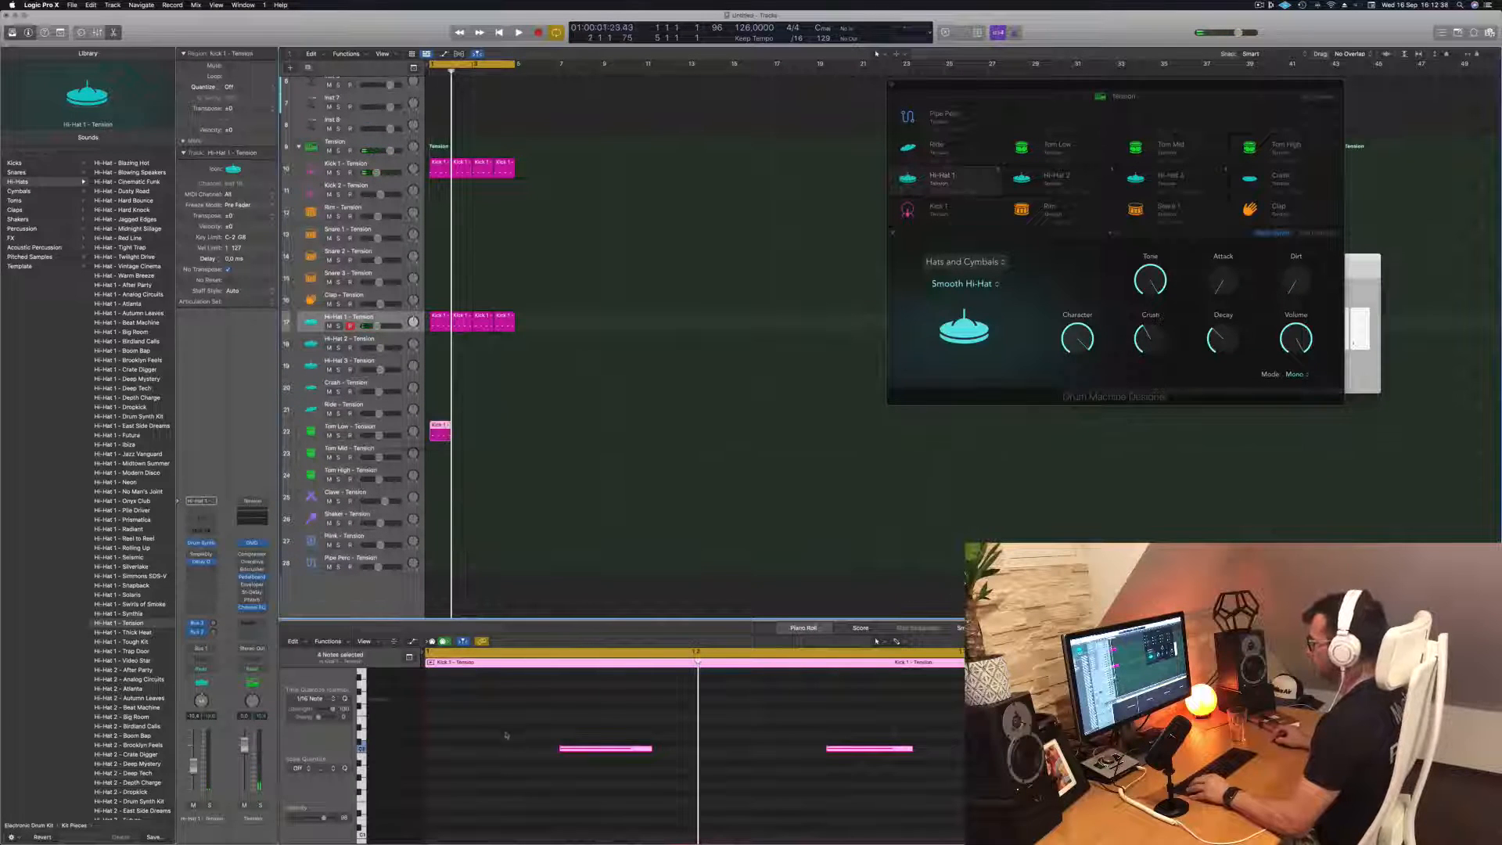
Reduce the Tom Low region to a single note near the end of the bar, shift it slightly earlier, and play it back
drag(503, 718, 909, 786)
key(Delete)
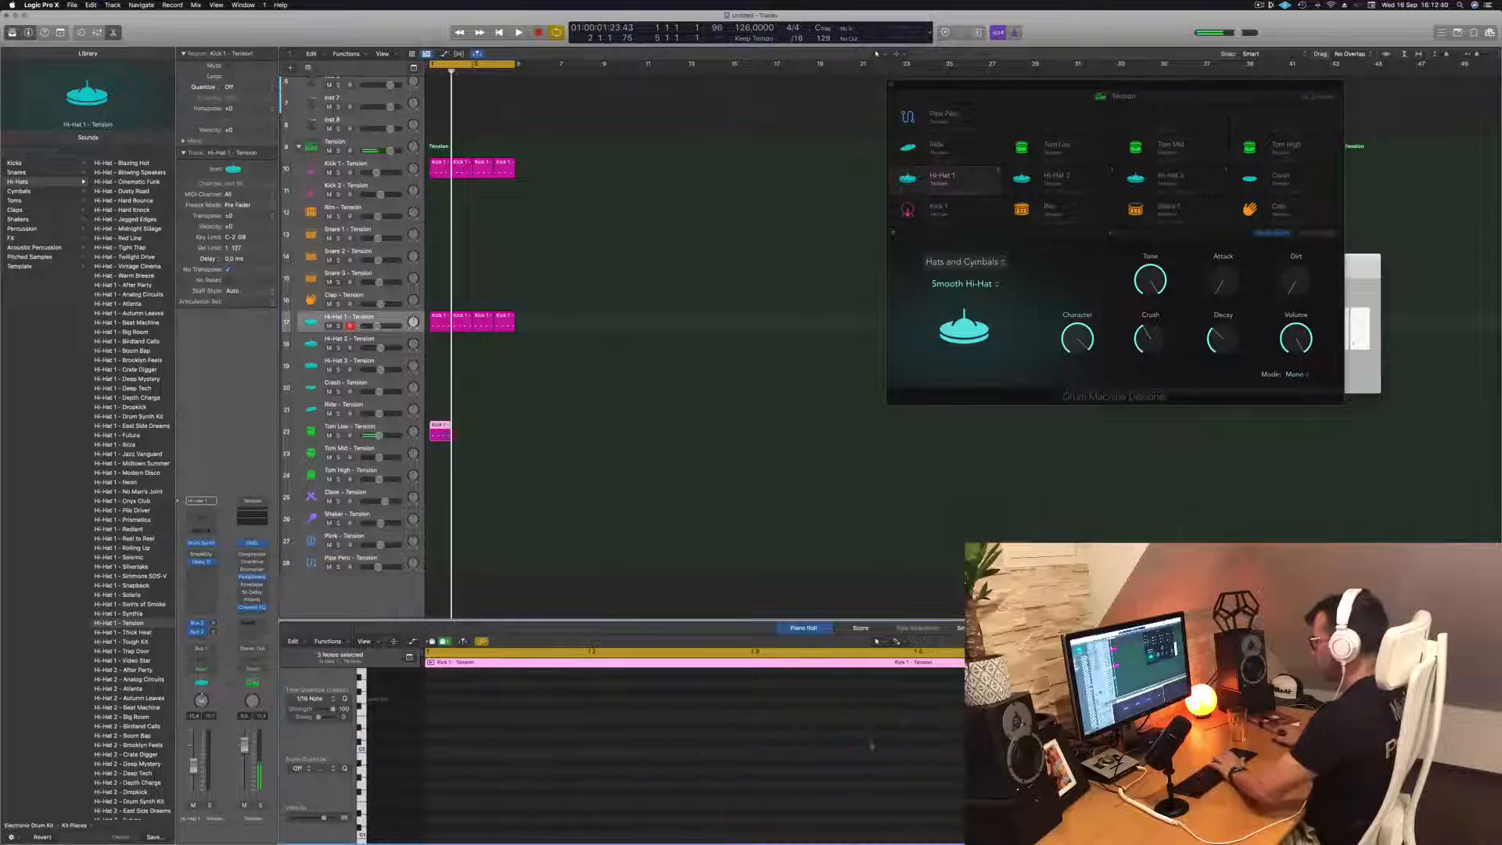
key(space)
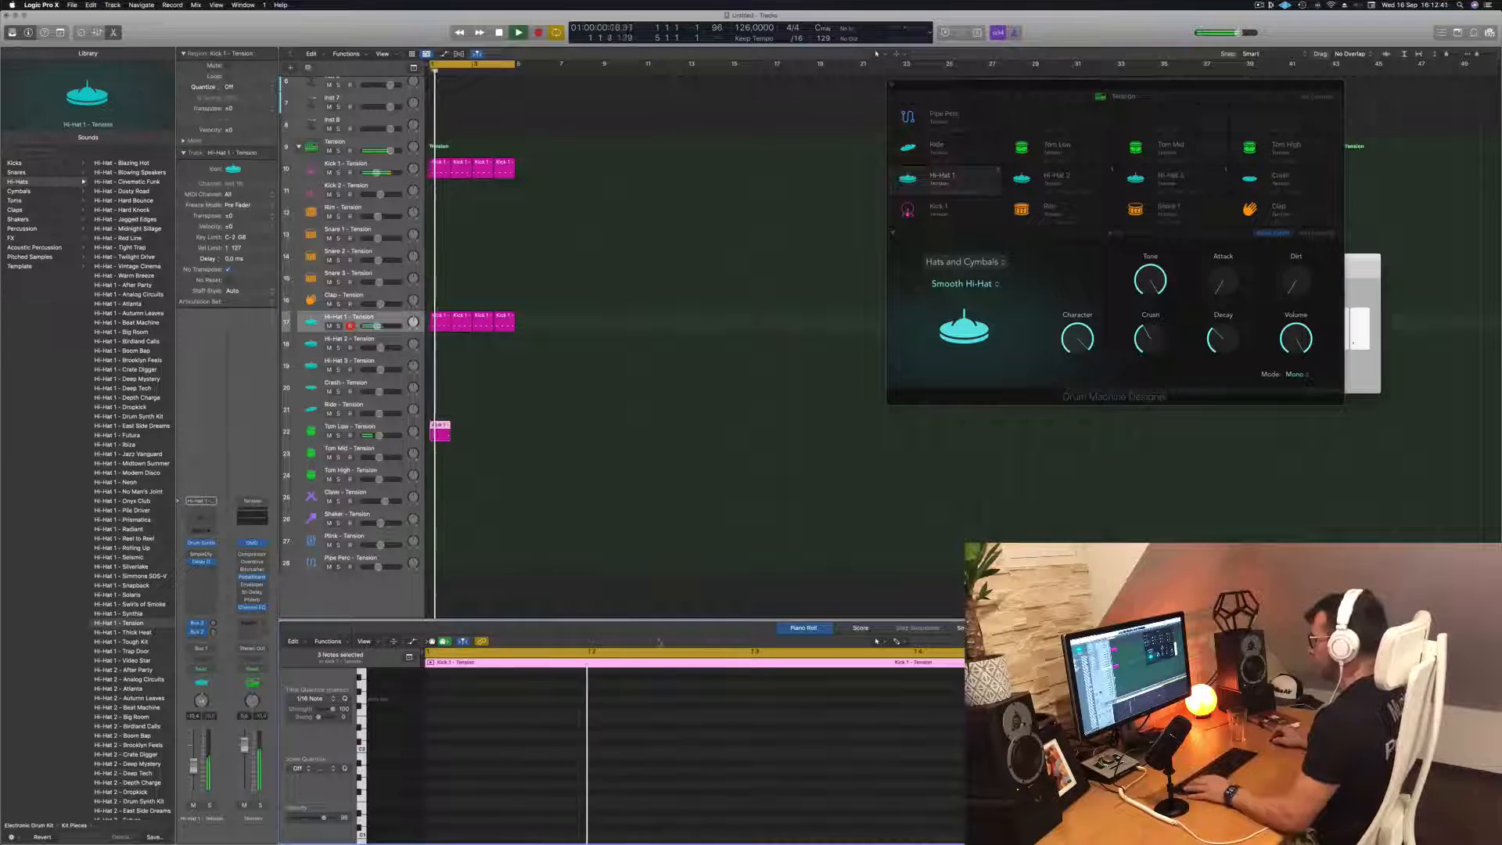
click(919, 751)
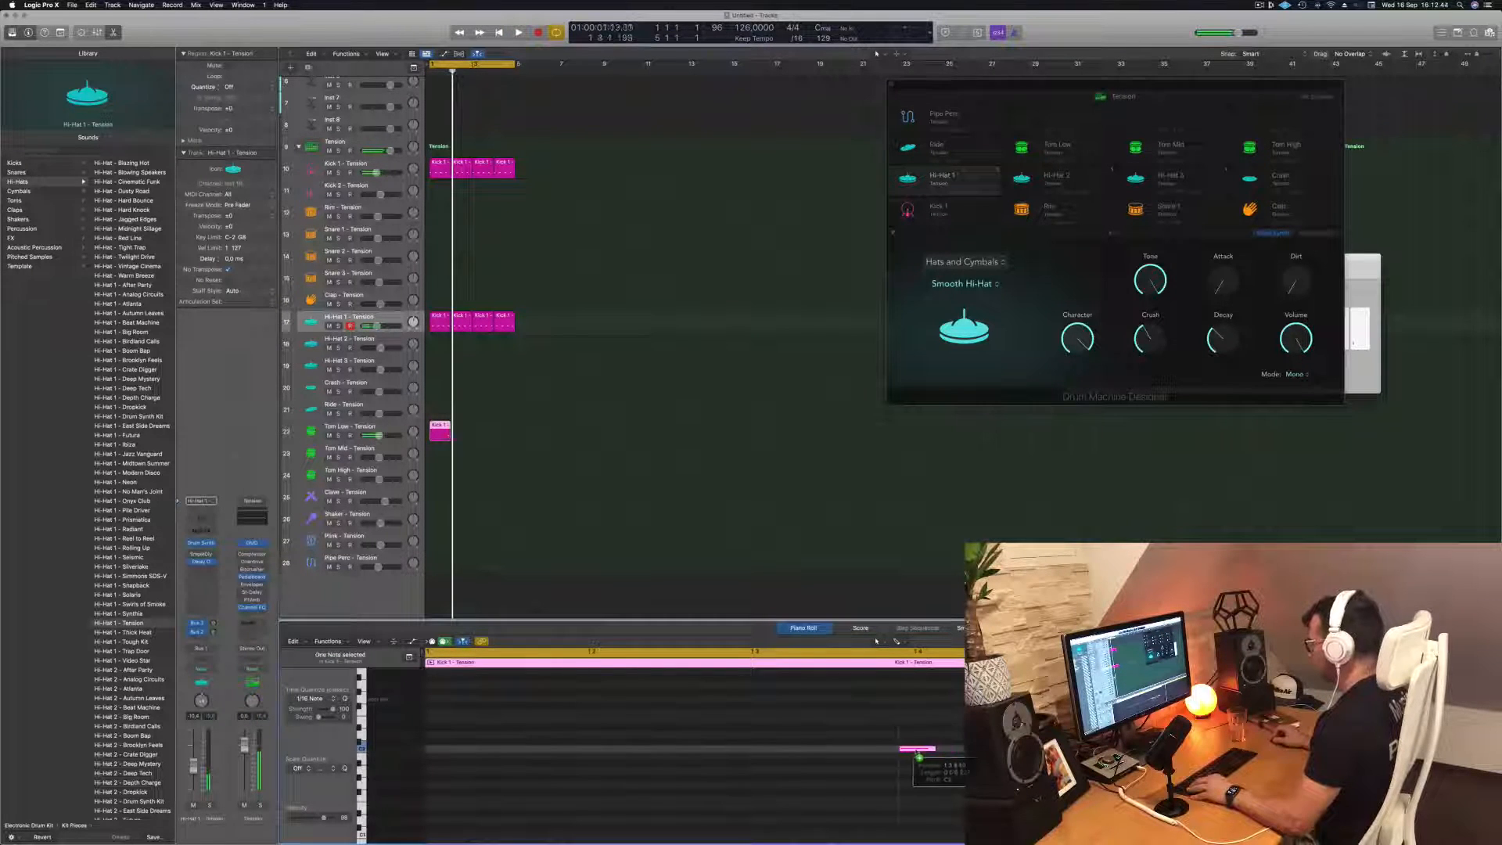
drag(894, 753, 894, 753)
key(space)
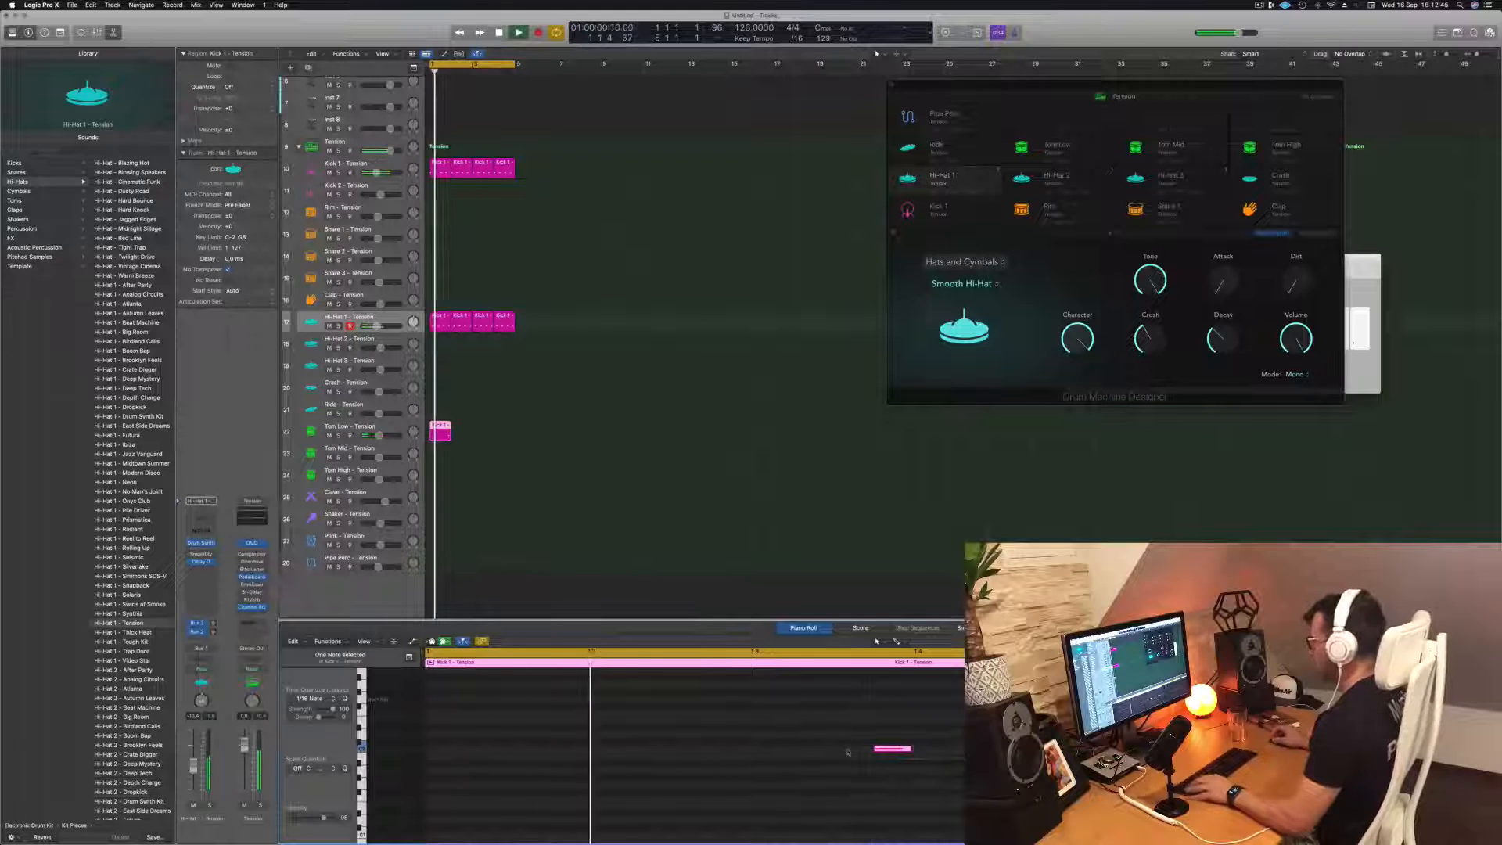
Repeat the one-bar Tom Low region until it fills four bars
scroll(847, 750, left, 2)
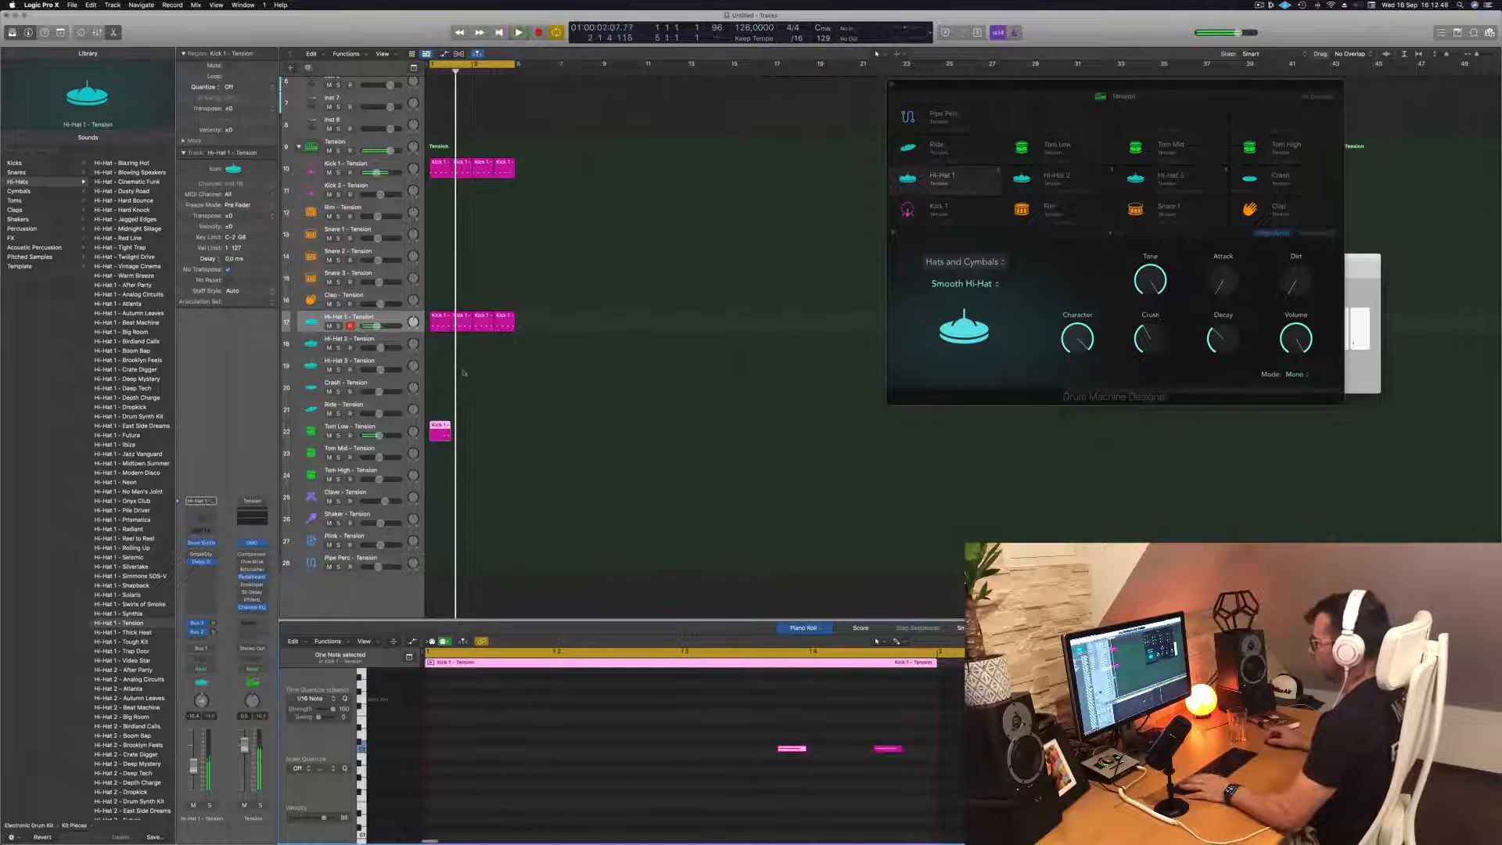
drag(446, 435, 488, 436)
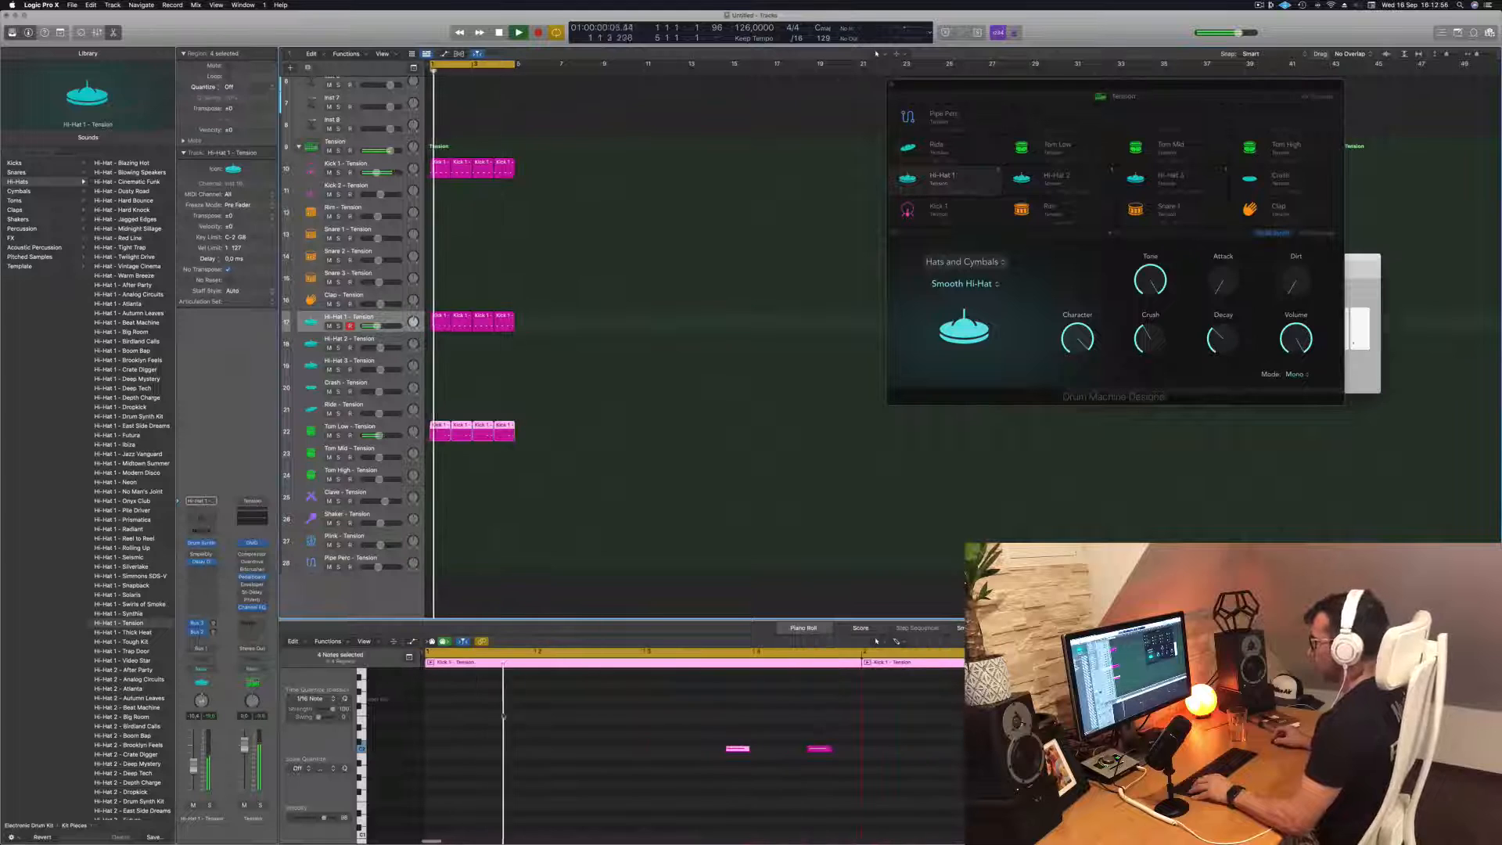
click(560, 417)
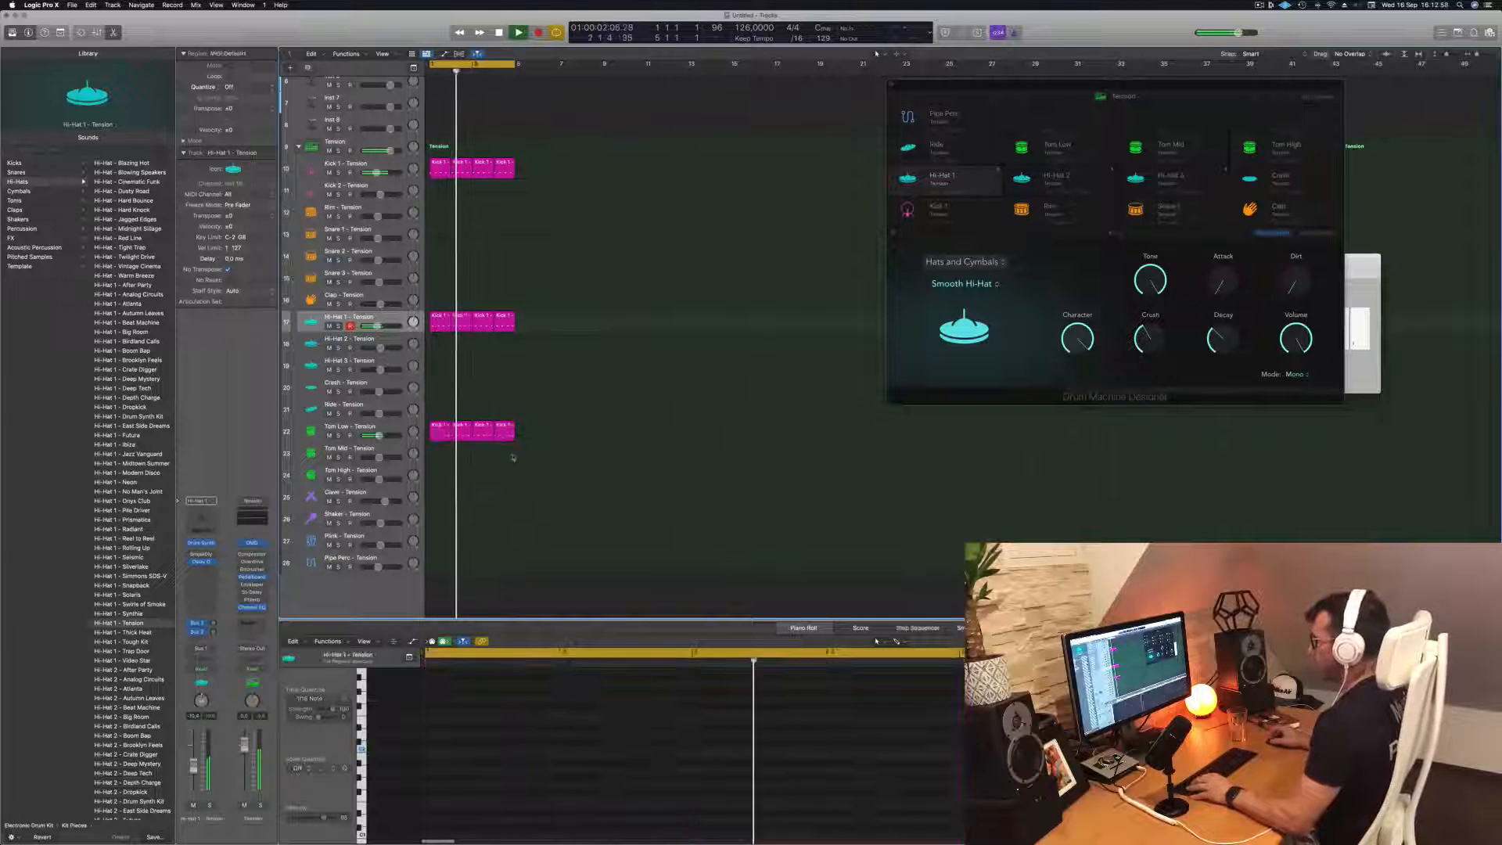
Try the notes of all four Tom Low regions an octave higher, and return them to their original pitch
drag(560, 417, 432, 448)
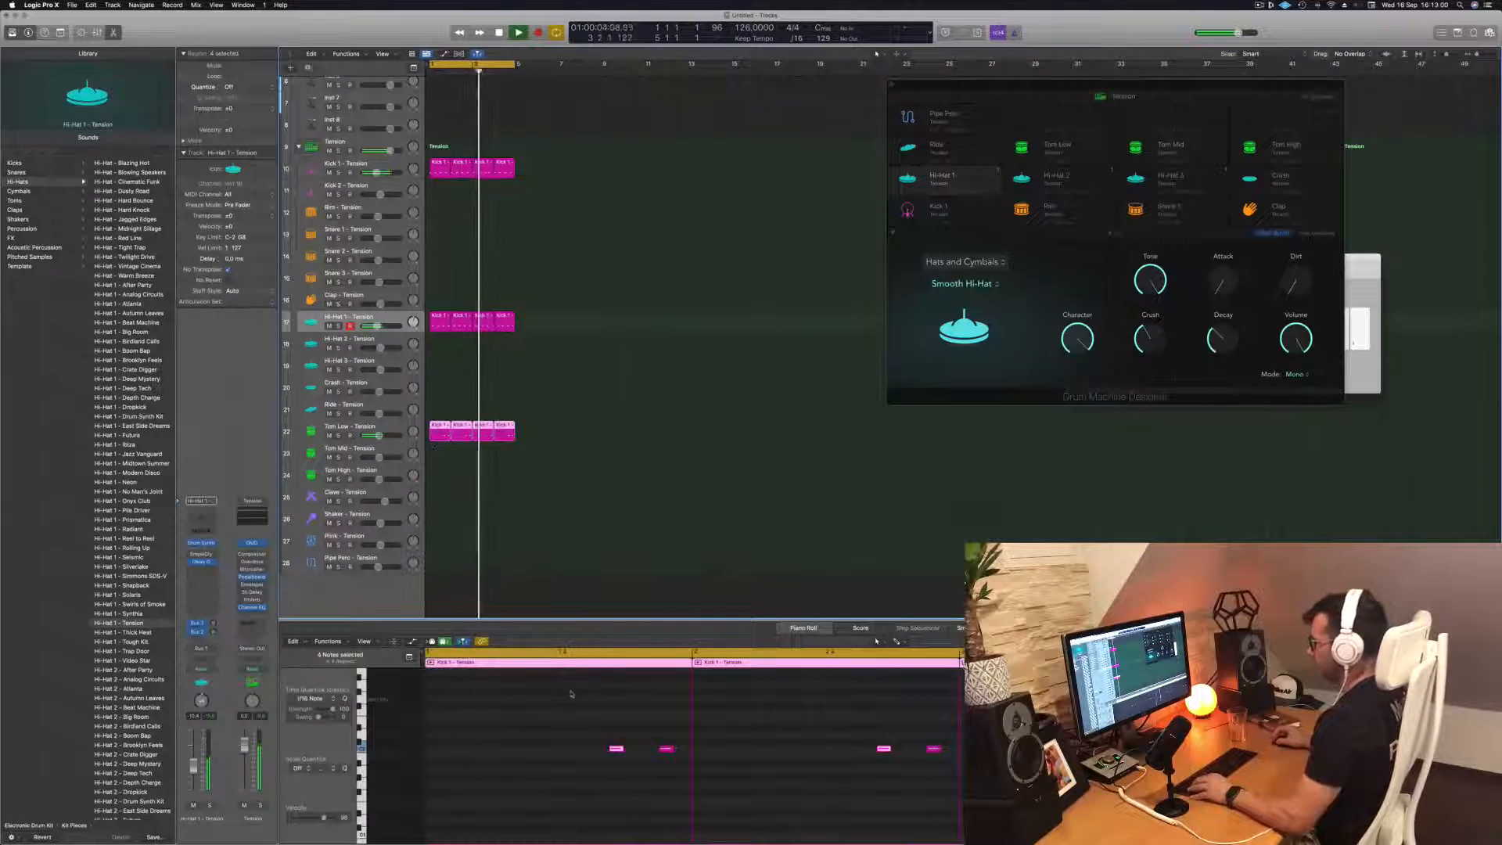
scroll(571, 693, down, 5)
drag(463, 720, 851, 790)
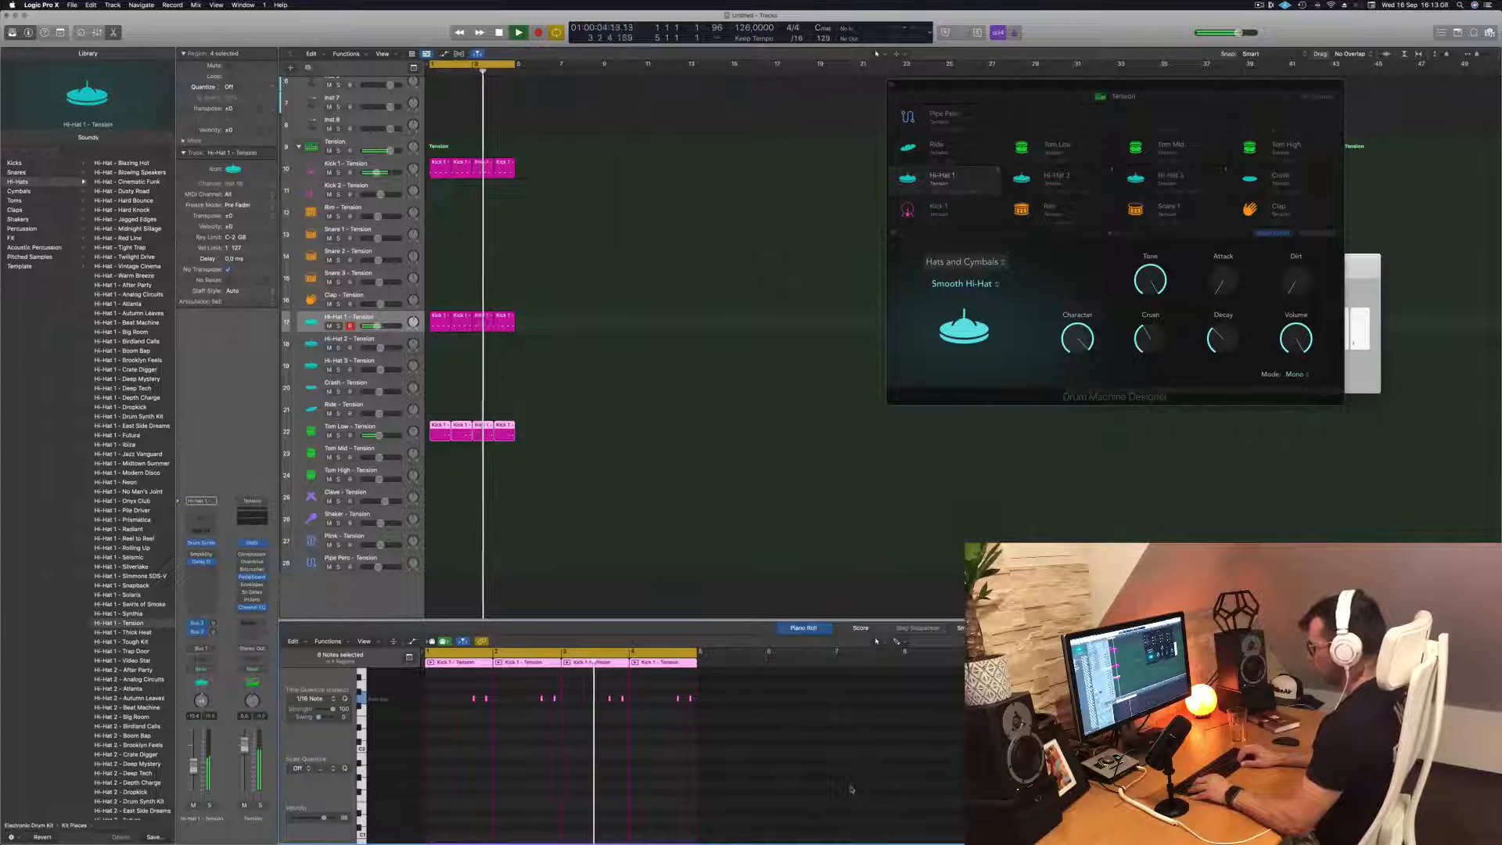
key(shift+alt+Down)
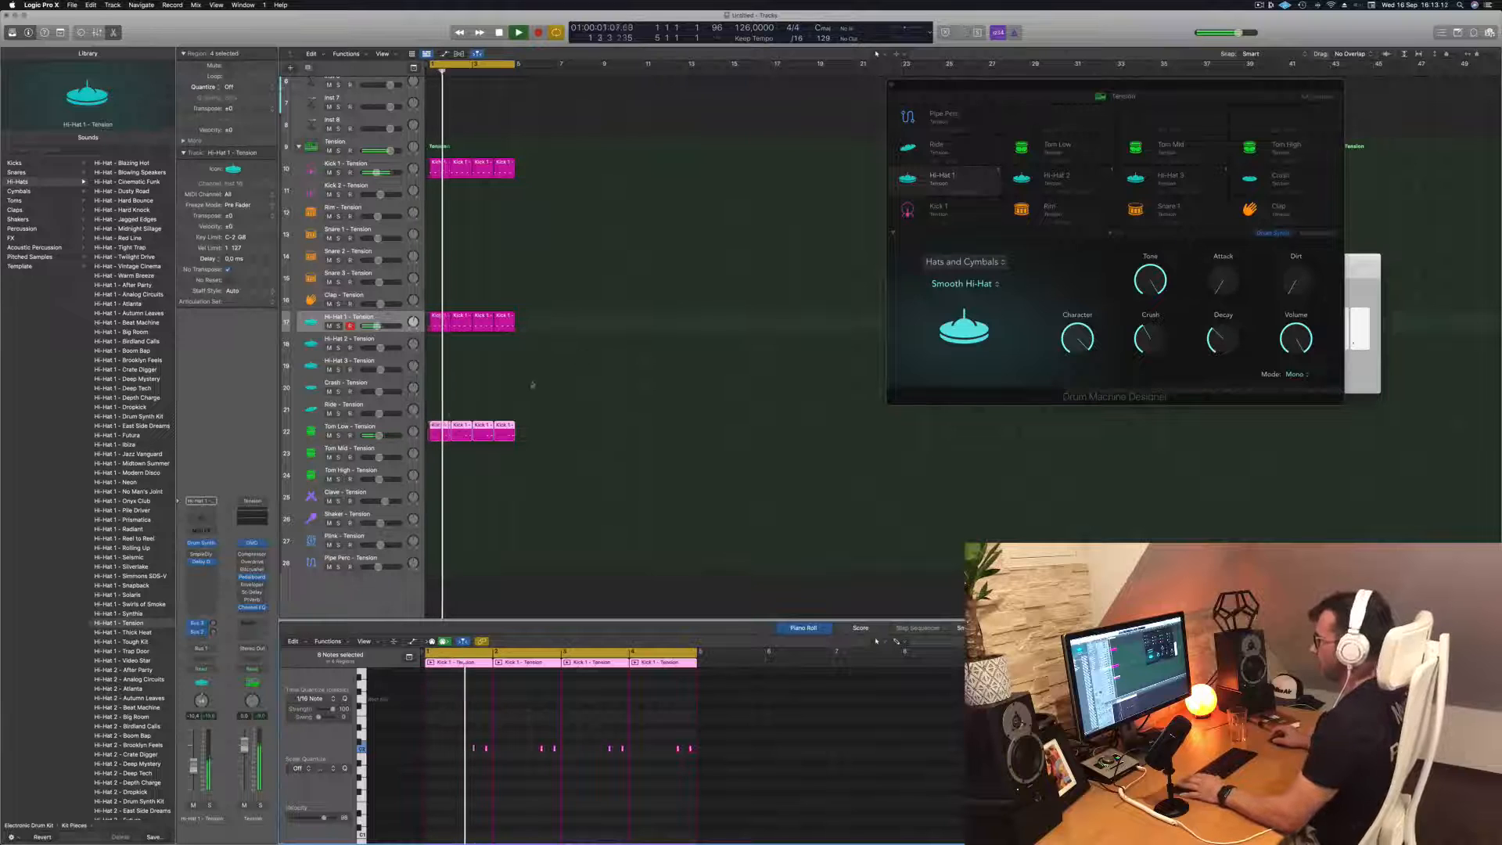
click(503, 432)
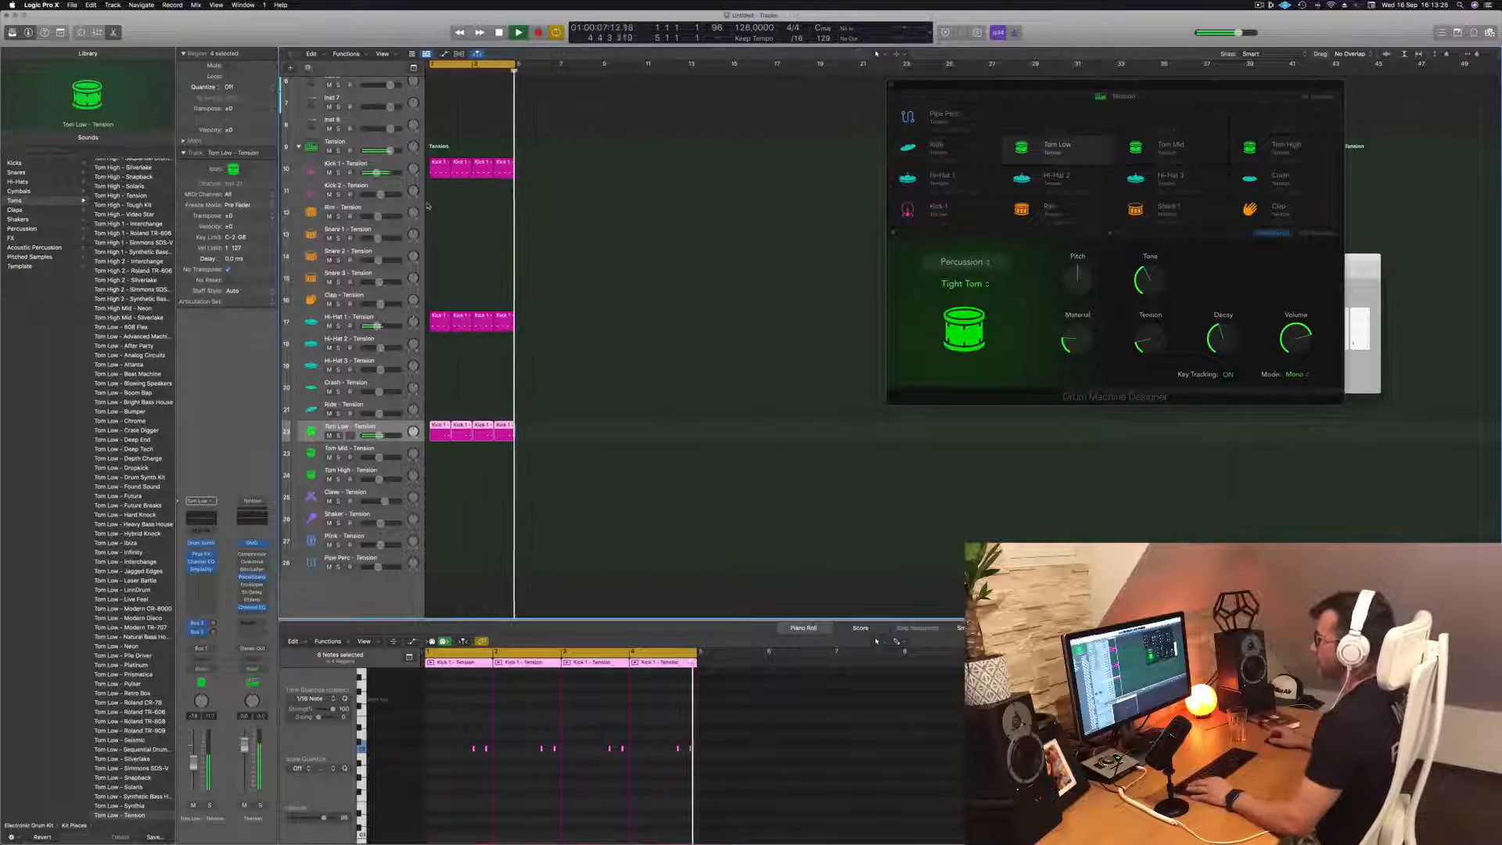
Copy the first Kick 1 region onto the Pipe Perc track, select that track and audition the part
click(440, 167)
drag(440, 170, 434, 565)
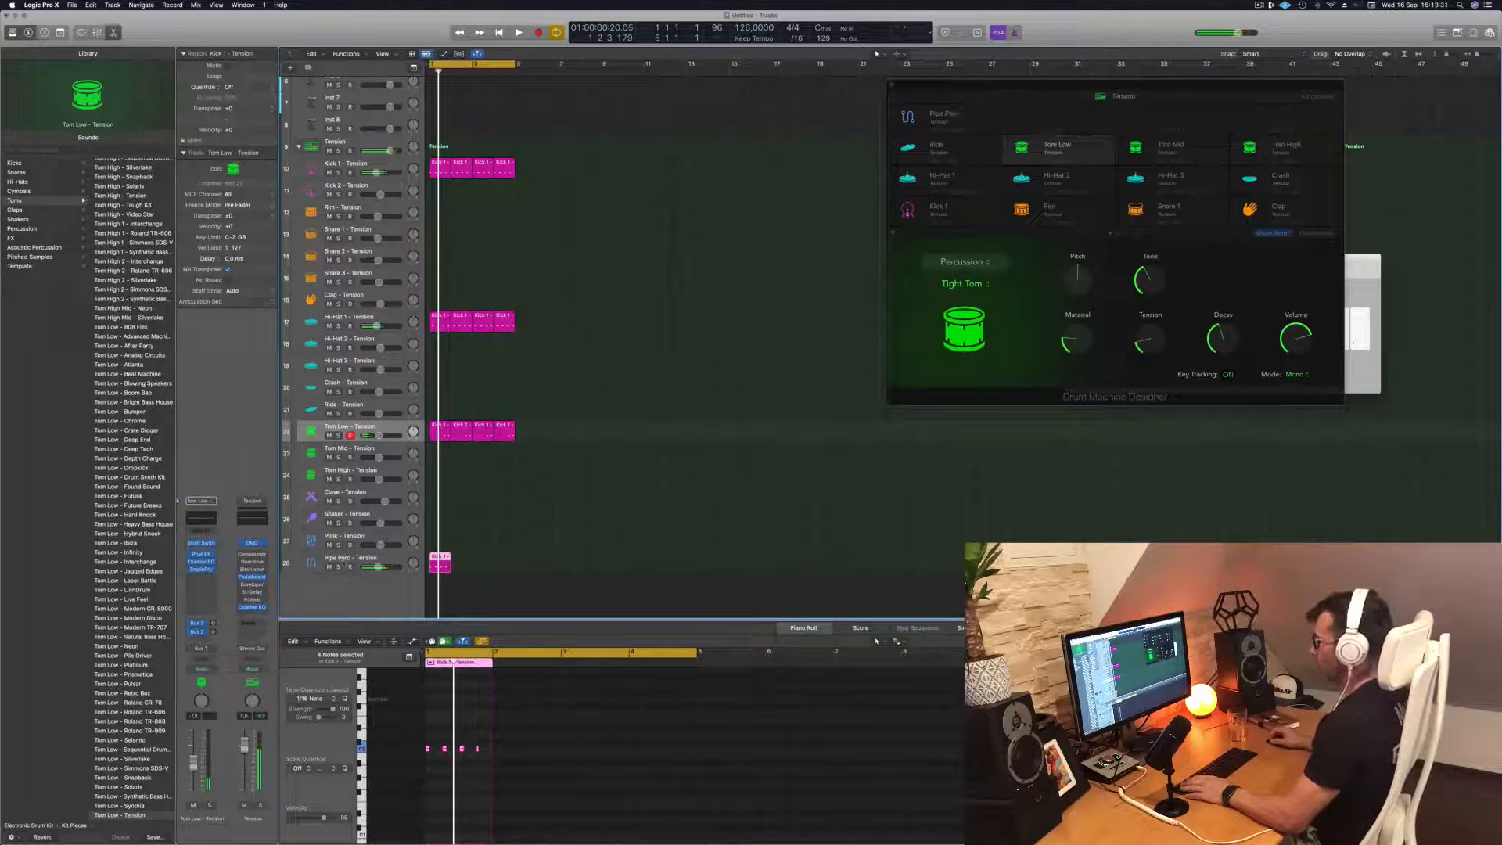
click(343, 563)
key(space)
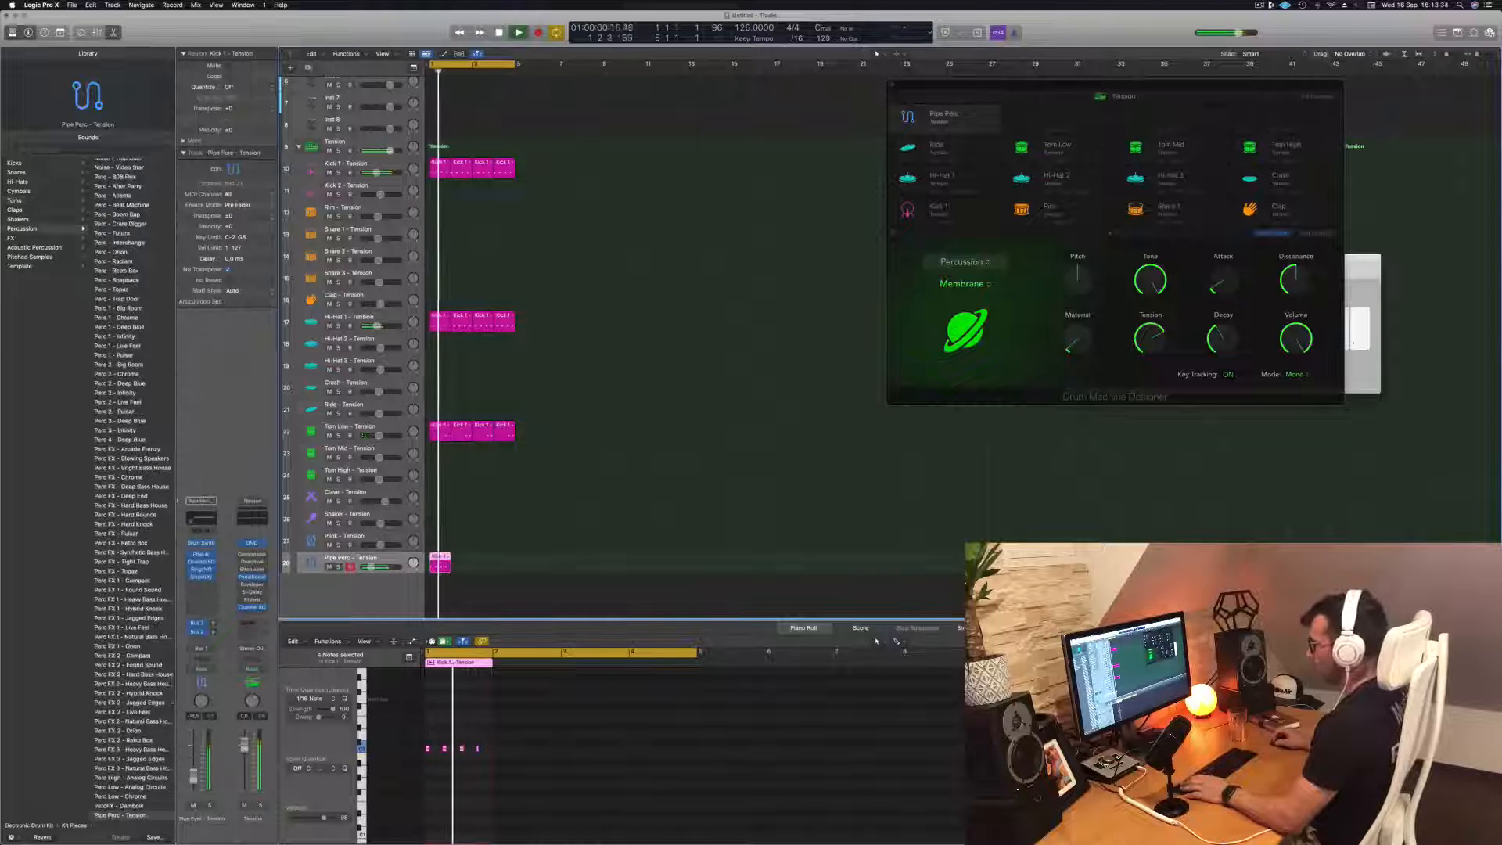
key(space)
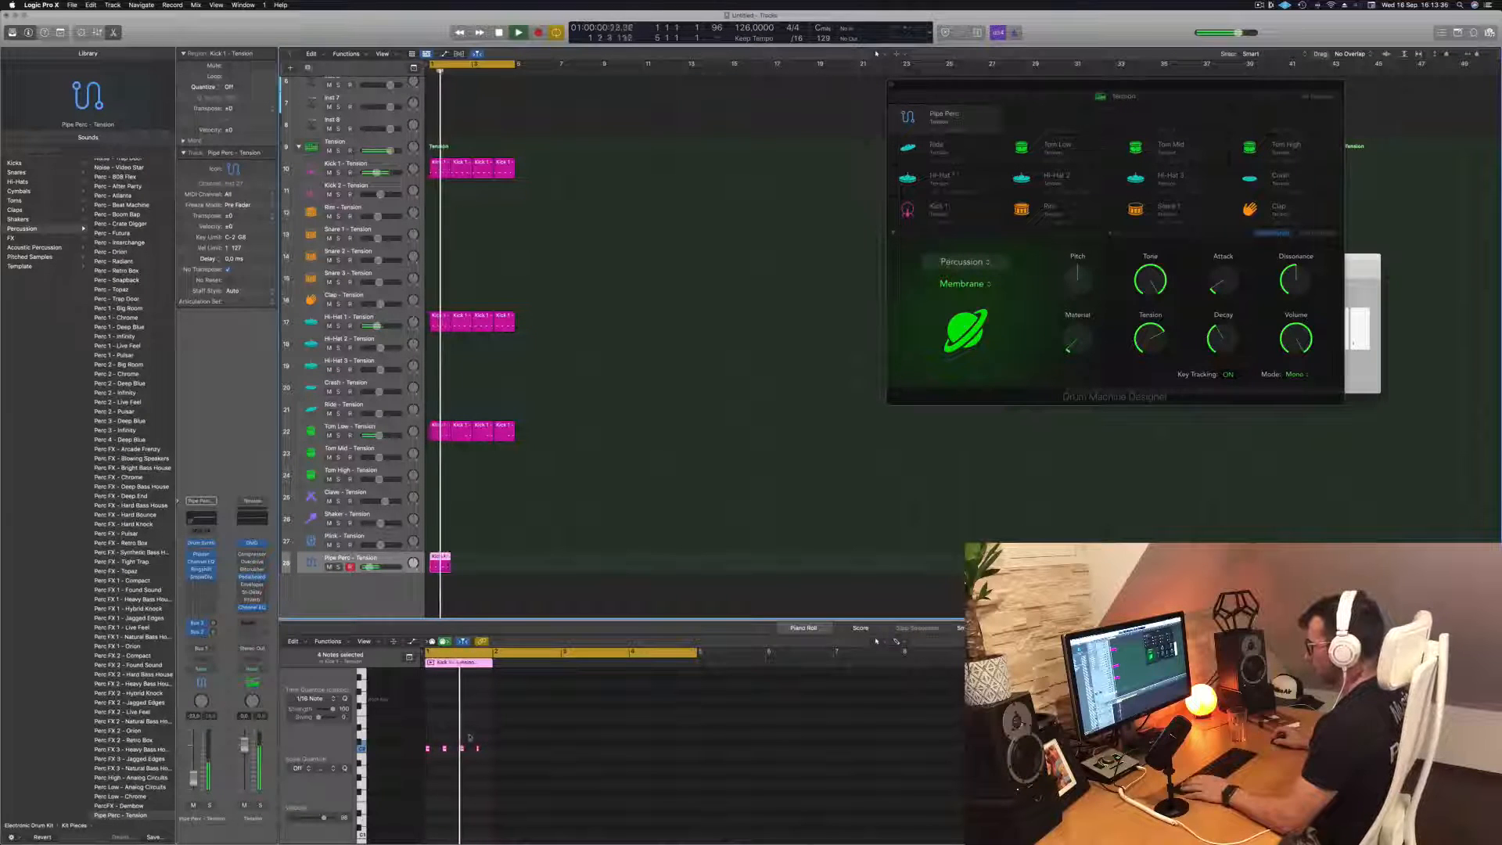
key(space)
key(space)
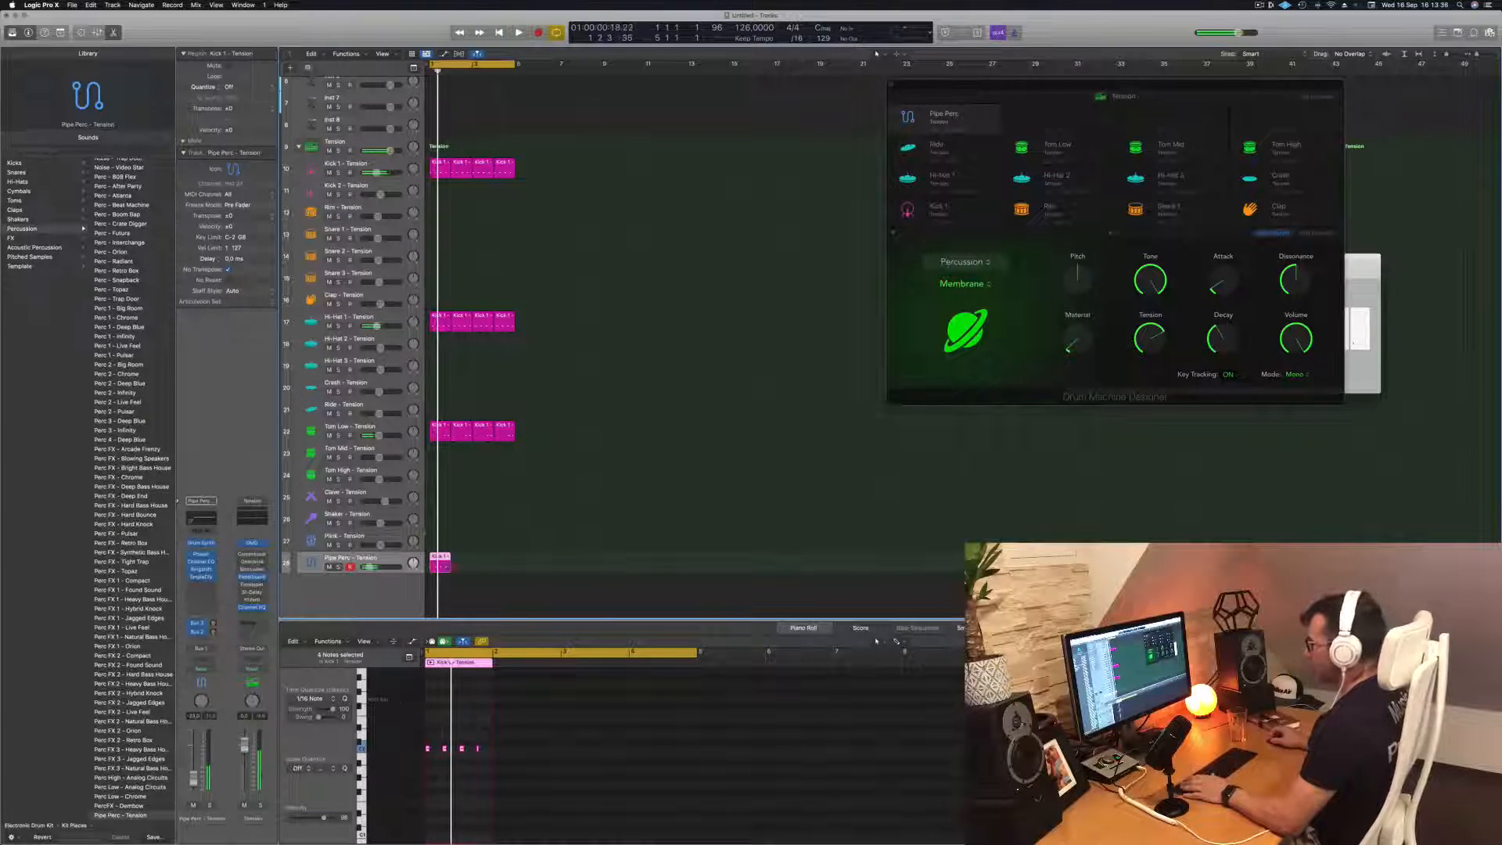
key(space)
Move the copied region onto the Plink track, repeat it to fill four bars, and lower the Plink volume slightly
drag(440, 560, 441, 543)
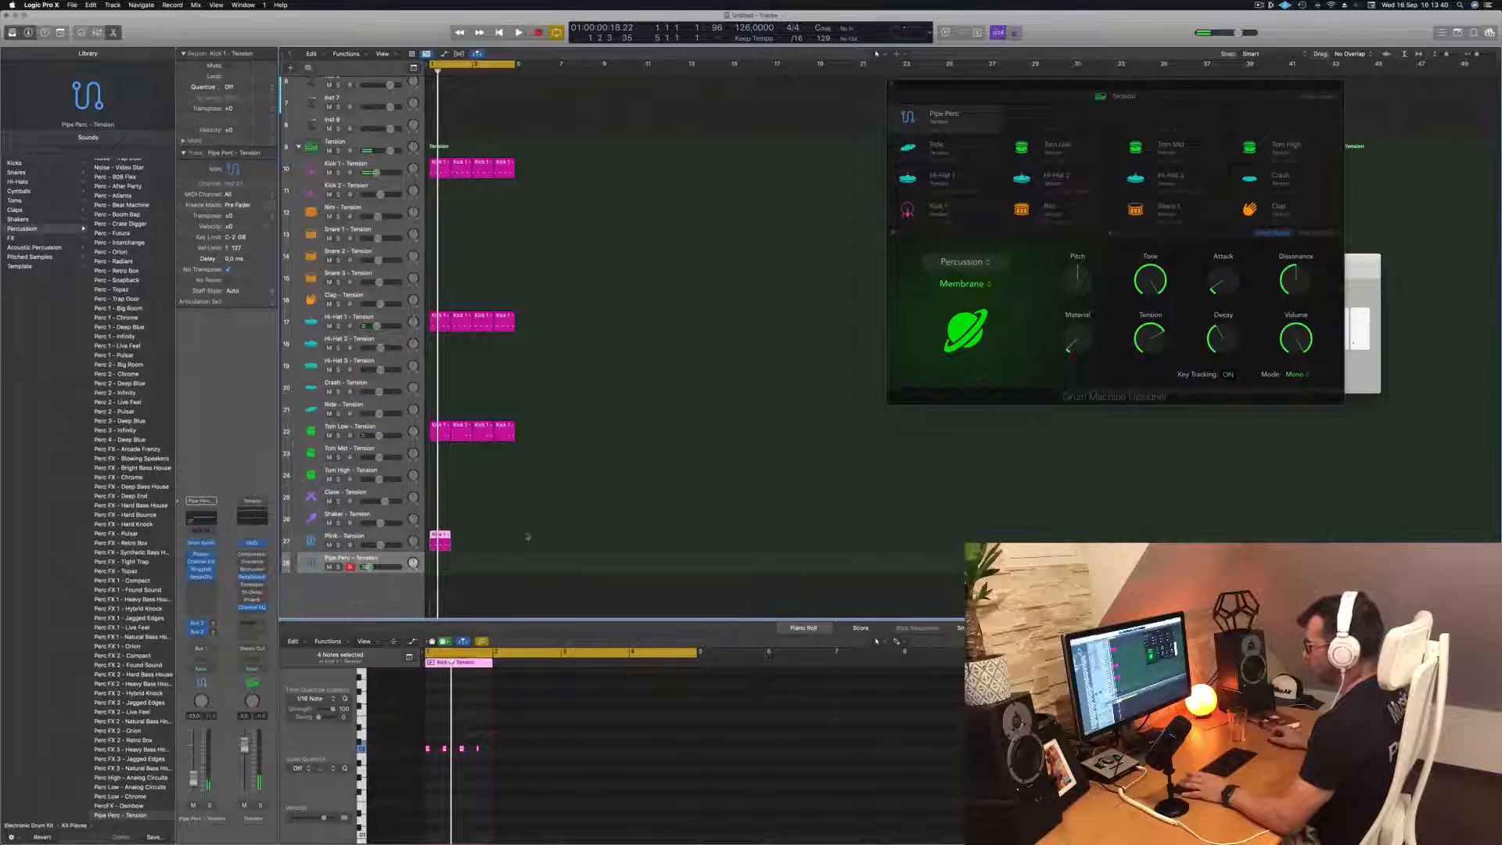
key(space)
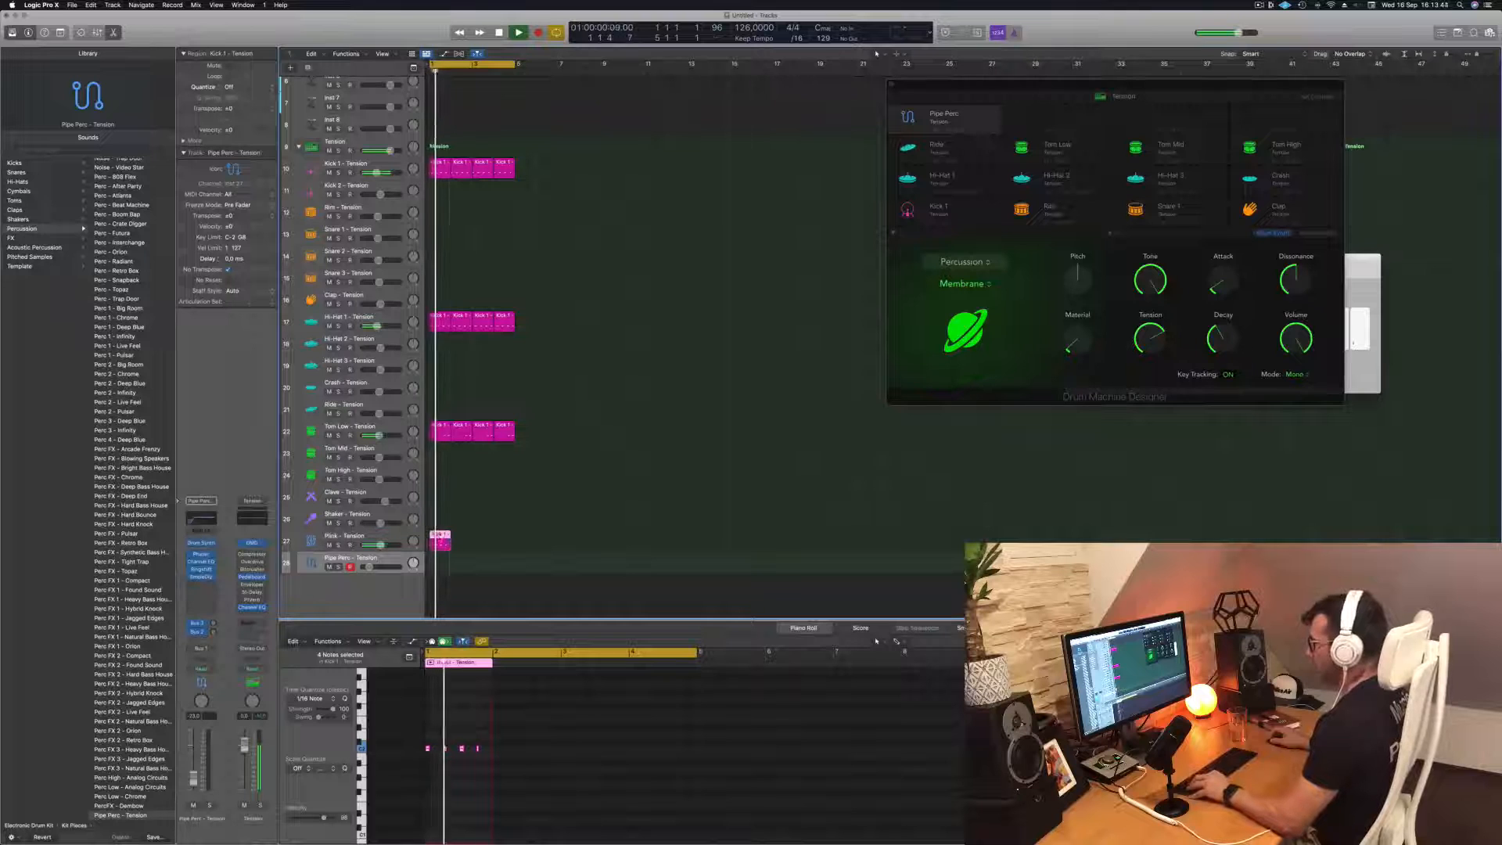
drag(440, 540, 494, 542)
shift+click(436, 538)
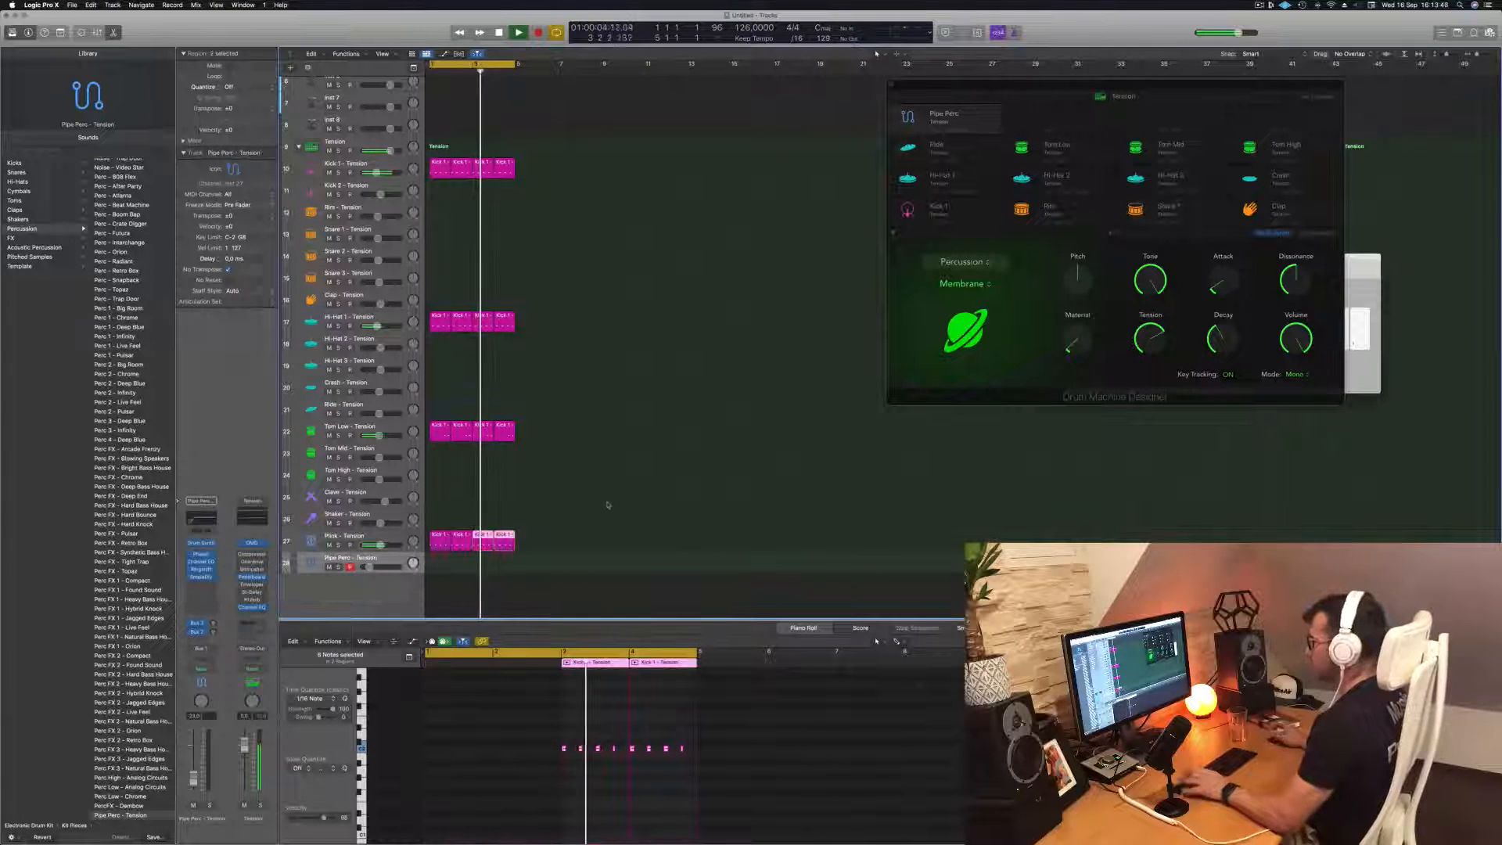
key(Return)
click(380, 537)
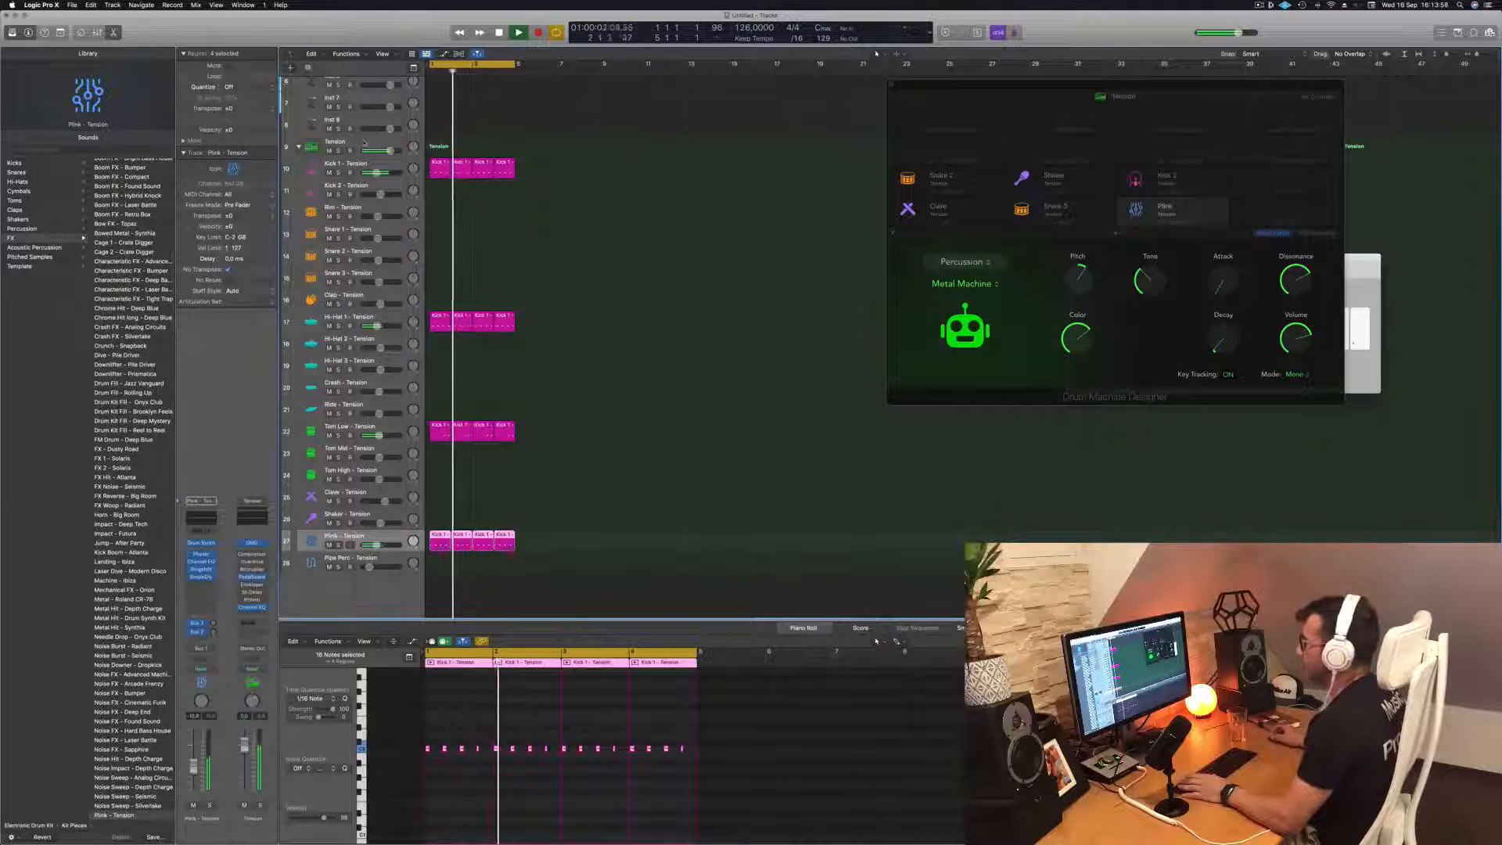
Repeat all regions three times so the four-bar groove extends to 16 bars, and play it from the start
click(589, 297)
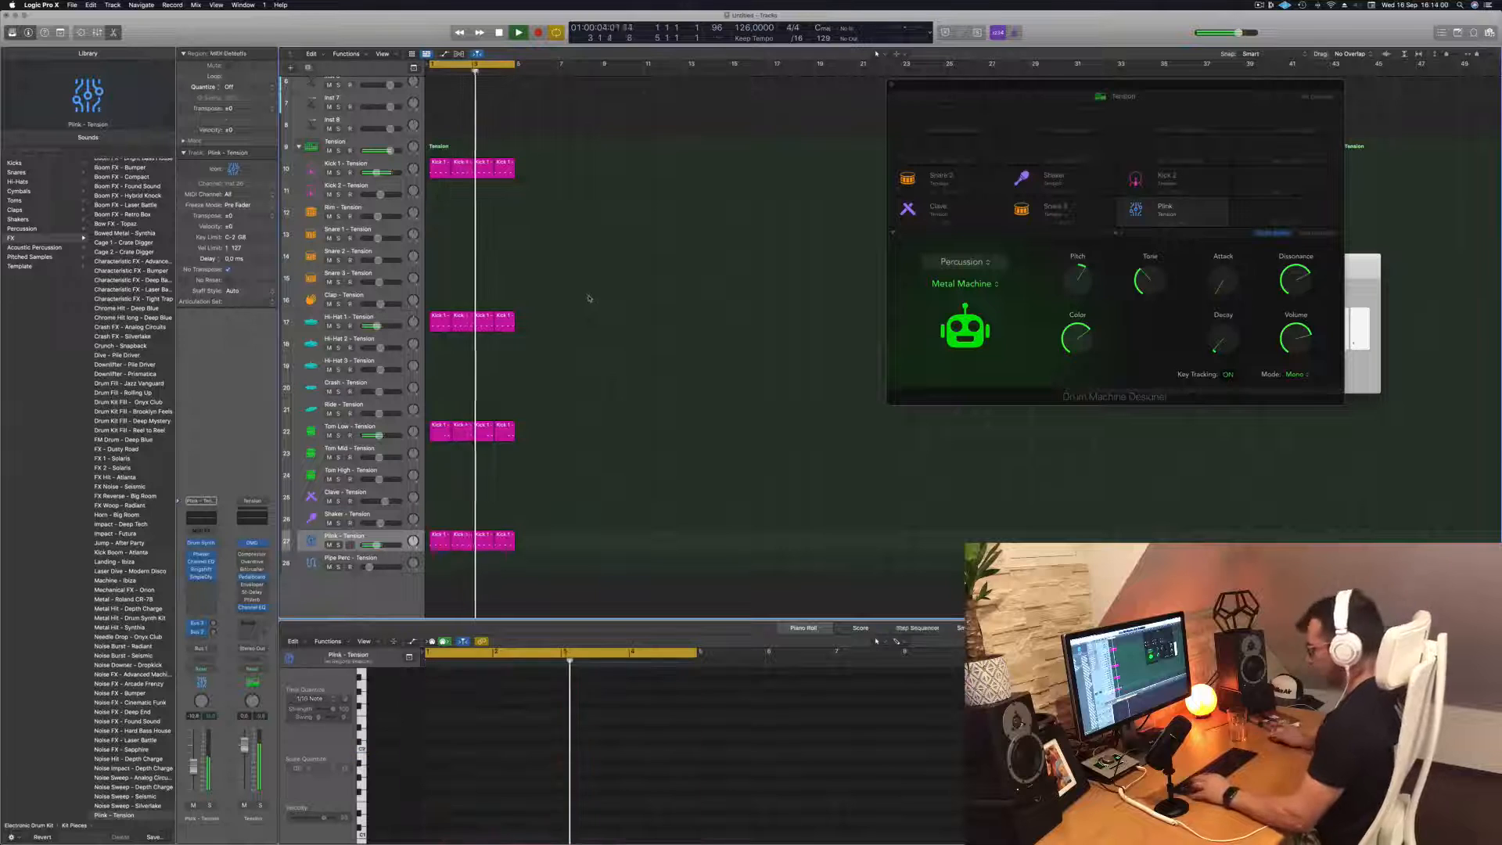
key(super+a)
key(super+r)
key(super+r)
key(super+r)
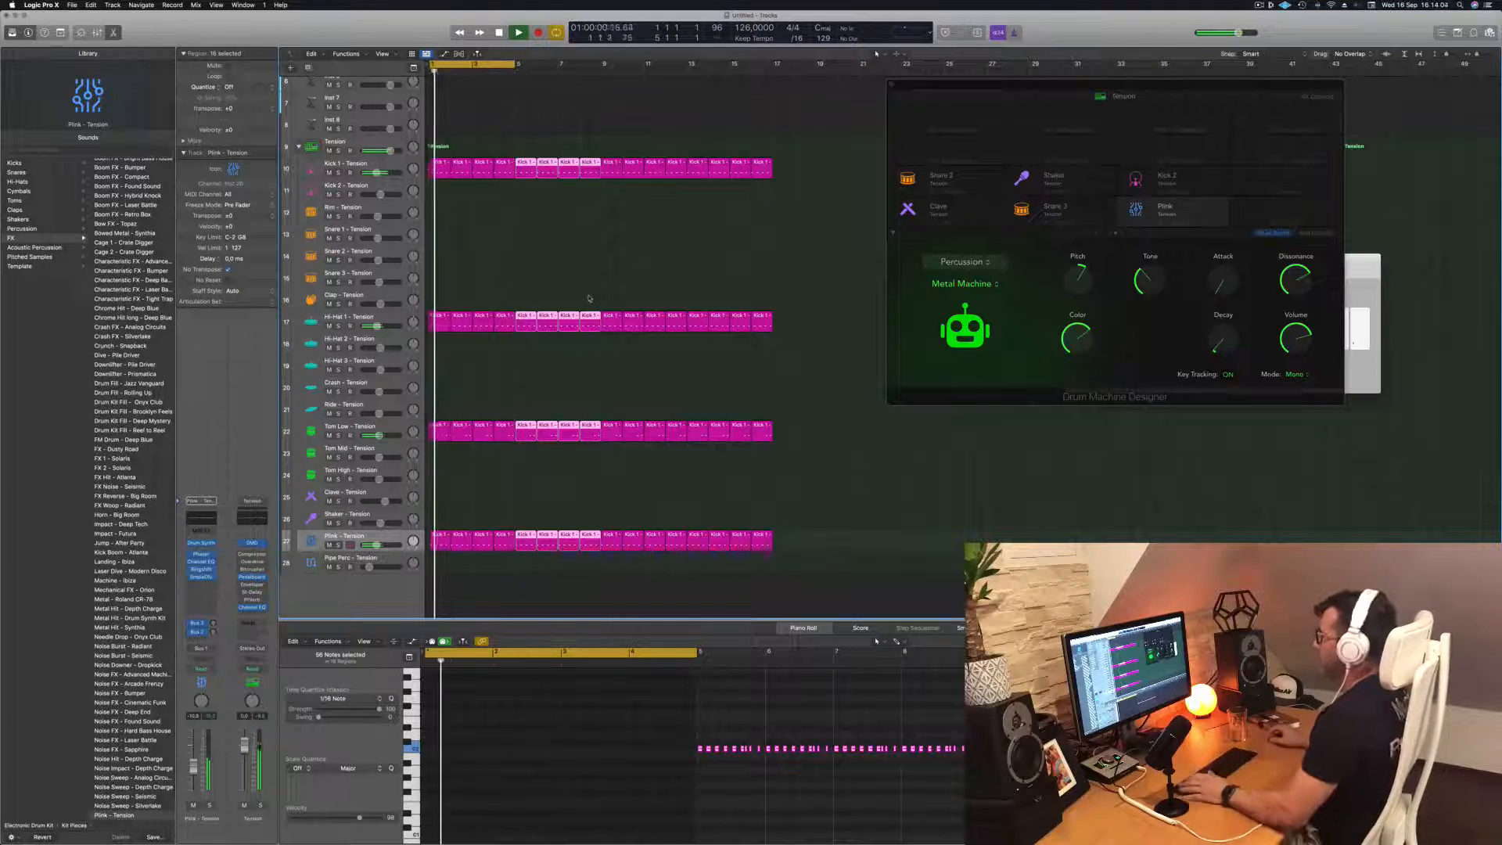
click(546, 271)
key(space)
key(space)
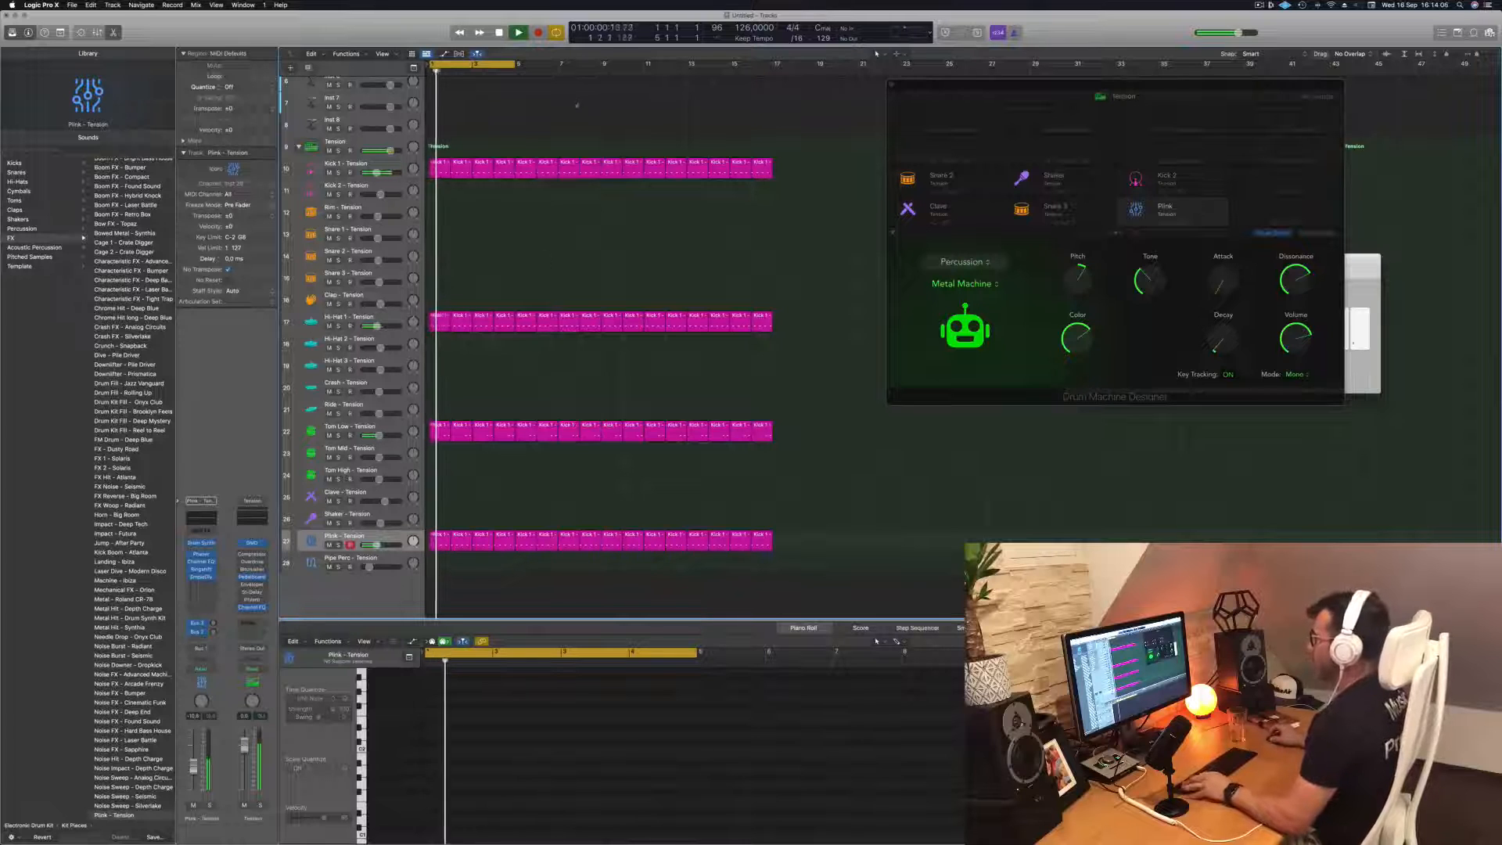
scroll(563, 126, left, 2)
scroll(563, 126, left, 3)
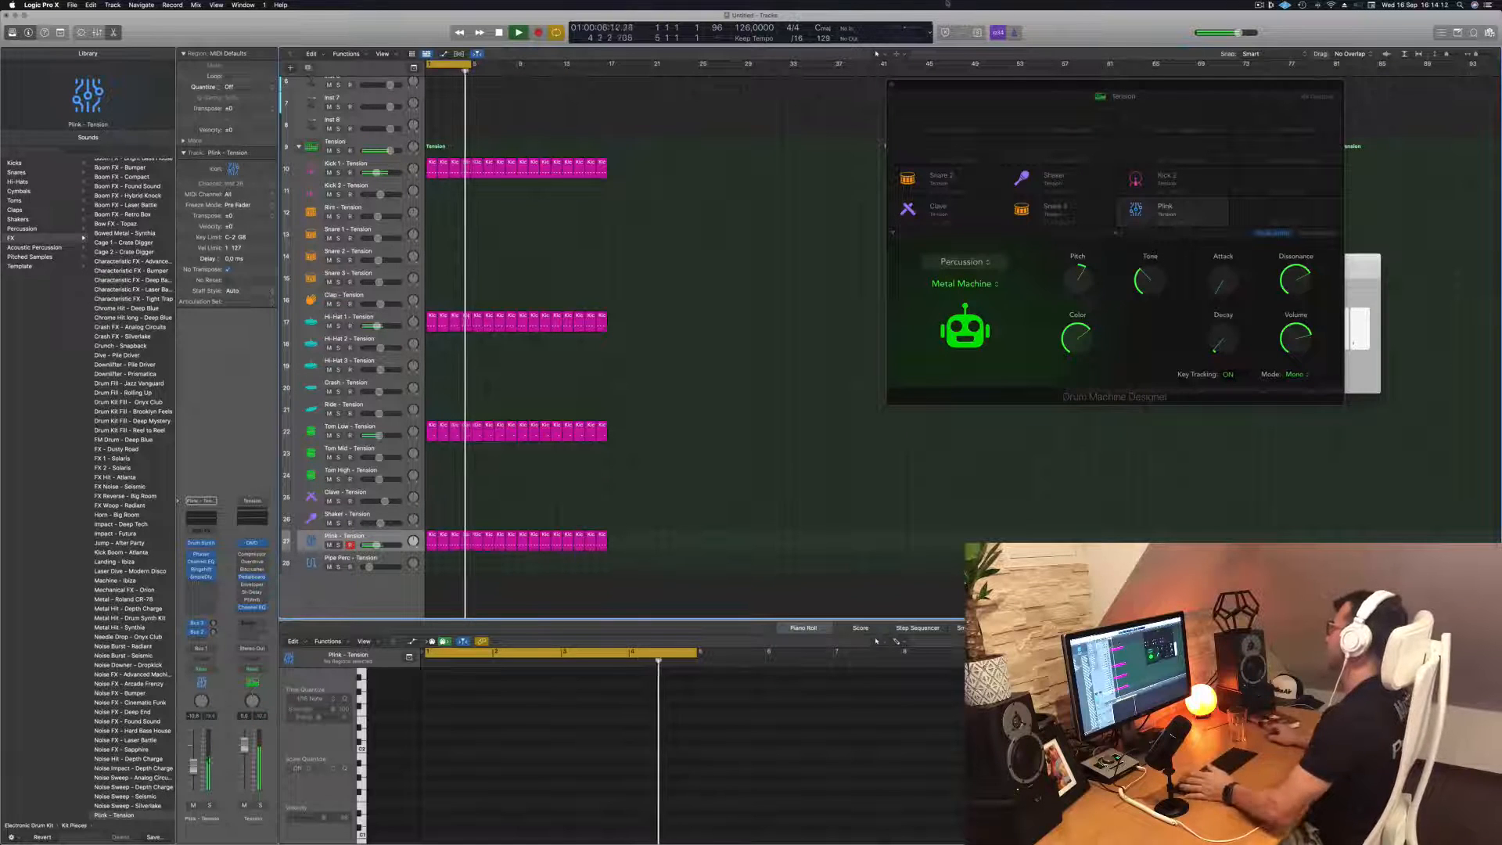
Try higher Attack and Decay settings on the Plink's Metal Machine sound, and bring Attack back to 0%
drag(1044, 84, 891, 85)
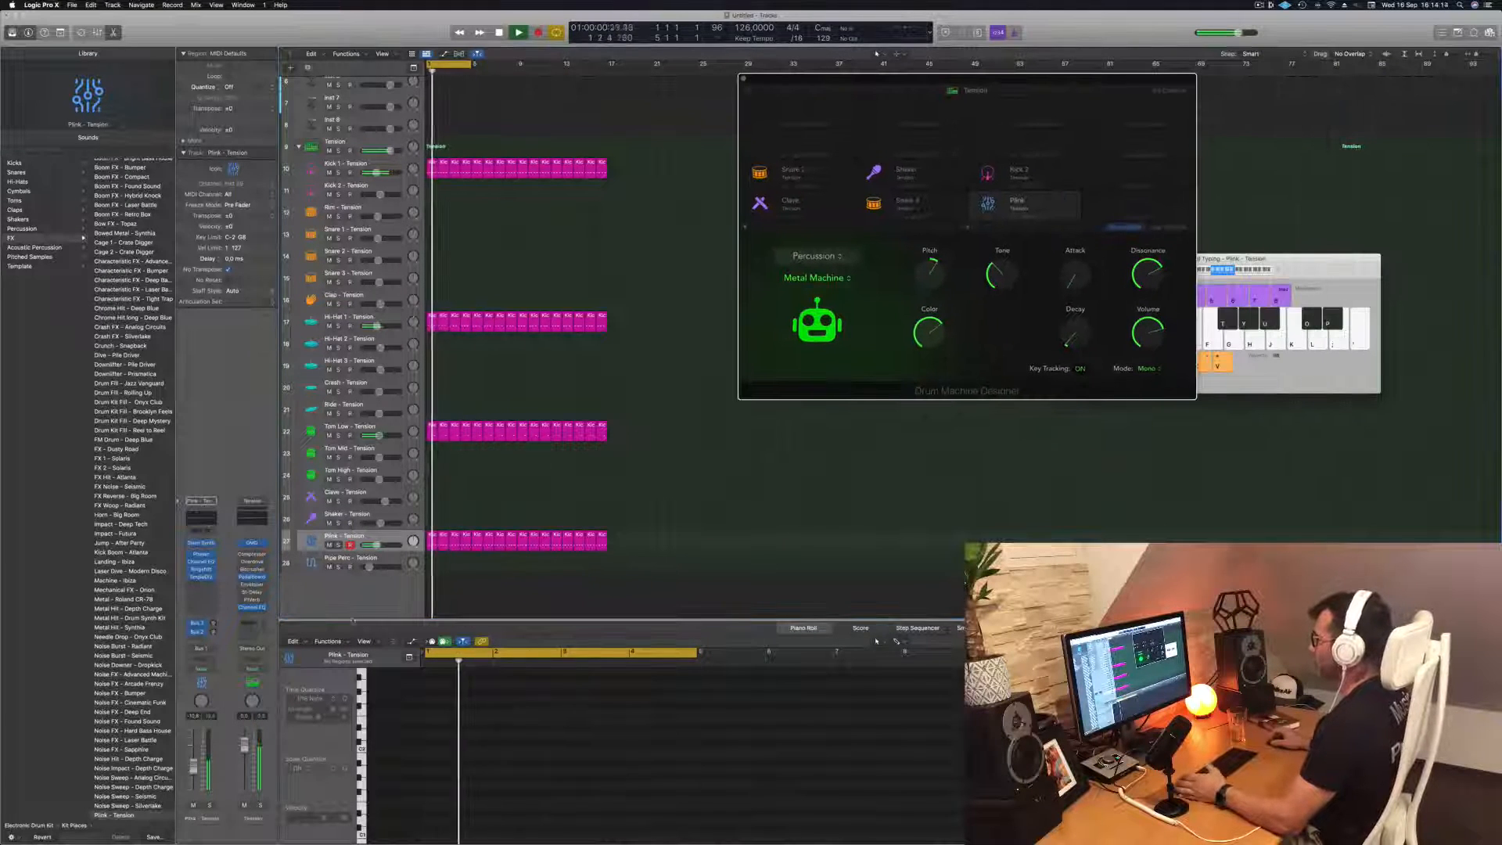
drag(1004, 78, 876, 90)
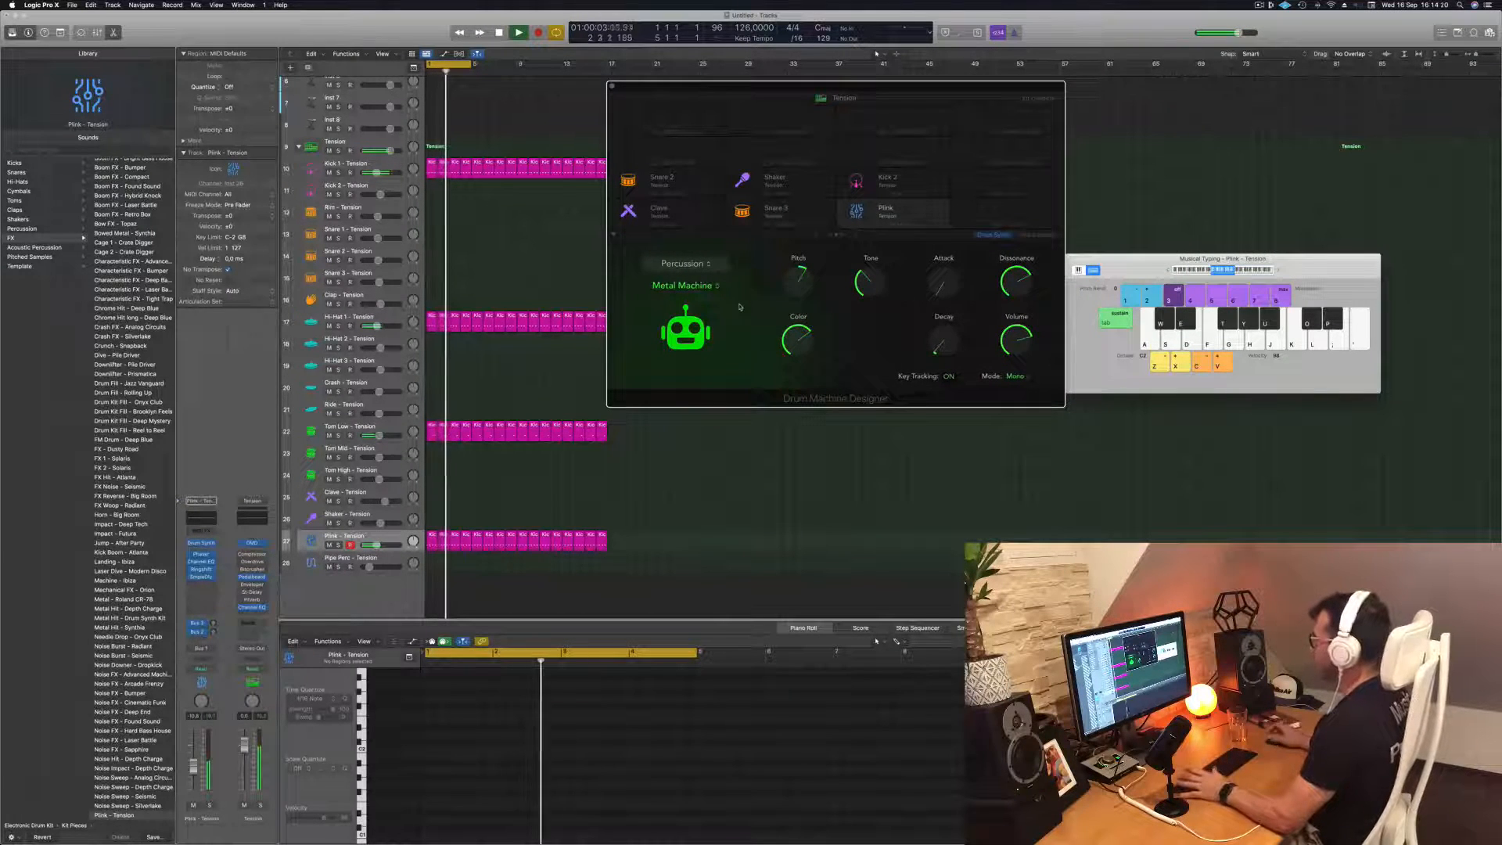
click(704, 263)
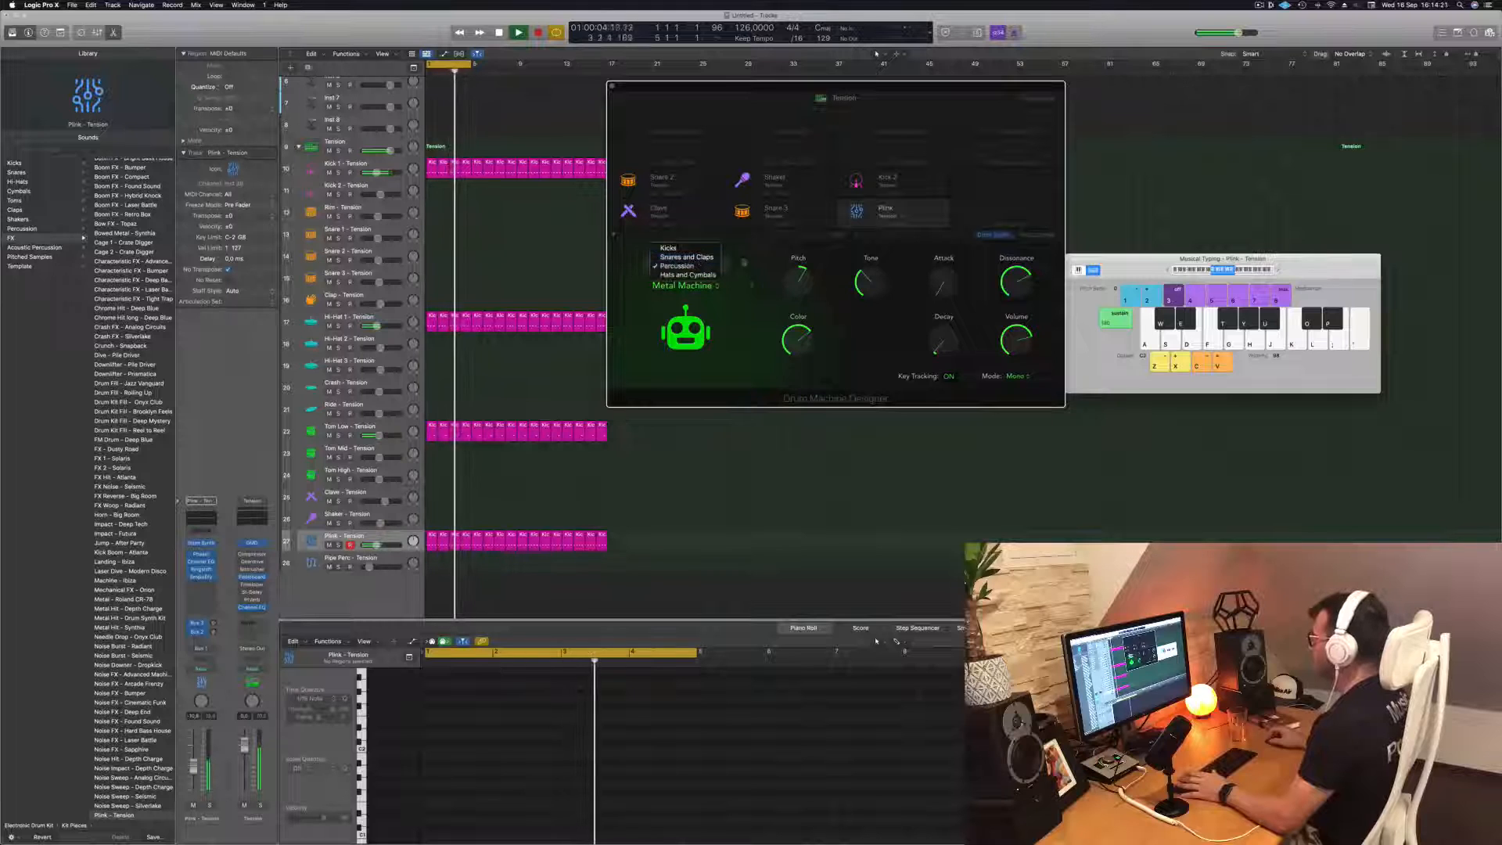
click(764, 317)
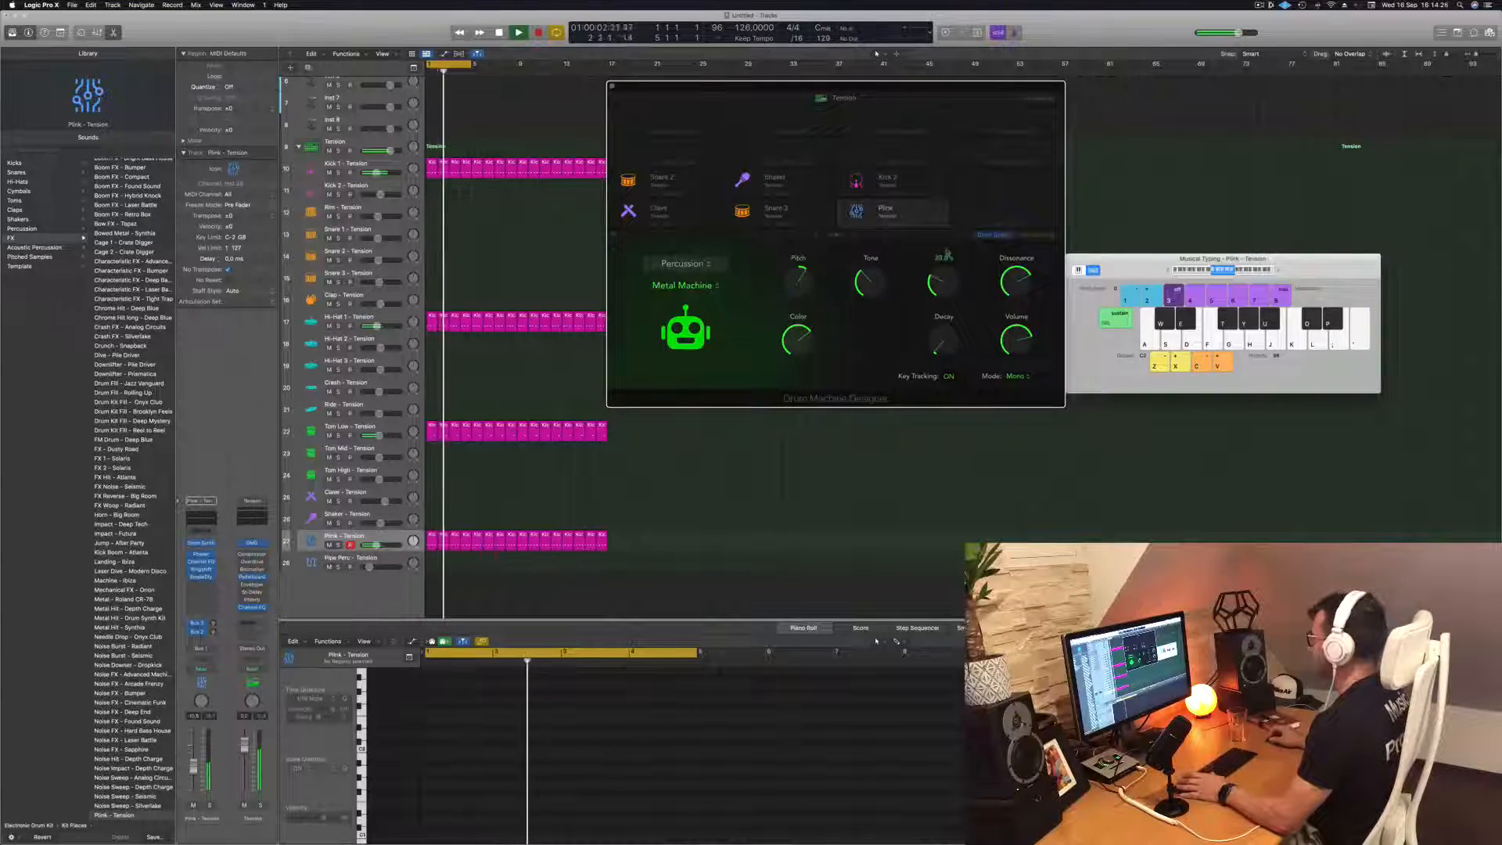
drag(946, 264, 947, 269)
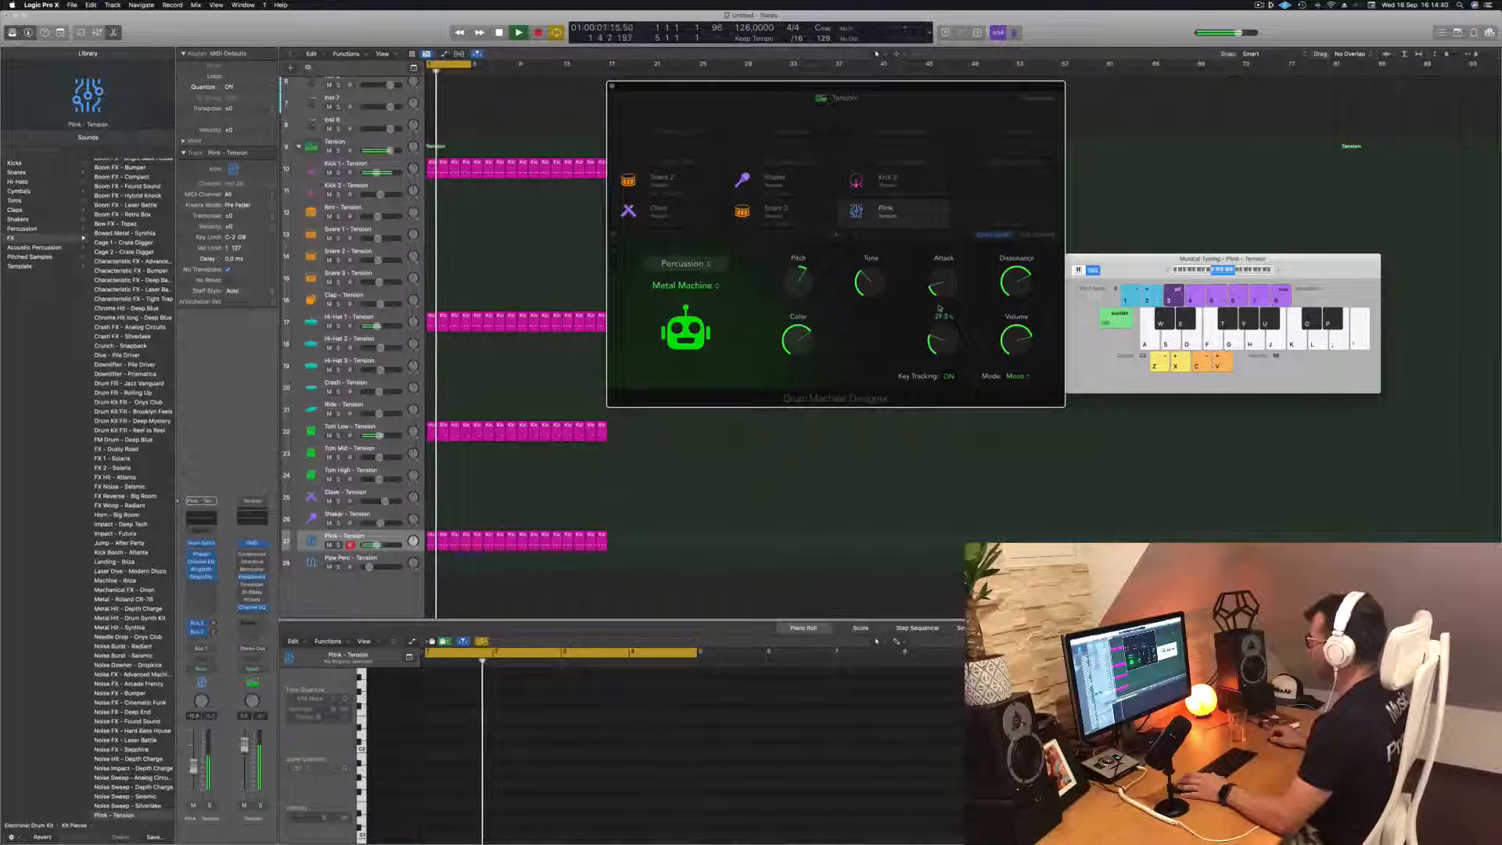
drag(940, 305, 938, 321)
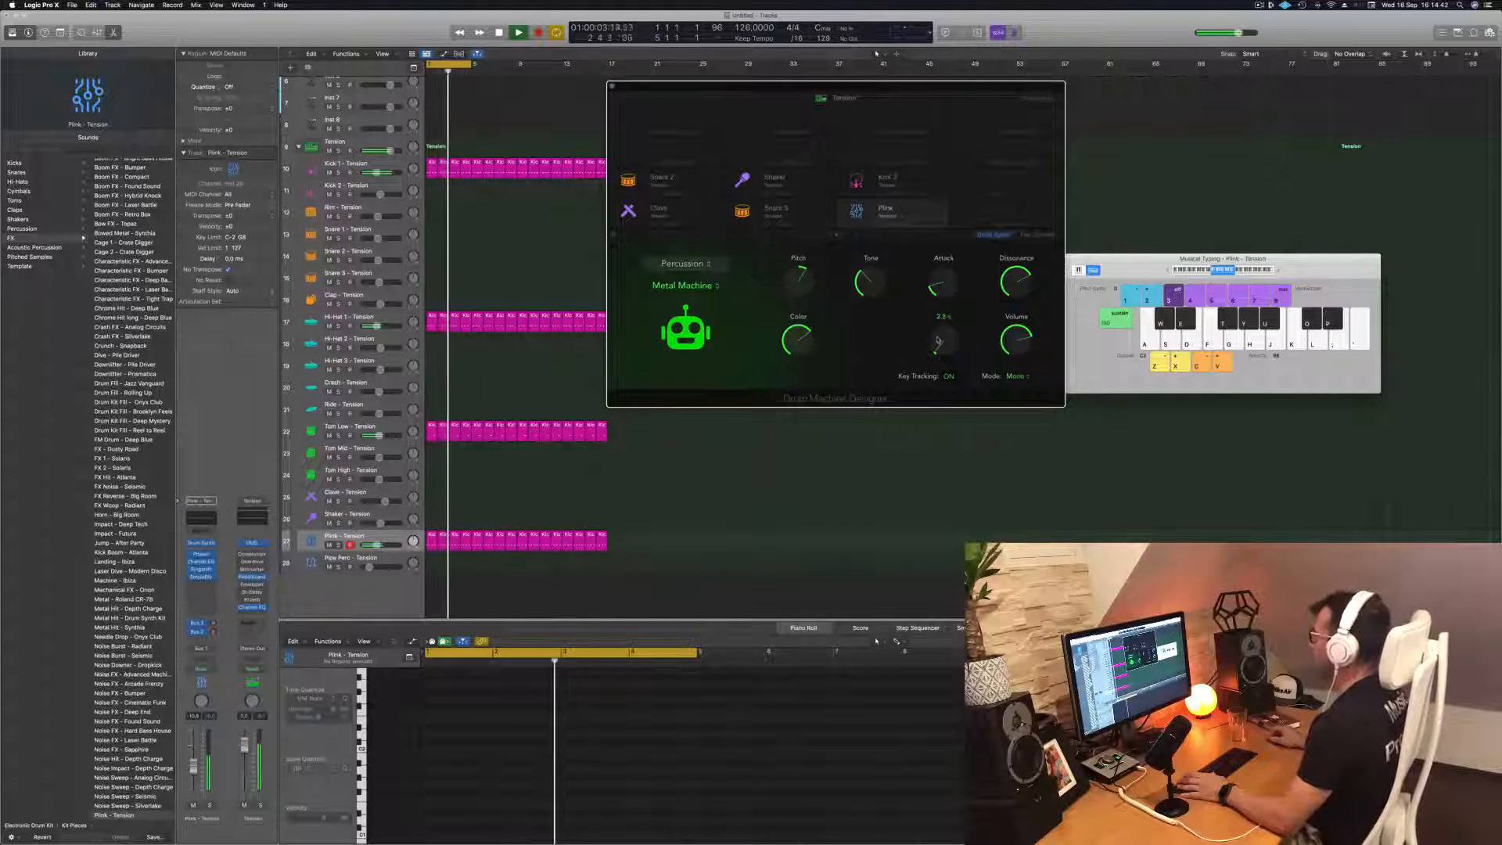
drag(883, 85, 1051, 67)
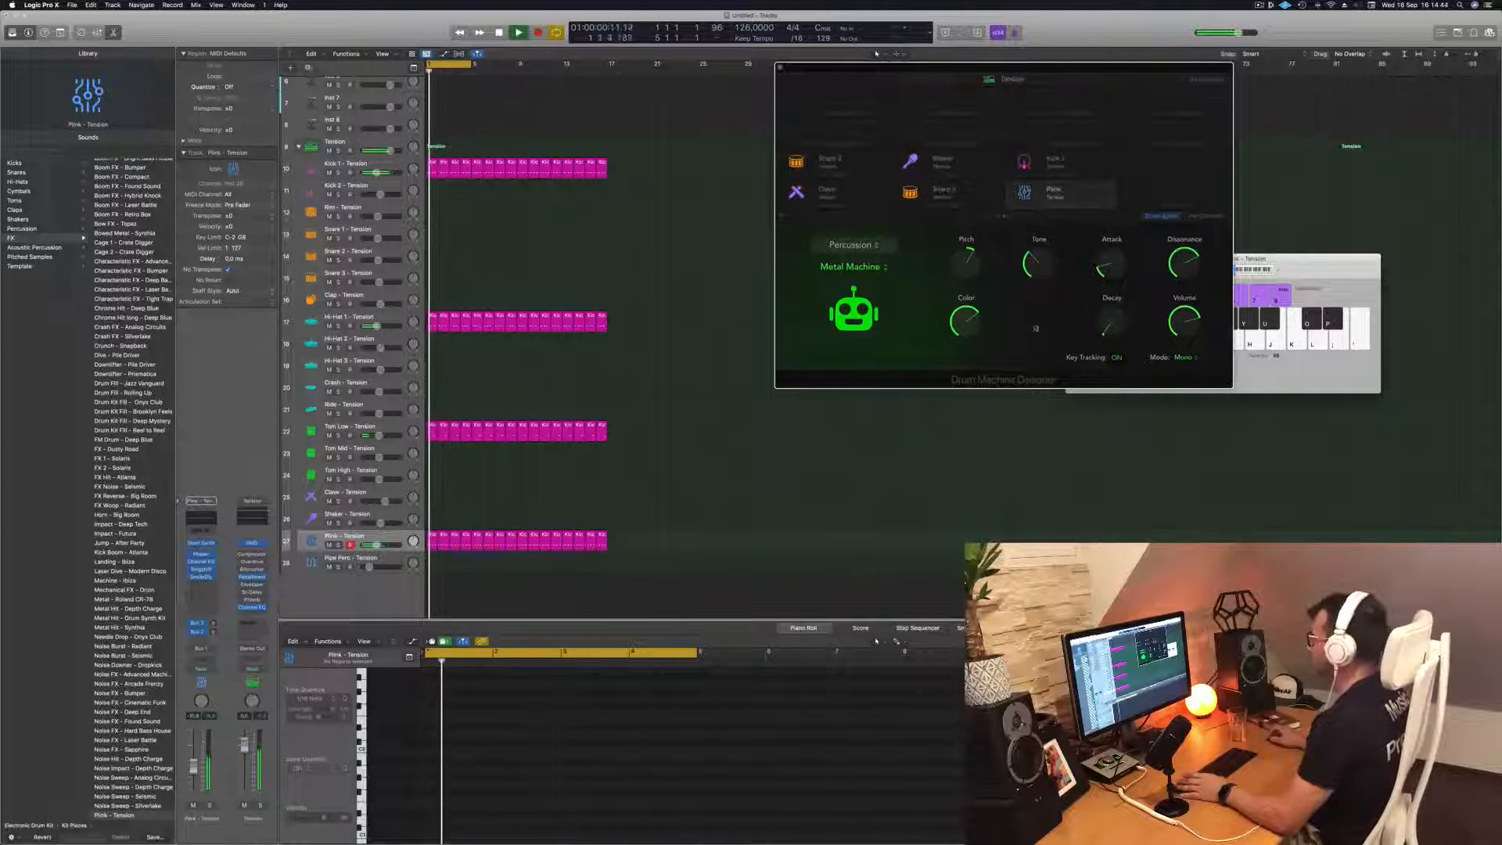
drag(1097, 271, 1100, 274)
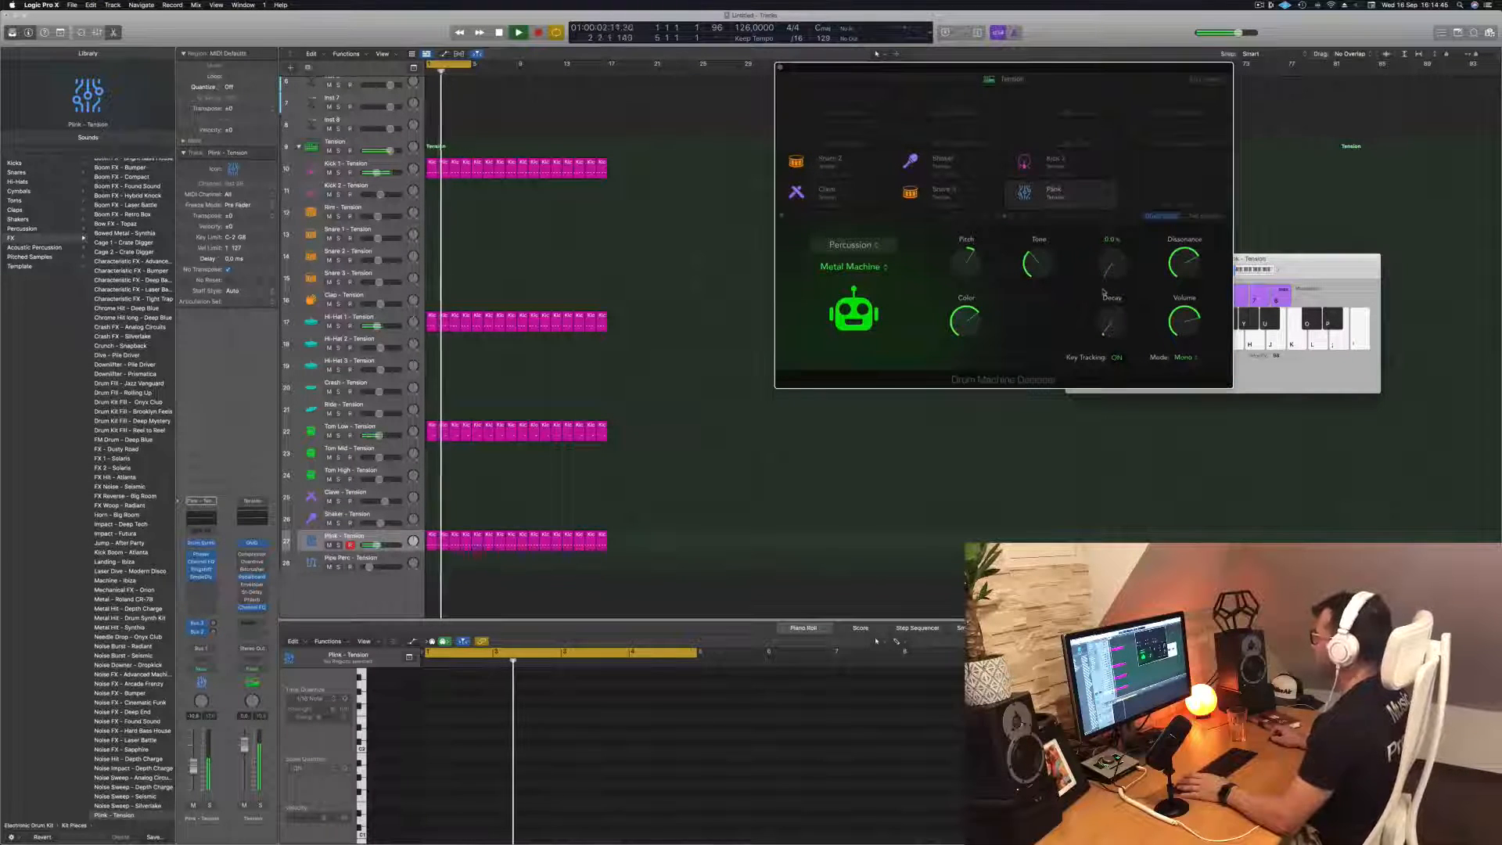
Set the Plink channel's automation mode to Touch and record Attack knob movements while the loop plays
key(space)
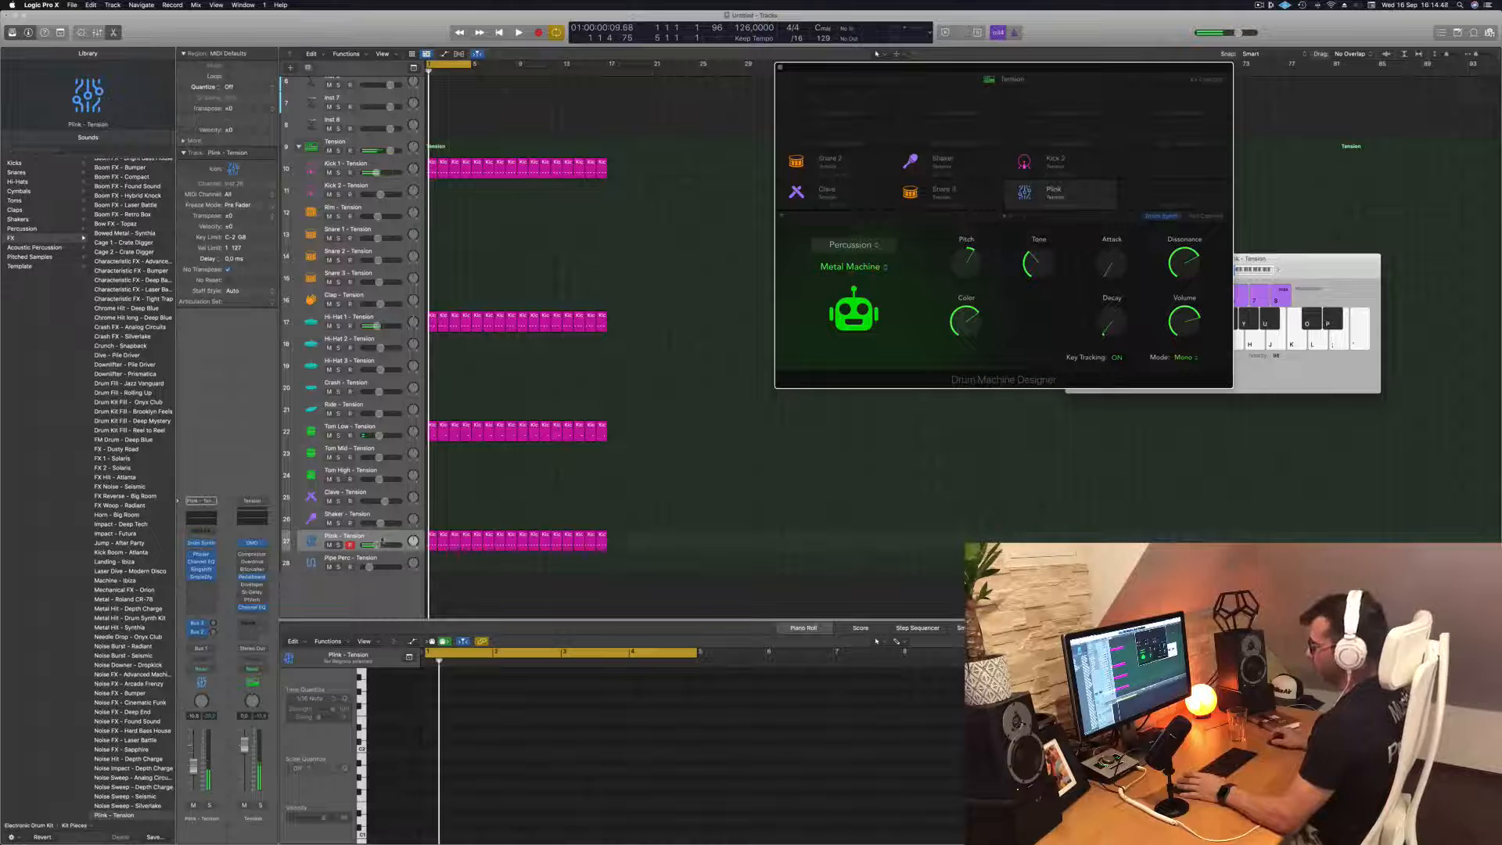
click(388, 539)
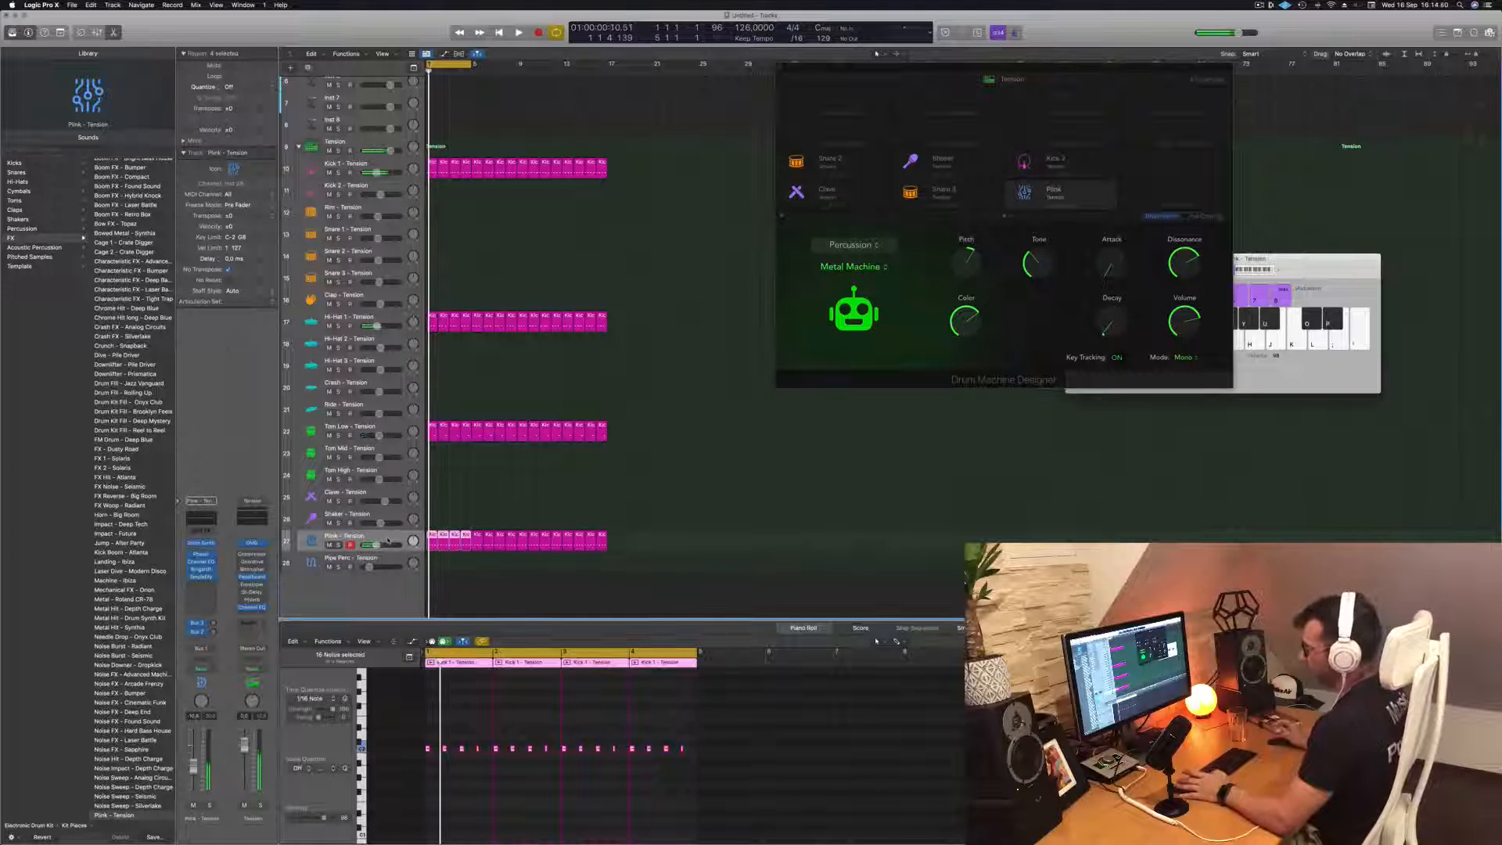
click(201, 669)
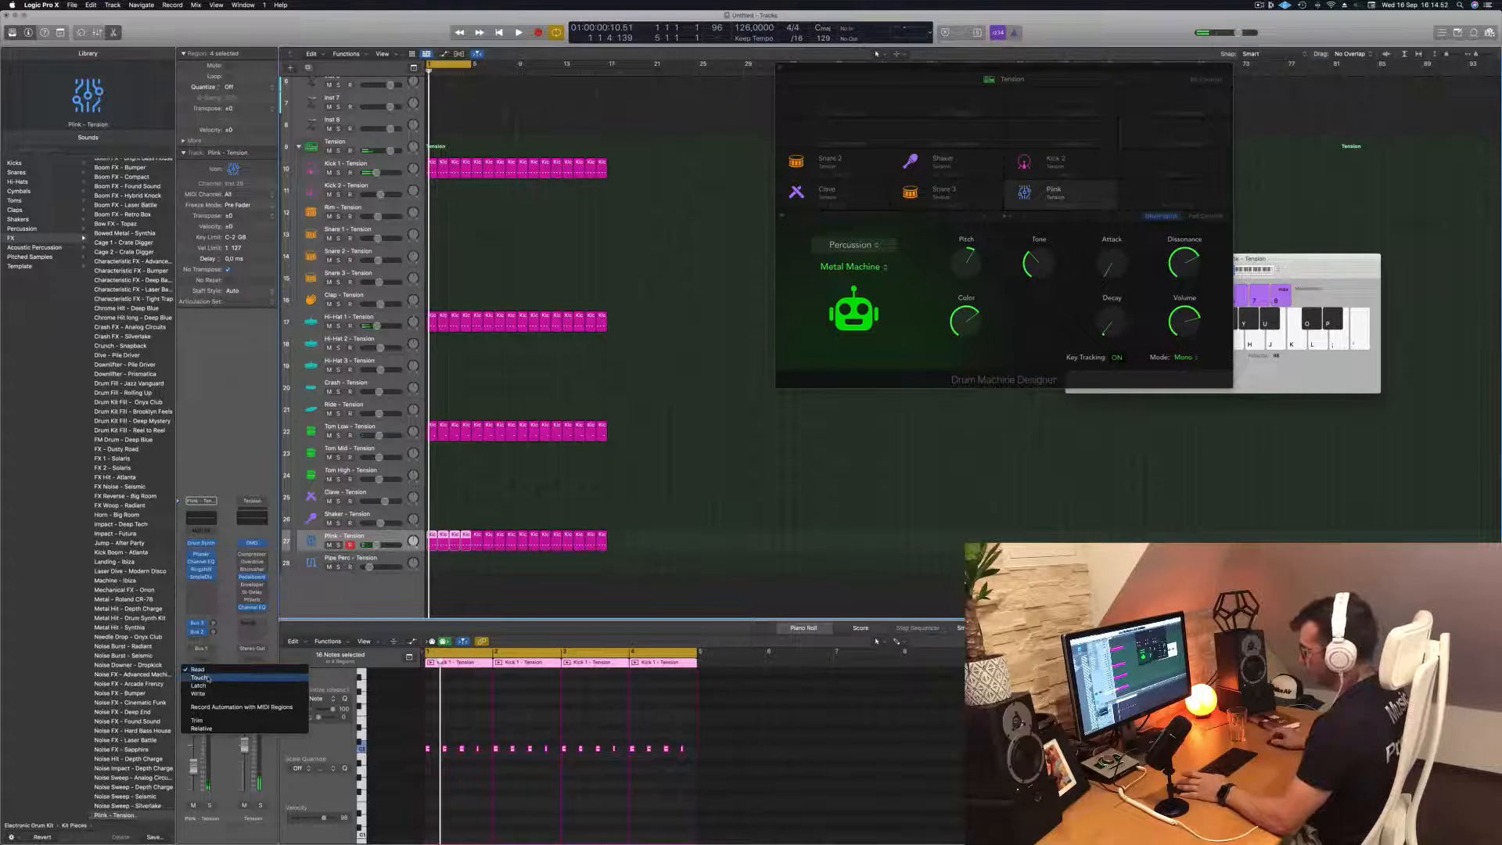
click(199, 677)
key(space)
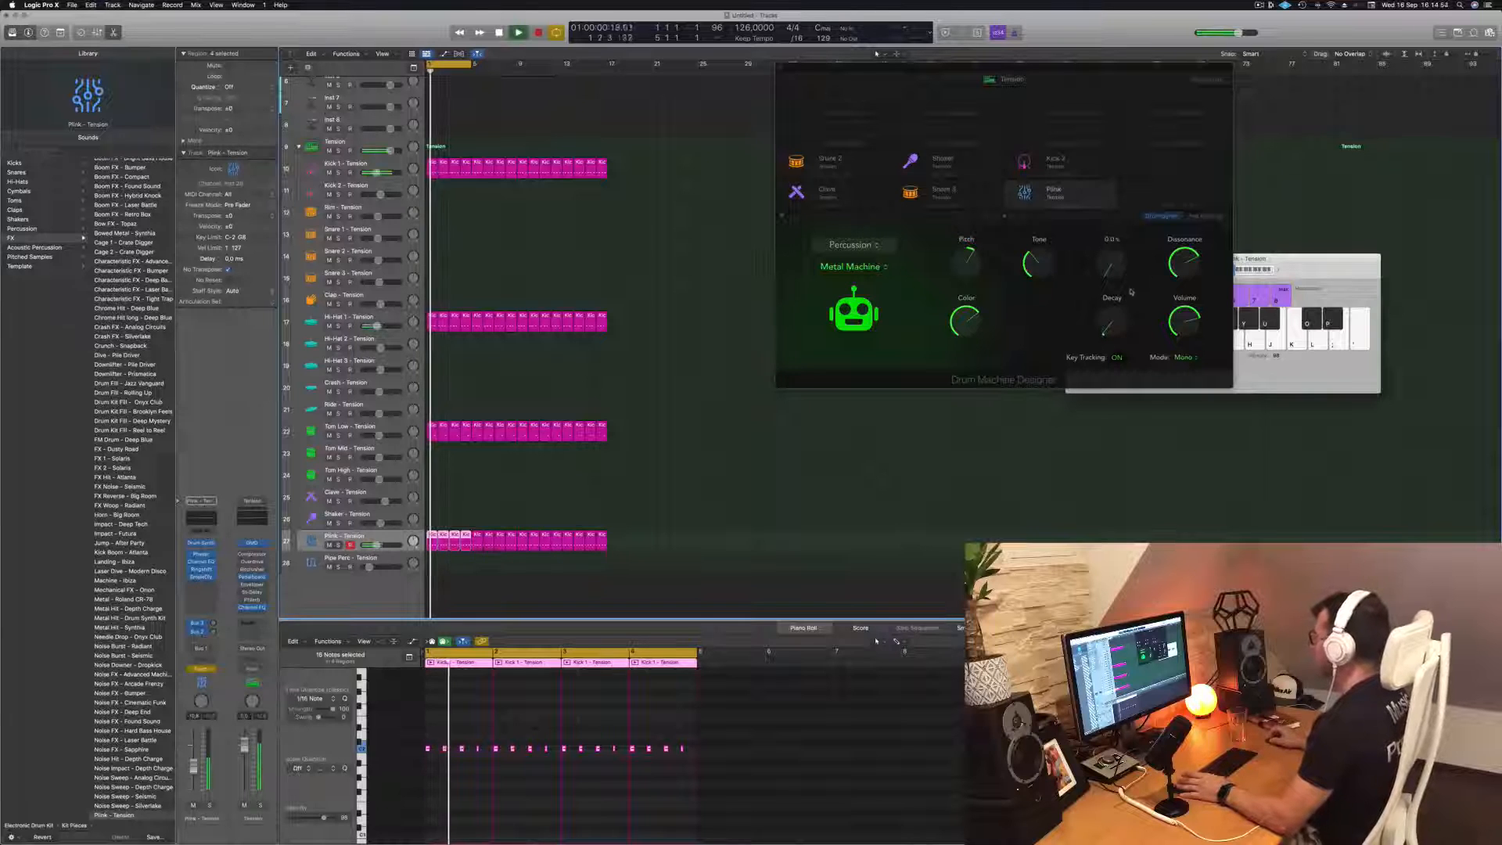
drag(1113, 267, 1116, 254)
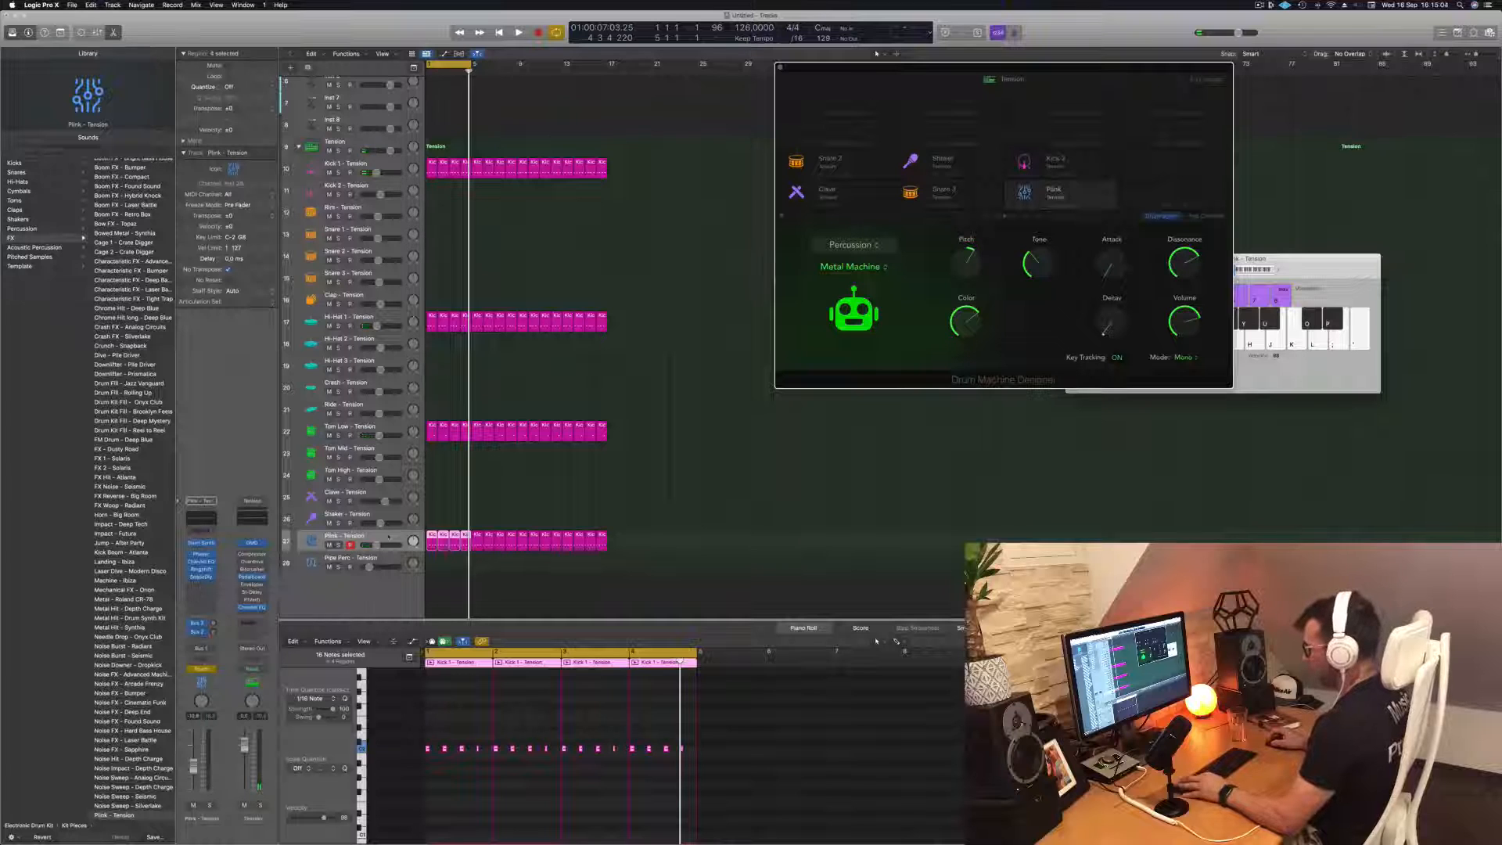
Close the Musical Typing window, show track automation and expand the recorded automation lane of the Plink track
click(452, 504)
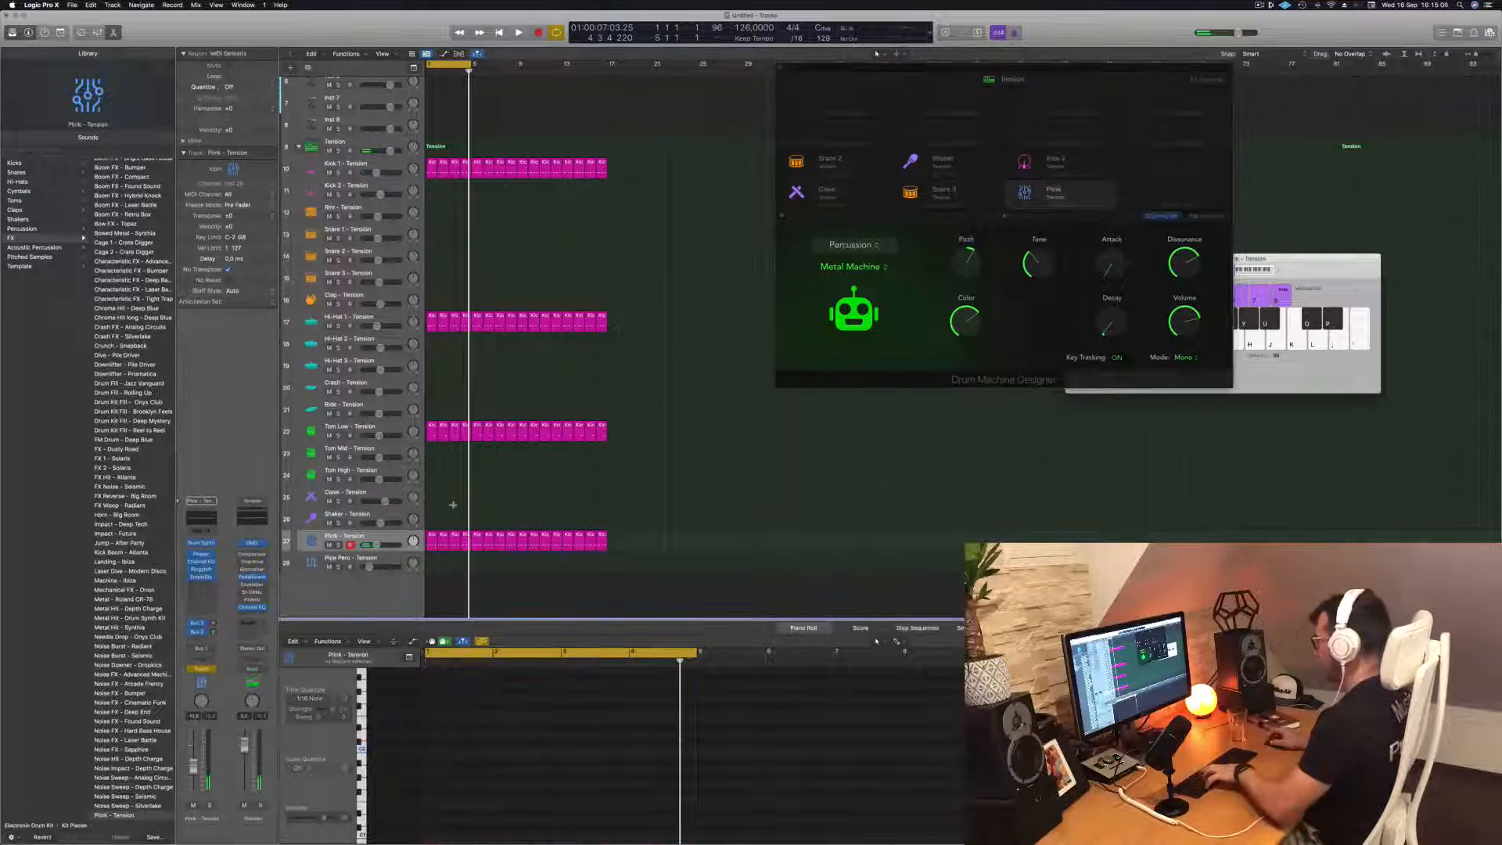
key(super+k)
key(super+Down)
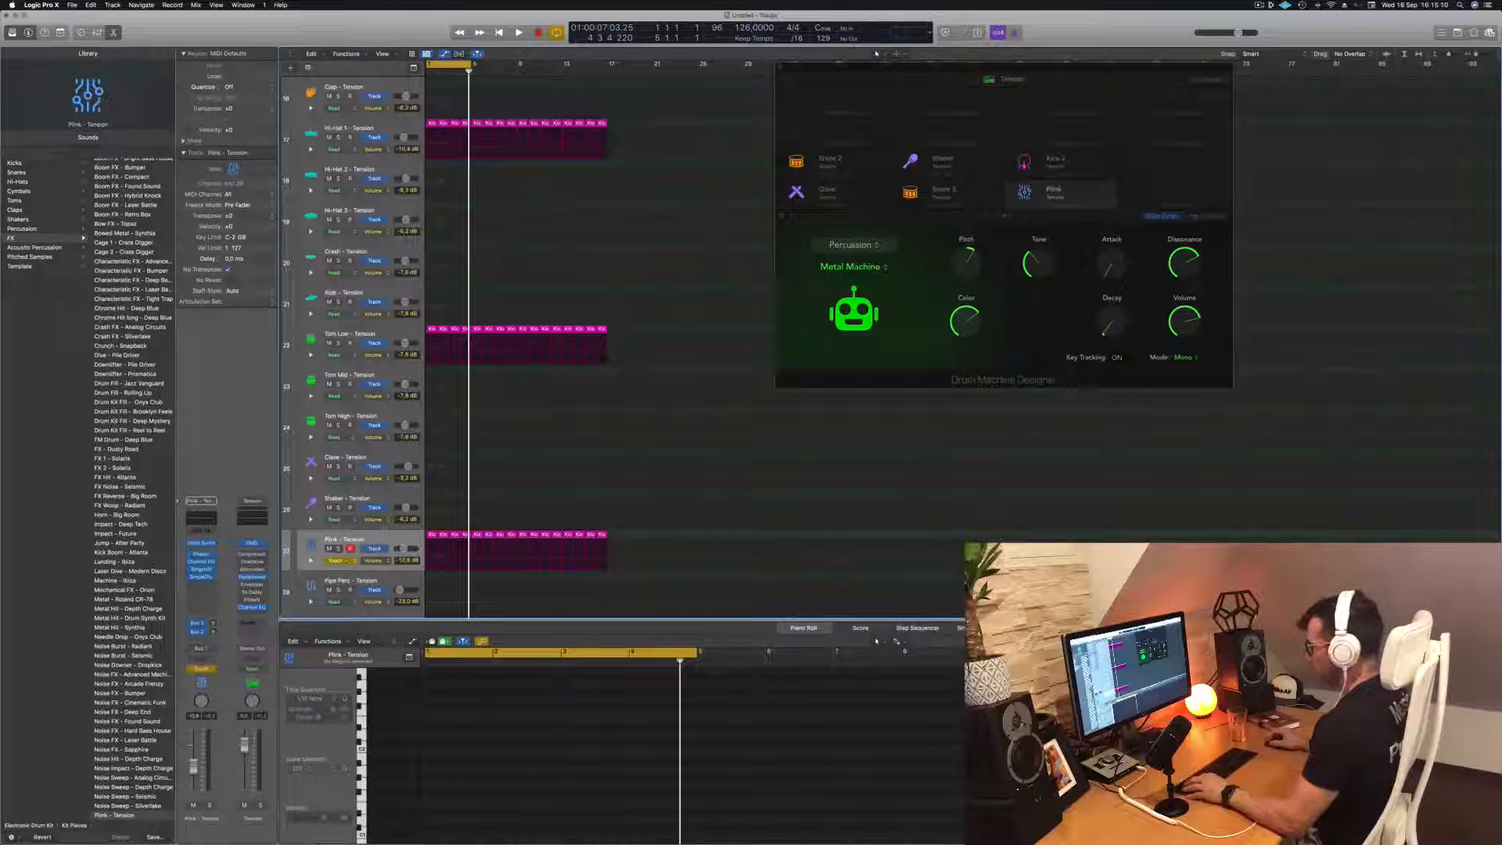
click(312, 561)
scroll(543, 469, down, 3)
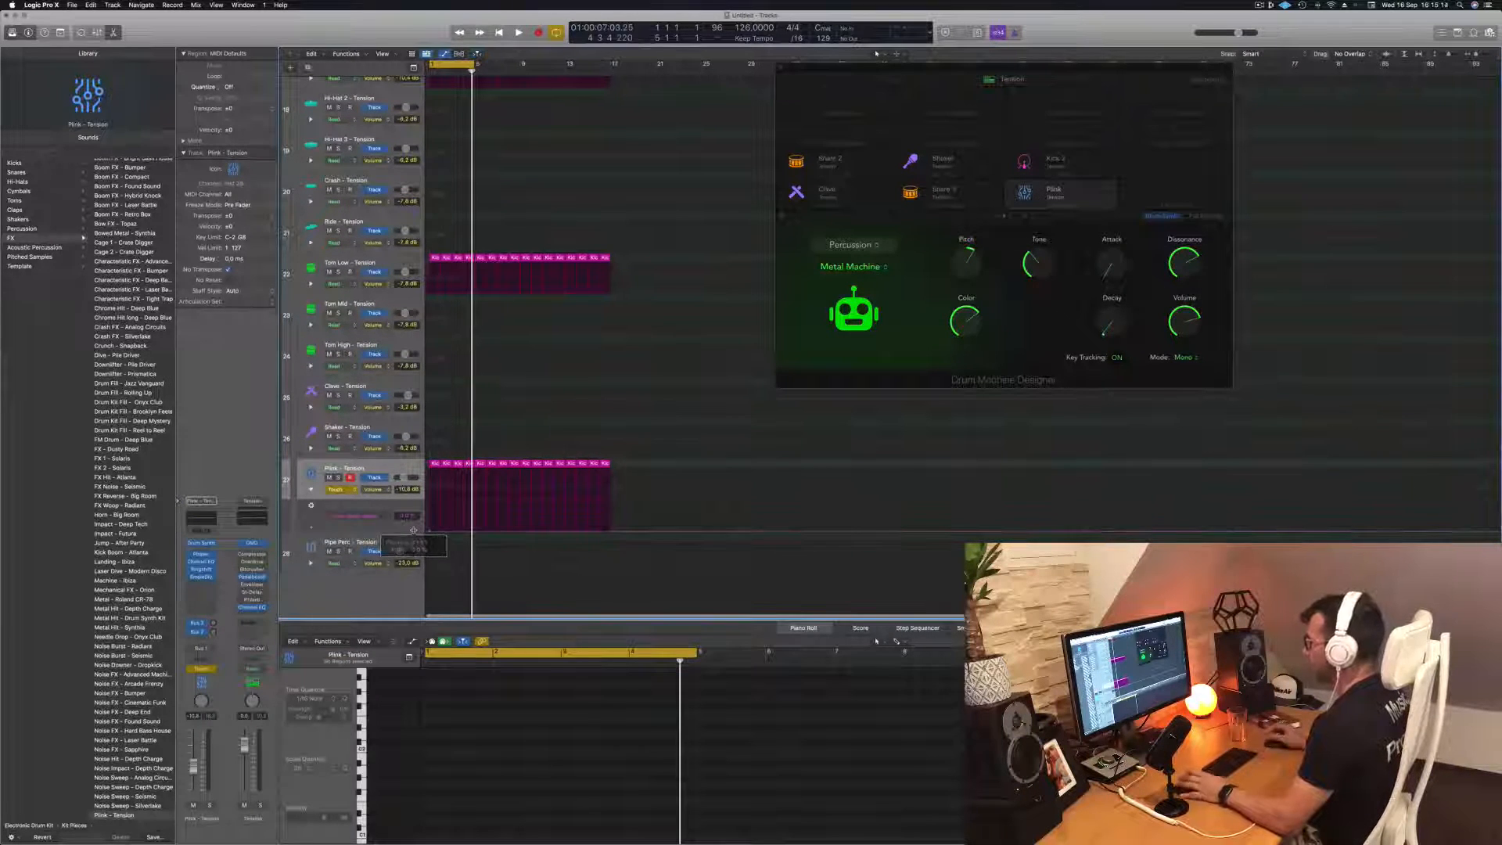
Shape the Plink track's Attack automation to rise until bar 9 and fall back to 0% at bar 17
key(space)
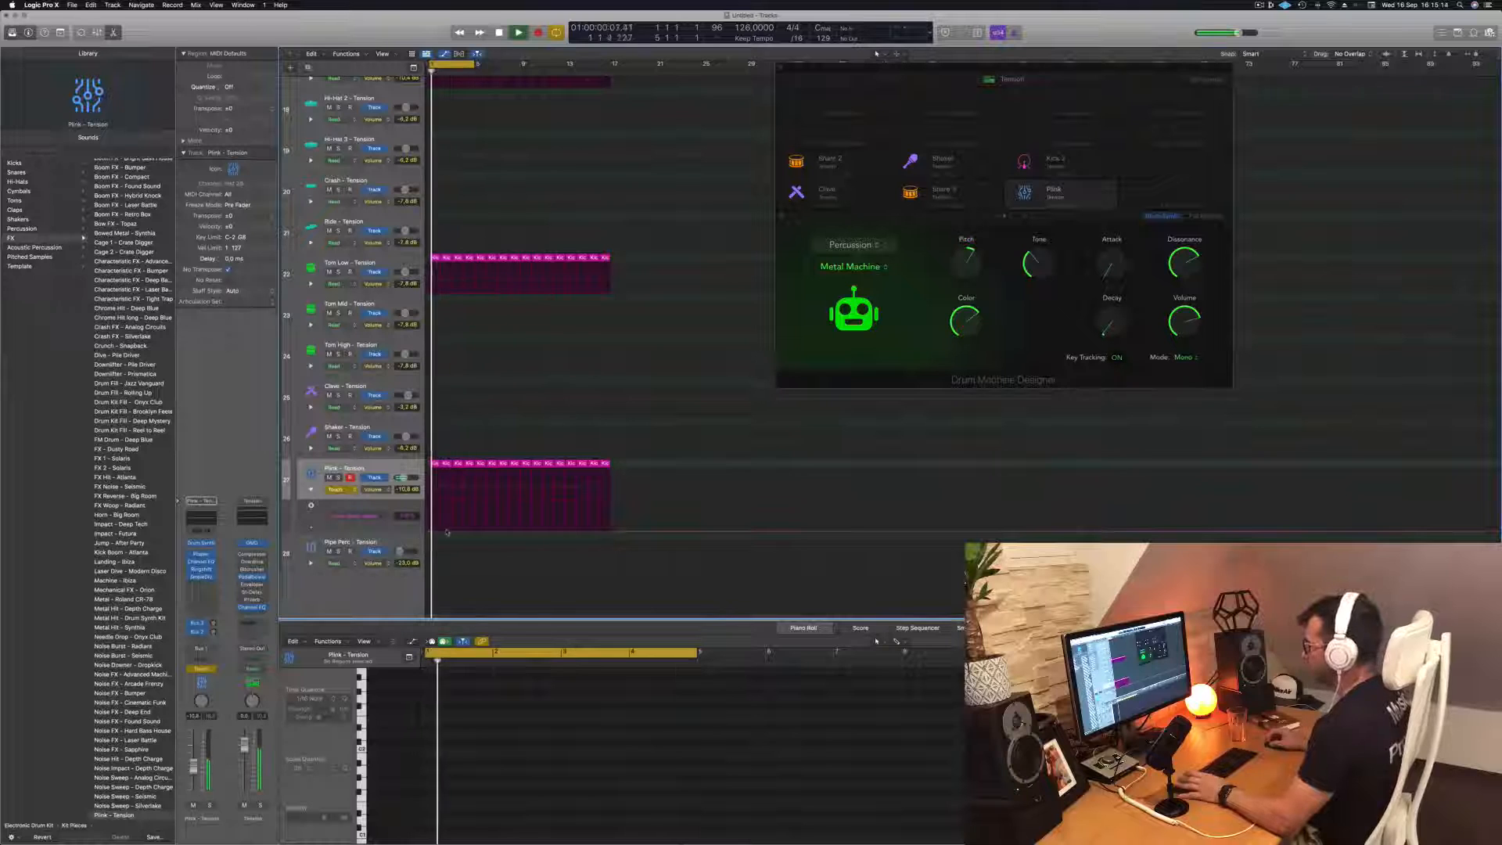
click(520, 529)
drag(520, 529, 520, 522)
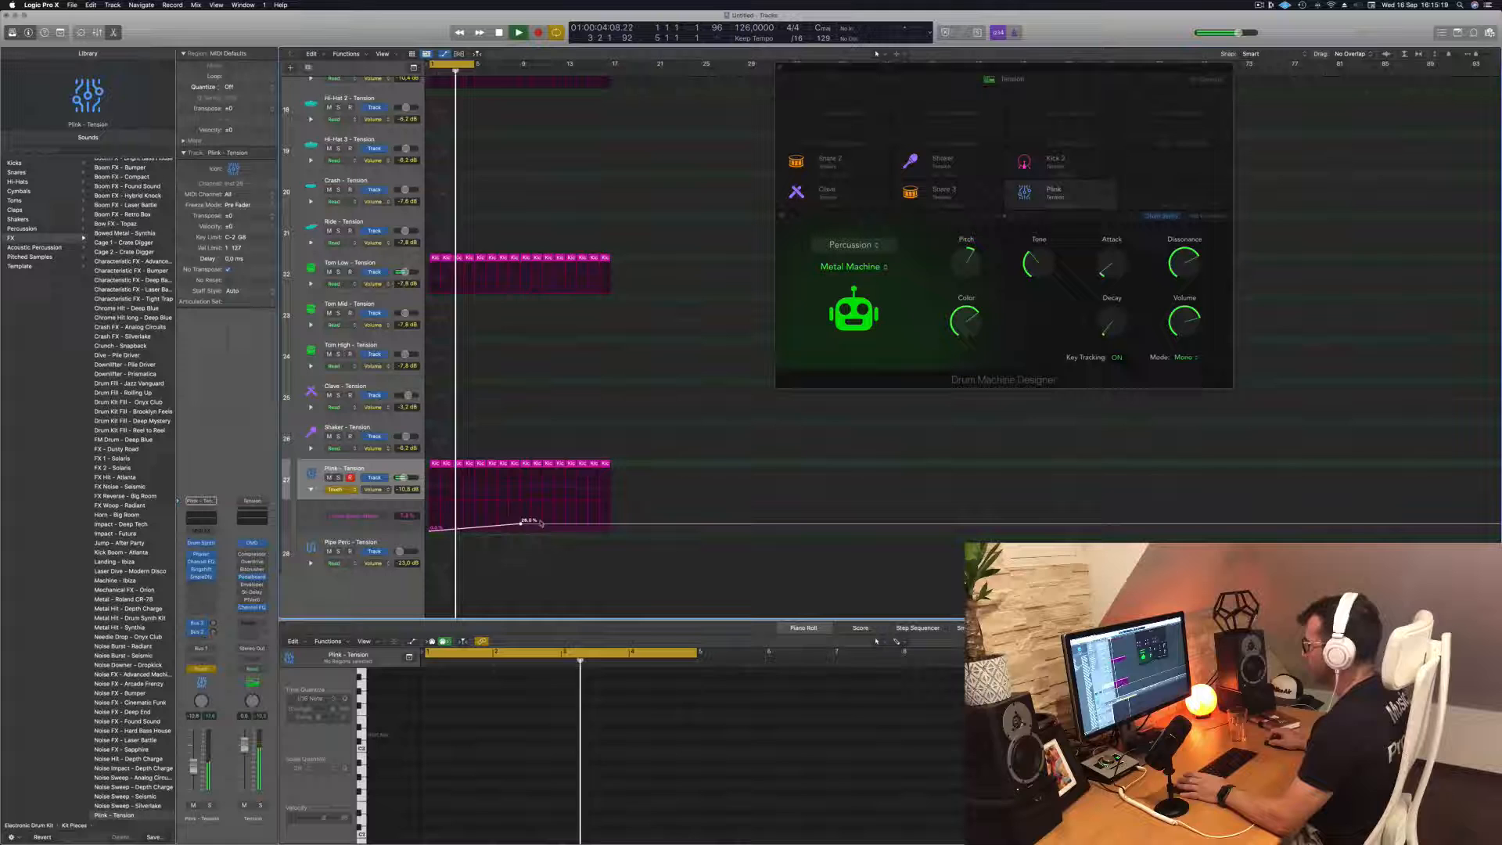
click(610, 525)
drag(611, 526, 611, 530)
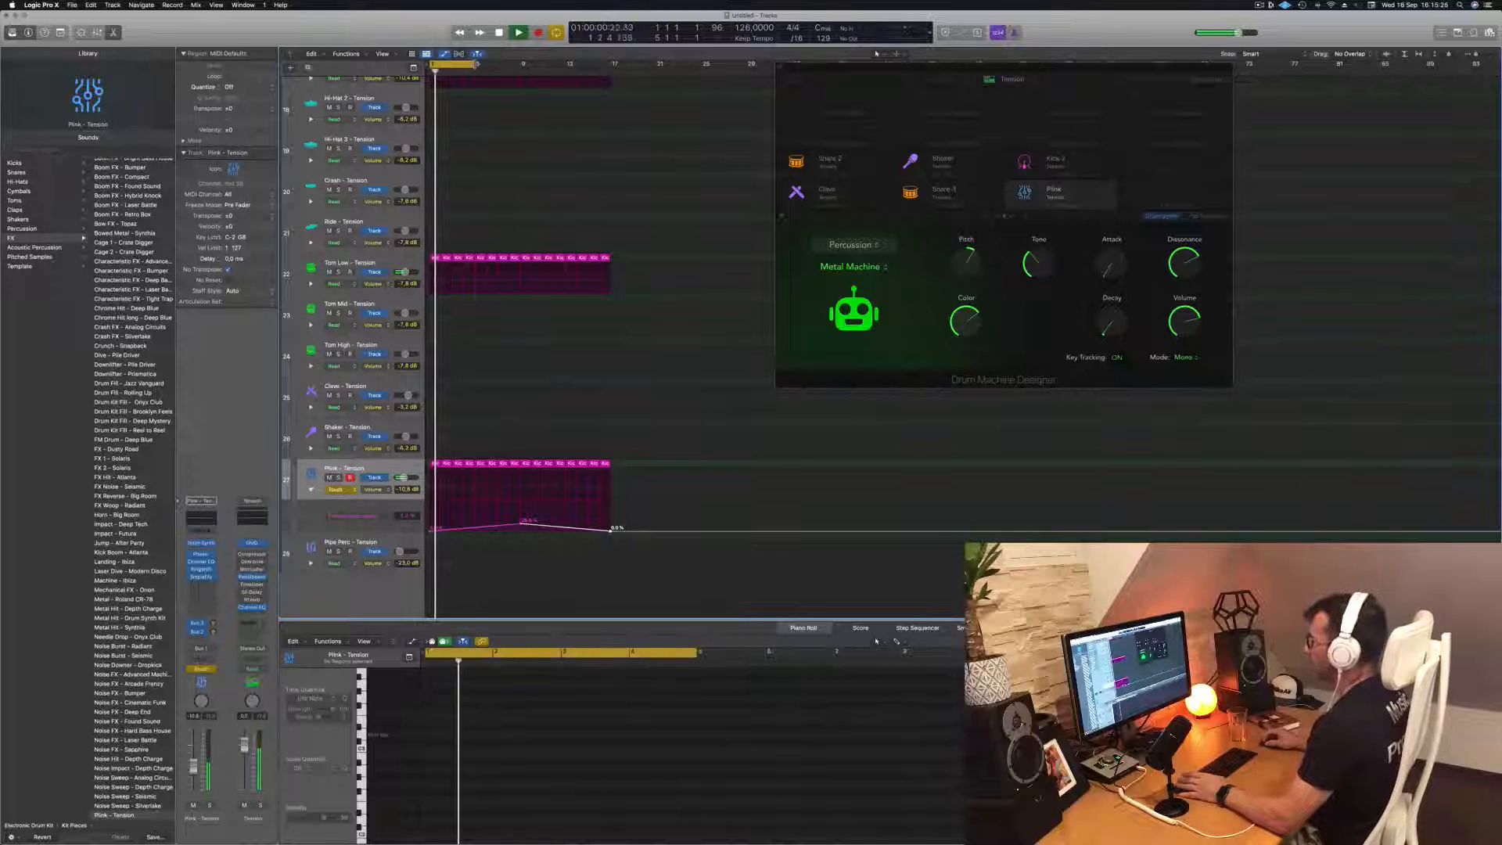
Extend the cycle range to cover all 16 bars and set the Plink track's automation mode to Read
drag(488, 63, 611, 72)
click(346, 490)
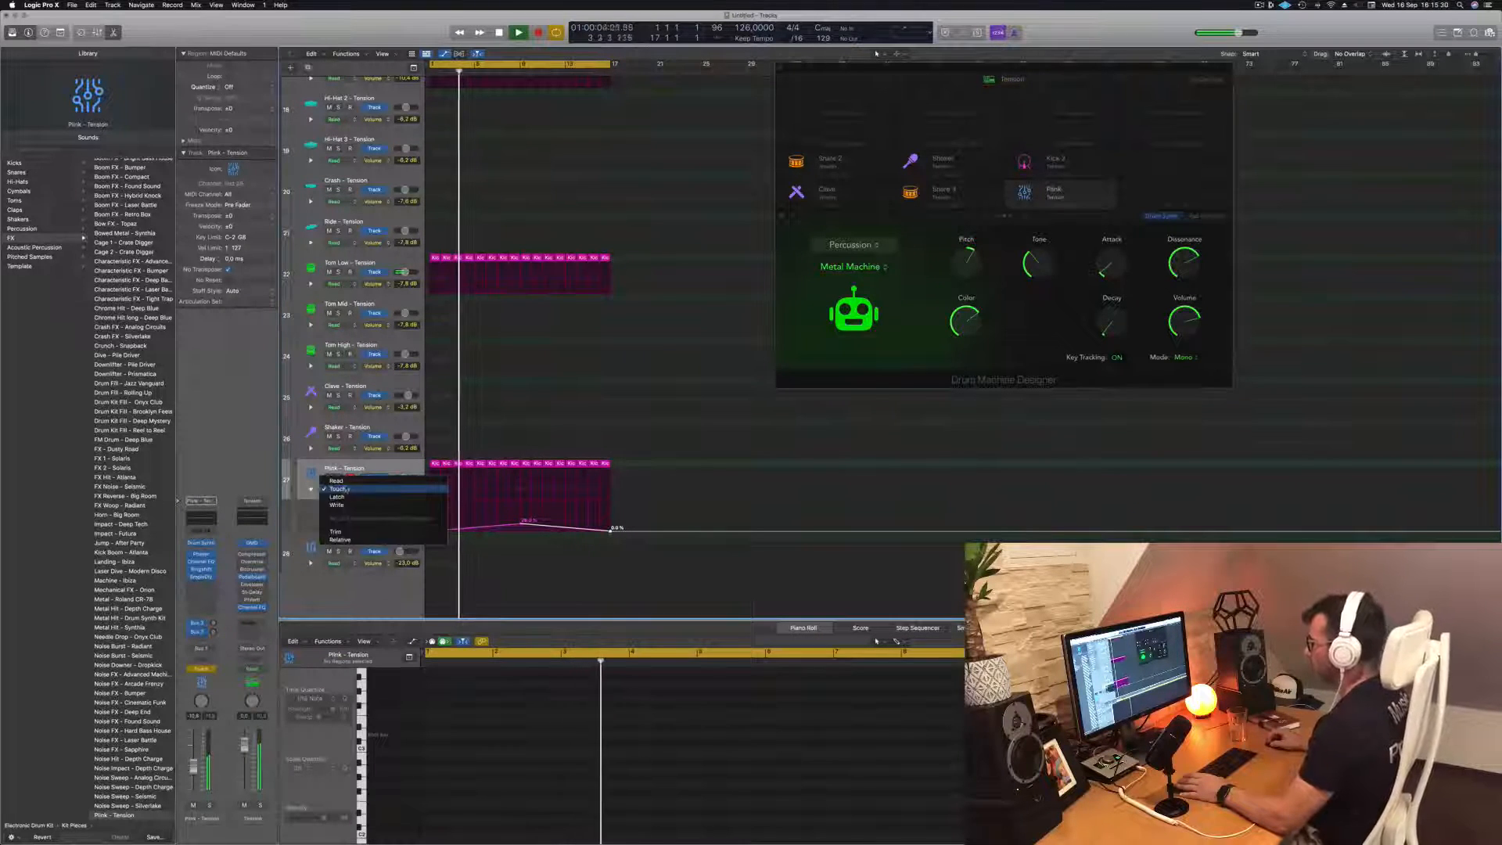
click(344, 478)
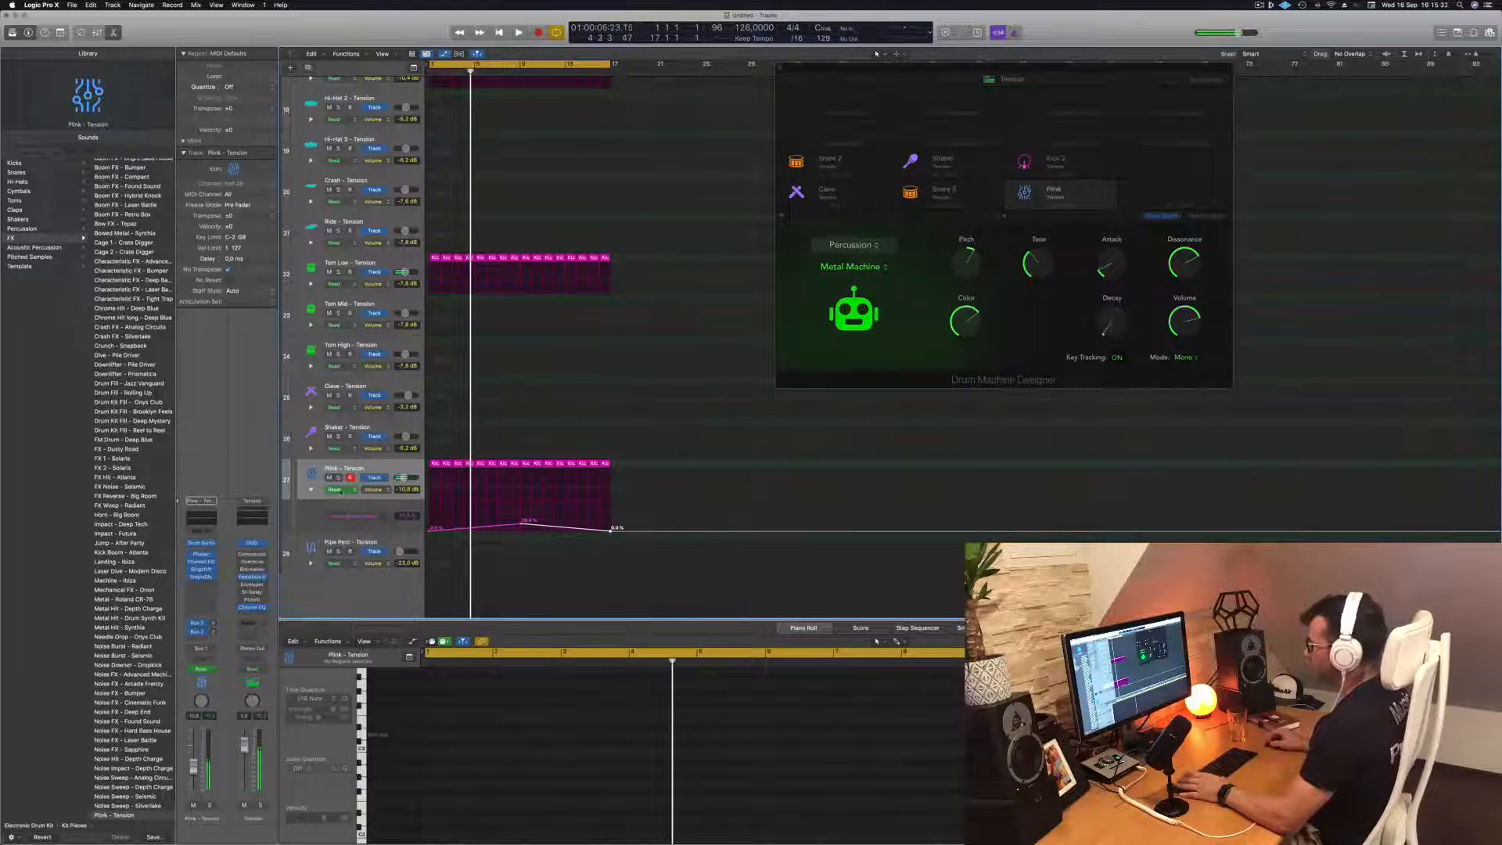
Switch the Plink track's automation to Touch and record Decay knob movements from the start of the groove
click(335, 489)
key(Return)
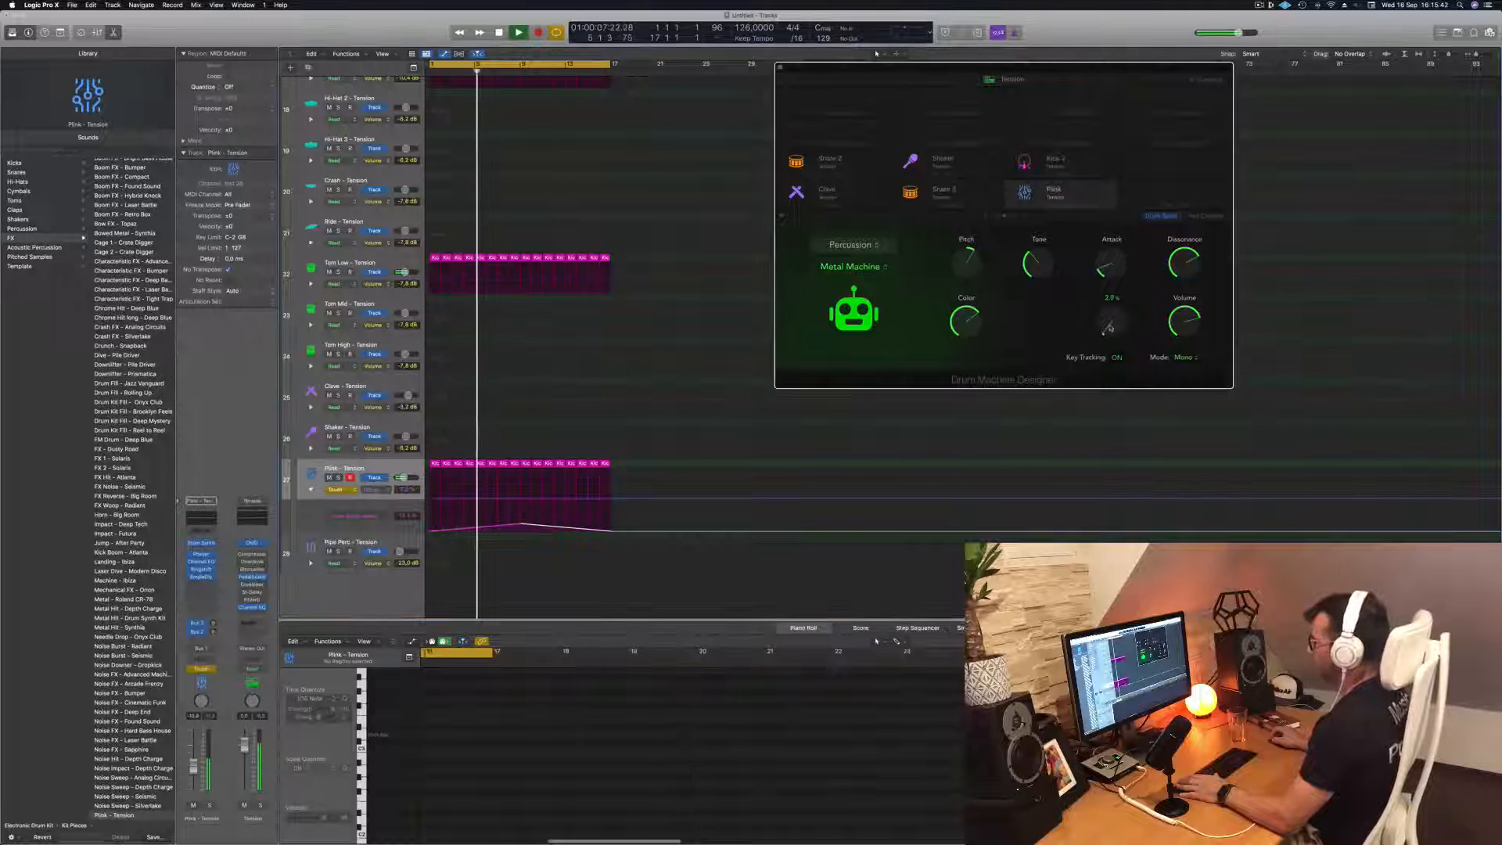
drag(1111, 327, 1112, 309)
key(space)
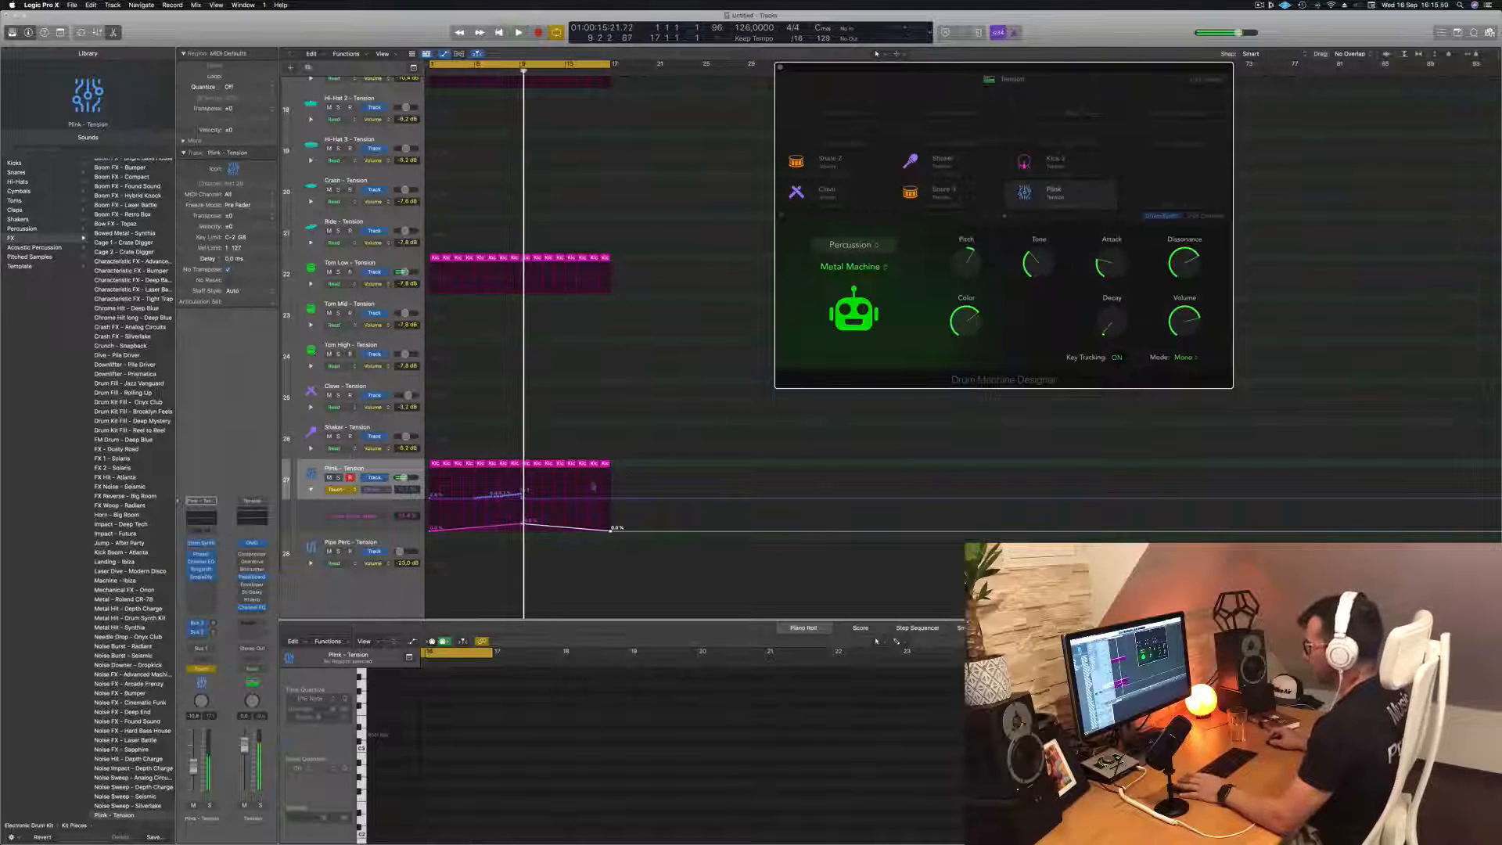
Replace the recorded Decay automation with a line that starts higher at bar 1 and declines to bar 9
key(space)
drag(523, 498, 430, 497)
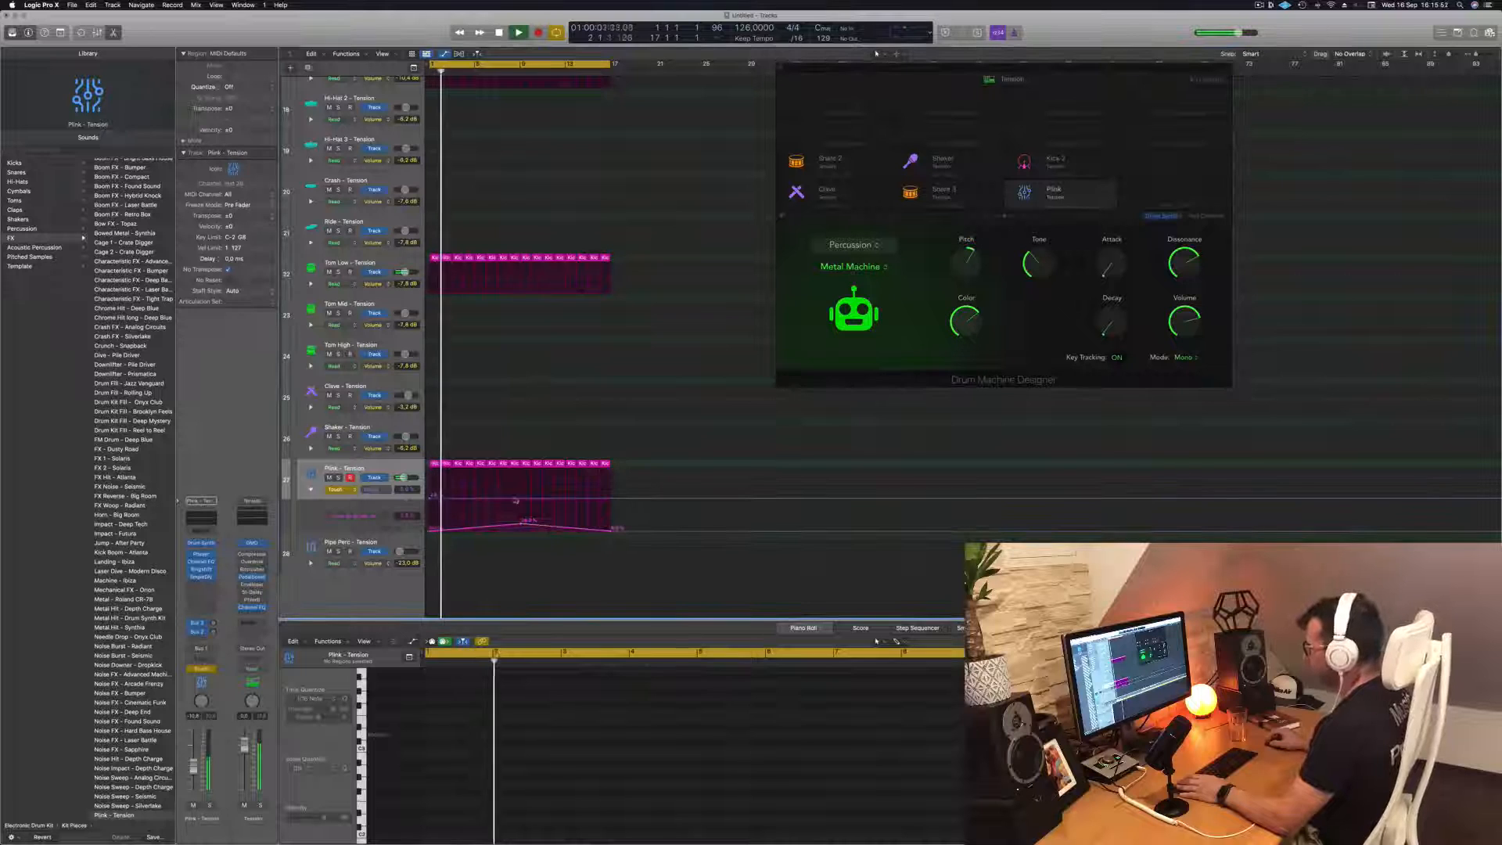
key(space)
key(space)
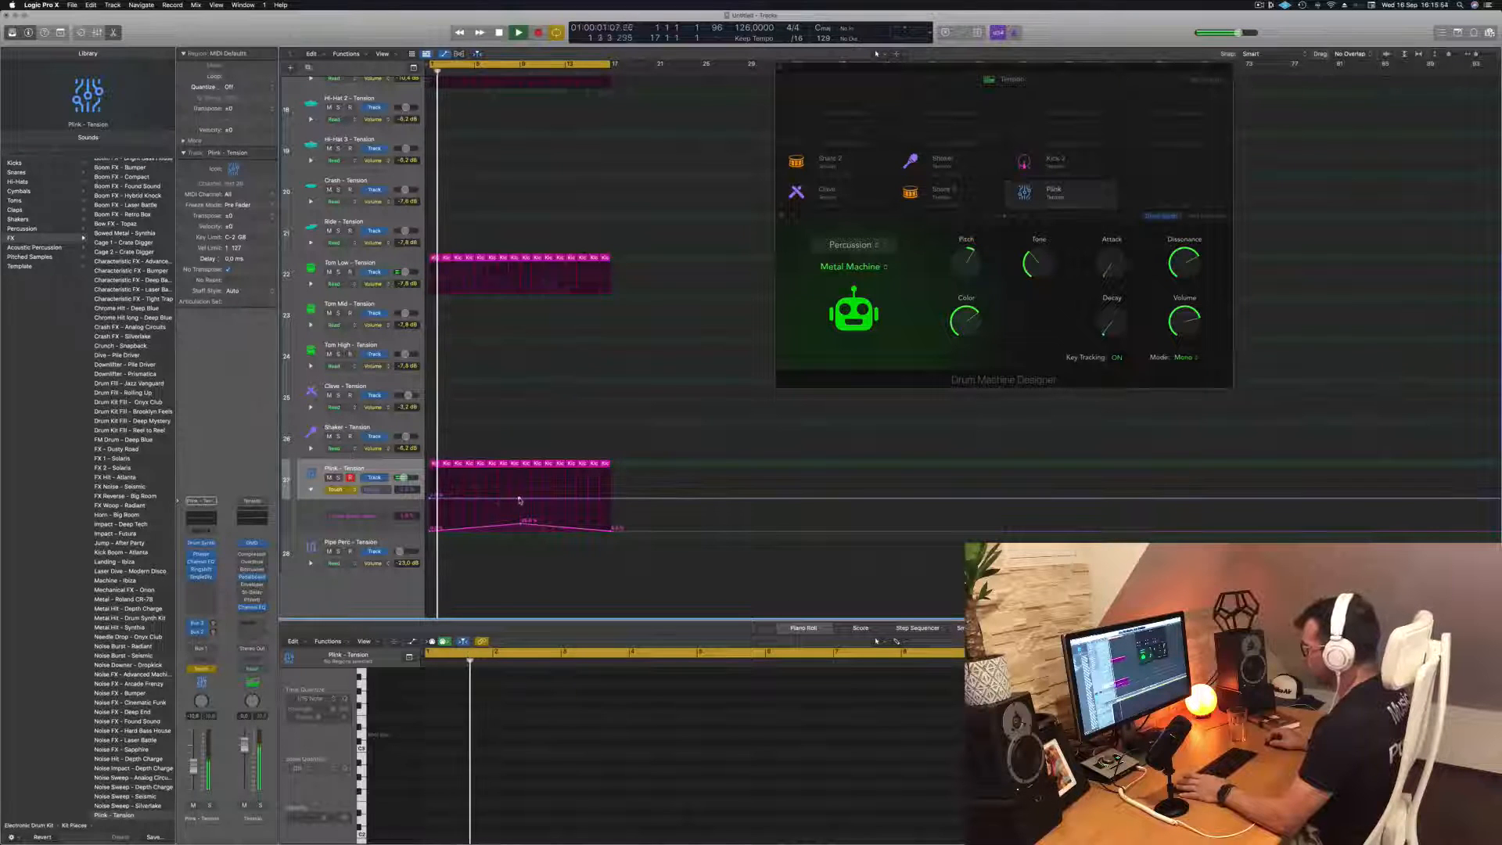
drag(431, 498, 430, 495)
Set the Plink track's automation to Read and raise the Decay curve again from bar 9 to bar 17
click(338, 490)
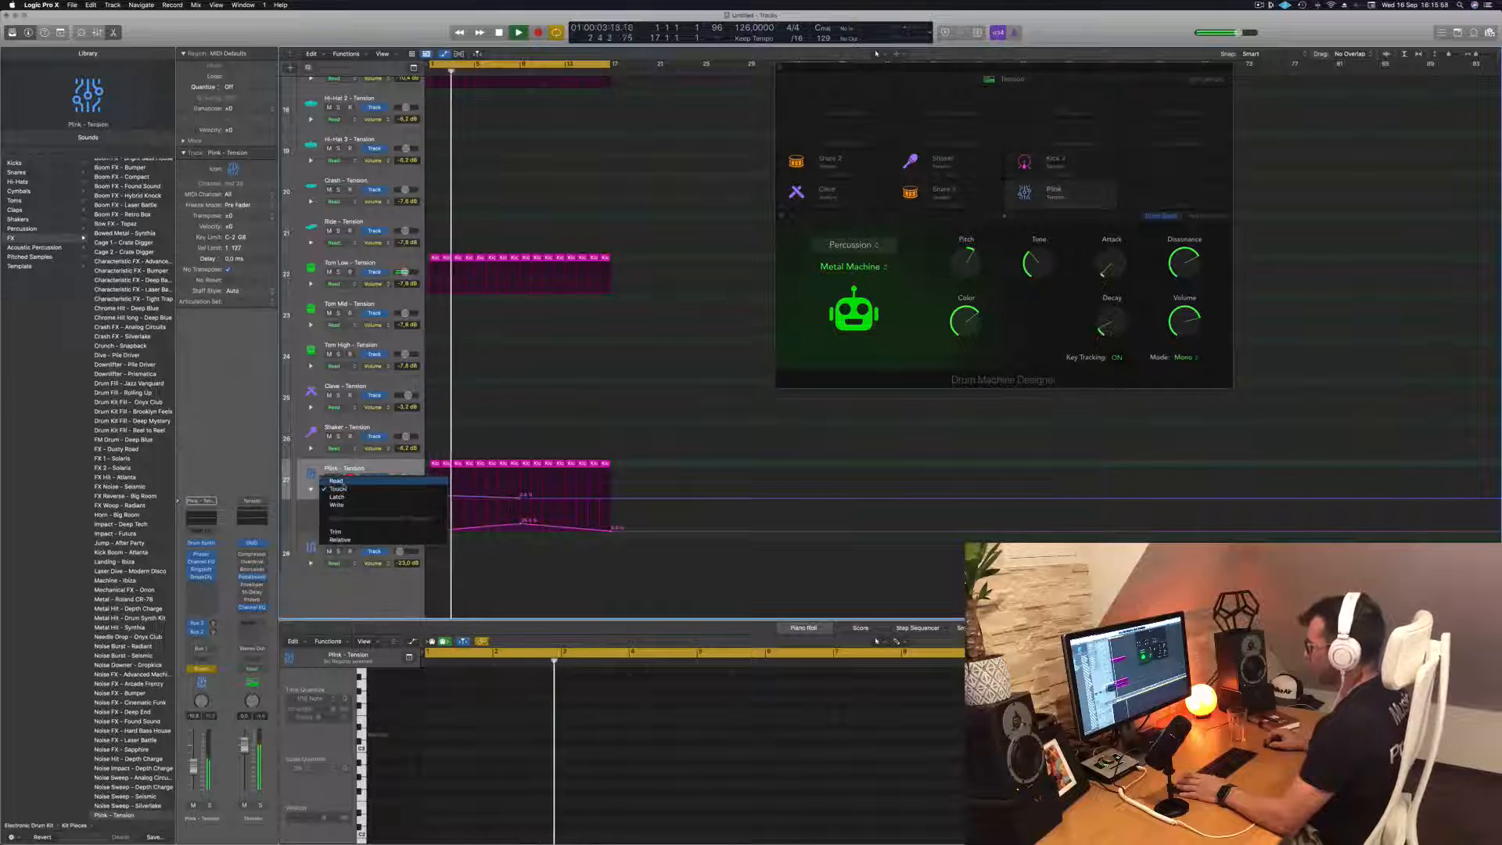
click(339, 480)
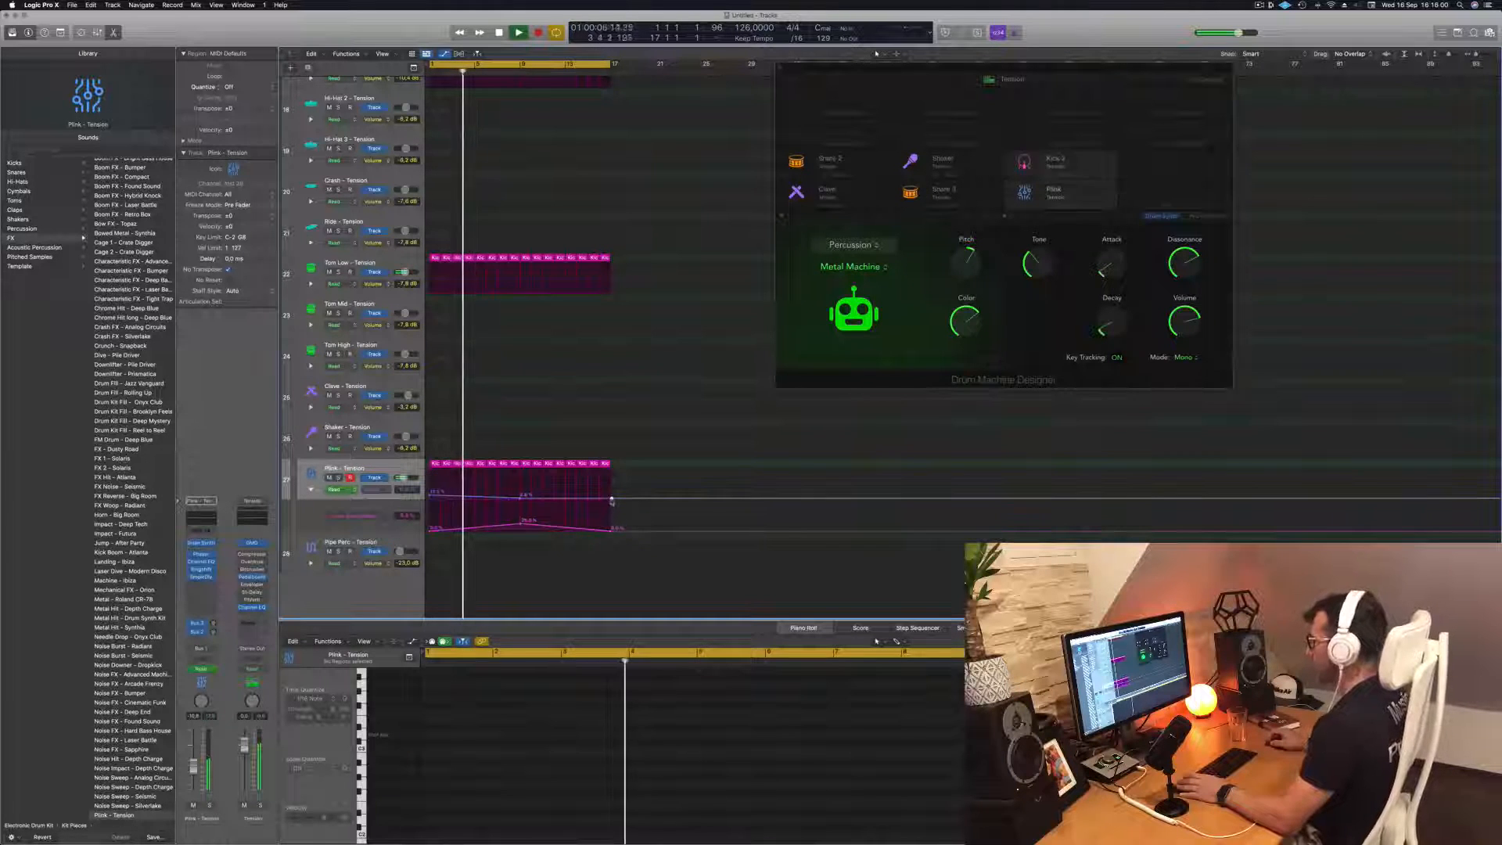
drag(612, 499, 608, 495)
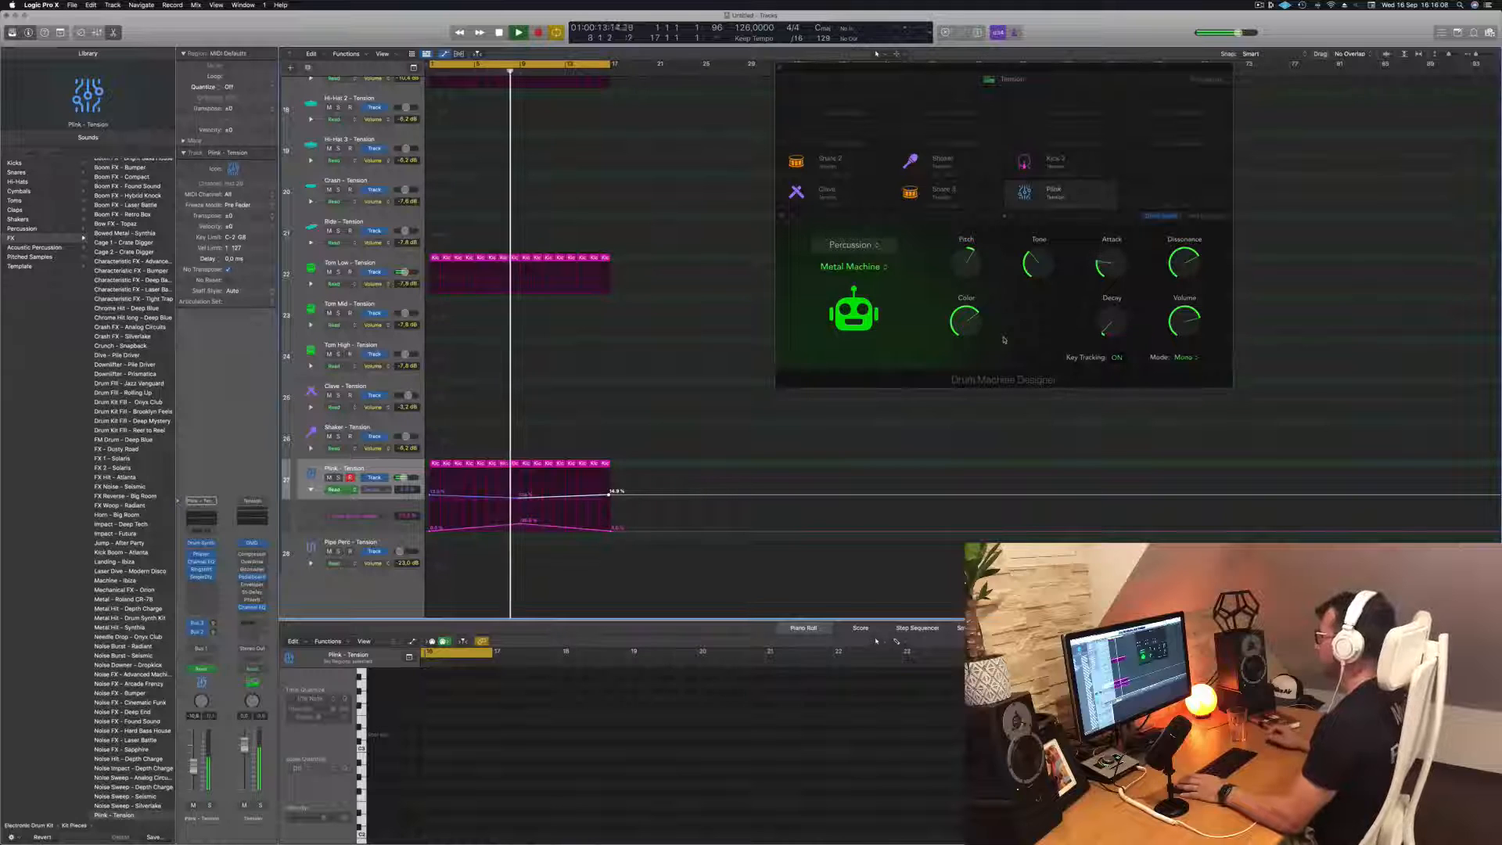
click(521, 495)
key(space)
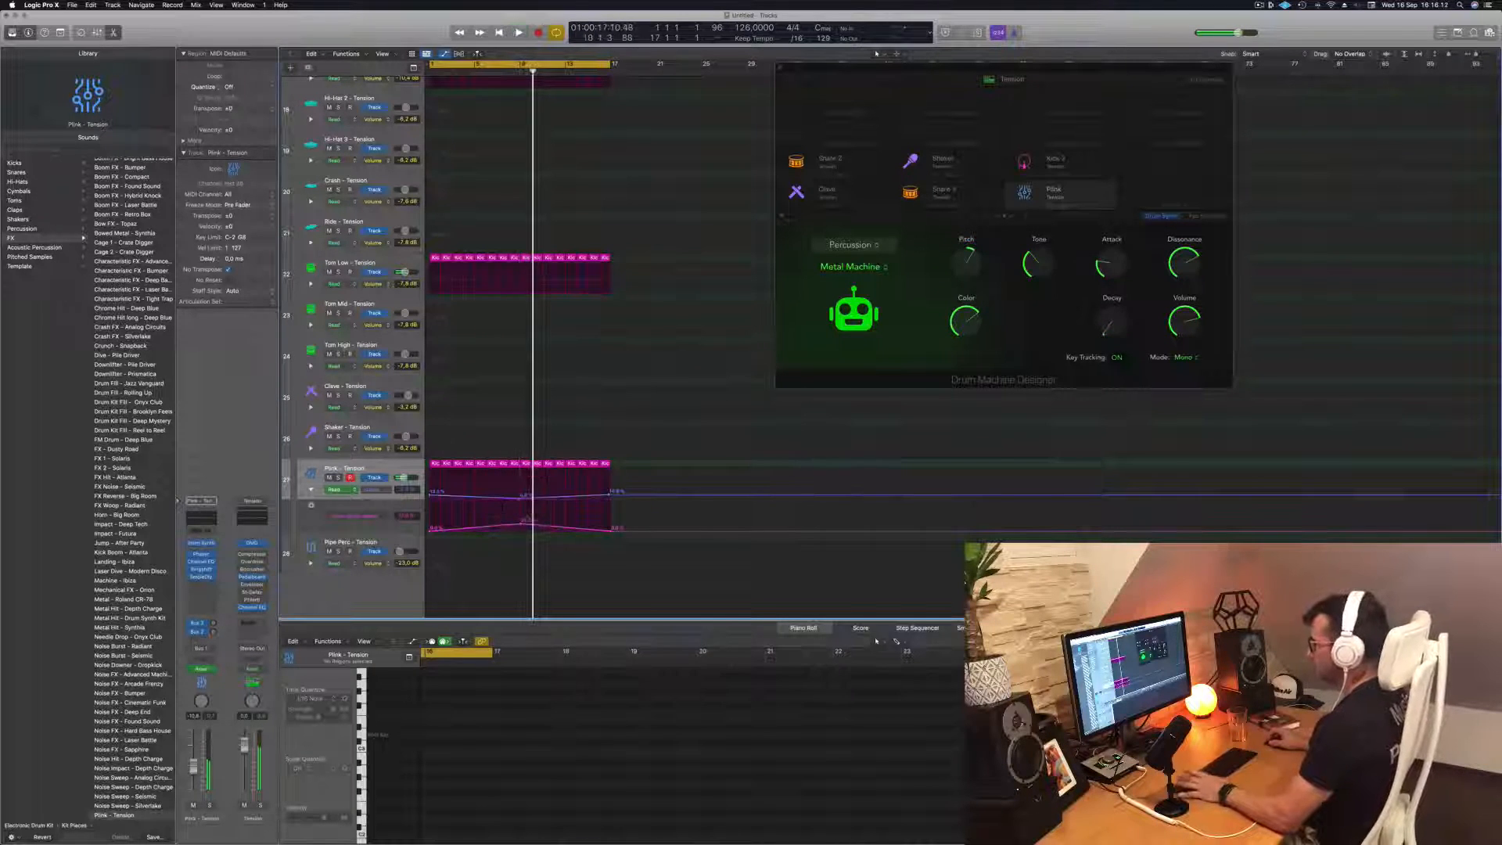
Play the automated Plink part from the start and lower the peak of its Attack automation at bar 9
key(space)
click(346, 470)
key(space)
key(space)
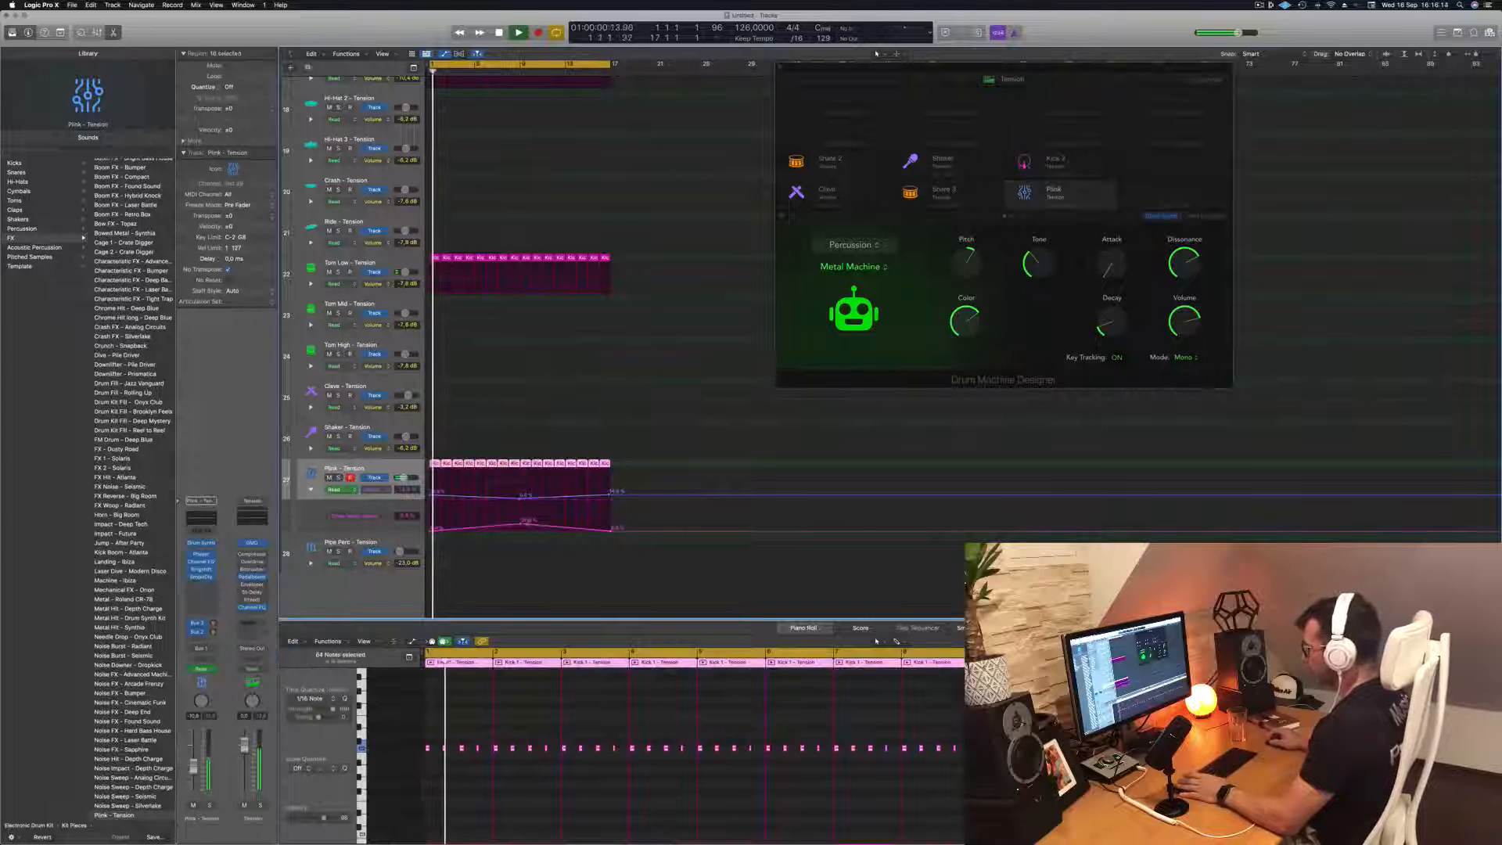
drag(521, 520, 521, 530)
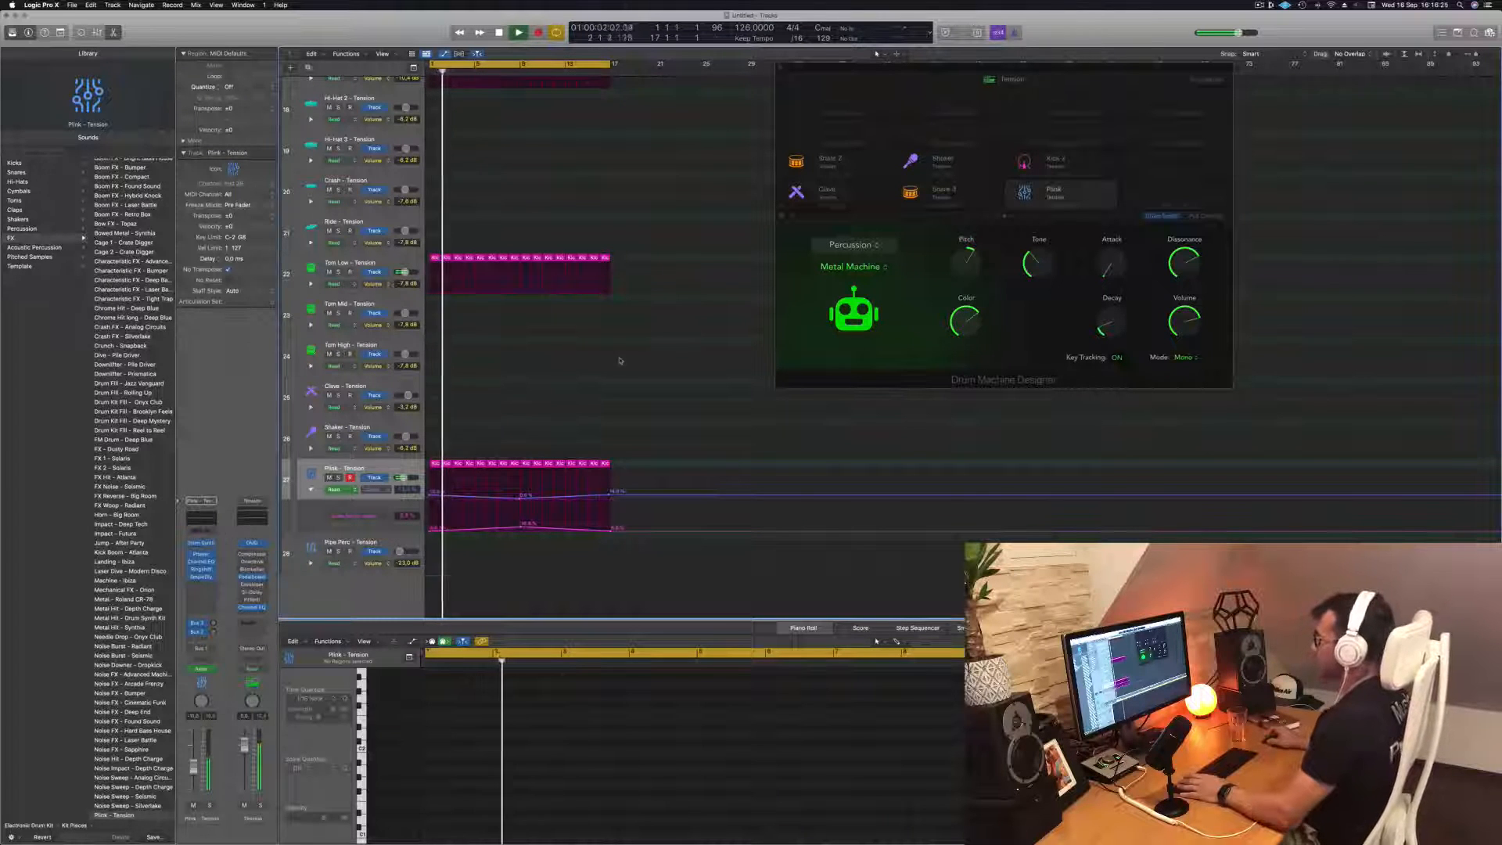
Hide the track automation and copy the first Hi-Hat 1 region down to the Hi-Hat 2 track
scroll(621, 360, up, 5)
key(a)
scroll(597, 322, down, 3)
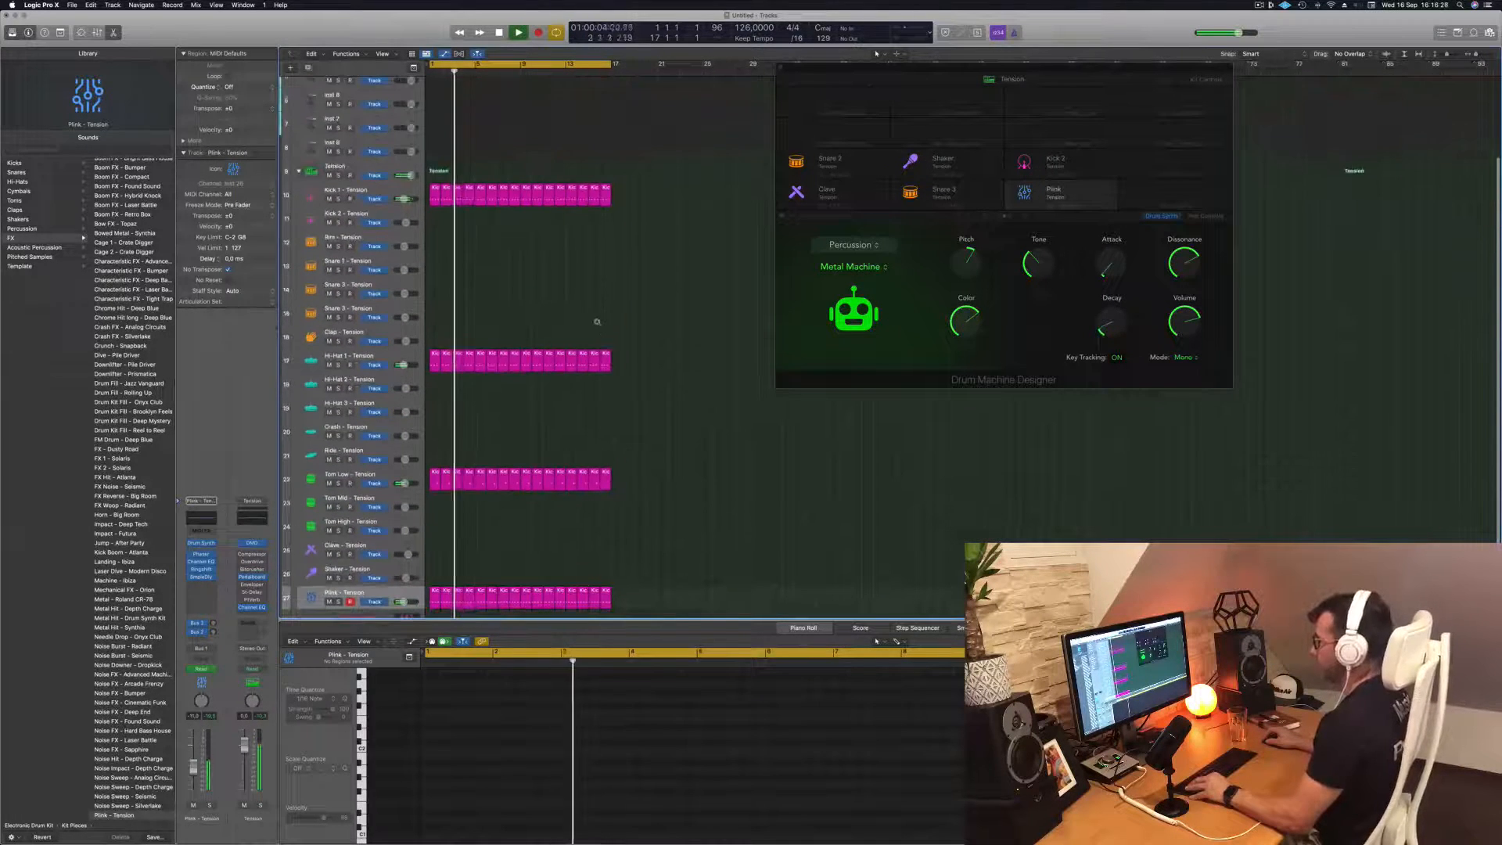
scroll(569, 351, down, 2)
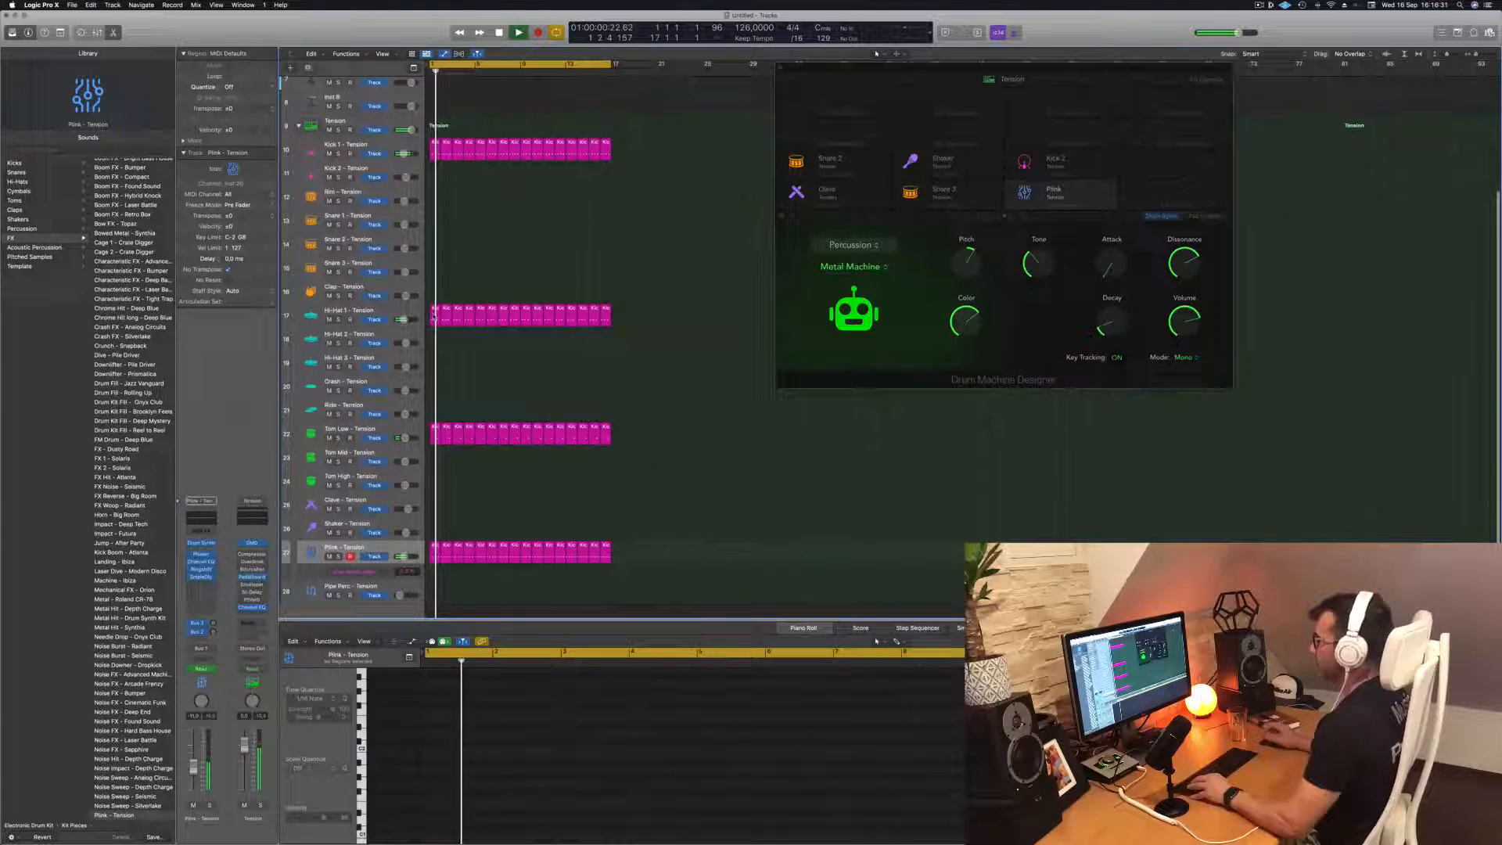
click(434, 316)
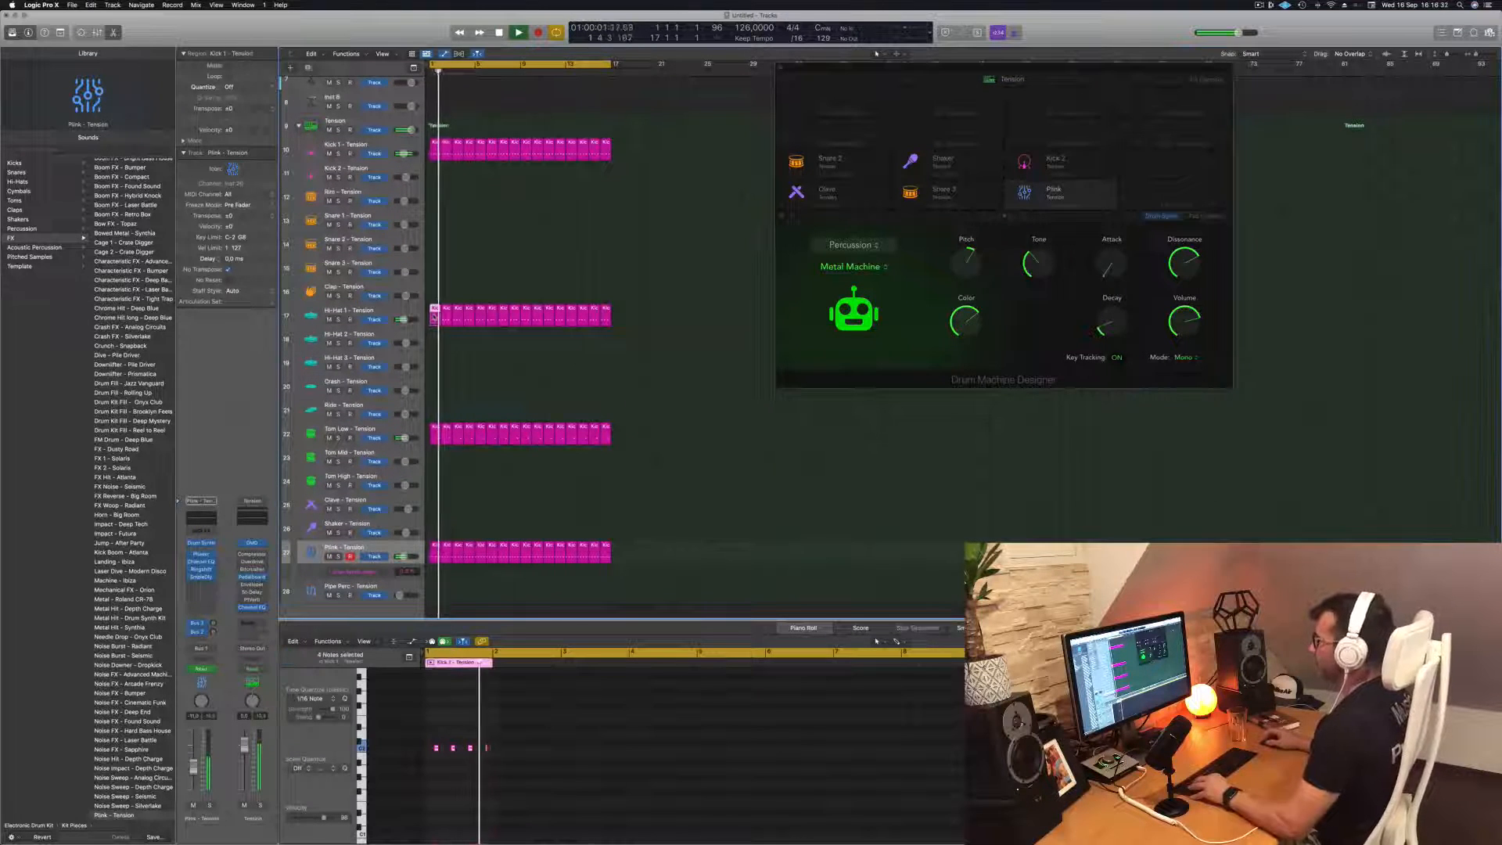
drag(434, 316, 434, 339)
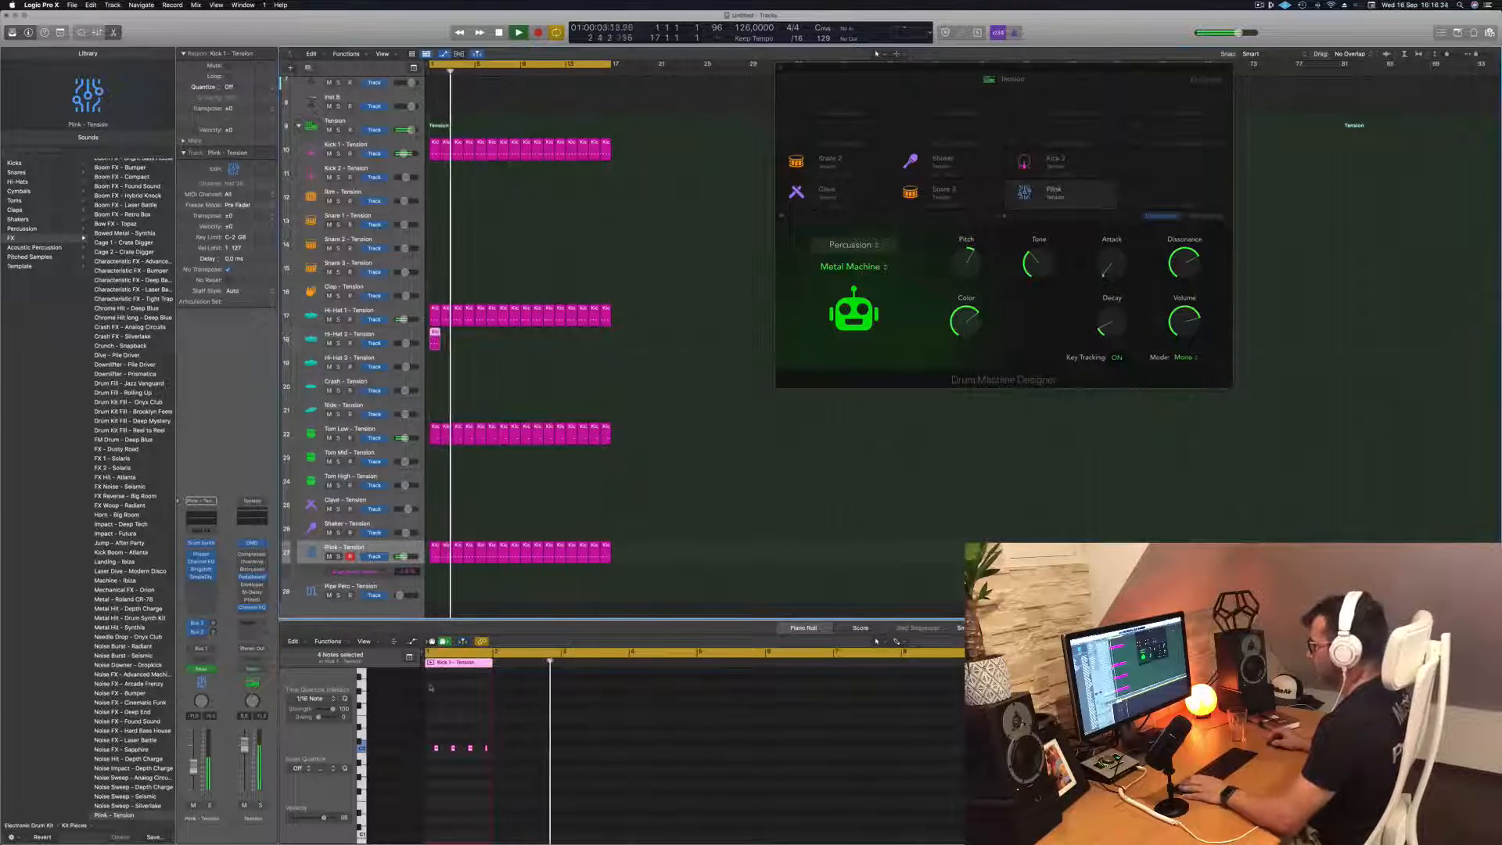
Copy the four notes of the Hi-Hat 2 region twice, each set slightly later, to form groups of three hits
drag(433, 737, 492, 761)
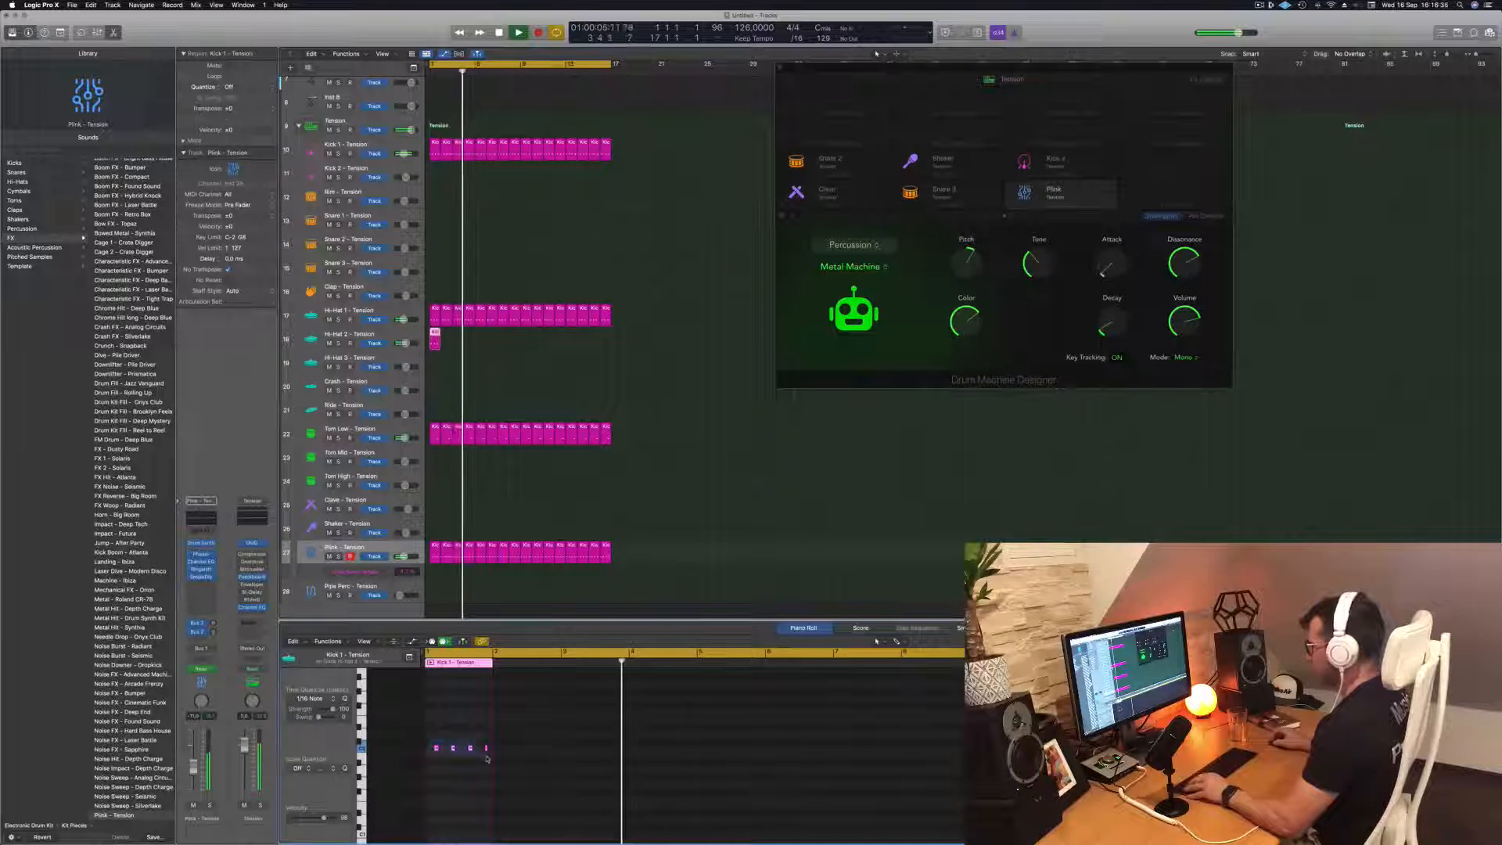
key(super+Right)
key(super+Right)
key(super+Right)
key(super+Right)
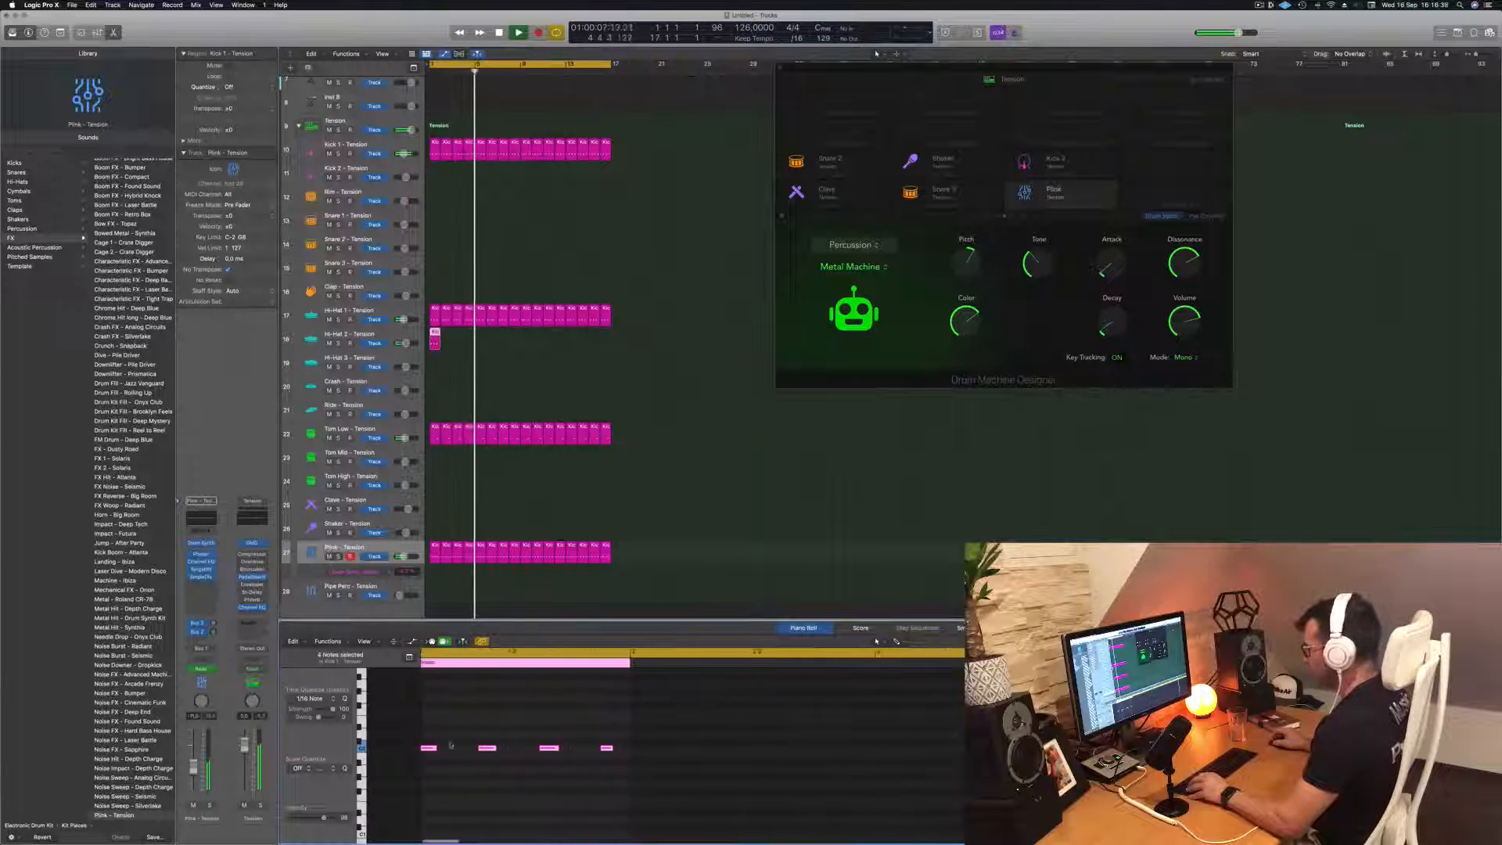
mouse_move(474, 748)
mouse_down()
mouse_move(433, 752)
mouse_move(447, 752)
mouse_up()
key(space)
key(space)
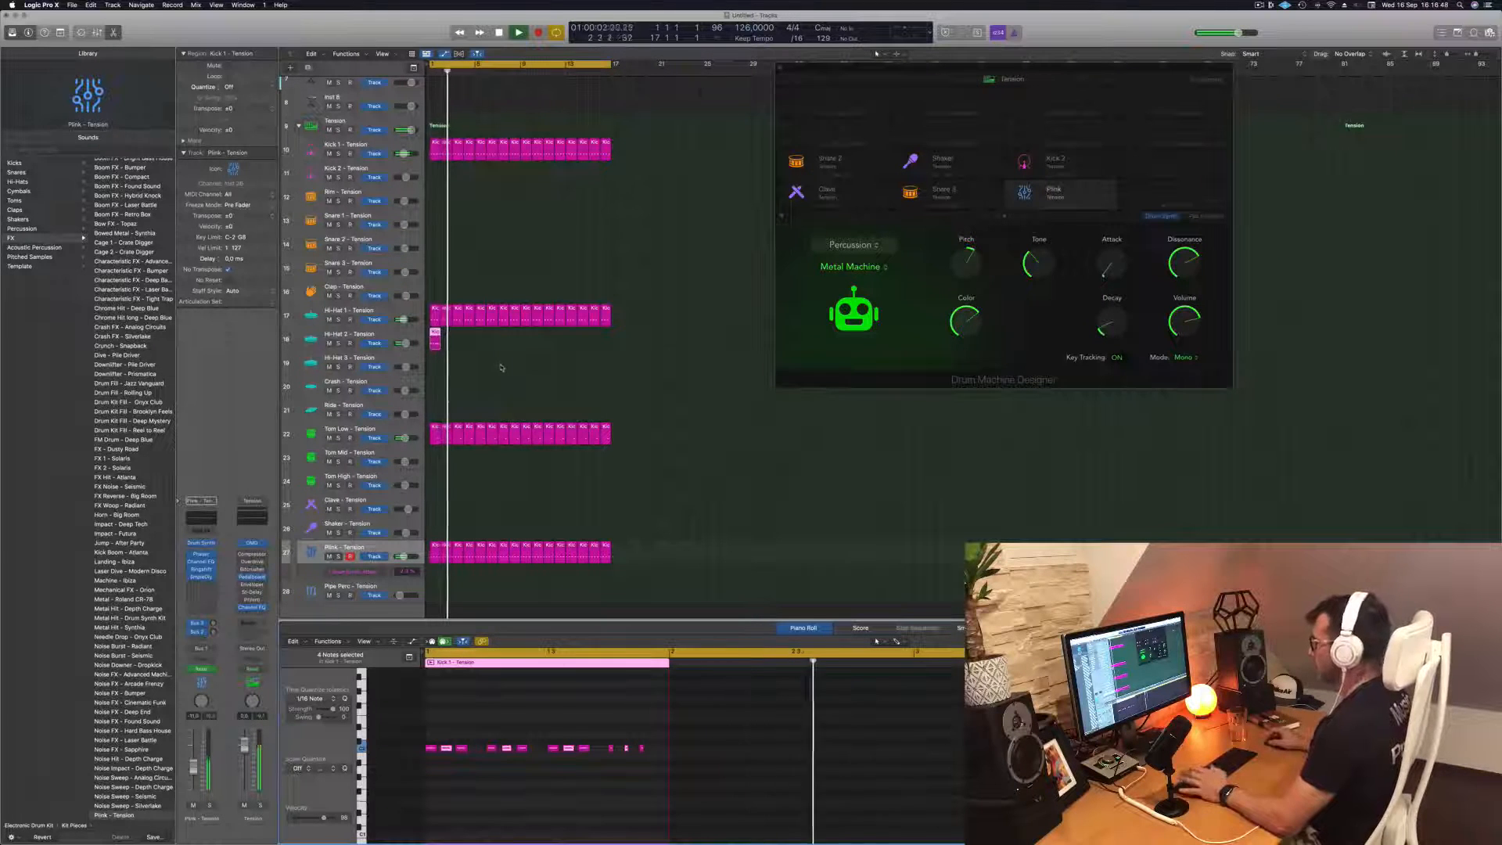
Delete the third note of each group in the Hi-Hat 2 region, leaving pairs, and replay the groove
key(Return)
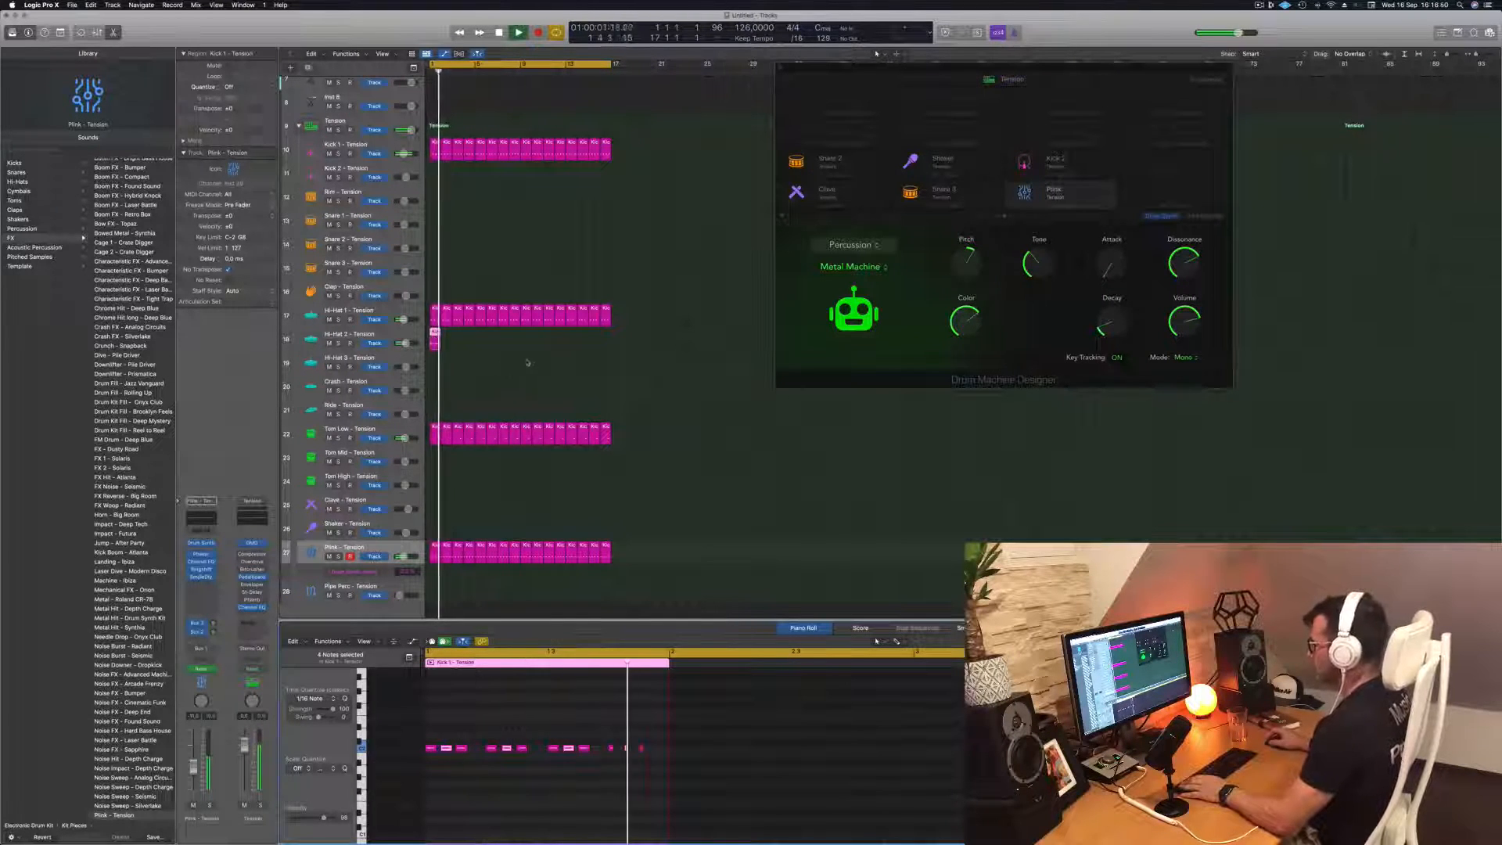
key(space)
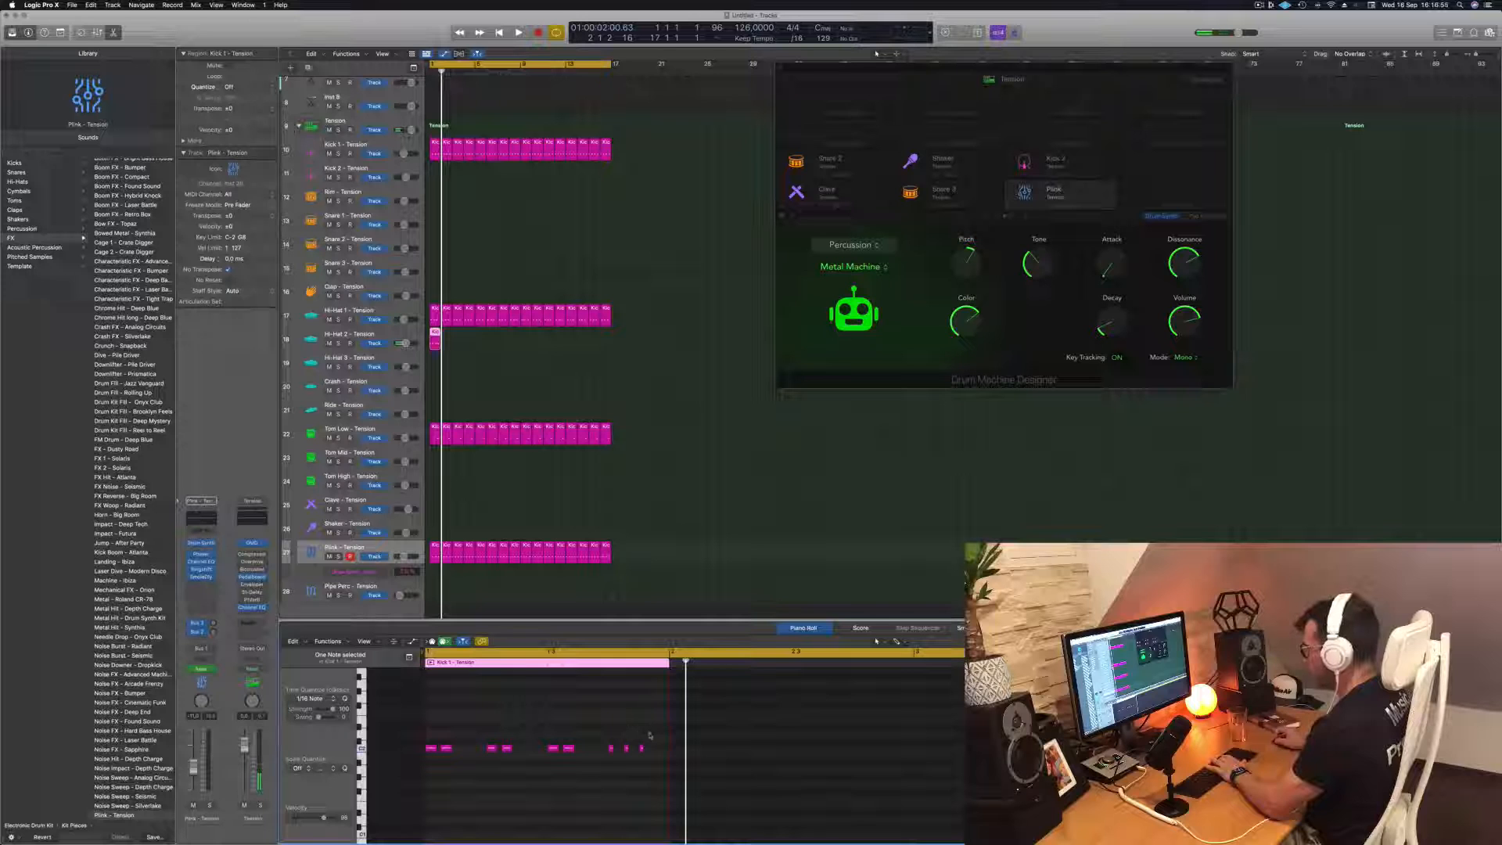
key(space)
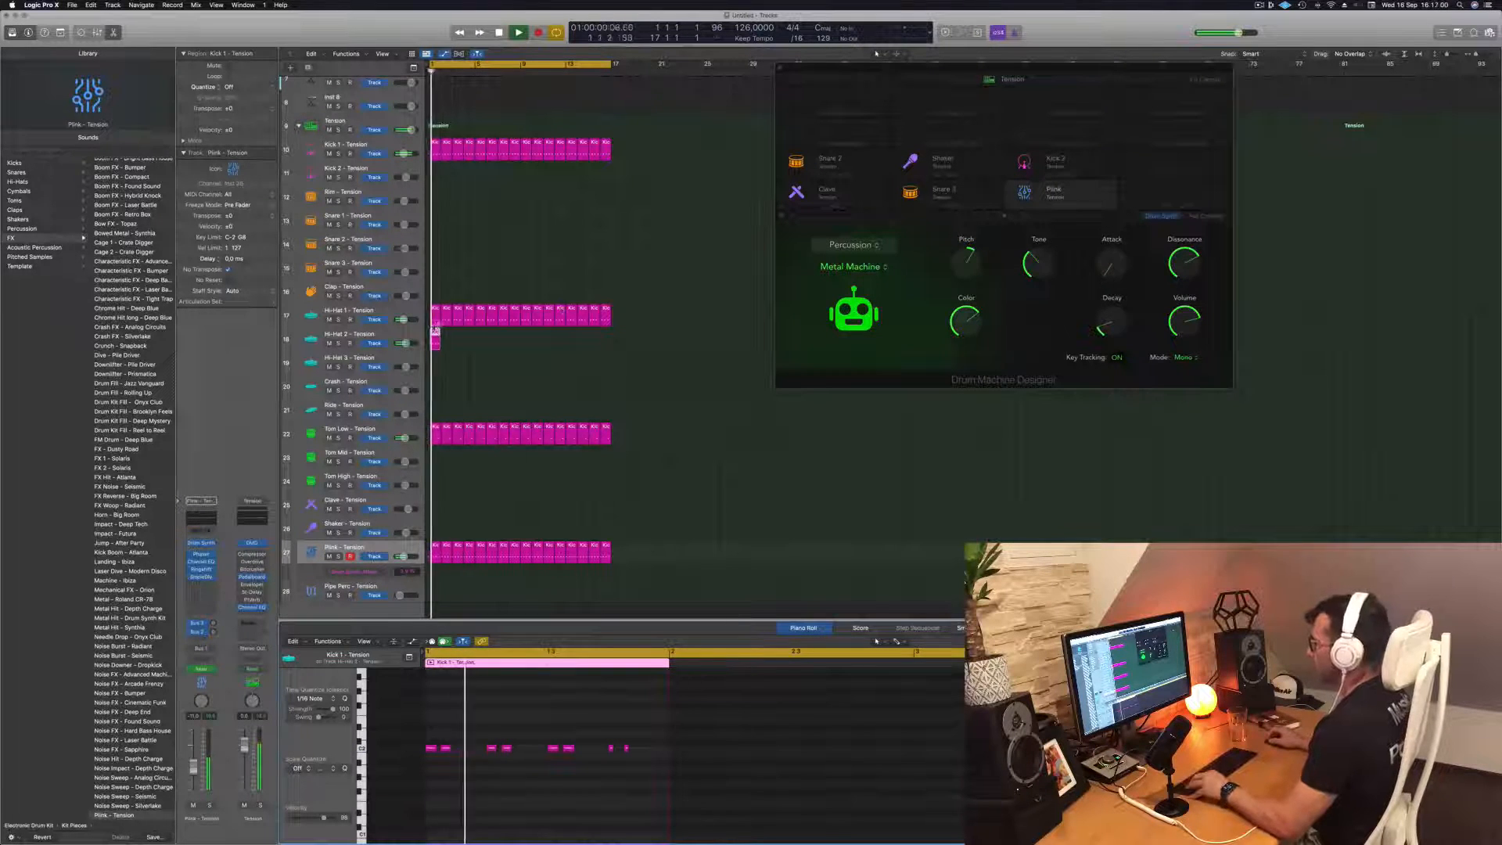
Repeat the edited one-bar Hi-Hat 2 region until it fills all 16 bars
drag(438, 335, 527, 345)
shift+click(434, 335)
click(510, 392)
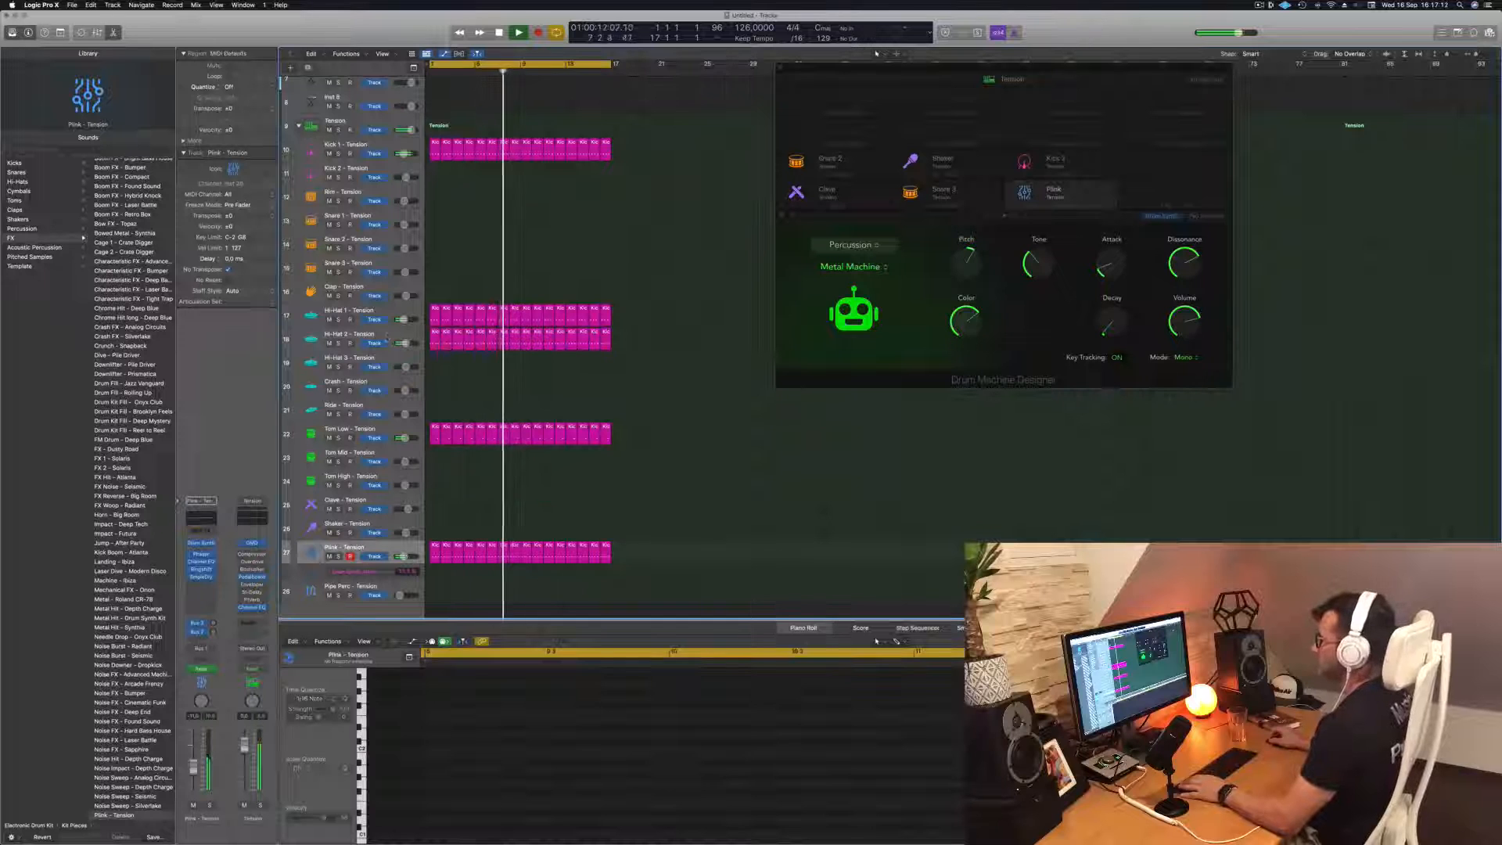
Reshape Hi-Hat 2's Smooth Hi-Hat sound with Tone at 100%, Dirt fully down and a longer Decay
click(387, 335)
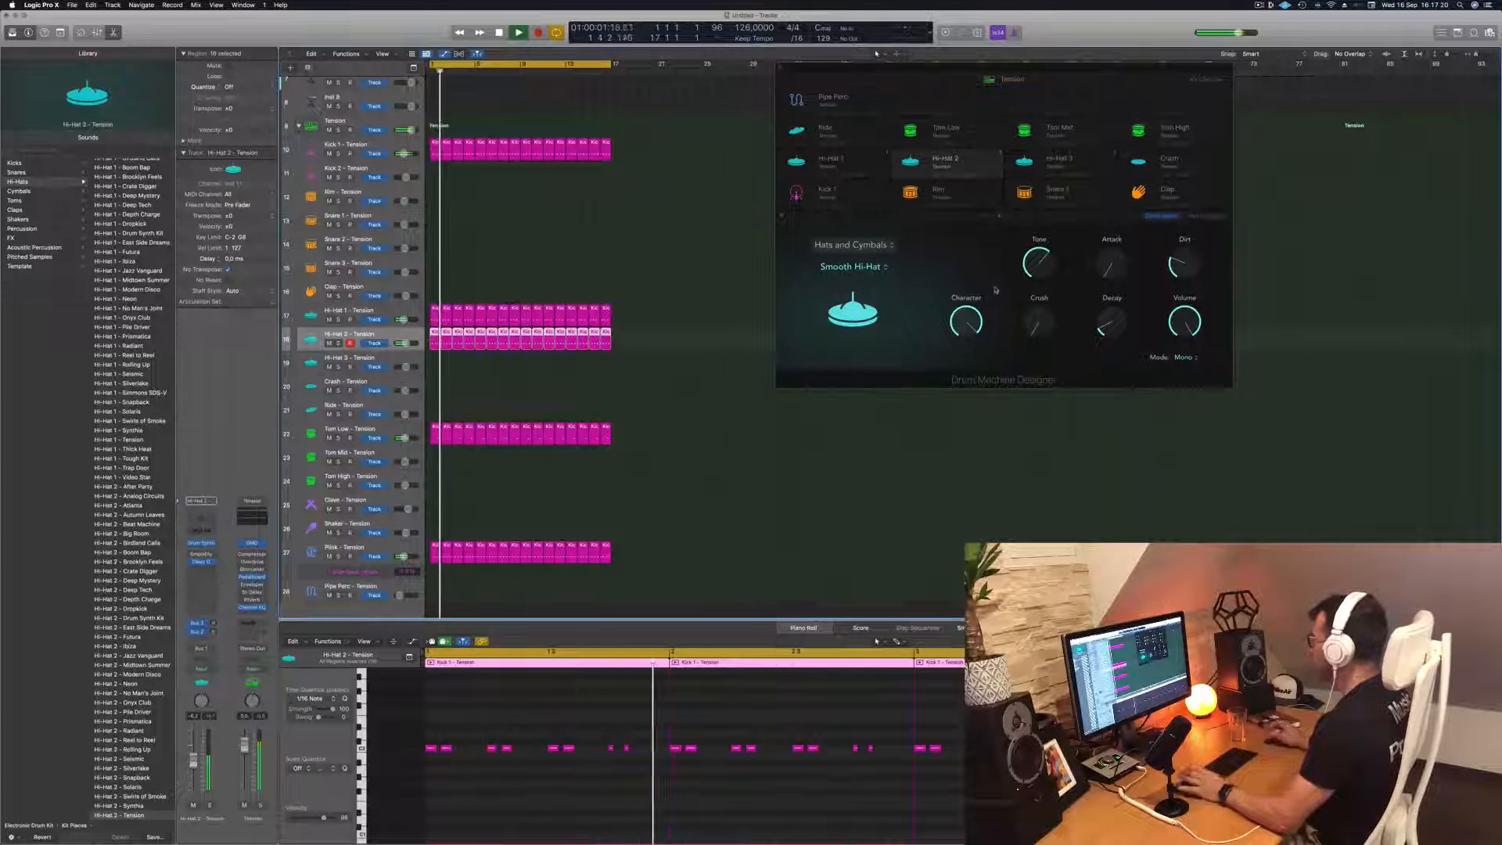
drag(1111, 322, 1181, 303)
drag(1040, 326, 1041, 296)
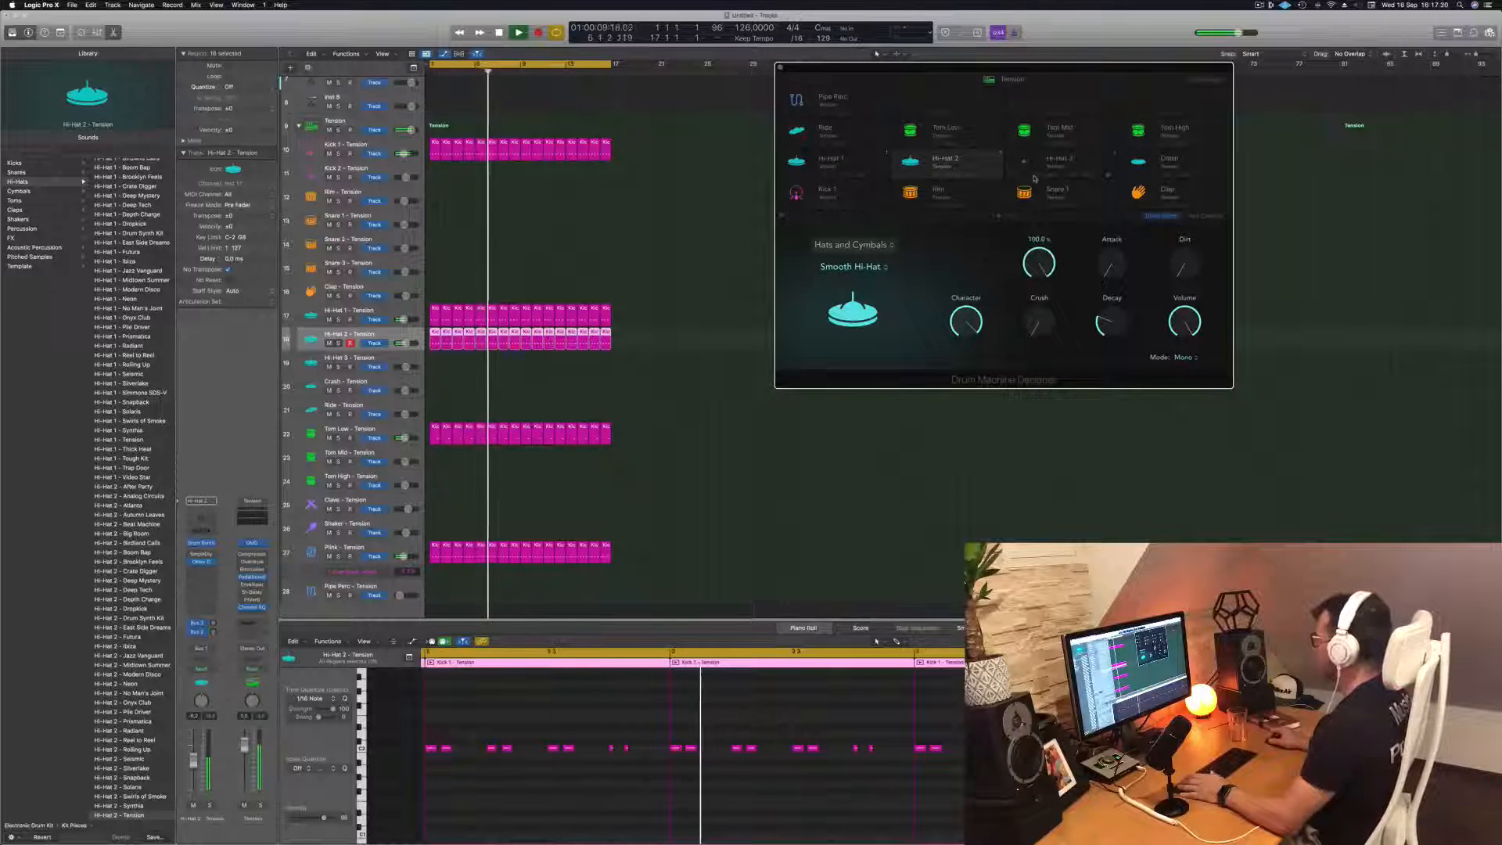
Try lower Character settings on Hi-Hat 2 during playback, restore full Character and fine-tune Decay
key(space)
key(space)
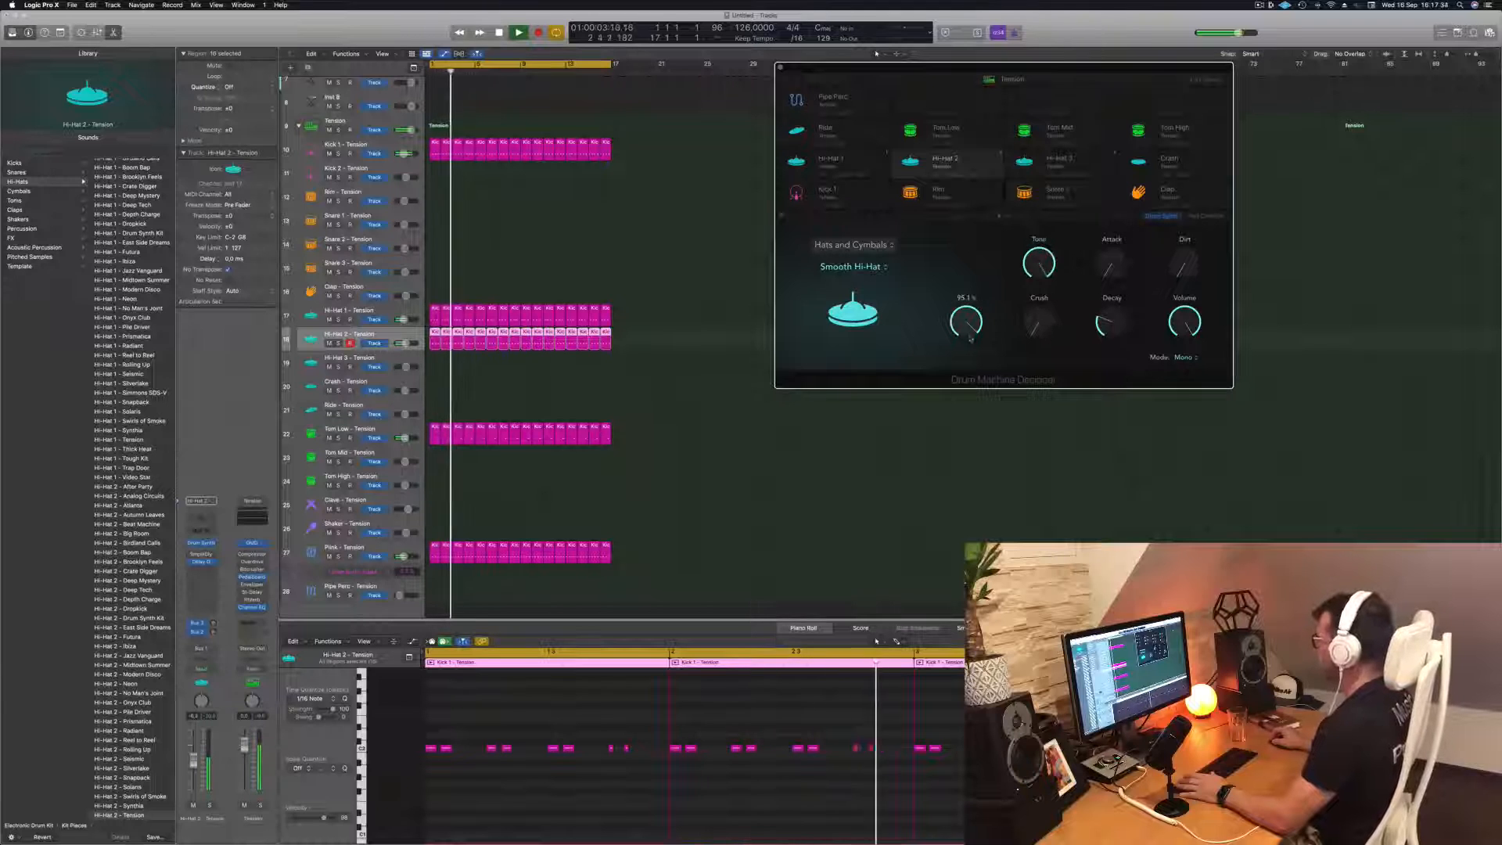
drag(970, 338, 968, 421)
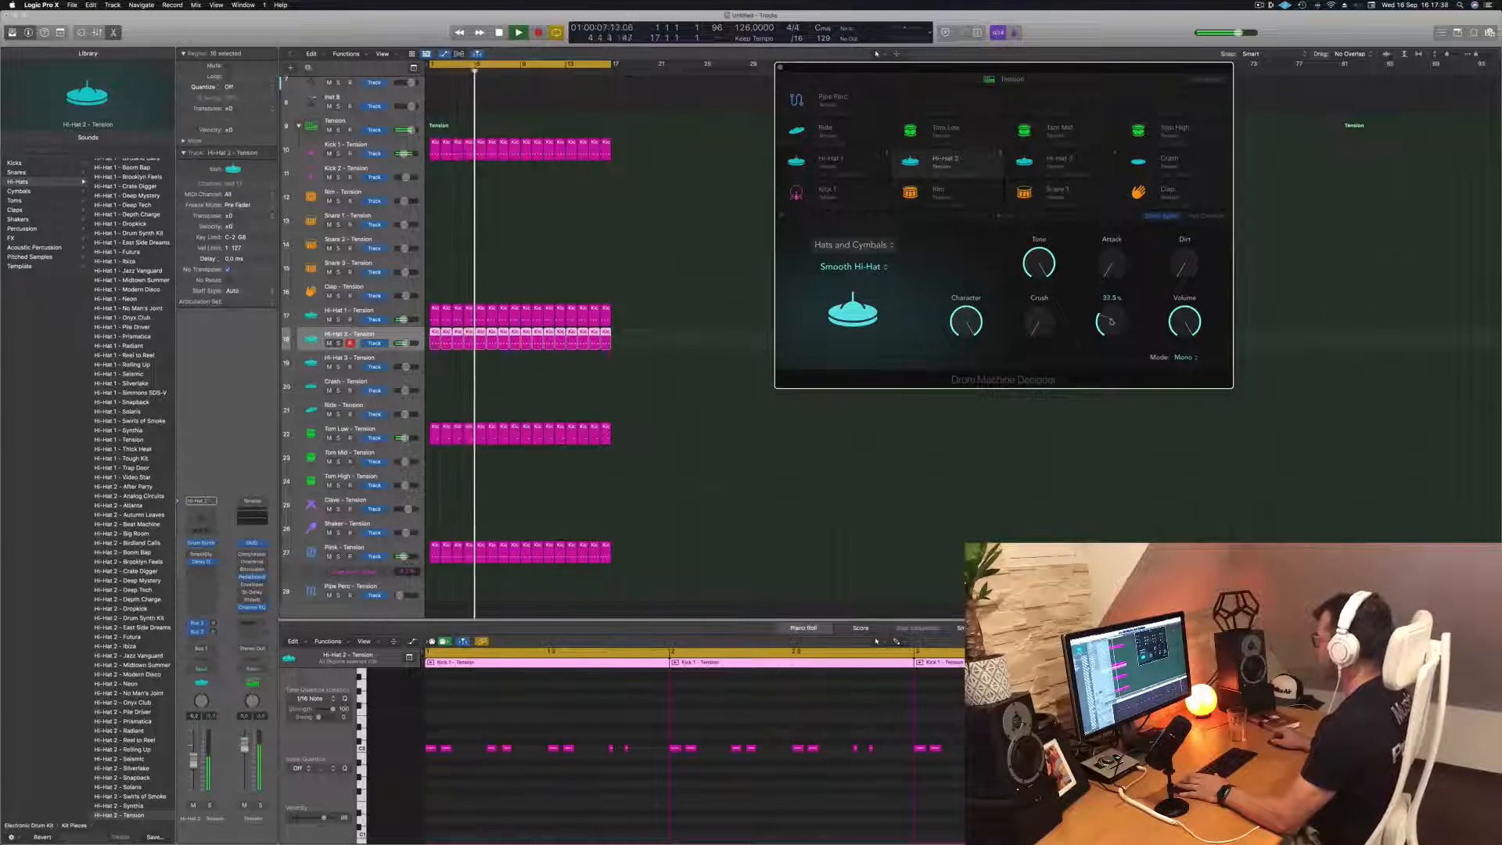
drag(1111, 325, 1110, 327)
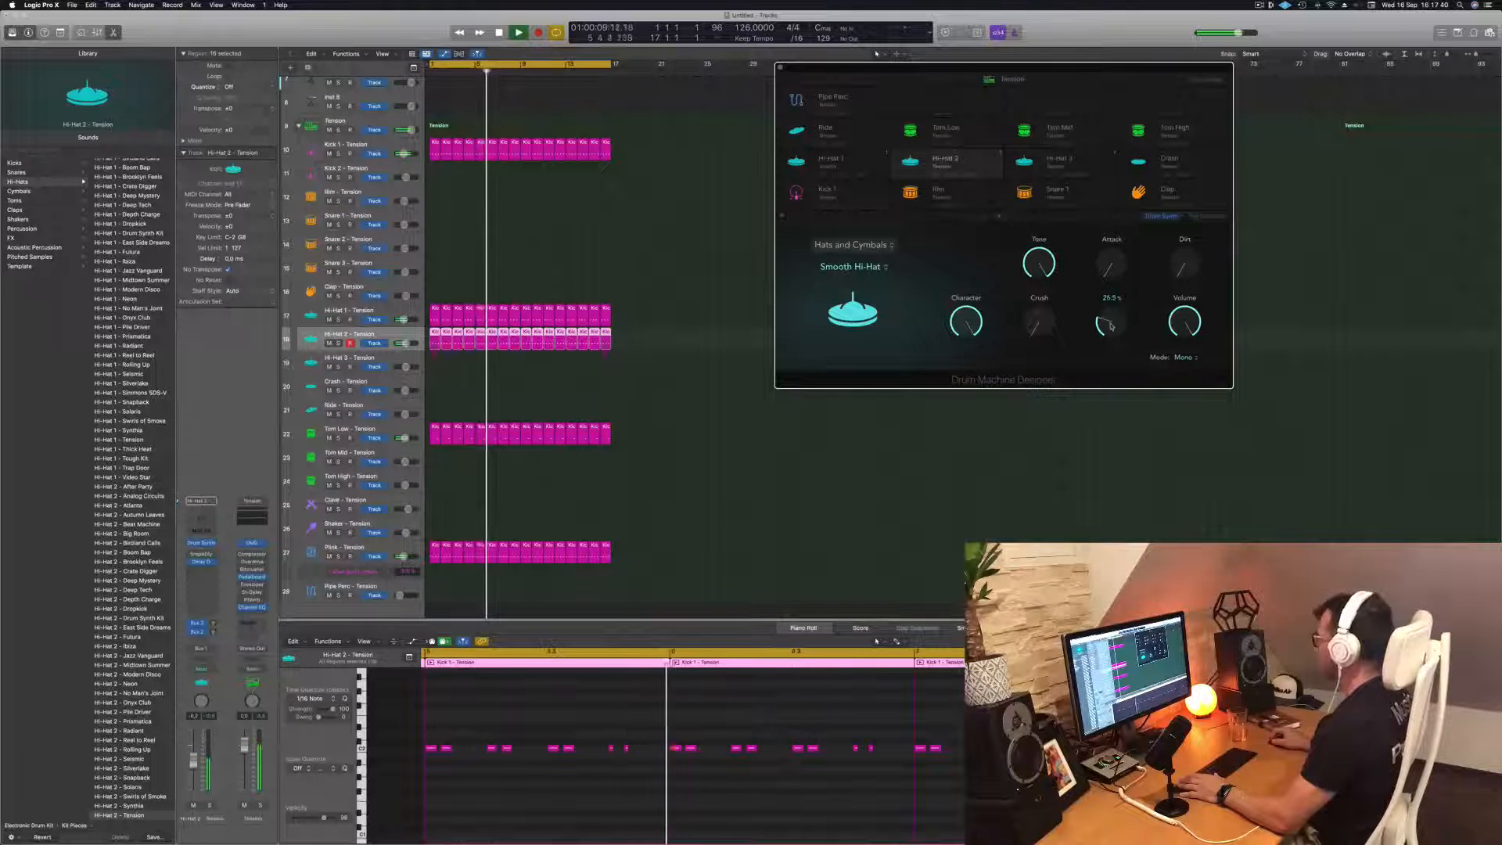
Solo Hi-Hat 2 briefly to check its sound, and listen to the full groove again from the start
click(338, 343)
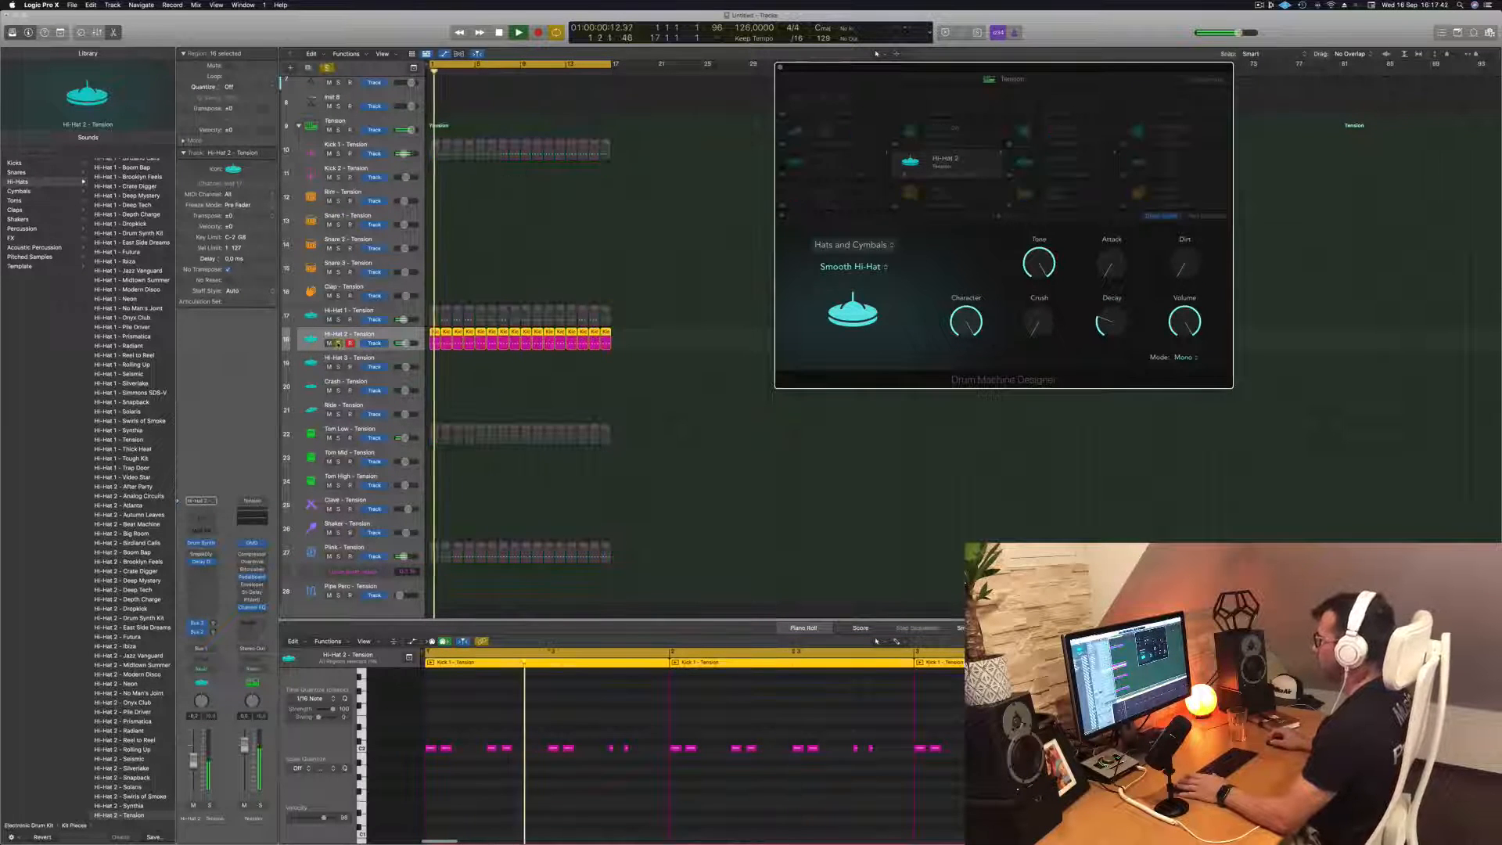
click(337, 344)
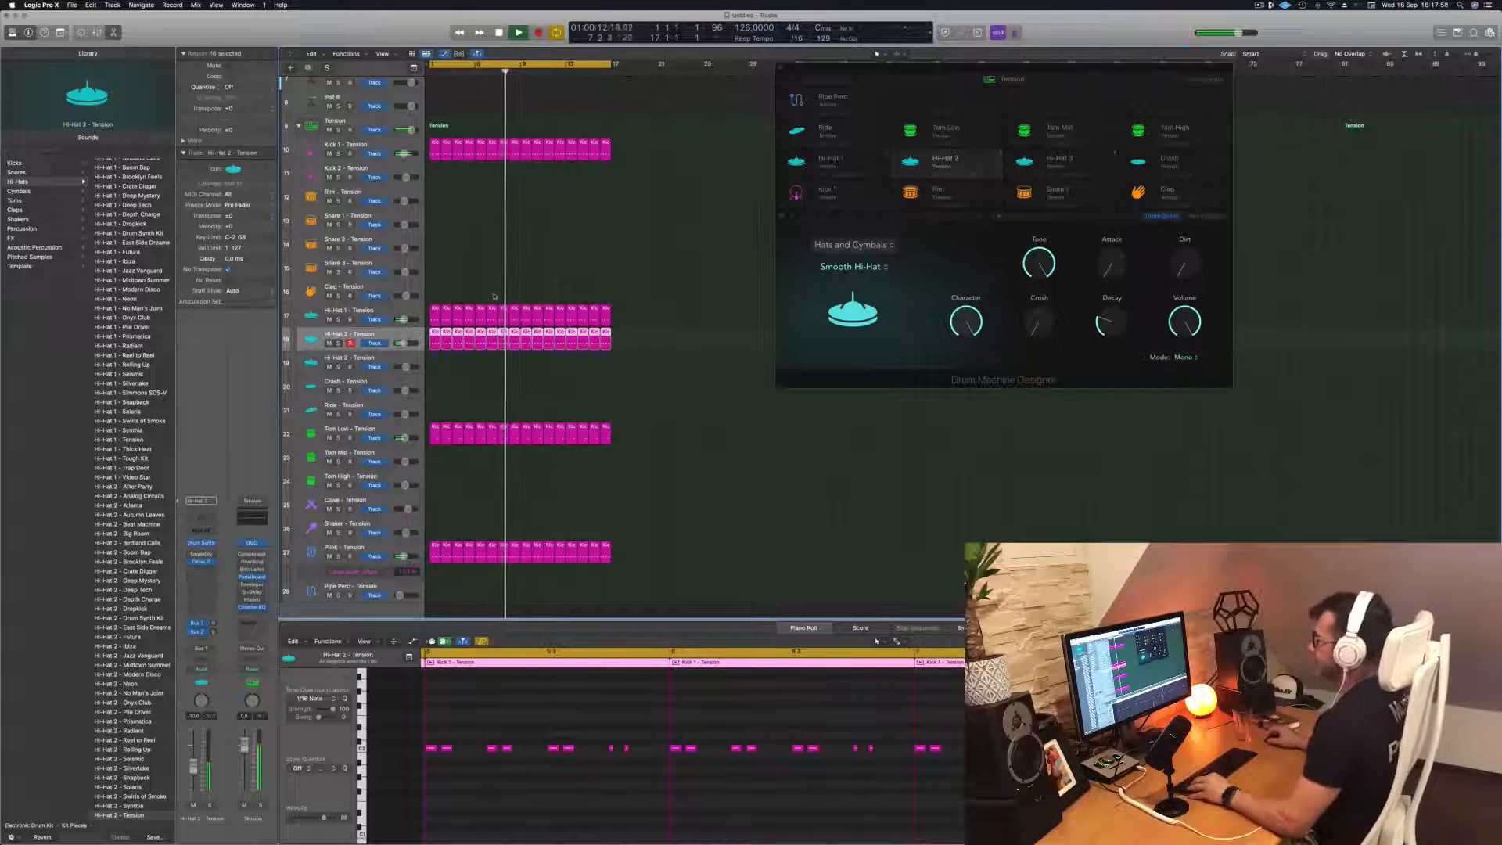
scroll(490, 294, down, 1)
scroll(487, 293, down, 1)
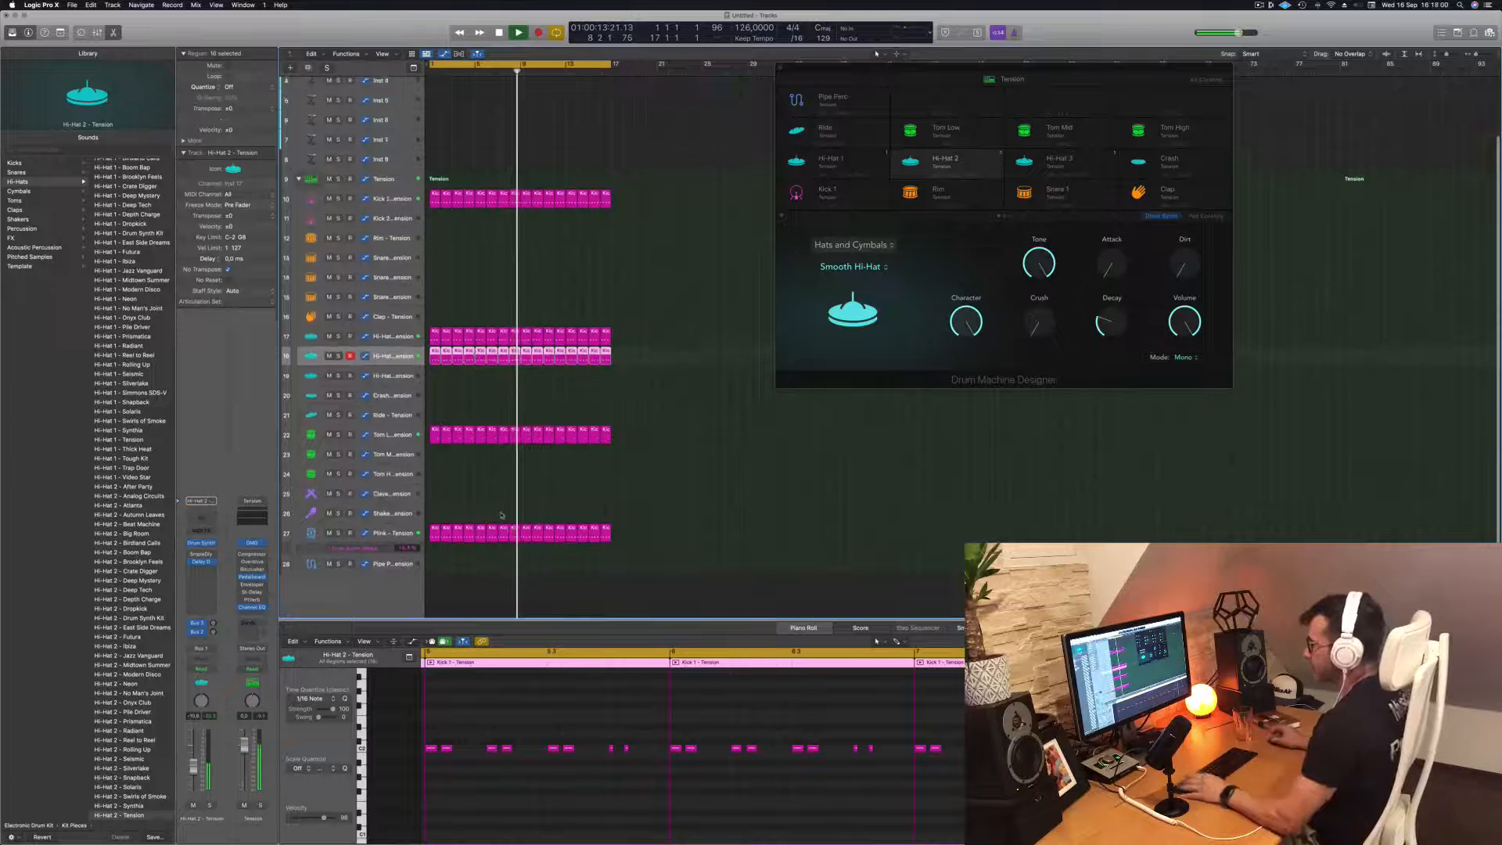
key(Return)
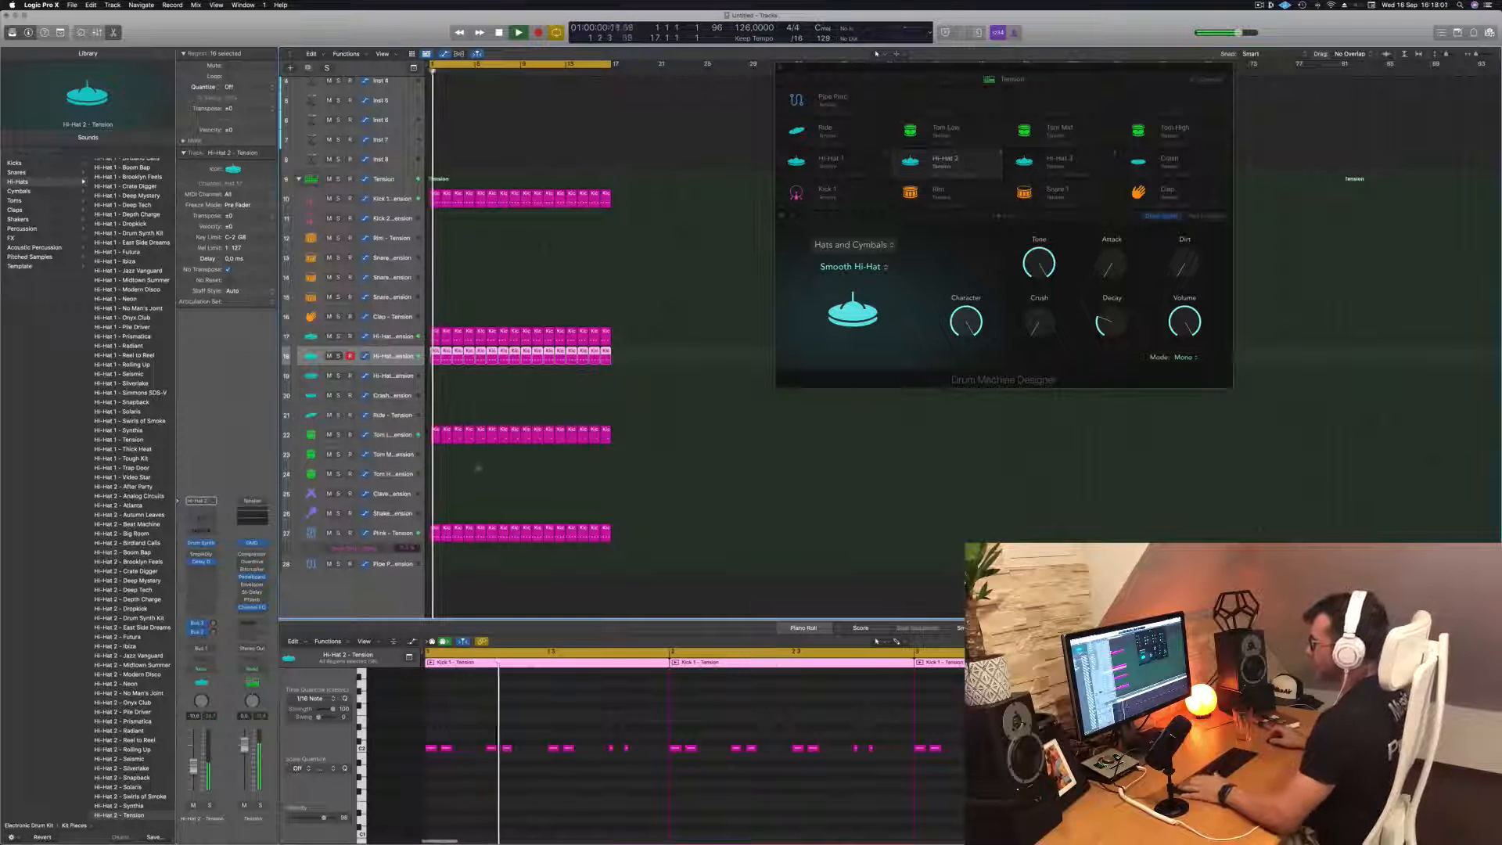
Copy the first-bar Tom Low region to the Clave track and rework its notes into two hits, the first at the bar's start
click(434, 434)
drag(435, 434, 435, 492)
drag(566, 735, 688, 770)
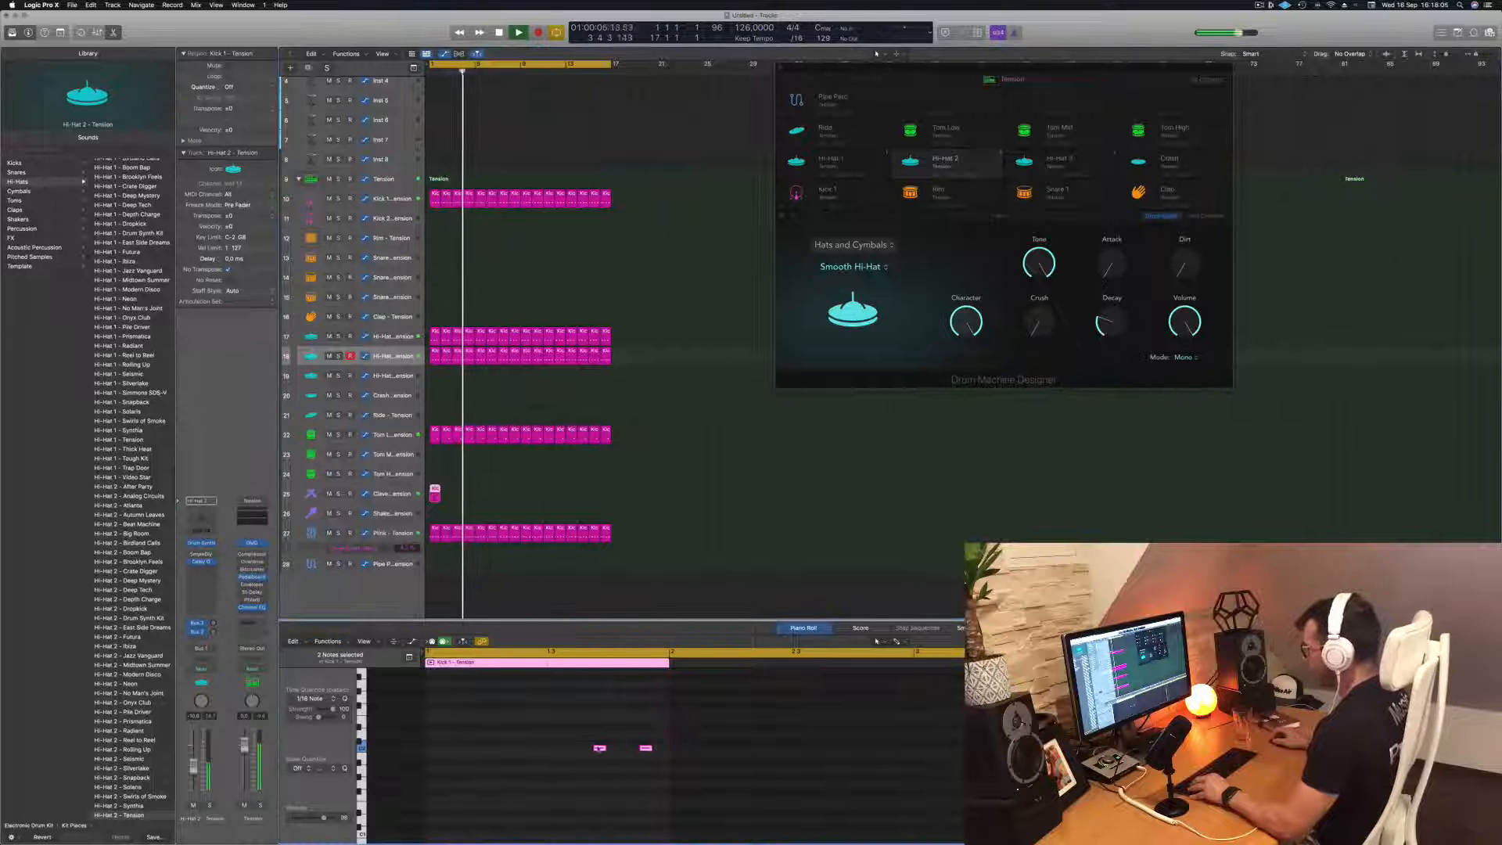
drag(599, 748, 432, 749)
click(492, 777)
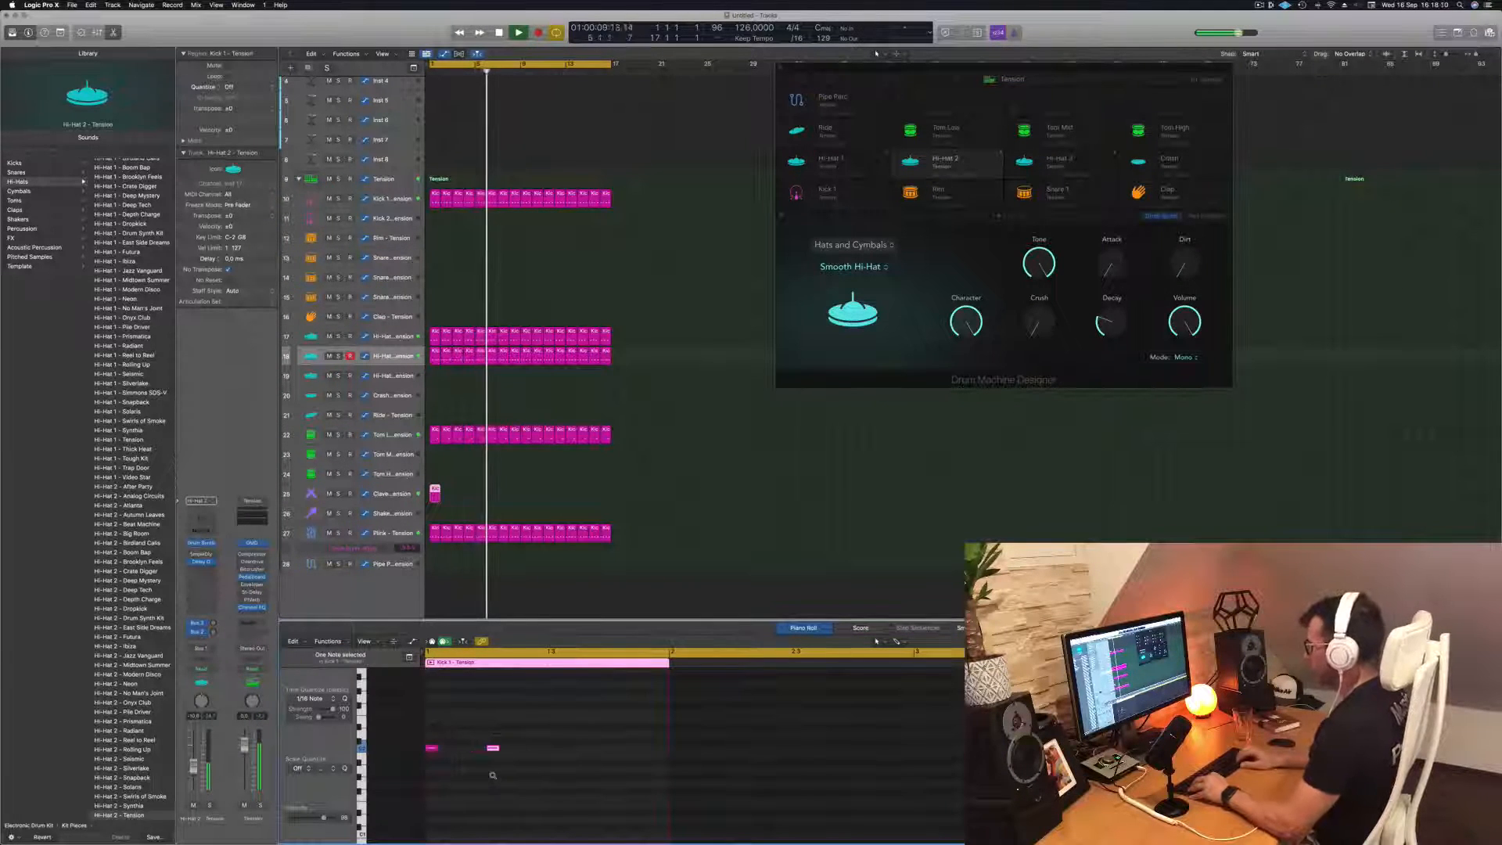
Nudge the second Clave note slightly later and repeat the one-bar Clave region until it fills all 16 bars
key(Return)
key(space)
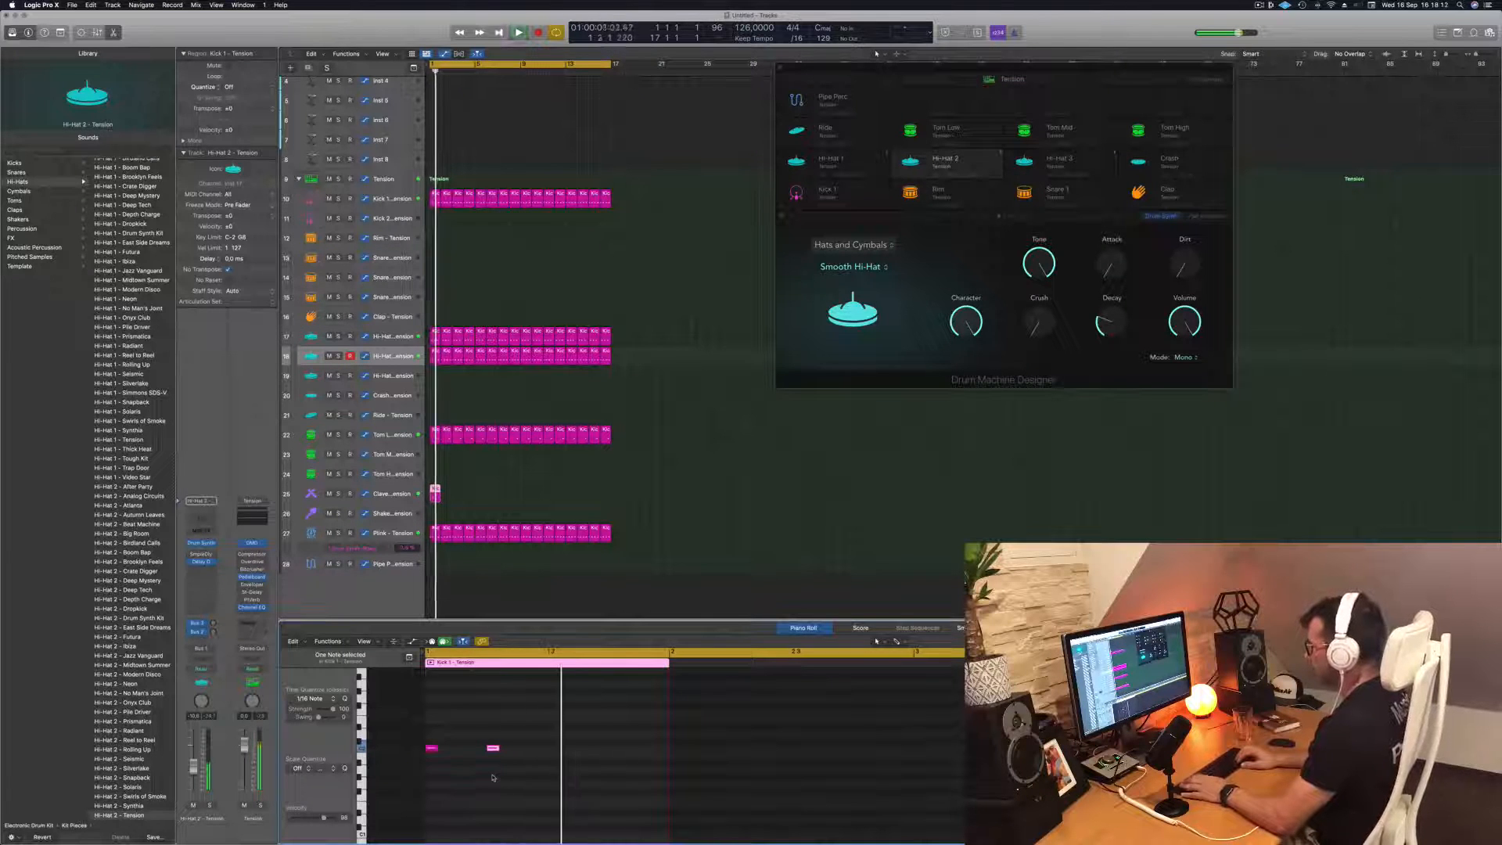
key(alt+Right)
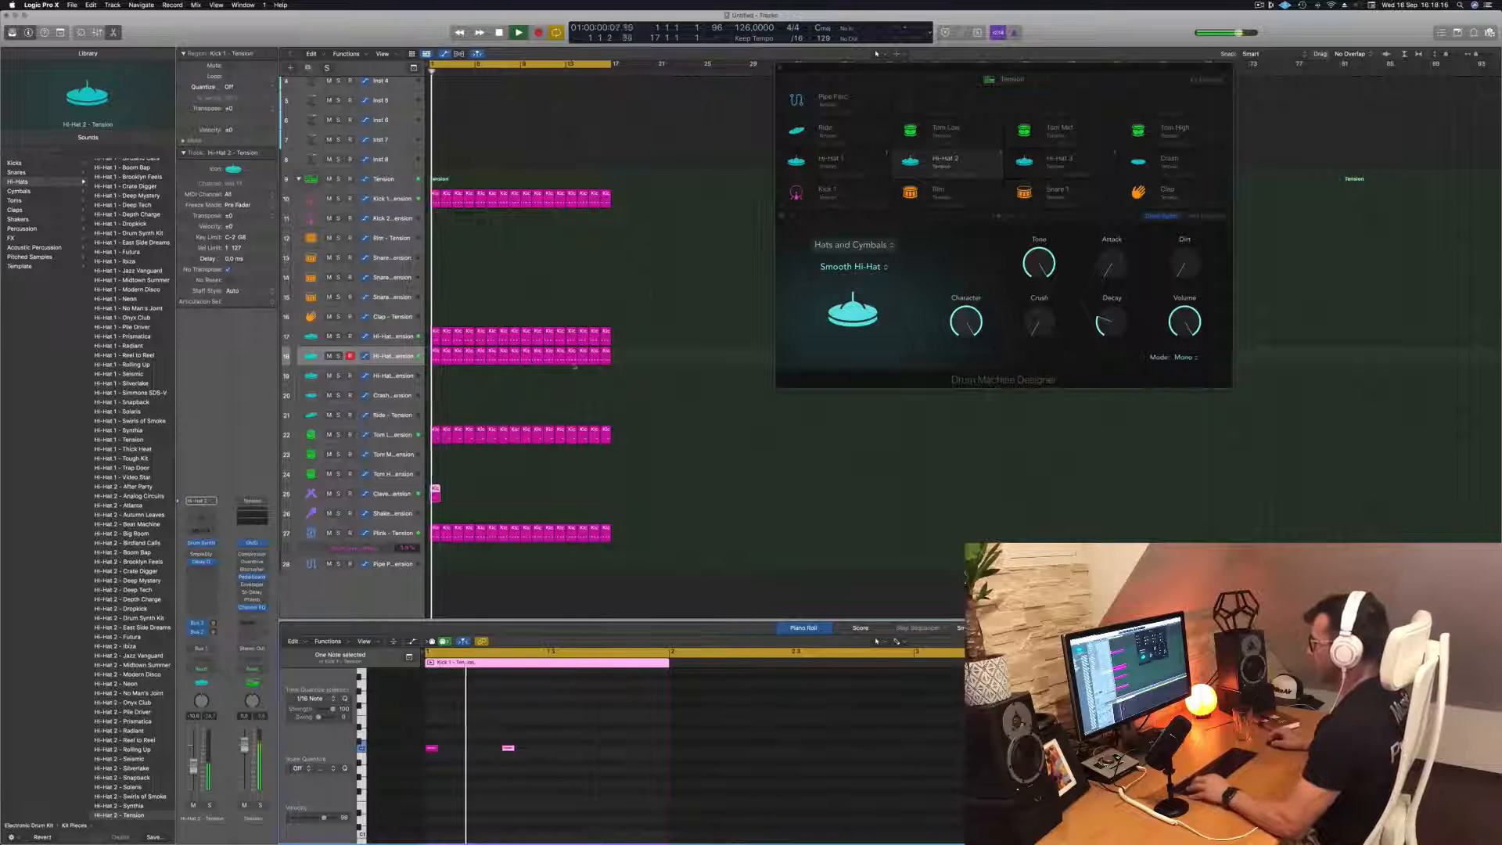
drag(434, 492, 526, 494)
key(Return)
Select the Clave track and, during playback, slightly raise its Metal Machine Decay and try higher Dissonance before bringing it back down
click(393, 495)
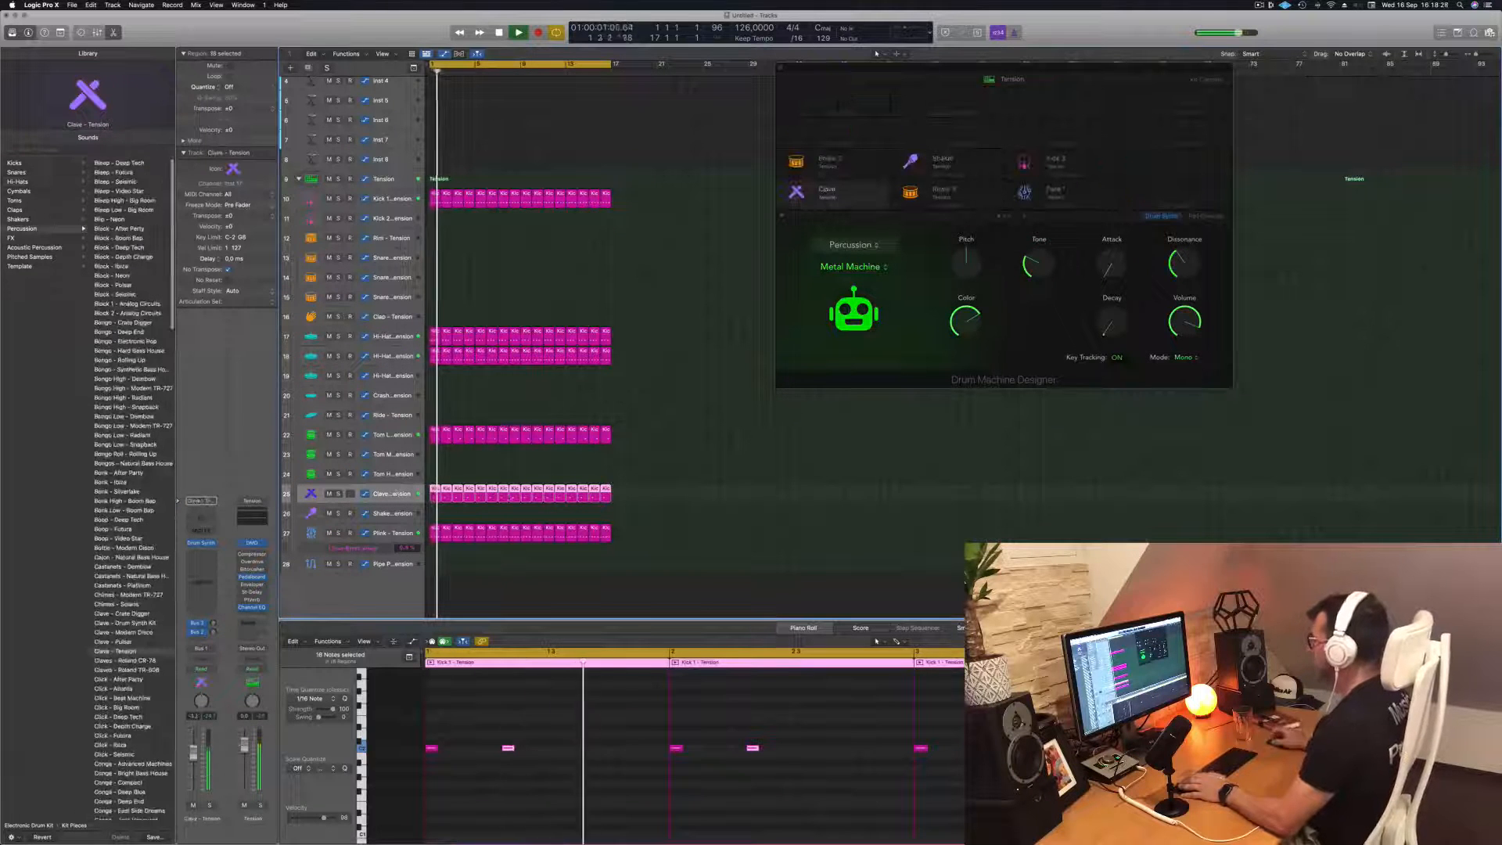
key(Return)
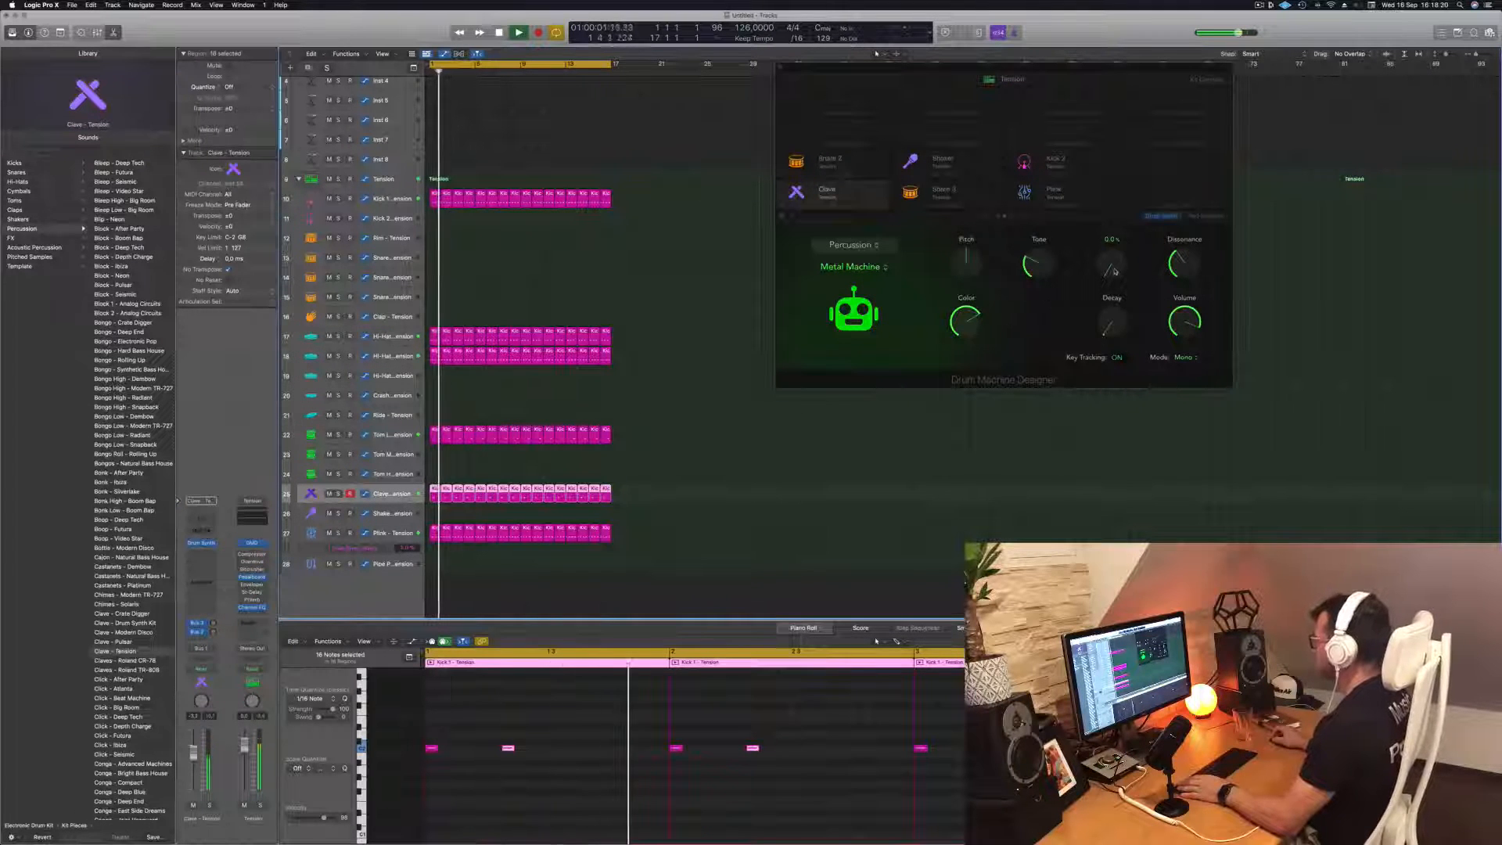
drag(1115, 271, 1117, 283)
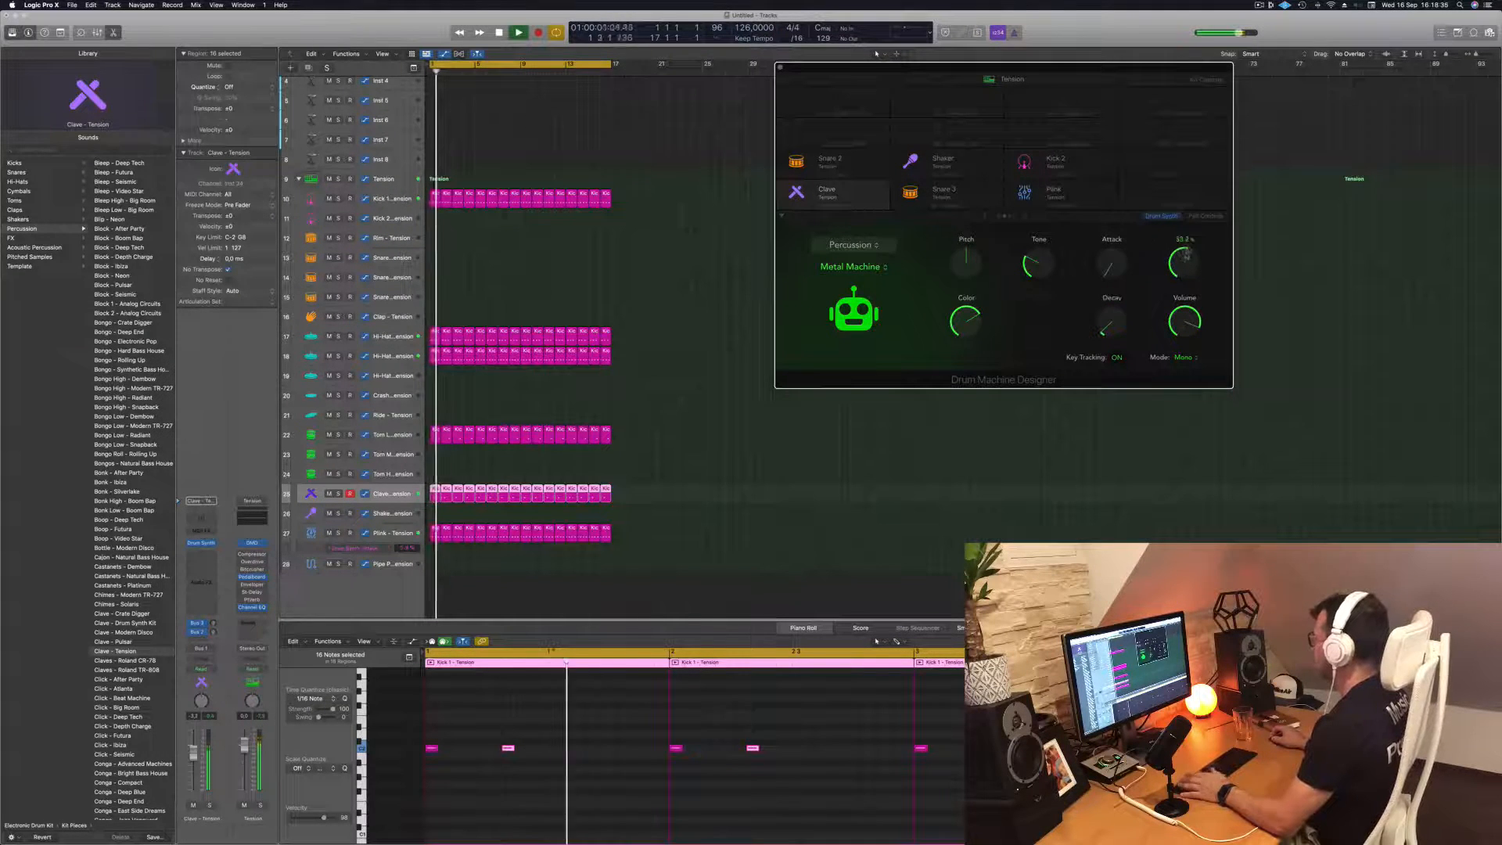
key(space)
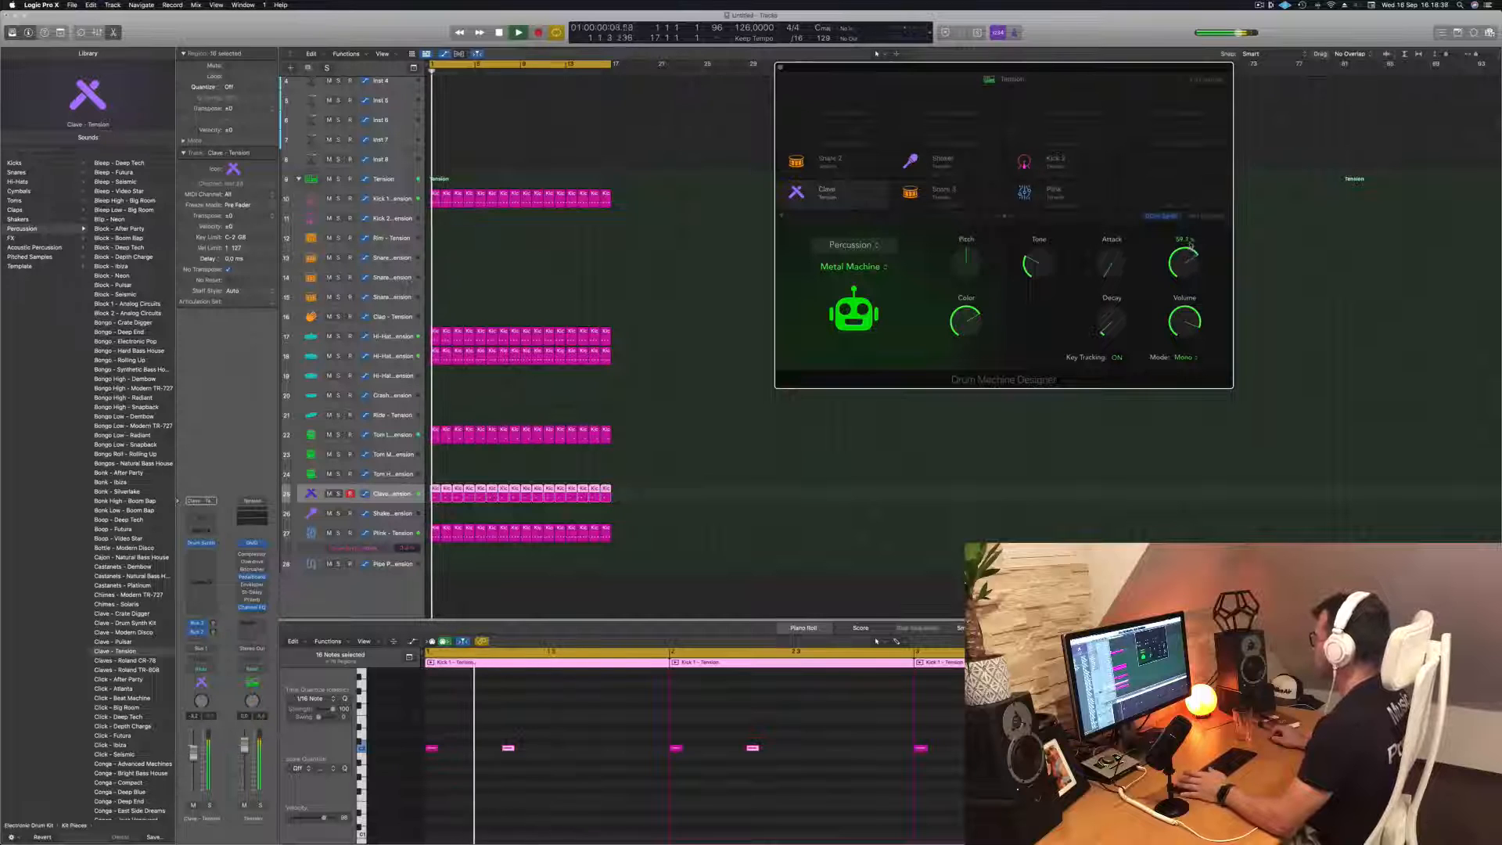
mouse_move(1187, 270)
mouse_down()
mouse_move(1194, 244)
mouse_move(1187, 284)
mouse_up()
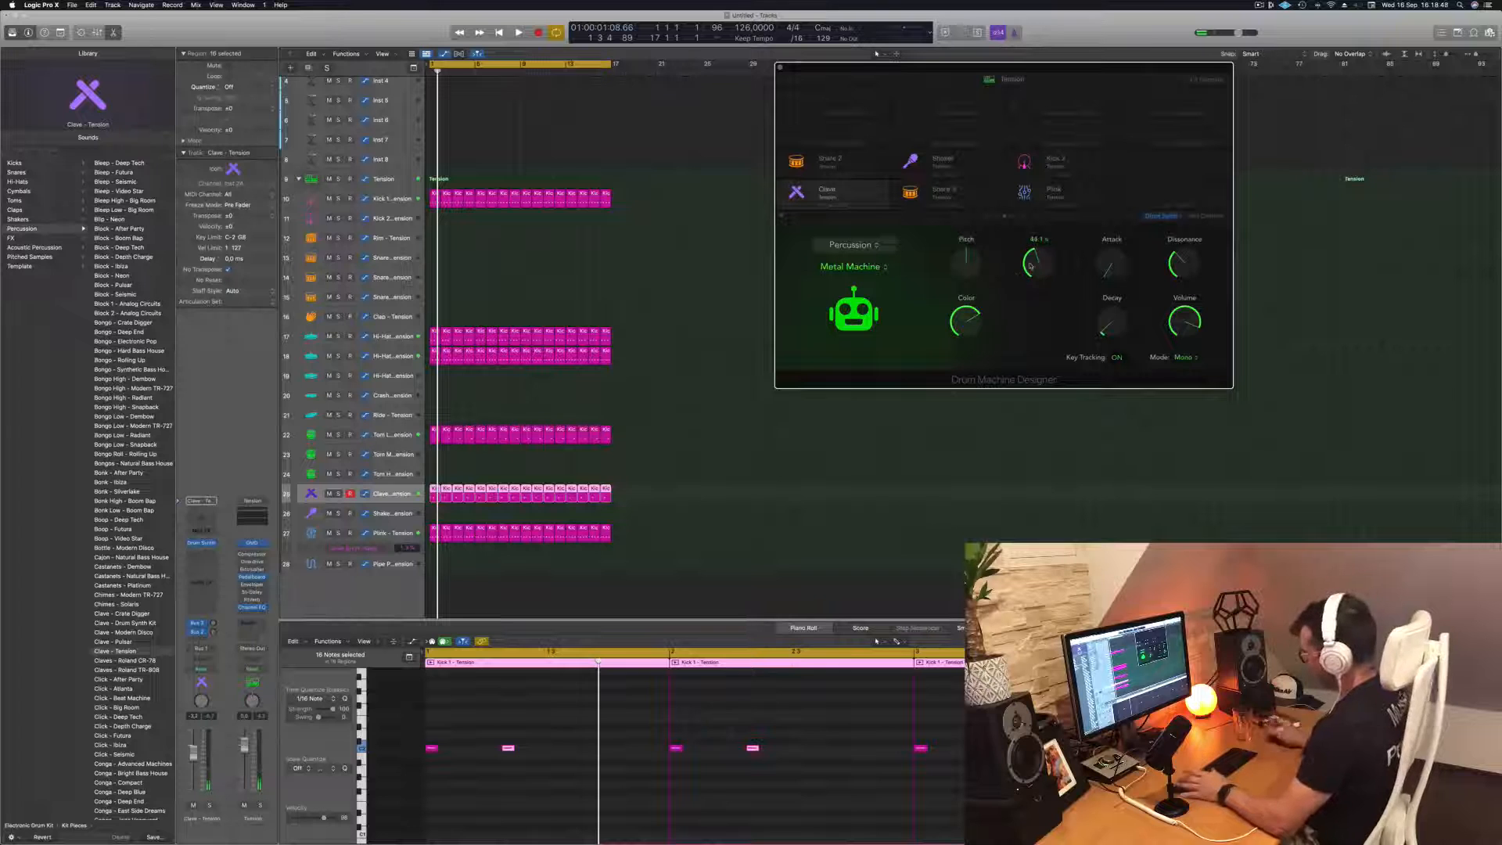
Lower the Clave's Pitch well below center and reduce its Tone to about 22% while listening
key(space)
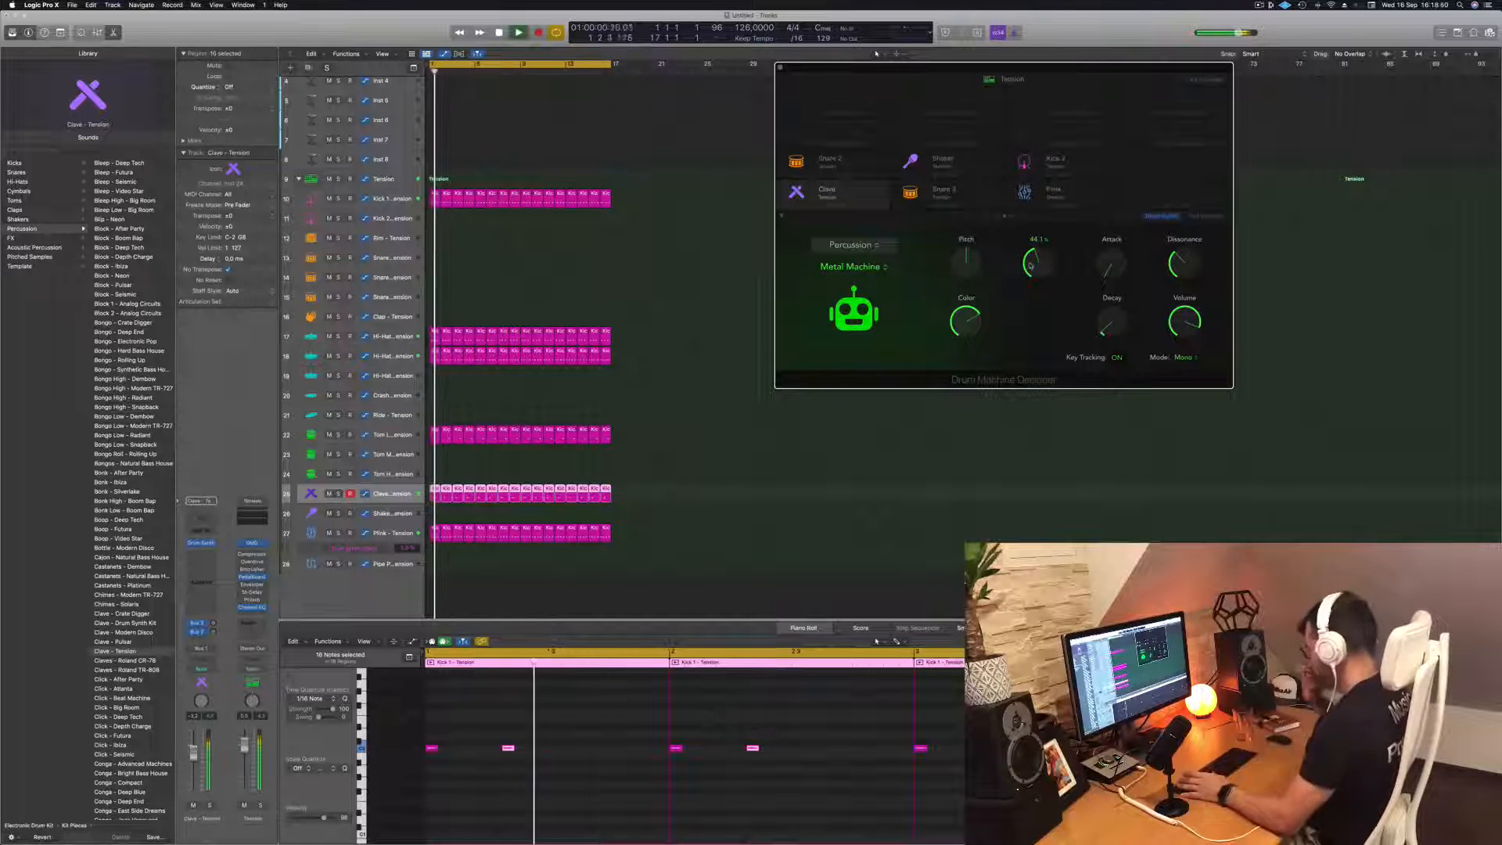
drag(1036, 276, 964, 284)
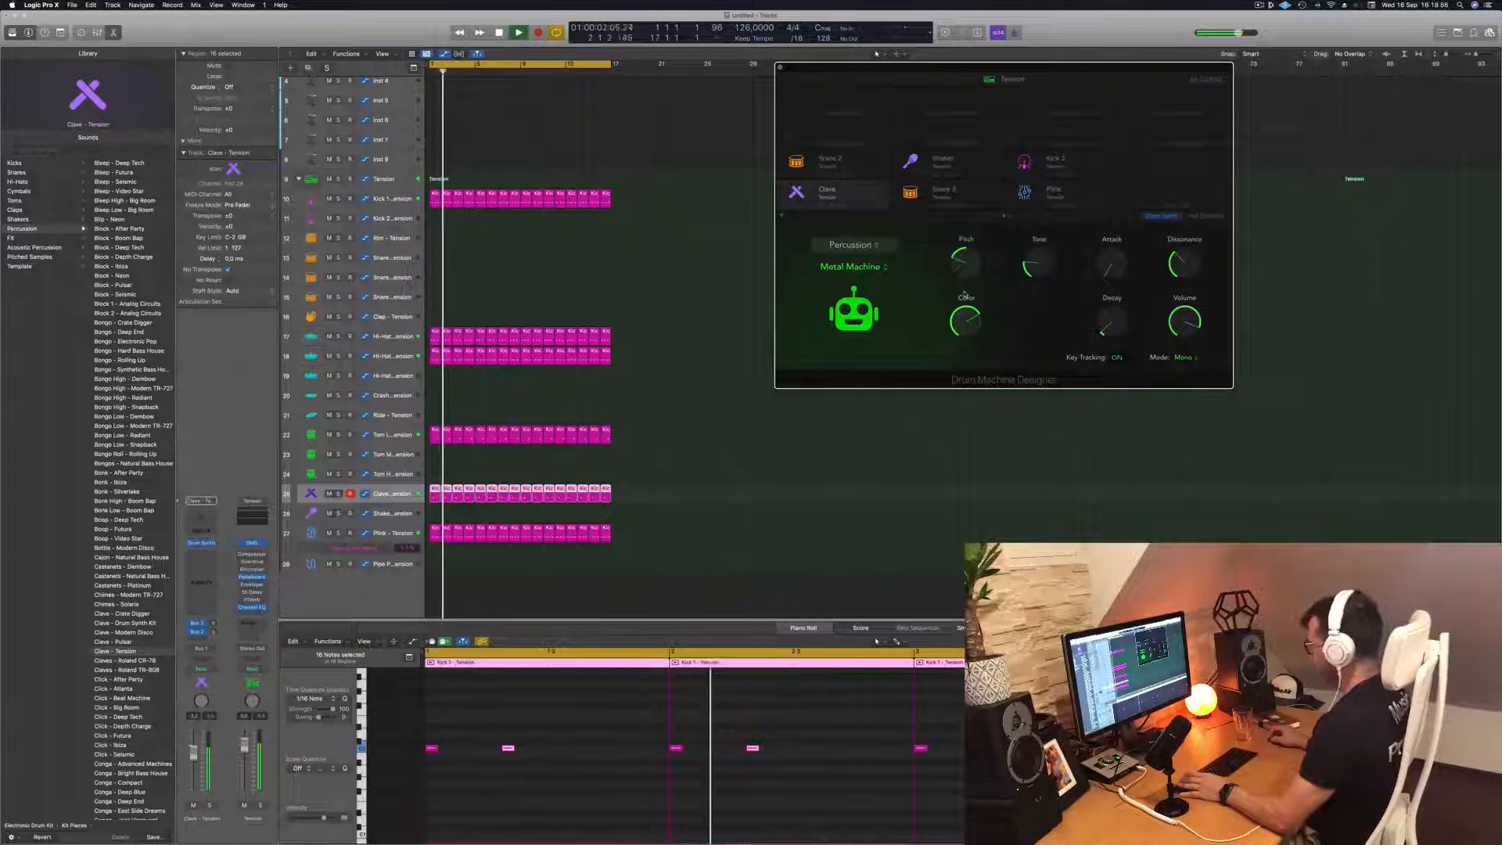
drag(965, 291, 968, 302)
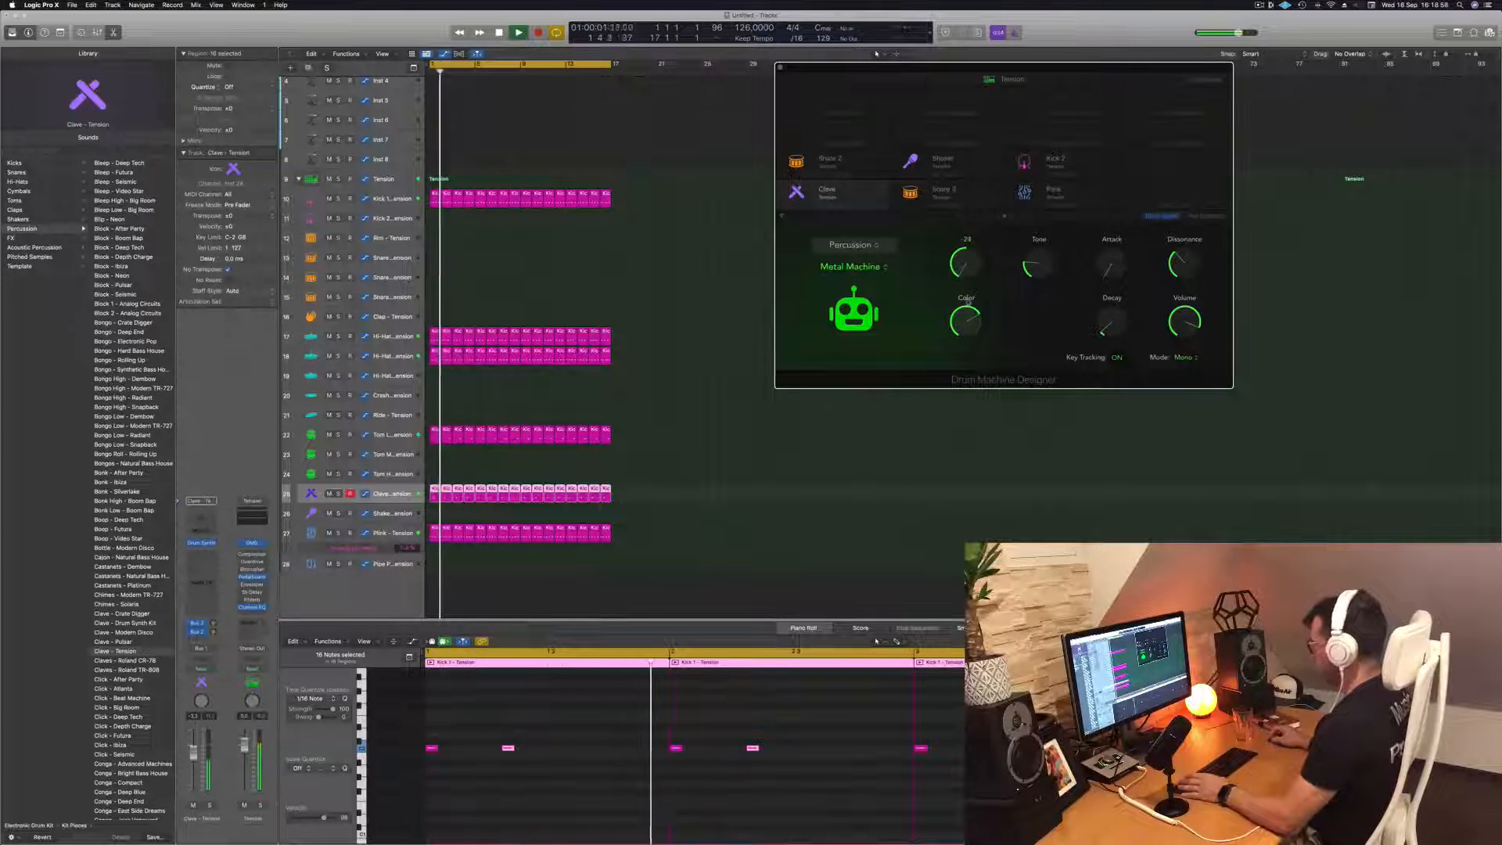
key(Return)
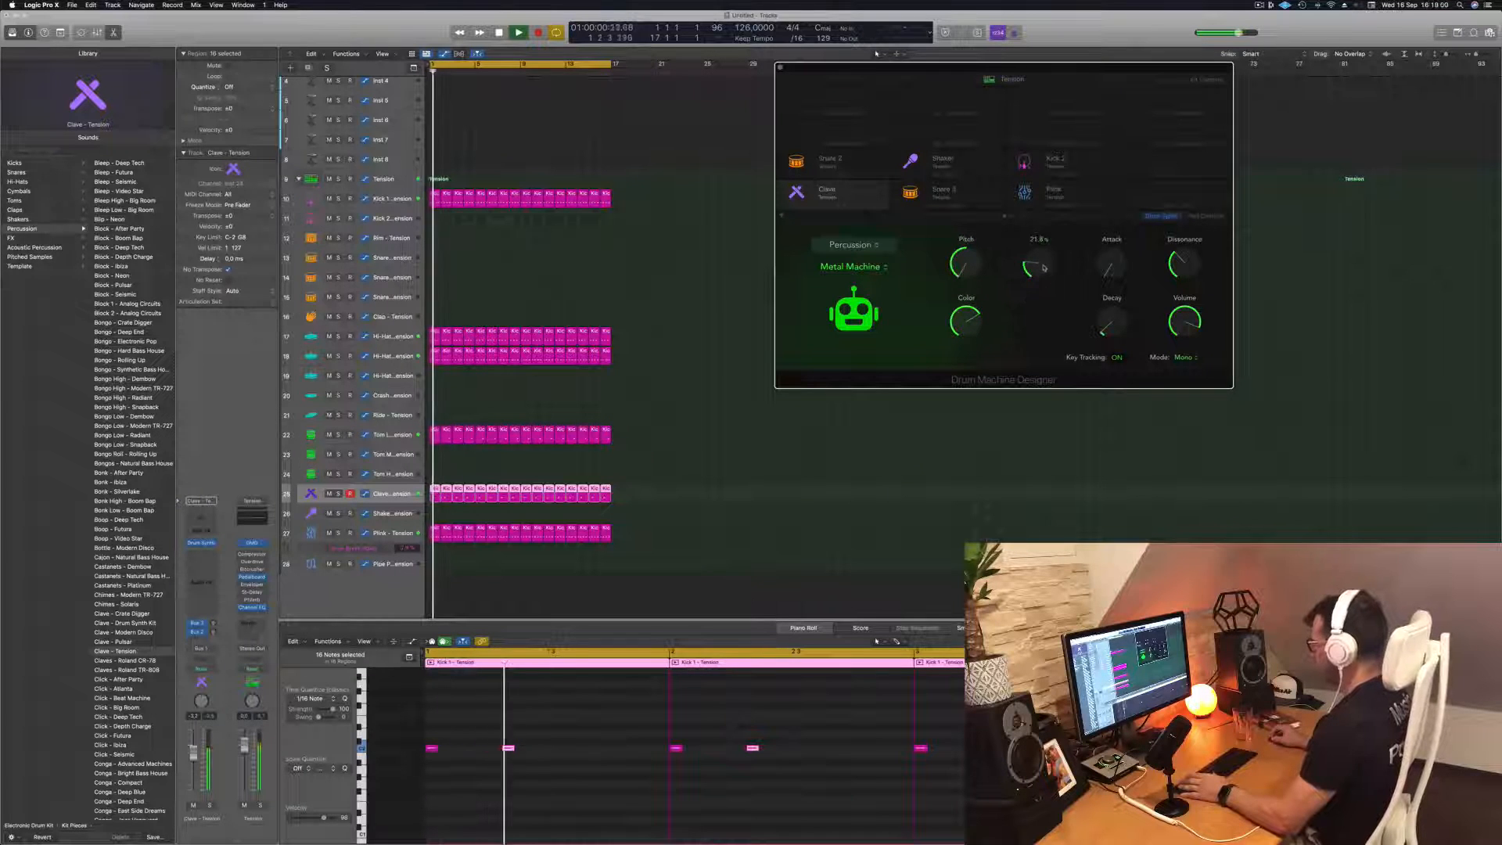
key(Return)
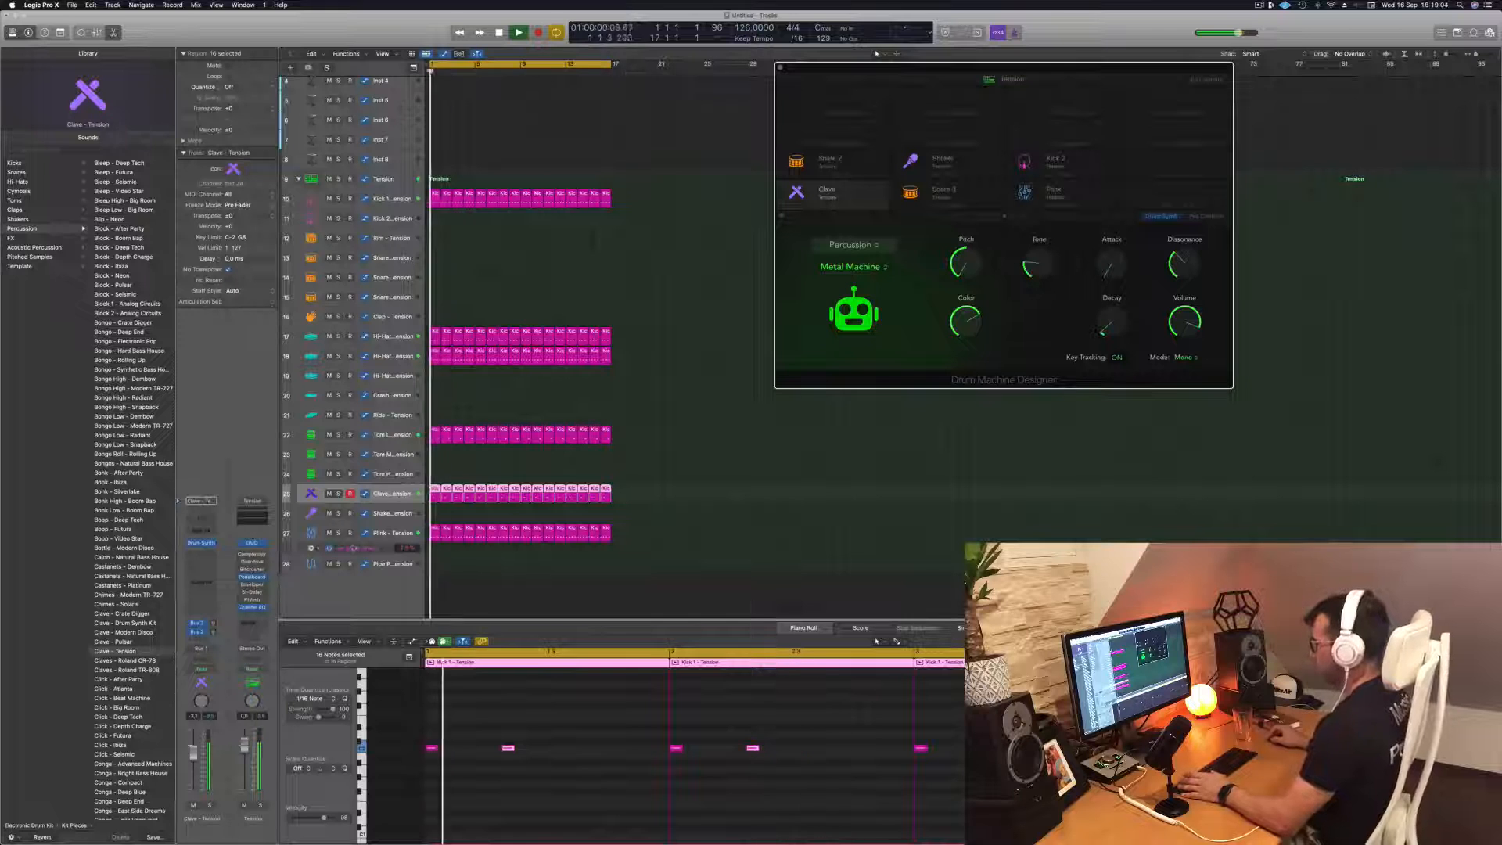
Lower the Clave channel's volume fader while replaying the groove from the start
click(393, 497)
key(Return)
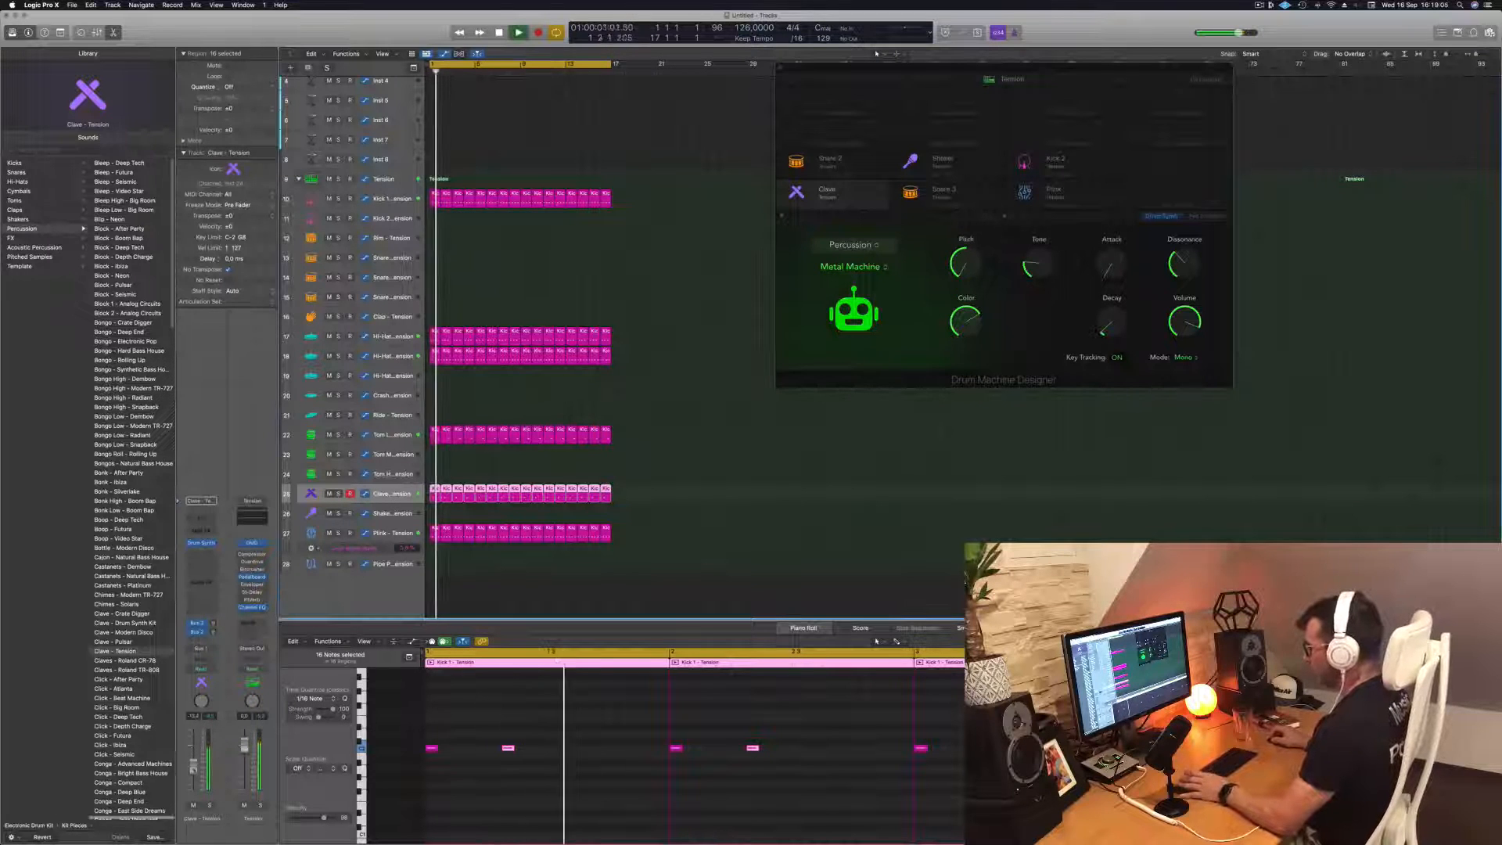
key(Return)
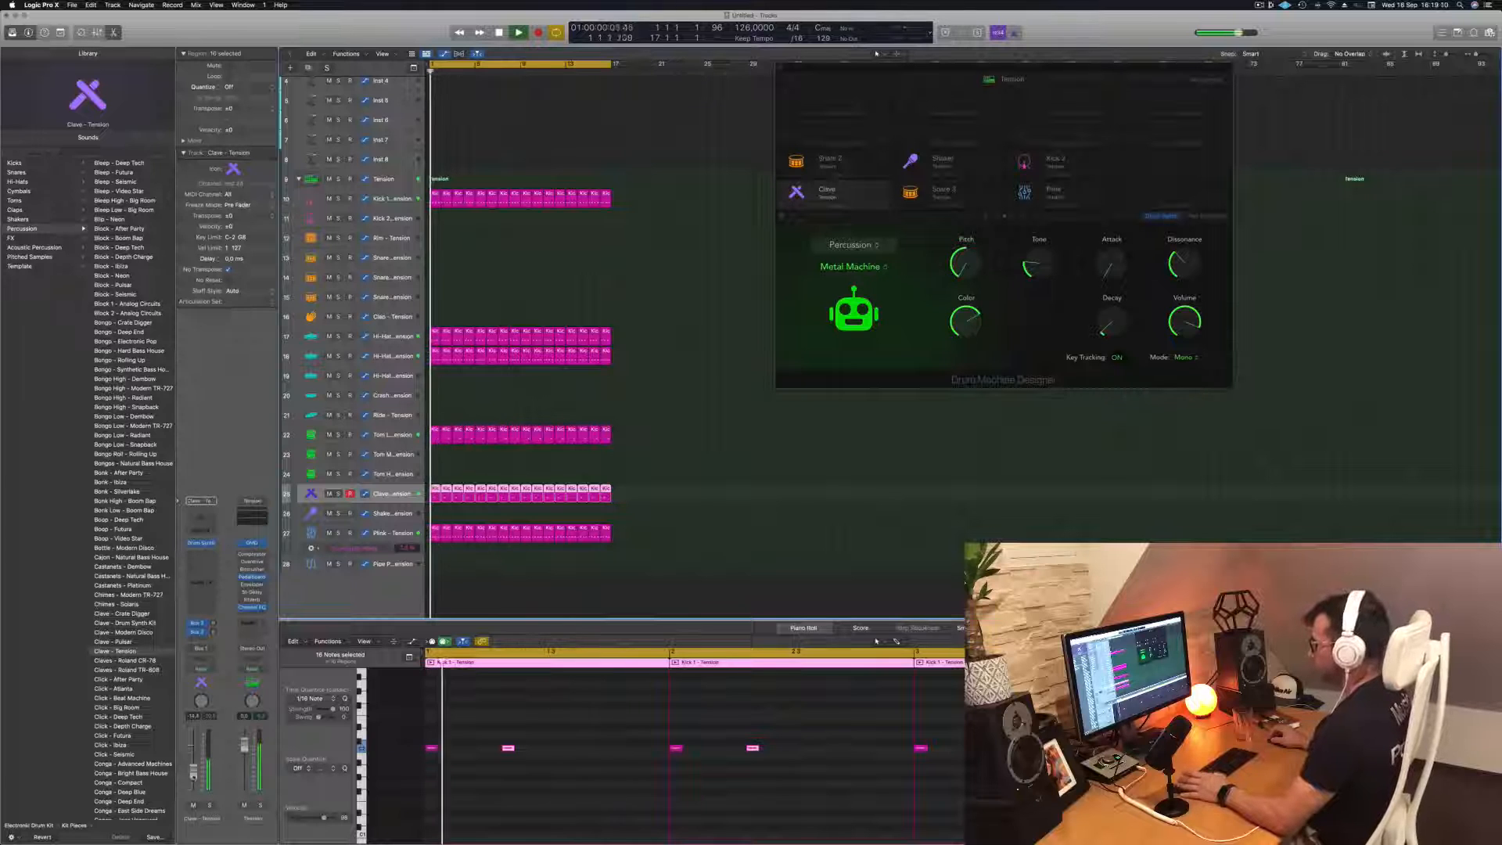
key(Return)
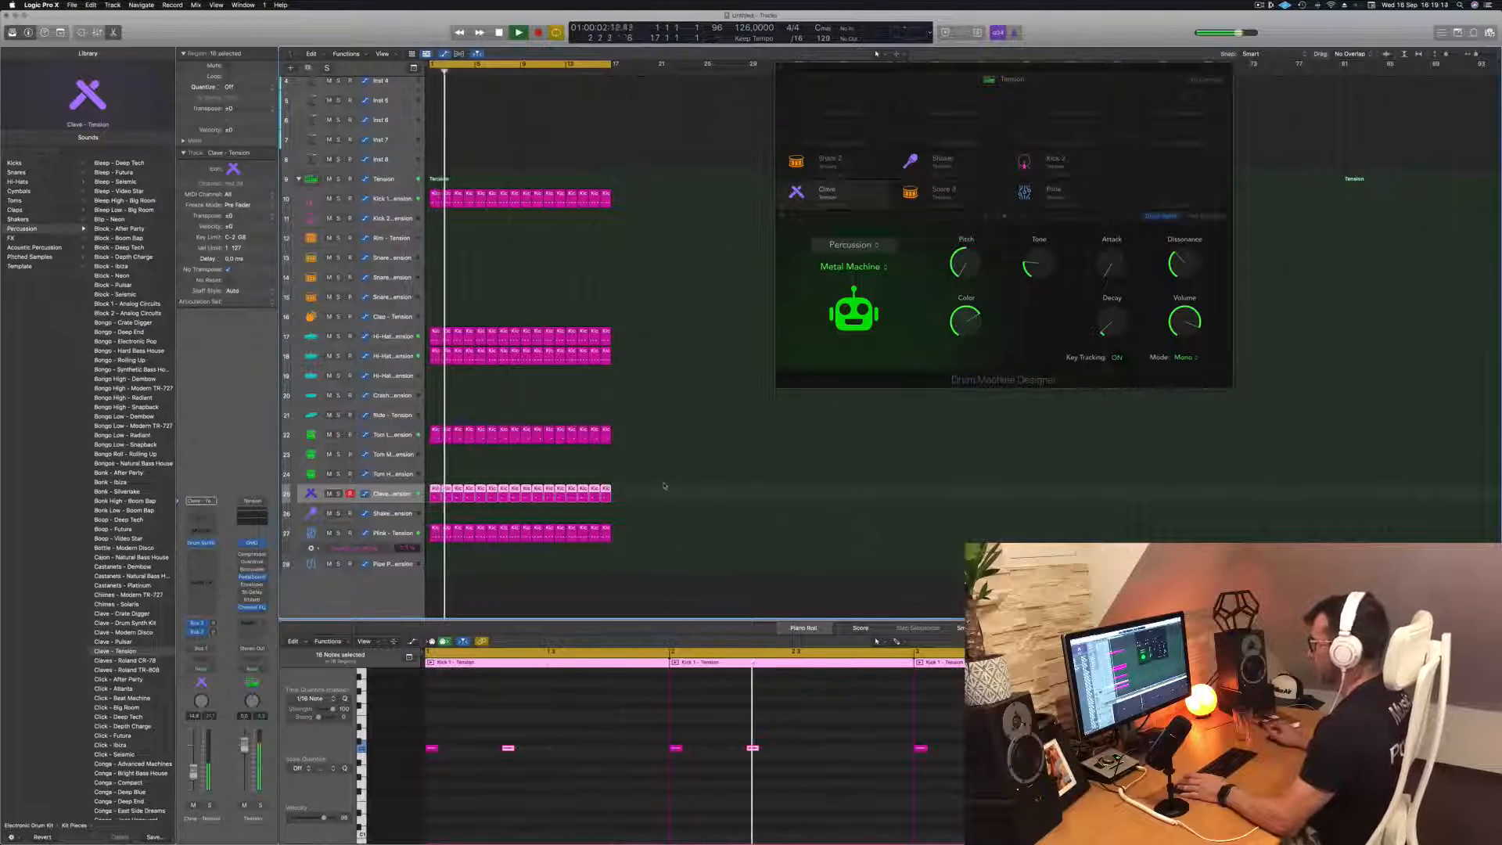
Select the main Tension kit track, hide the Drum Machine Designer window and stop playback
drag(938, 73, 694, 100)
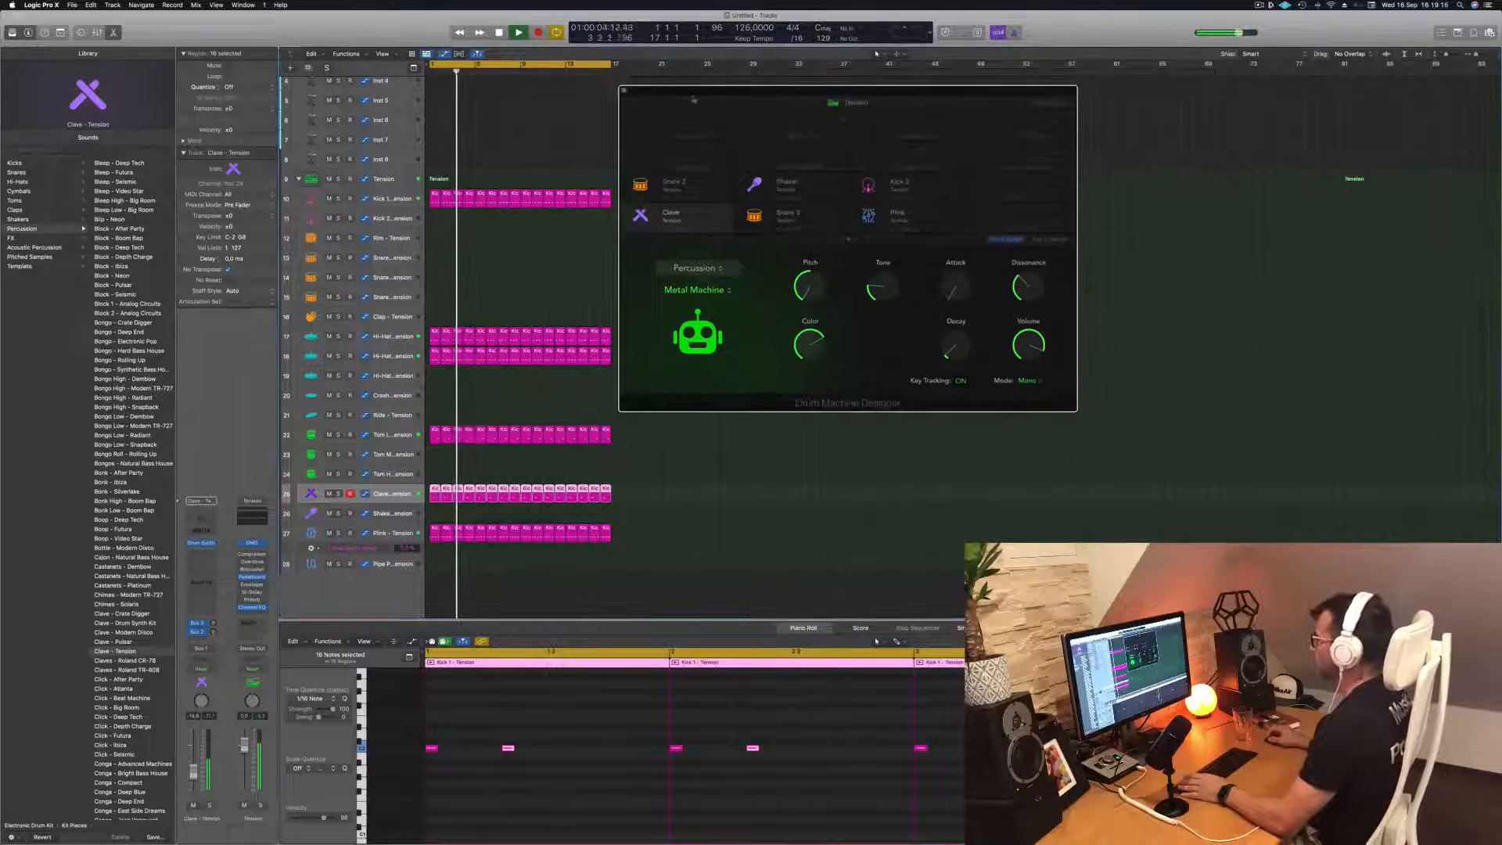
click(543, 174)
key(v)
key(space)
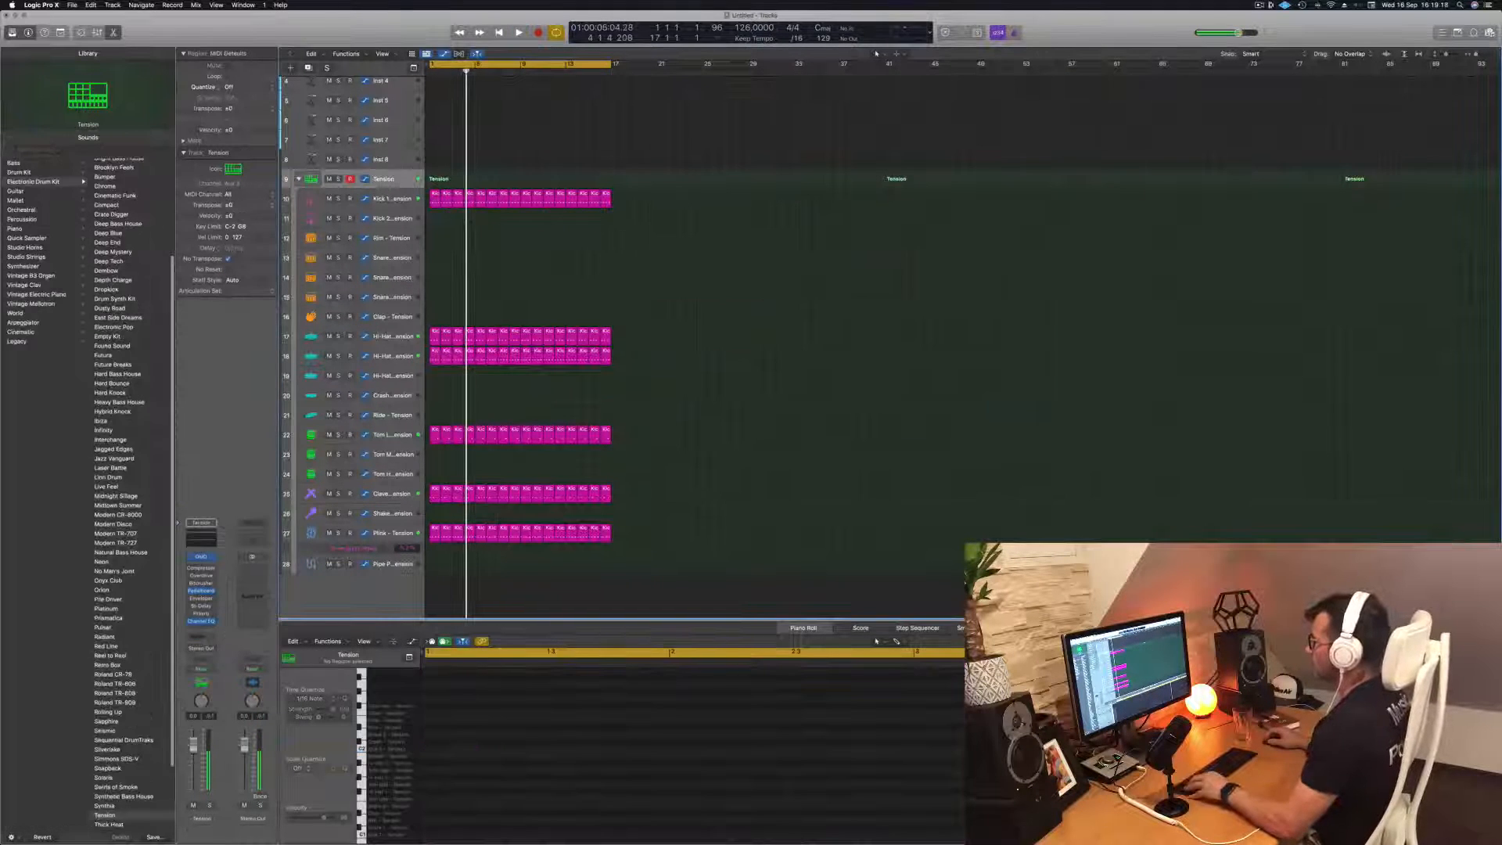
Copy the first Kick 1 region to Snare 1, keep only its notes on beats 2 and 4, and repeat it across 16 bars
click(432, 203)
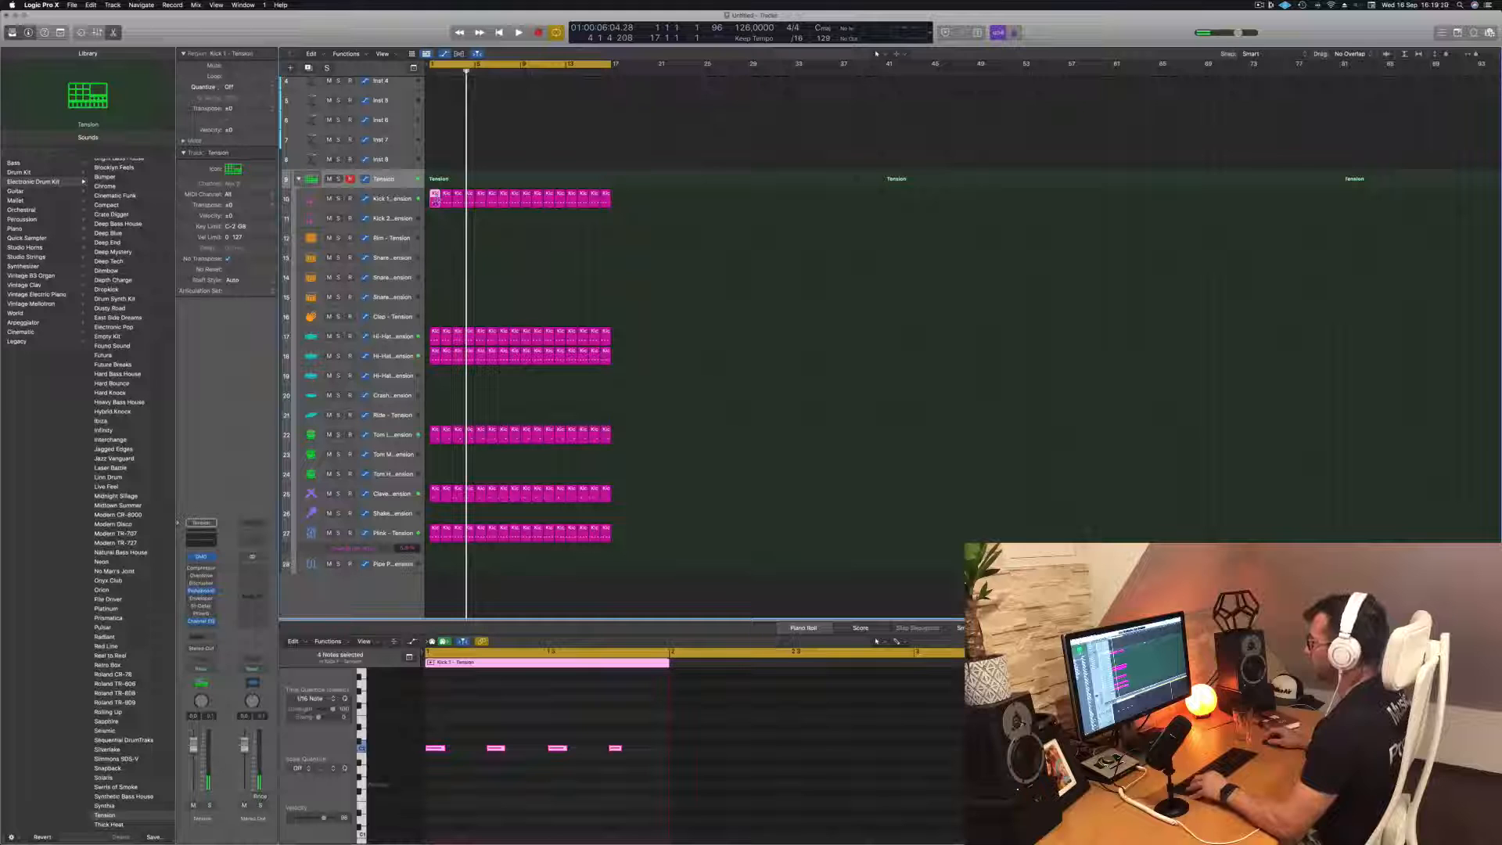
drag(434, 200, 431, 270)
drag(467, 731, 438, 763)
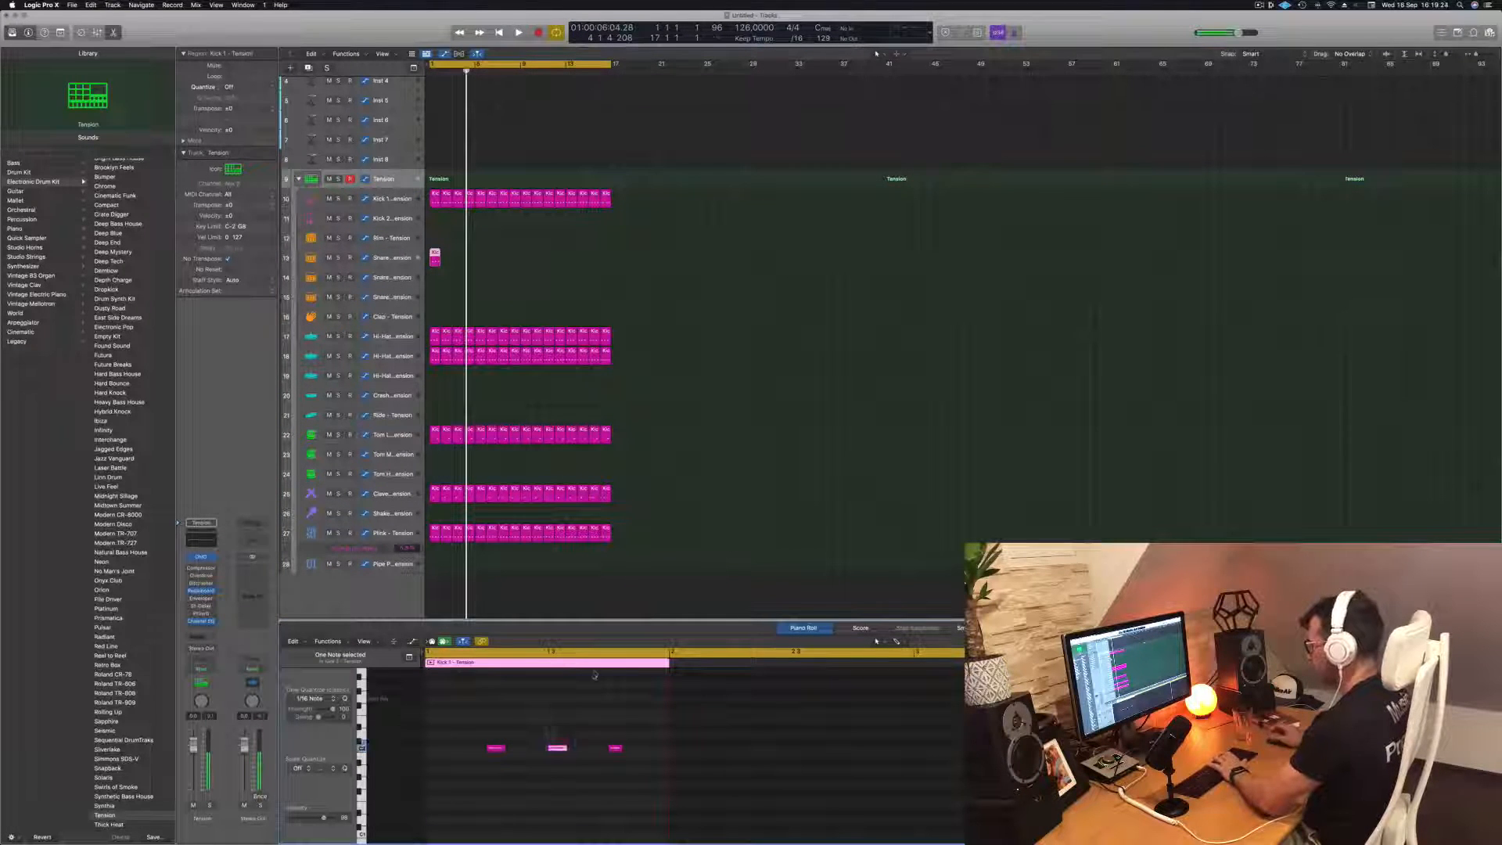
key(space)
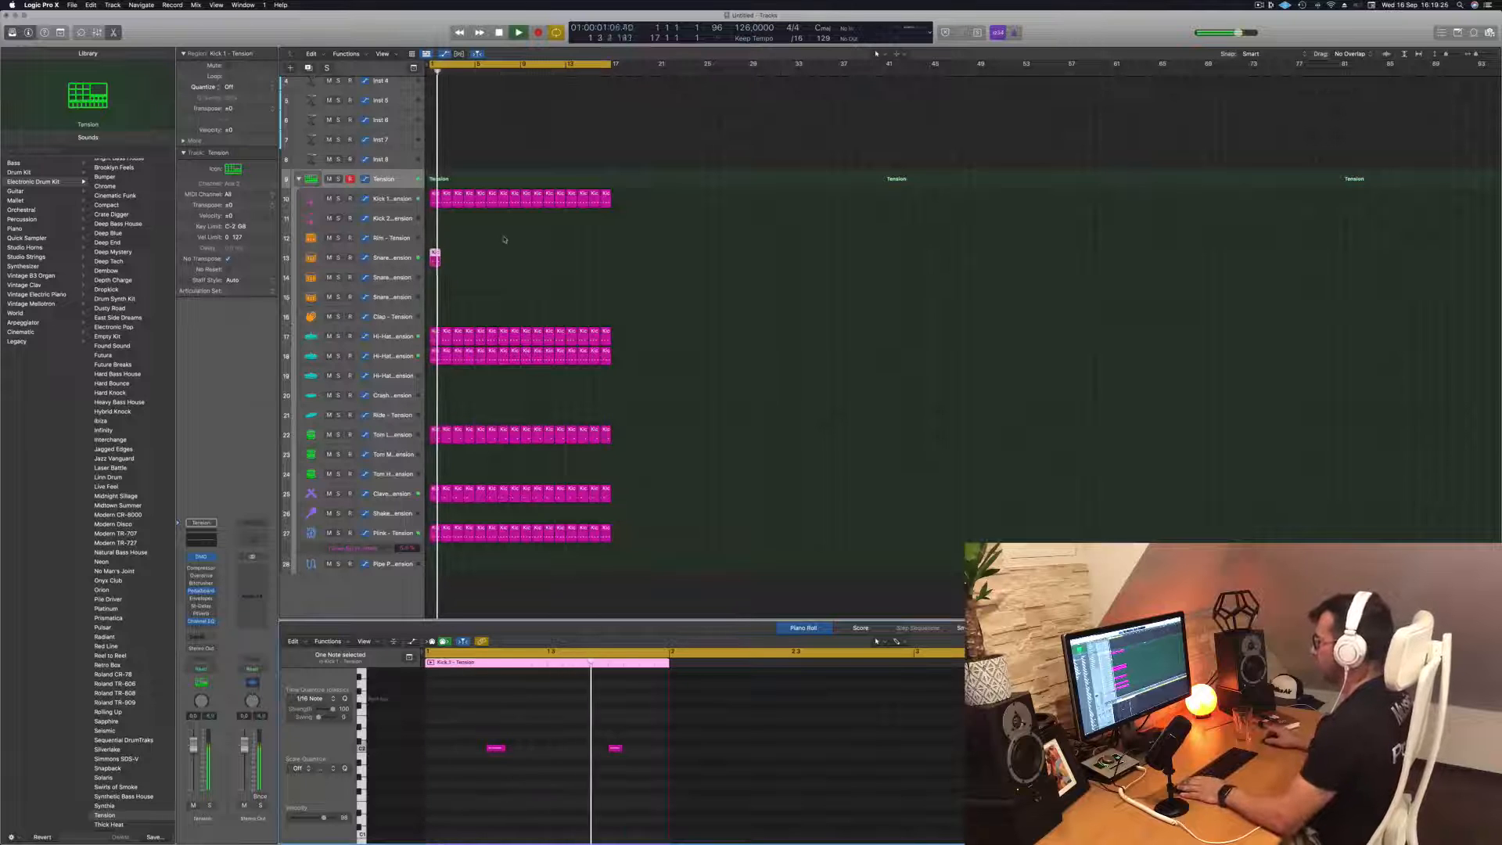
drag(447, 261, 540, 261)
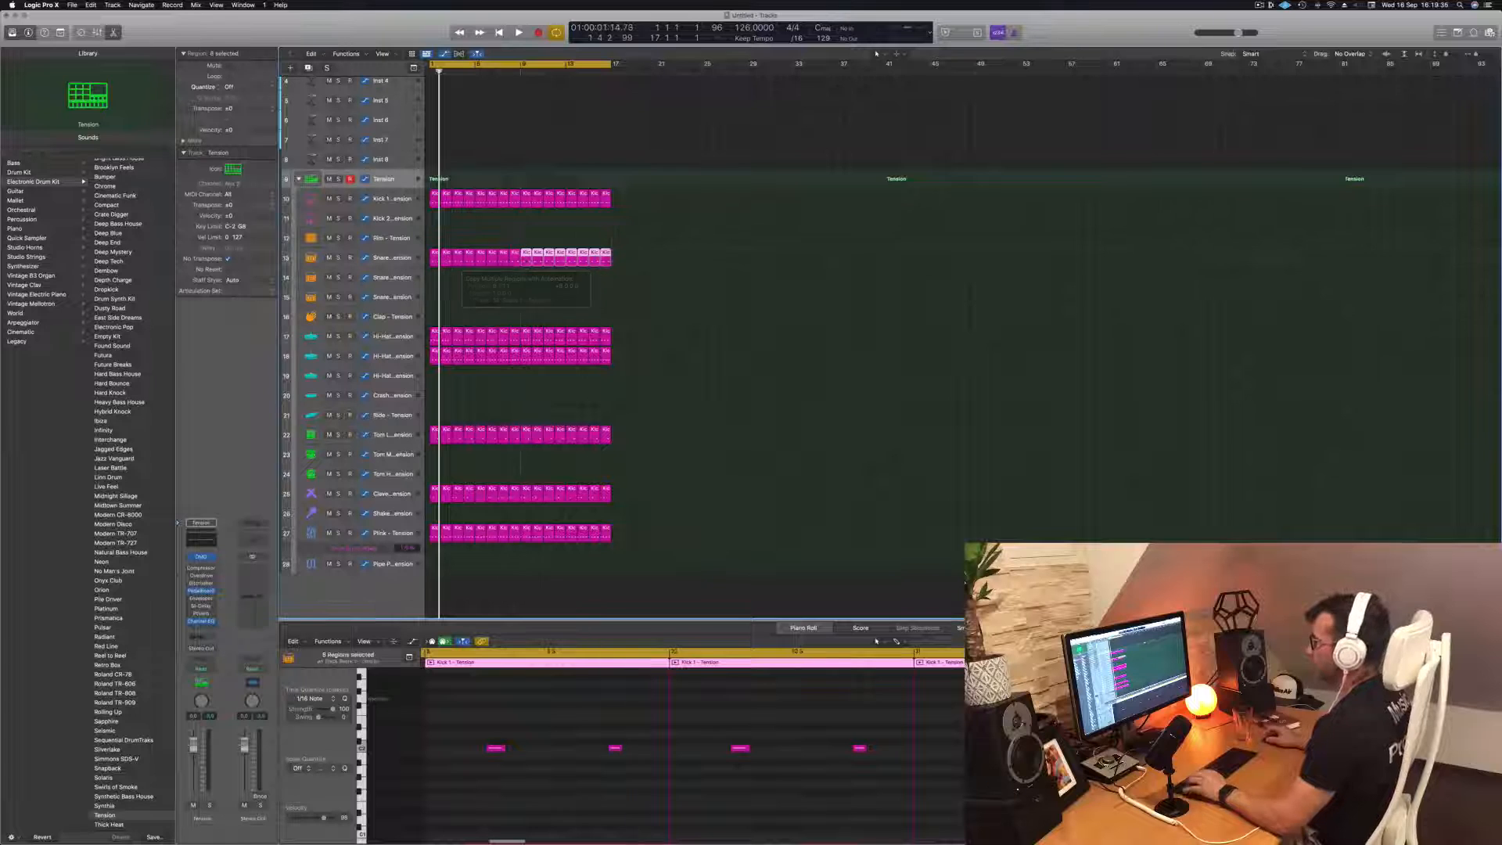
key(space)
Open Snare 1's Drum Synth and raise the Synthetic Side Stick's Size while lowering its Tension to near minimum
click(388, 258)
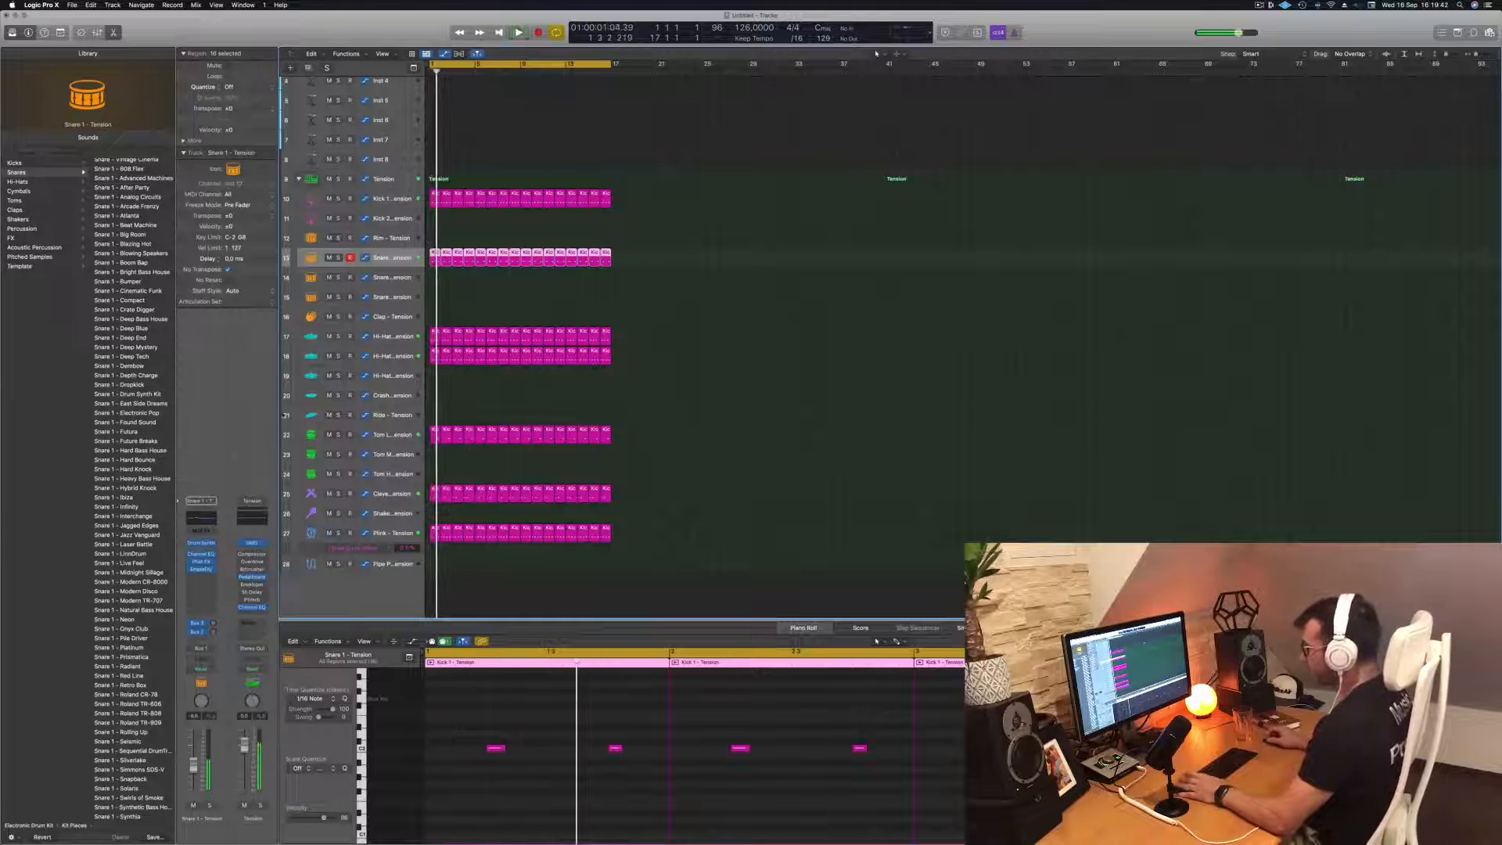
click(201, 543)
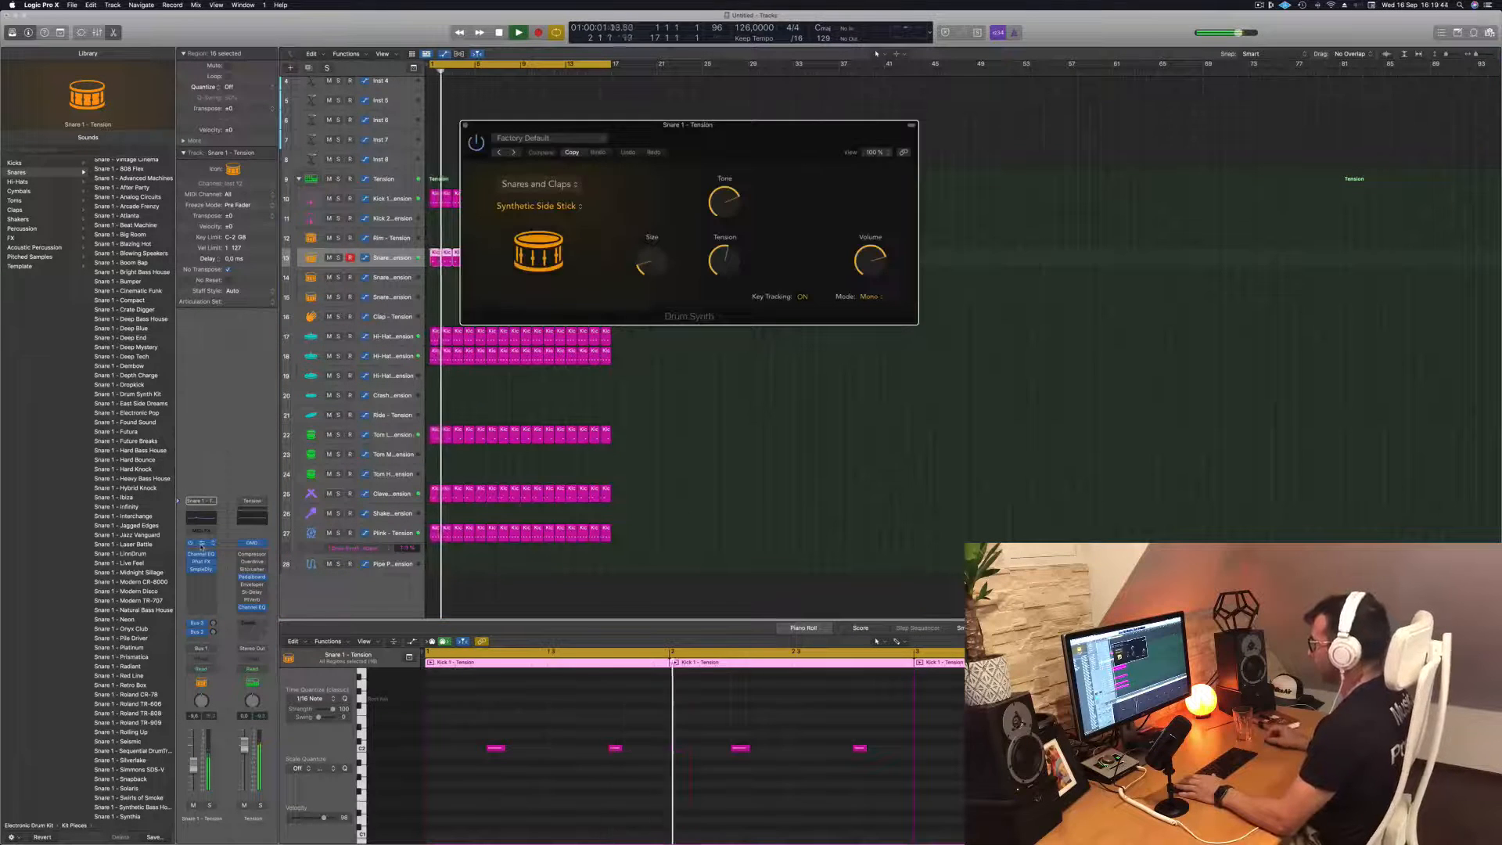
drag(734, 138, 897, 242)
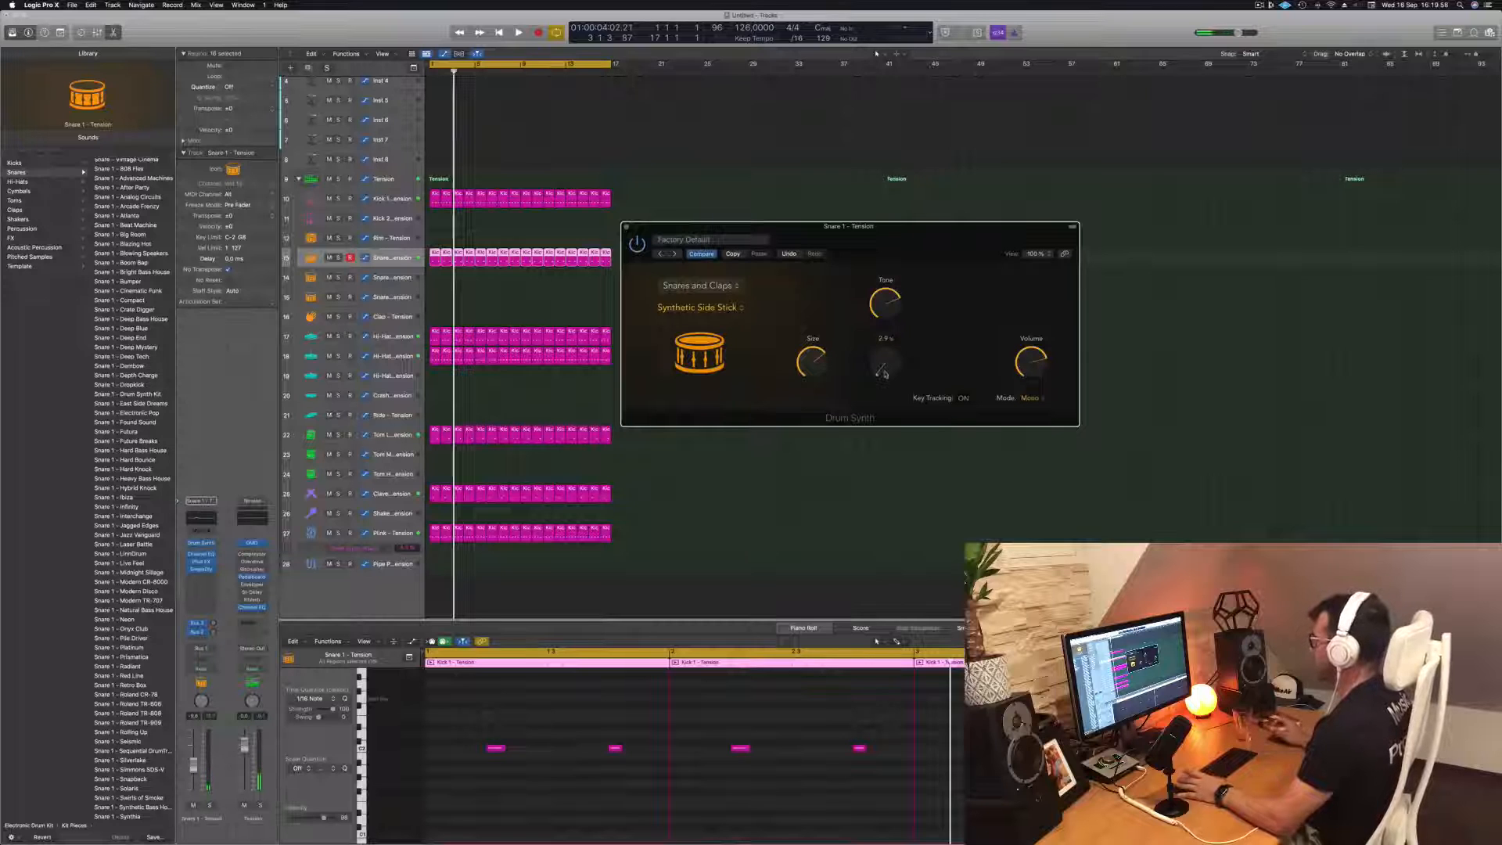
Try Snare 1's Tone fully down, bring it back up high, and replay the groove with the Drum Synth window moved aside
key(Return)
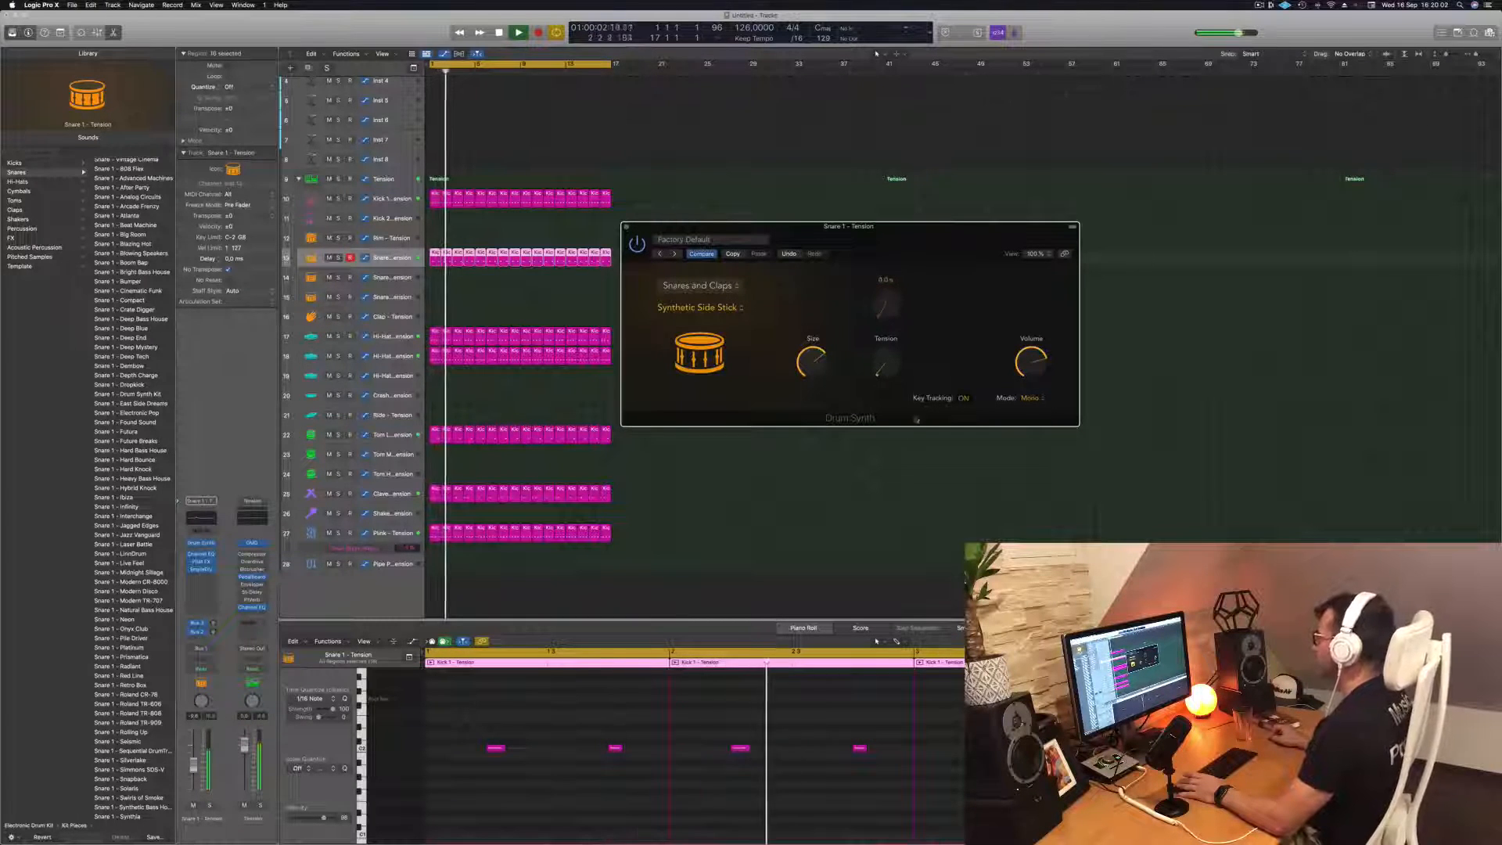
drag(936, 240, 922, 230)
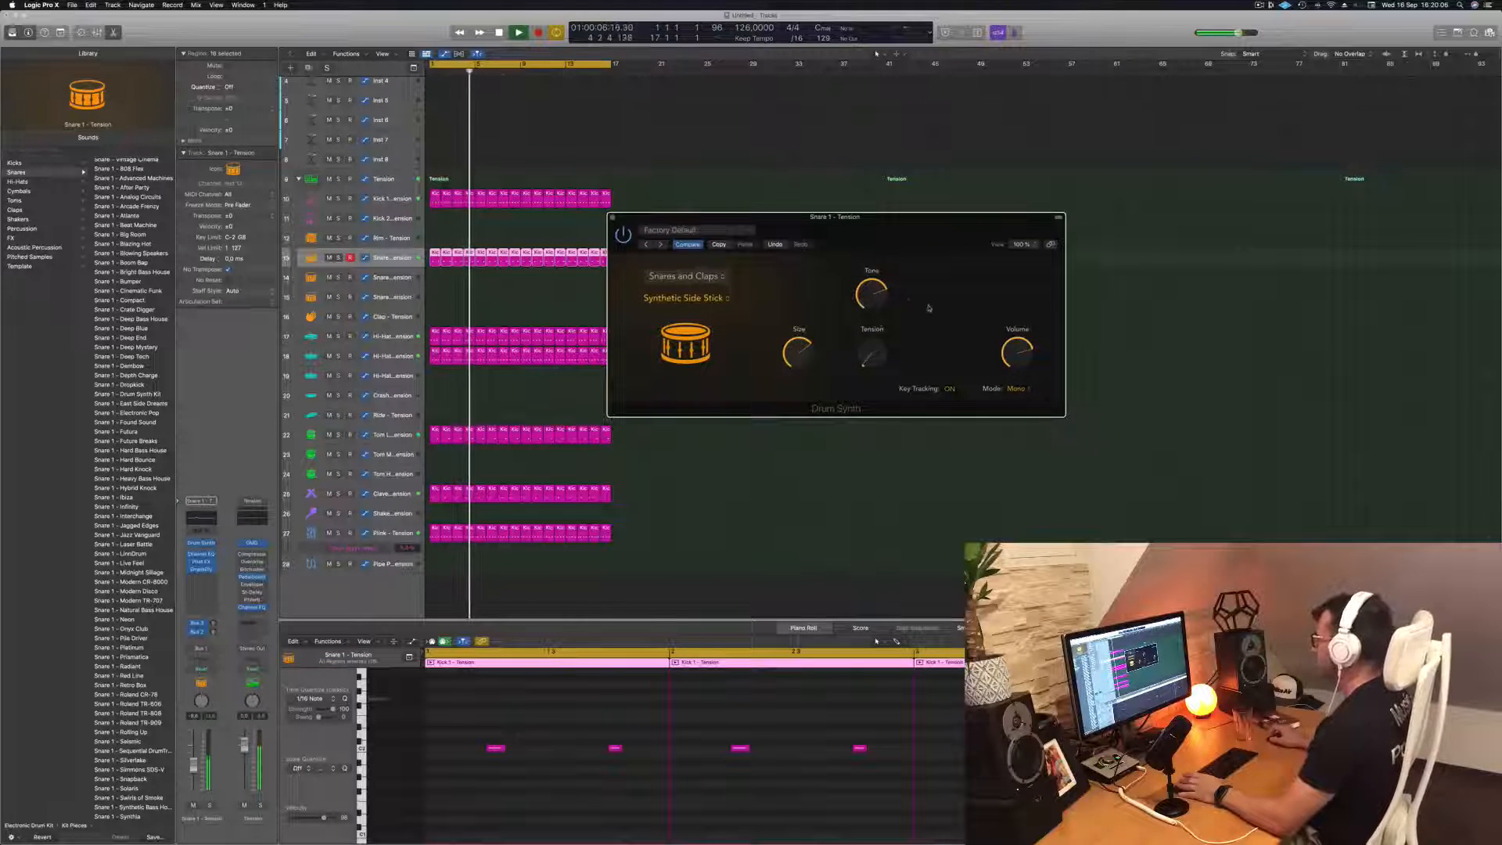
drag(947, 229, 1015, 163)
key(space)
key(space)
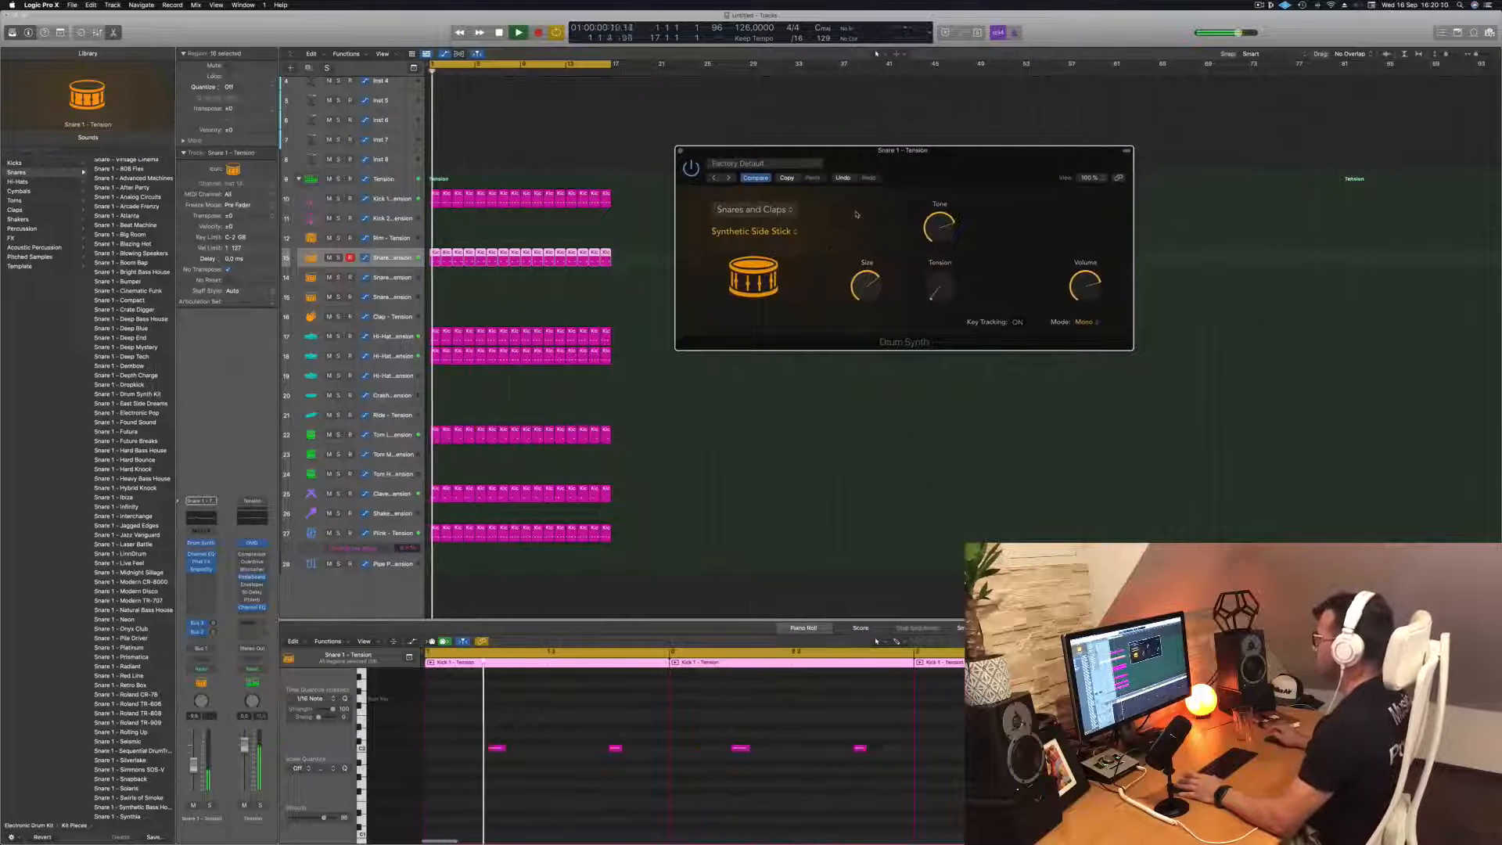
Transpose all Snare 1 notes to a higher pitch and listen to the groove from the start
click(558, 793)
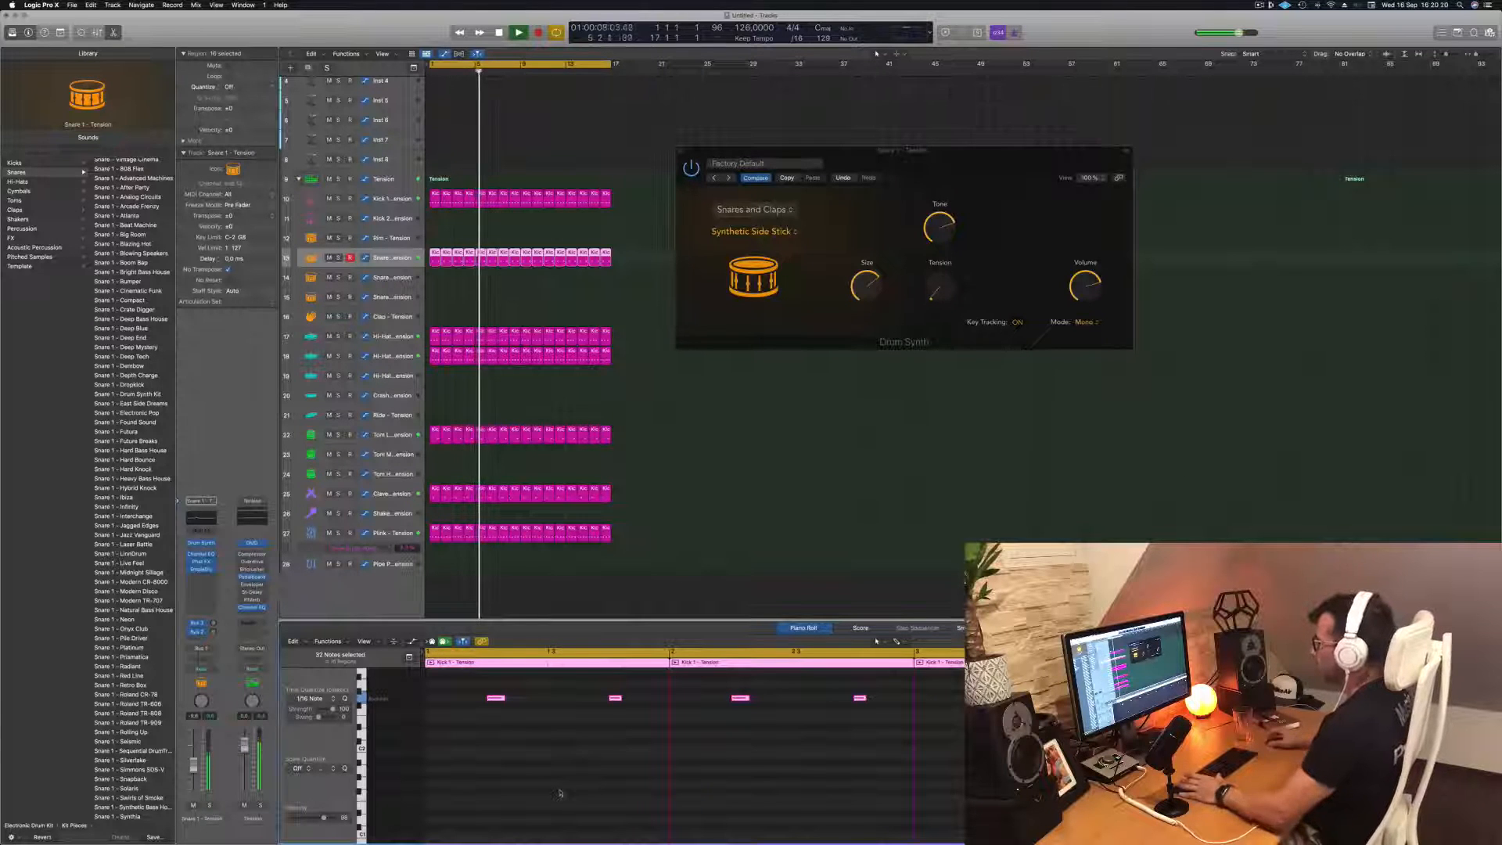
click(394, 259)
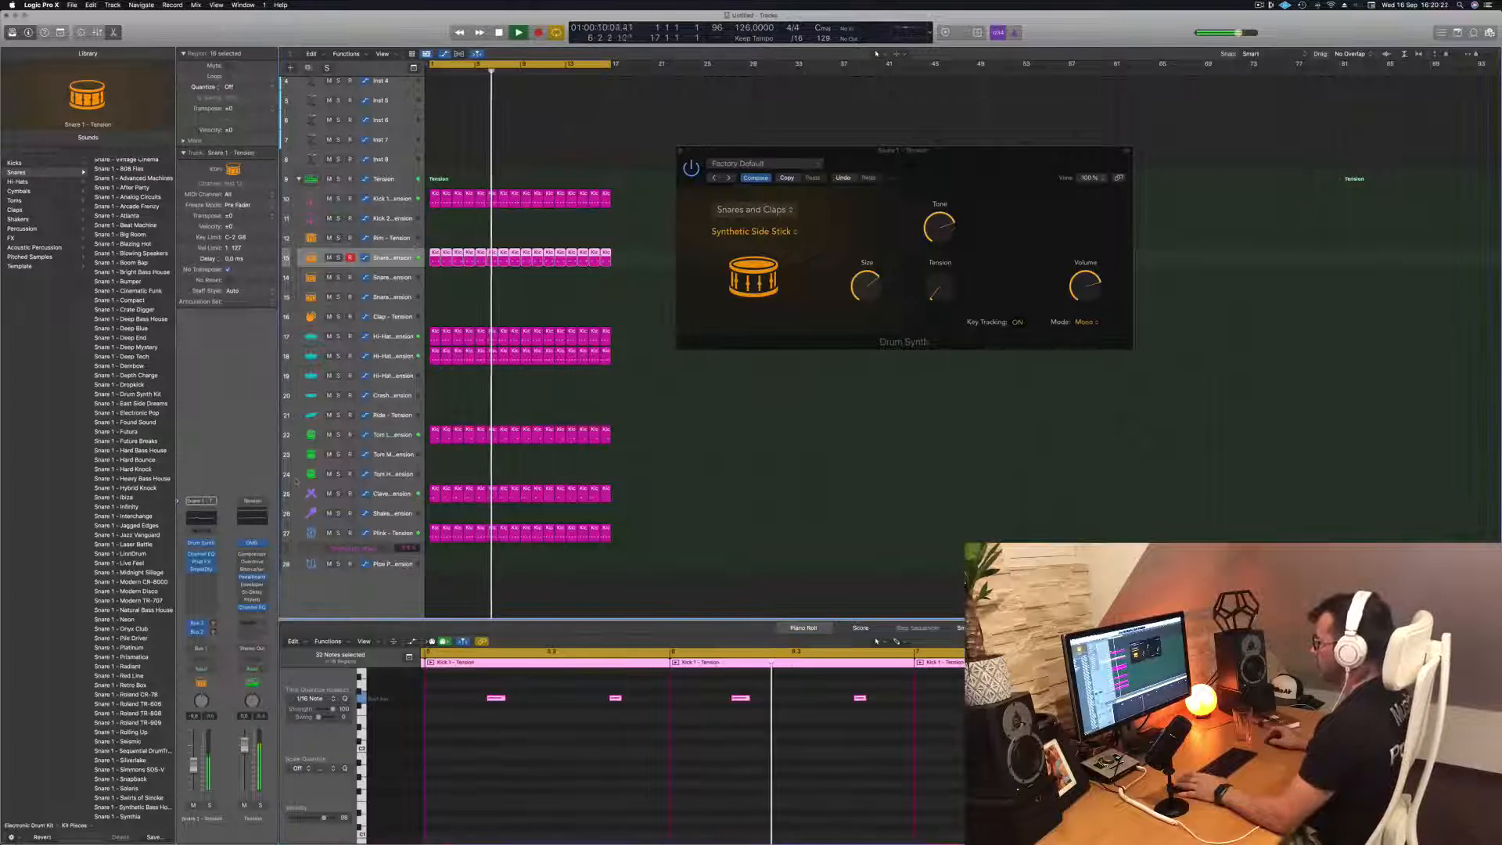
key(Return)
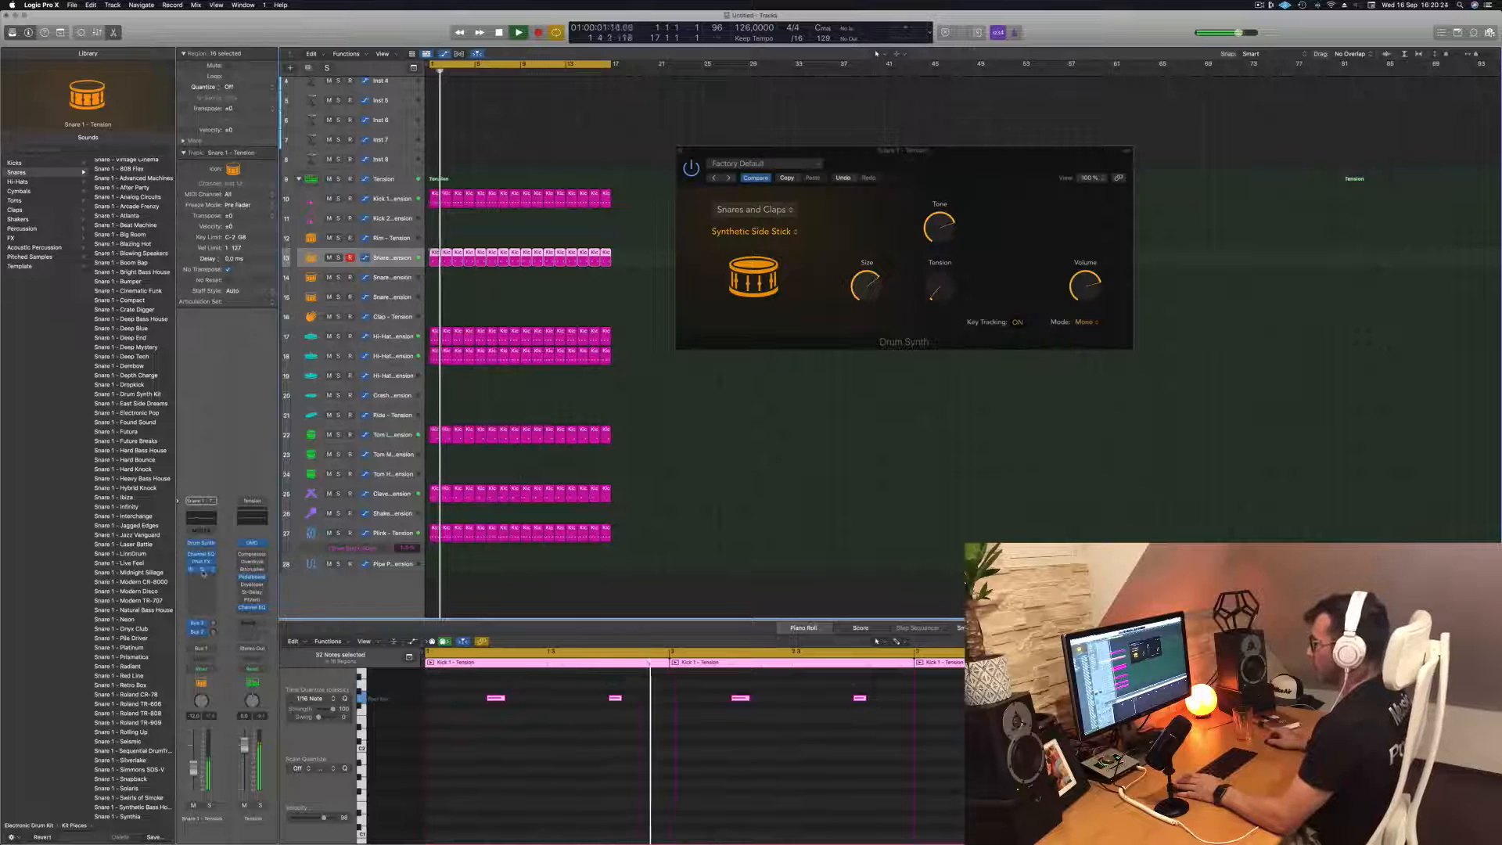
Insert a stereo SilverVerb reverb on the Snare 1 channel strip and move its window clear of the track headers
click(202, 571)
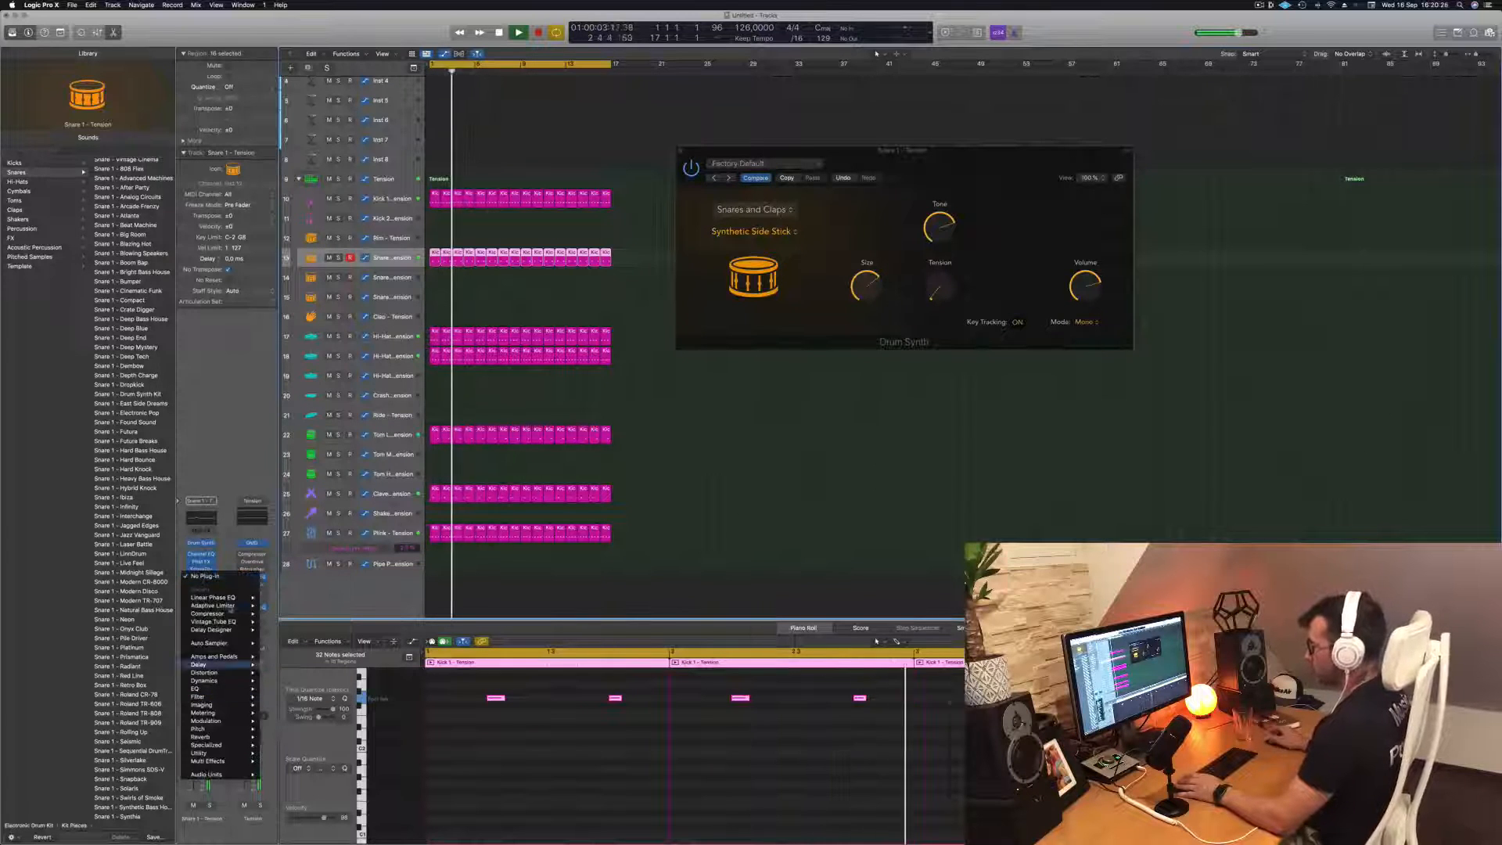
mouse_move(230, 607)
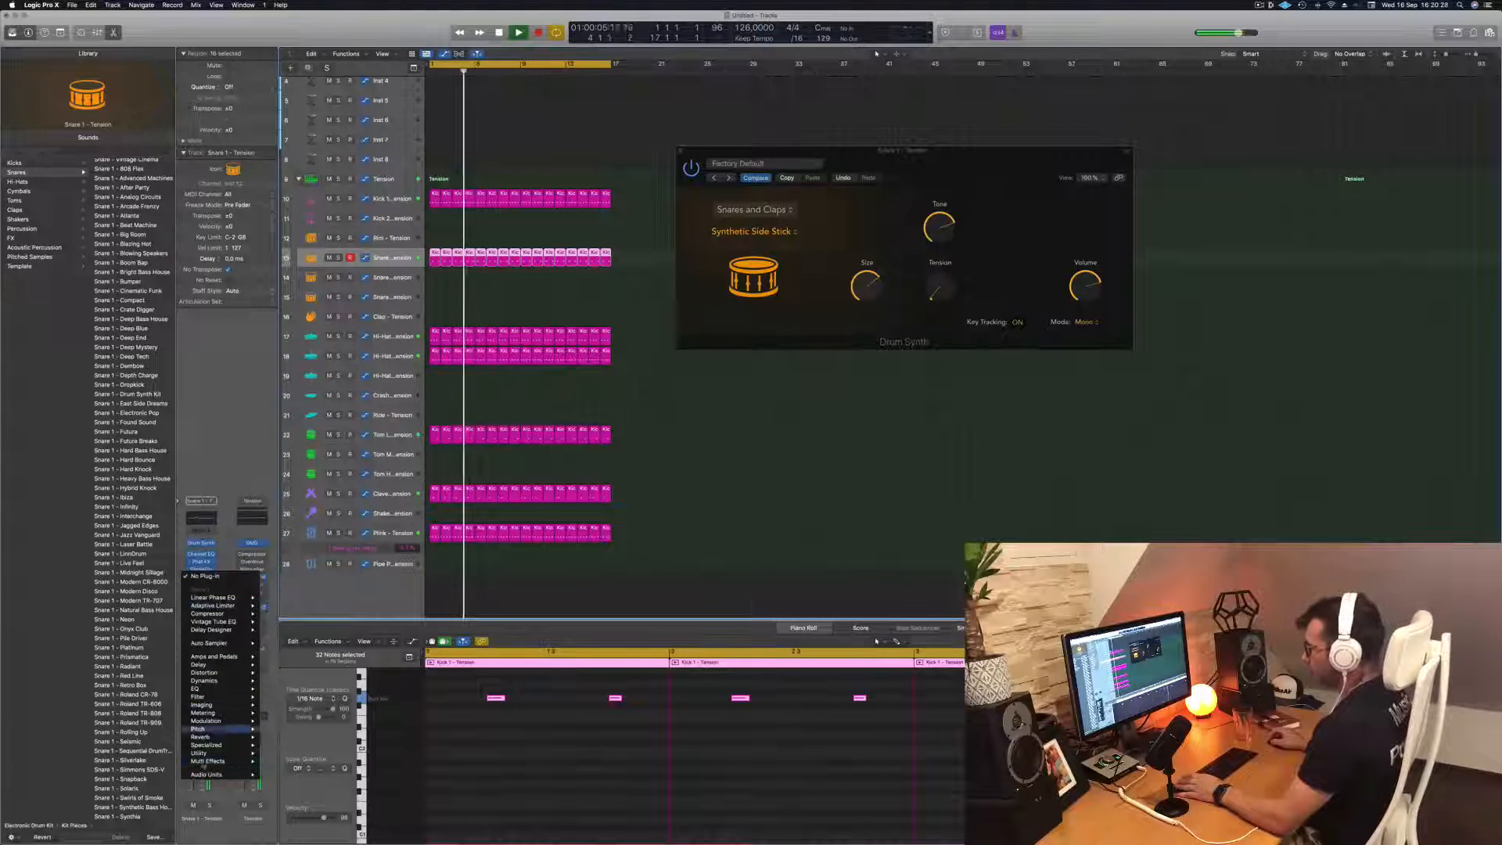
mouse_move(216, 738)
mouse_move(285, 752)
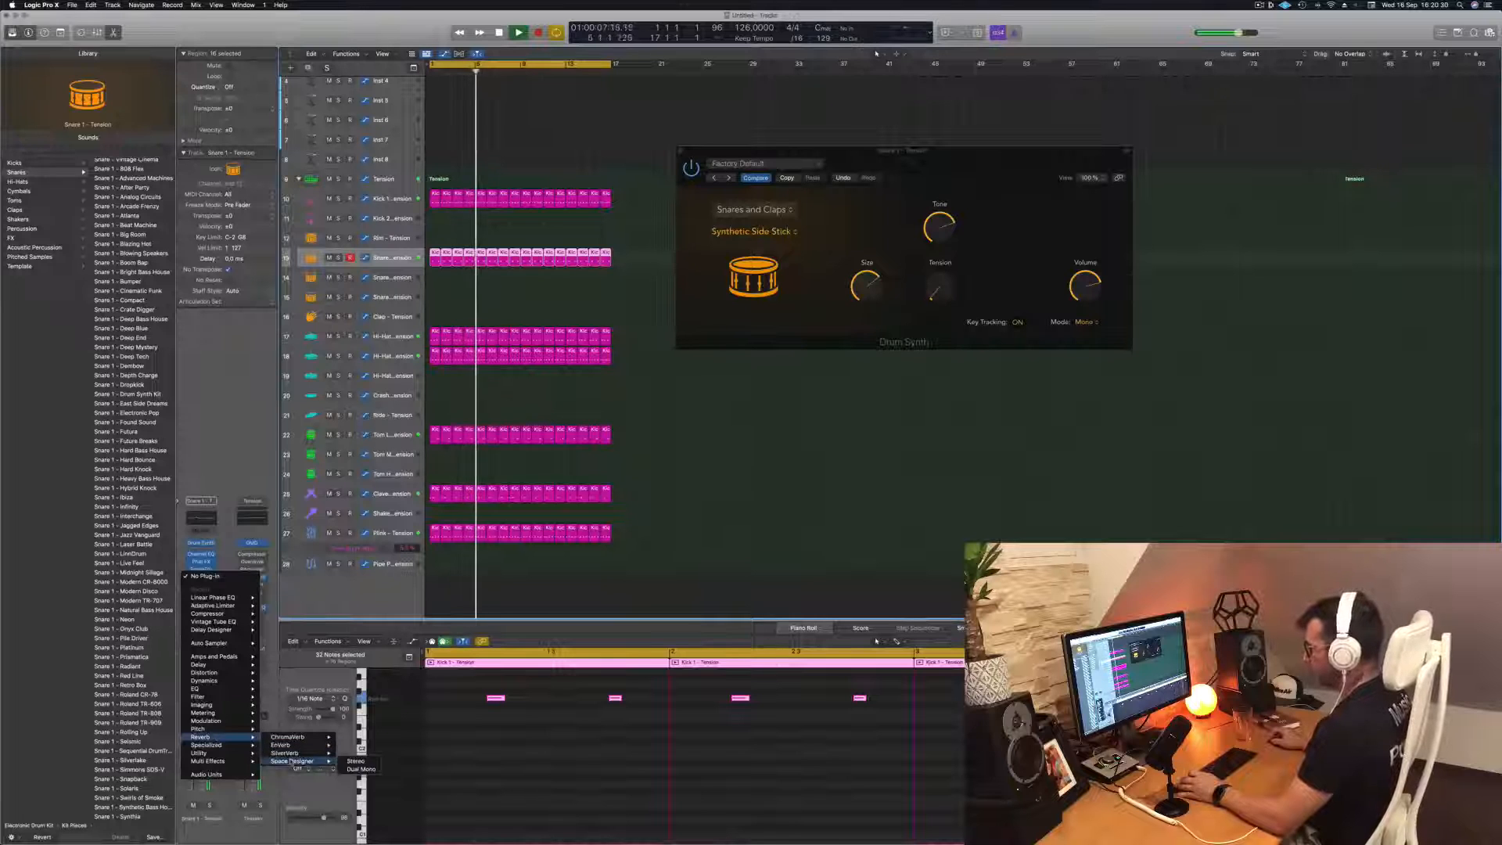
click(351, 752)
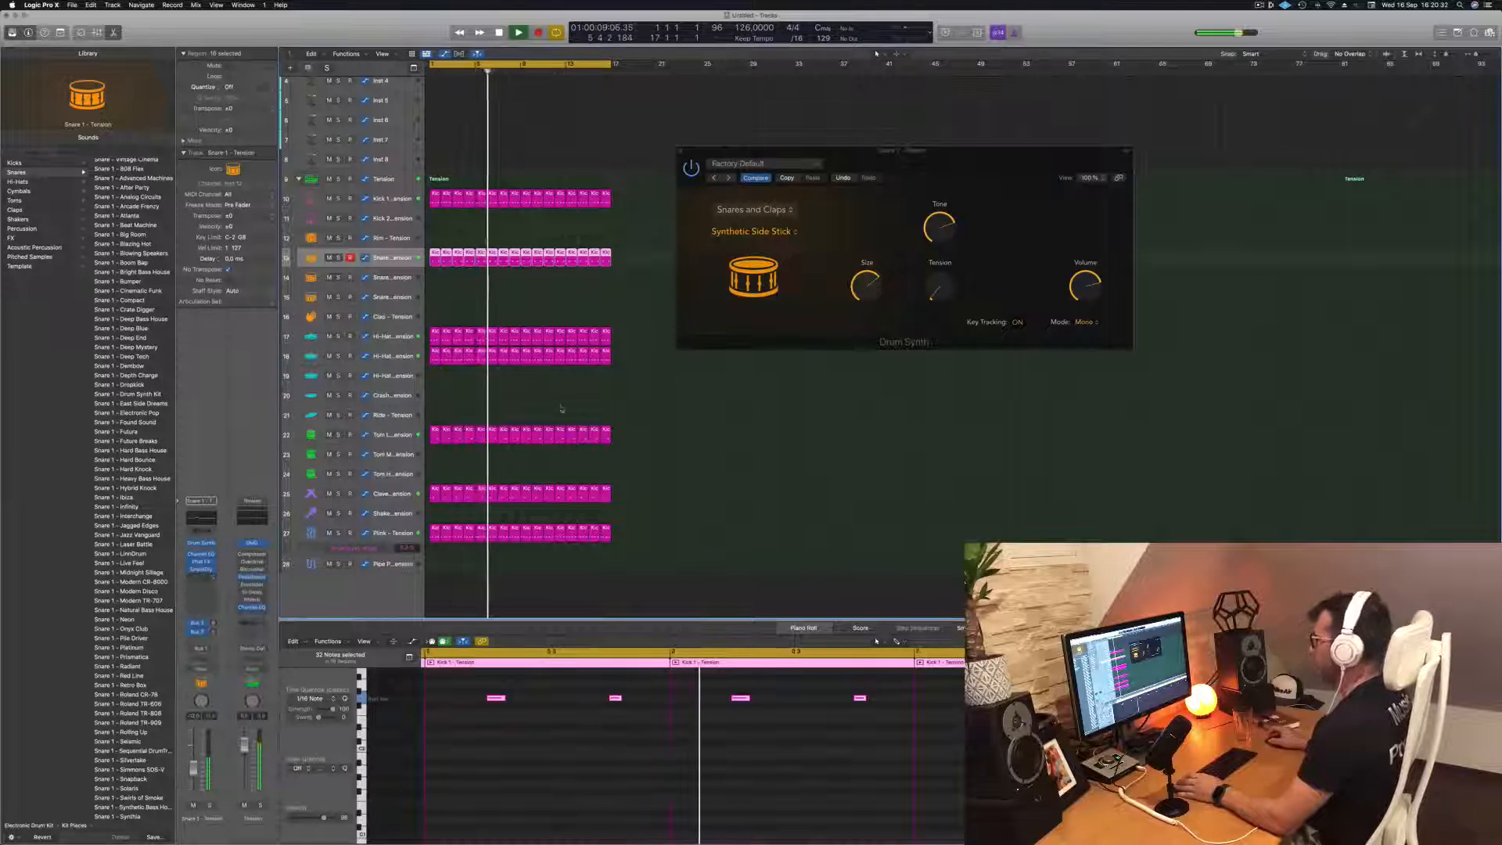
drag(832, 142, 700, 165)
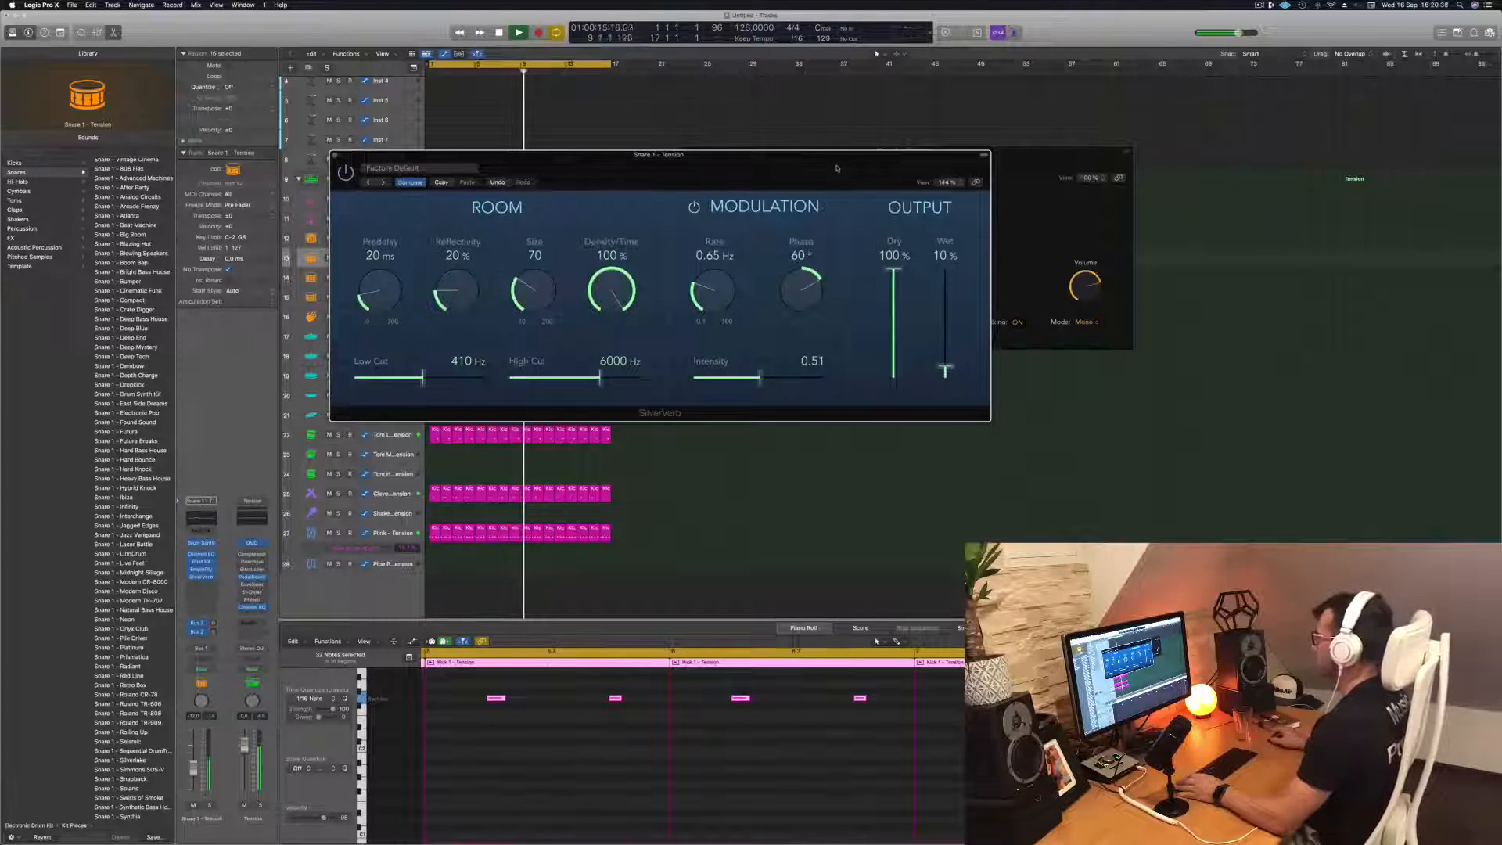
drag(836, 168, 1086, 146)
Set the snare reverb's Size to 48, Wet level to 15% and Density/Time to 29%
drag(782, 265, 781, 276)
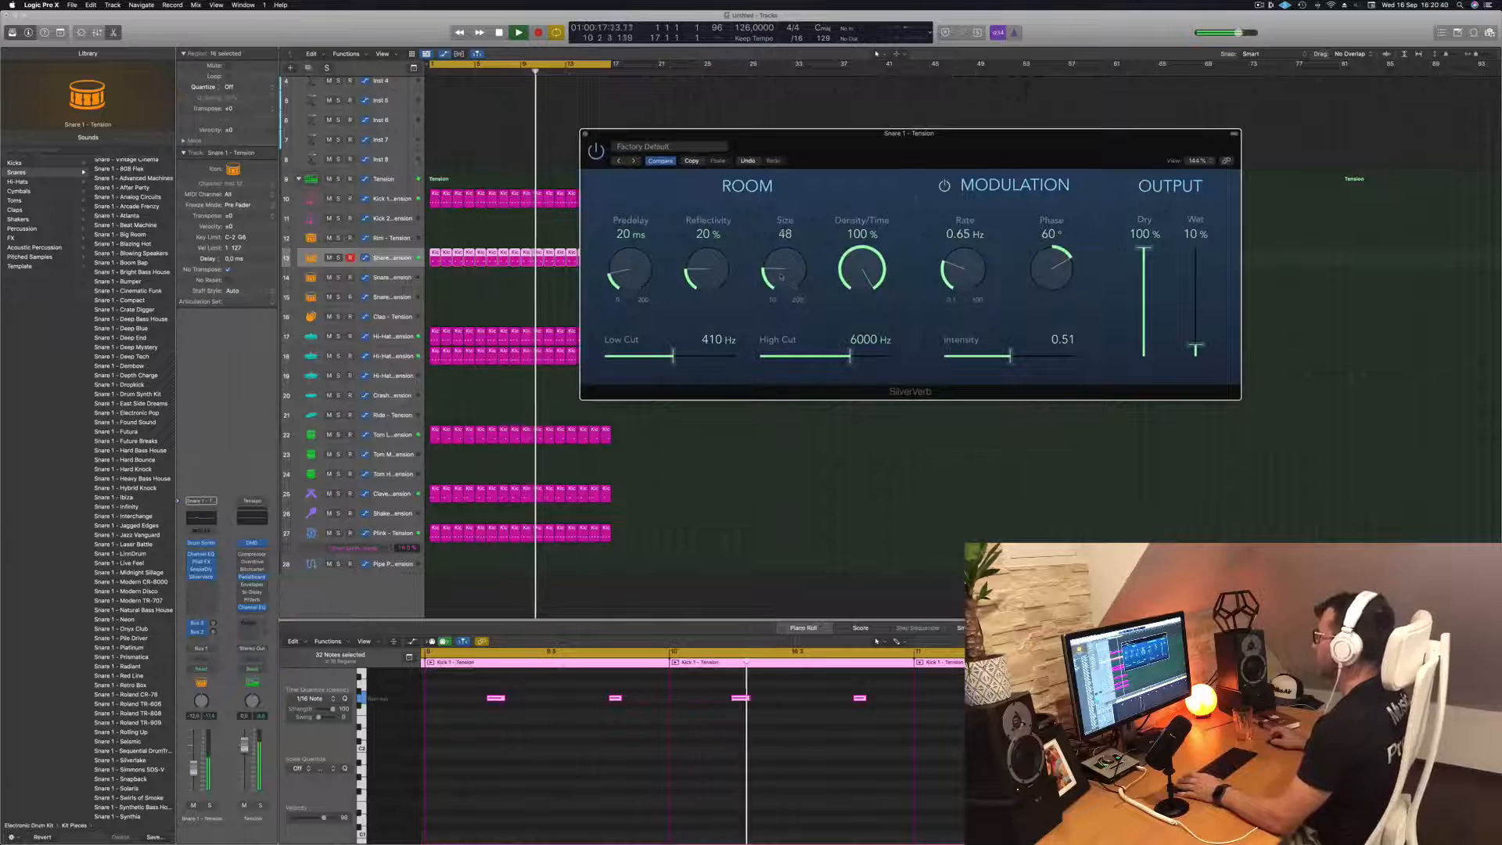
drag(1195, 349, 1195, 347)
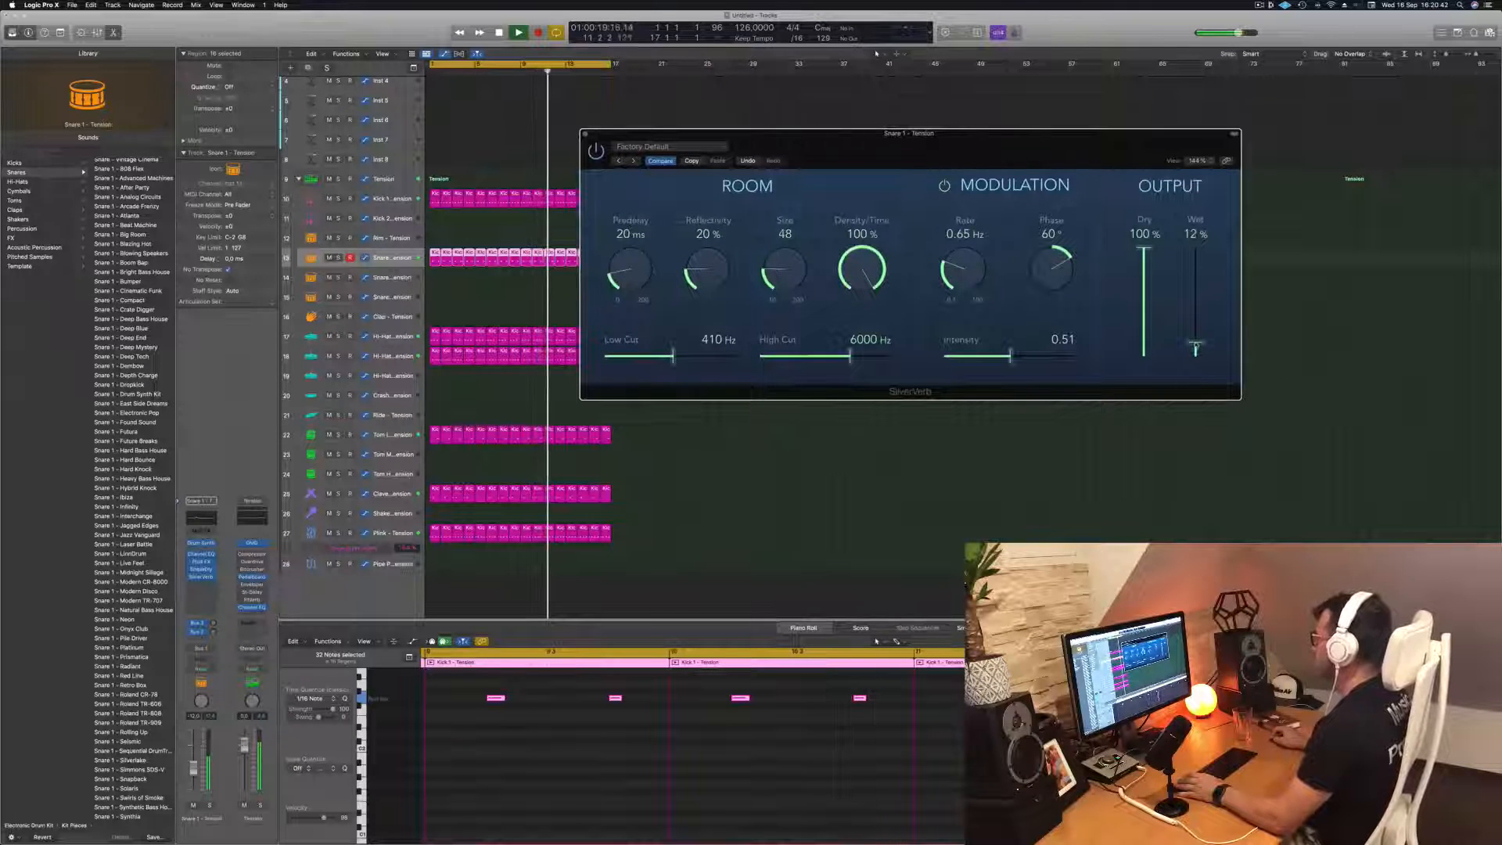
drag(856, 279, 865, 283)
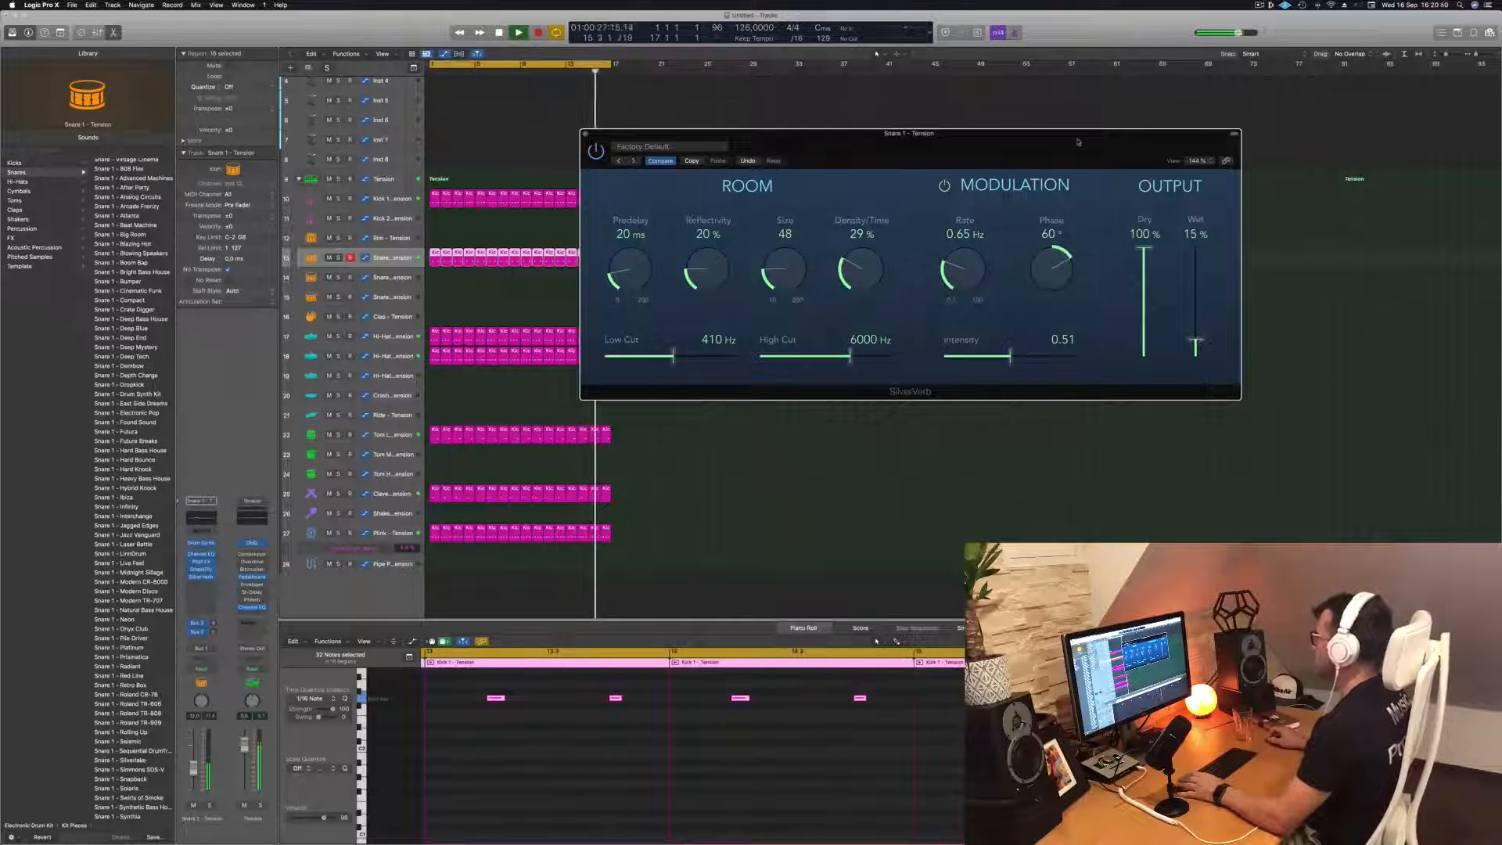
drag(1078, 142, 1091, 143)
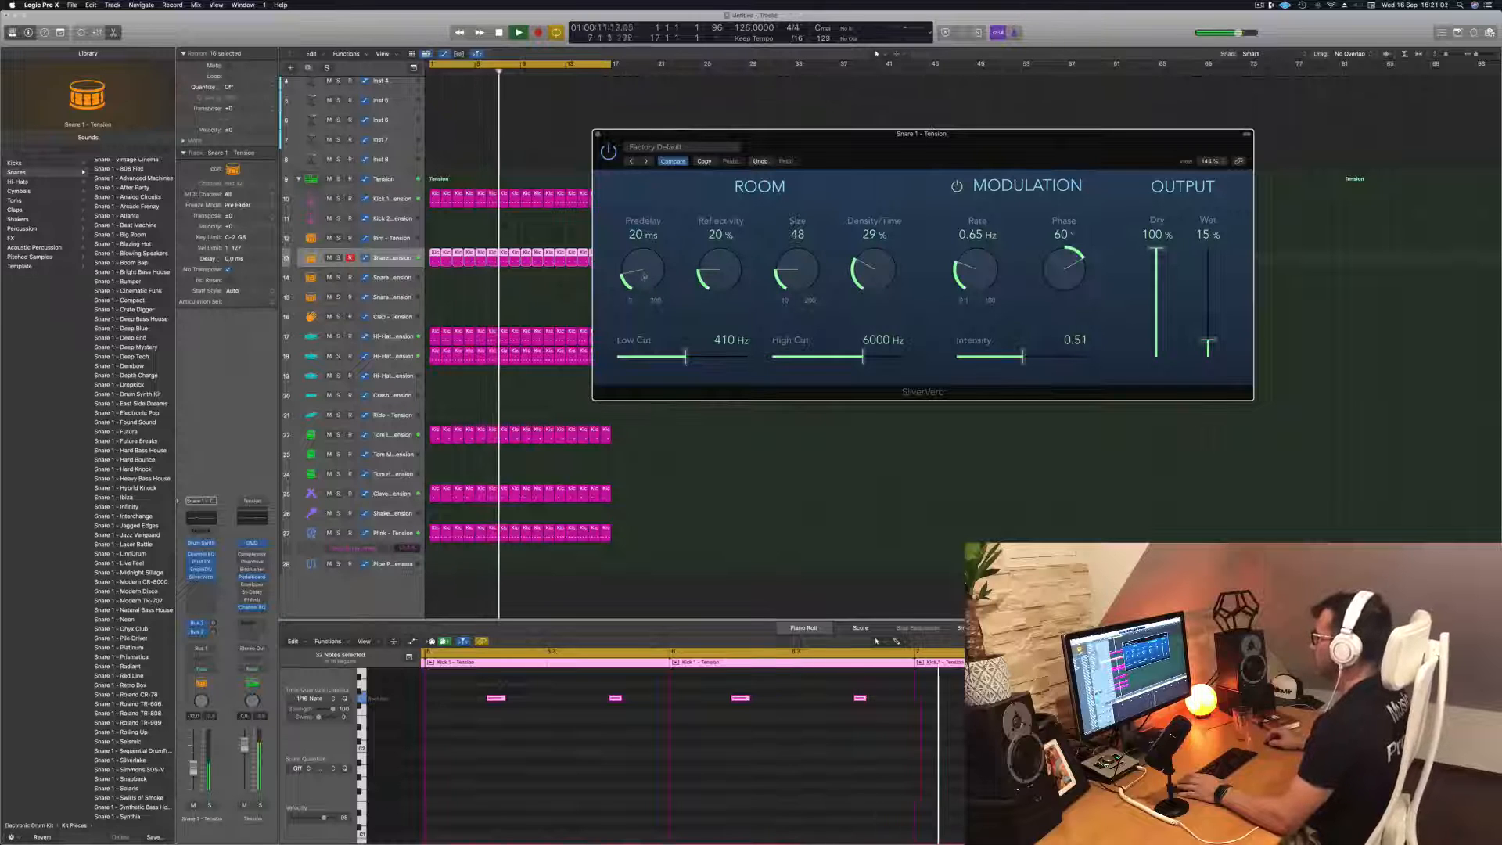
Set the snare reverb's Predelay to 13 ms, Reflectivity to 50%, Size to 26 and High Cut to 12000 Hz
drag(644, 276, 724, 255)
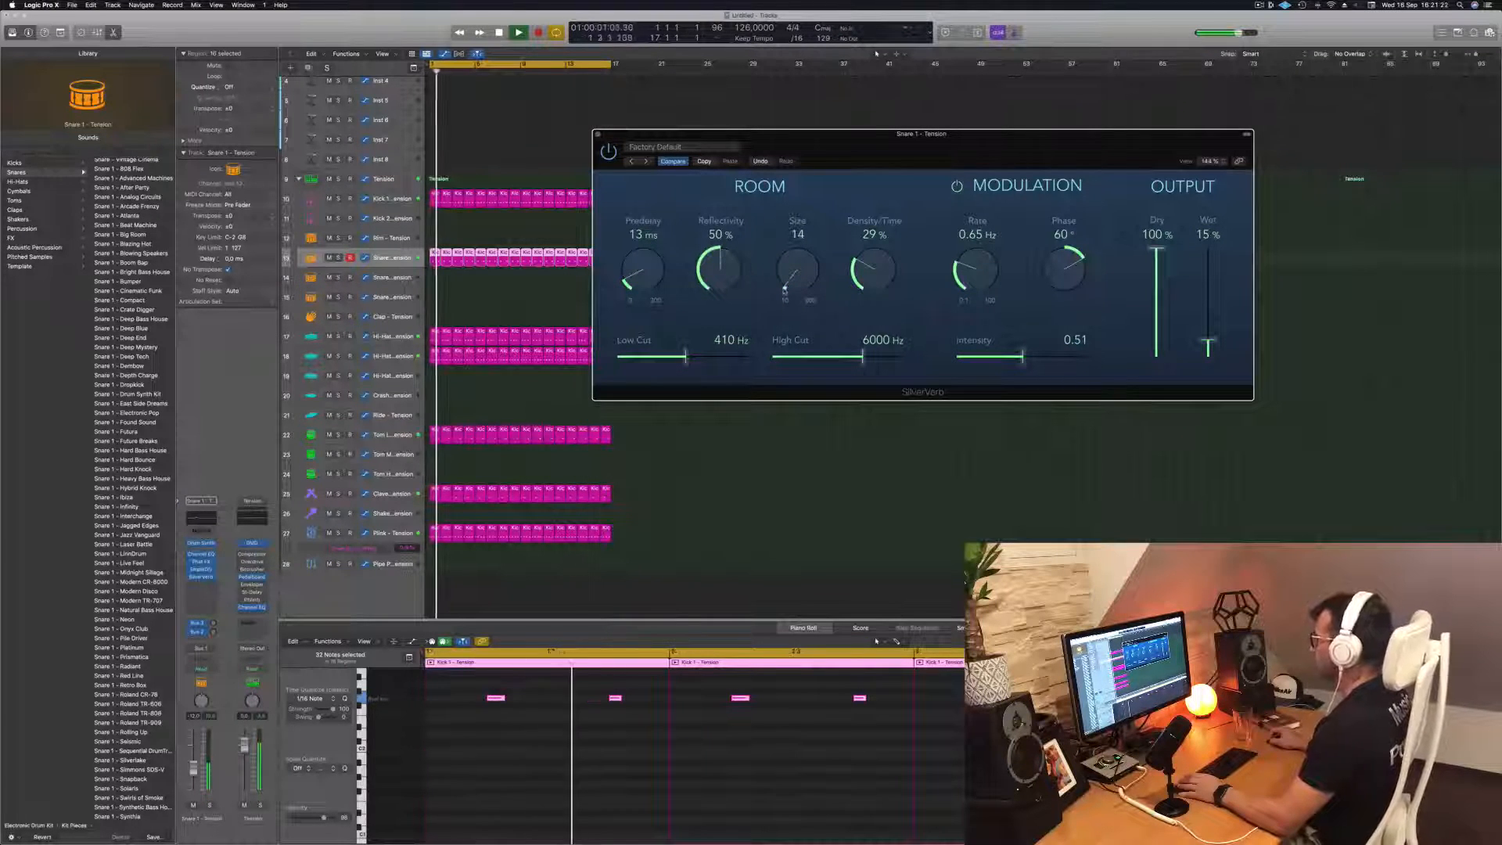
mouse_move(783, 284)
mouse_down()
mouse_move(786, 264)
mouse_move(787, 278)
mouse_up()
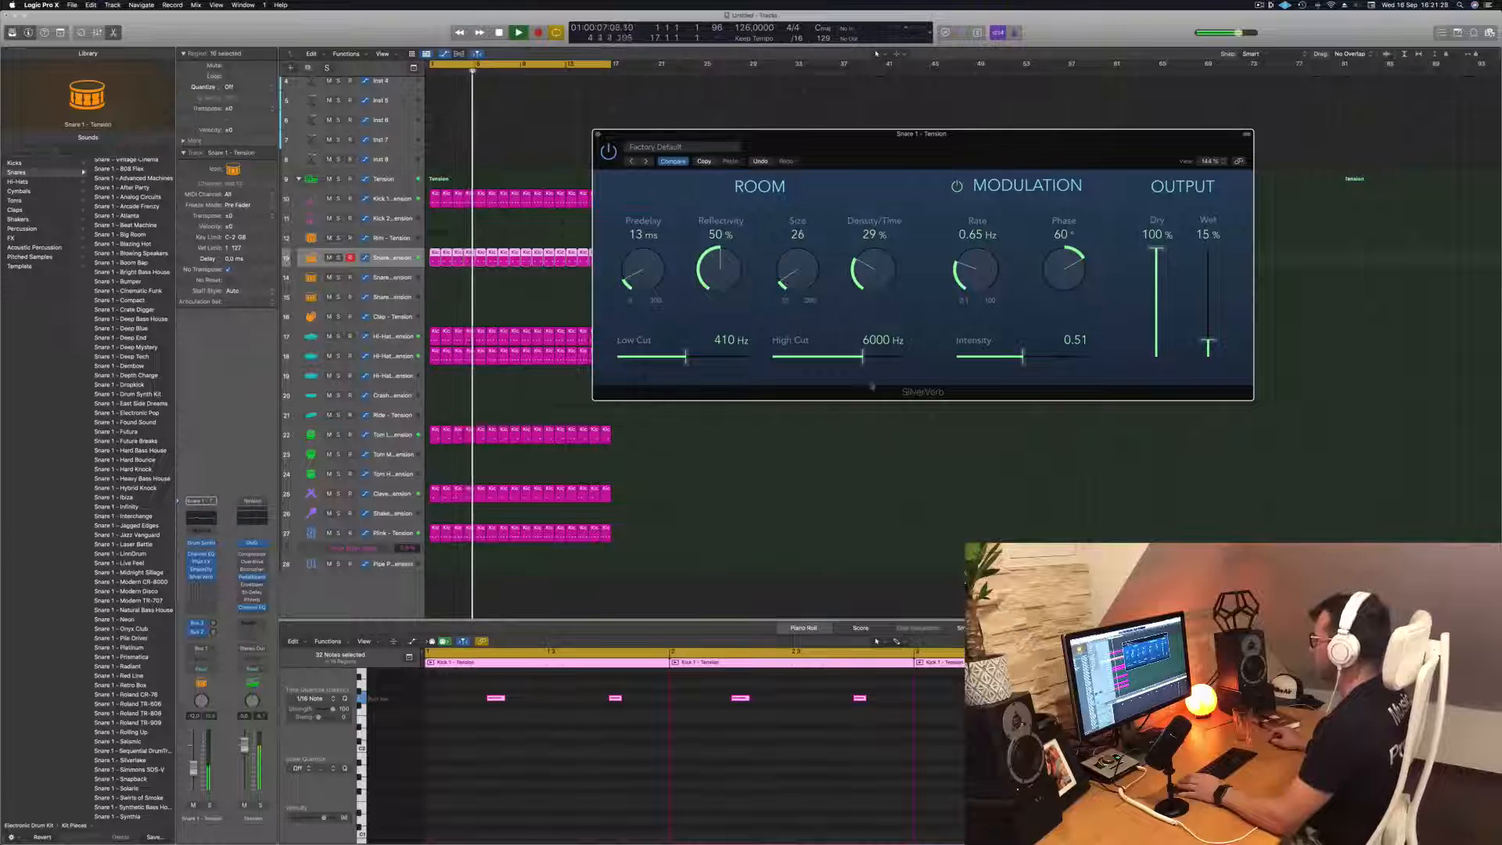
drag(863, 356, 904, 357)
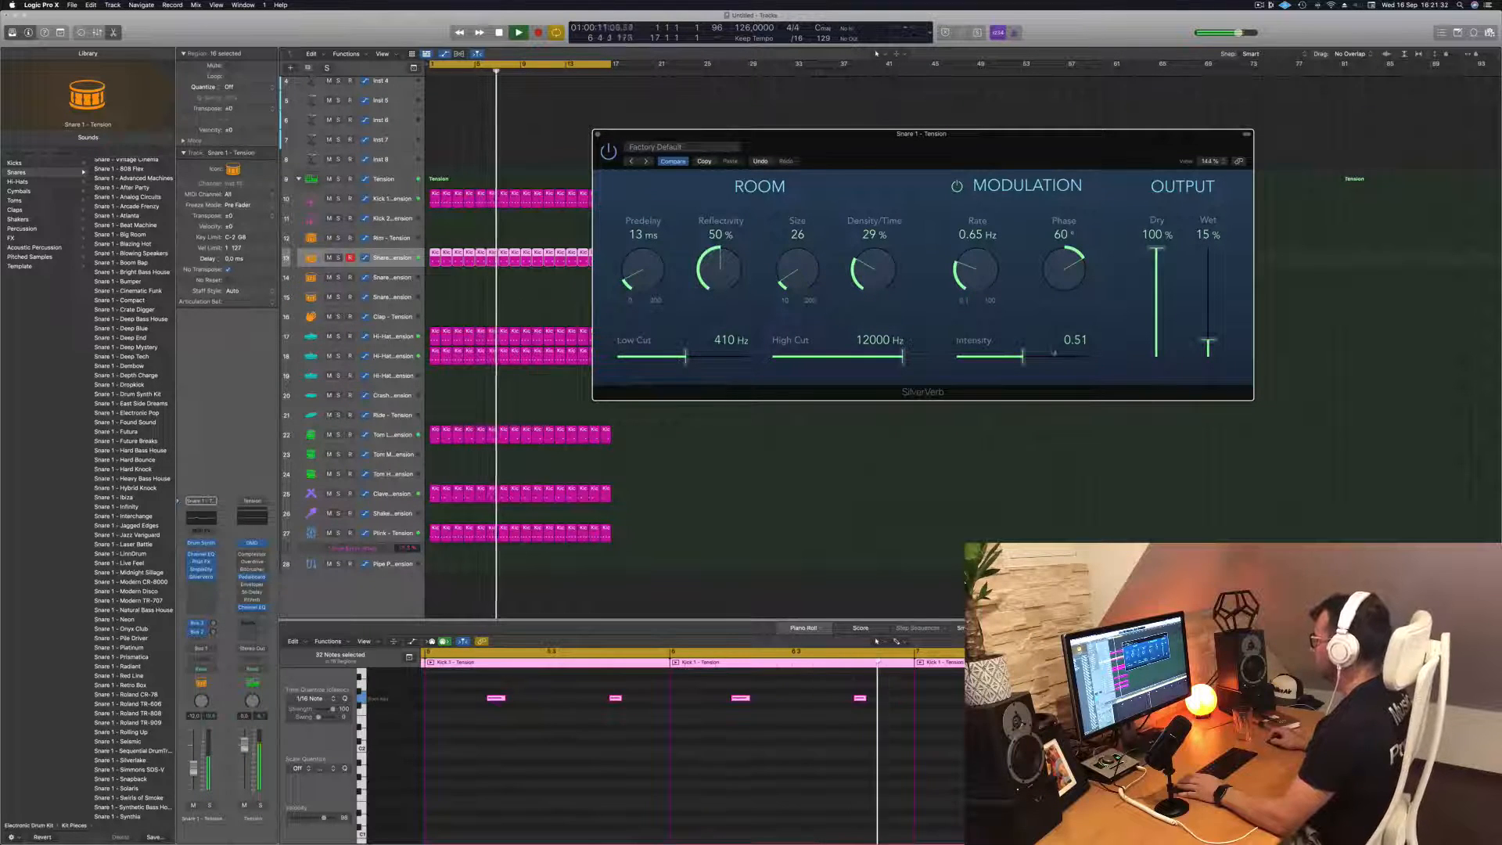
Raise the snare reverb's modulation Intensity to 1.00 and compare the sound with modulation off and on
drag(1054, 352, 1097, 361)
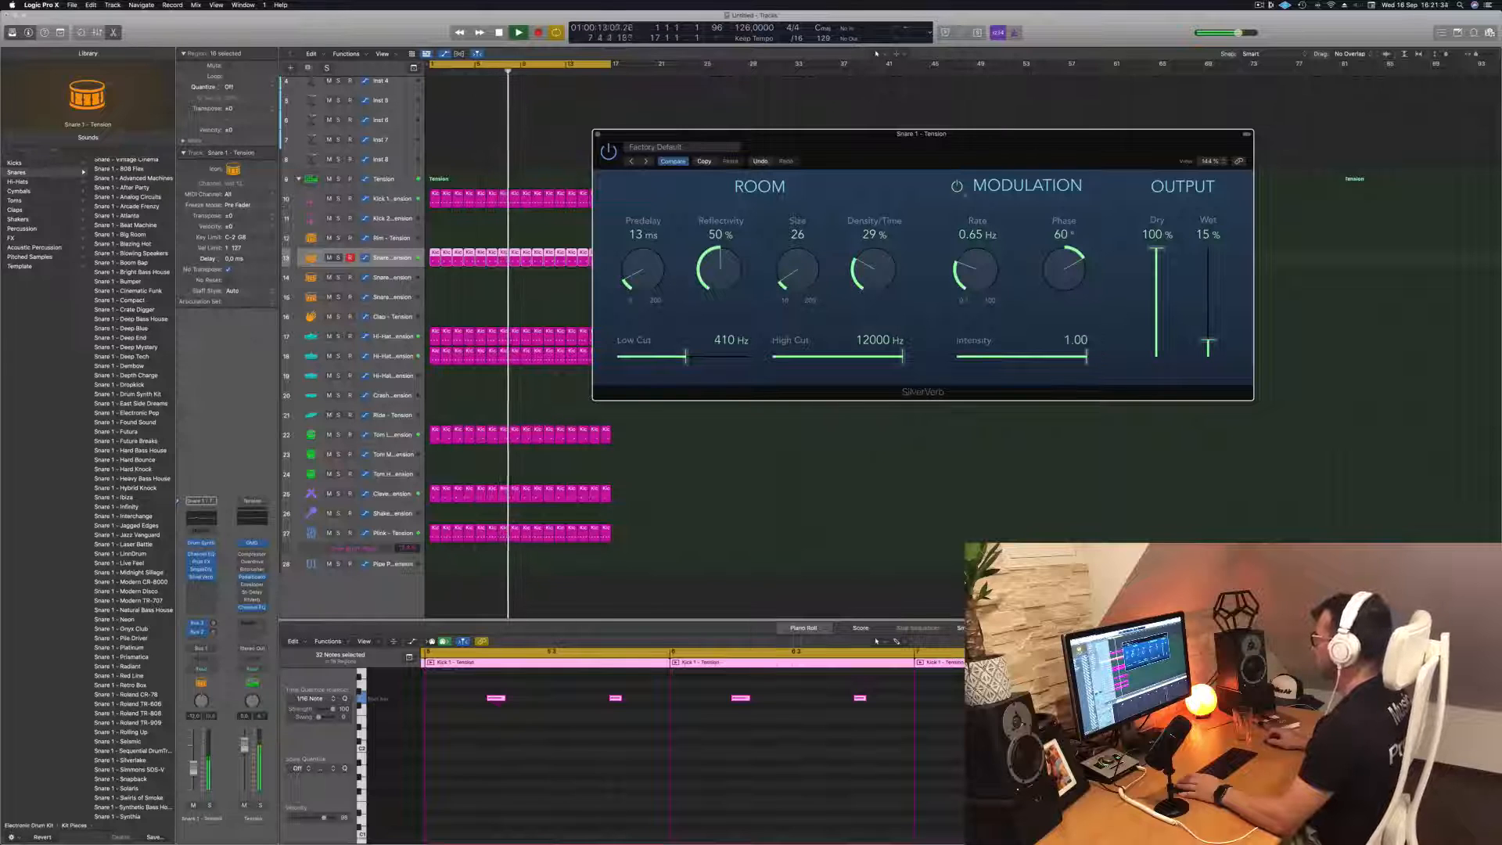
click(957, 187)
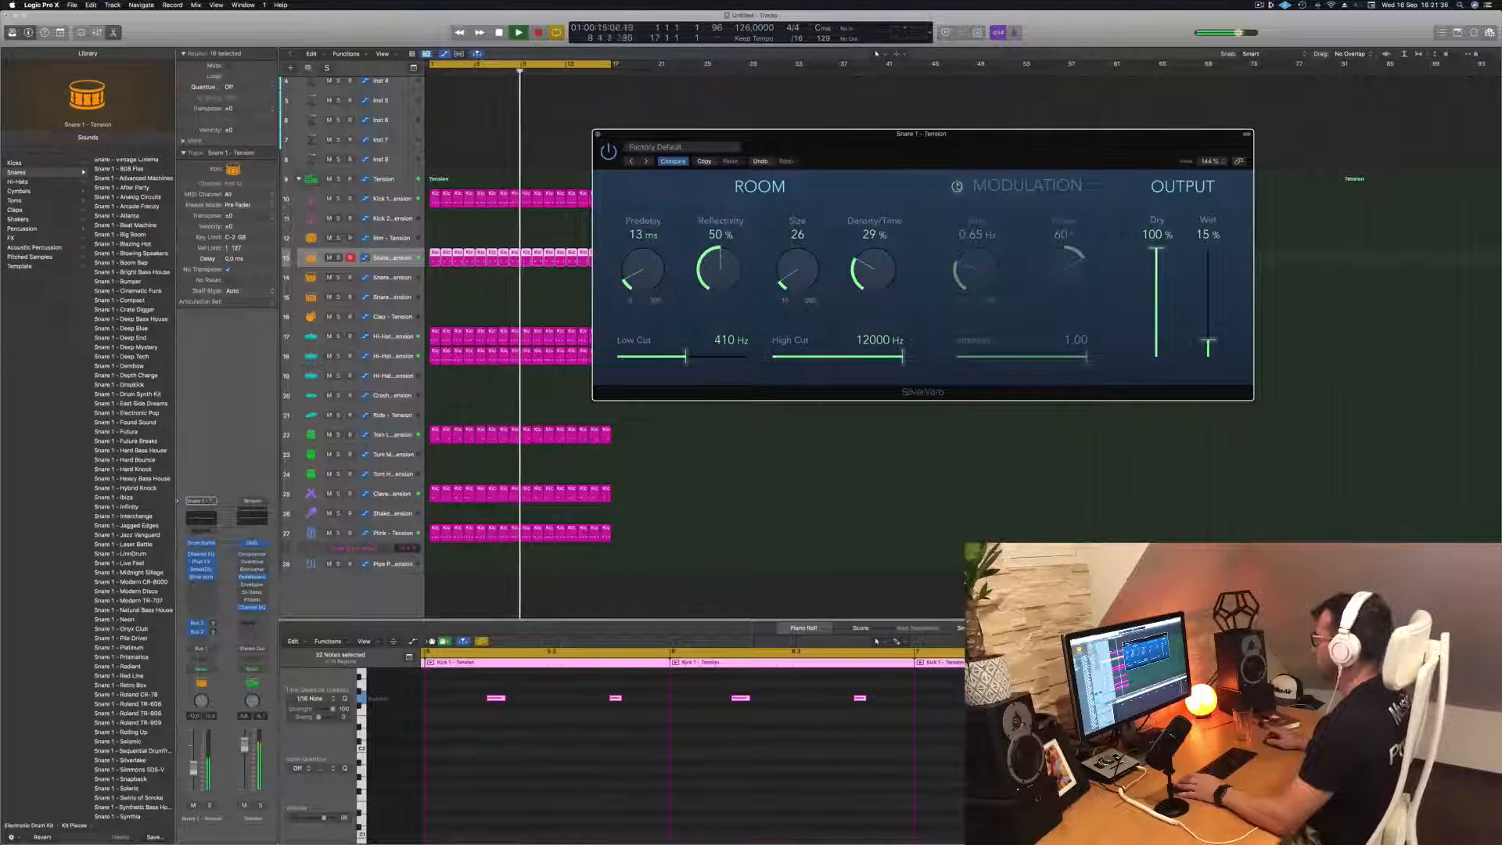
click(957, 187)
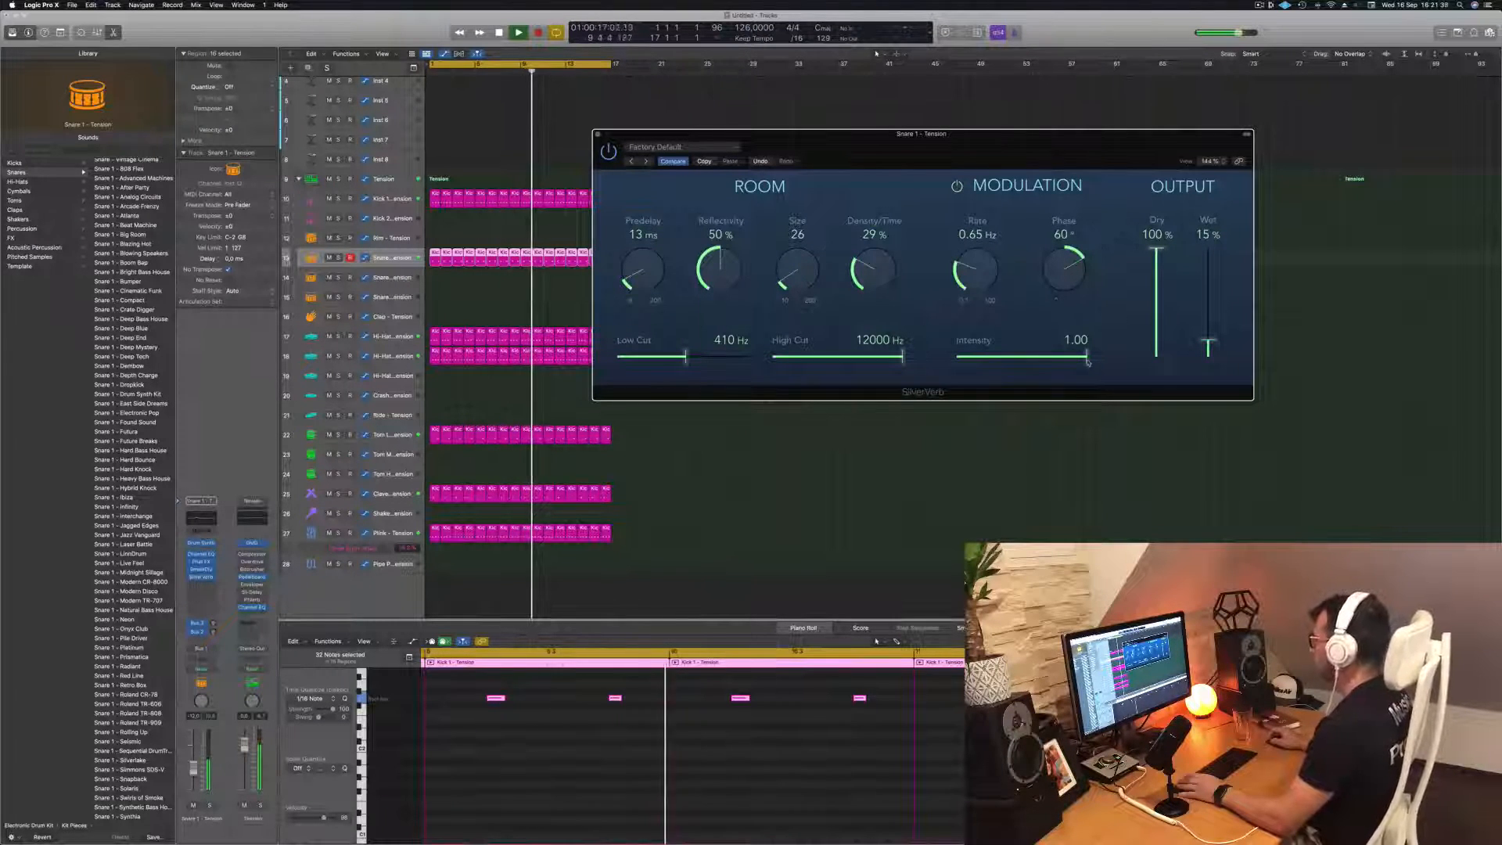
Try the snare reverb's Wet level at 18%, reduce it to 13%, and reposition the plug-in window
drag(1208, 347, 1209, 338)
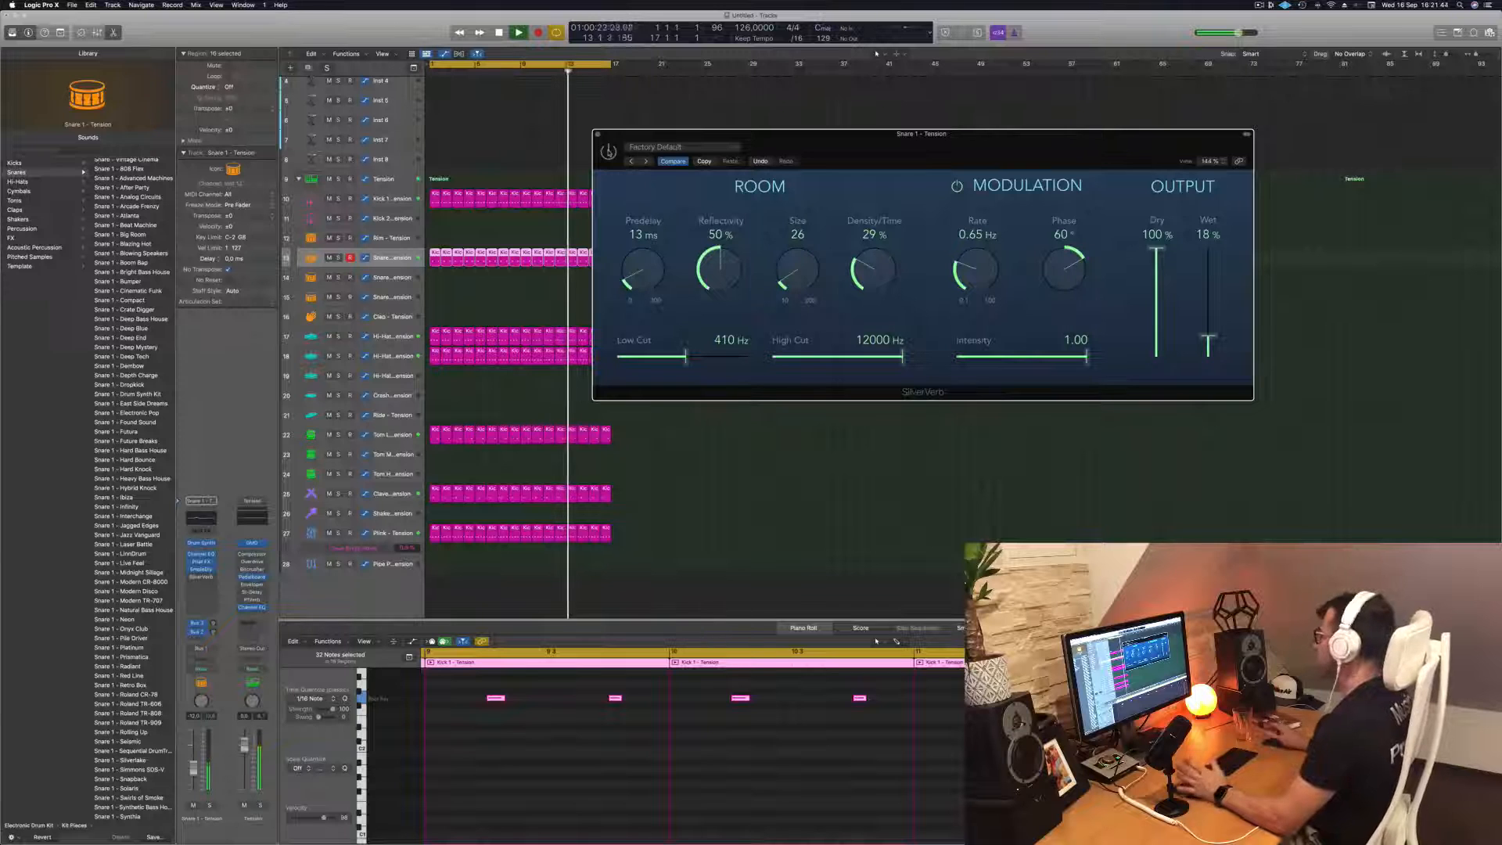
drag(841, 149, 868, 154)
mouse_move(1236, 341)
mouse_down()
mouse_move(1238, 255)
mouse_move(1235, 344)
mouse_up()
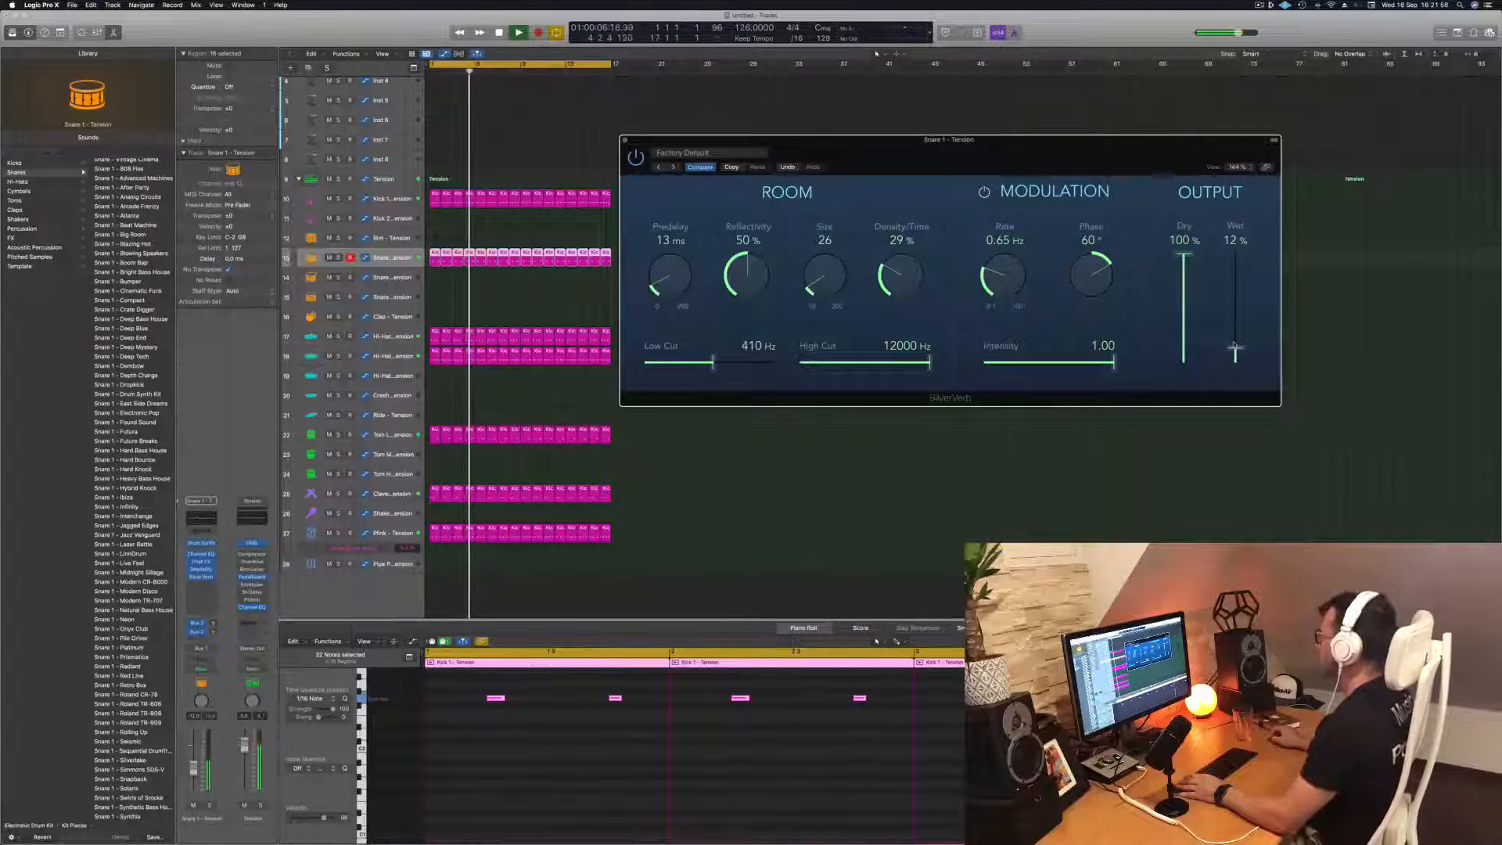
drag(964, 168, 974, 172)
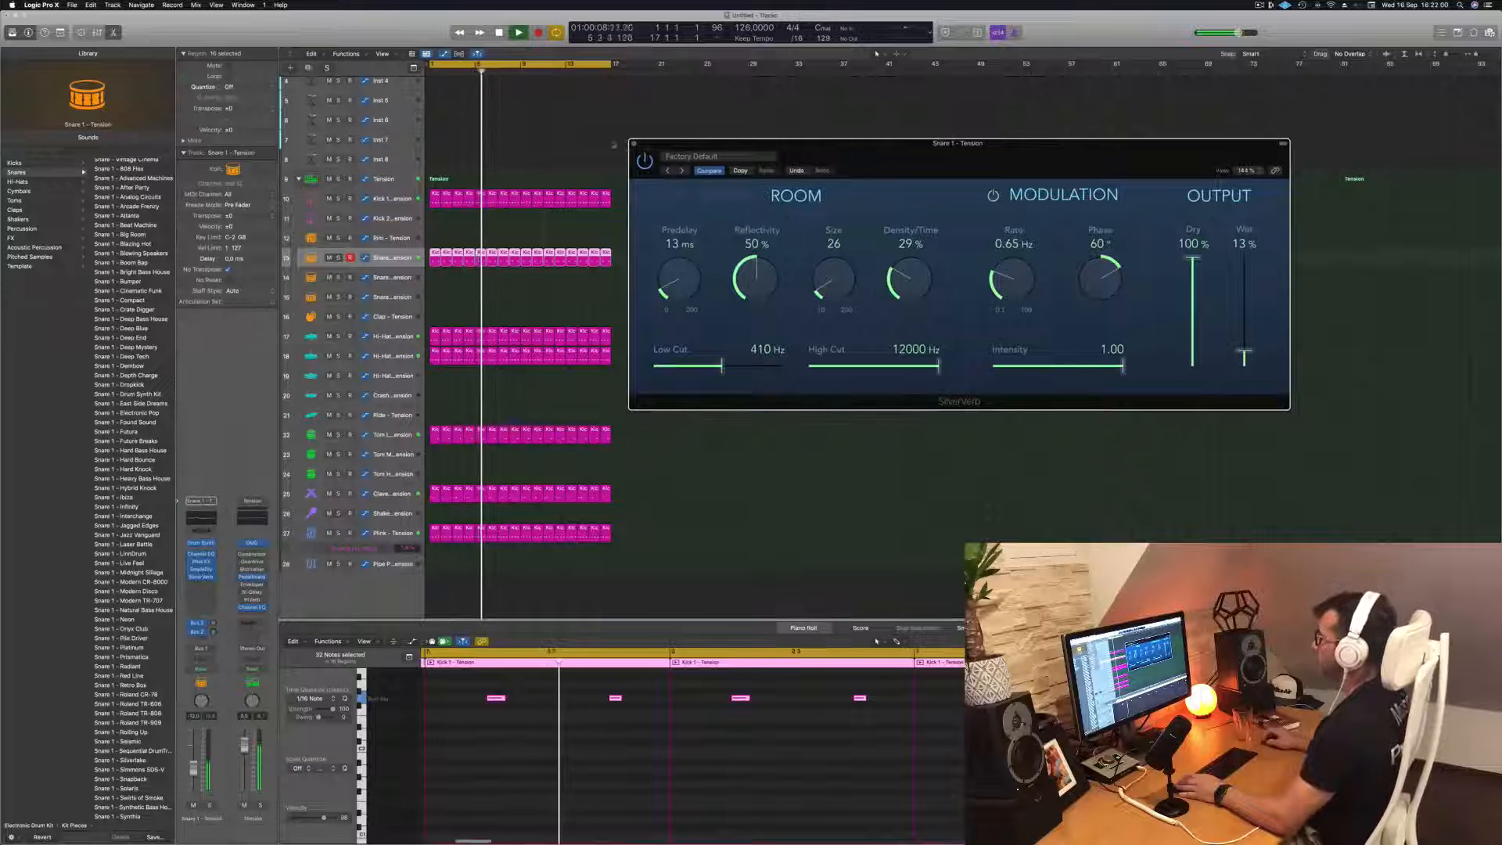
Close the snare's SilverVerb and Drum Synth windows and restart playback of the groove
click(634, 144)
key(space)
key(space)
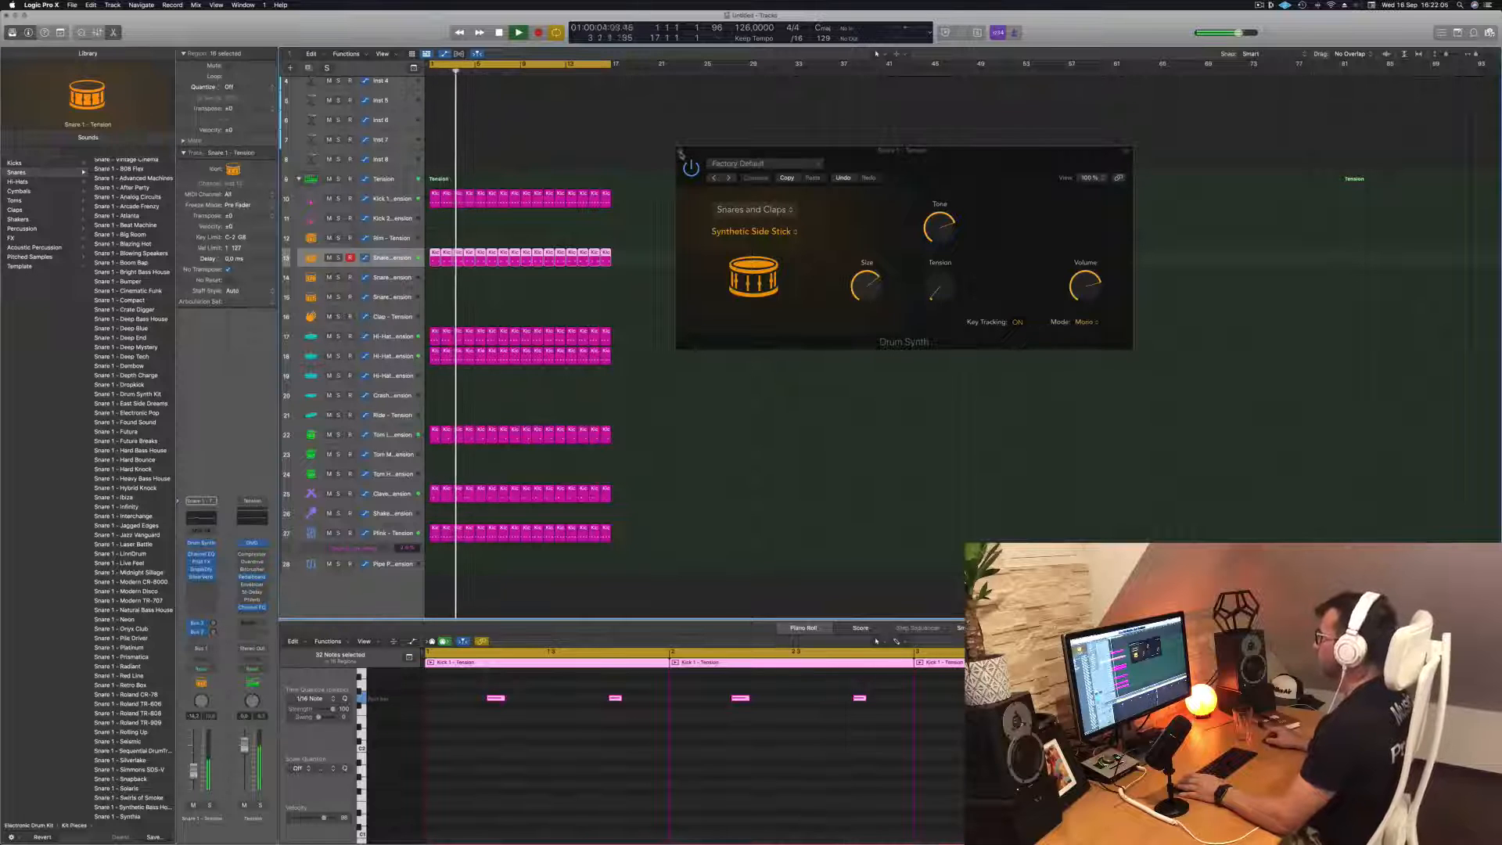
click(680, 152)
scroll(634, 164, up, 3)
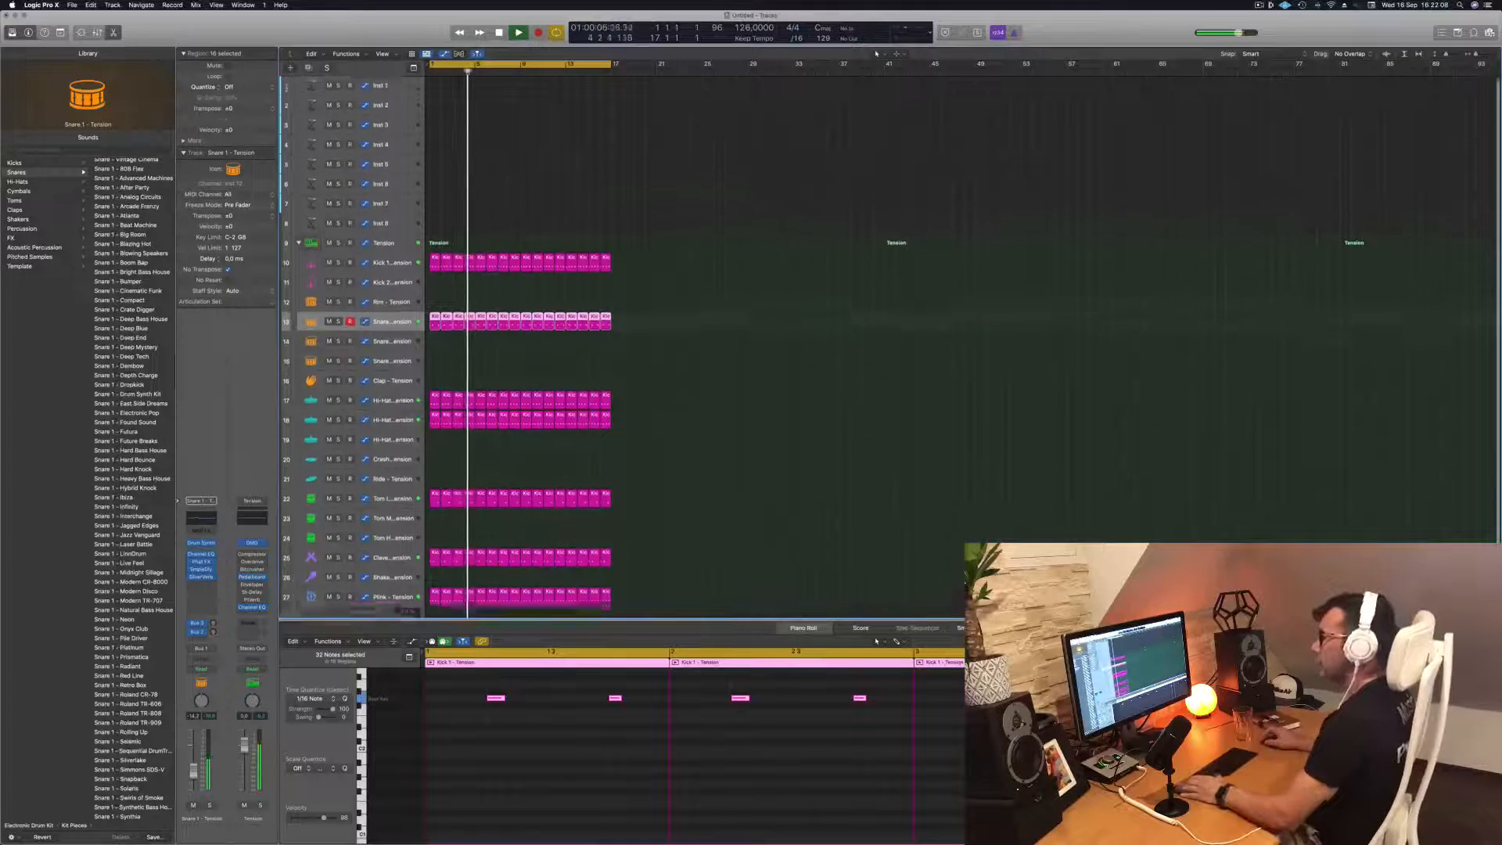
Select the Inst 1 track and load the Bass preset 1963 Semi-Acoustic Thumb in its Alchemy synth
click(376, 94)
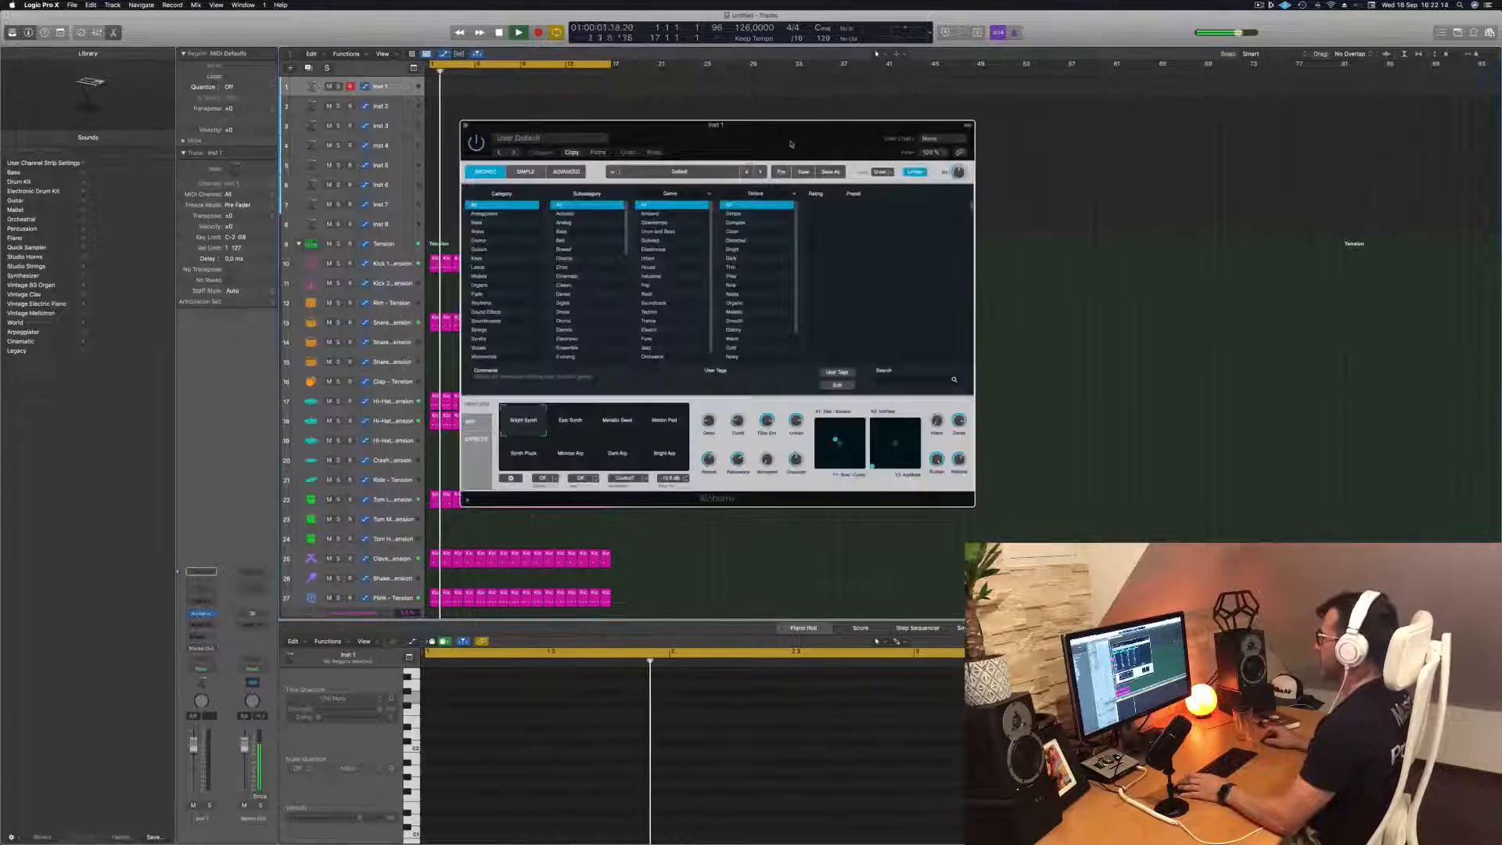
drag(755, 126, 955, 128)
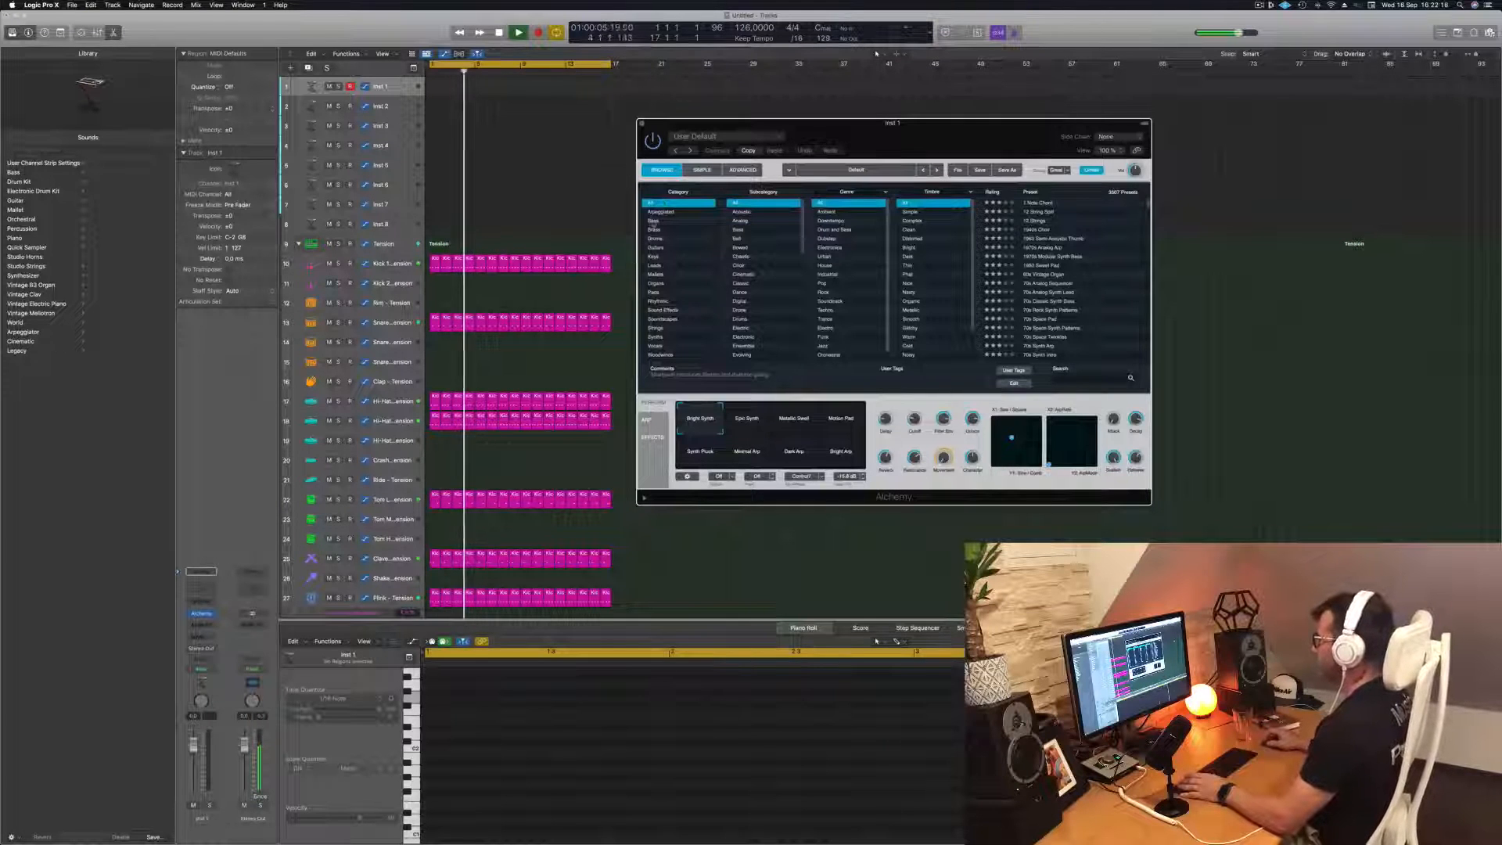
click(654, 220)
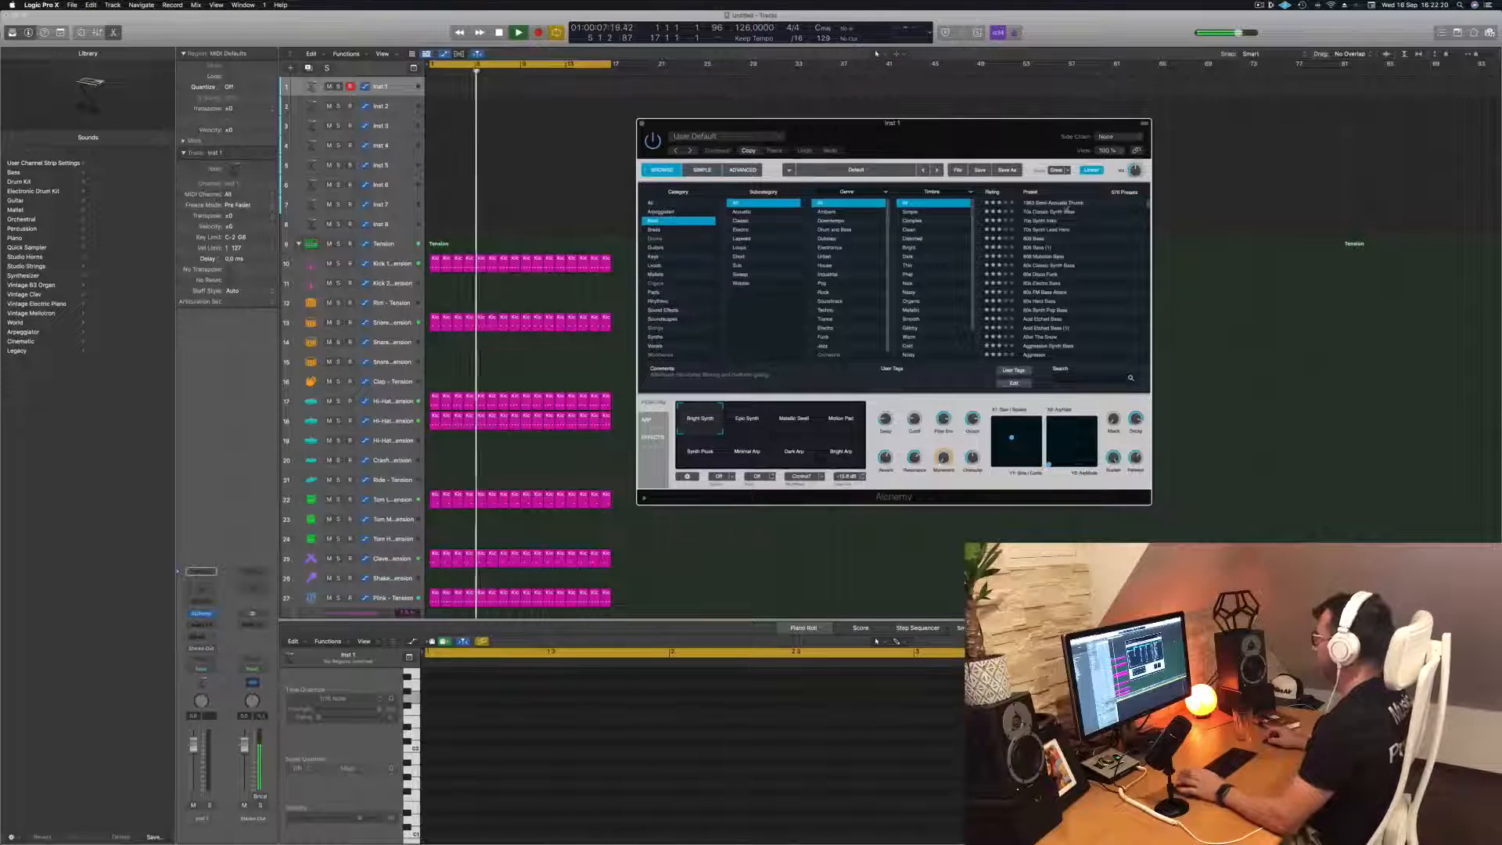
click(1053, 204)
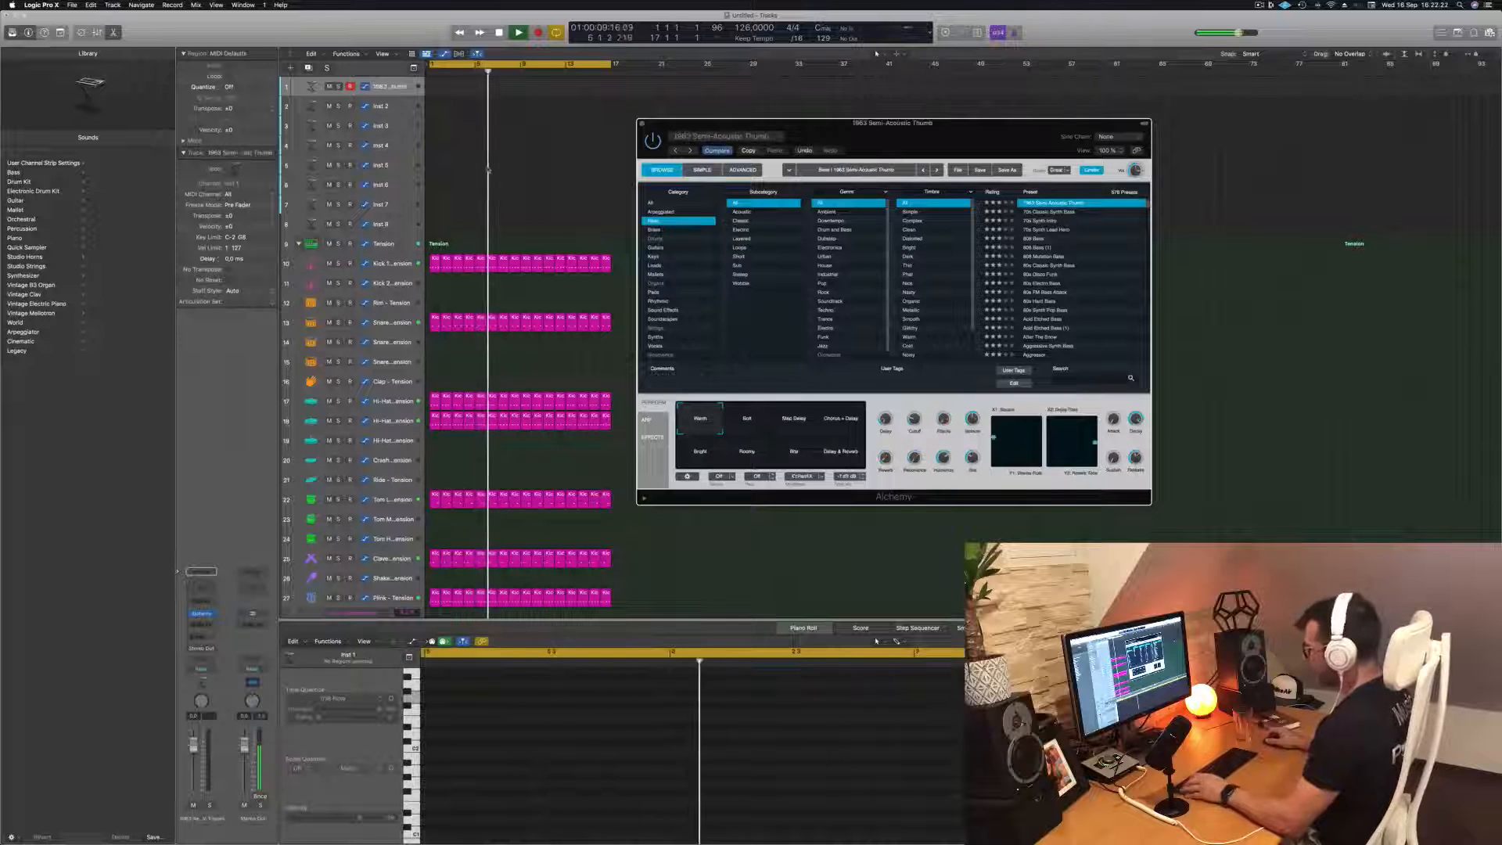
Show the Musical Typing keyboard, shift it an octave lower and try a few bass notes
key(super+k)
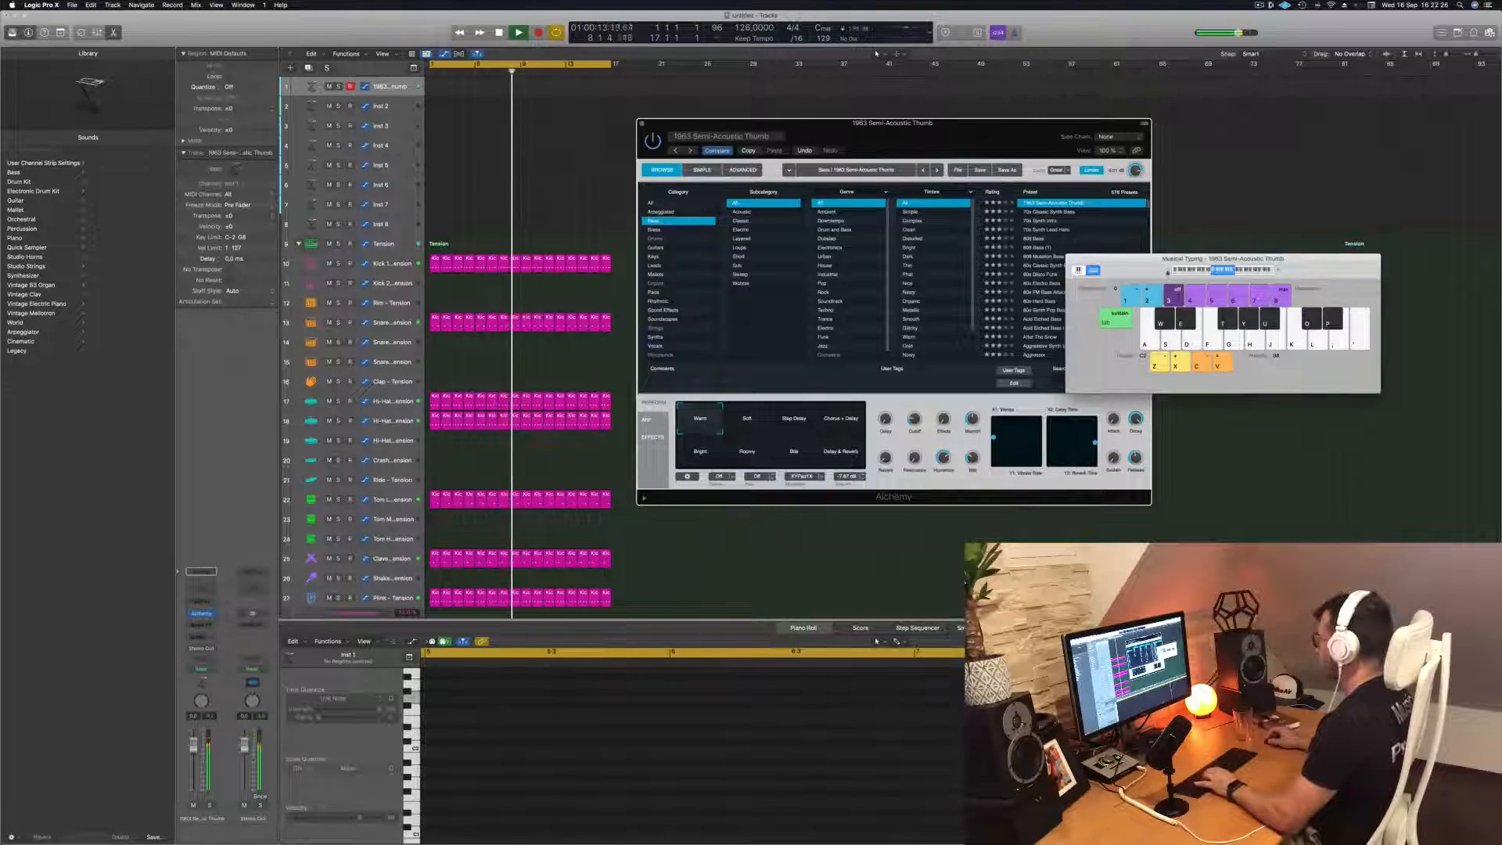
key(z)
key(f)
key(g)
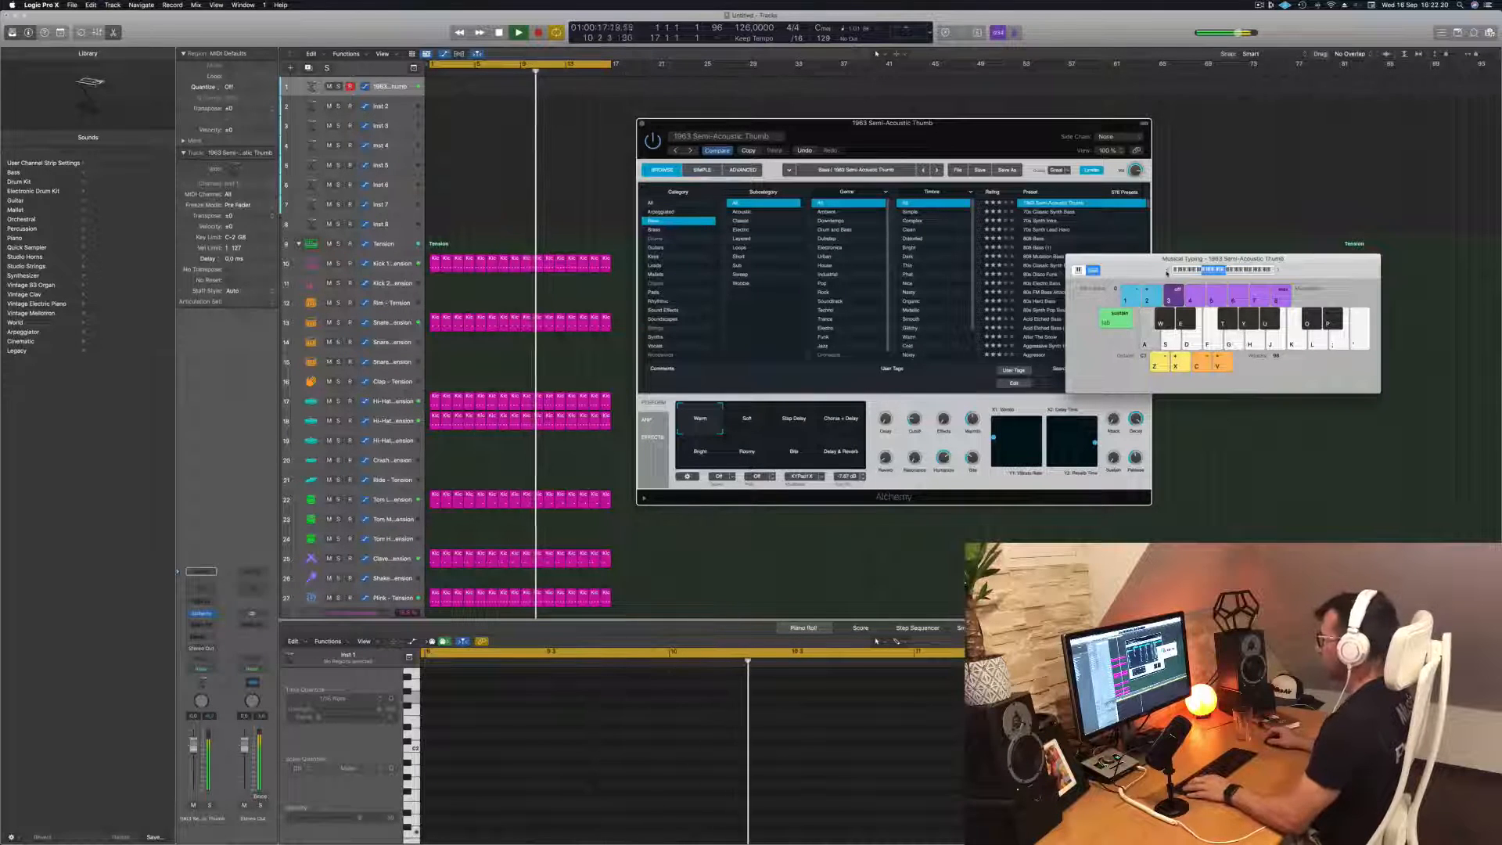
Lower the bass track's volume fader and play repeated low C notes over the groove
drag(194, 743, 193, 763)
key(a)
key(a)
key(a)
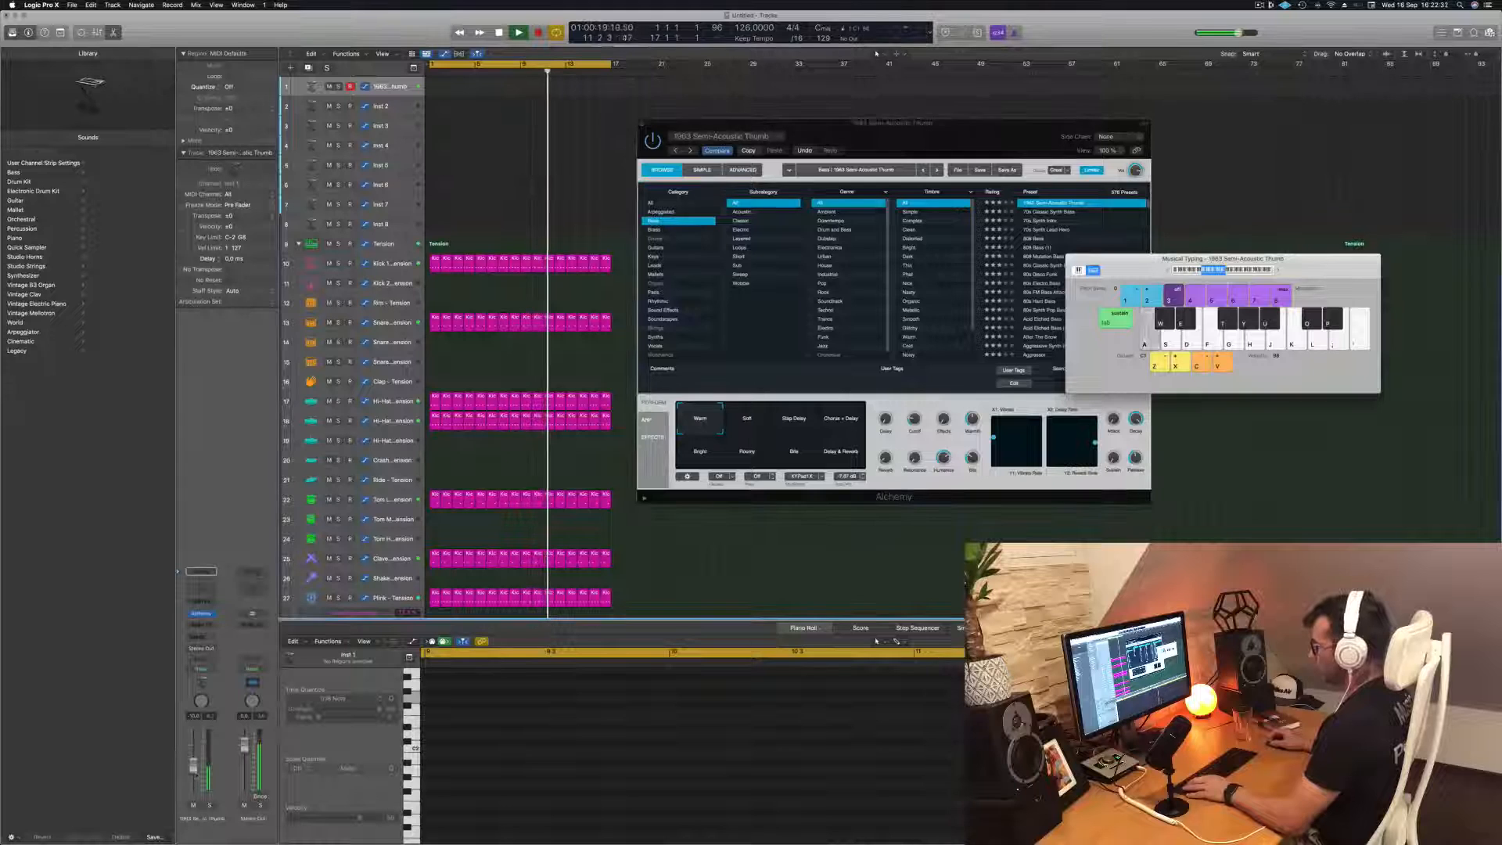
key(a)
key(a)
key(a)
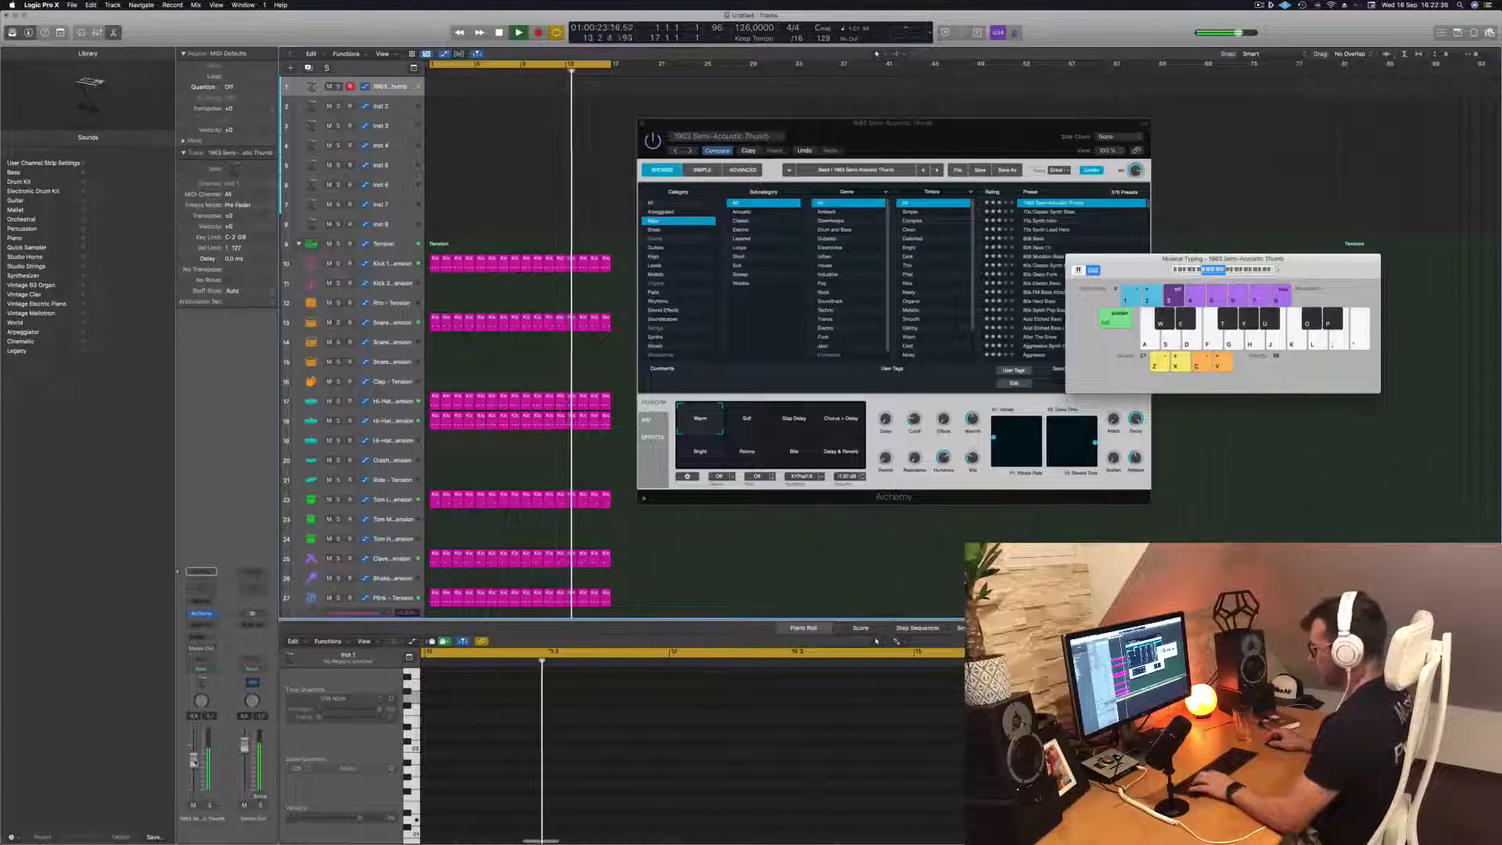
Audition a bass phrase on the upper C, D and E notes over the looping groove
key(k)
key(k)
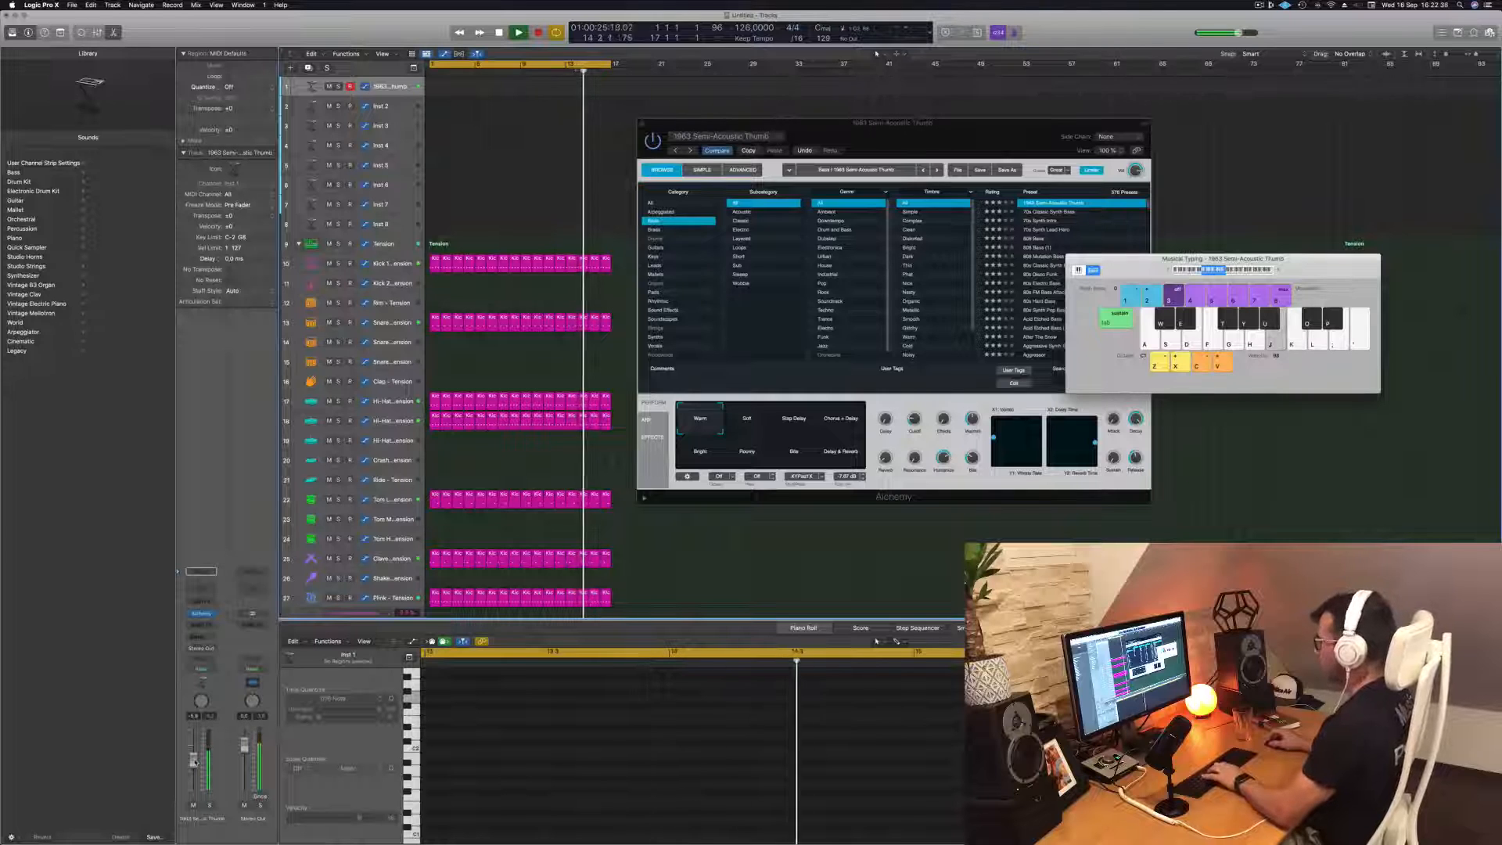
key(l)
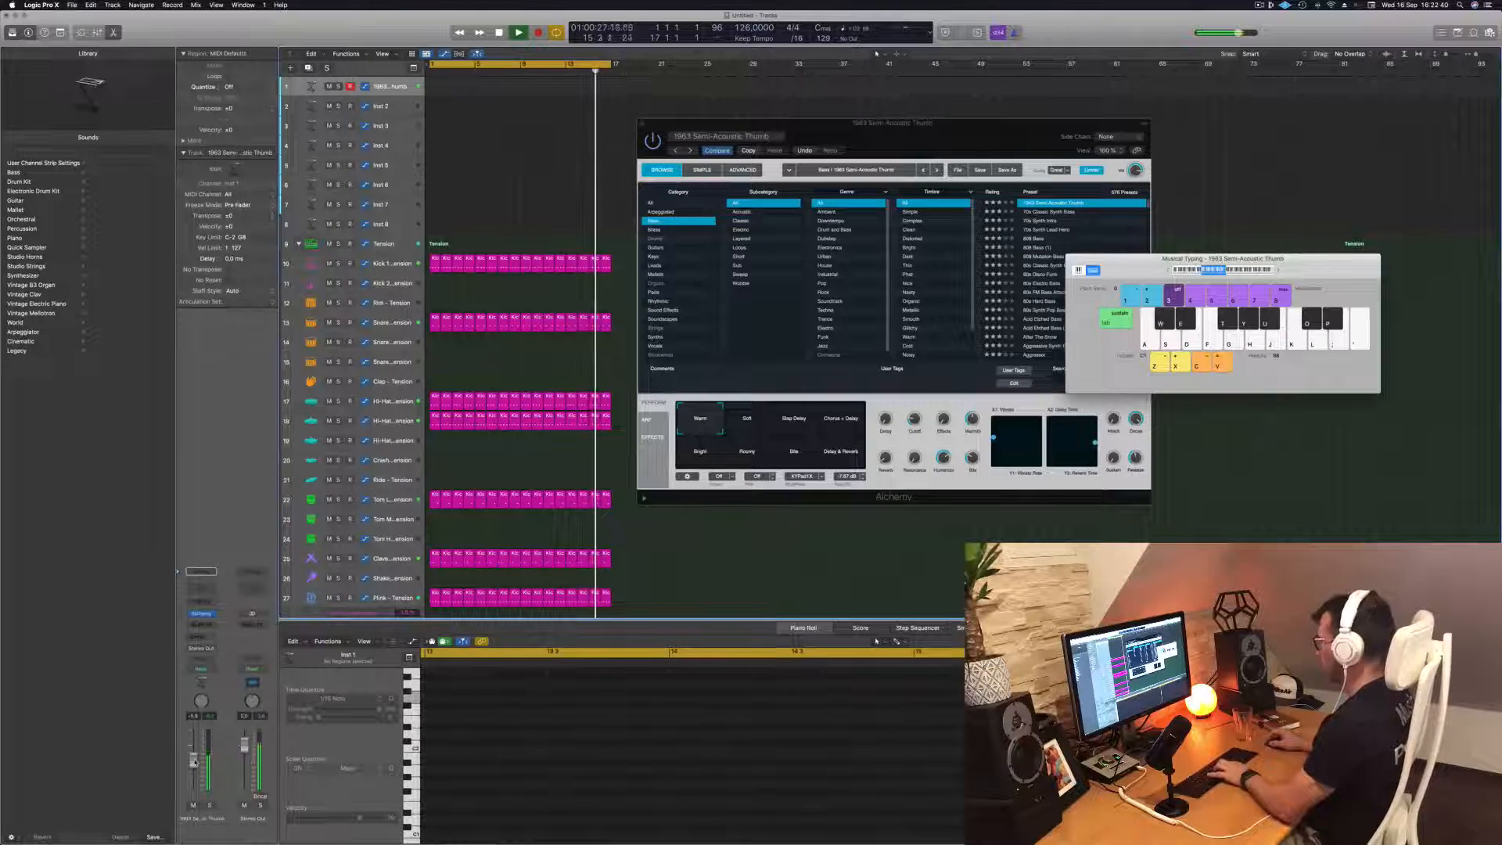
key(semicolon)
key(l)
key(k)
key(k)
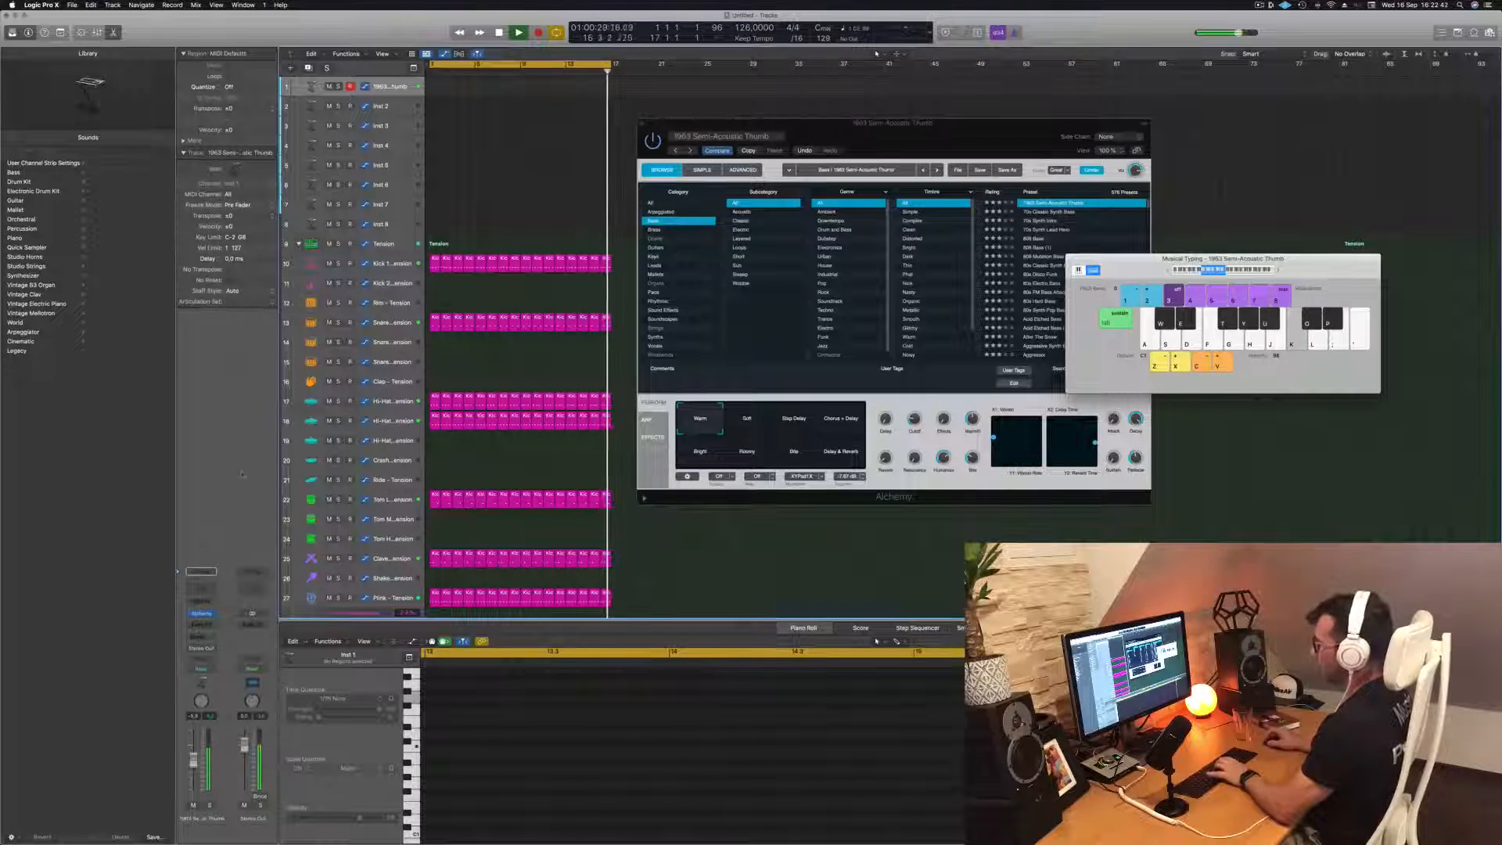
key(l)
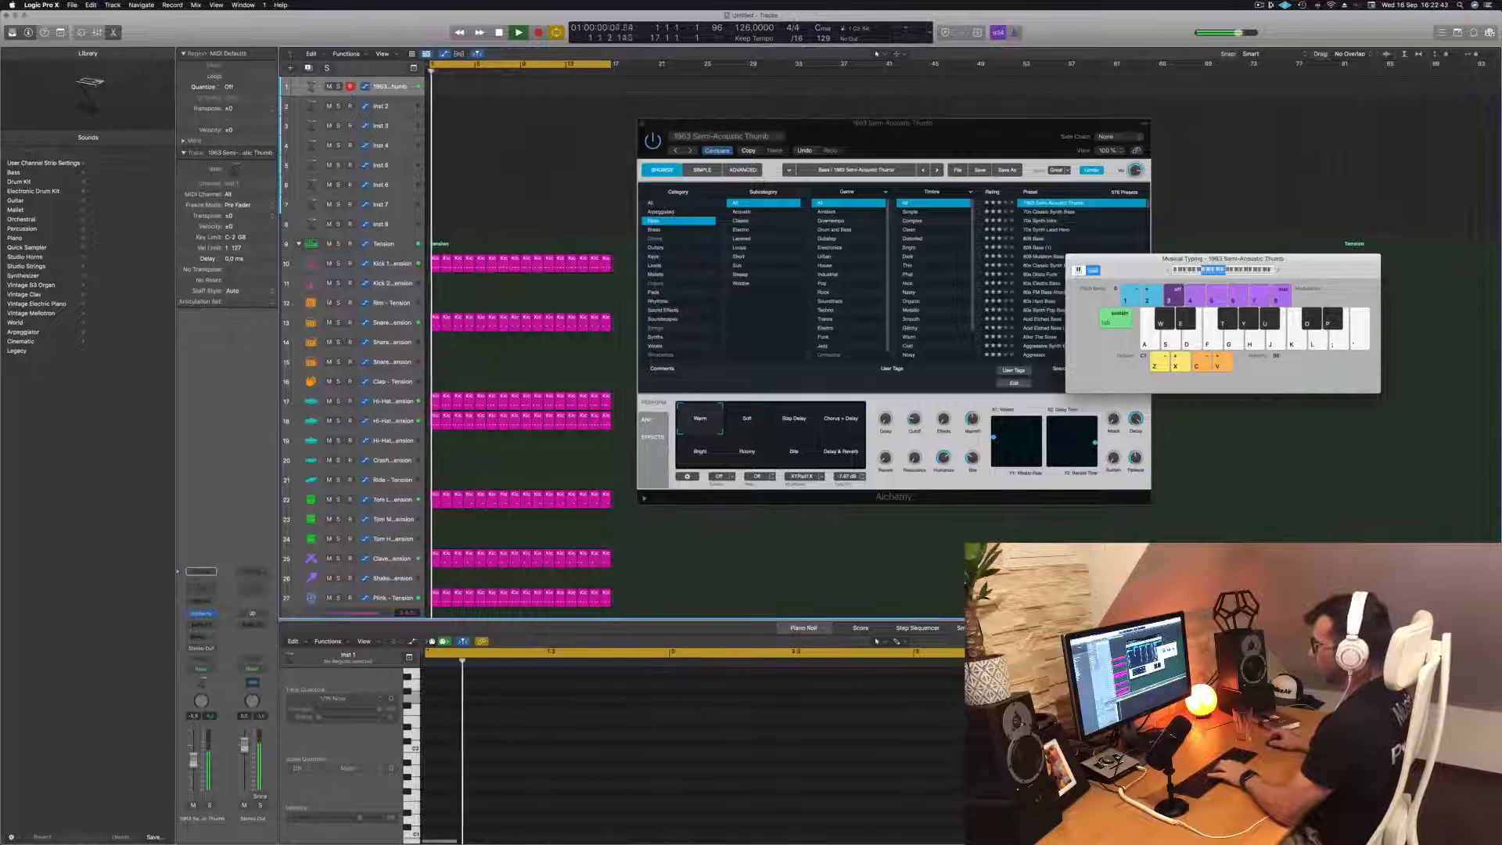
Insert a Compressor on the bass track's channel strip after the Alchemy synth while the groove plays
click(201, 600)
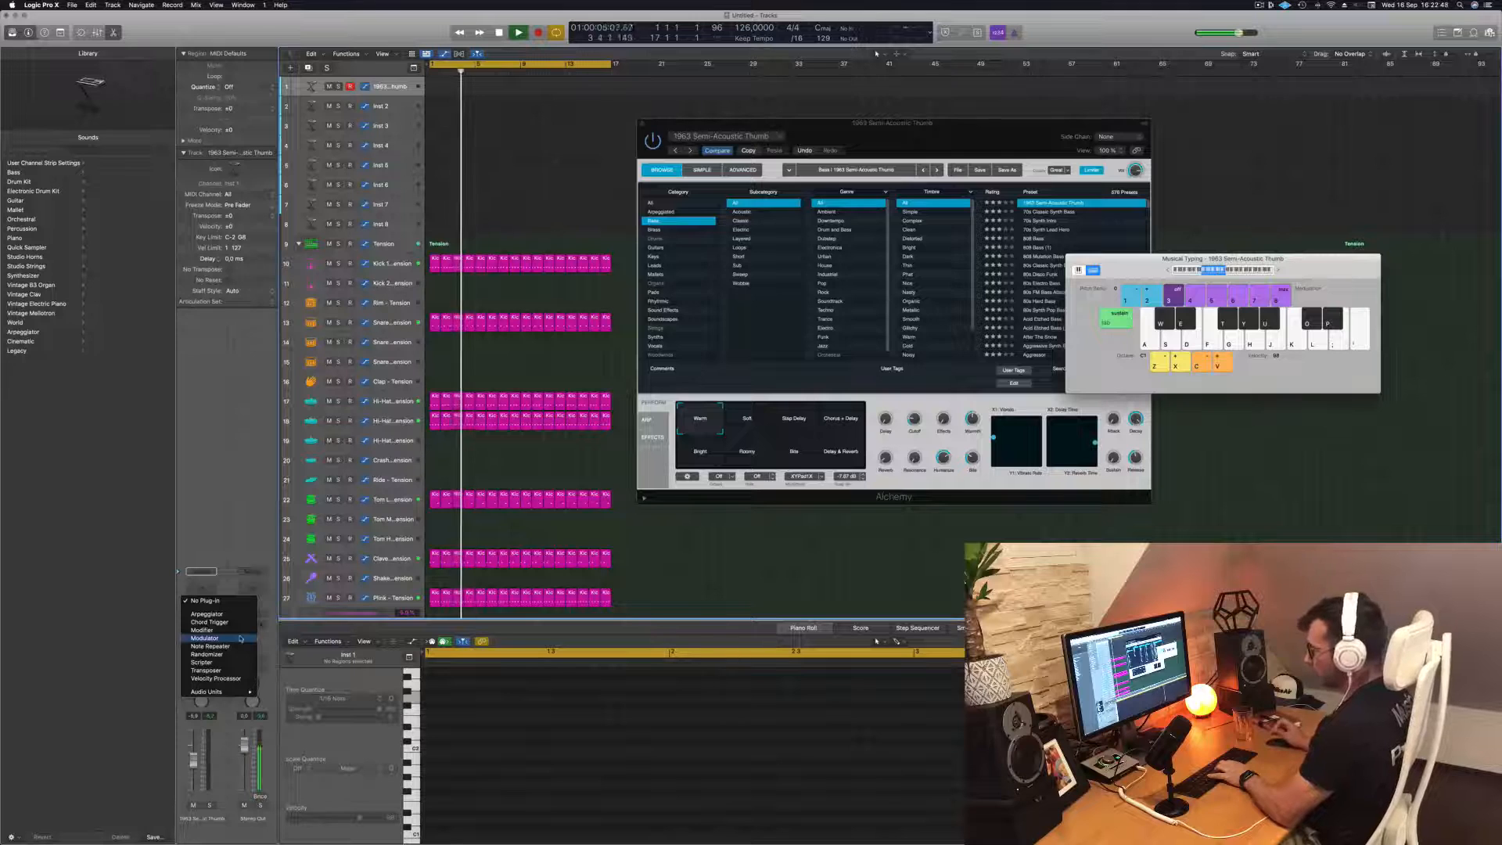
click(160, 628)
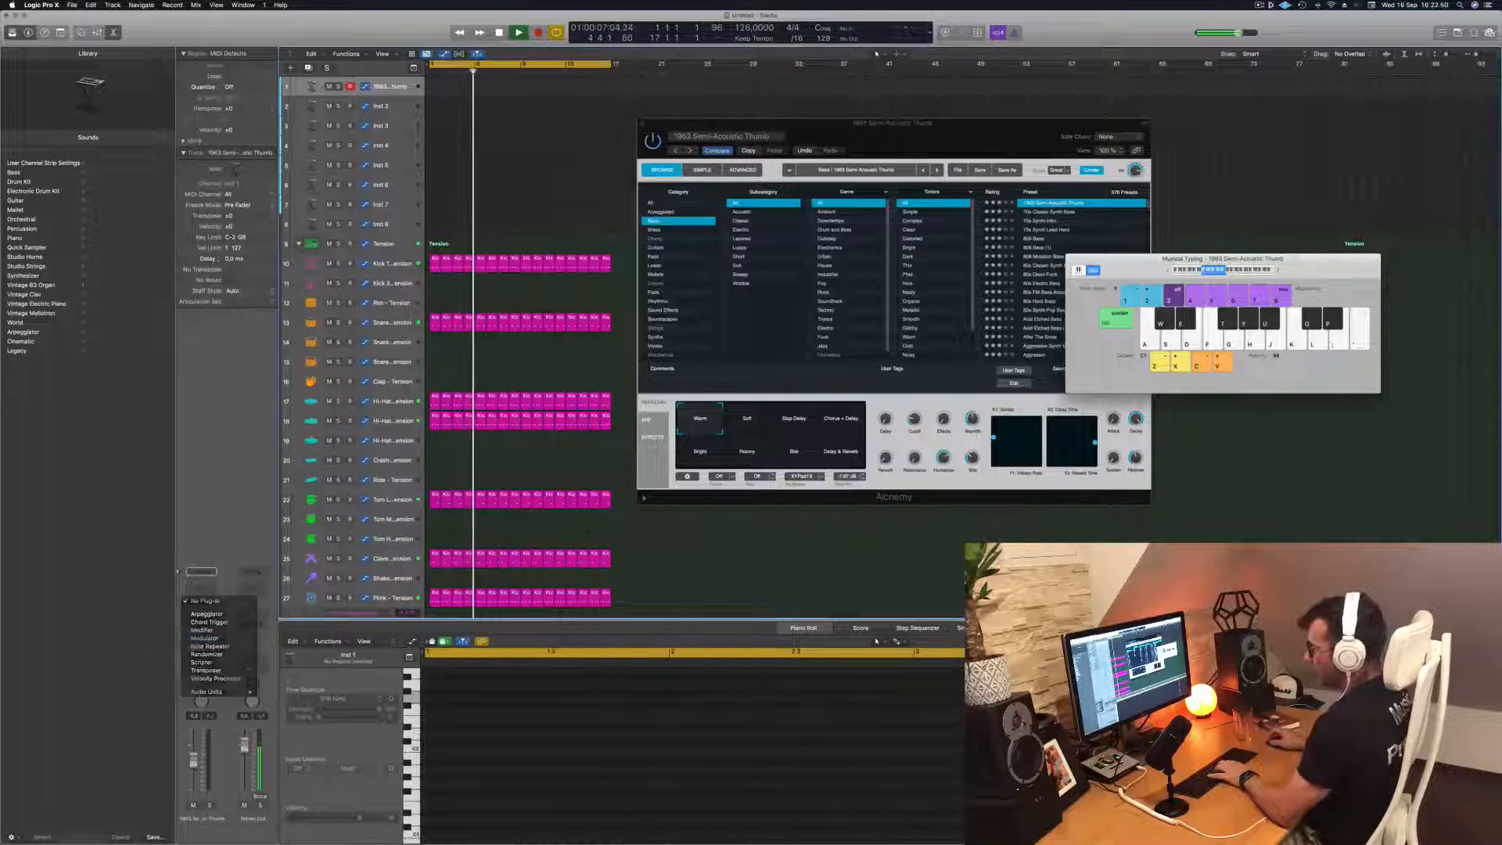
click(201, 624)
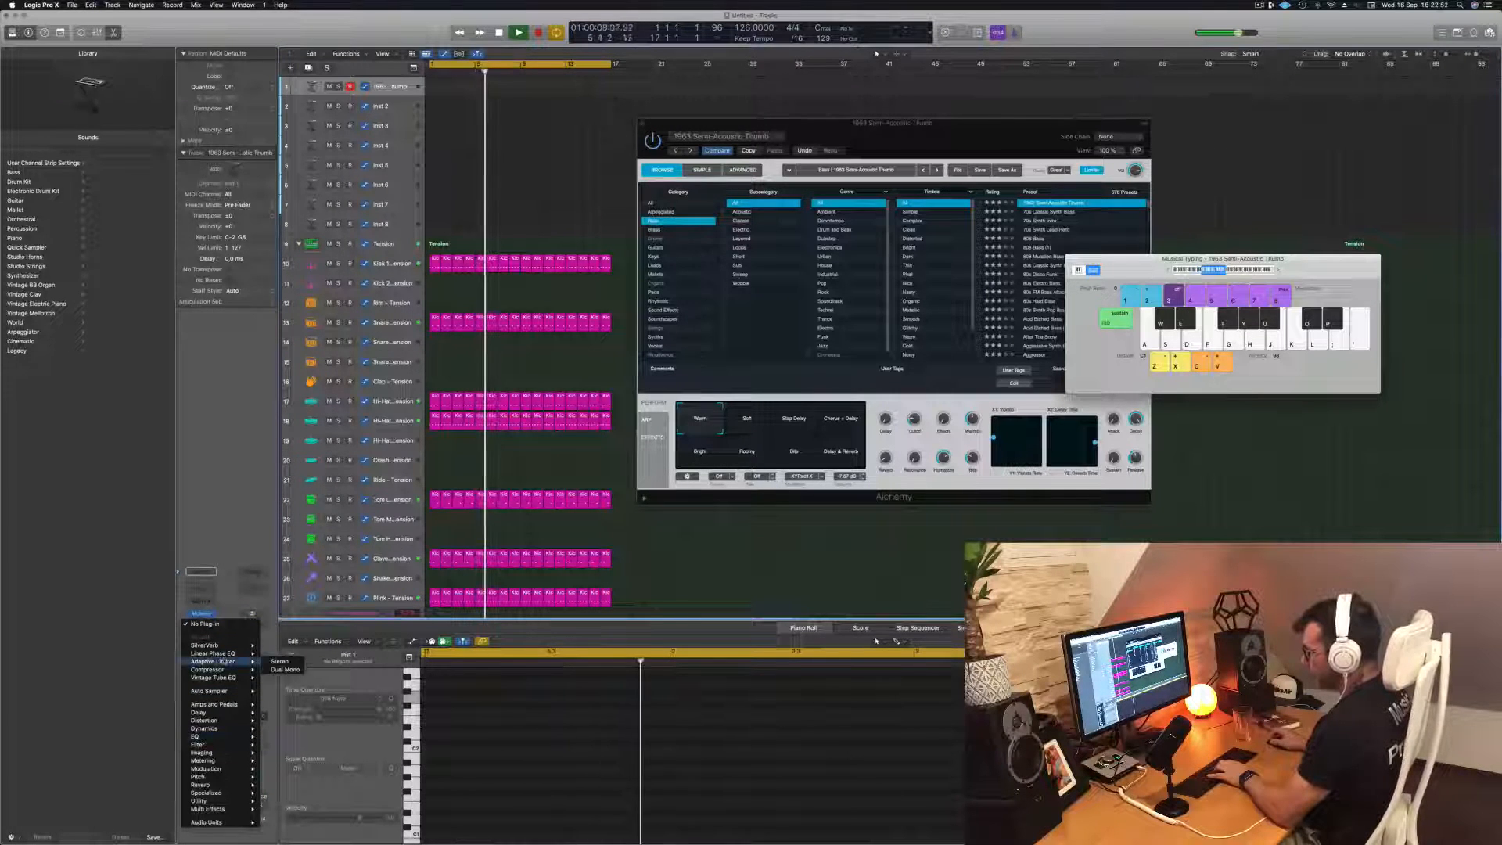
click(285, 486)
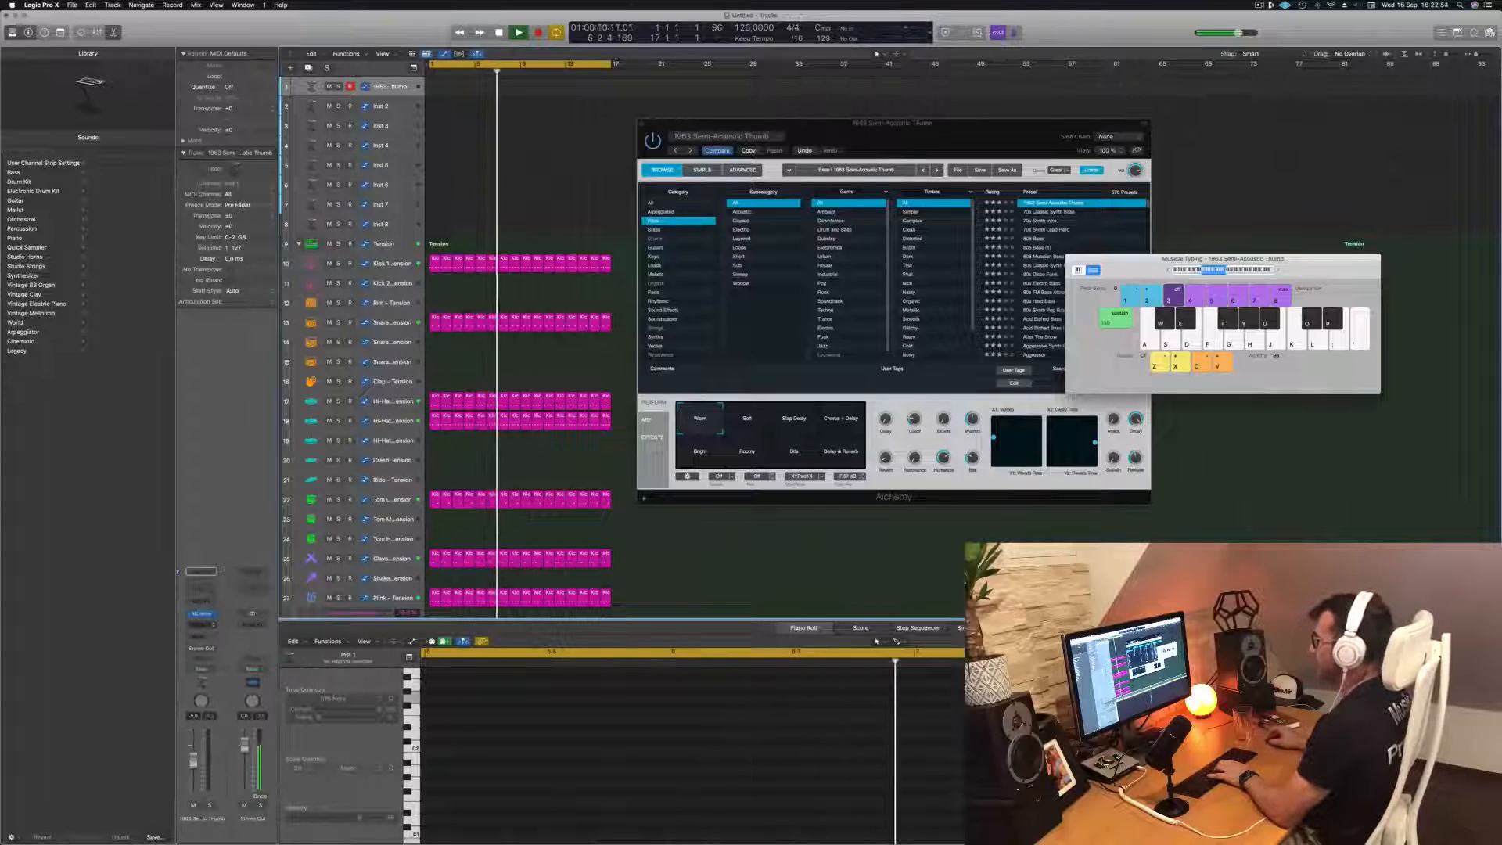
key(k)
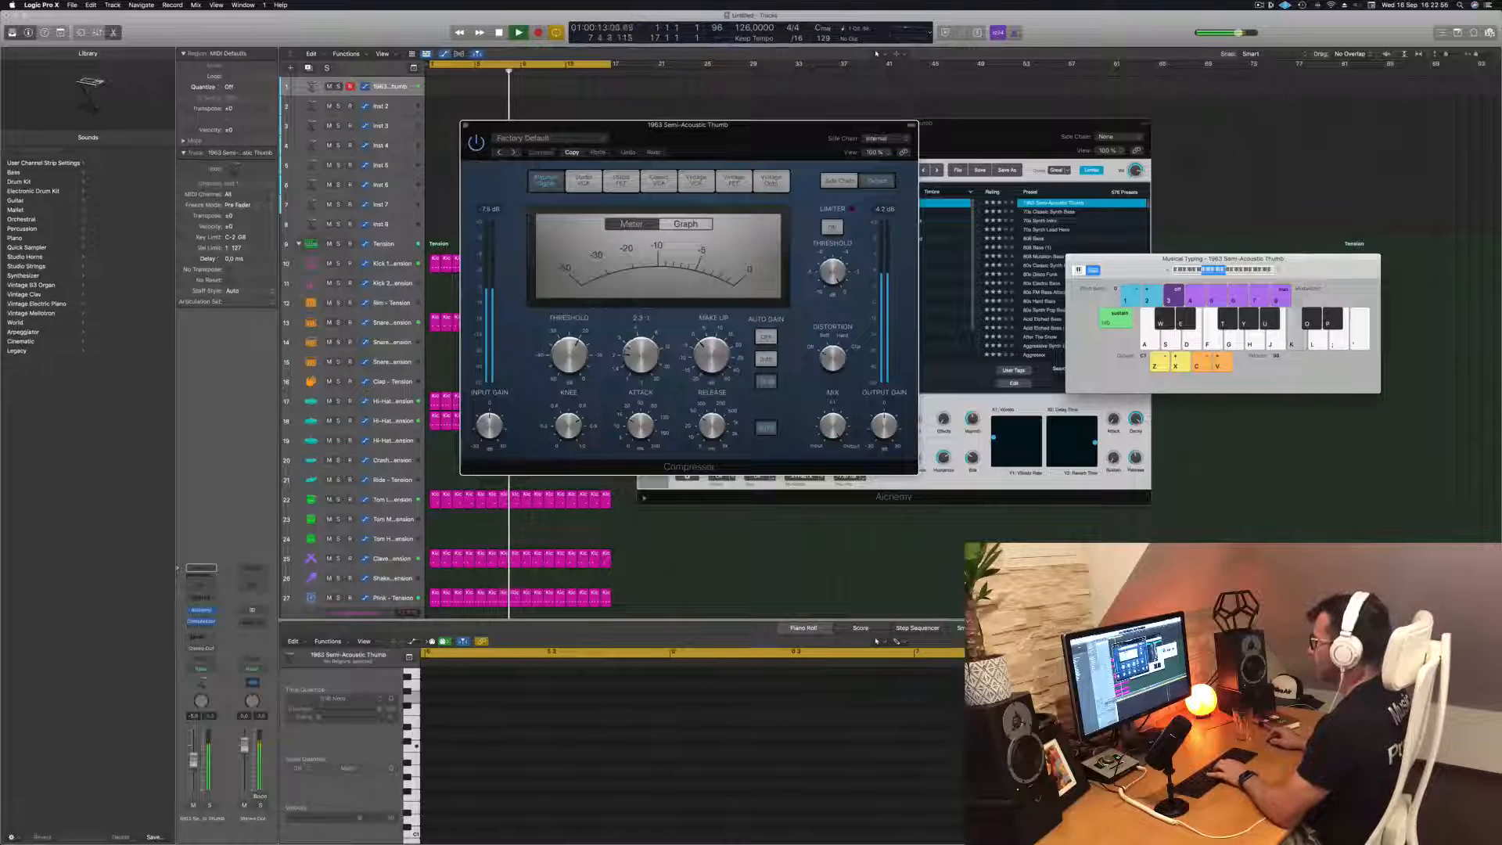
Adjust the Compressor's ratio and threshold while playing repeated upper C notes on the bass
drag(639, 356, 635, 341)
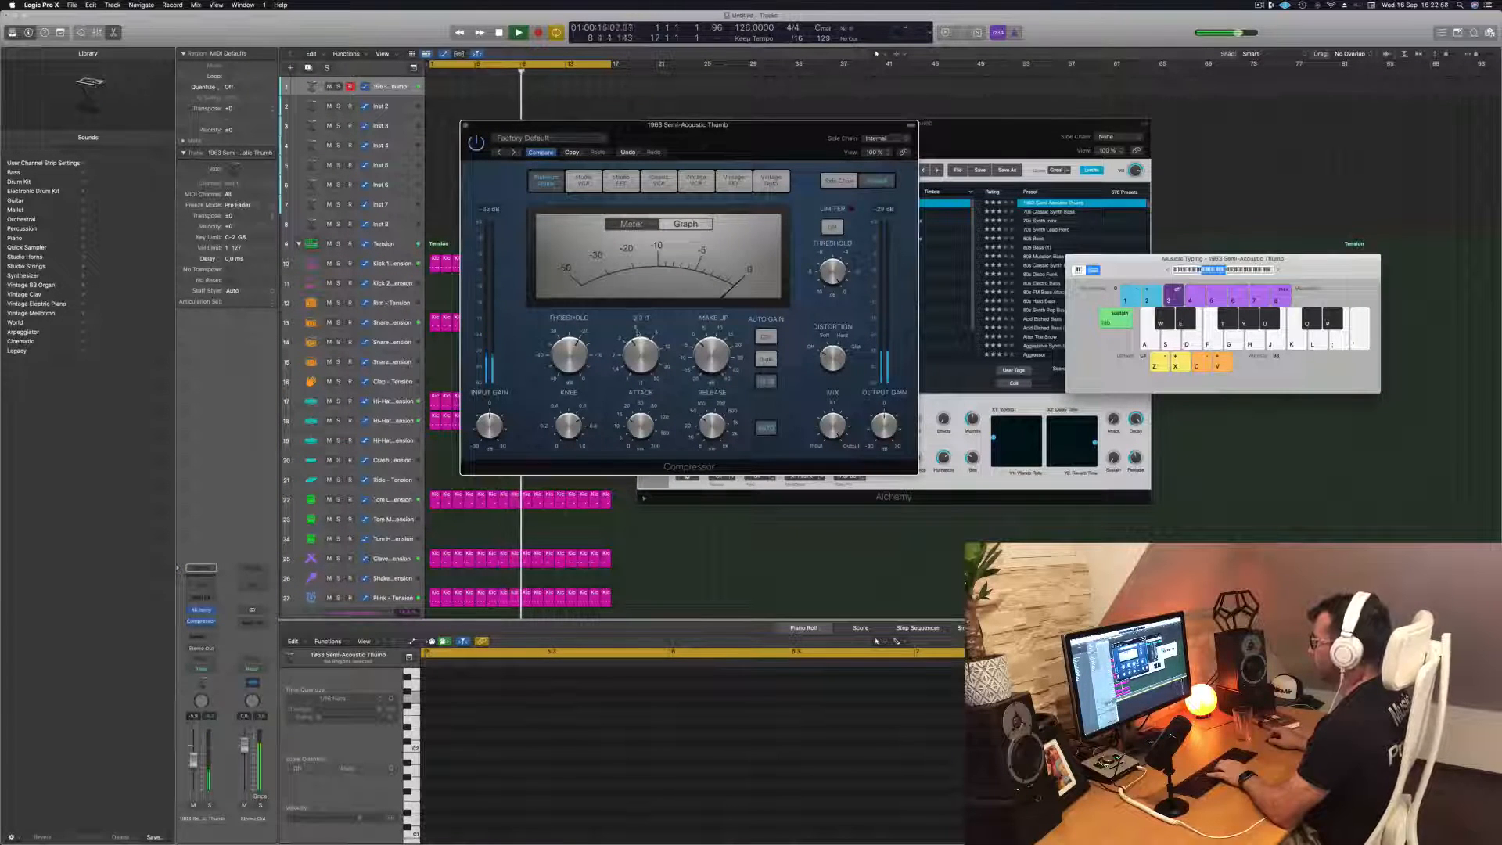
key(k)
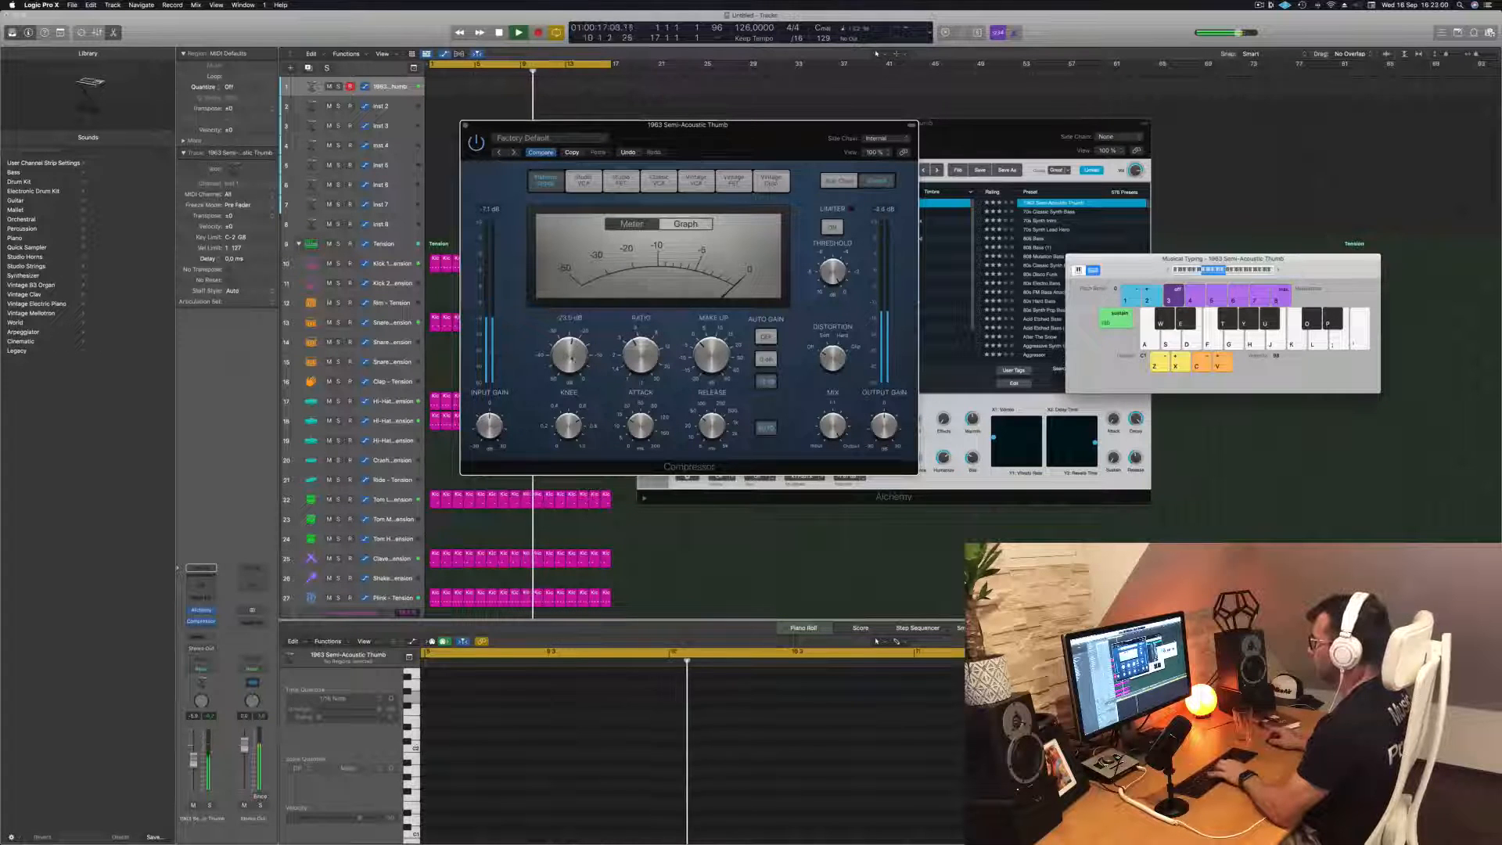
key(k)
drag(570, 352, 572, 354)
key(k)
key(k)
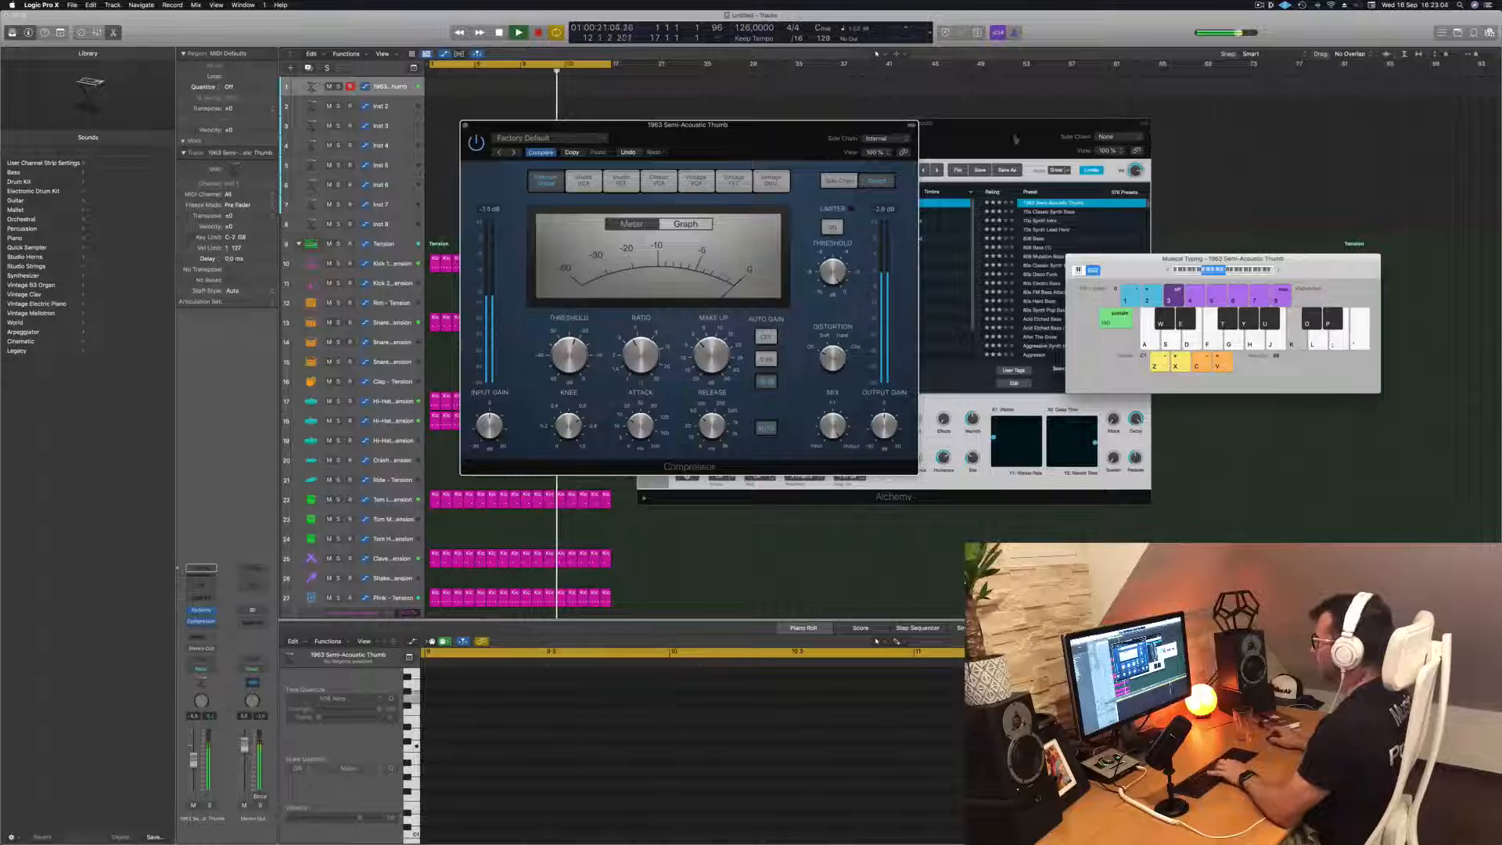
key(k)
key(k)
Add a Channel EQ to the bass track and enable its high-cut band at 192 Hz with a 48 dB/Oct slope
click(201, 585)
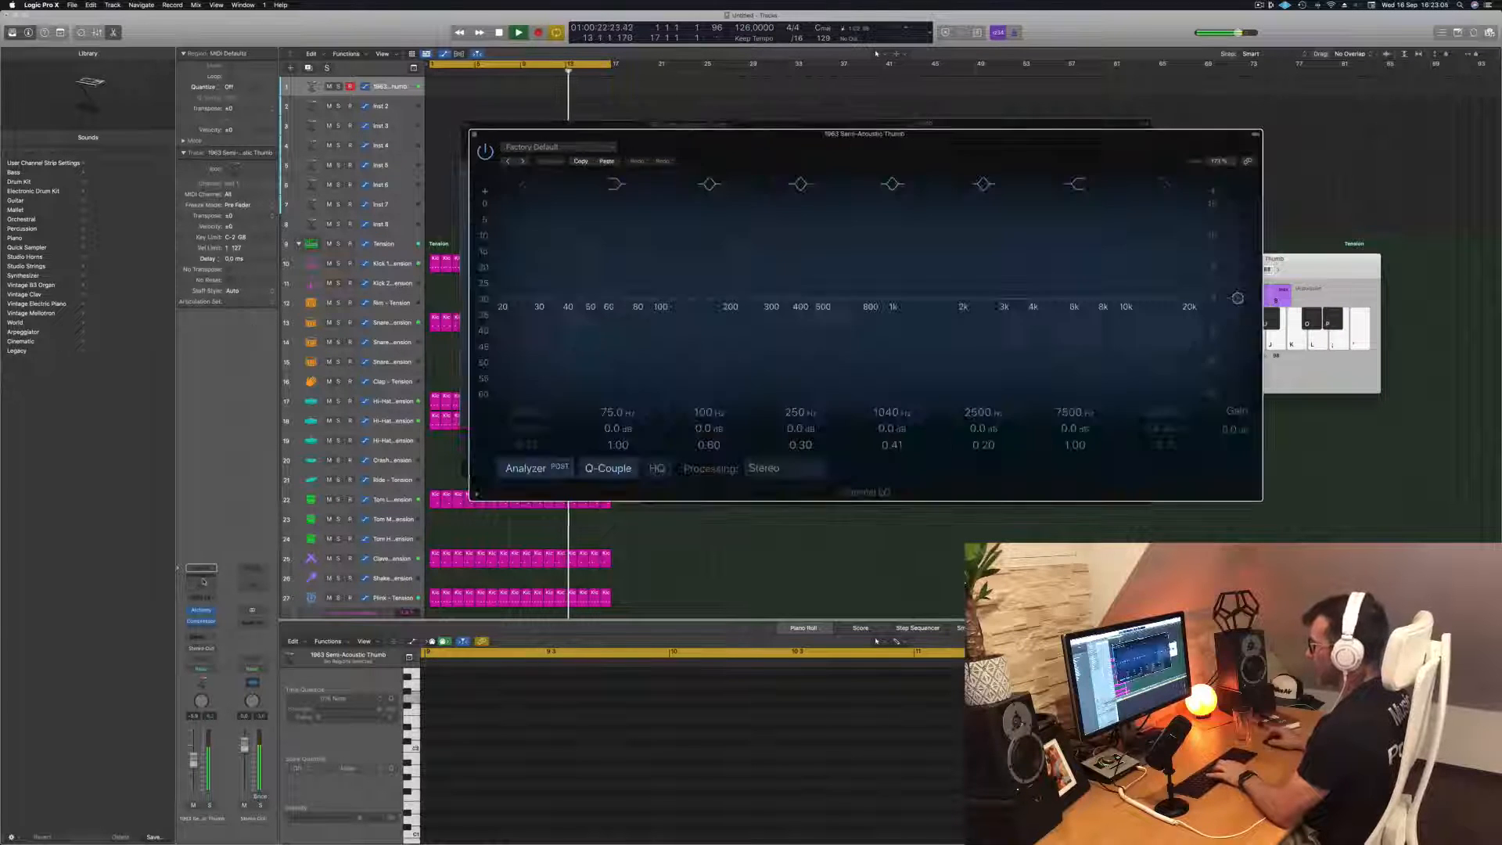
click(1167, 185)
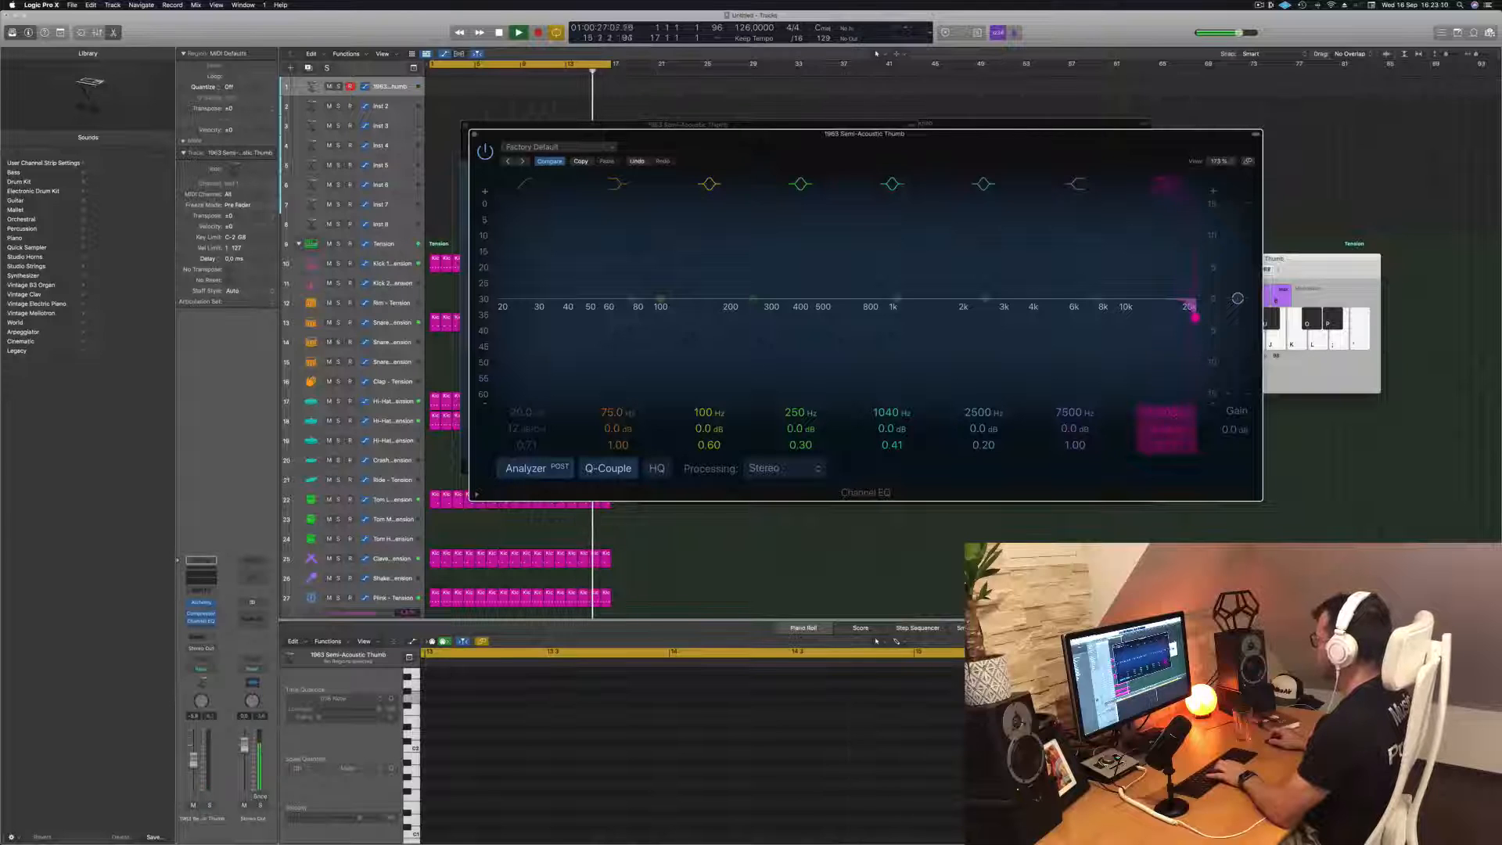
drag(1194, 317, 875, 316)
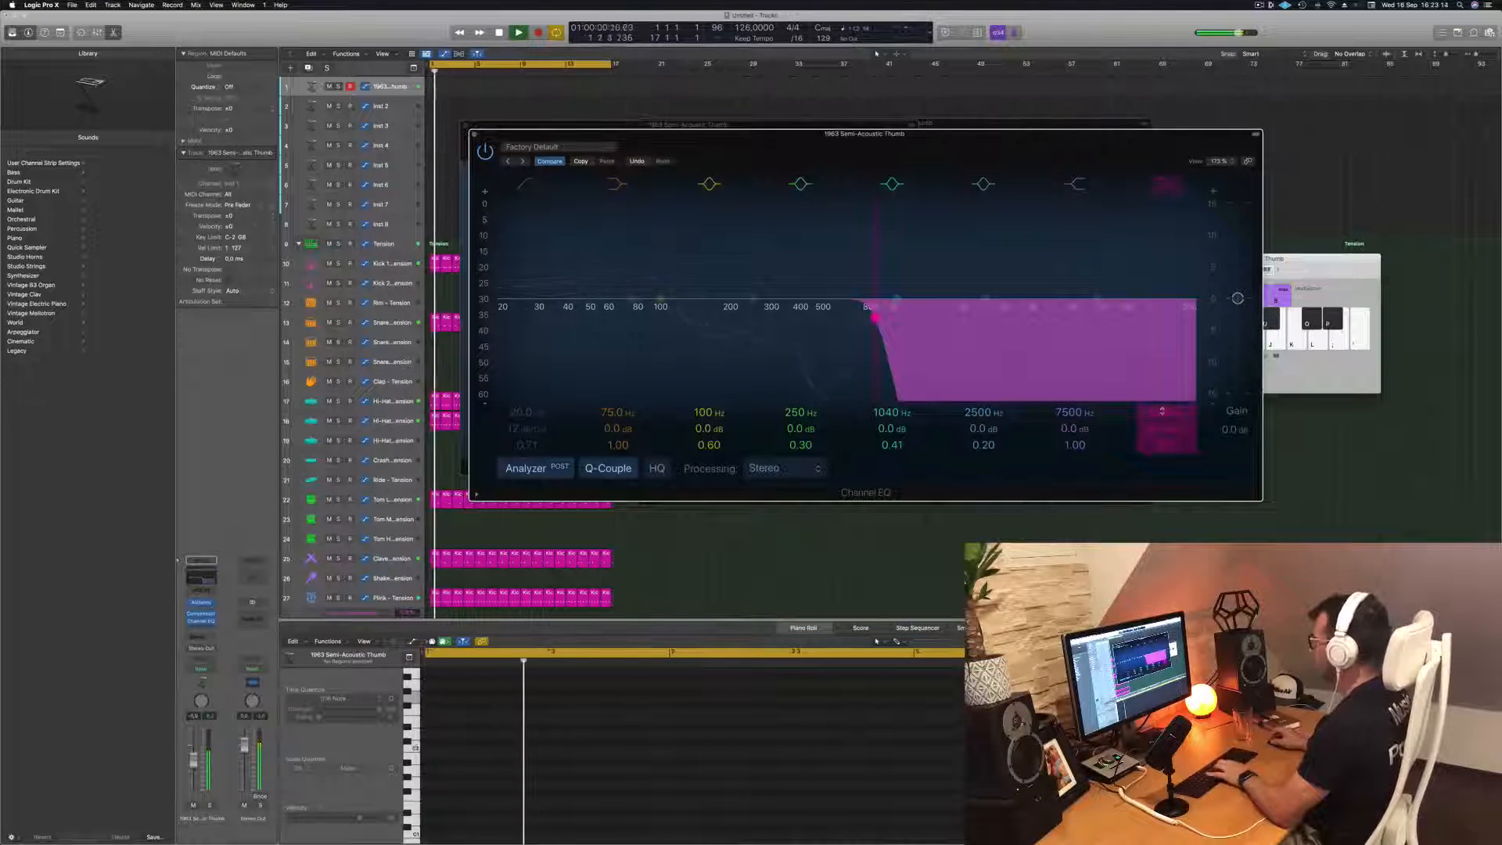
drag(874, 317, 726, 317)
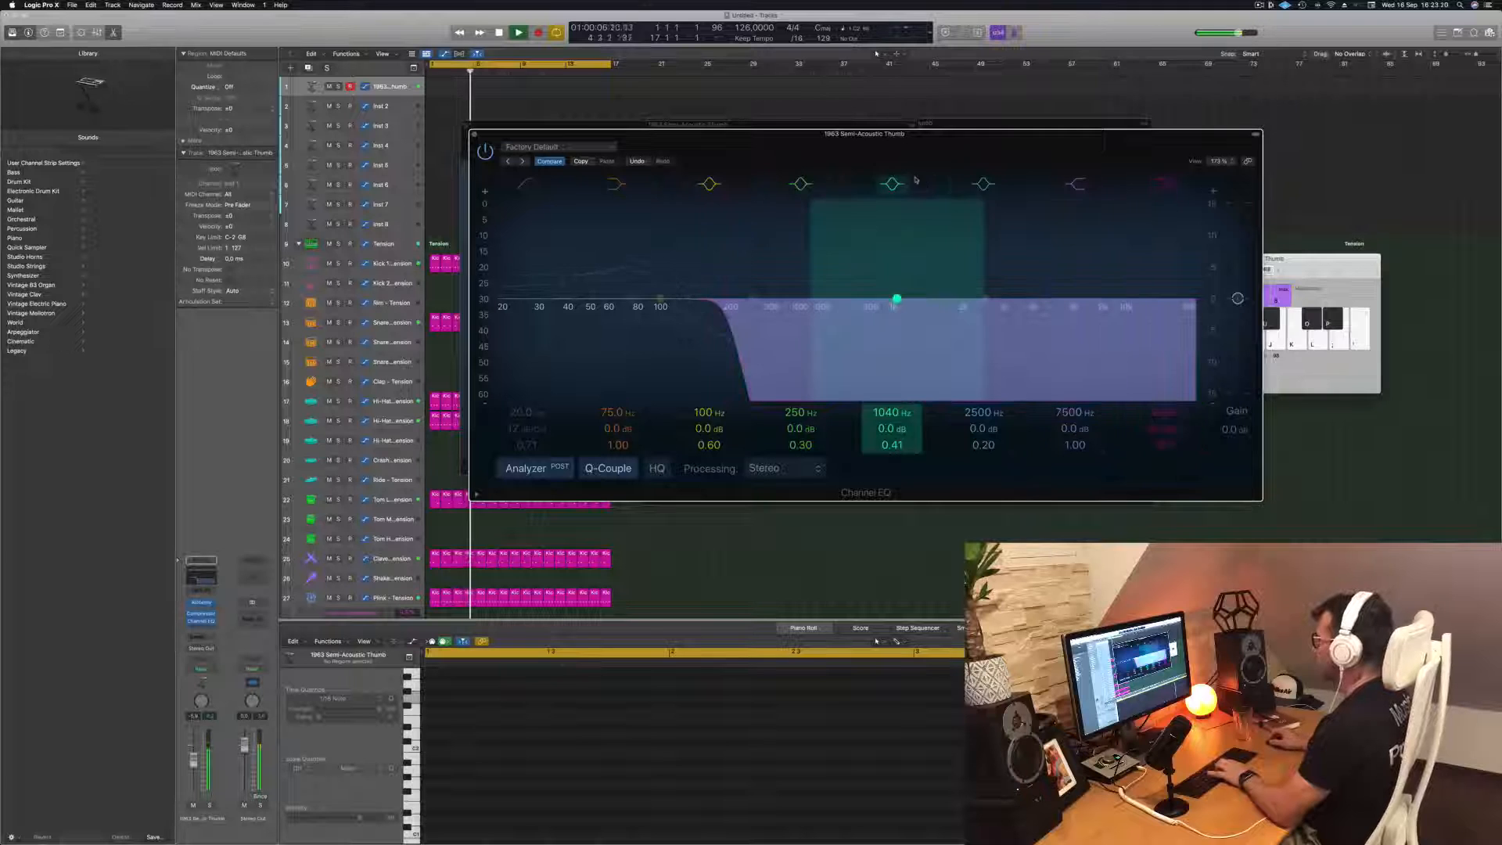
Audition Alchemy's Soft, Step Delay, Chorus + Delay, Bright, Roomy, Bite and Delay & Reverb variations of the bass preset
drag(949, 151, 1020, 298)
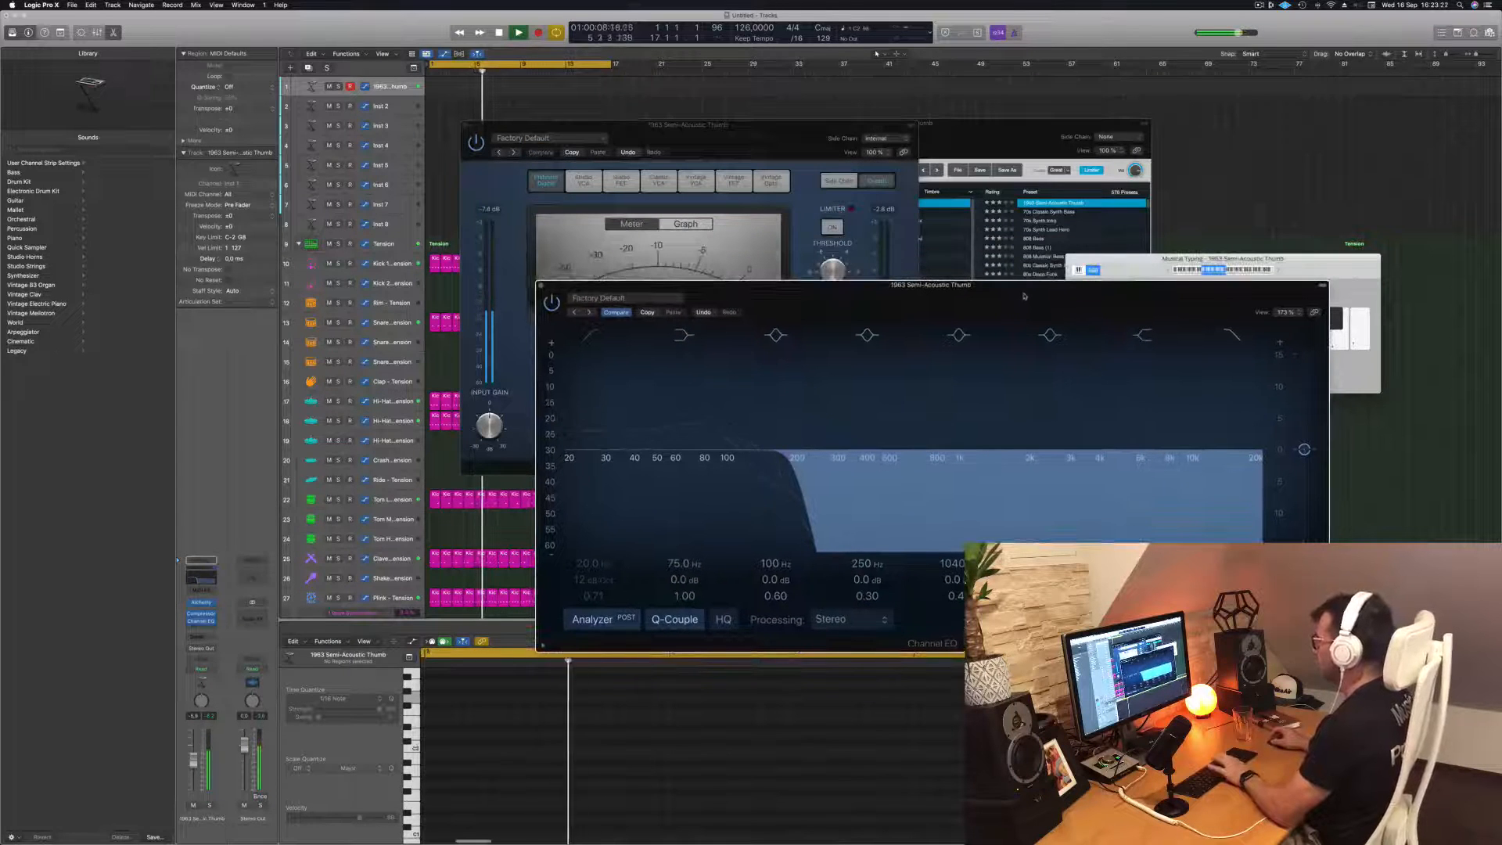
click(1025, 138)
drag(1026, 138, 1014, 139)
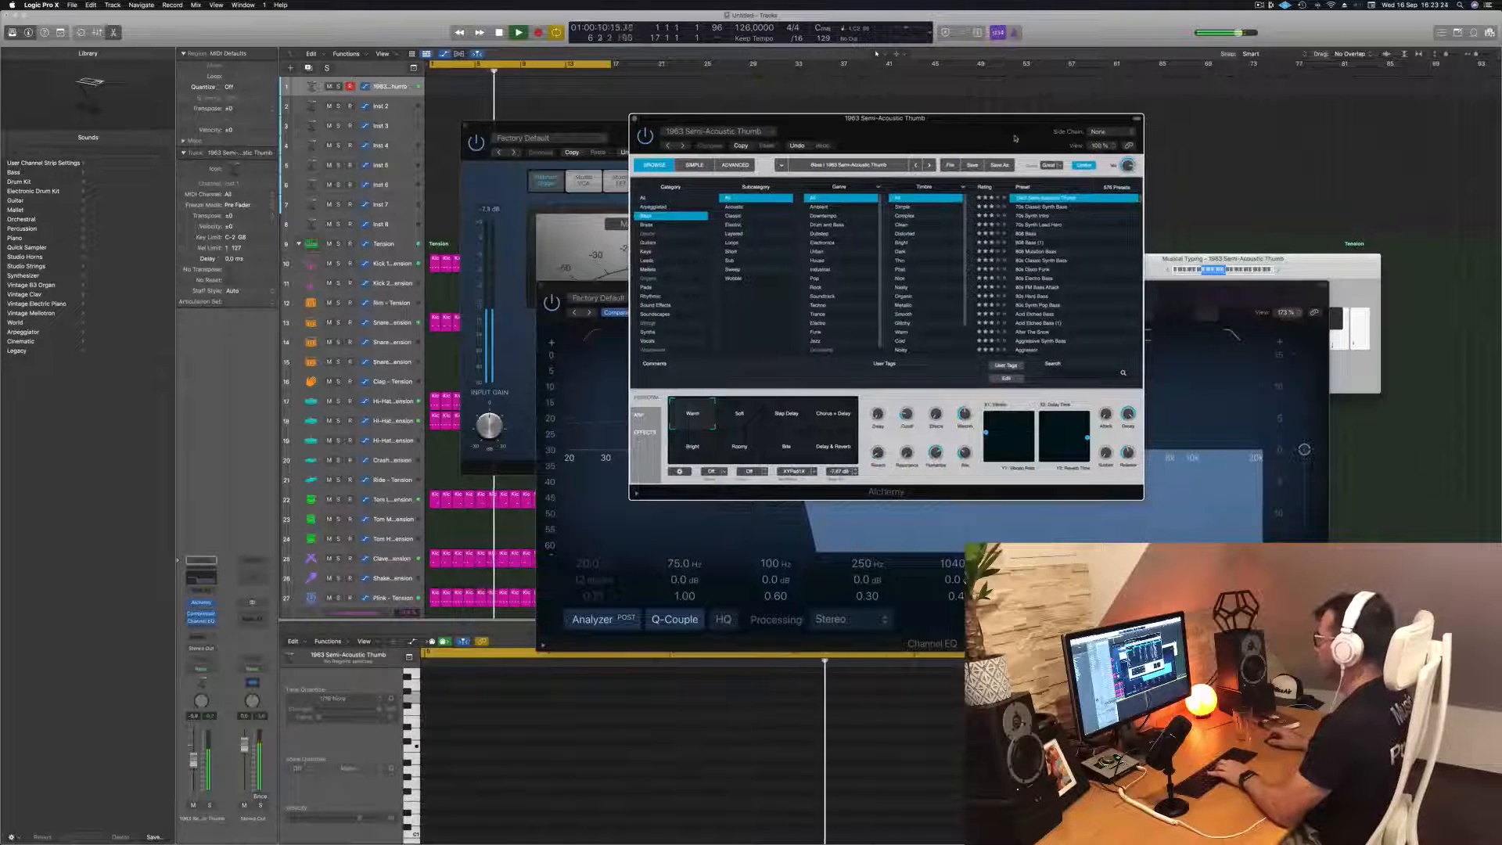
click(747, 412)
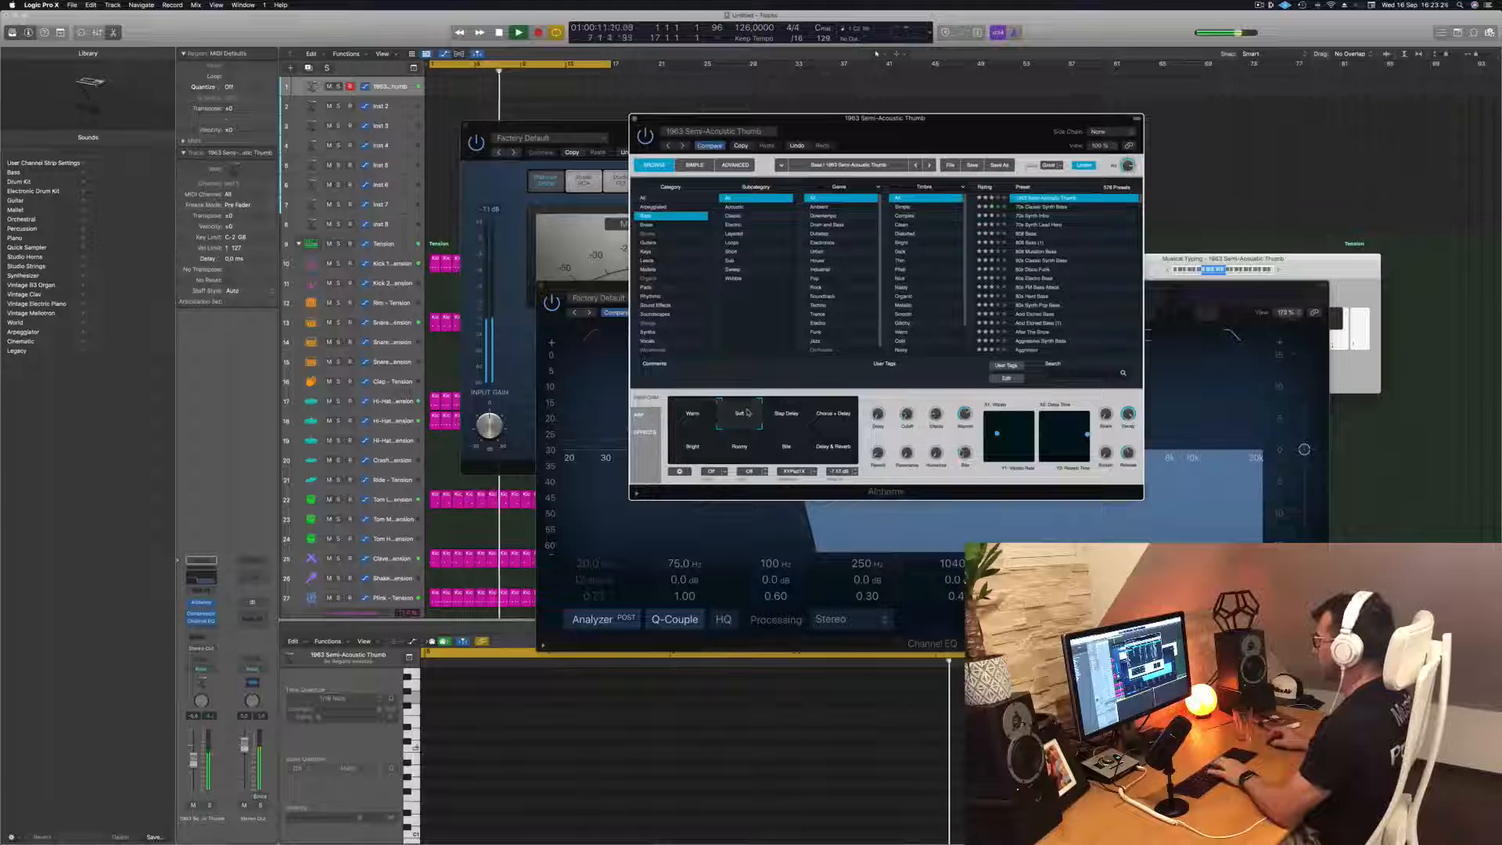
click(787, 418)
click(838, 419)
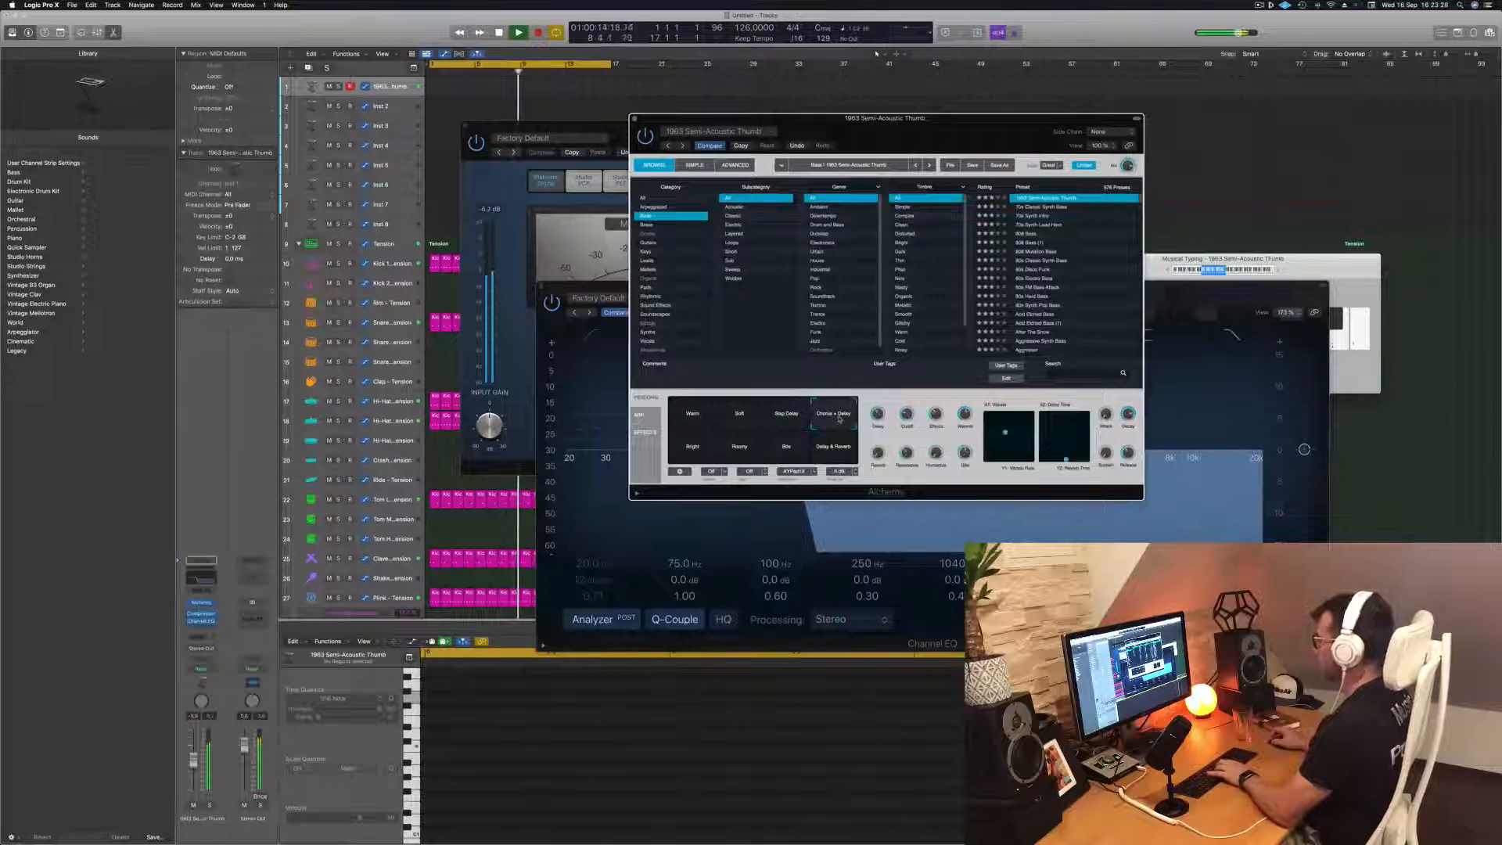
click(700, 449)
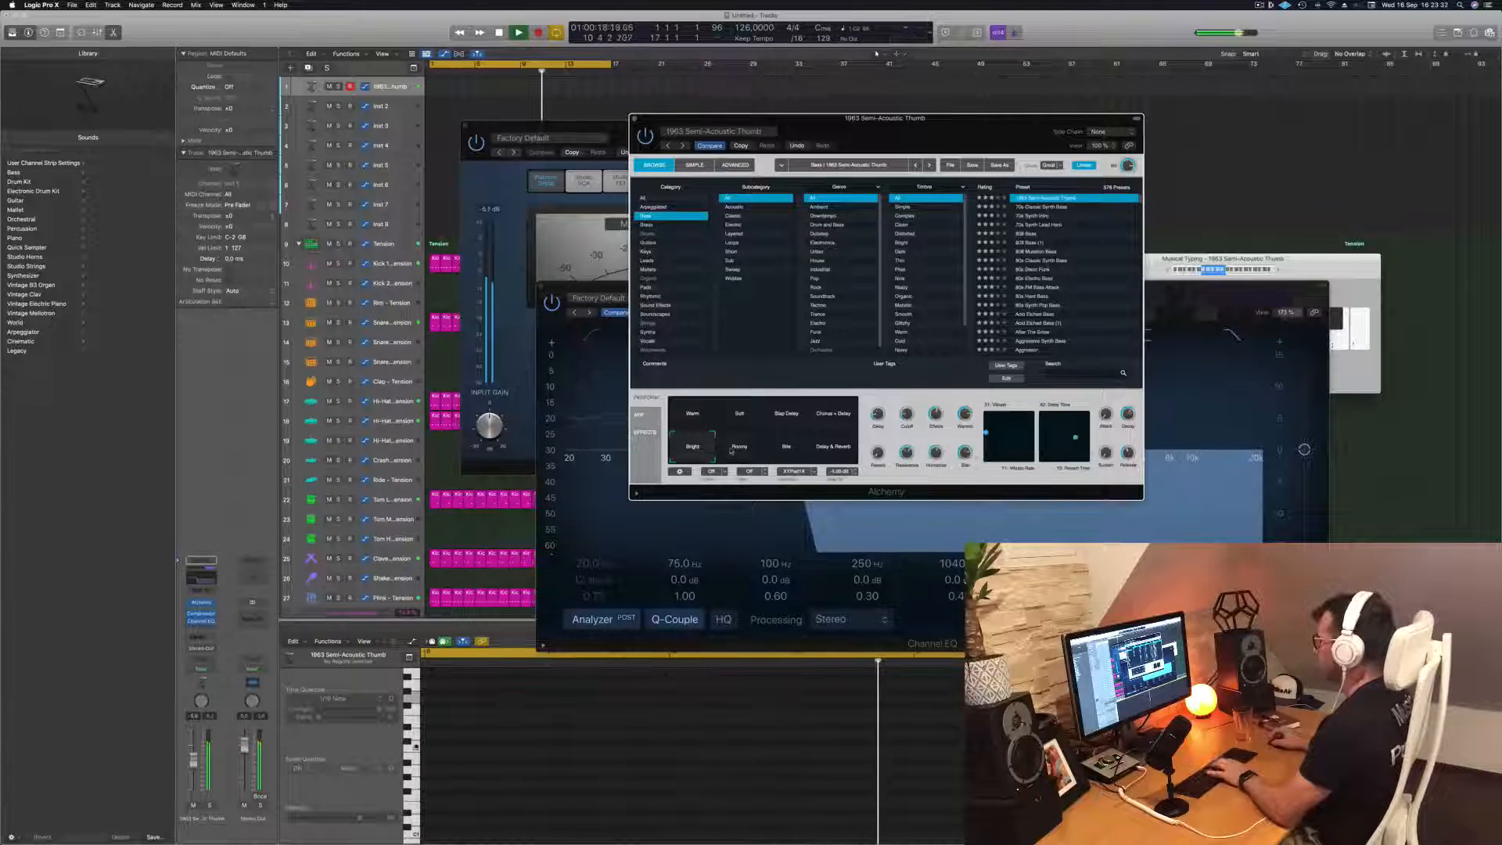
click(731, 452)
click(788, 453)
click(833, 456)
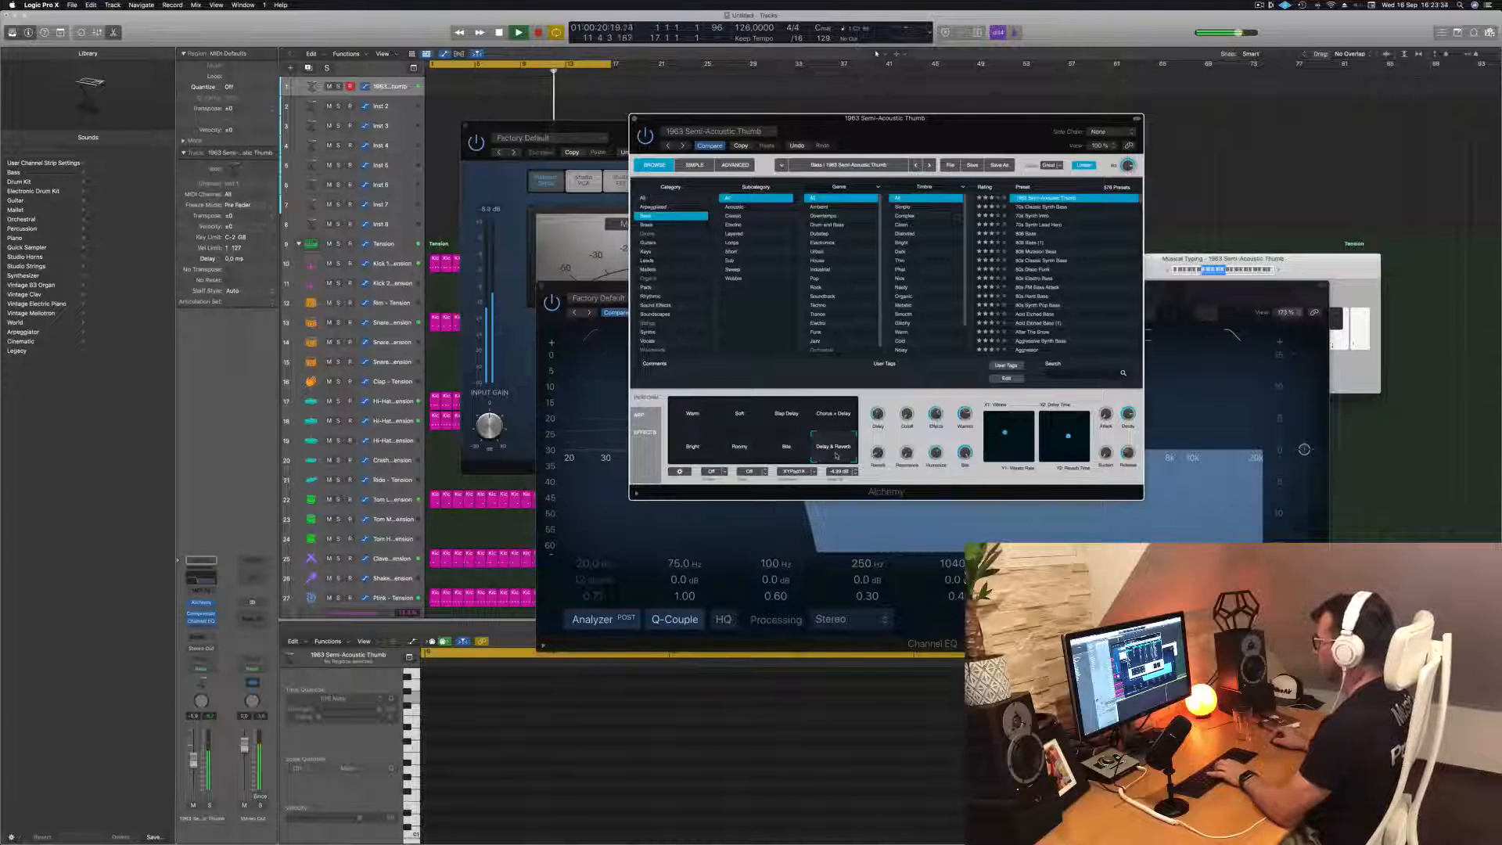
Load the 70s Classic Synth Bass preset in Alchemy and move its window aside
click(1055, 207)
drag(990, 137, 1206, 144)
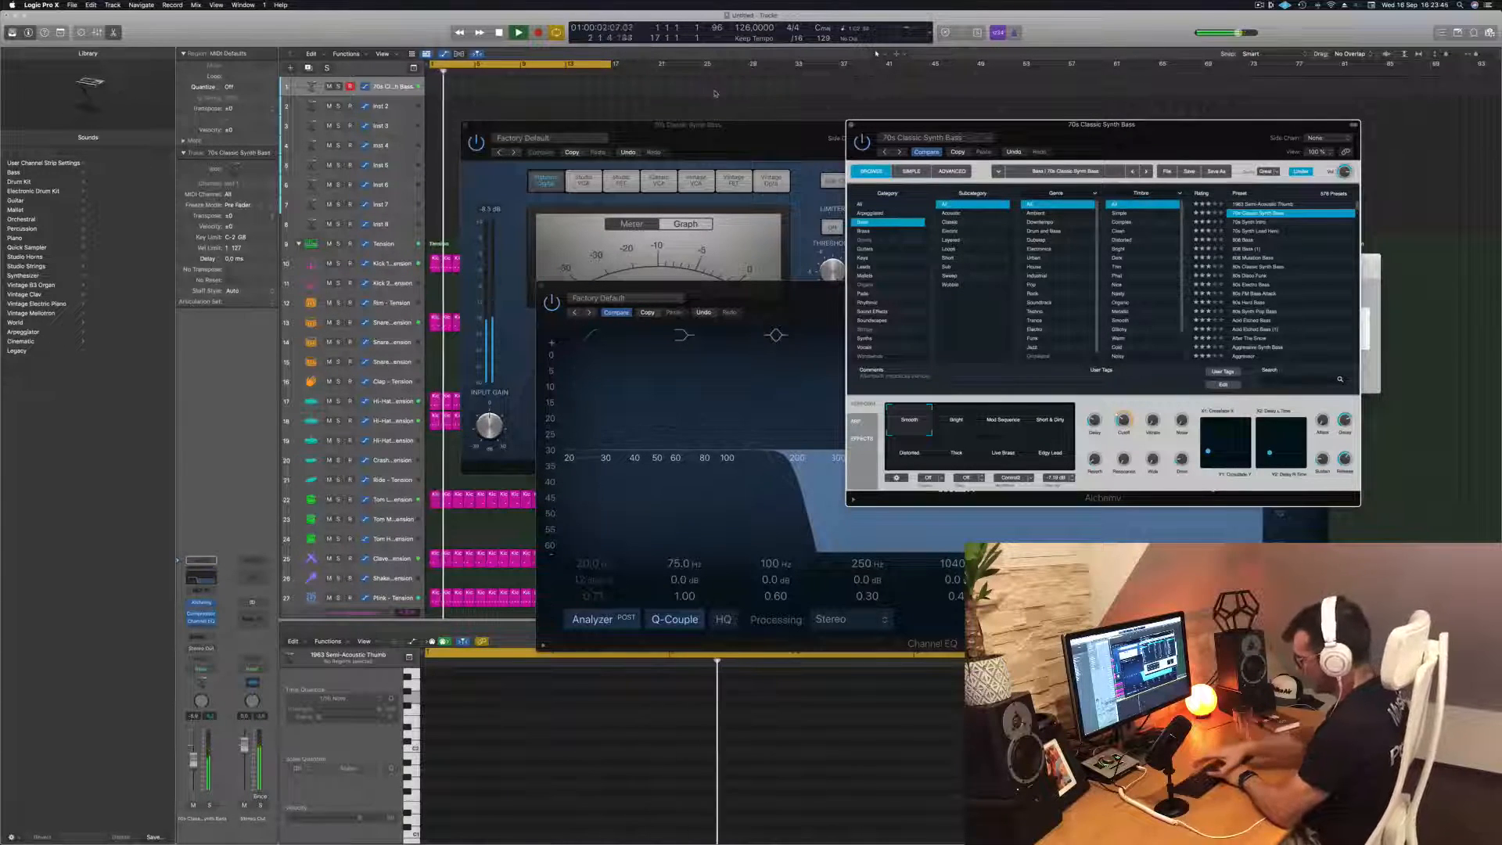
Record a short bass phrase over the groove and move its region to start at bar 1
key(r)
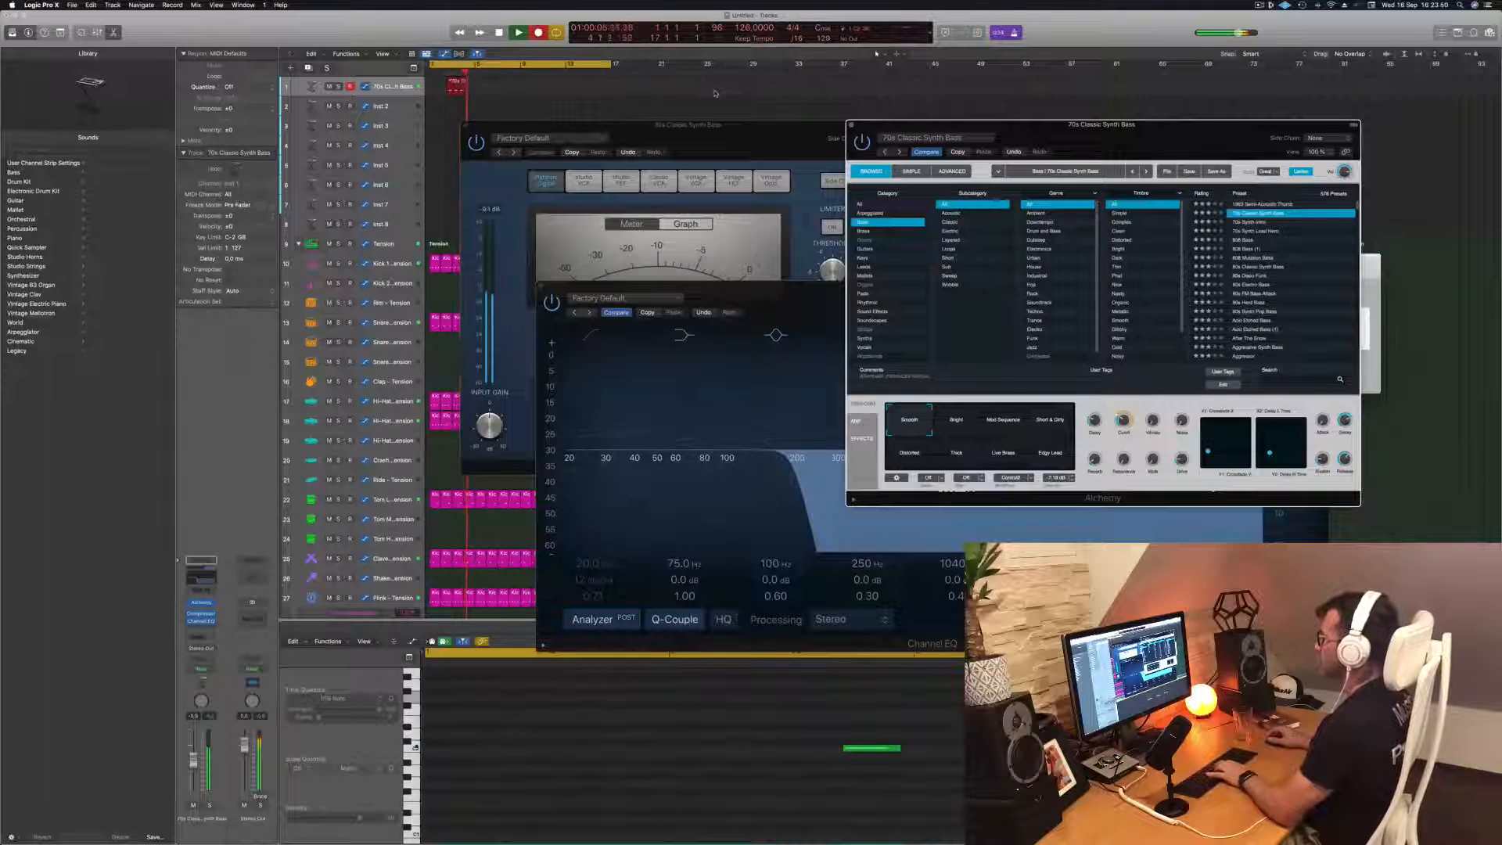
key(r)
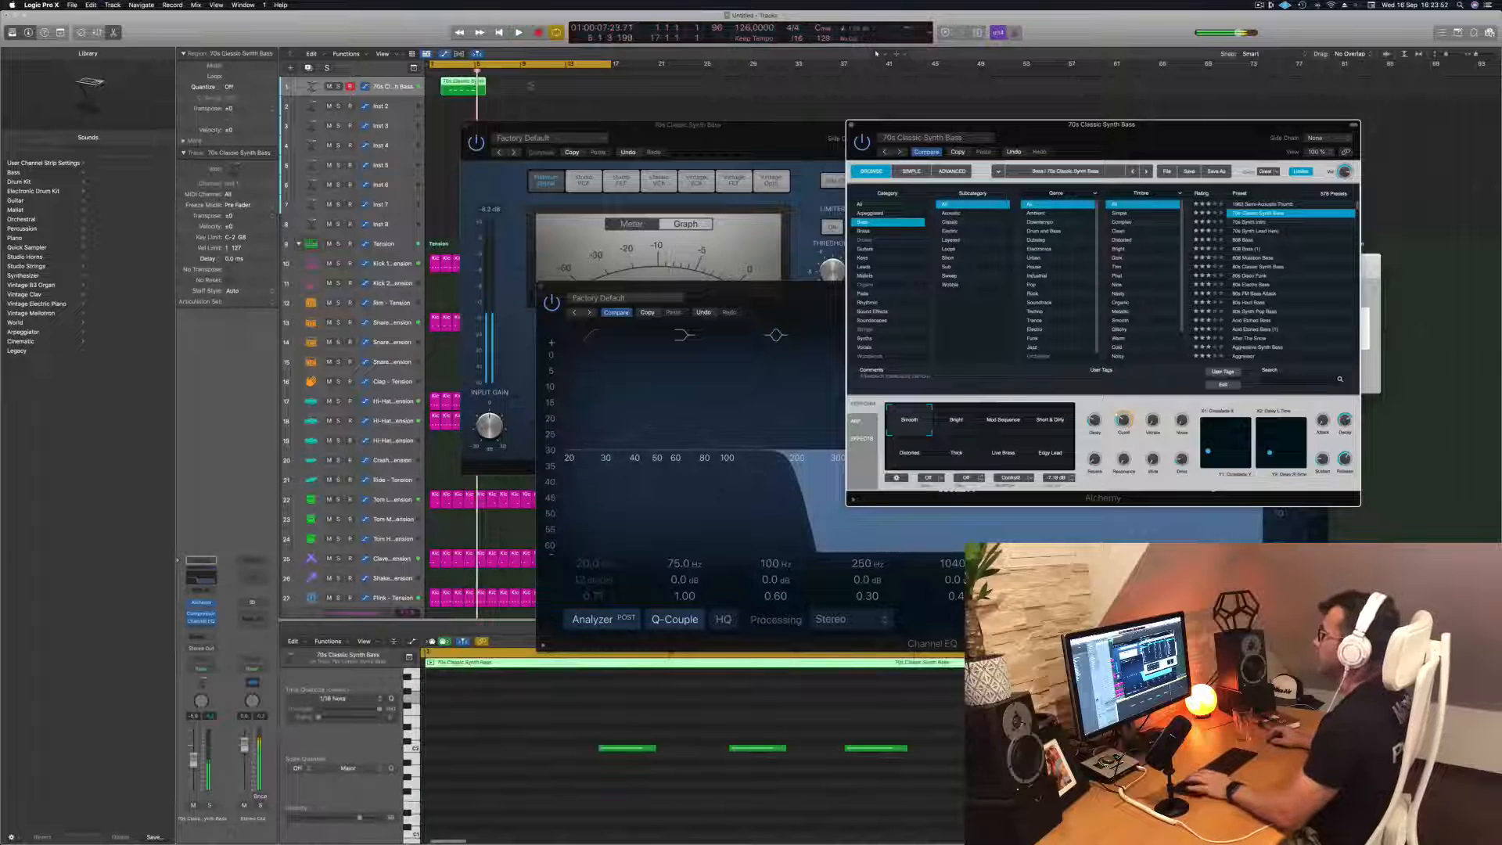
drag(448, 85, 436, 86)
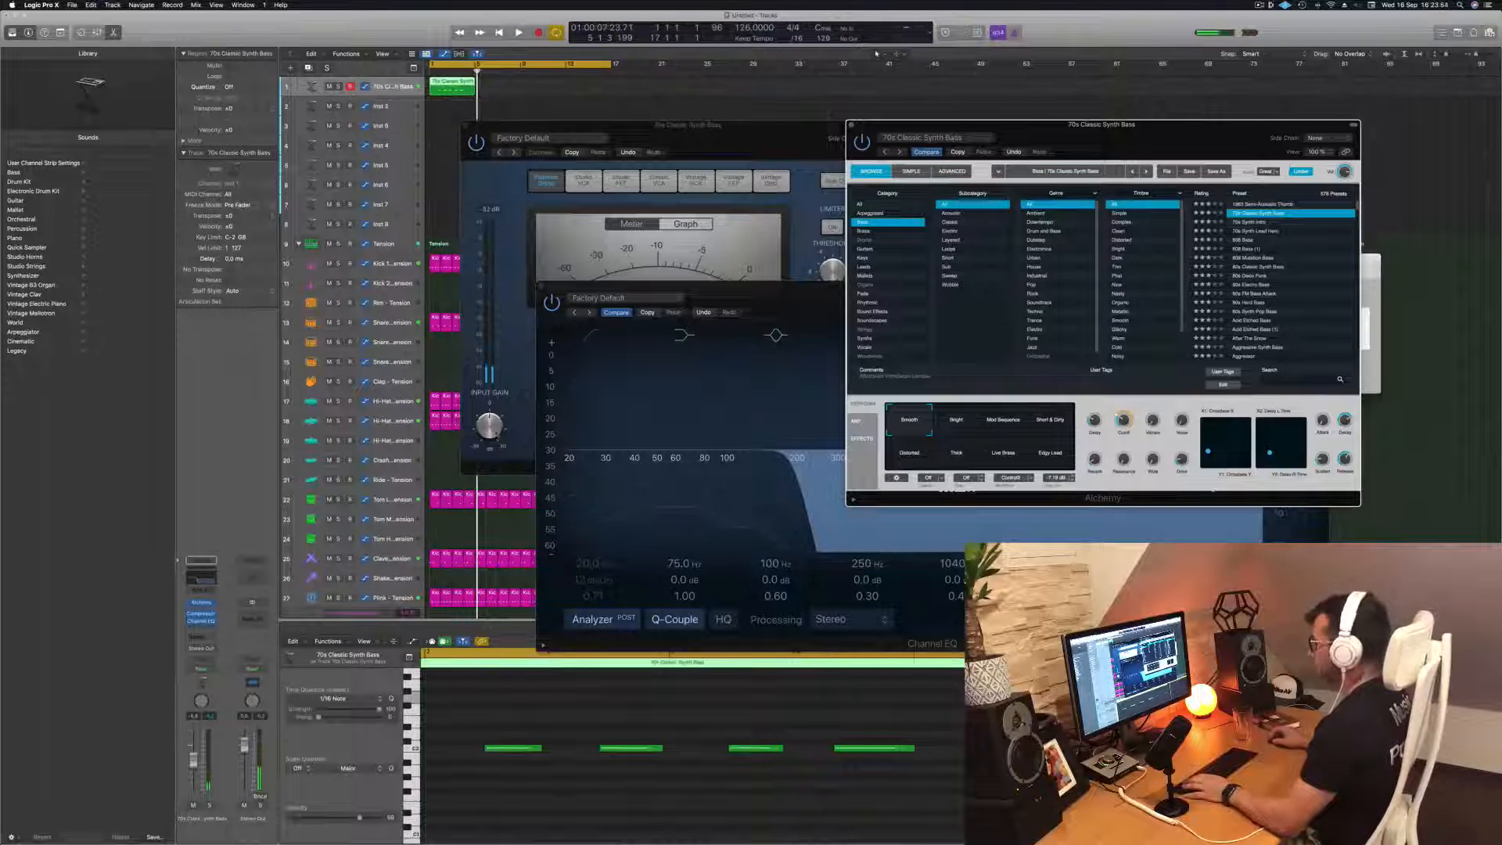
Delete the second and fourth notes of the recorded bass phrase in the Piano Roll
scroll(522, 766, left, 4)
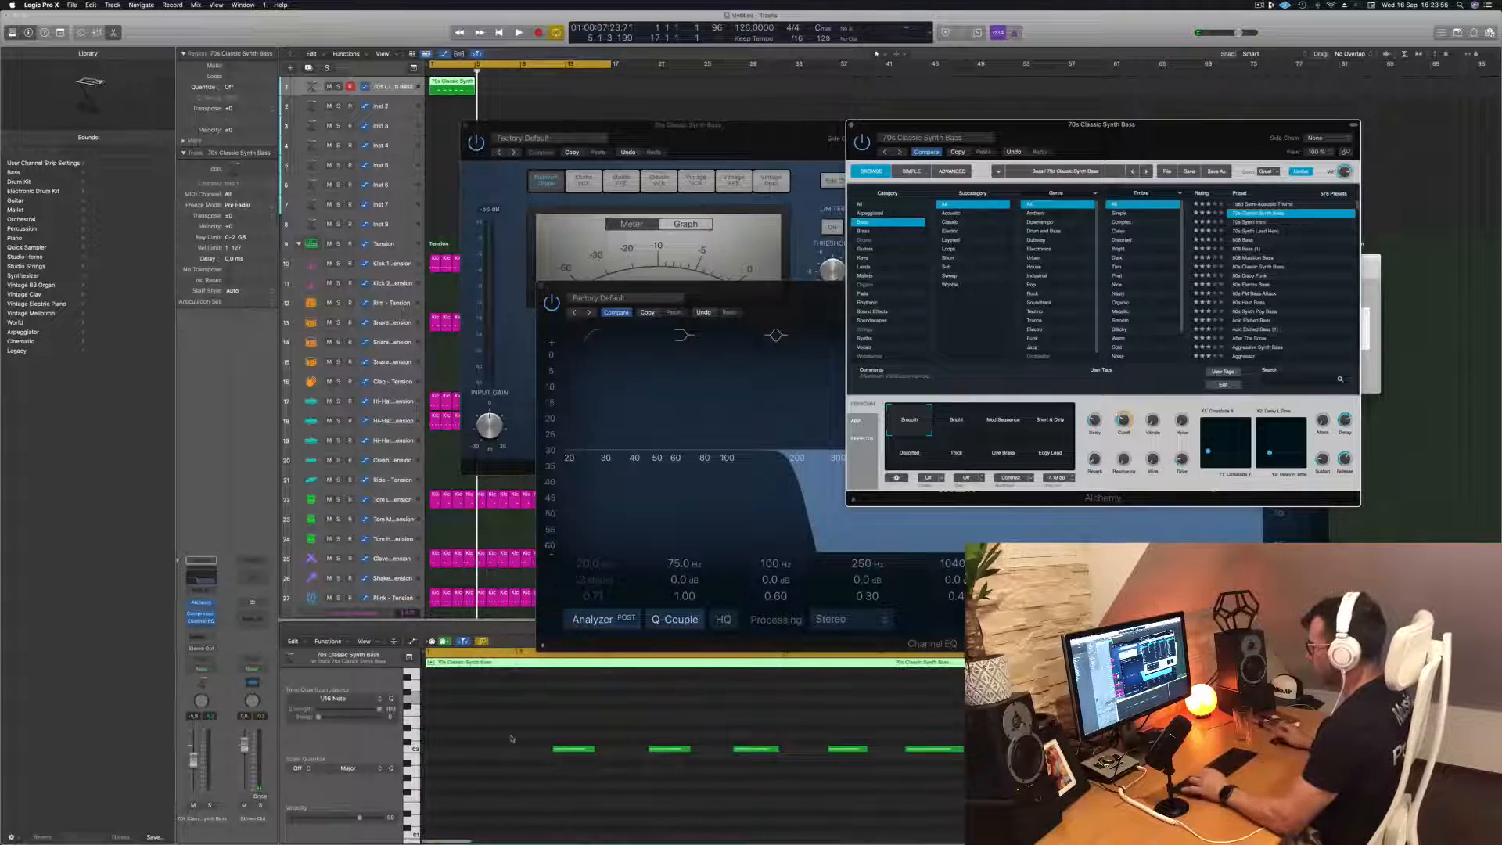
click(508, 733)
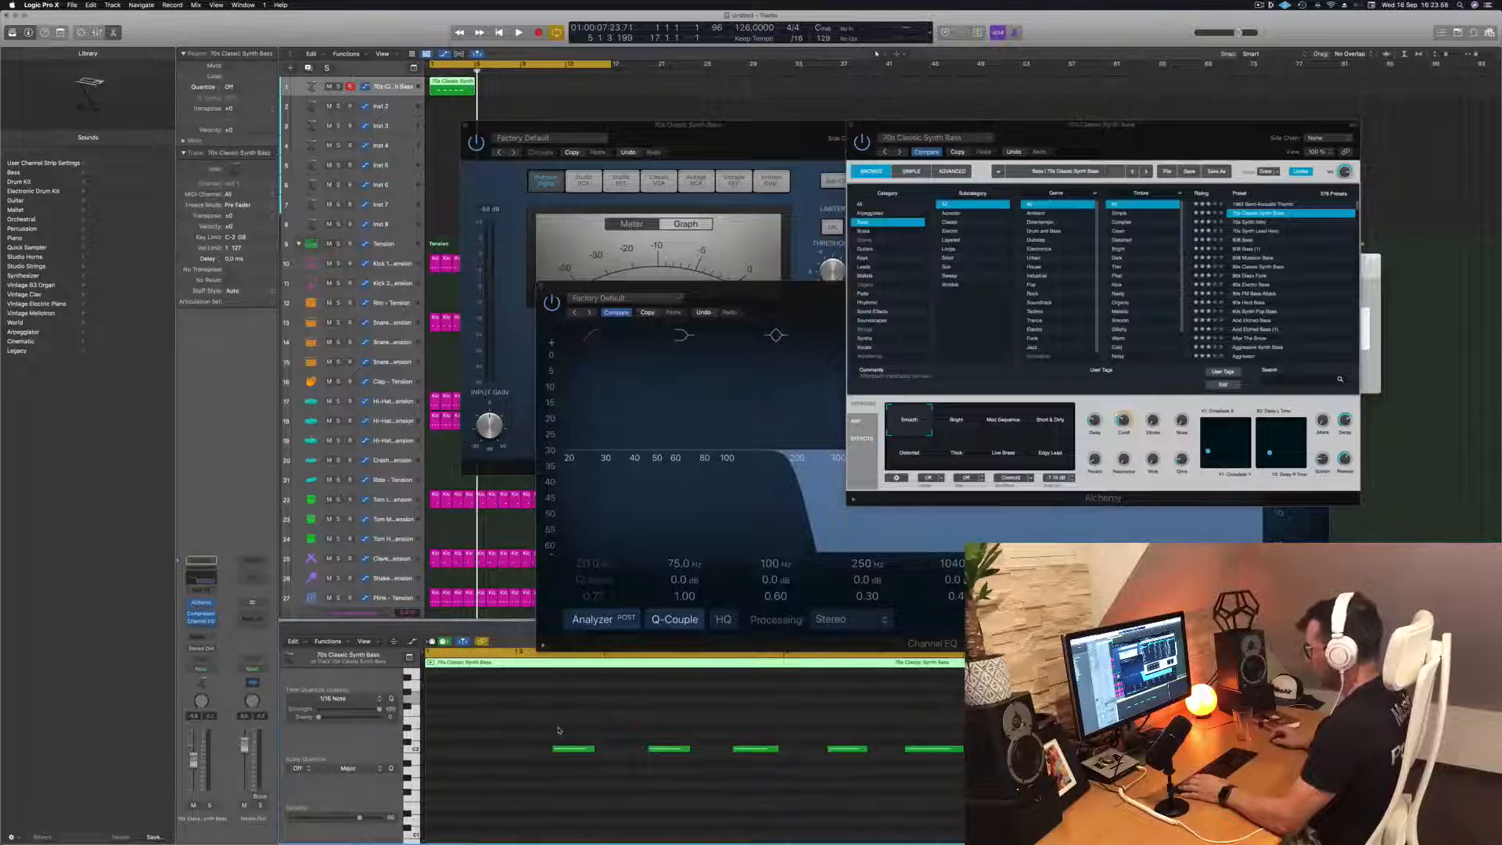
drag(571, 750, 579, 750)
scroll(601, 755, left, 2)
scroll(647, 718, up, 2)
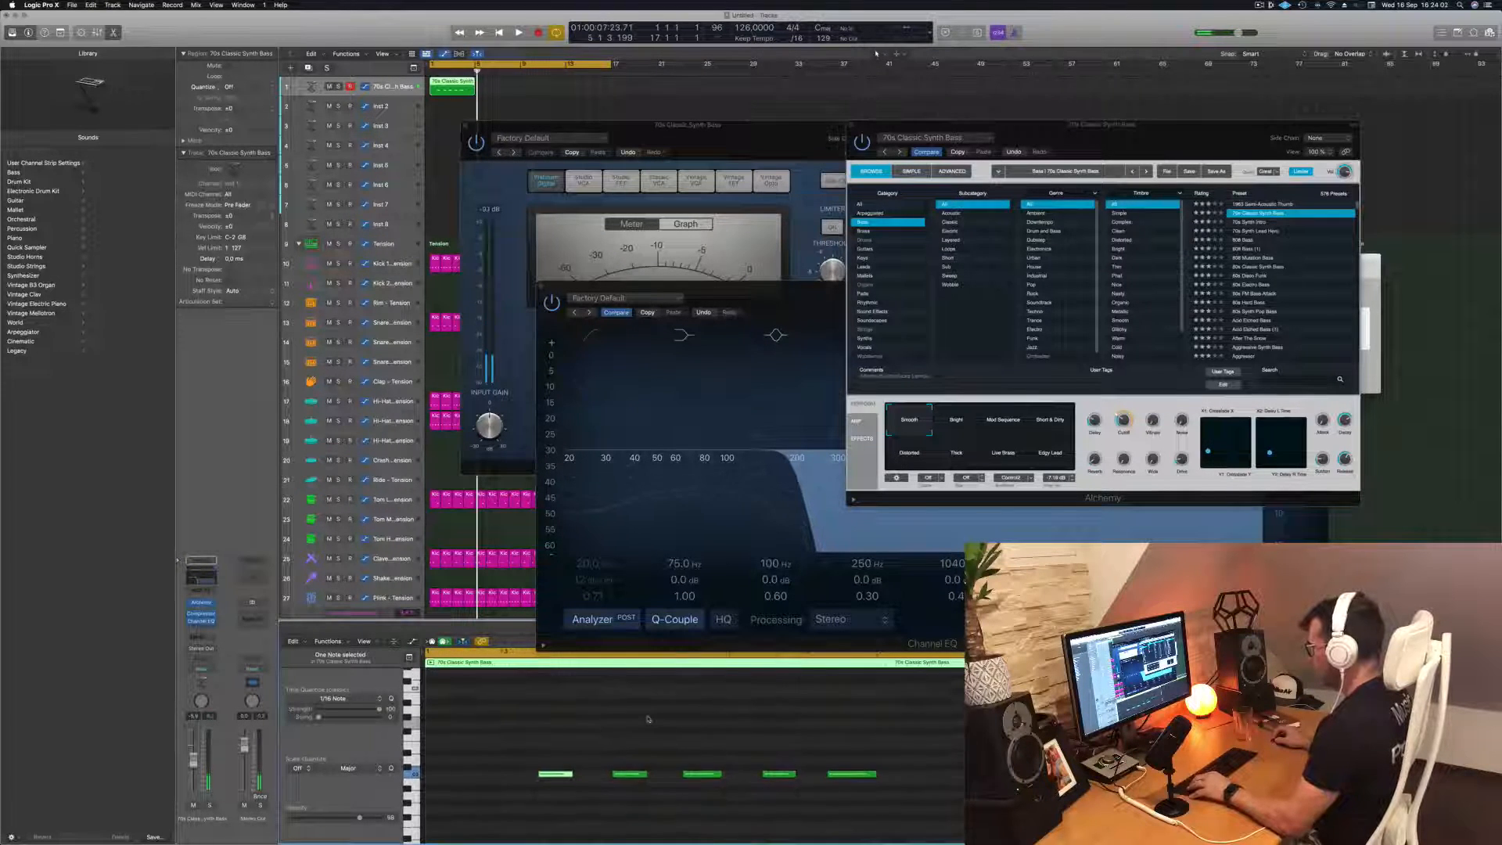
drag(753, 293, 834, 193)
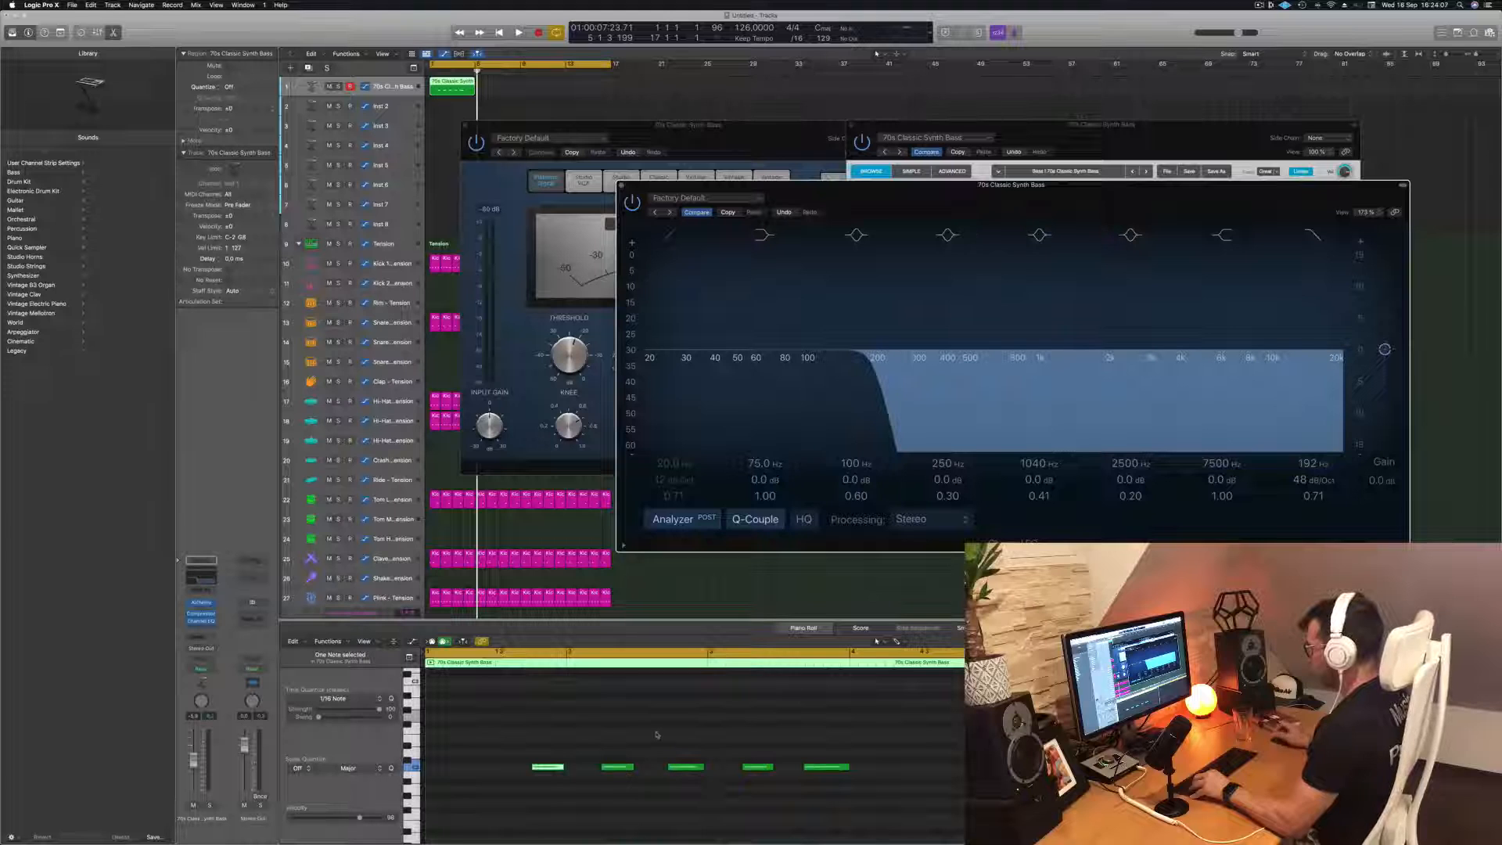
drag(686, 769, 688, 770)
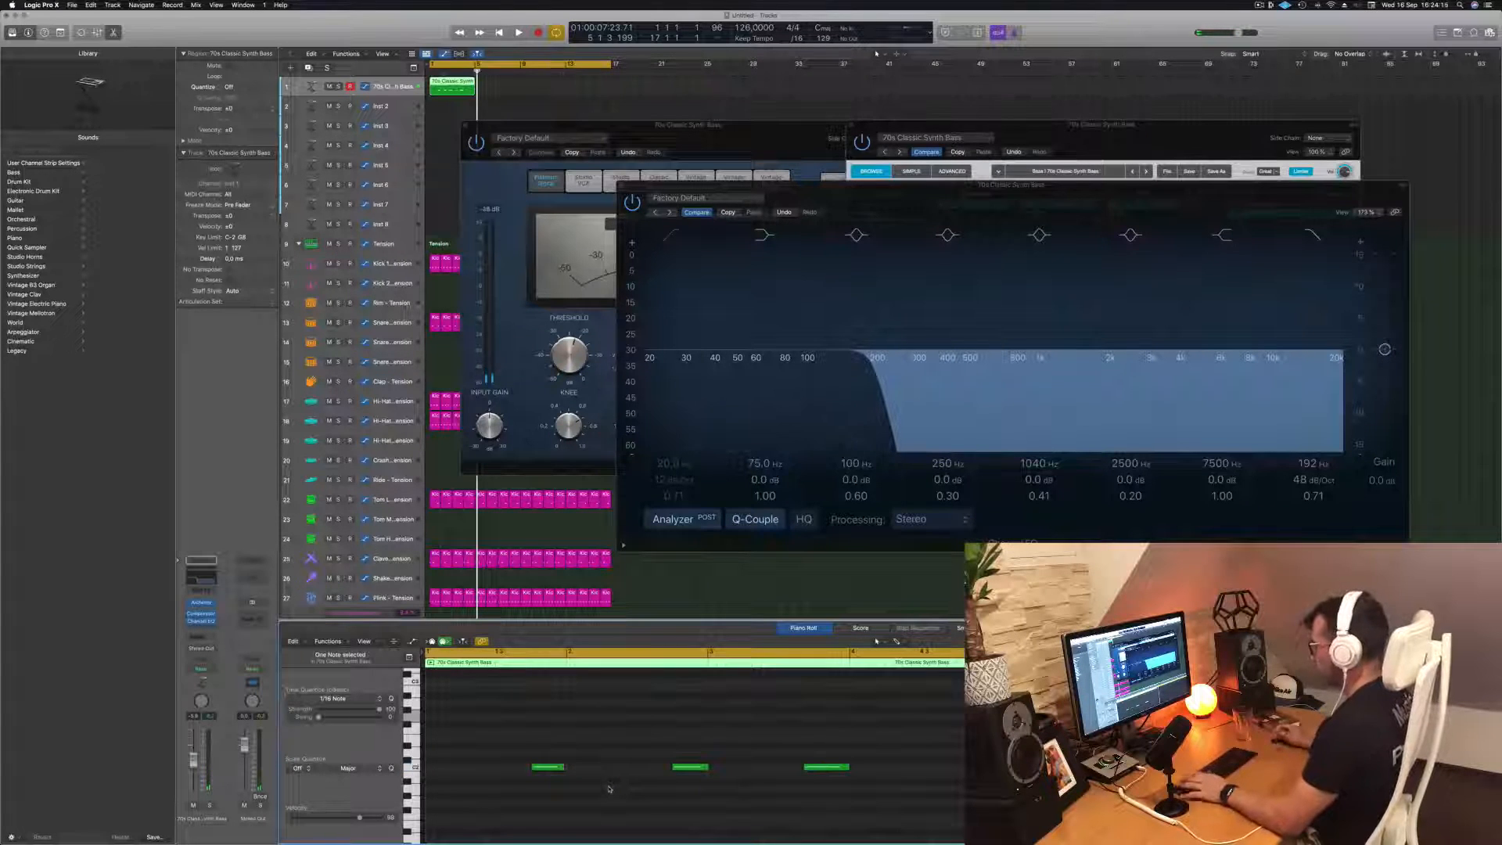
Play the edited bass phrase and shift its last note slightly later
key(space)
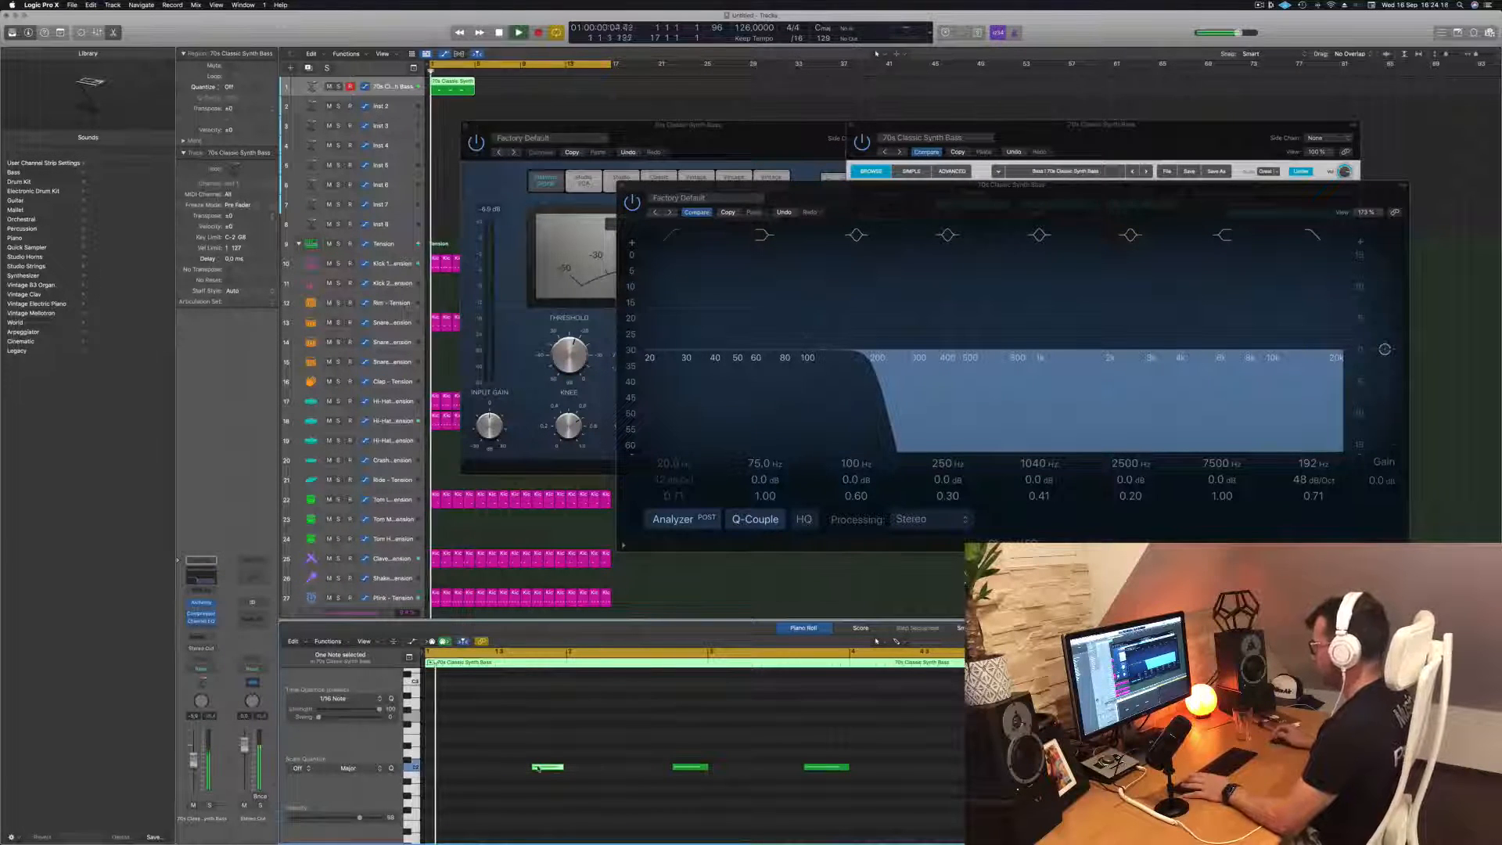
click(548, 767)
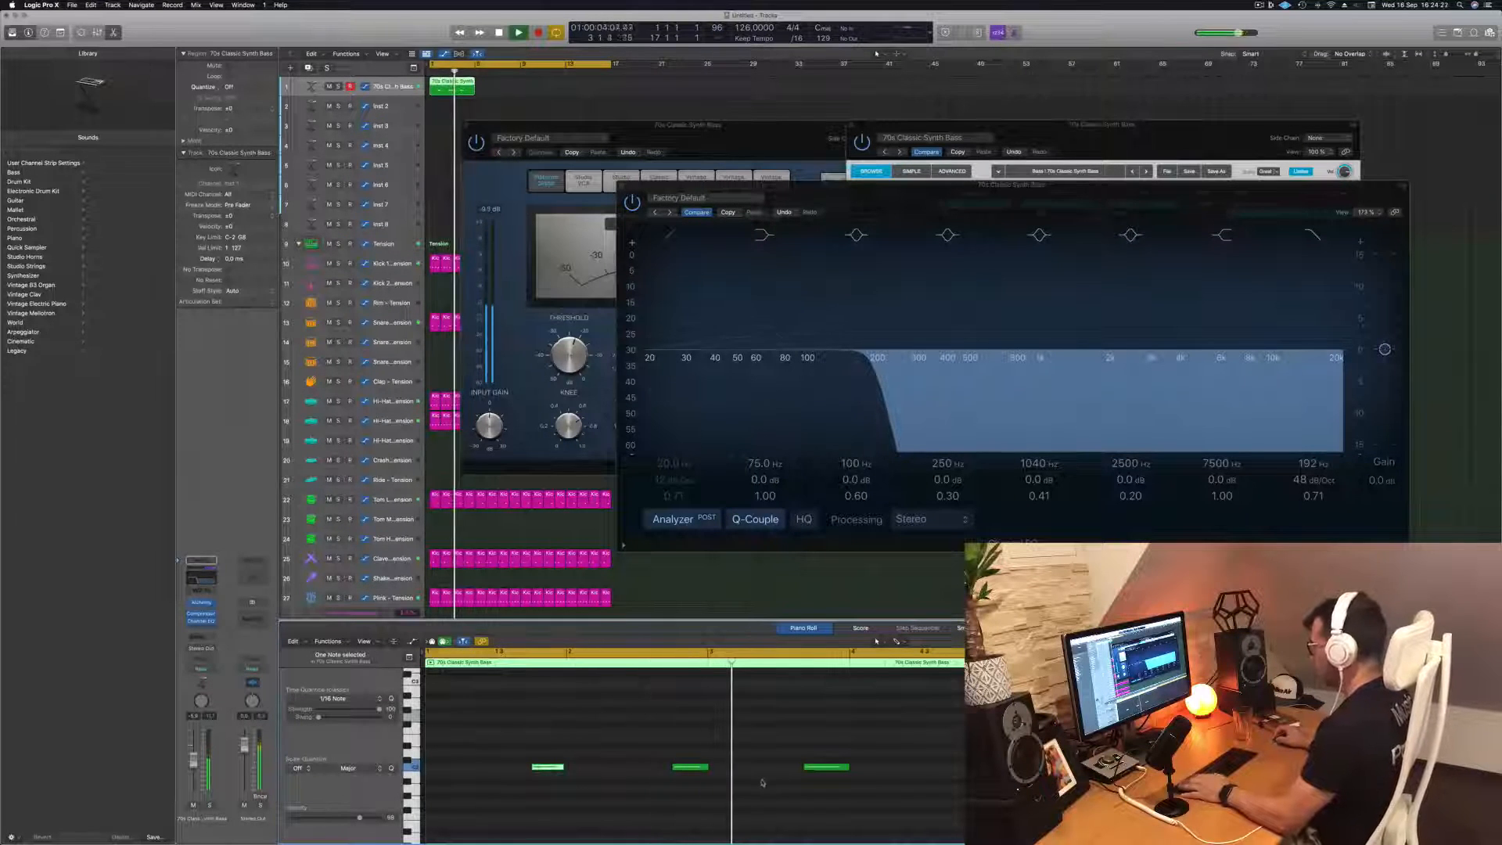
drag(830, 768, 833, 770)
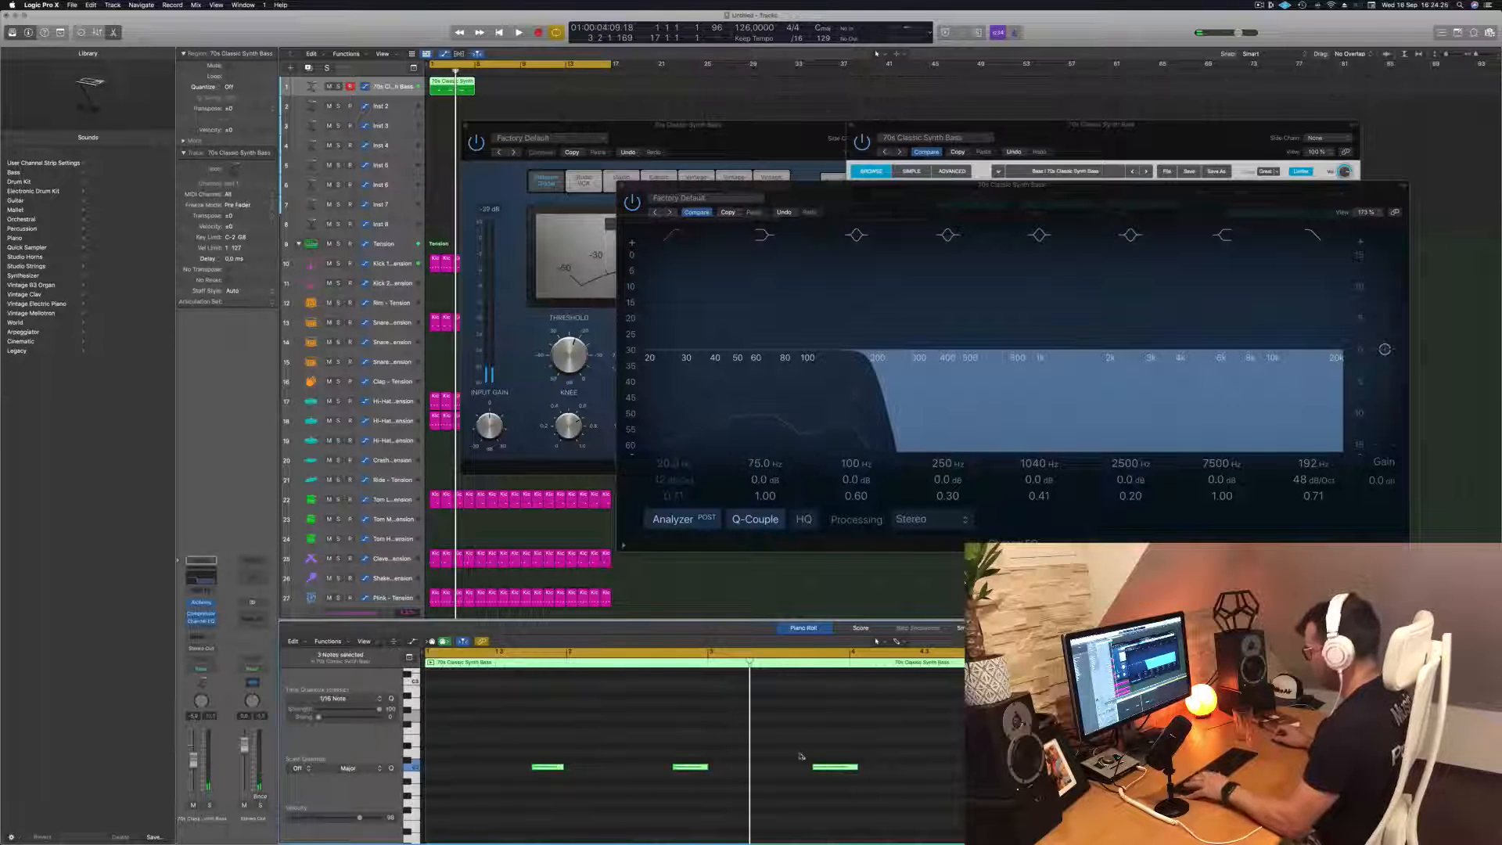
Lengthen all three bass notes slightly and extend the last one further while the groove plays
key(space)
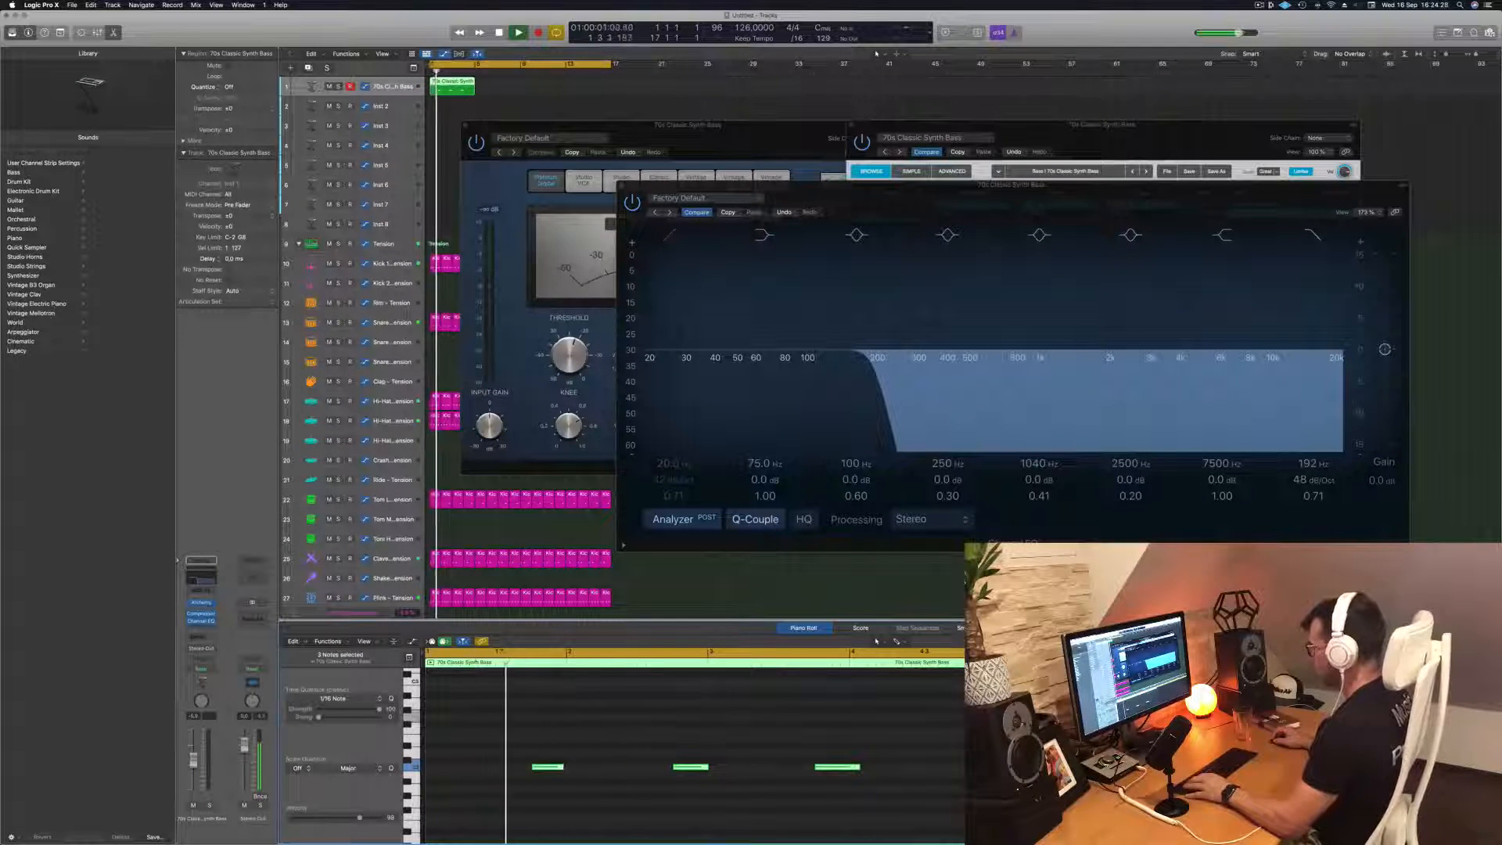
click(605, 749)
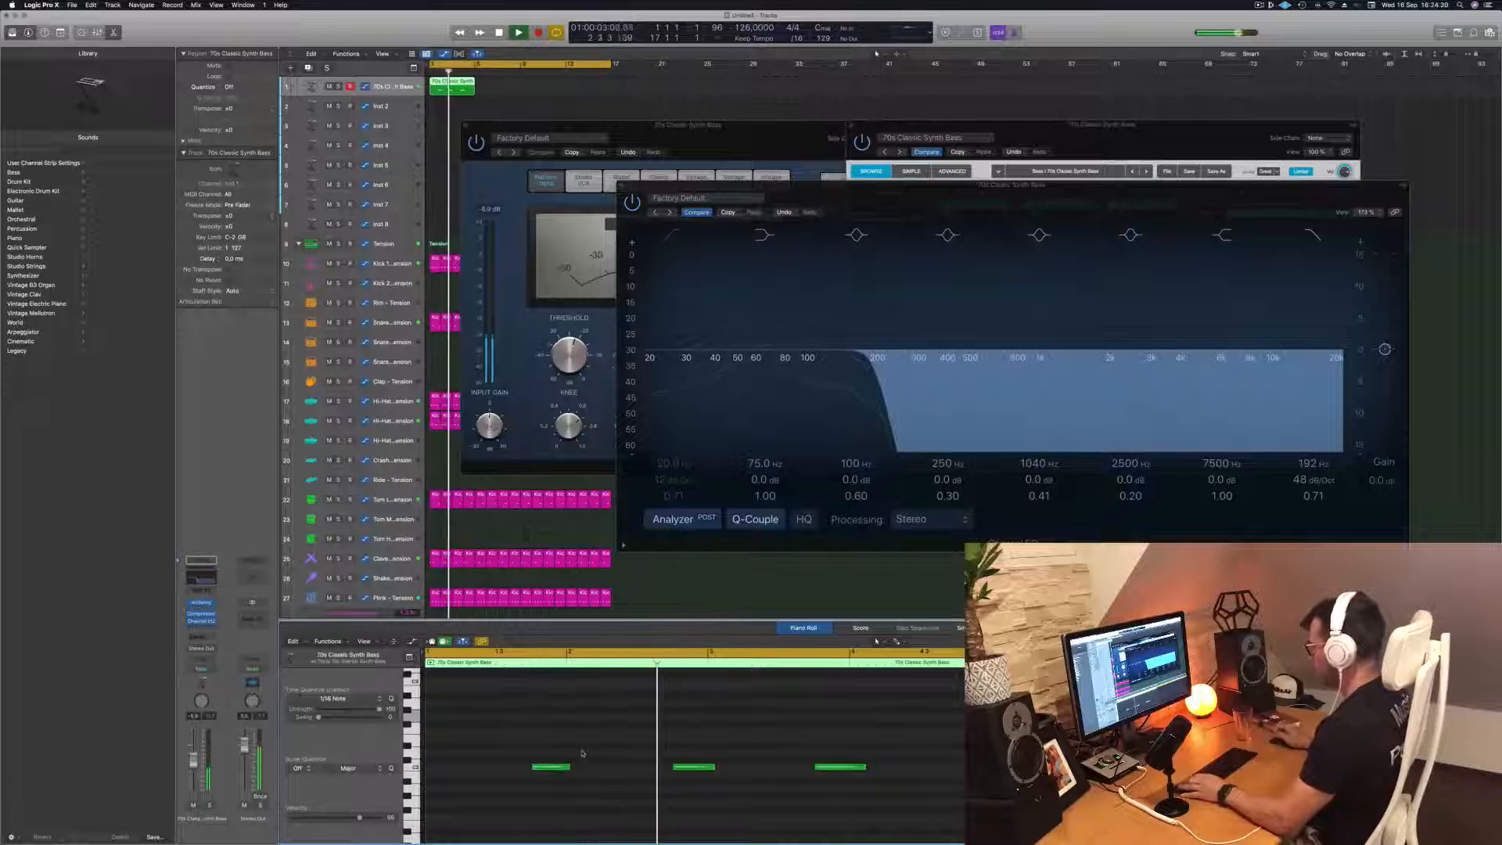
key(super+Left)
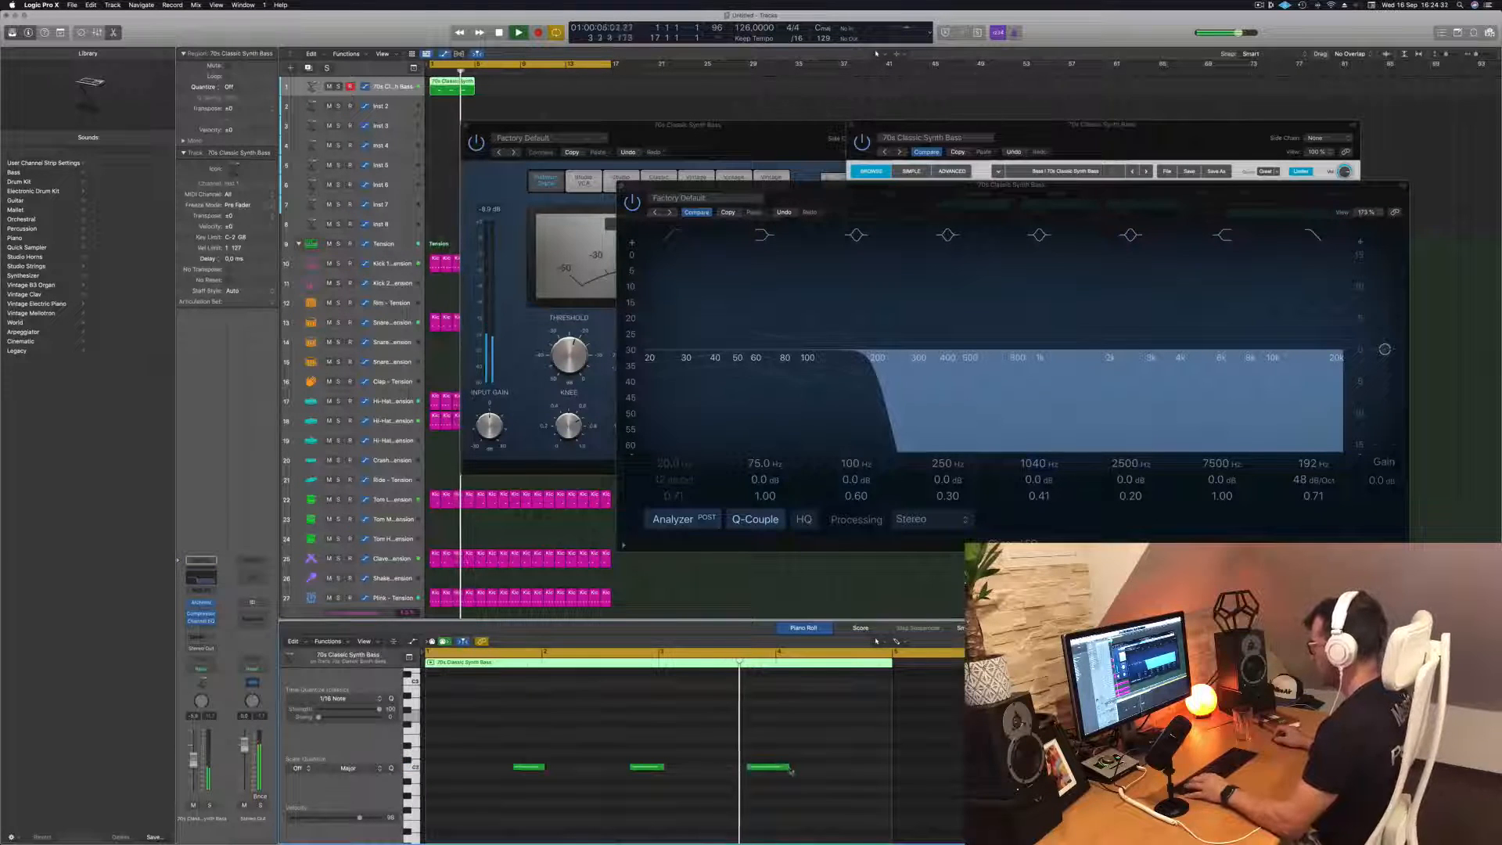
drag(787, 766, 799, 767)
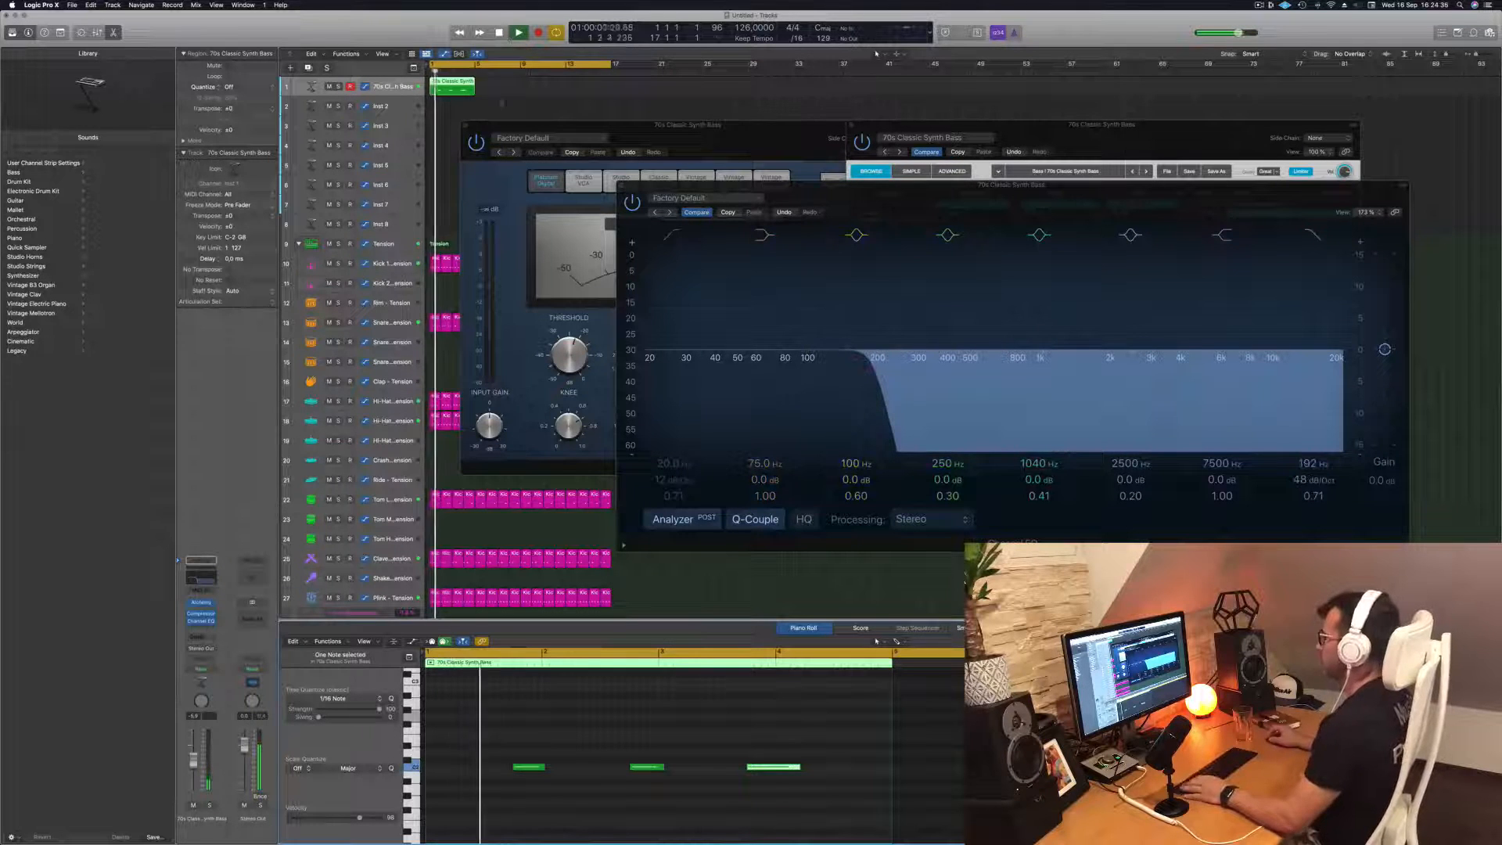
Copy the four-bar bass region along its track until four regions fill the 16-bar loop
drag(447, 86, 547, 91)
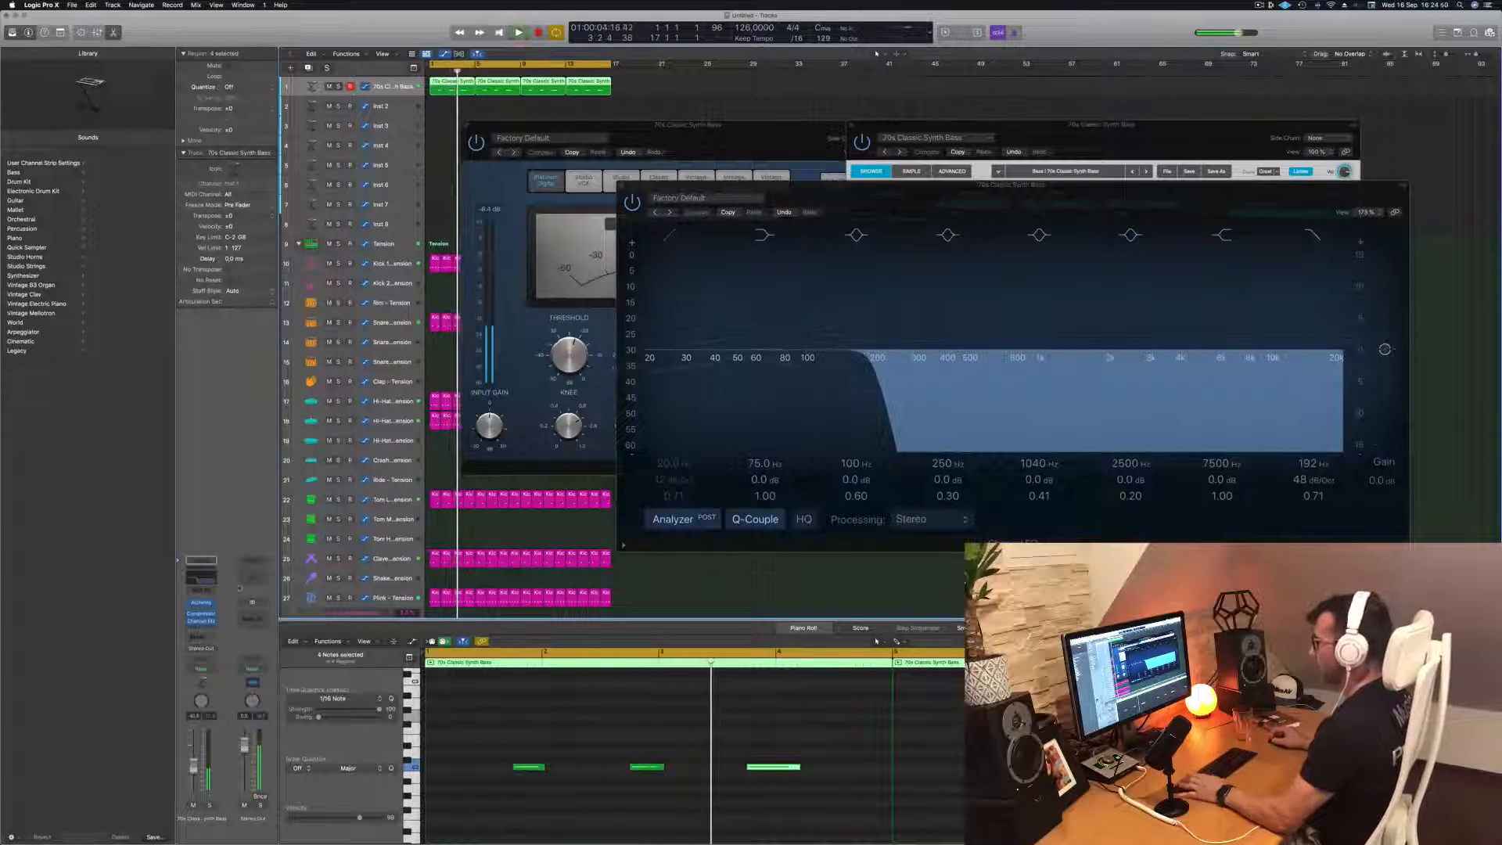
Reopen the bass track's Alchemy synth and audition its Bright and Mod Sequence snapshots while the loop plays
key(space)
click(201, 603)
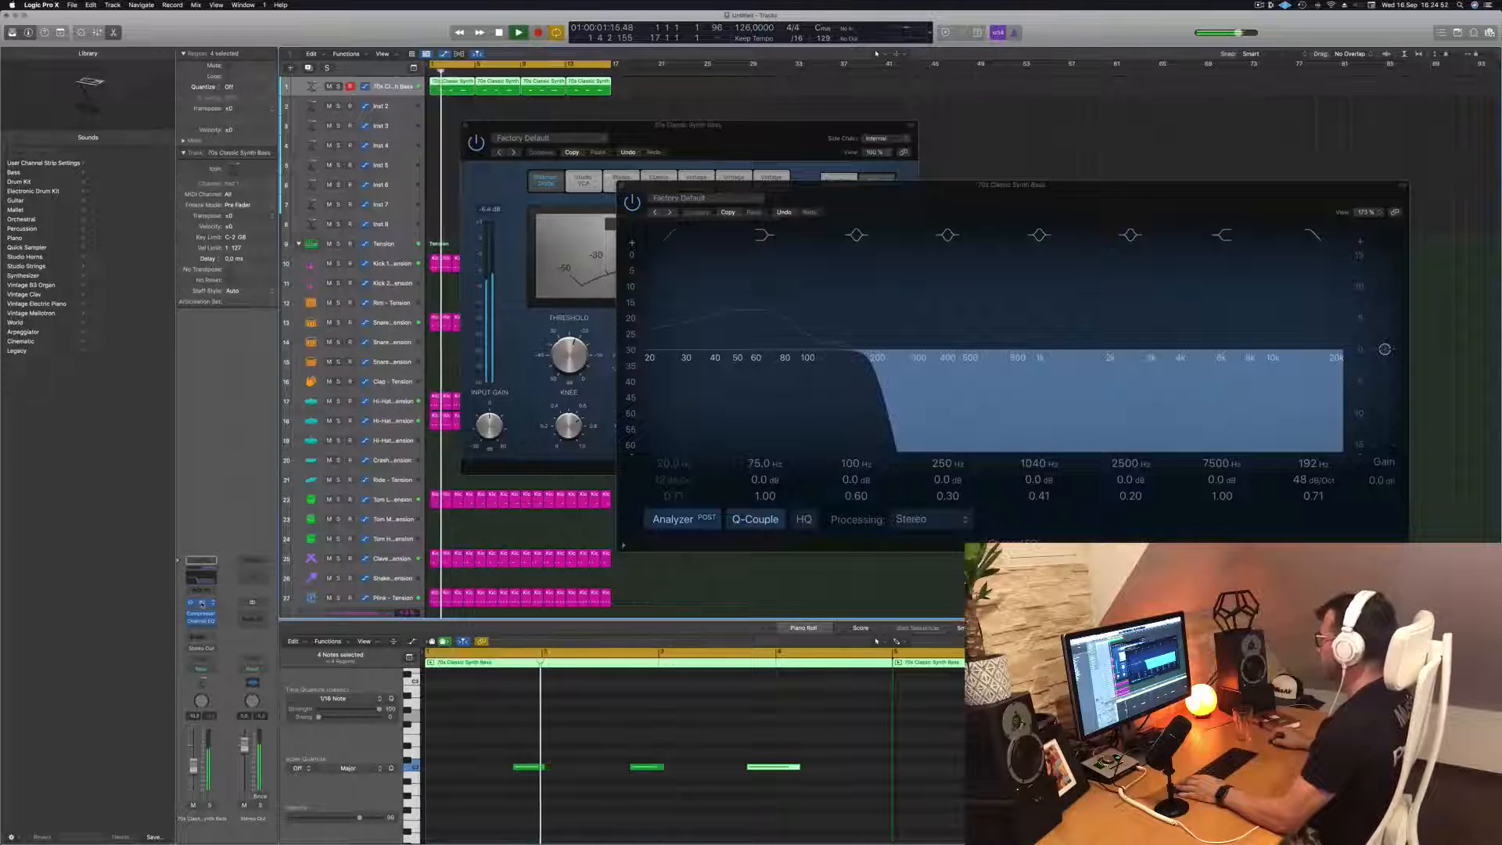
click(201, 603)
key(Return)
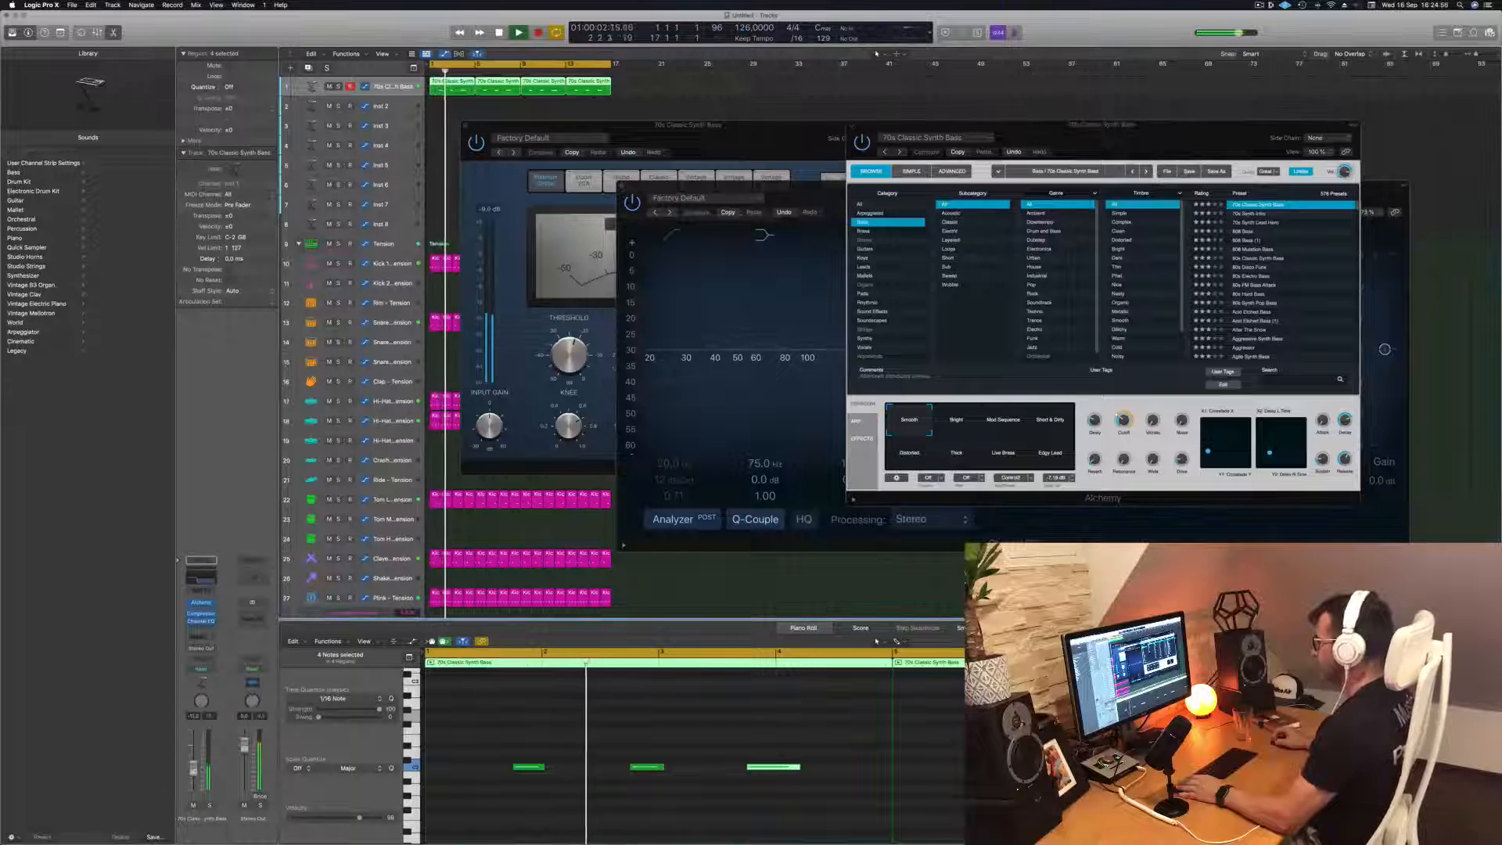
click(954, 425)
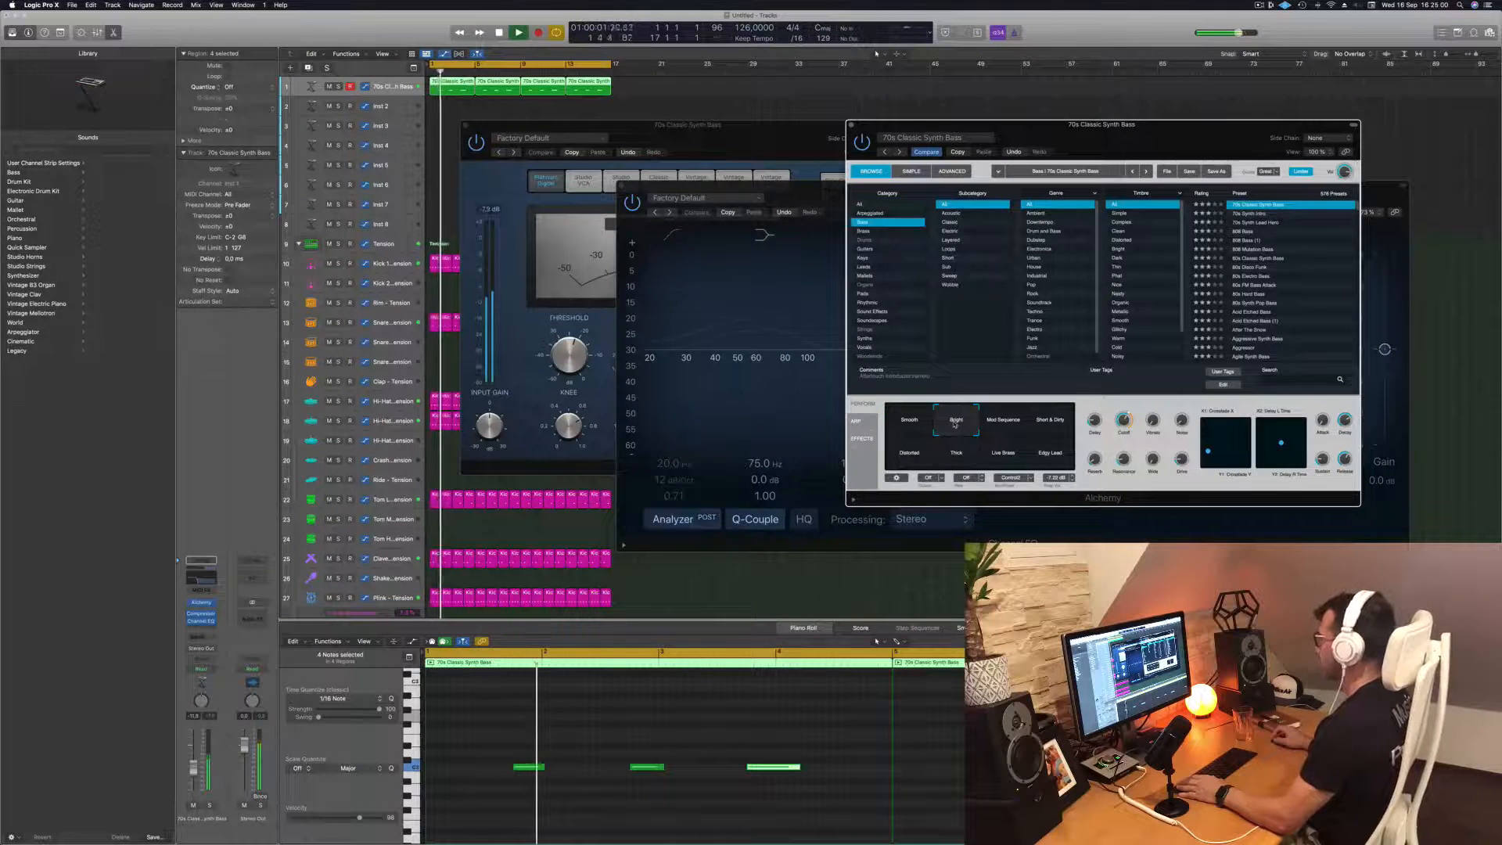
click(1001, 423)
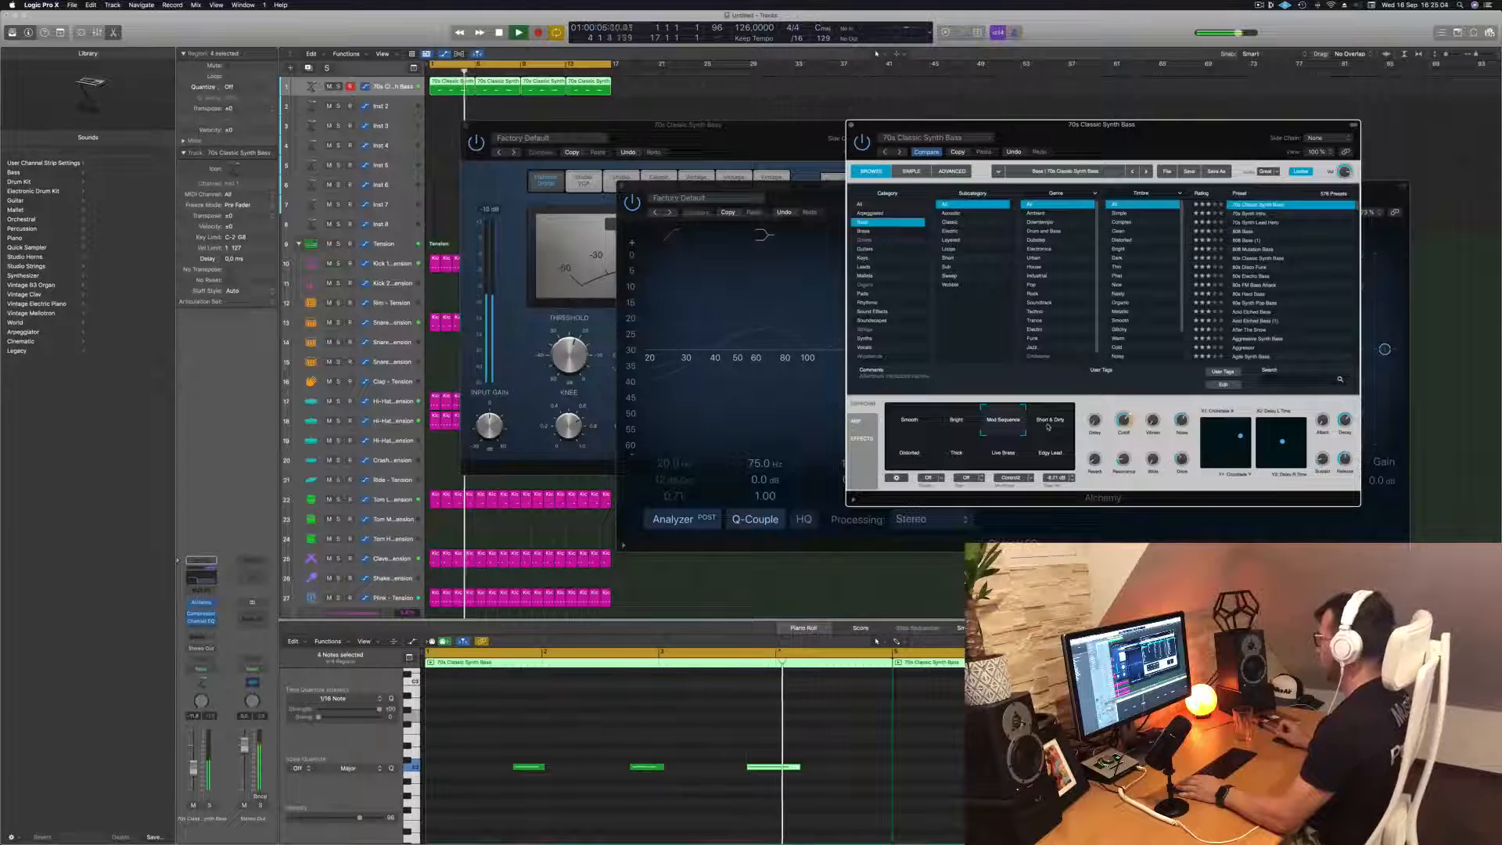
key(Return)
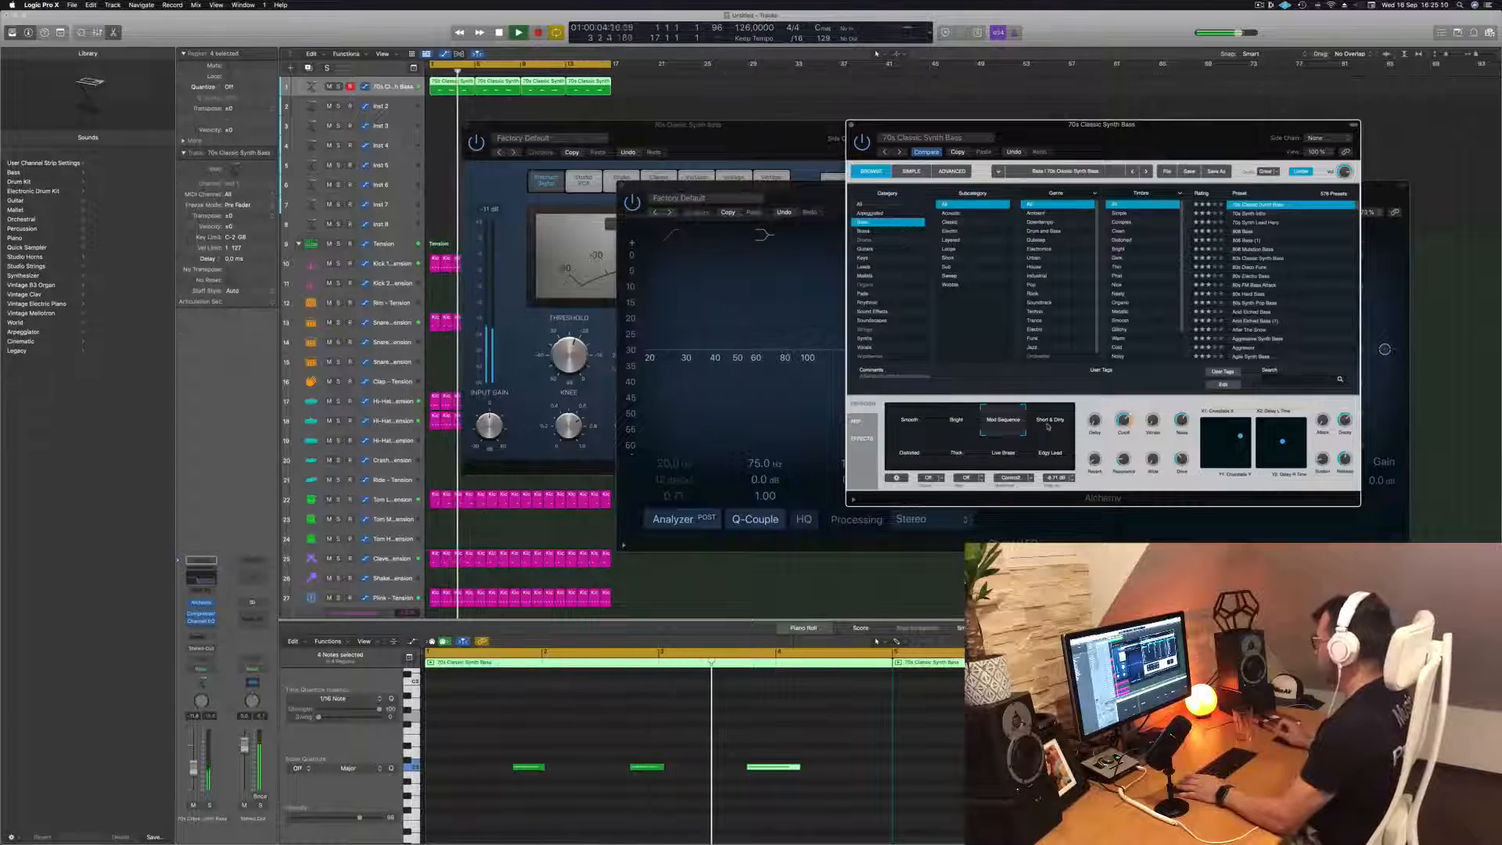
Audition the Distorted and Live Brass snapshots of the bass sound, finishing on the Edgy Lead snapshot
click(913, 454)
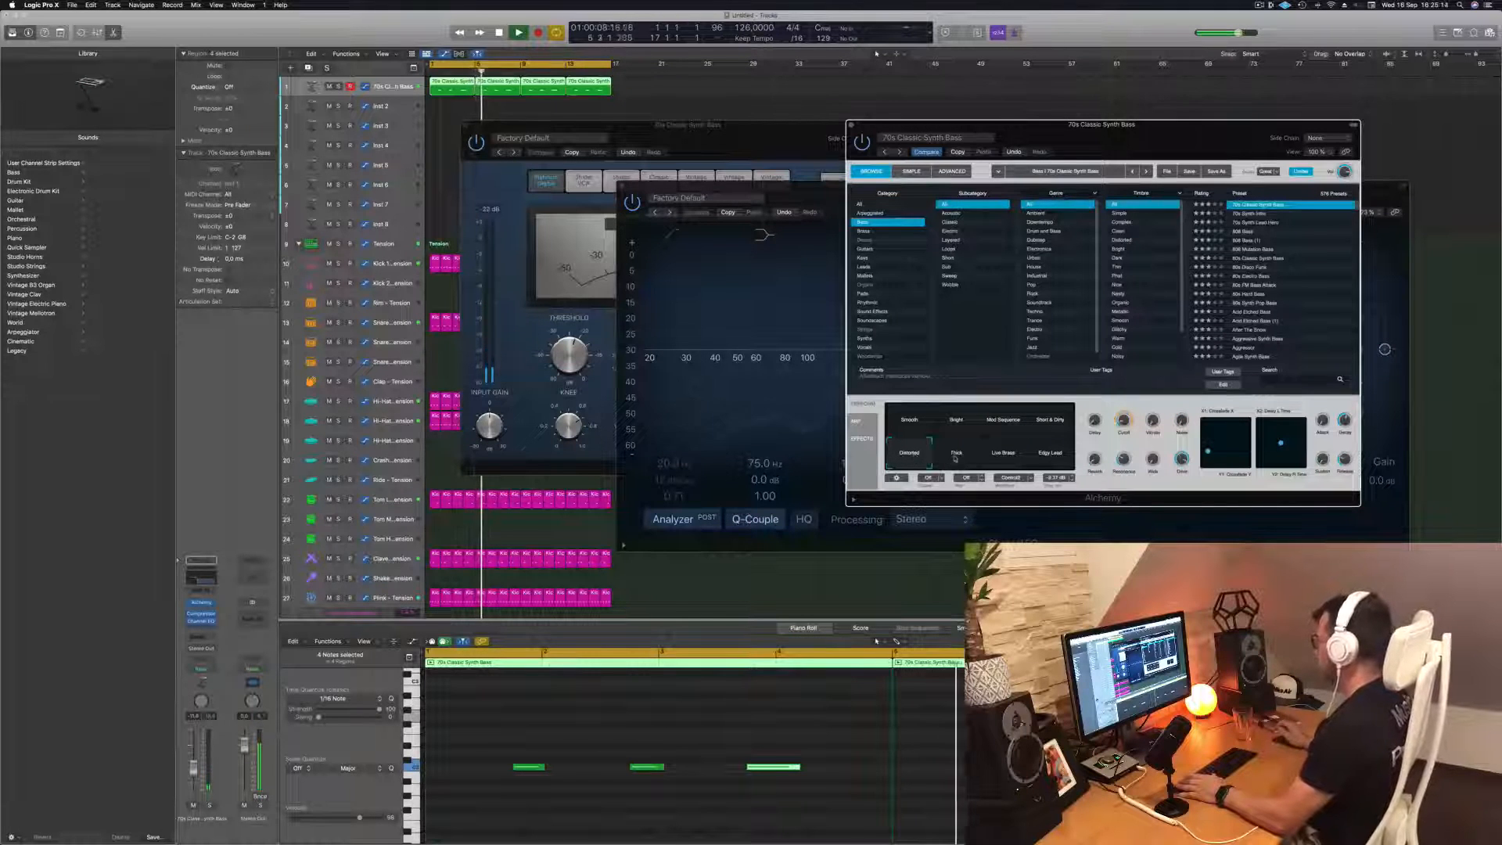
click(997, 458)
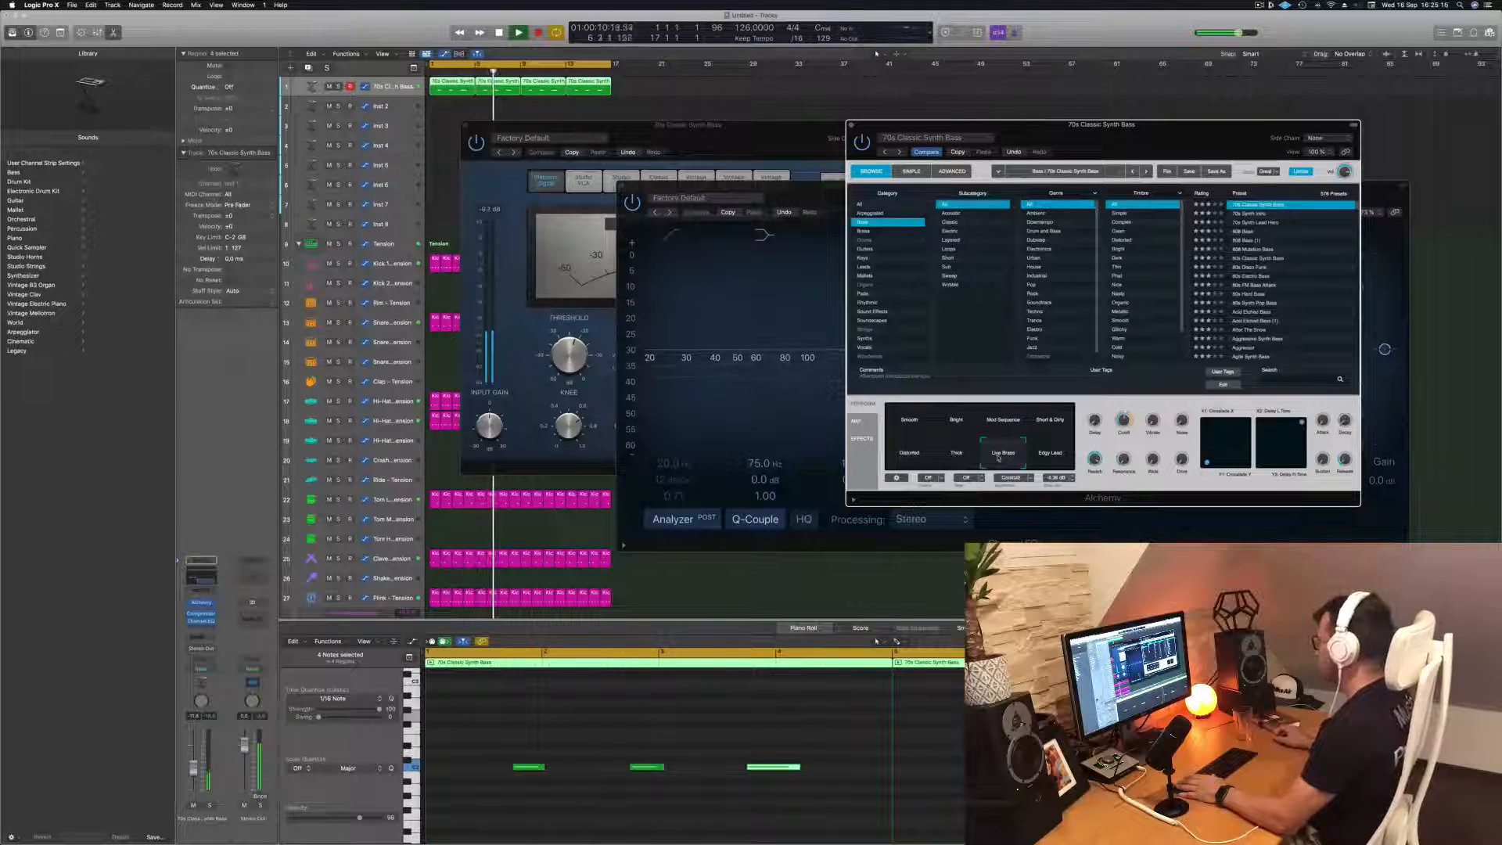
key(Return)
key(space)
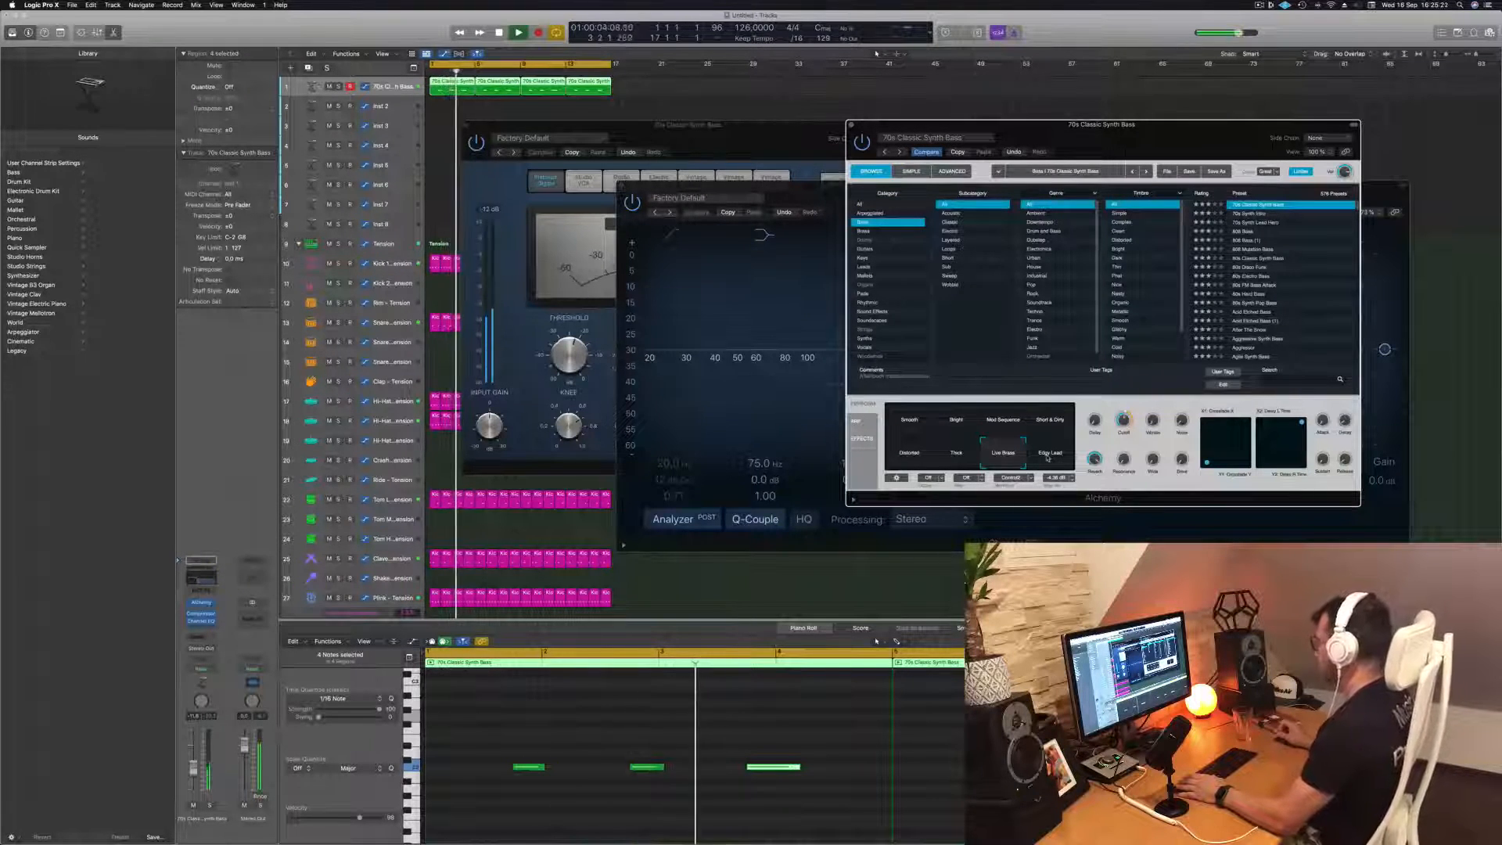
click(1048, 455)
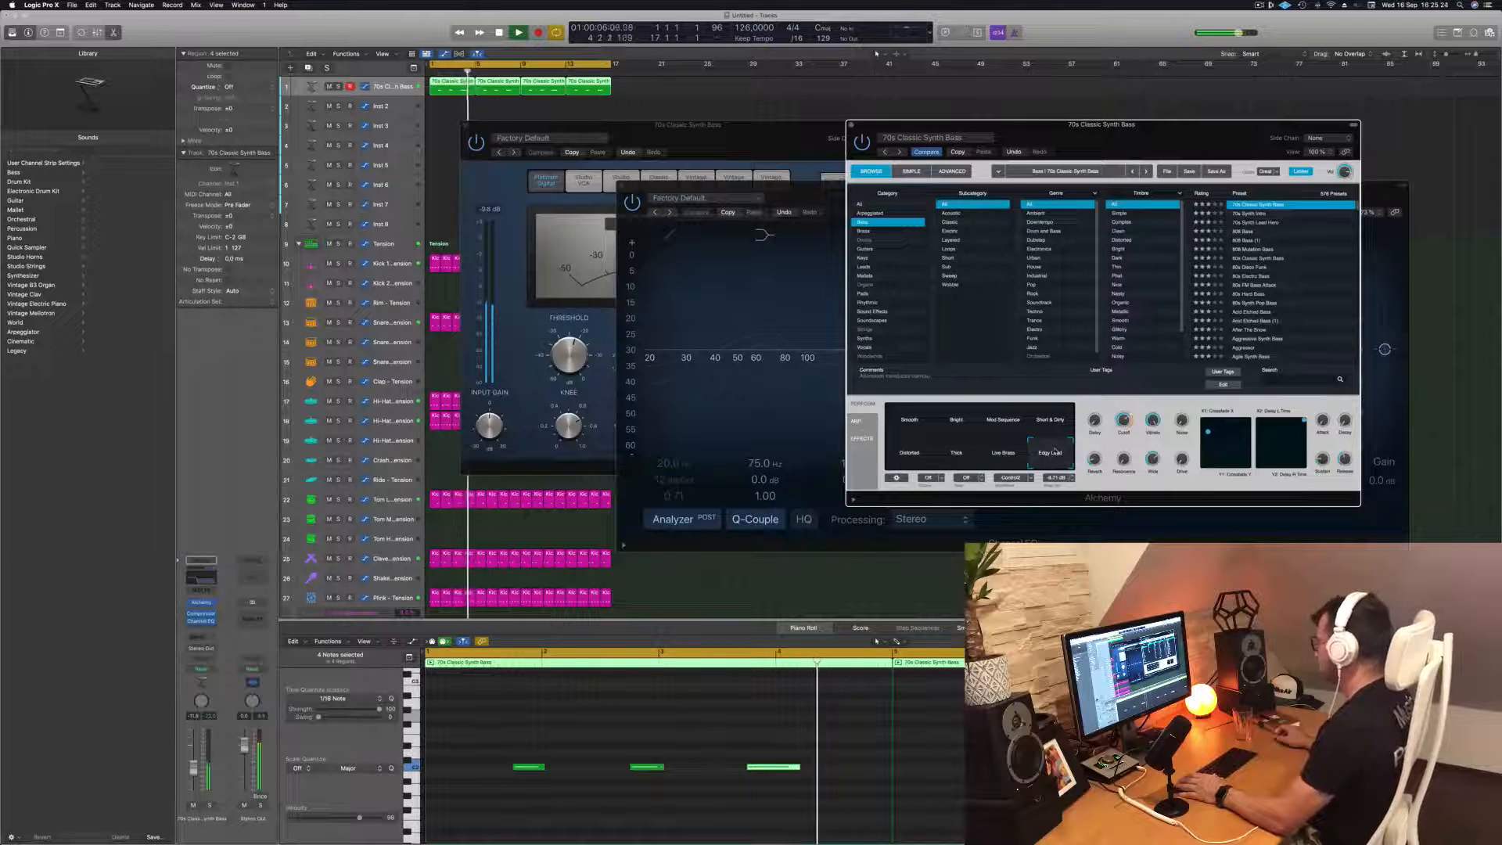
key(Return)
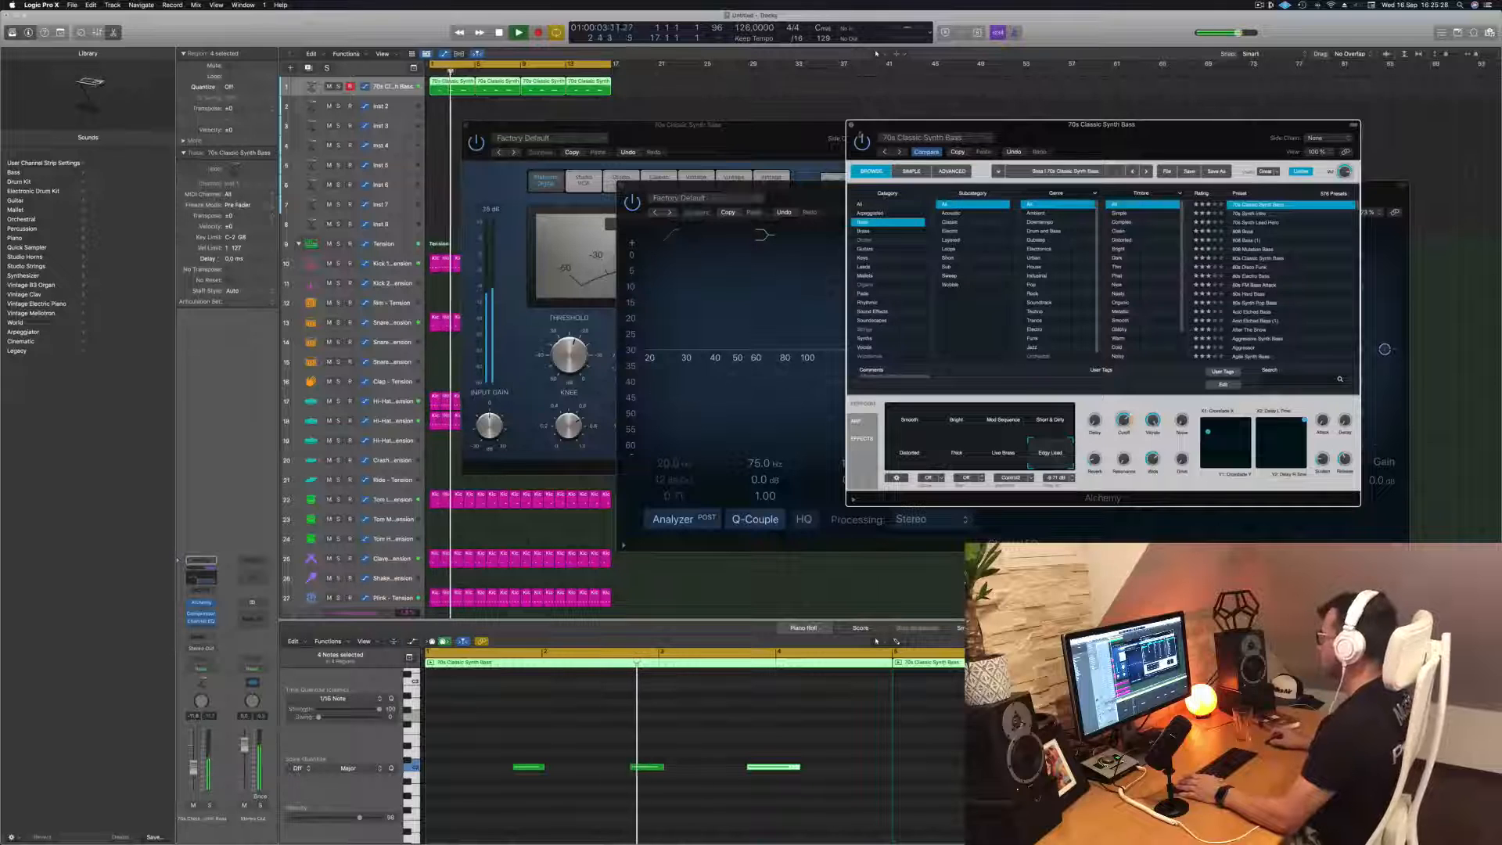
Lower the bass track's volume slightly and close its Alchemy, Channel EQ and Compressor windows
click(851, 126)
drag(865, 195, 832, 181)
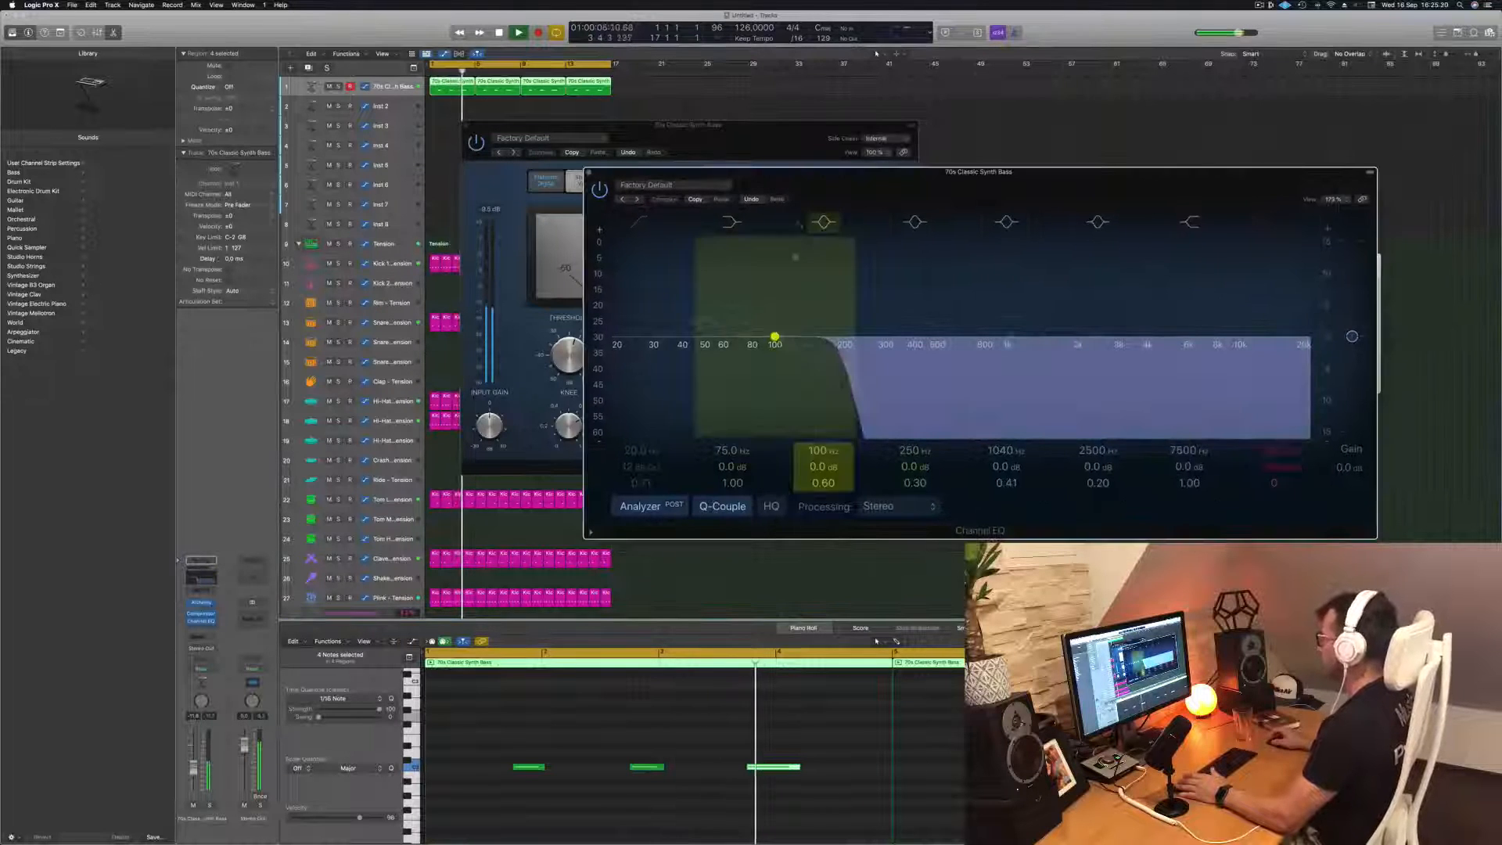
key(Return)
drag(195, 770, 196, 774)
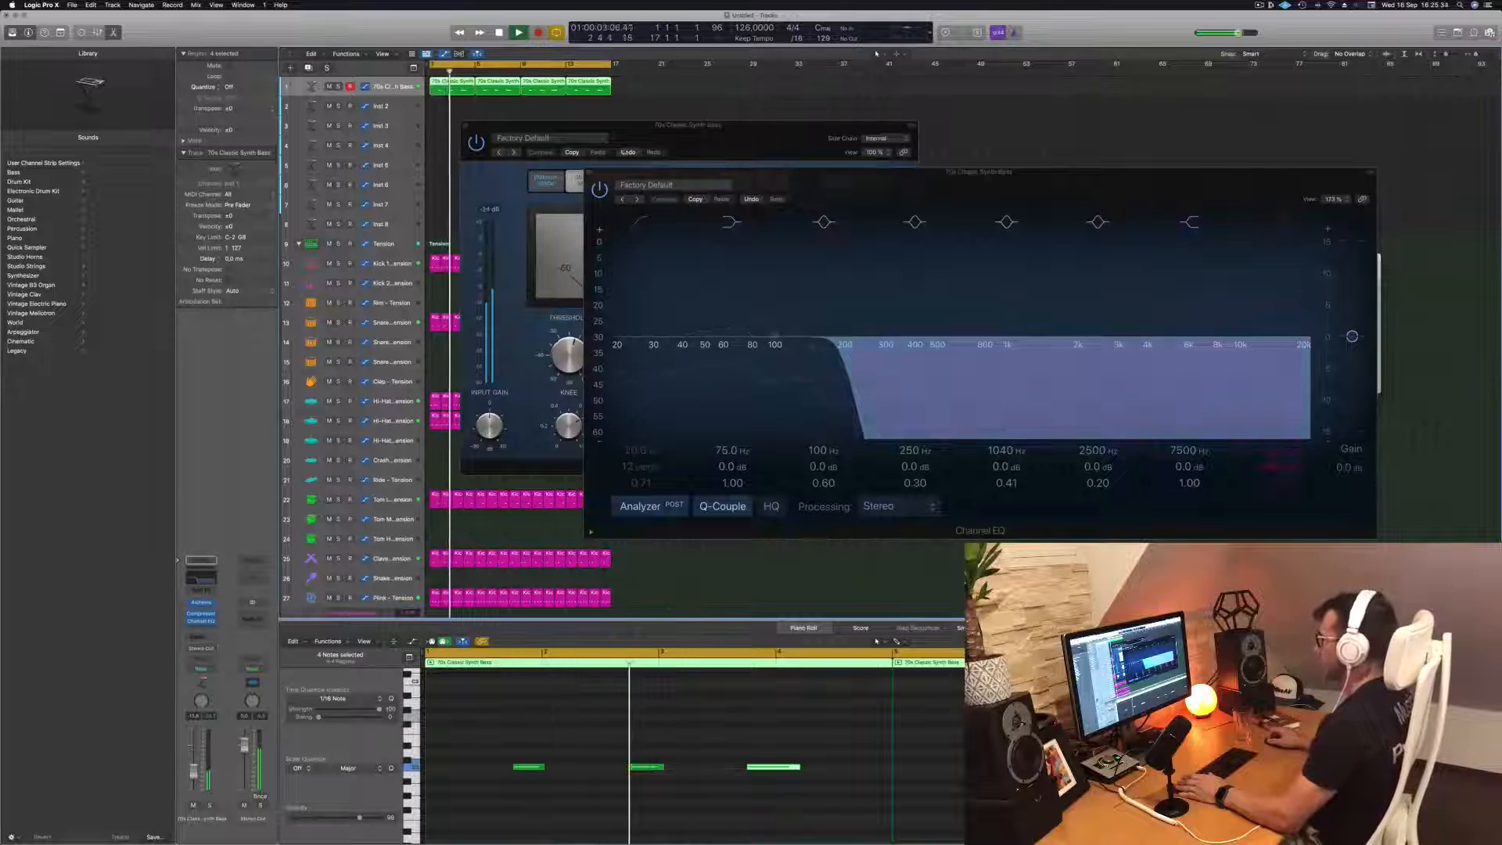
click(589, 173)
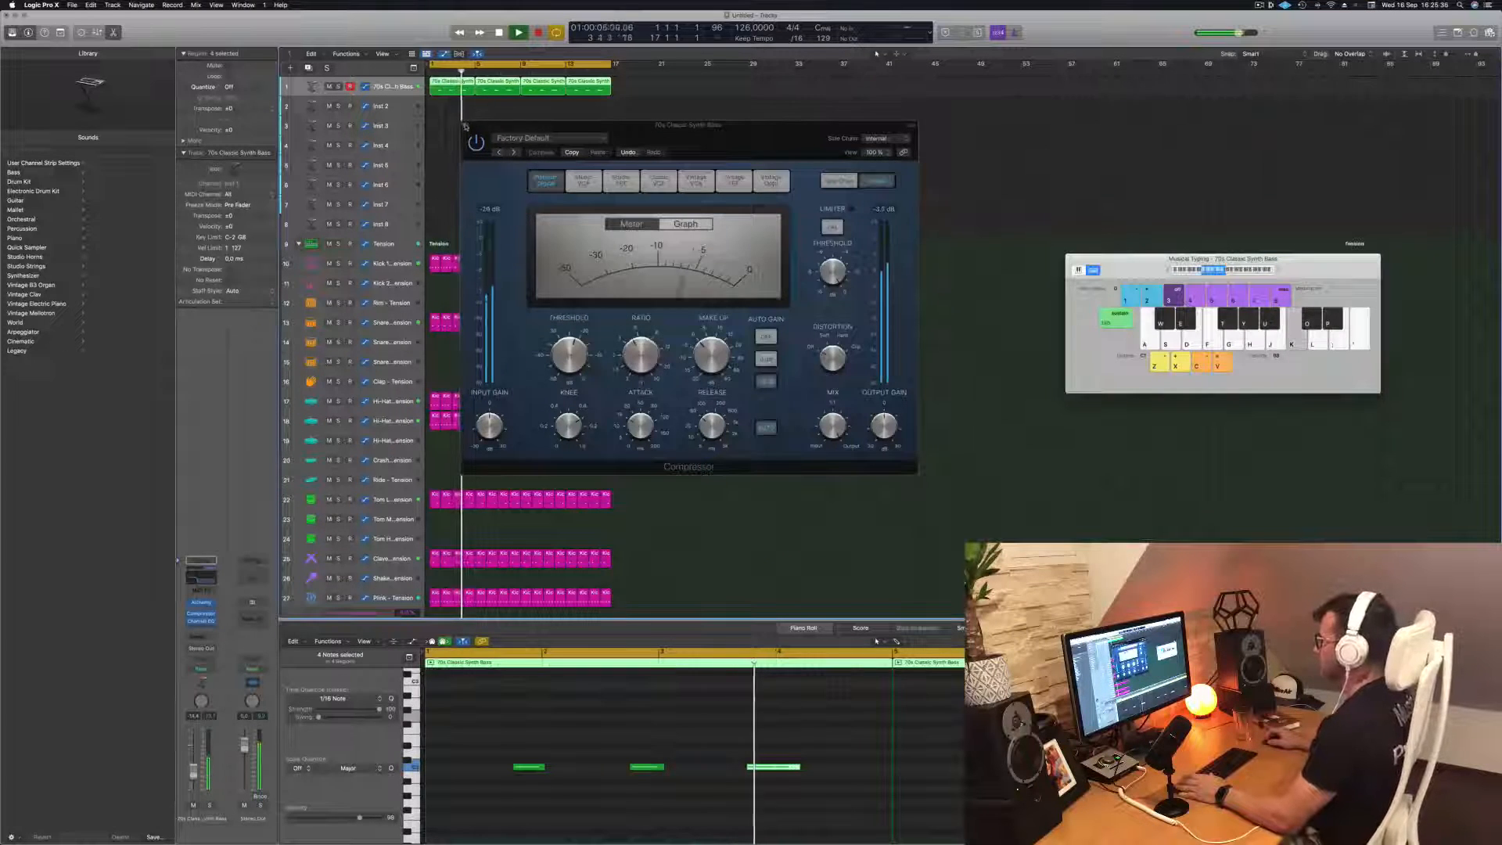
click(467, 125)
Enlarge the Inst 2 track and copy the first four-bar bass region onto it
click(624, 108)
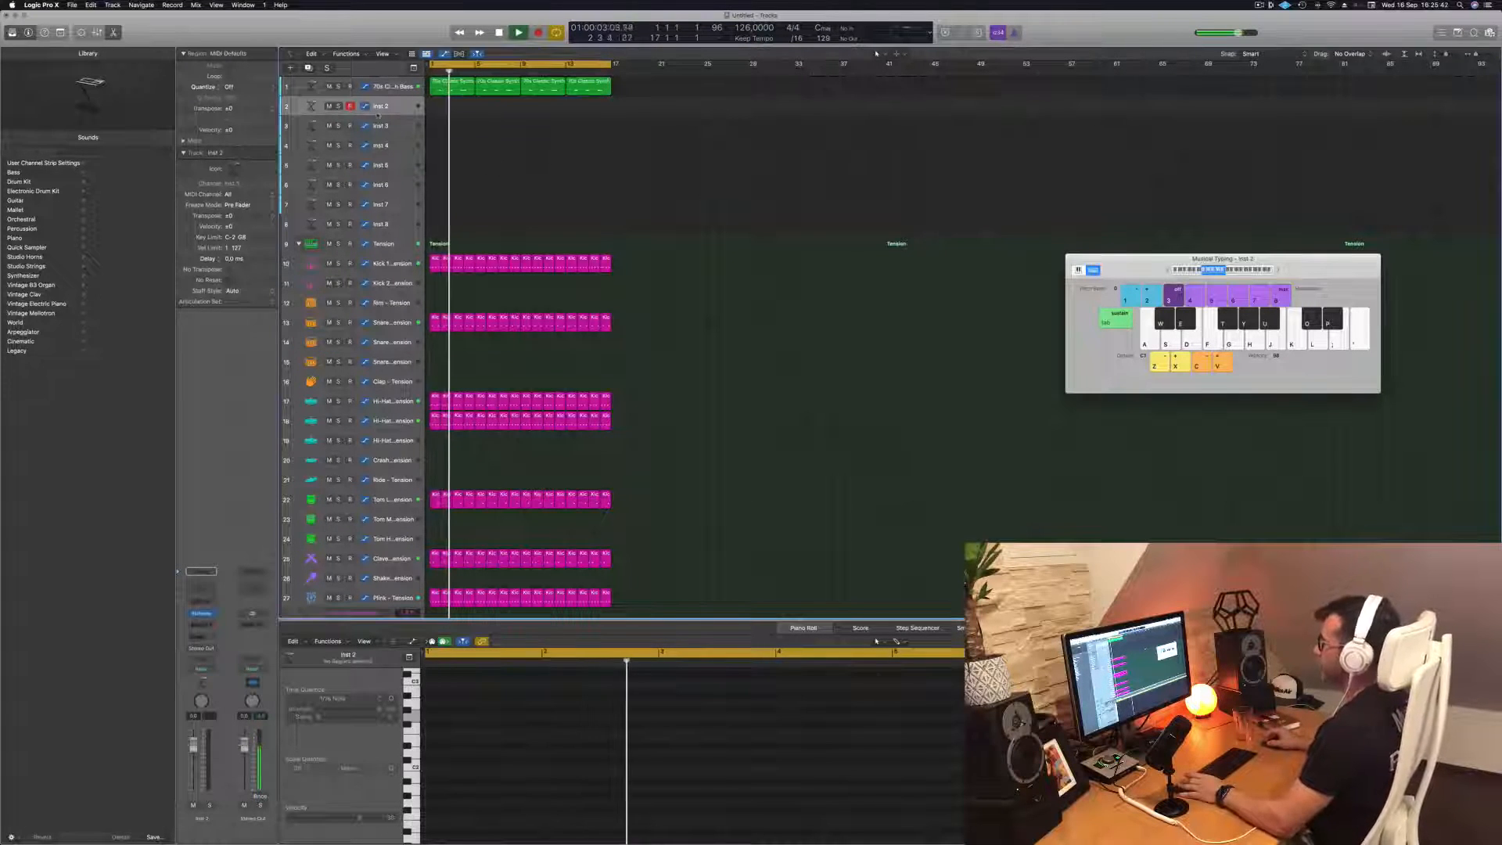
drag(397, 117, 396, 146)
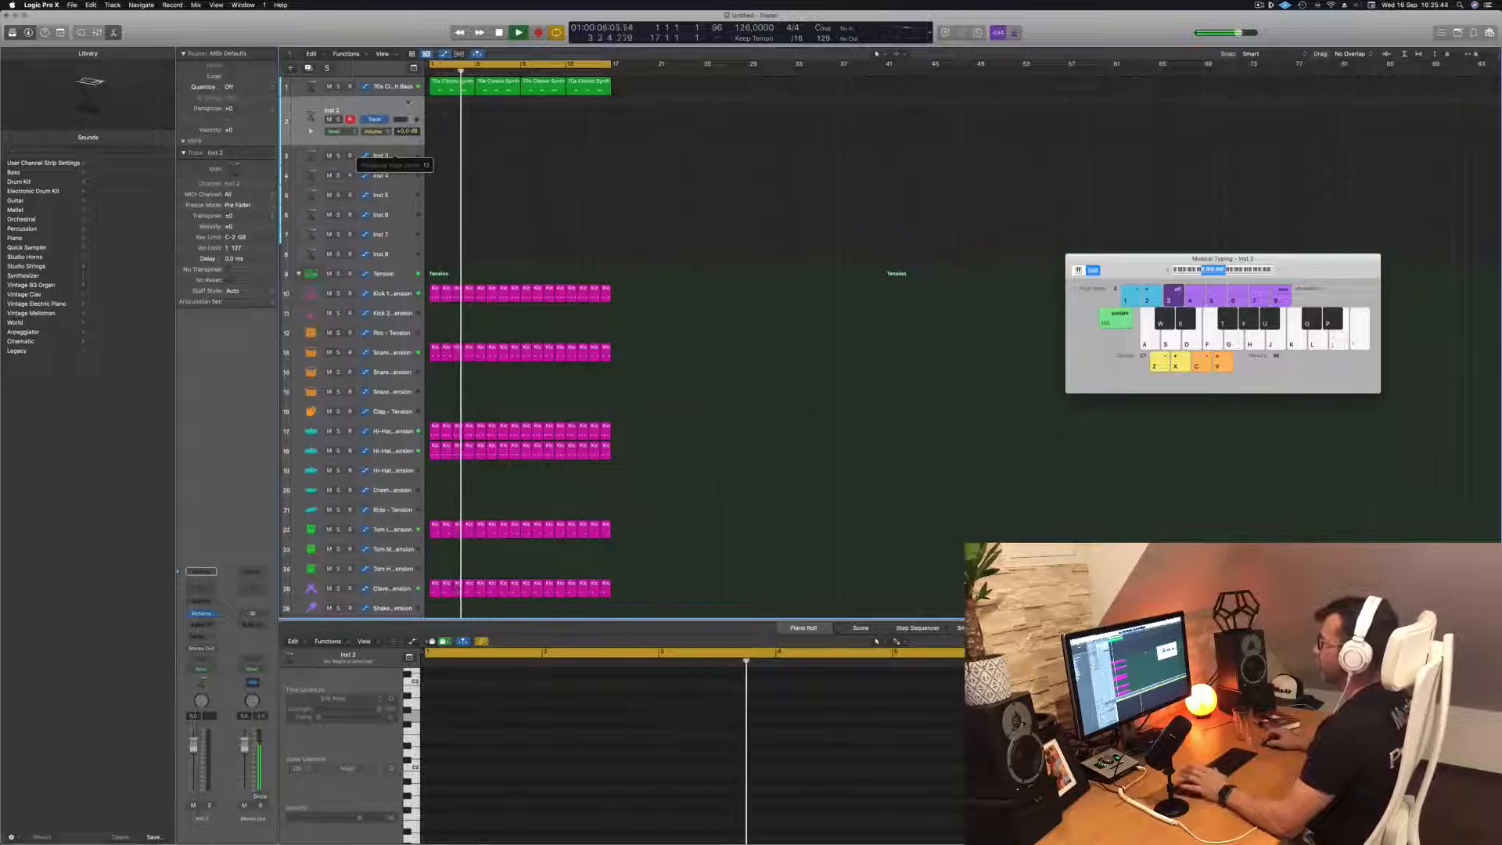
key(Return)
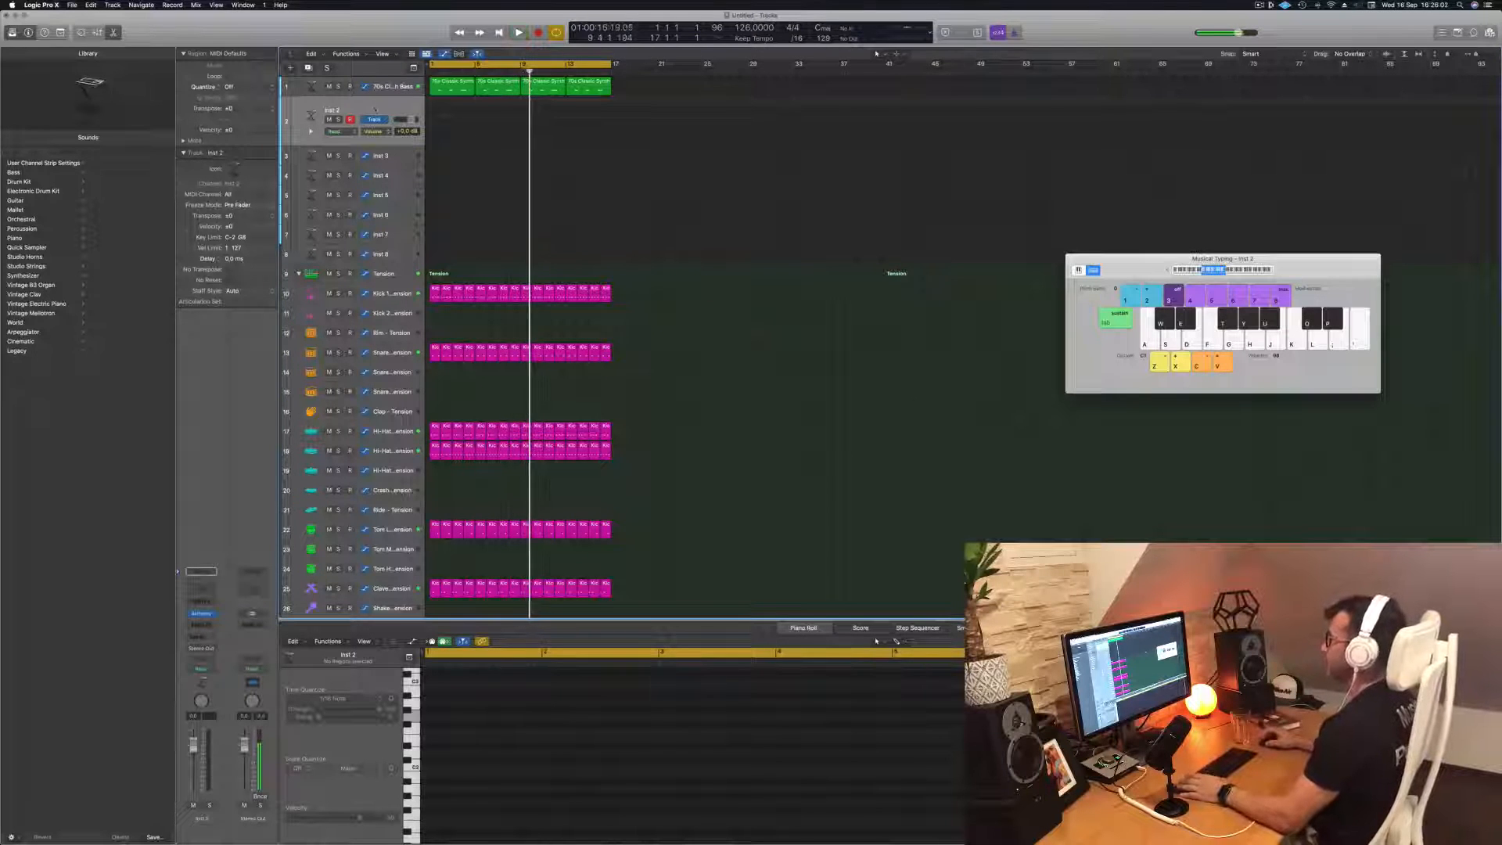
key(Return)
drag(447, 86, 446, 115)
key(space)
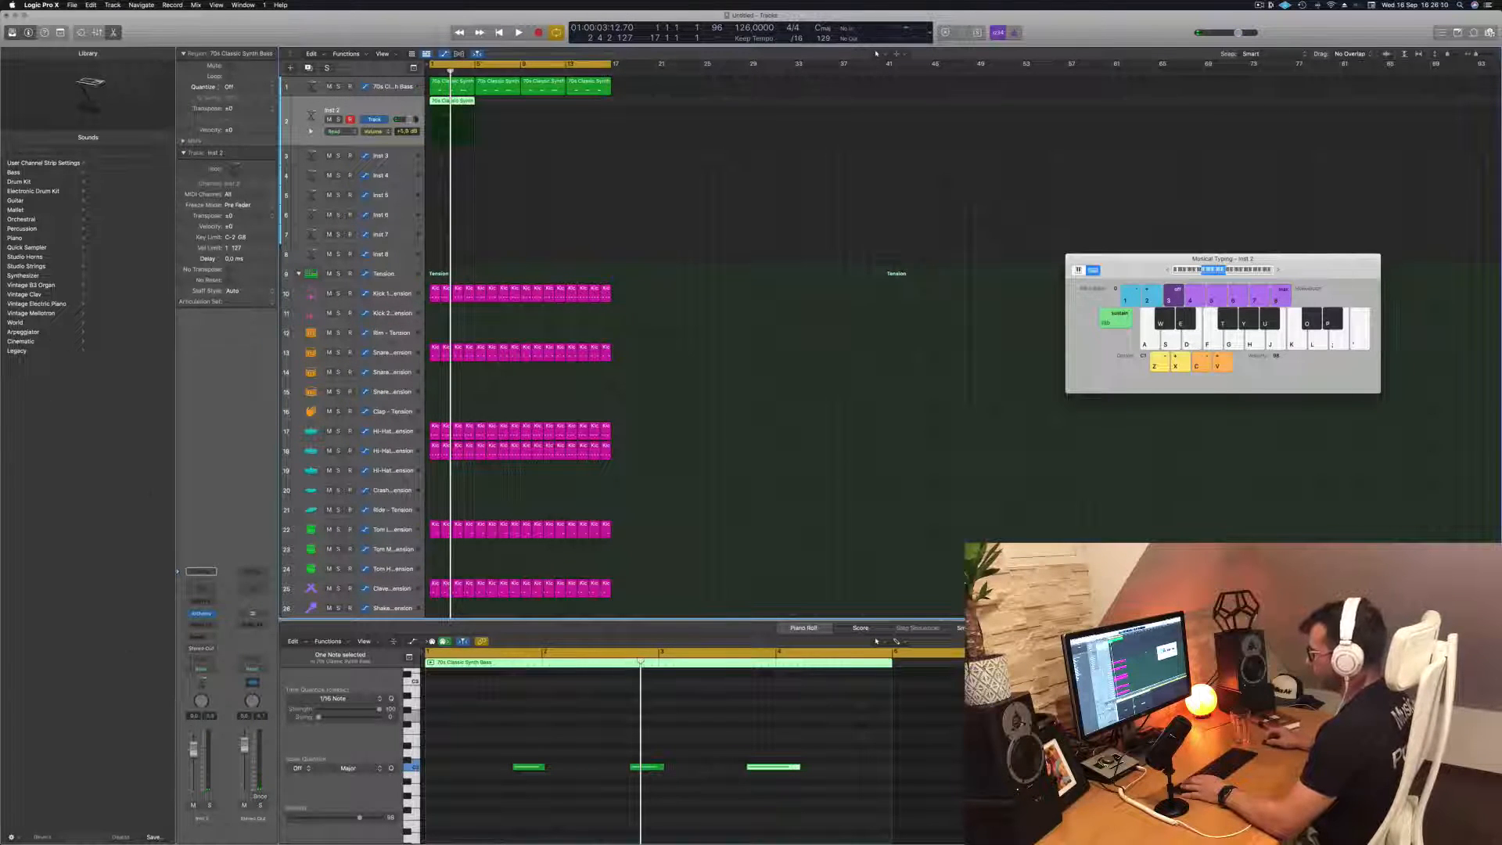
Turn the copied region's first long note into three short, evenly spaced notes at the start of bar 1
scroll(535, 743, left, 1)
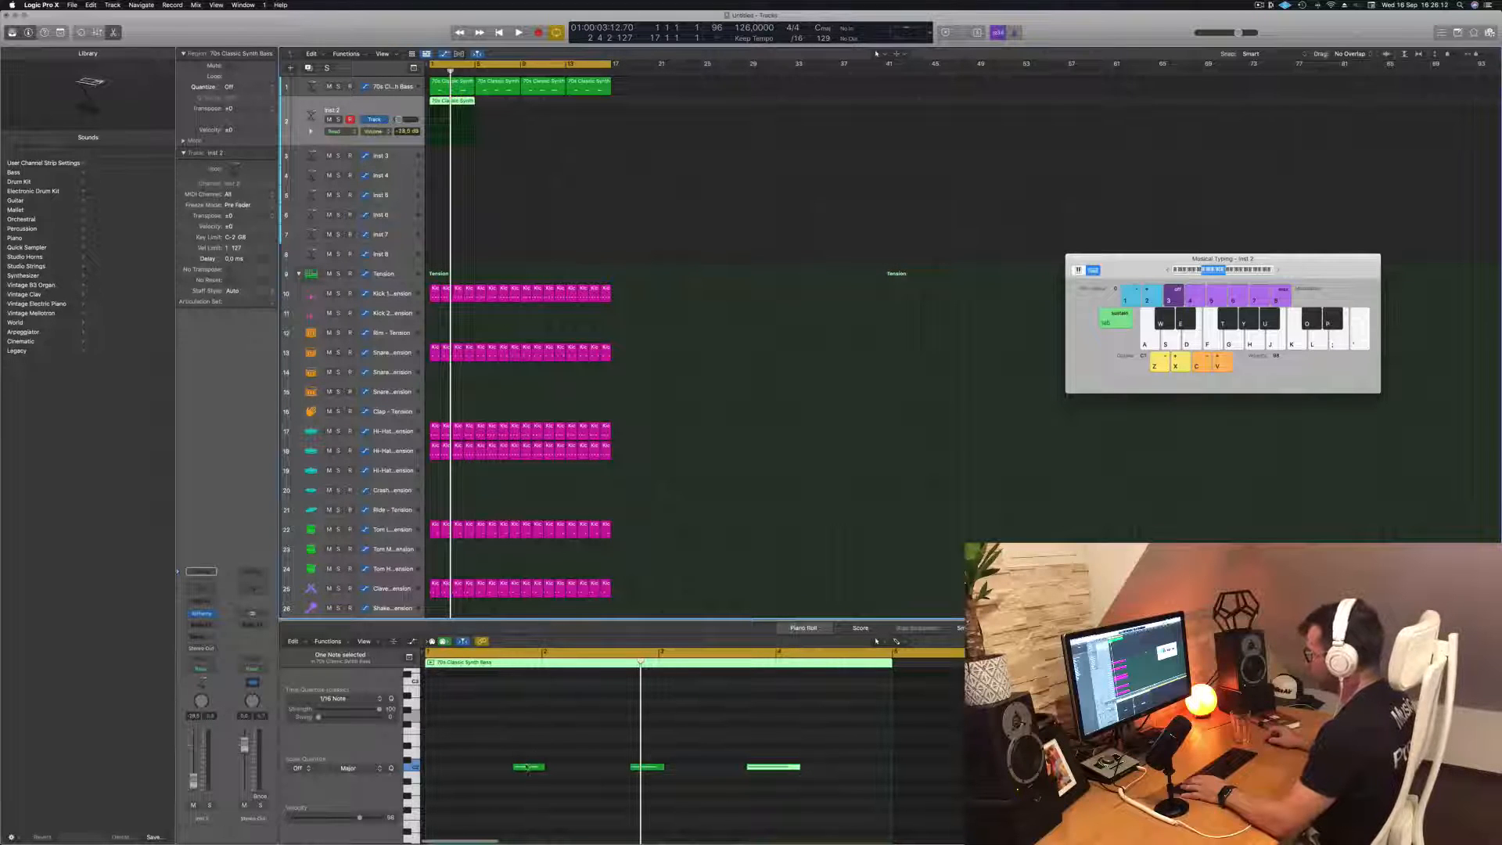
mouse_move(528, 767)
mouse_down()
mouse_move(453, 770)
mouse_move(510, 772)
mouse_up()
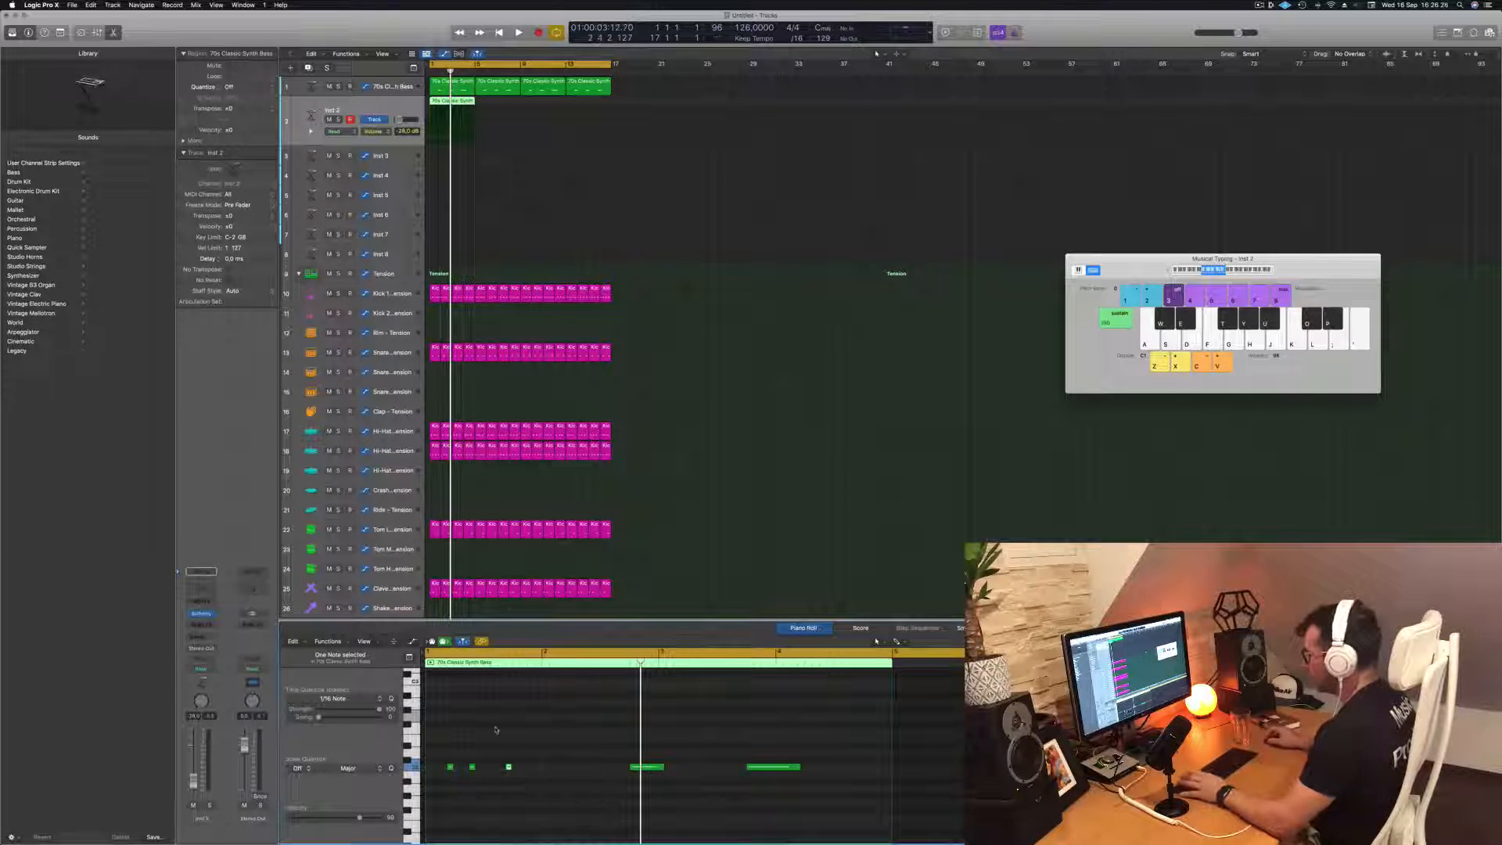
key(space)
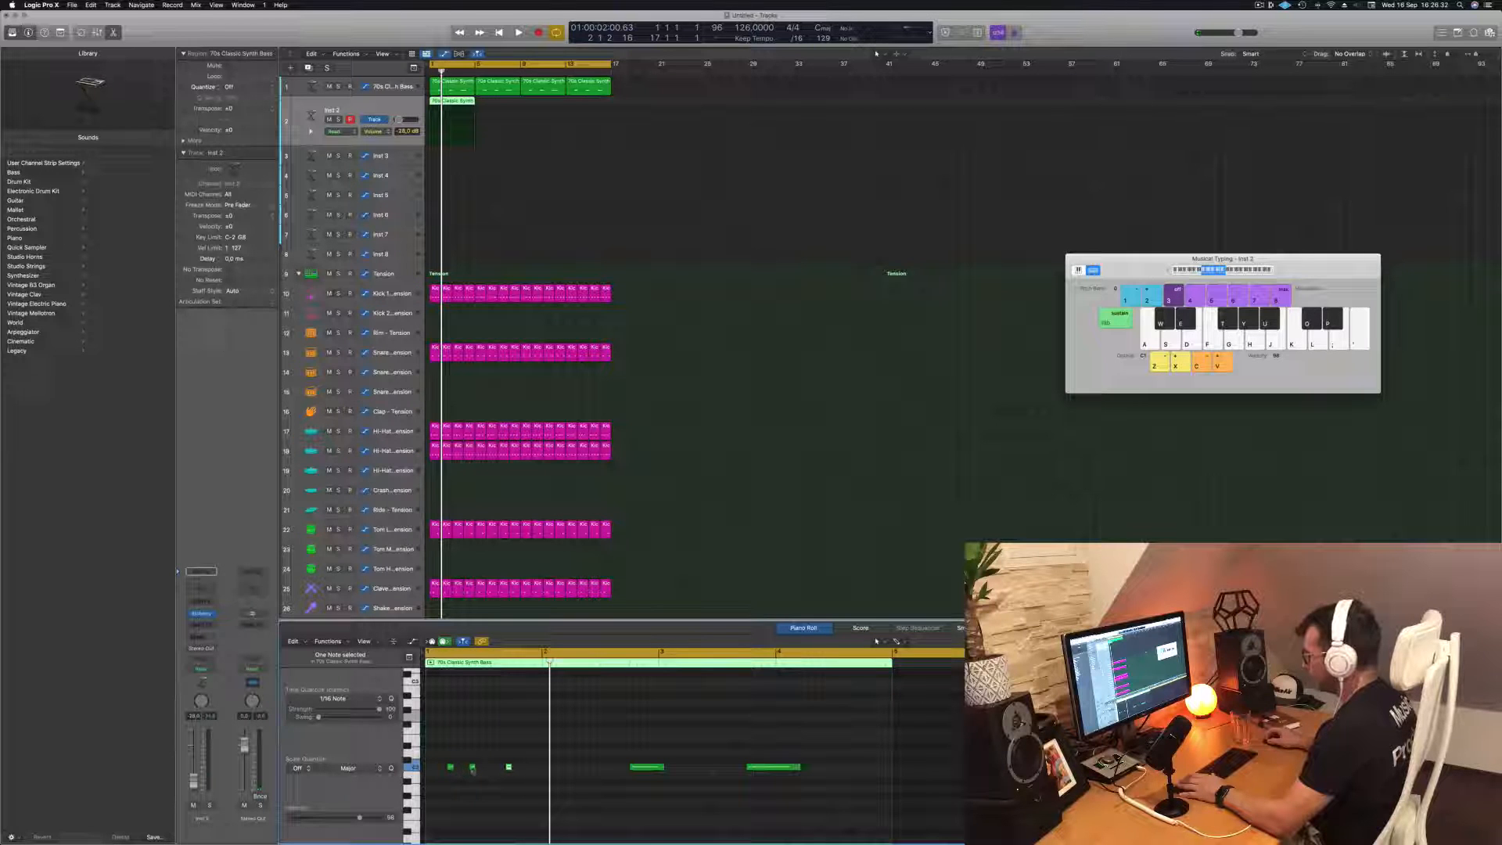
drag(472, 768, 480, 768)
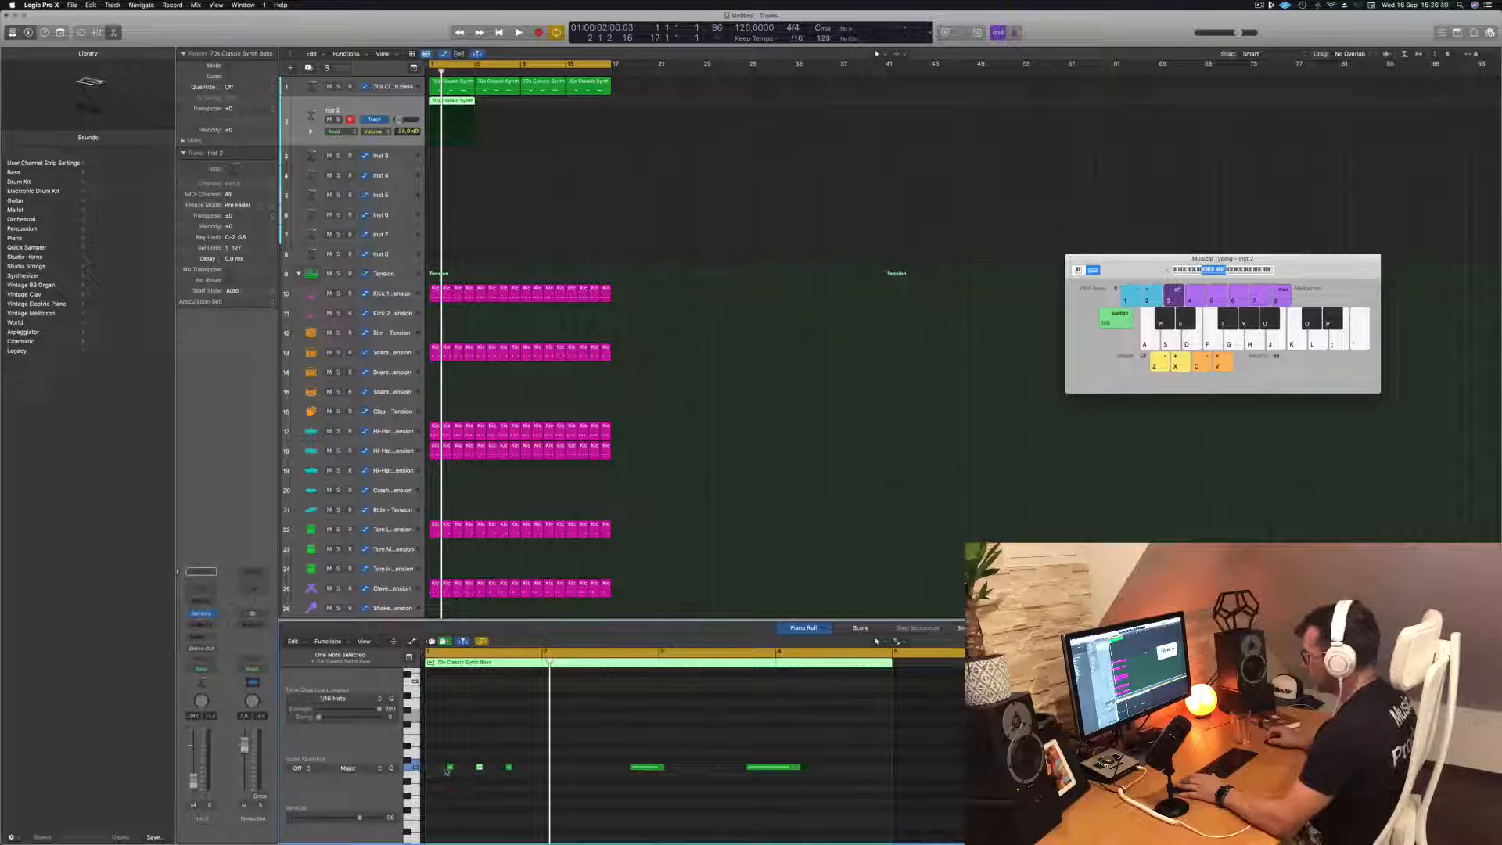
drag(451, 770, 440, 777)
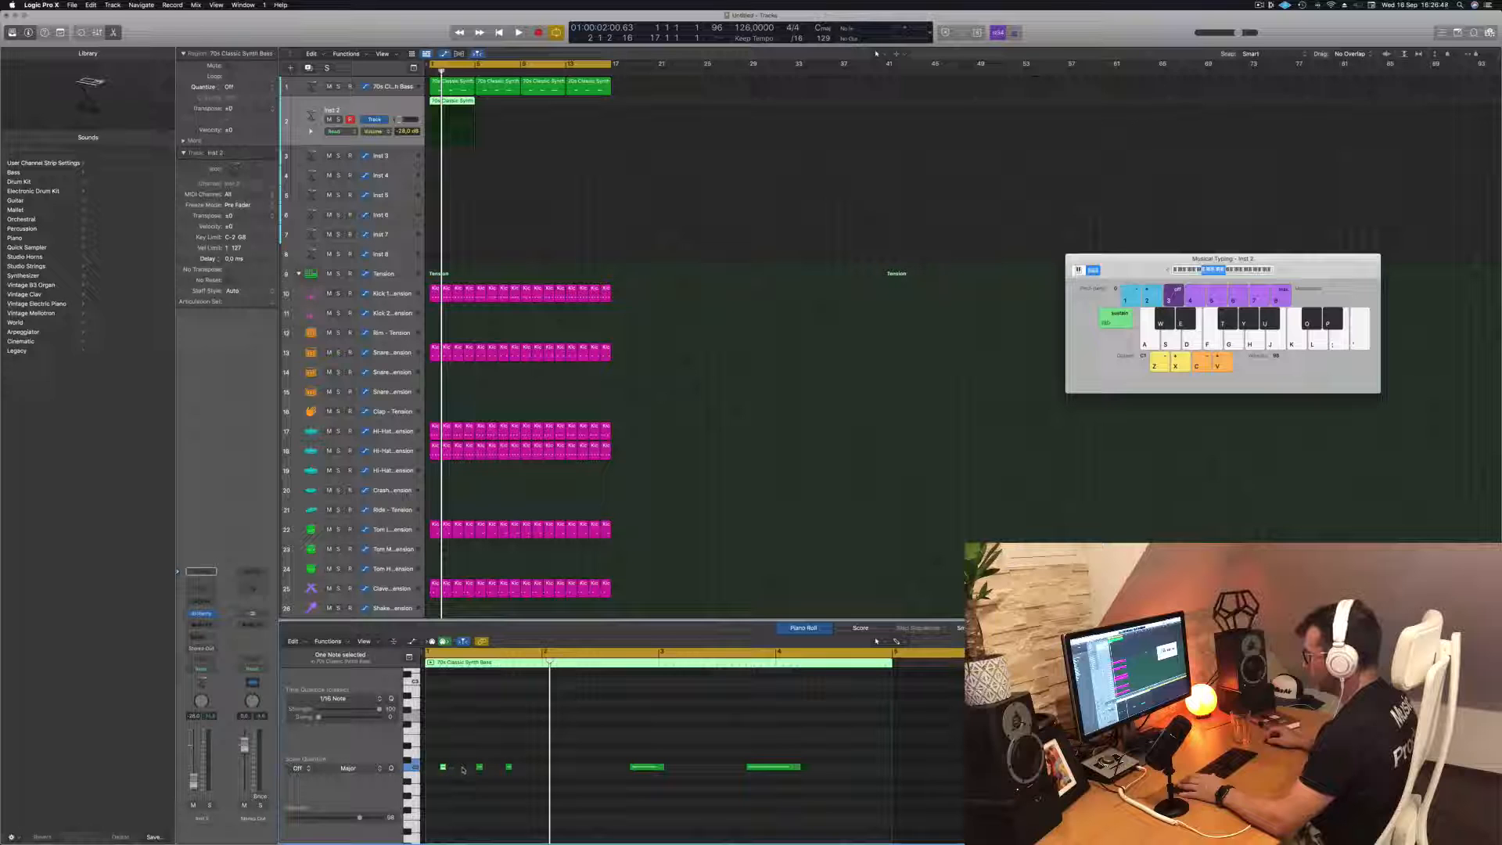
drag(479, 769, 466, 770)
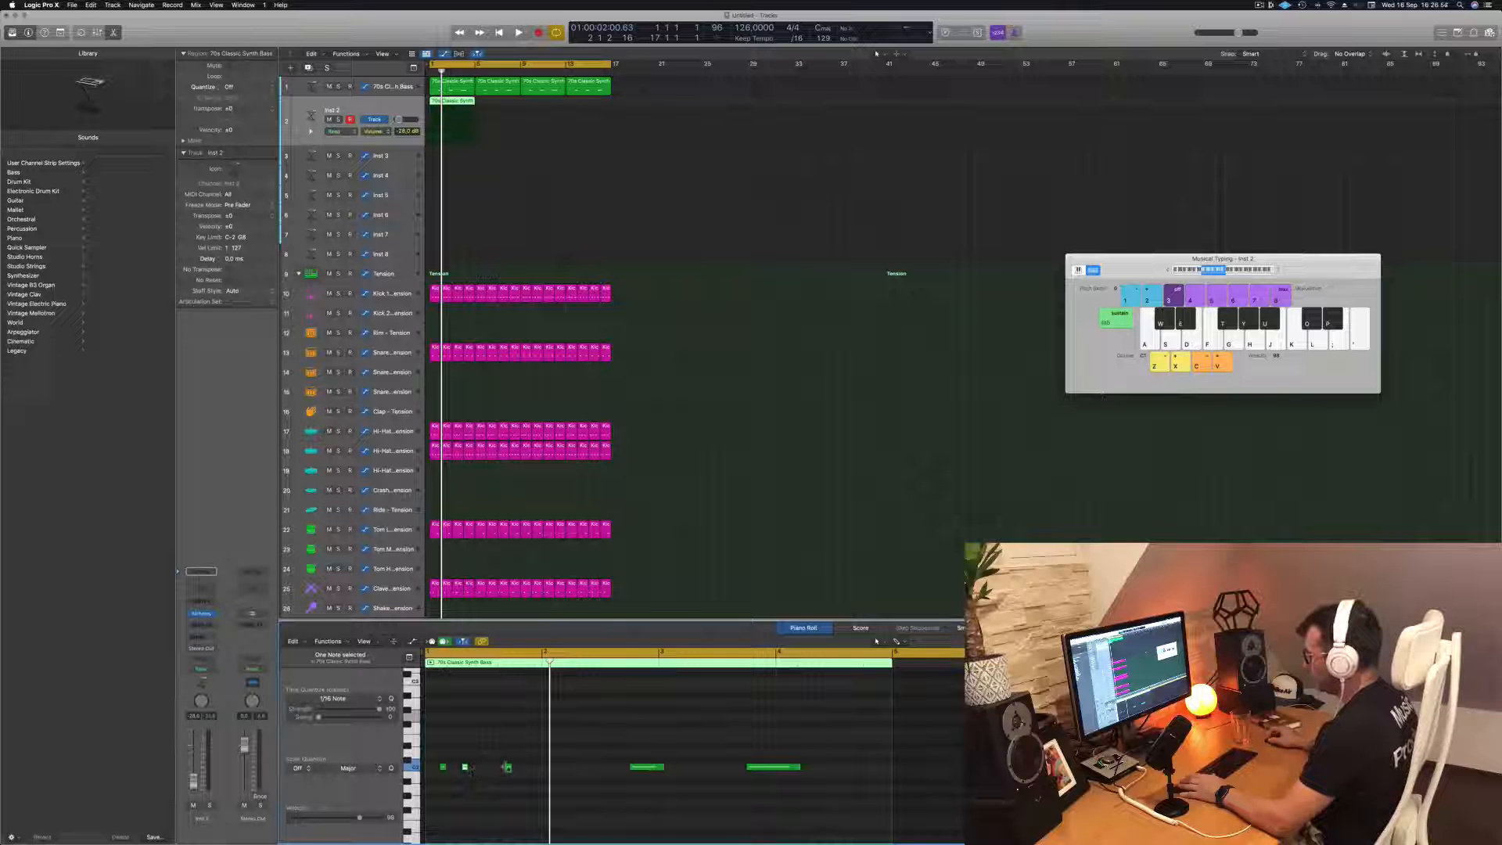
drag(506, 768, 486, 770)
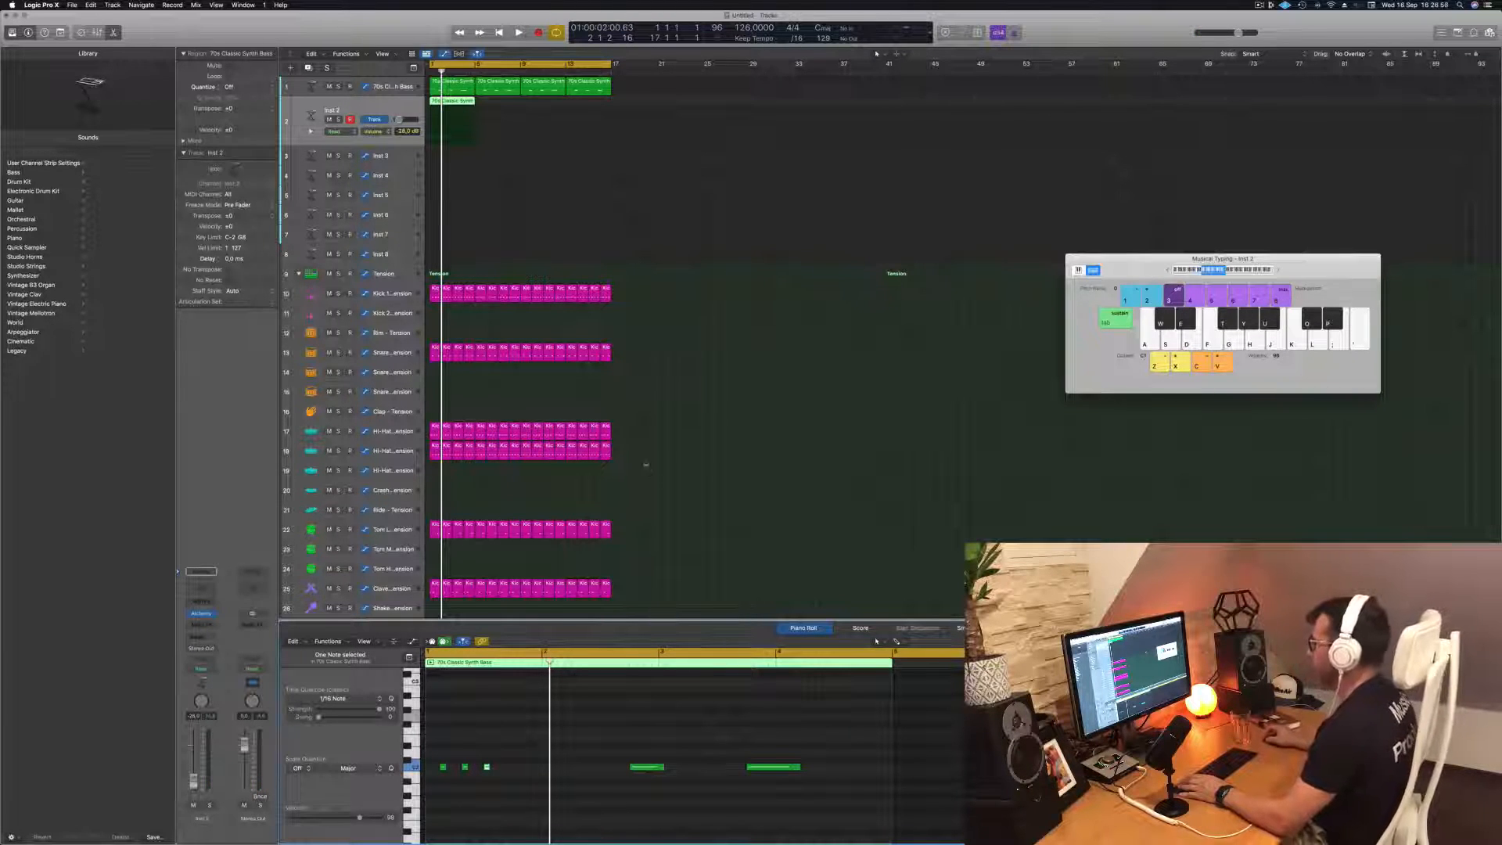
key(space)
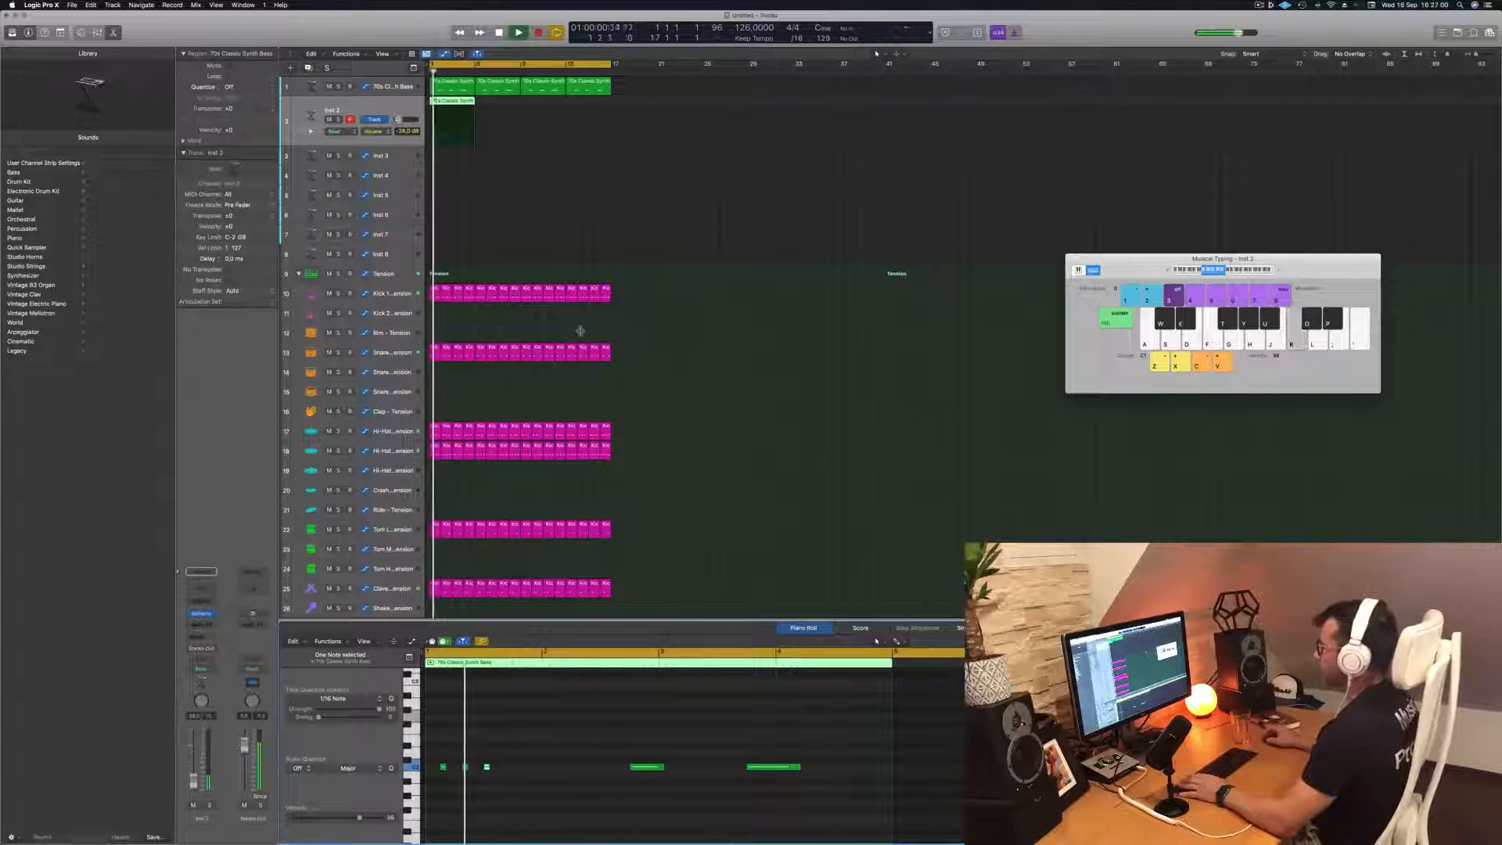
key(space)
Delete the two remaining long notes and copy the three-note group into bars 2, 3 and 4 of the region
drag(580, 760, 799, 782)
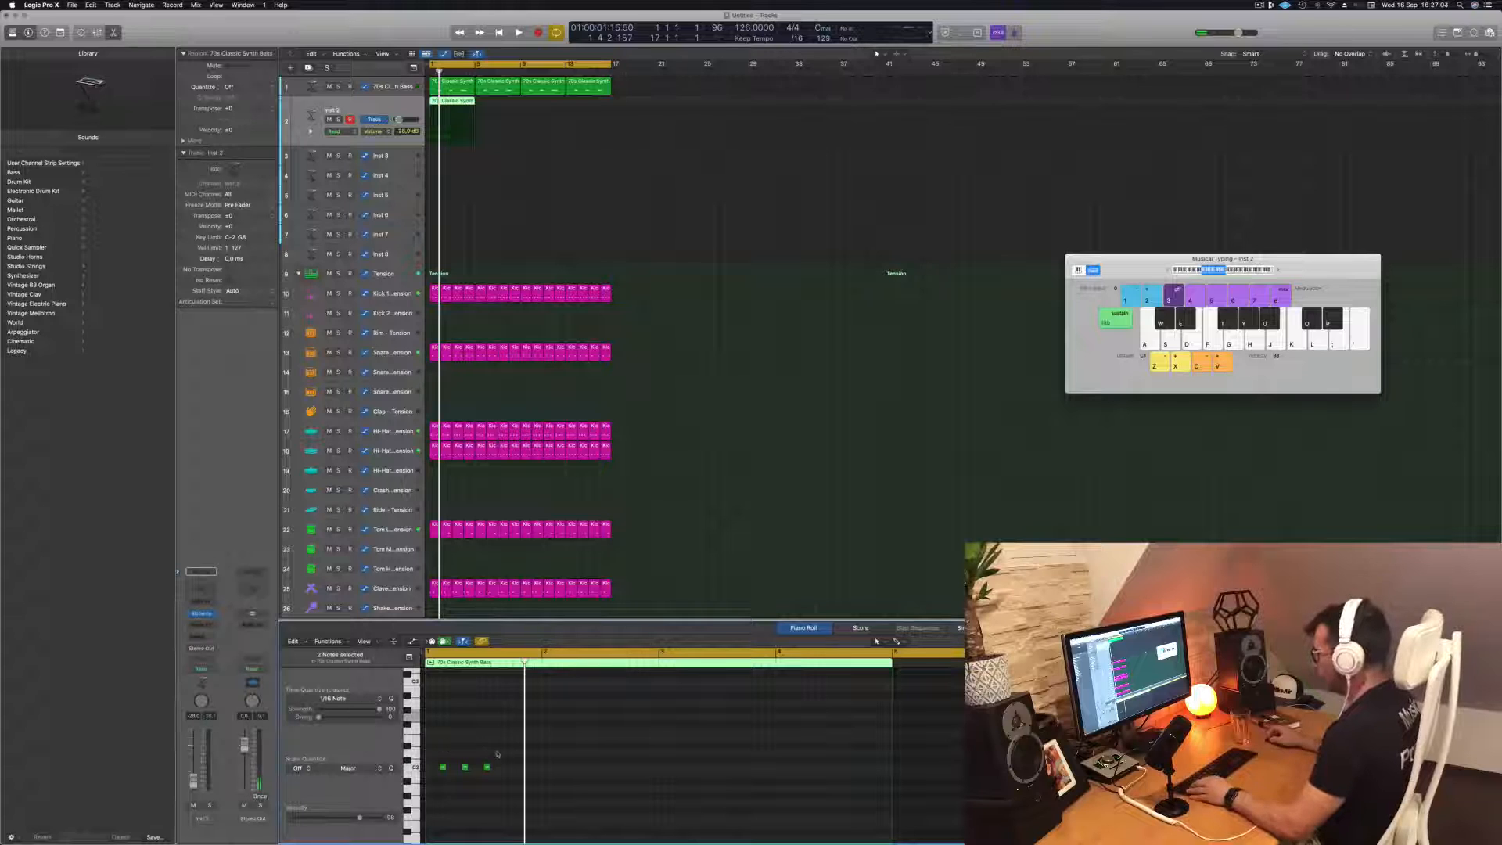
drag(452, 781, 672, 776)
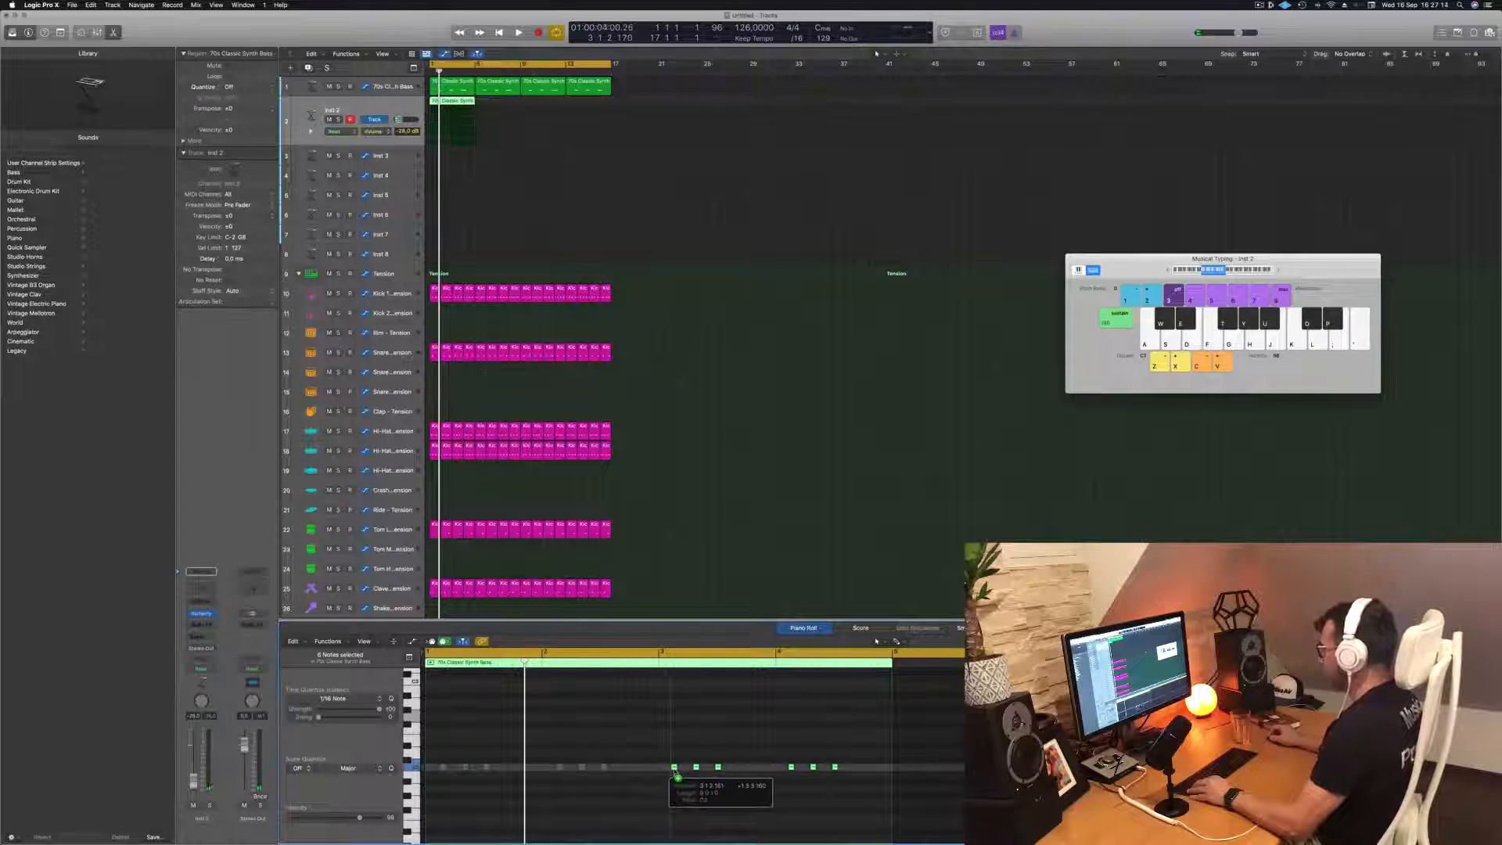
drag(684, 778, 677, 775)
key(space)
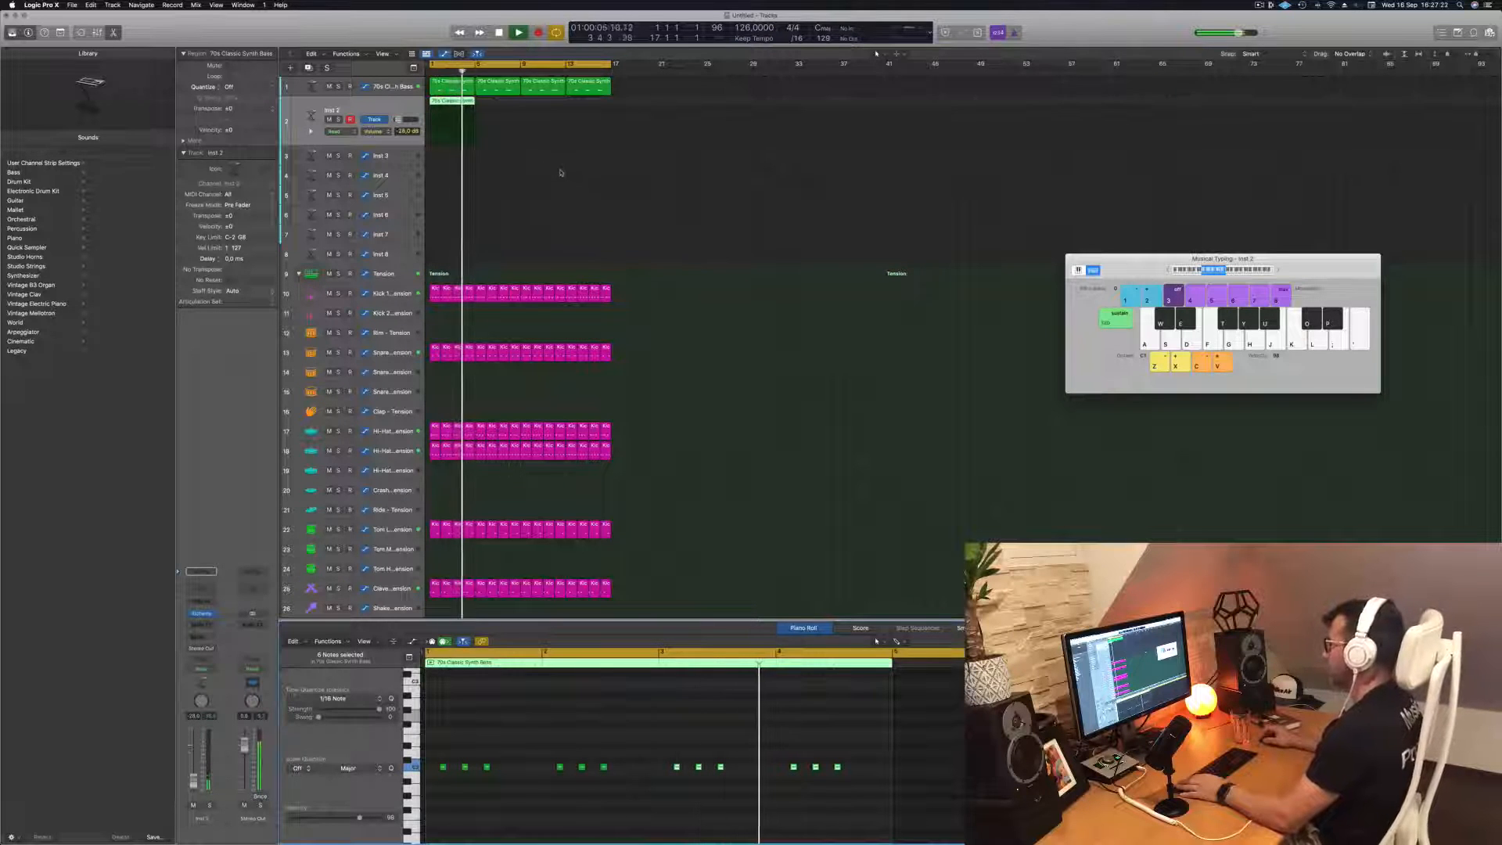
key(space)
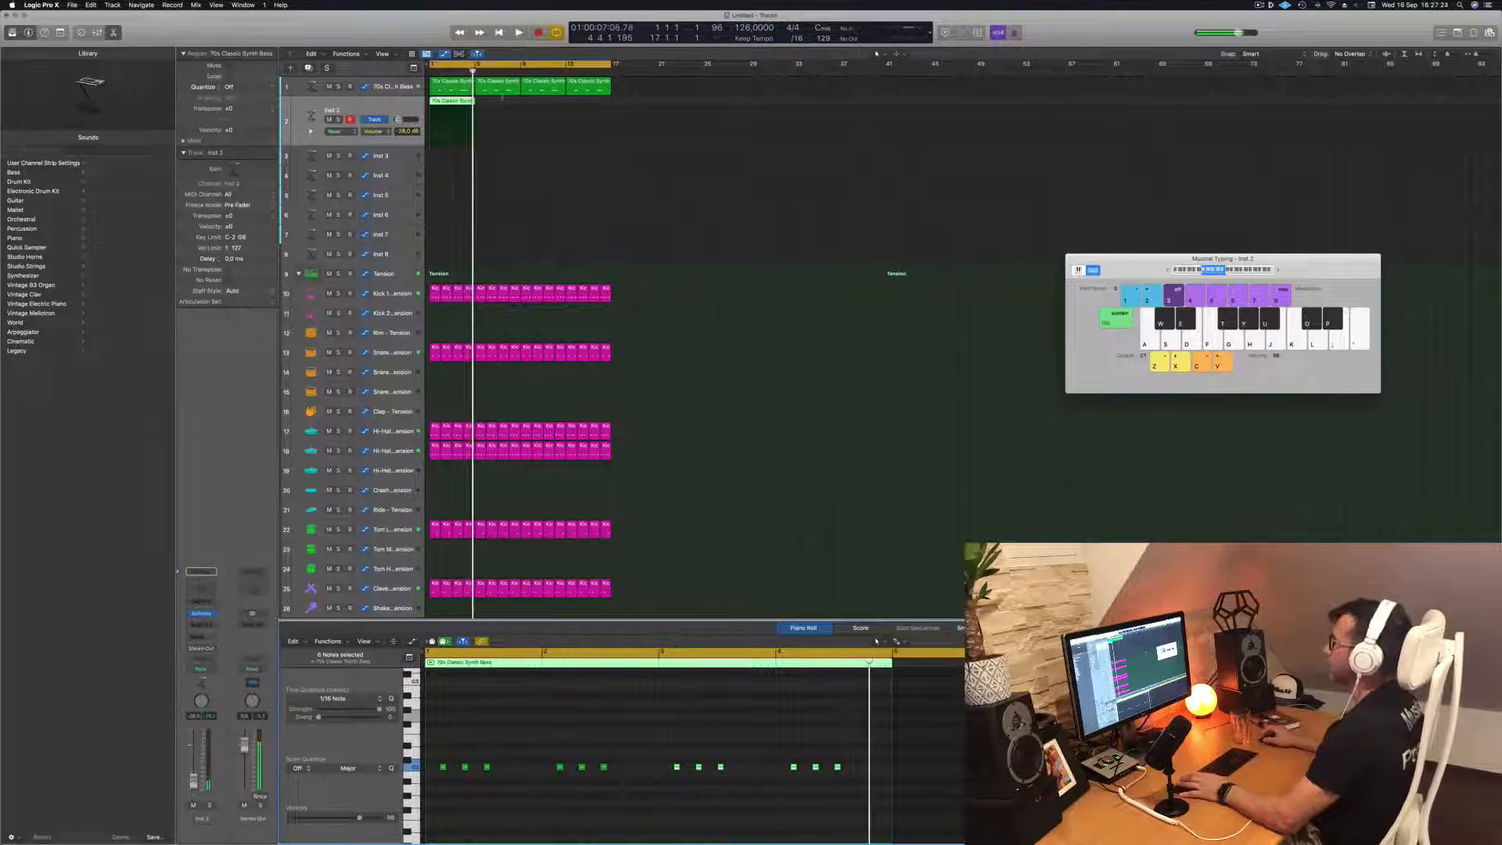
Copy the edited Inst 2 region along its track until four regions fill the 16-bar loop
key(space)
Open Alchemy on the Inst 2 track and load the Water Jug Clockwork preset from the Keys category during playback
key(space)
drag(452, 106, 538, 110)
shift+click(439, 101)
key(space)
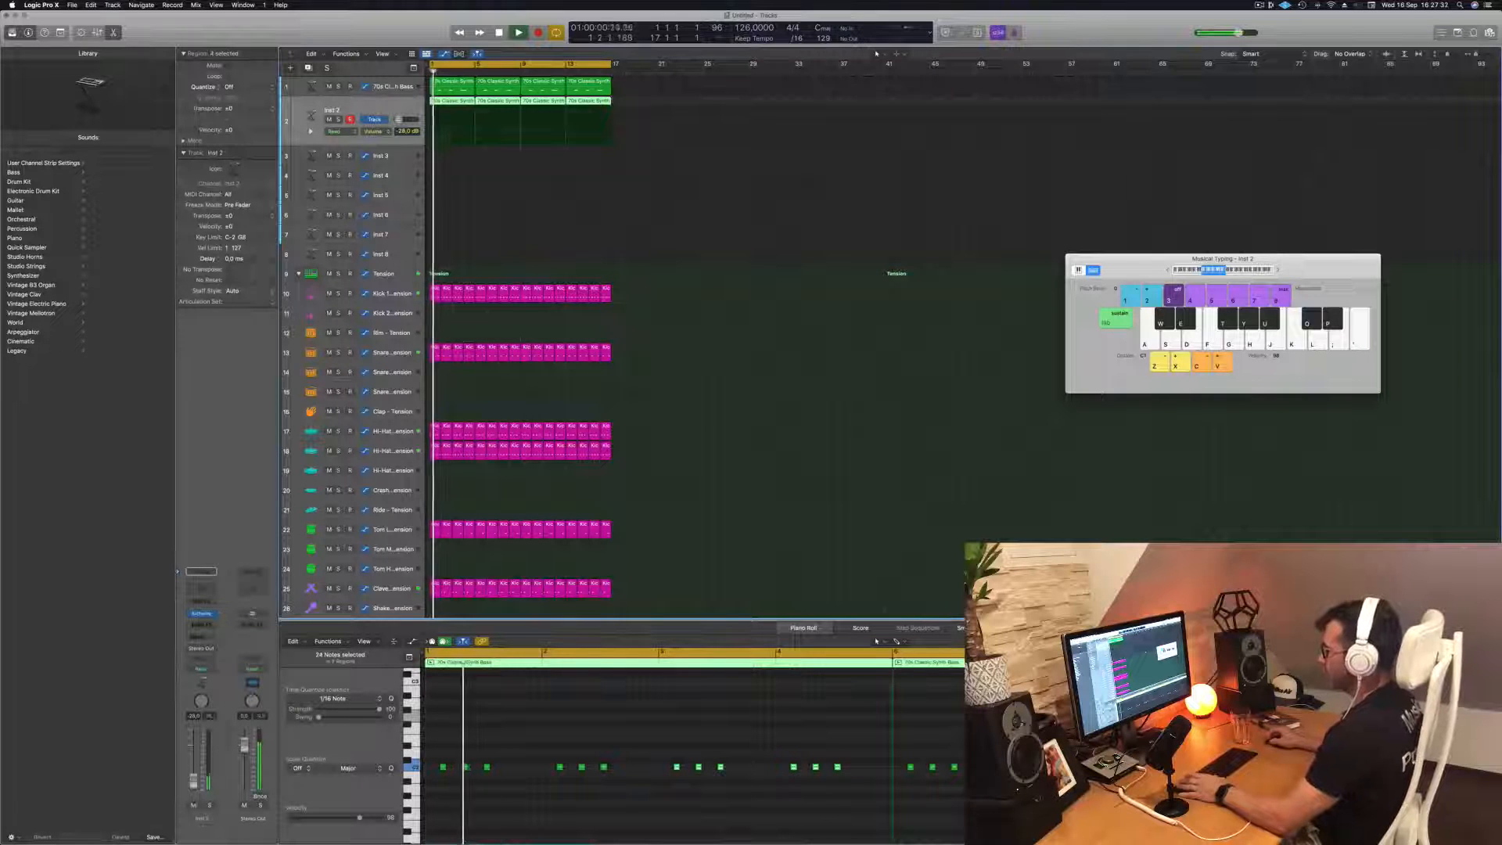
click(201, 614)
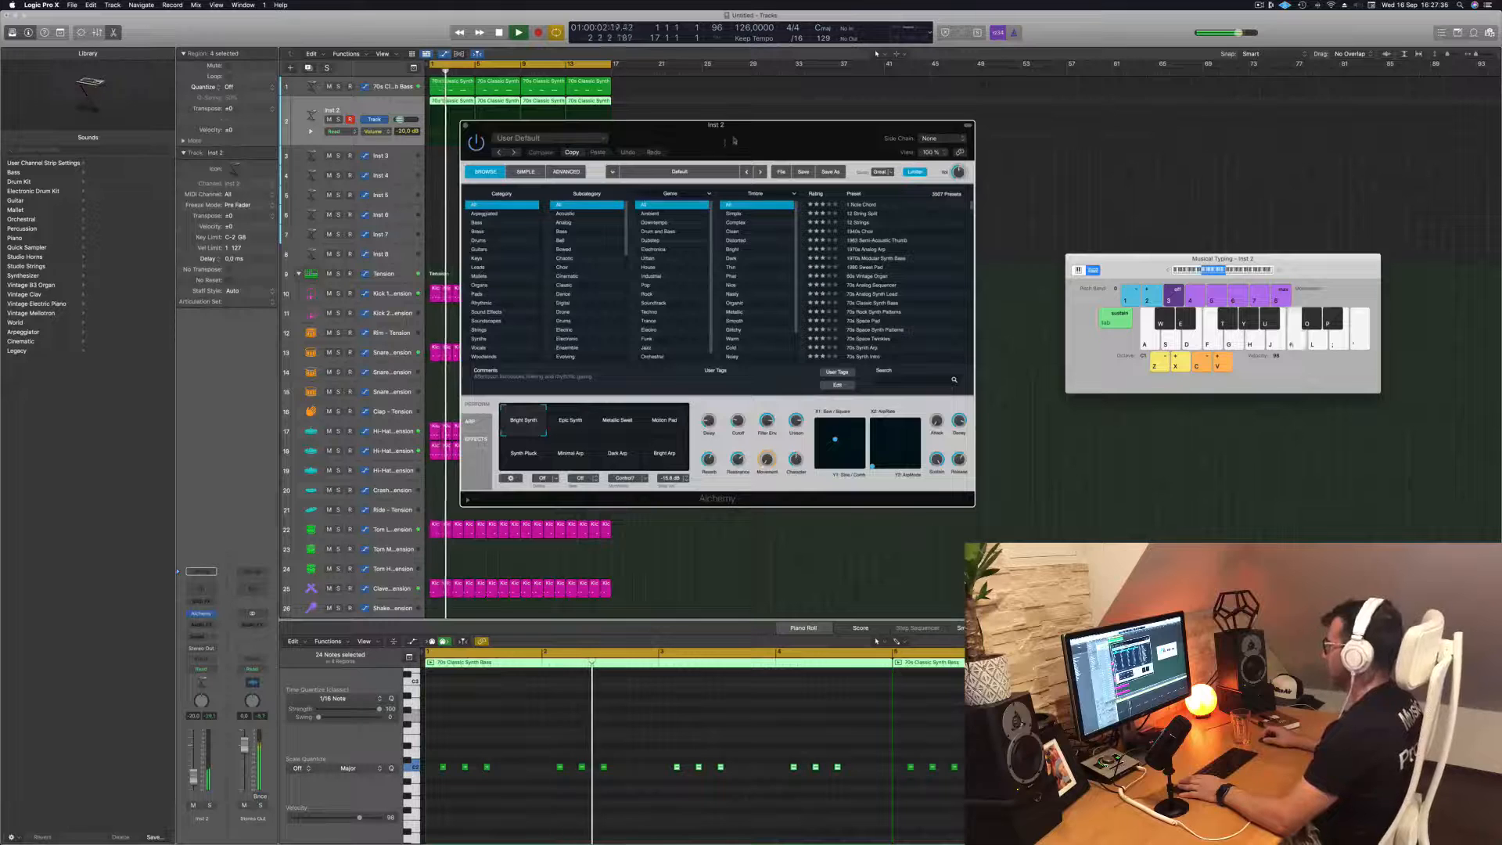
drag(729, 140, 797, 237)
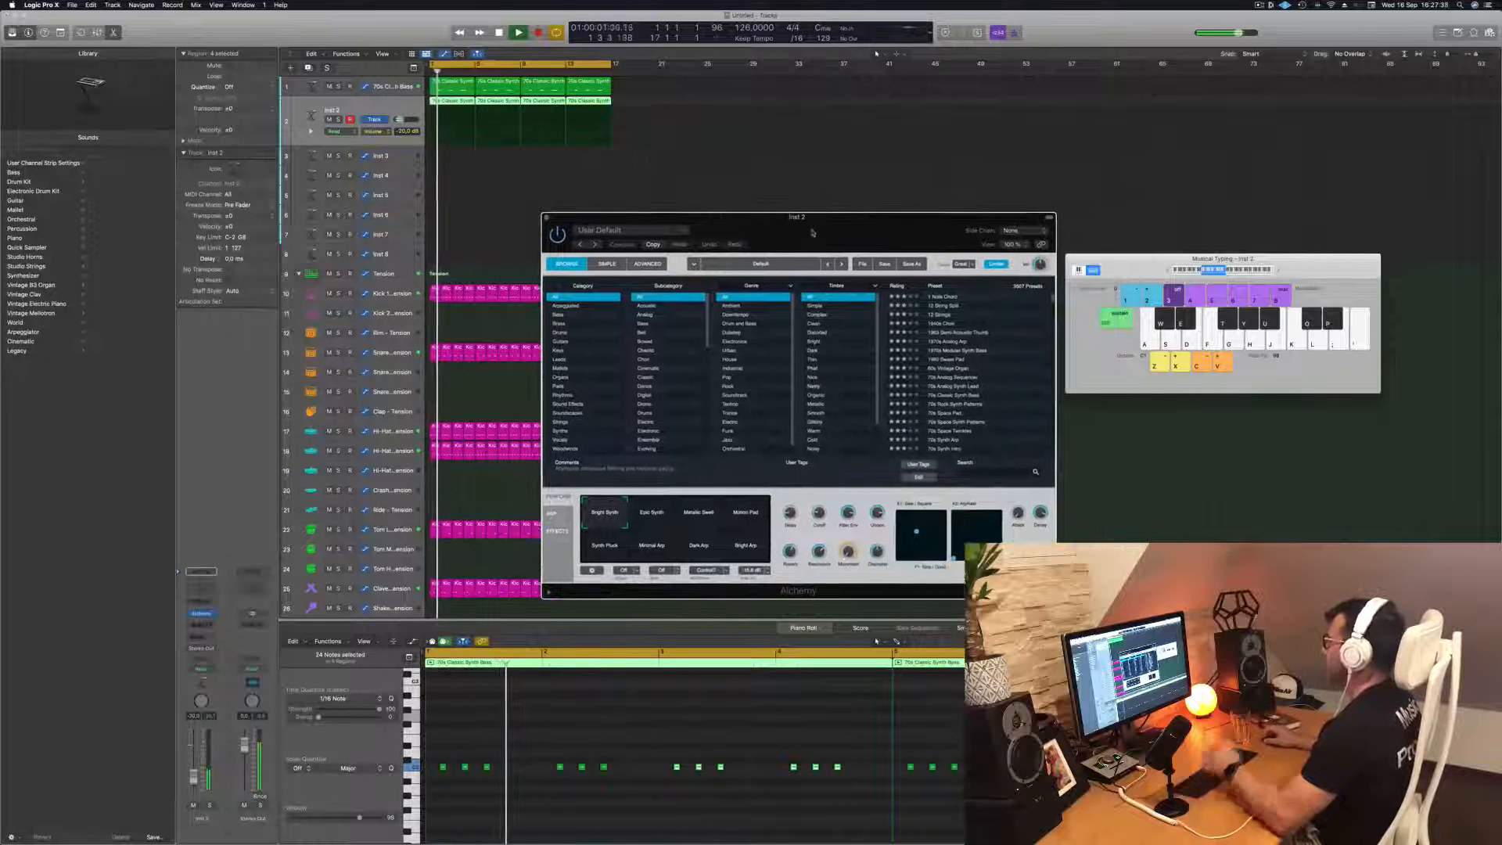
click(560, 351)
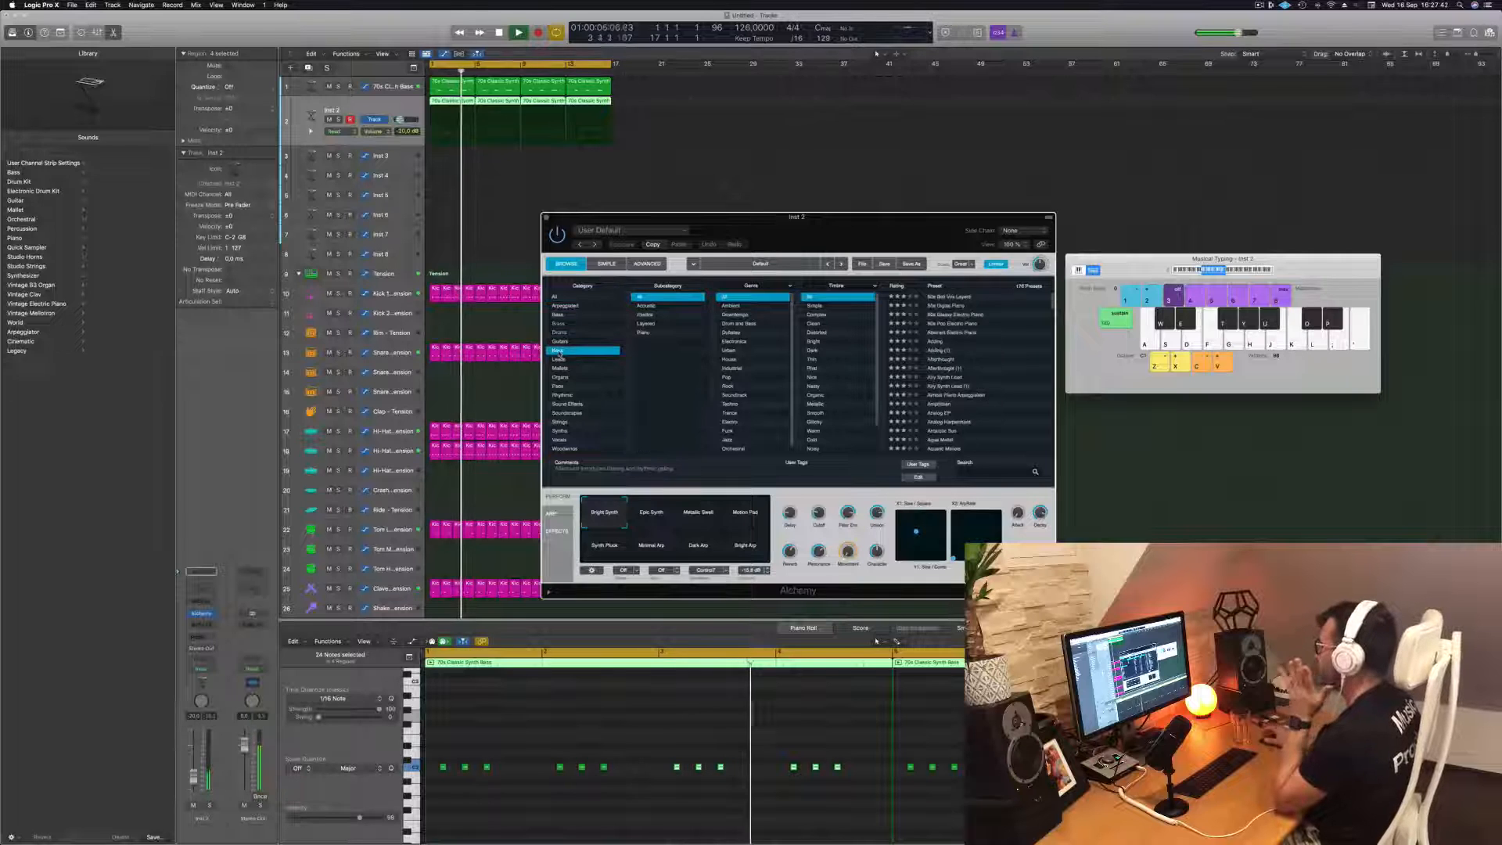
scroll(958, 372, down, 15)
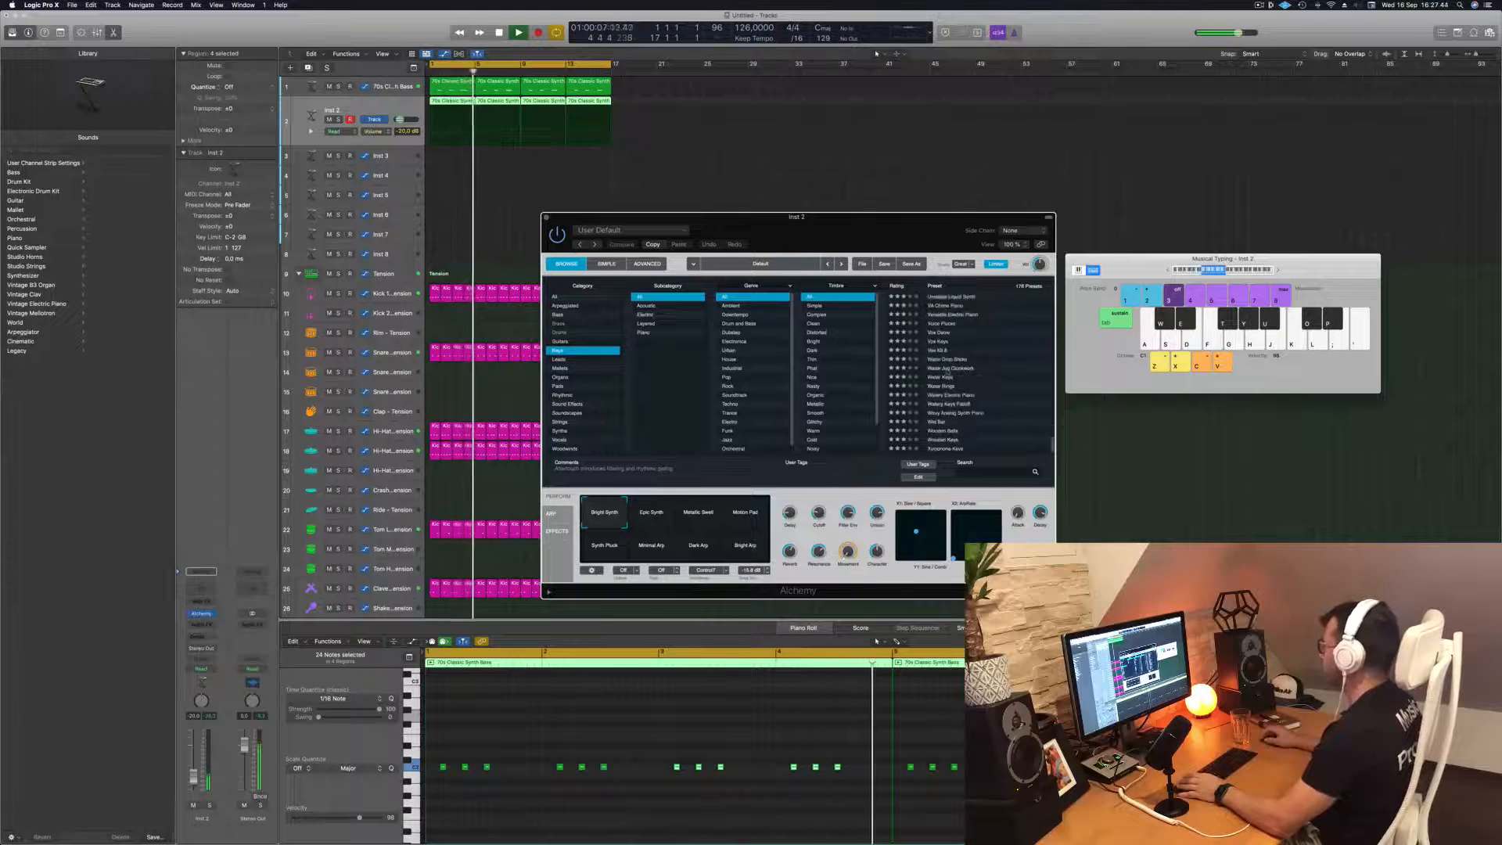
click(946, 368)
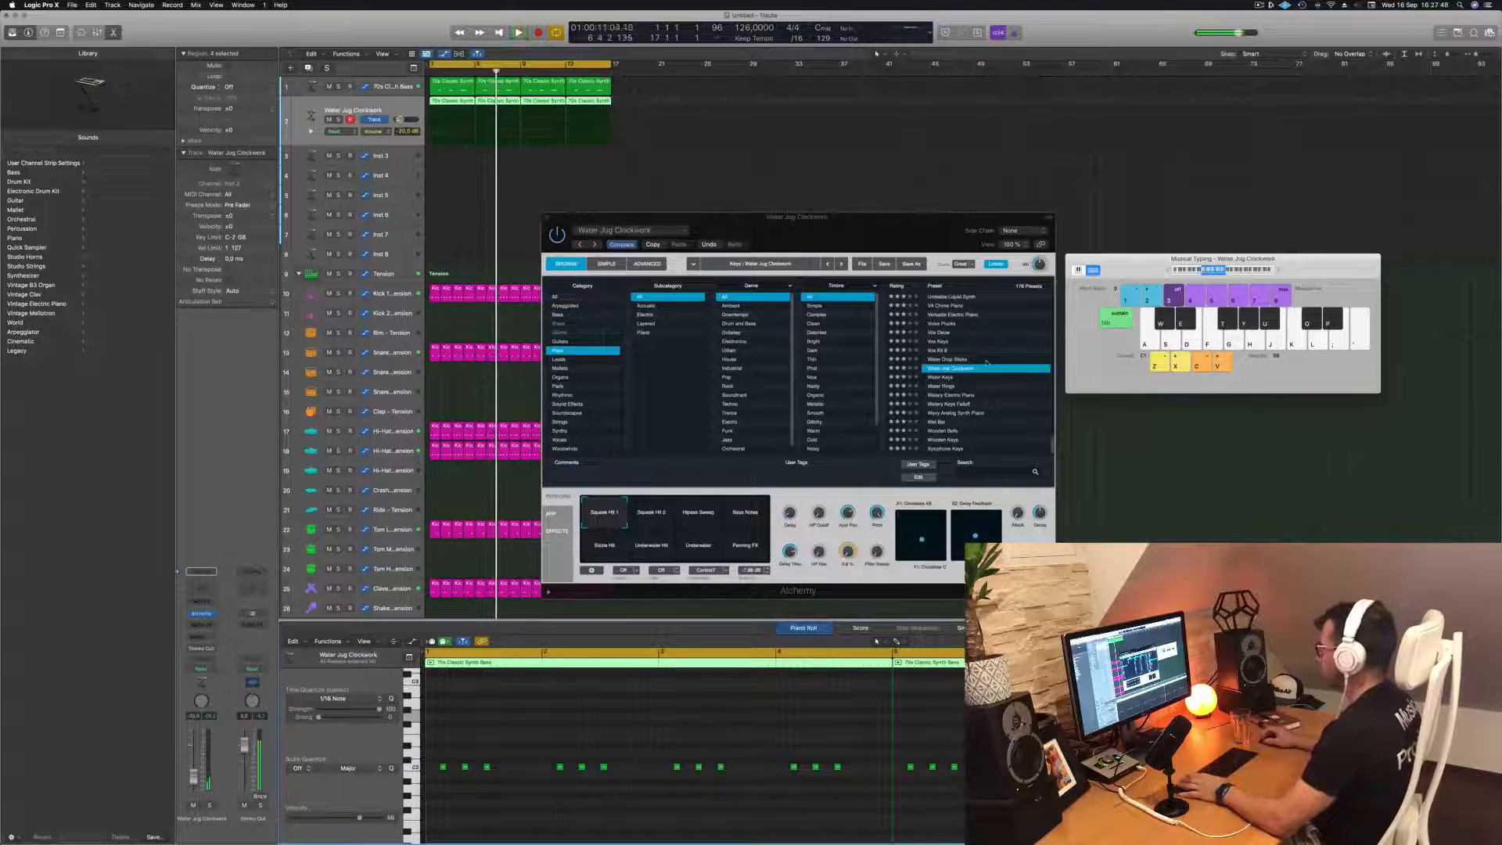
Load the Vox preset listed just above Vox Keys in Alchemy and raise the track's volume to about -11 dB
key(Down)
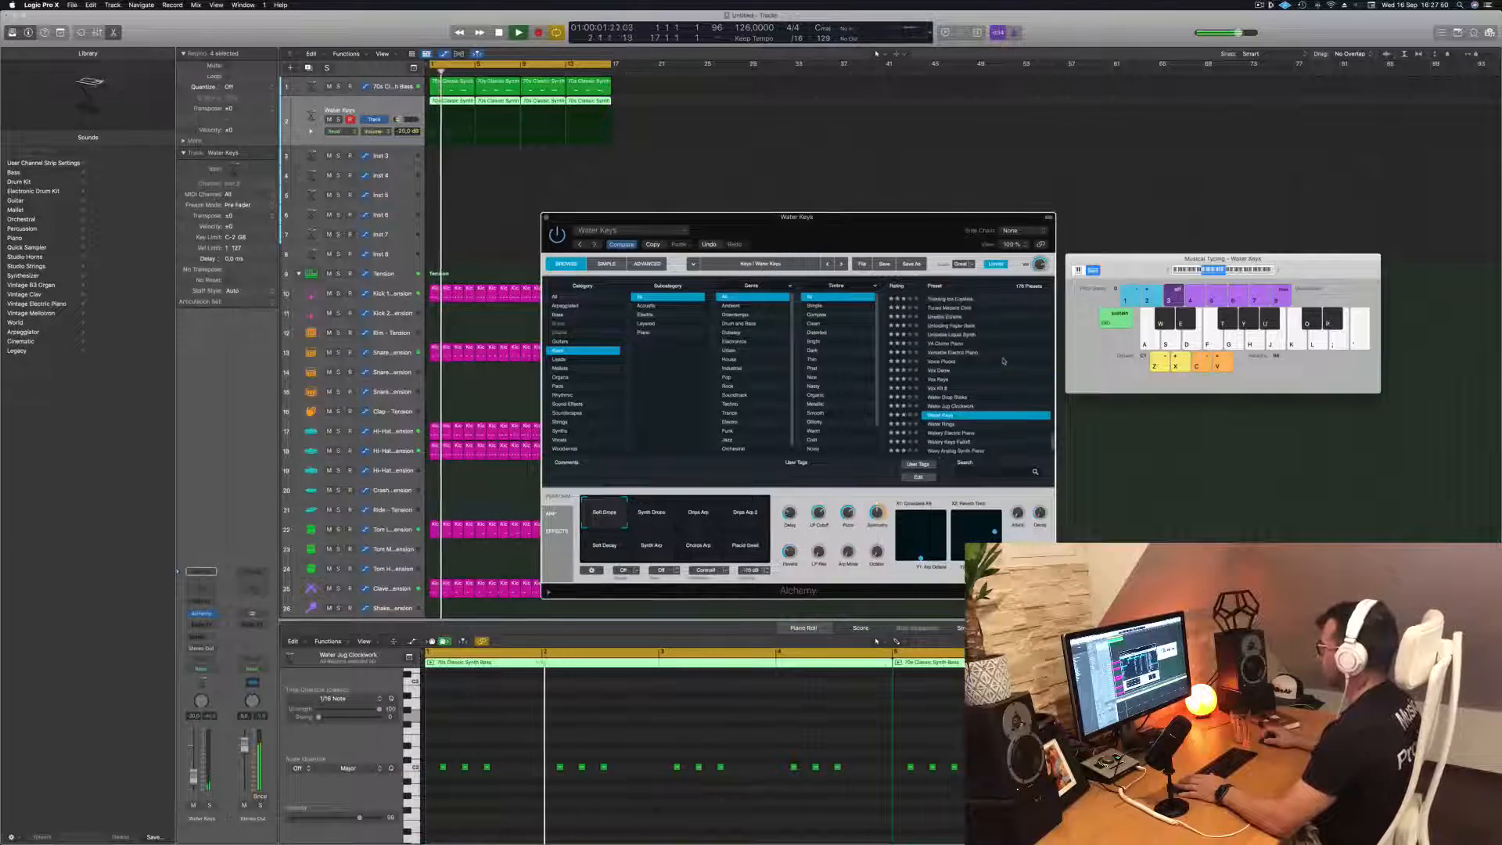
click(938, 370)
key(k)
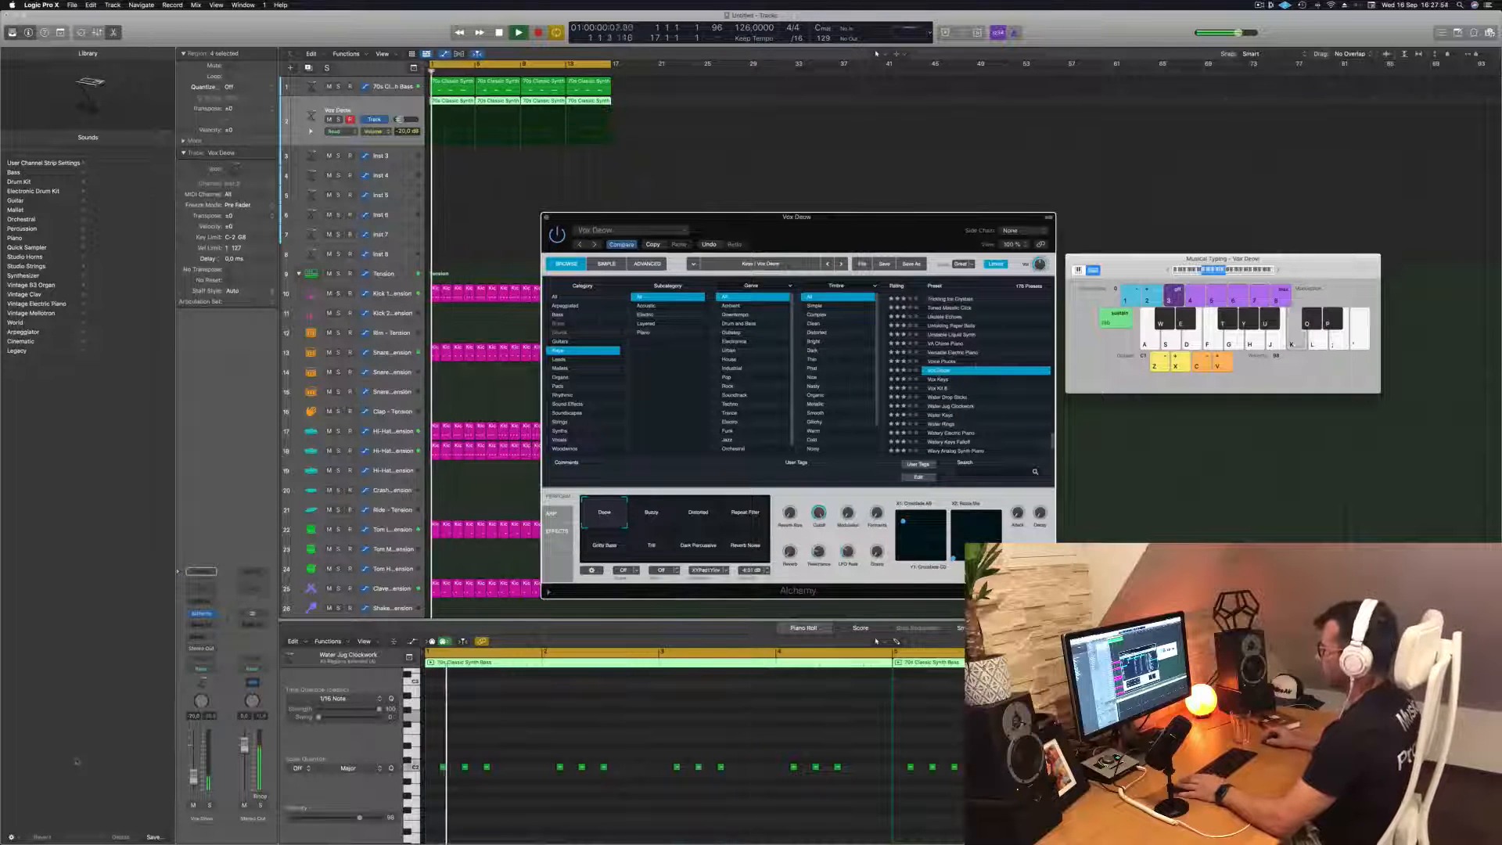
drag(193, 776, 194, 768)
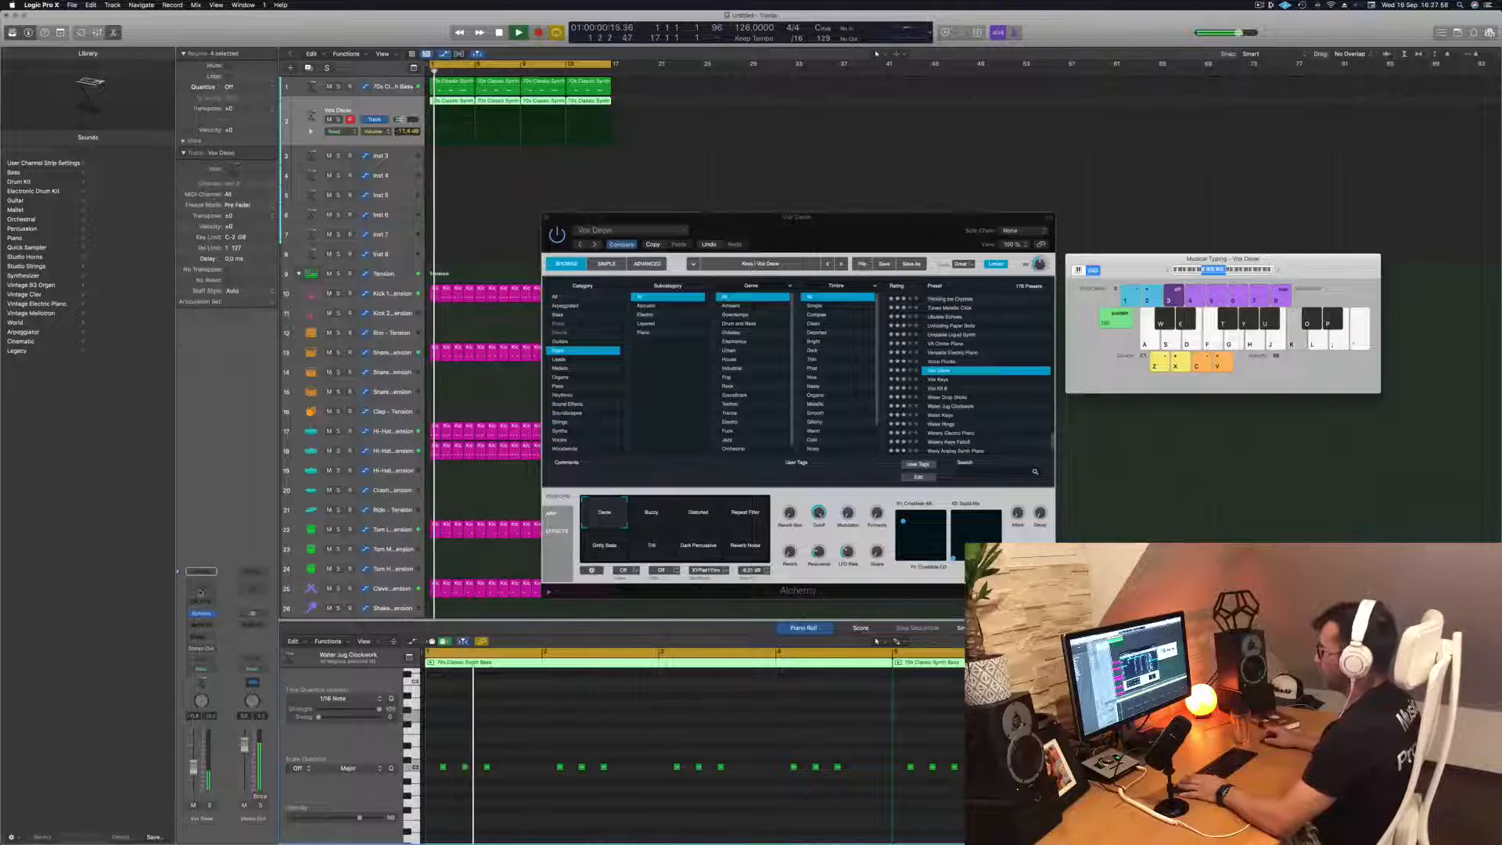
Add a Channel EQ to the keys track and enable its high-cut band at 48 dB/Oct with the cutoff between 300 and 400 Hz
click(201, 592)
click(1160, 176)
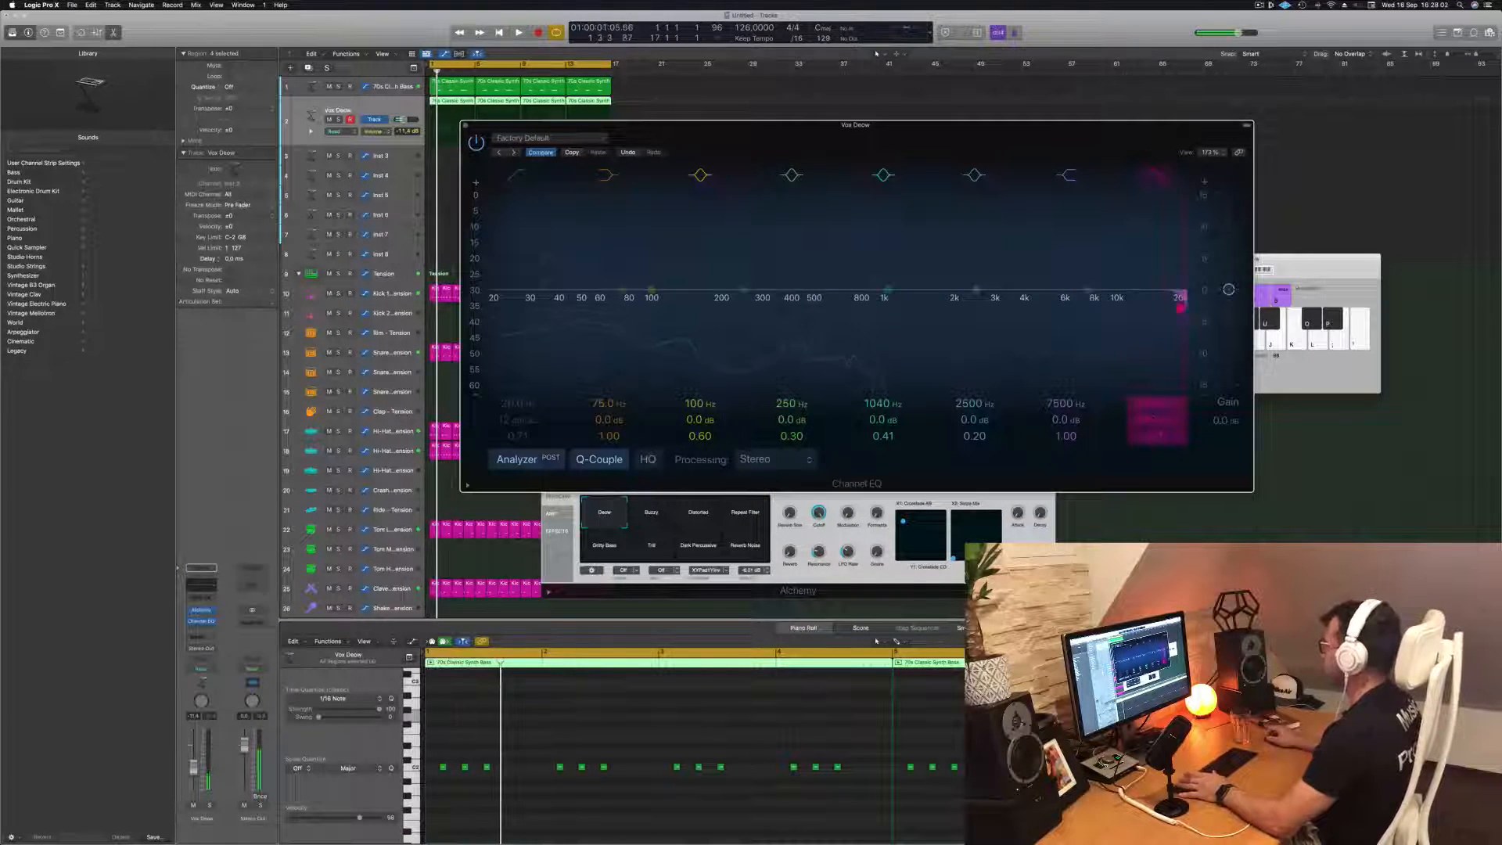
drag(1160, 404, 1160, 501)
key(space)
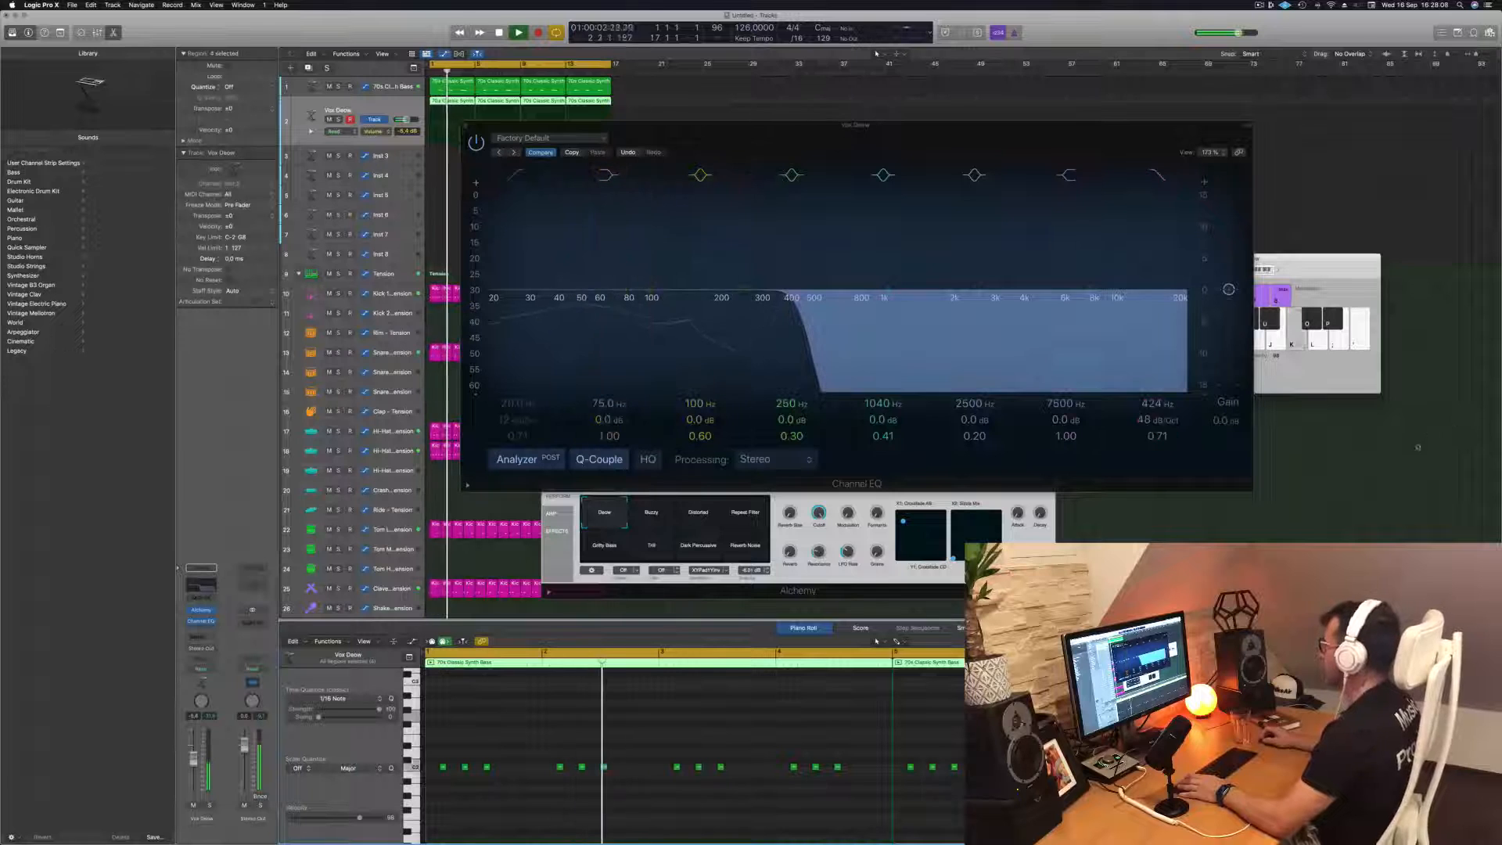
drag(1159, 405, 1158, 414)
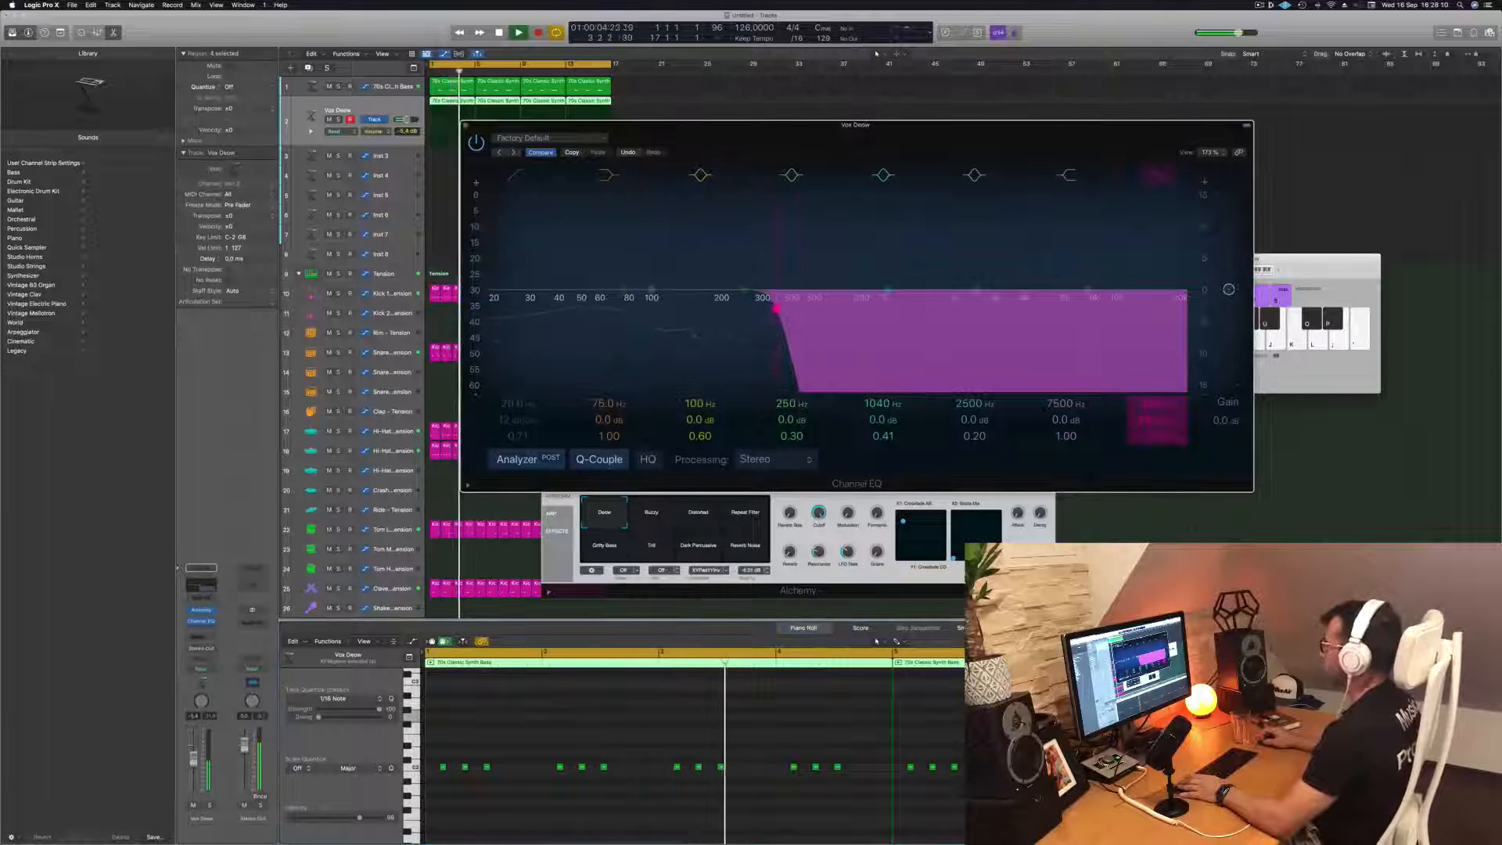
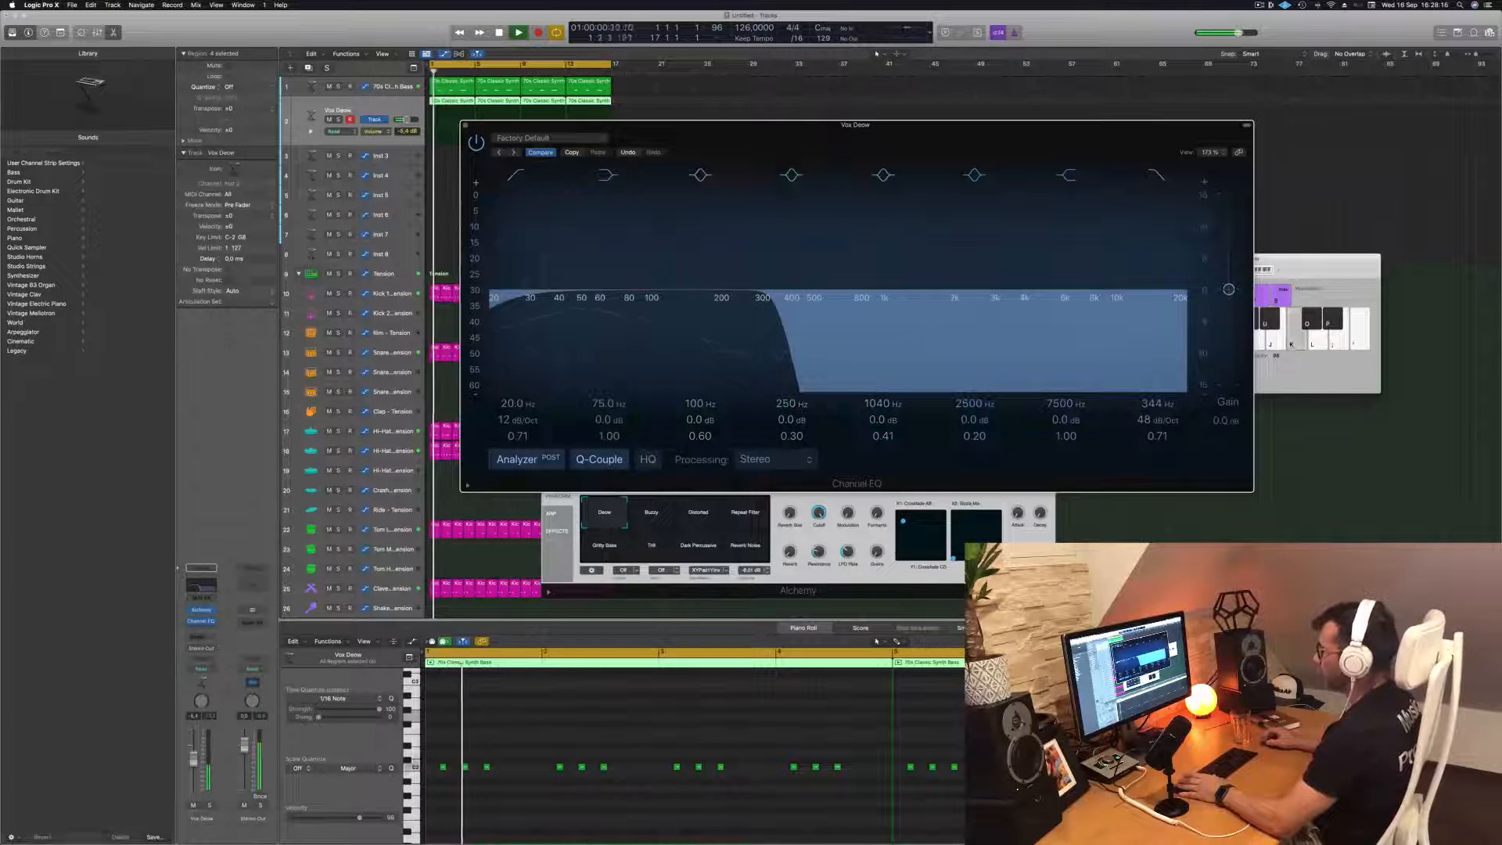
Audition Alchemy's Buzzy and Distorted snapshots on the keys track during playback, raising the track's volume to about +0.4 dB
drag(193, 758, 193, 753)
click(770, 545)
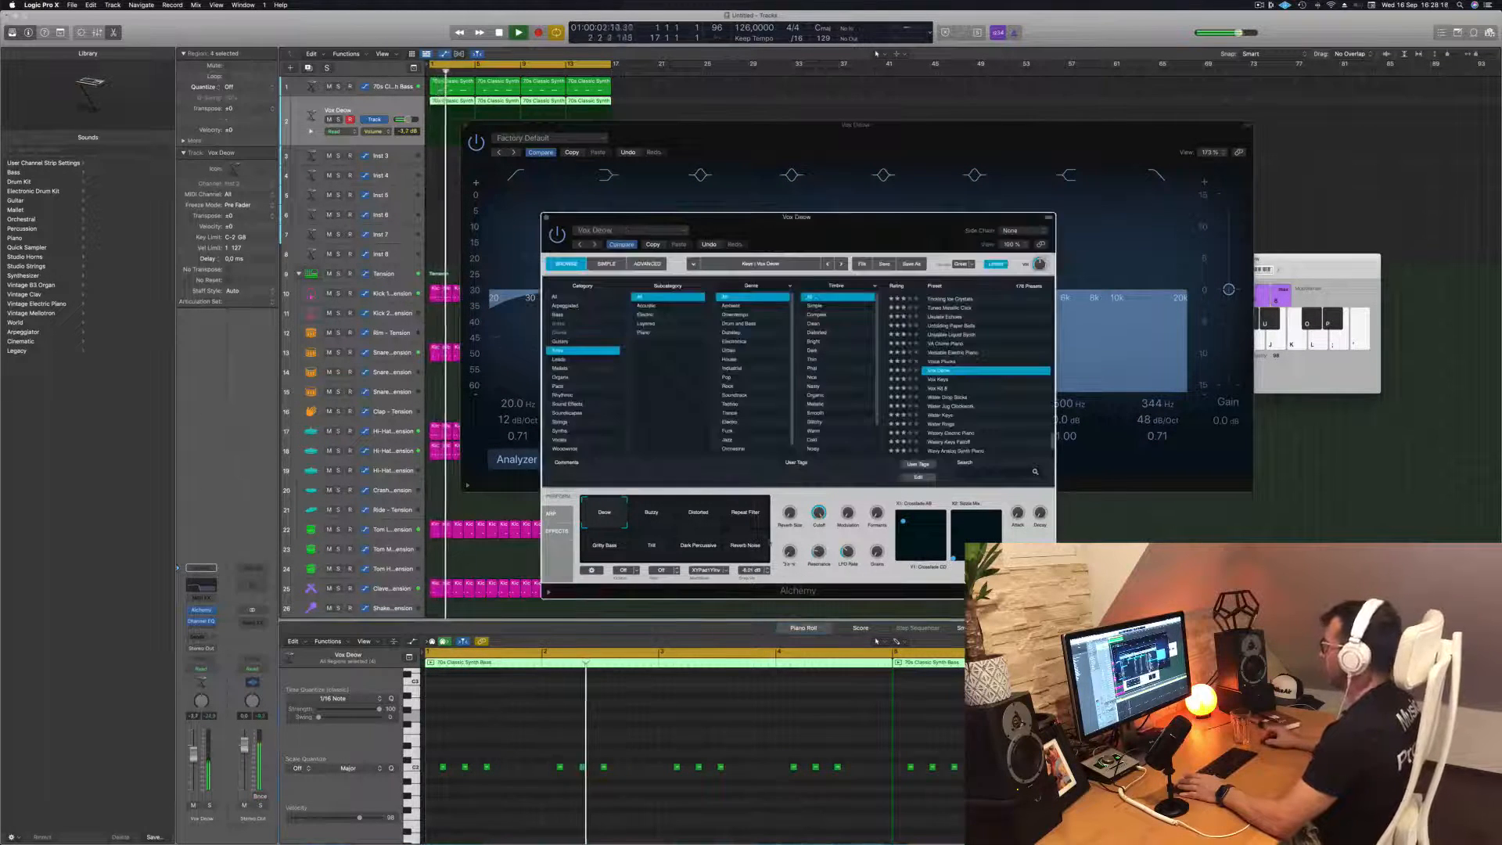
mouse_move(876, 226)
mouse_down()
mouse_move(922, 237)
mouse_move(883, 228)
mouse_up()
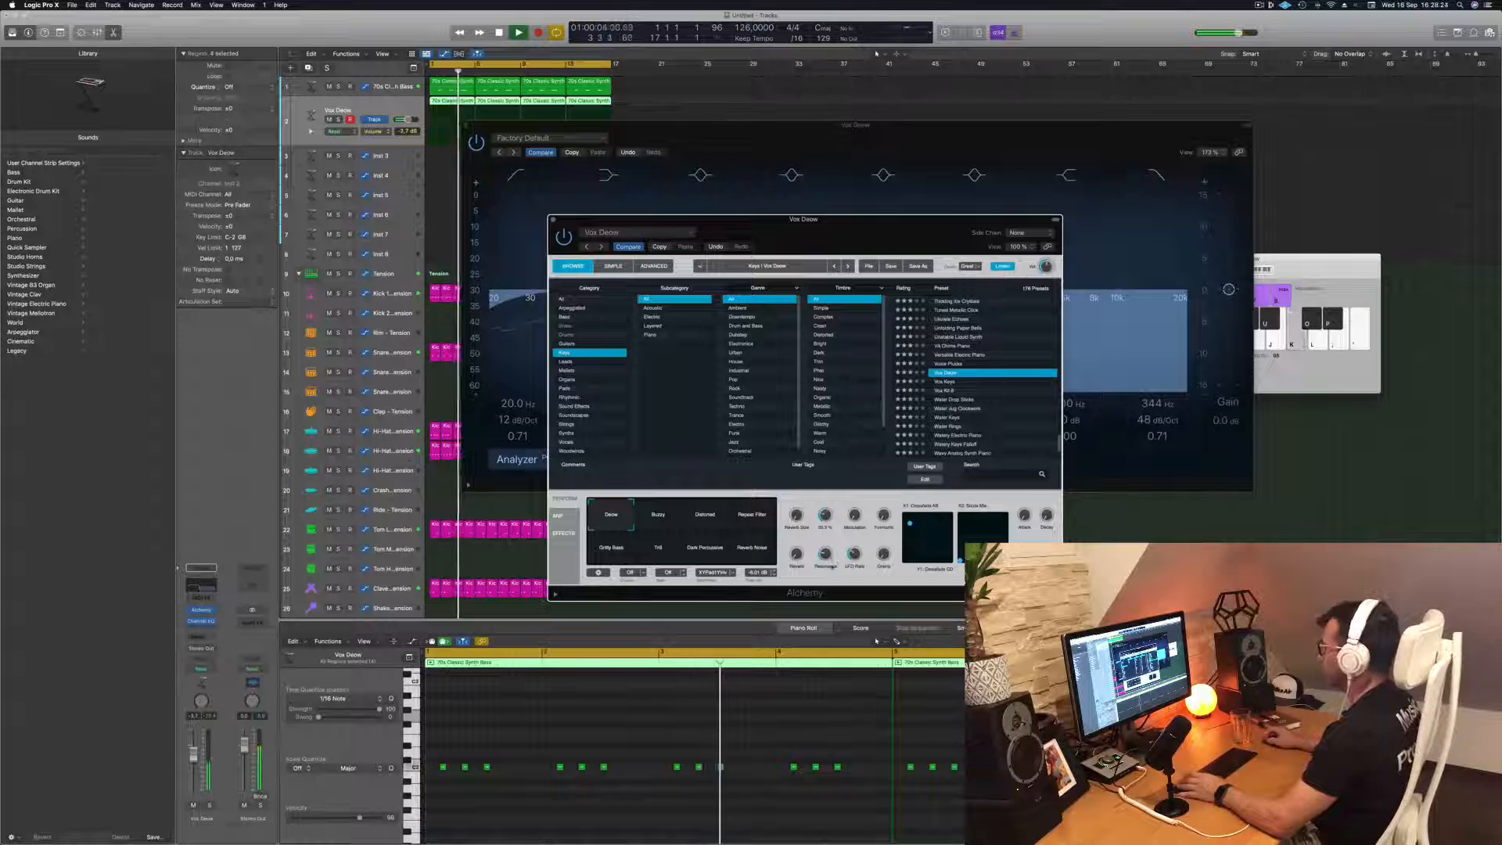
key(space)
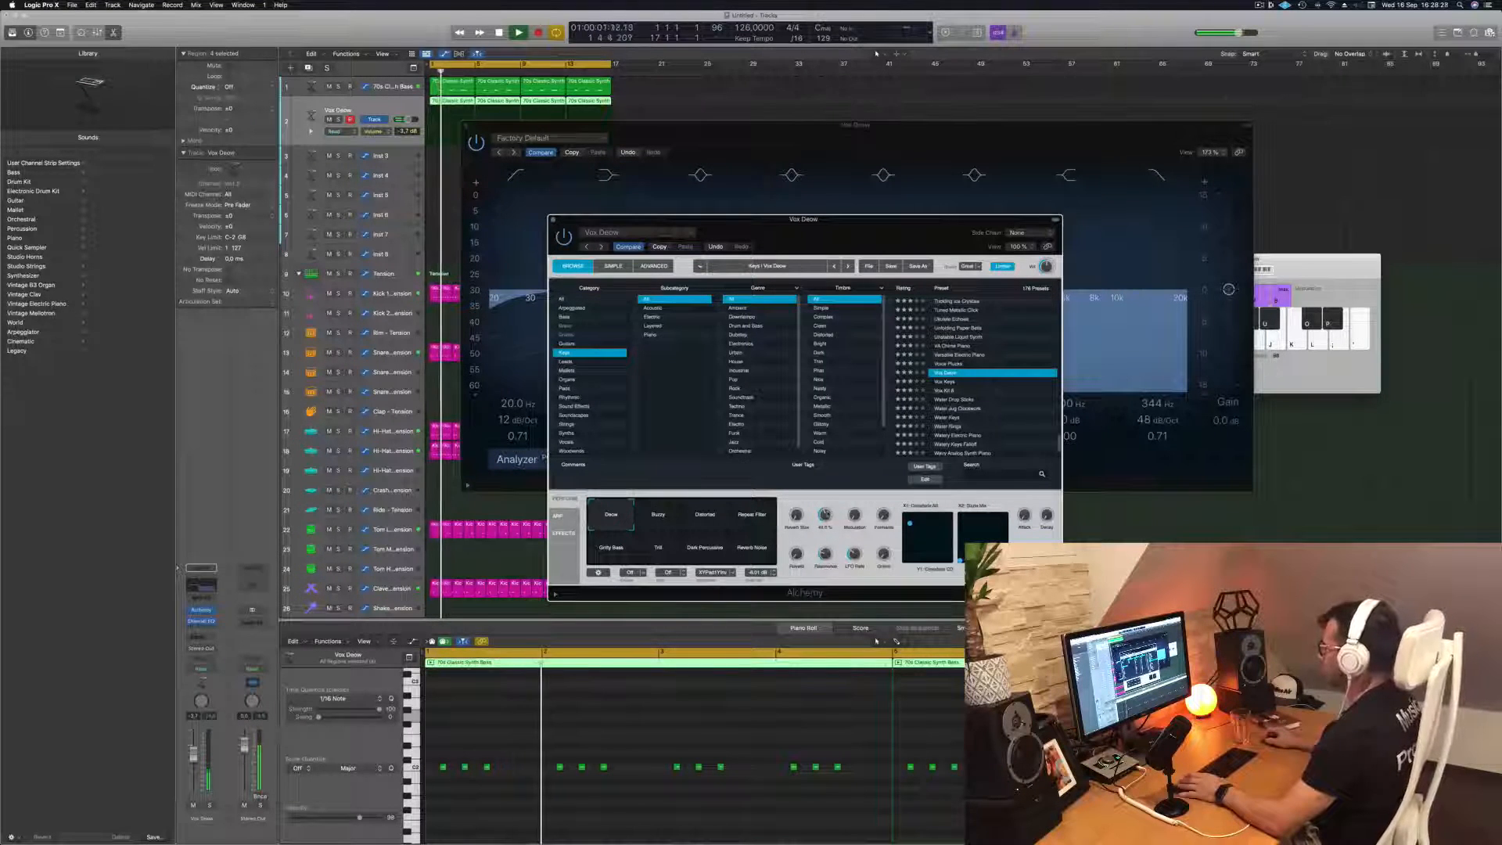
click(667, 522)
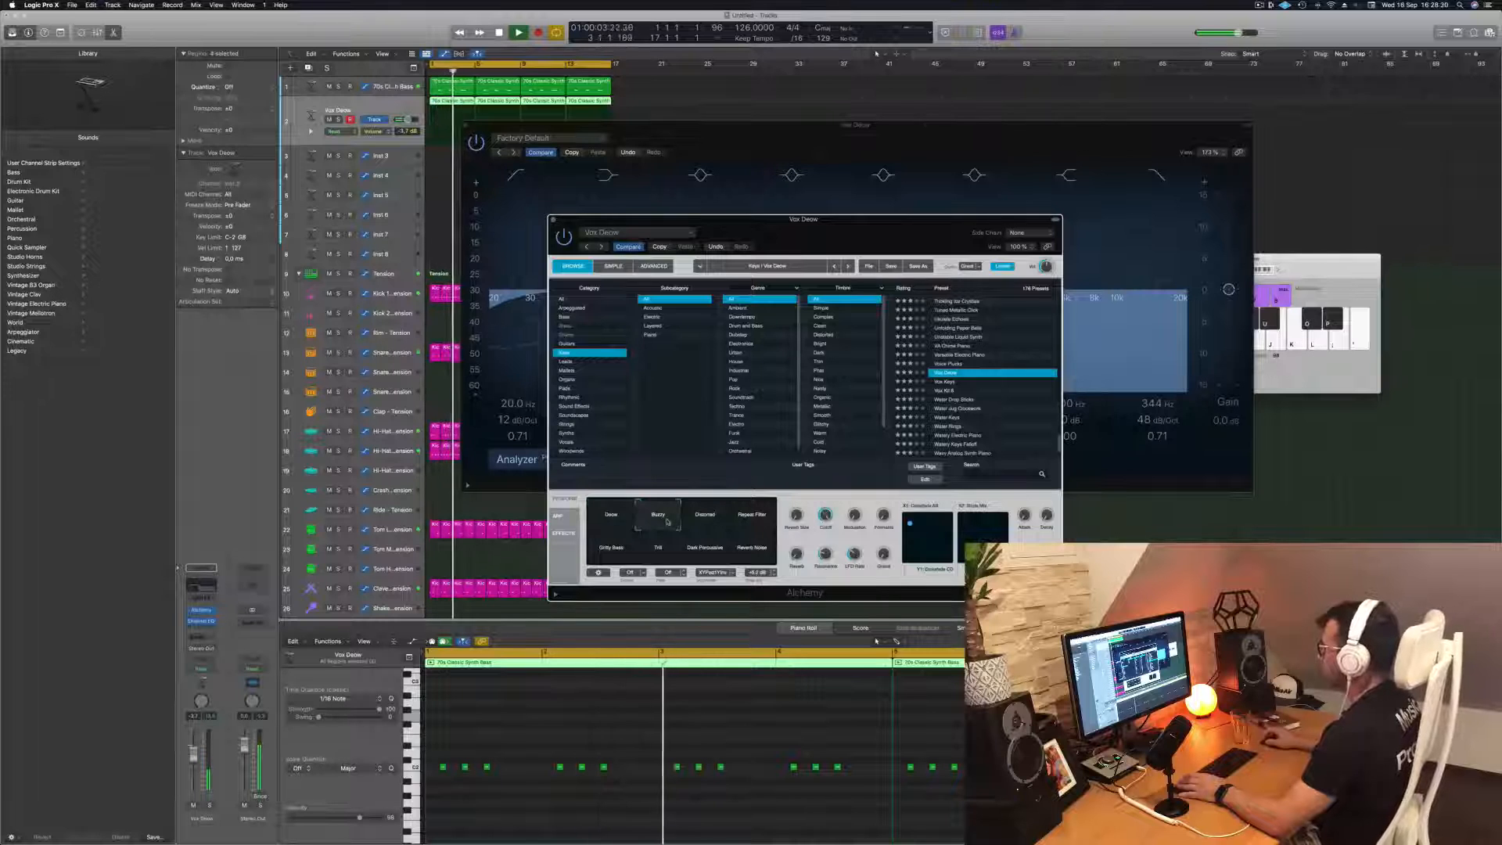
click(710, 522)
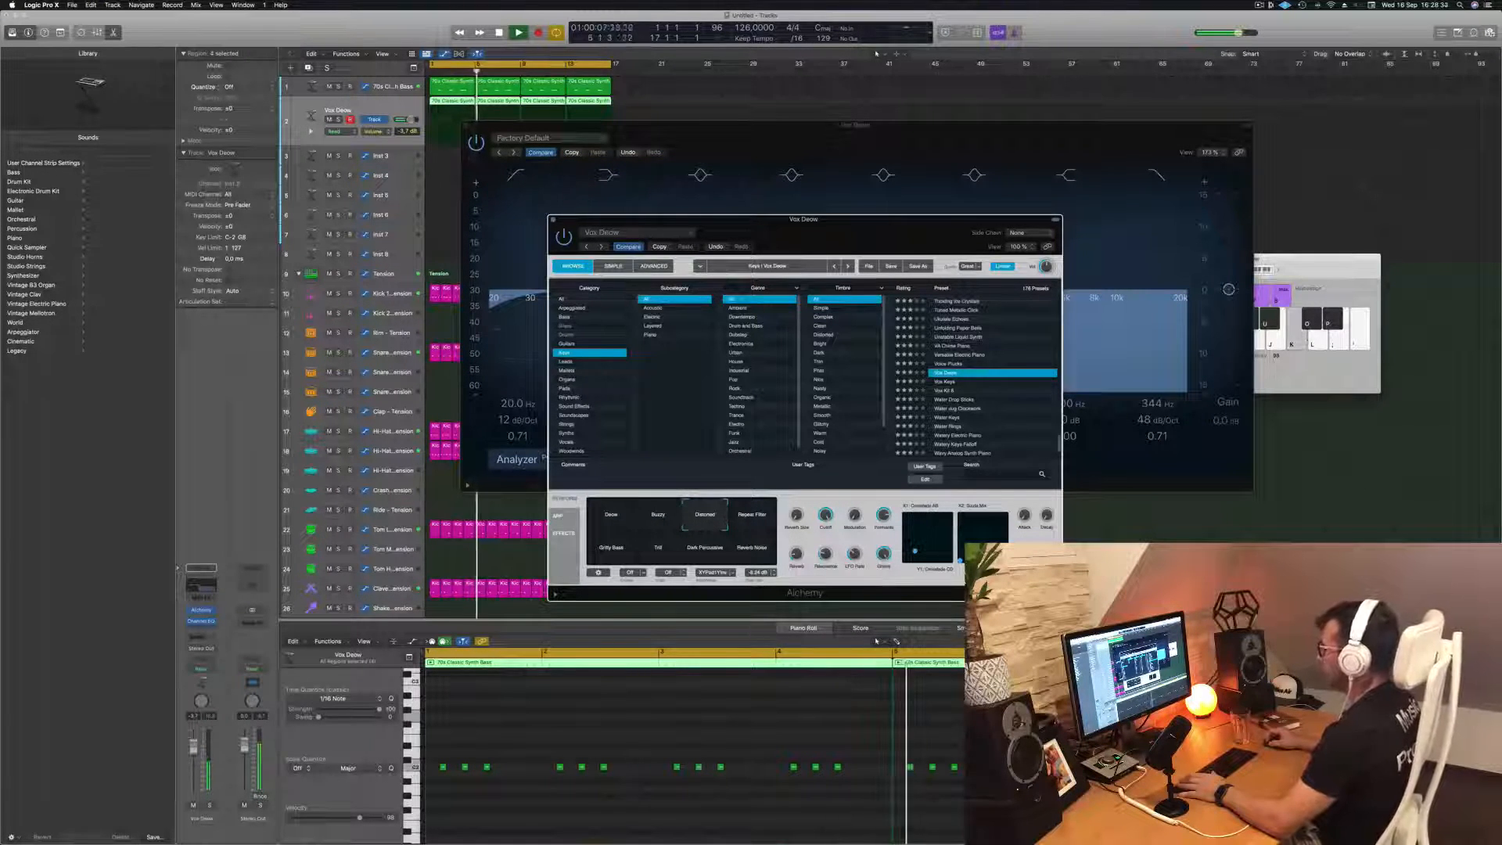
click(197, 745)
key(space)
key(space)
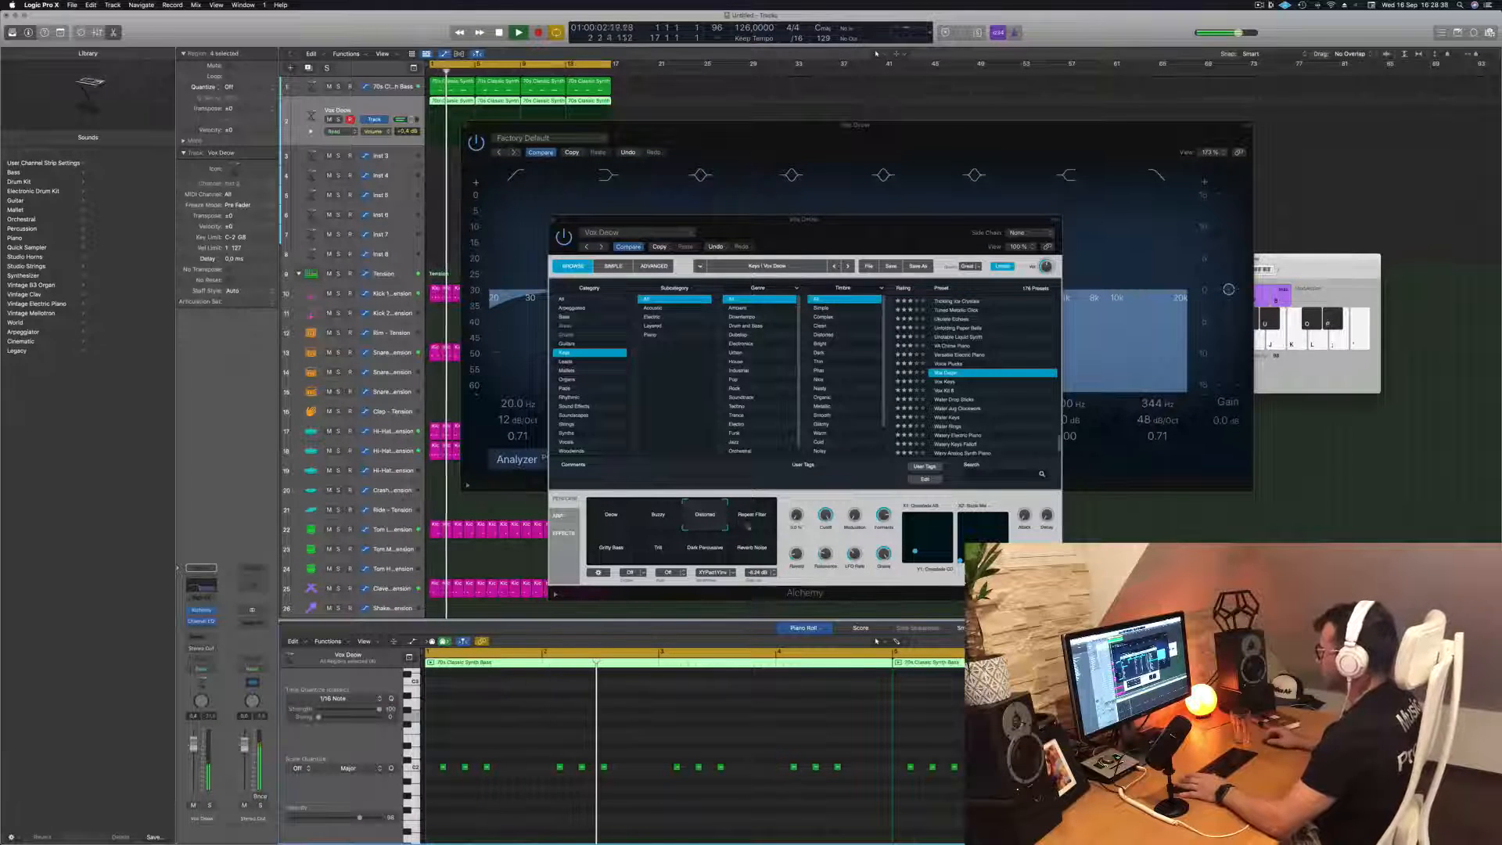
Audition the Repeat Filter, Gritty Bass, Dark Percussive and Reverb Noise snapshots, returning to the first snapshot and restarting playback
click(751, 517)
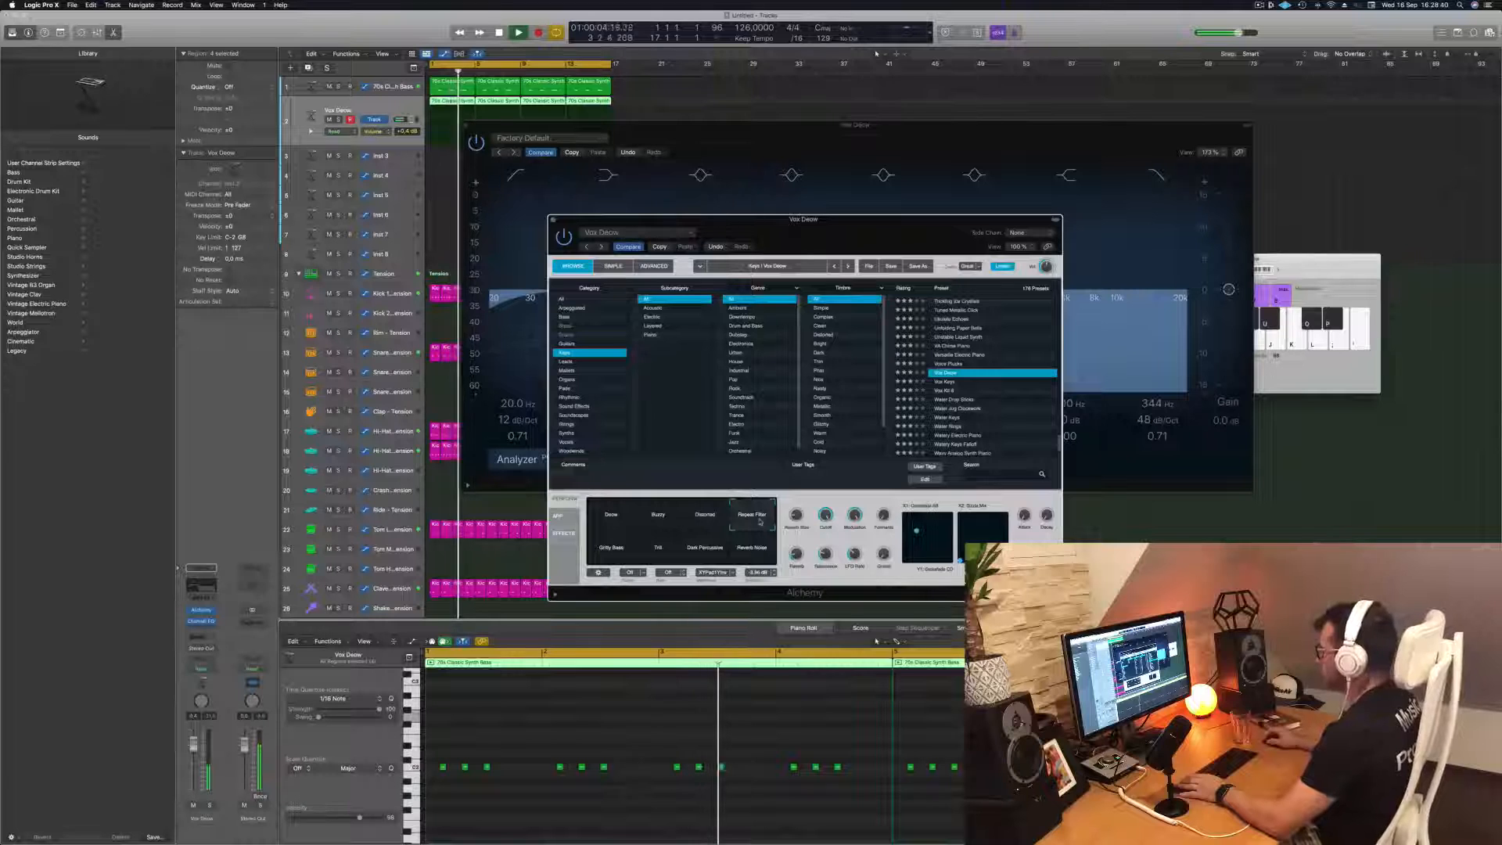
click(617, 552)
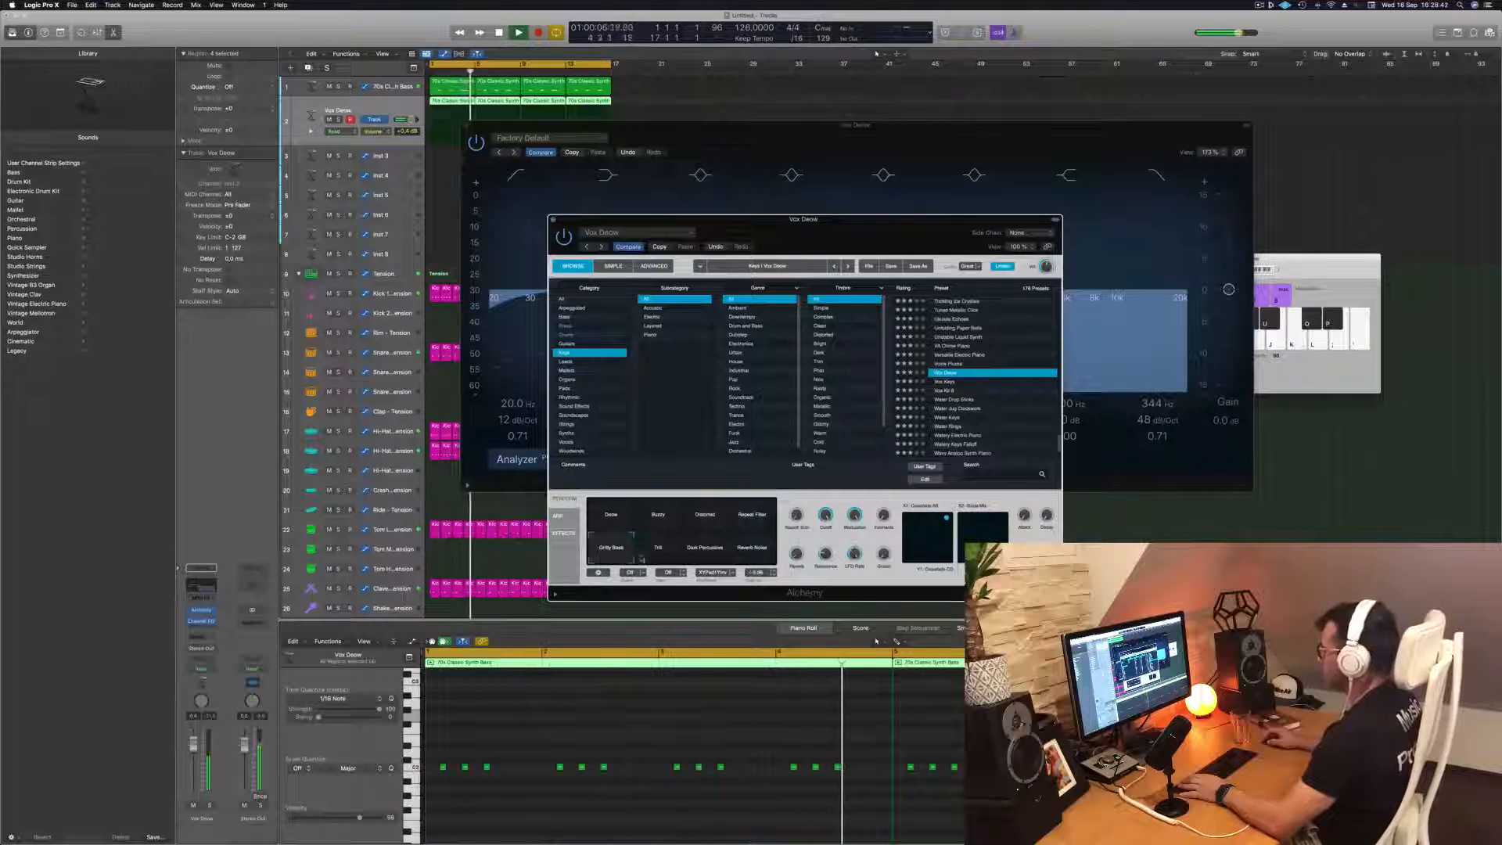
click(712, 550)
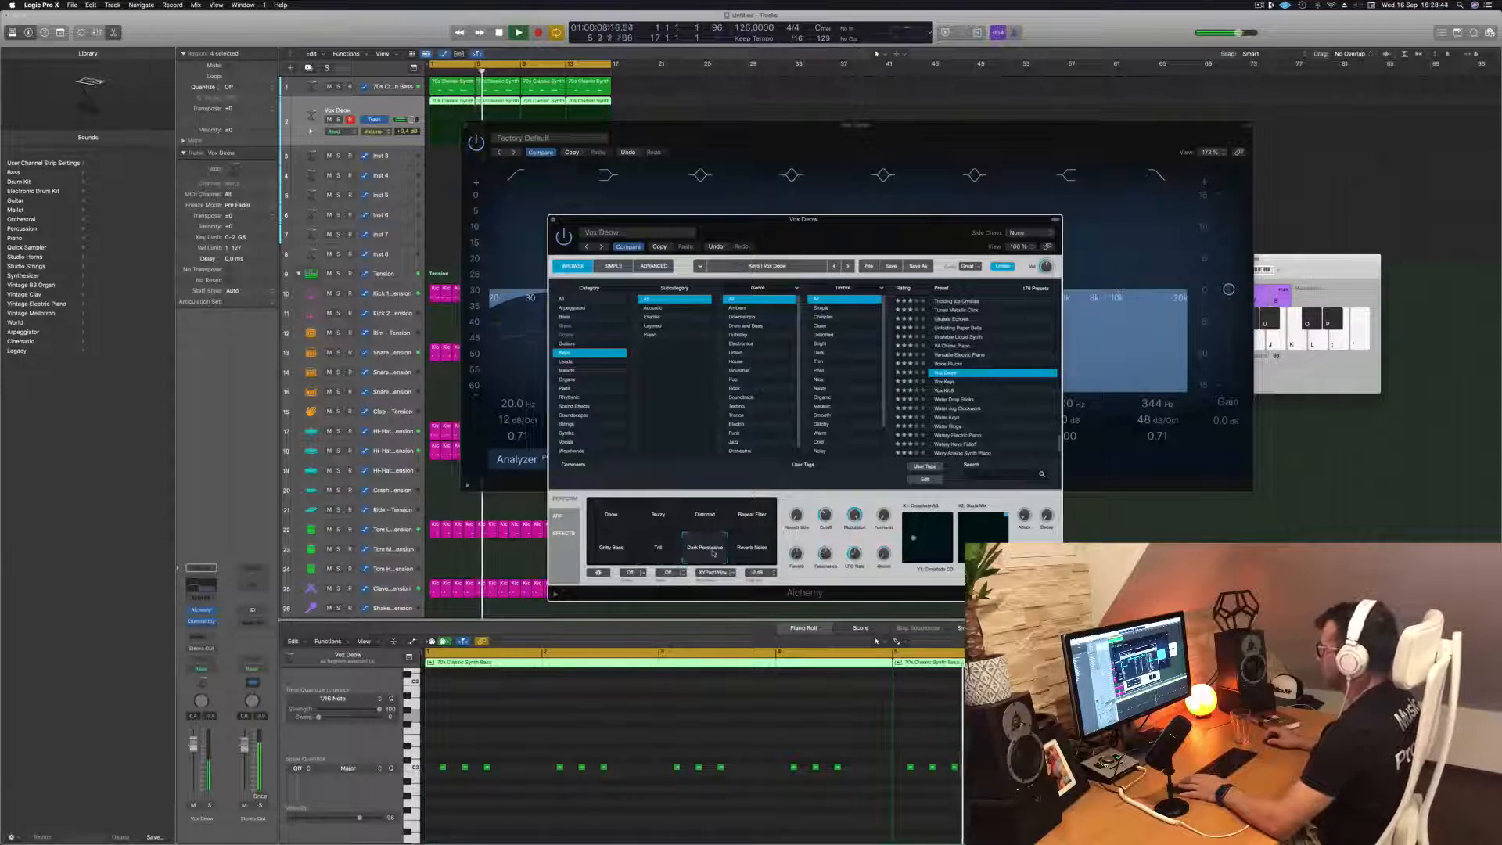
click(757, 551)
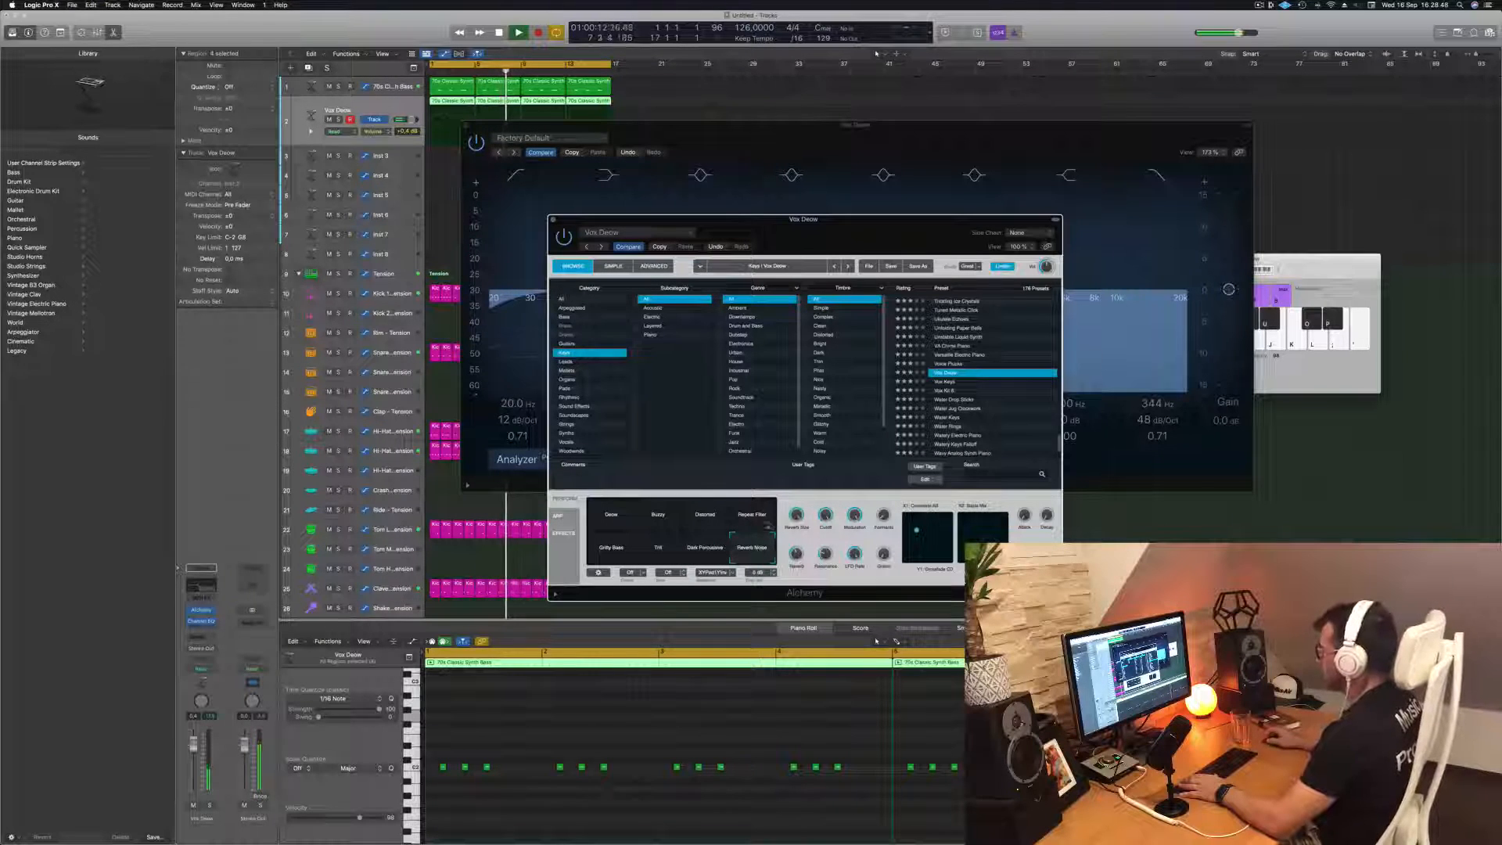
click(614, 517)
key(space)
key(space)
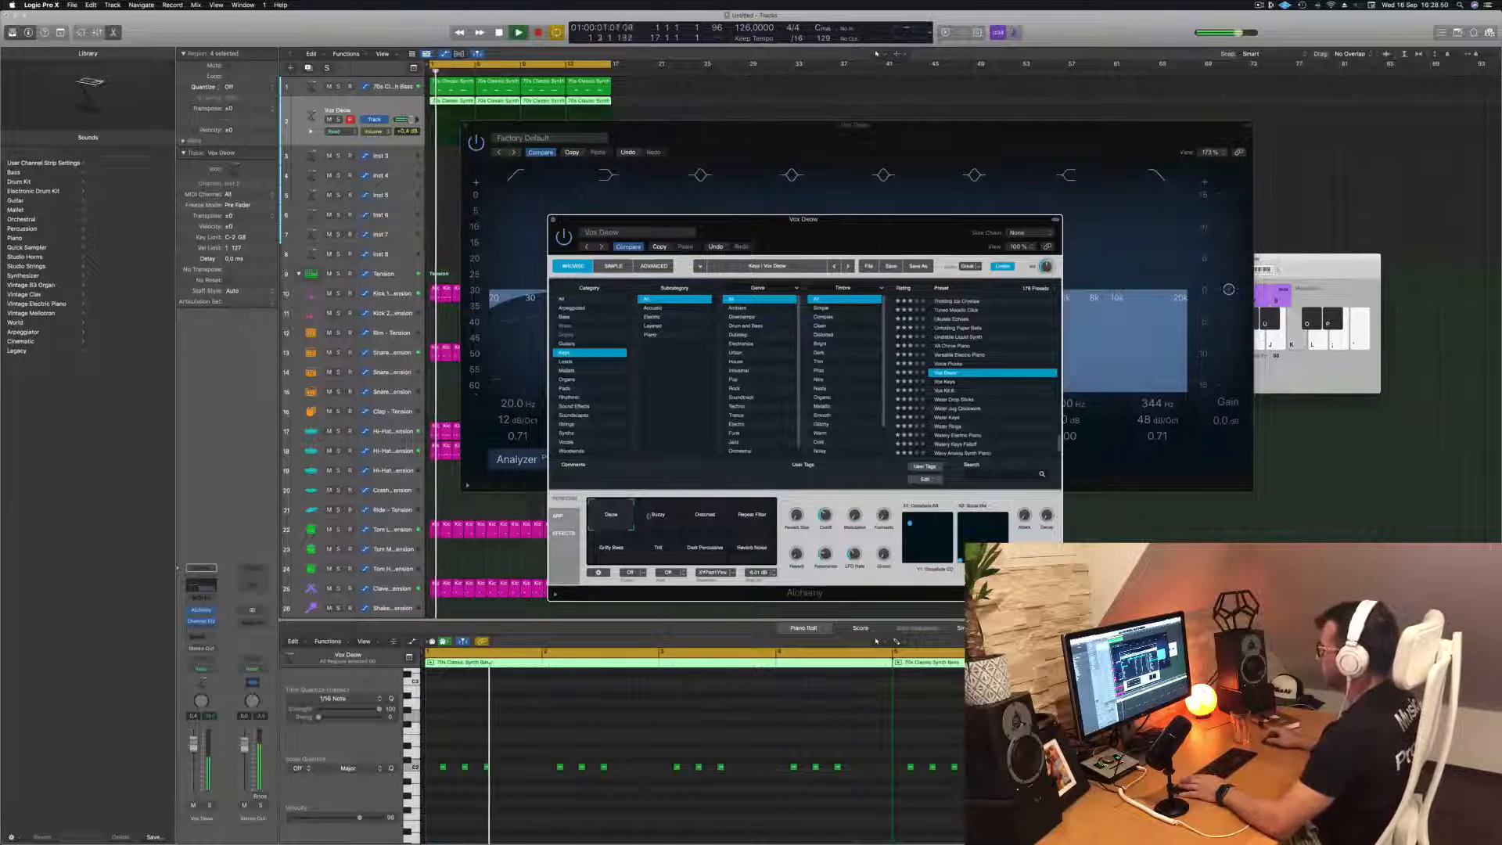
Compare the Distorted and Buzzy snapshots at a track volume of about +0.7 dB and return to the first snapshot
click(684, 518)
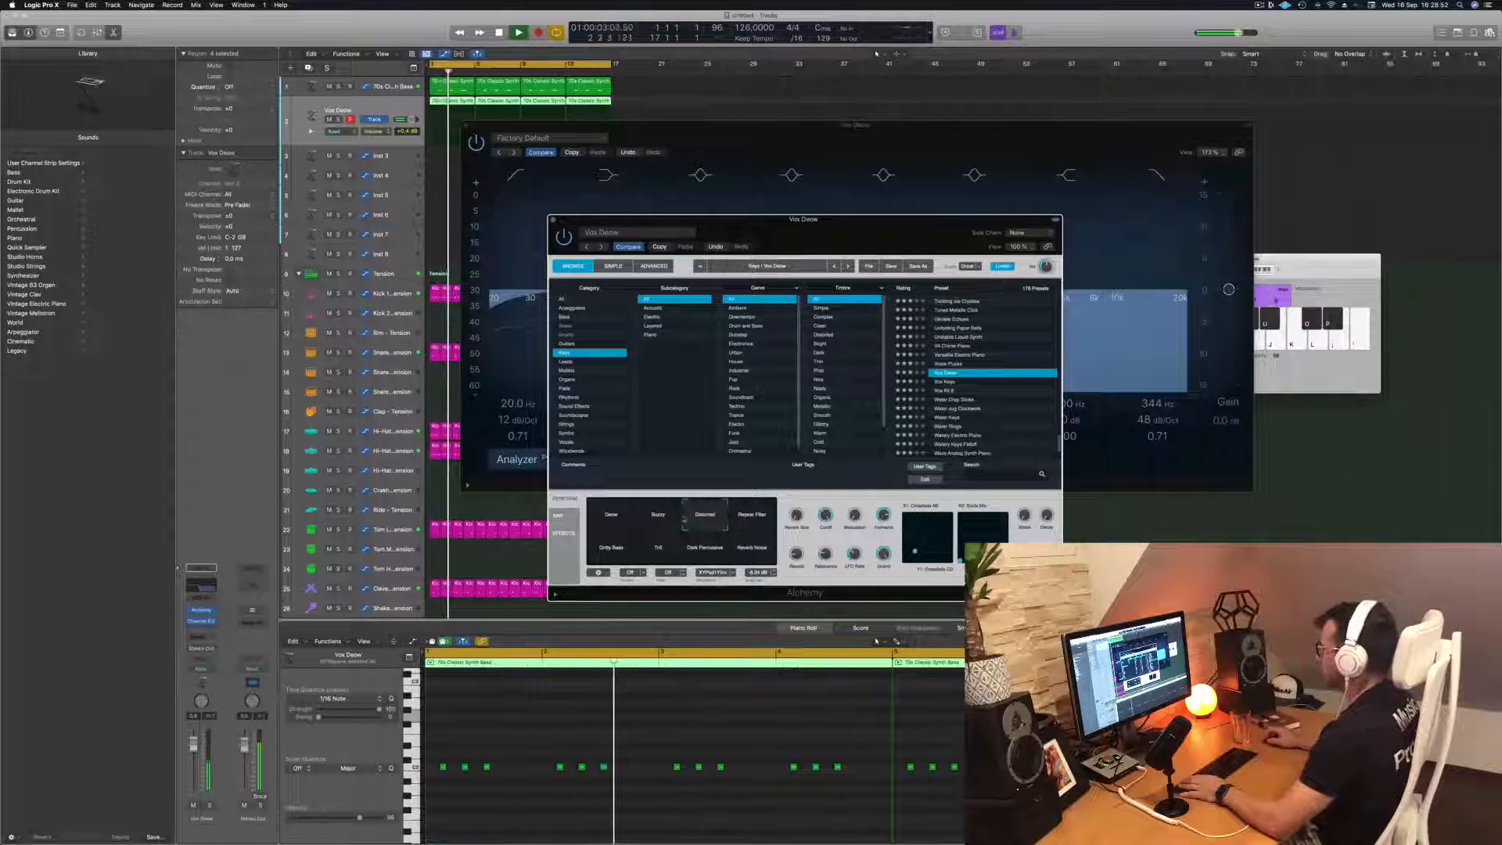
click(659, 518)
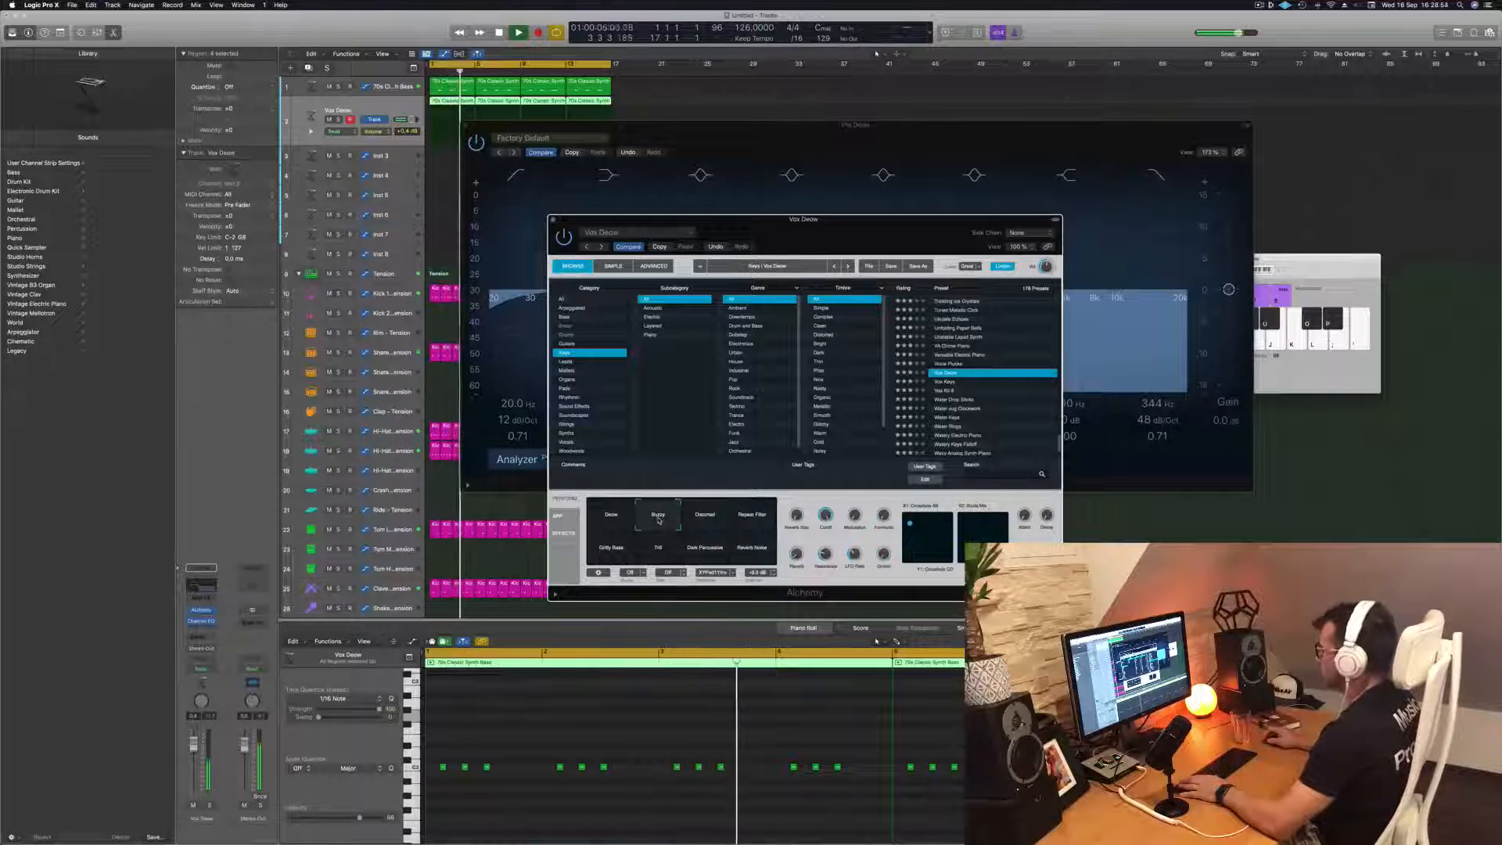
click(704, 517)
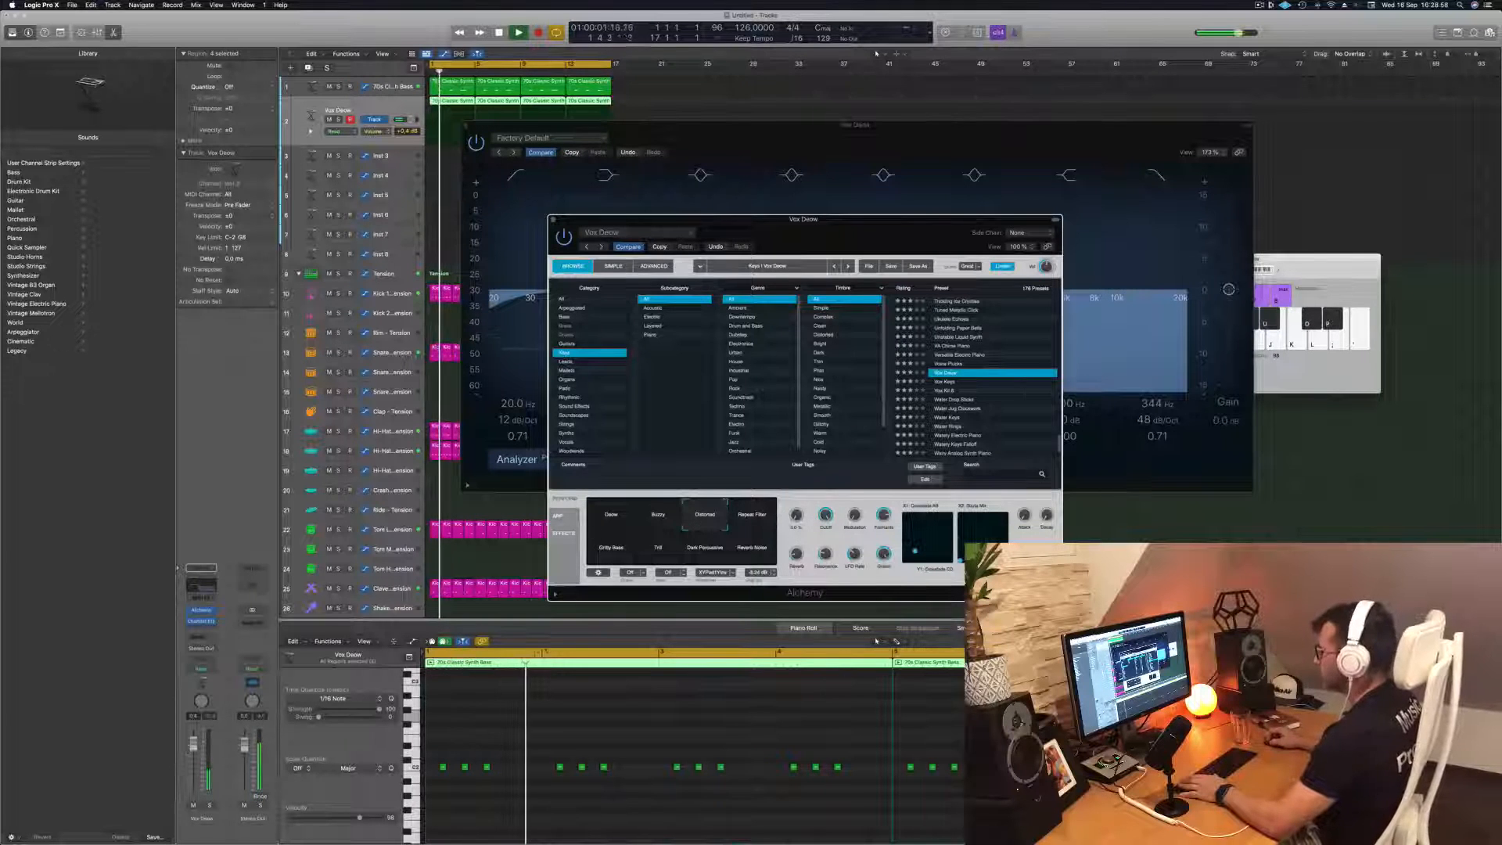
drag(194, 744, 194, 743)
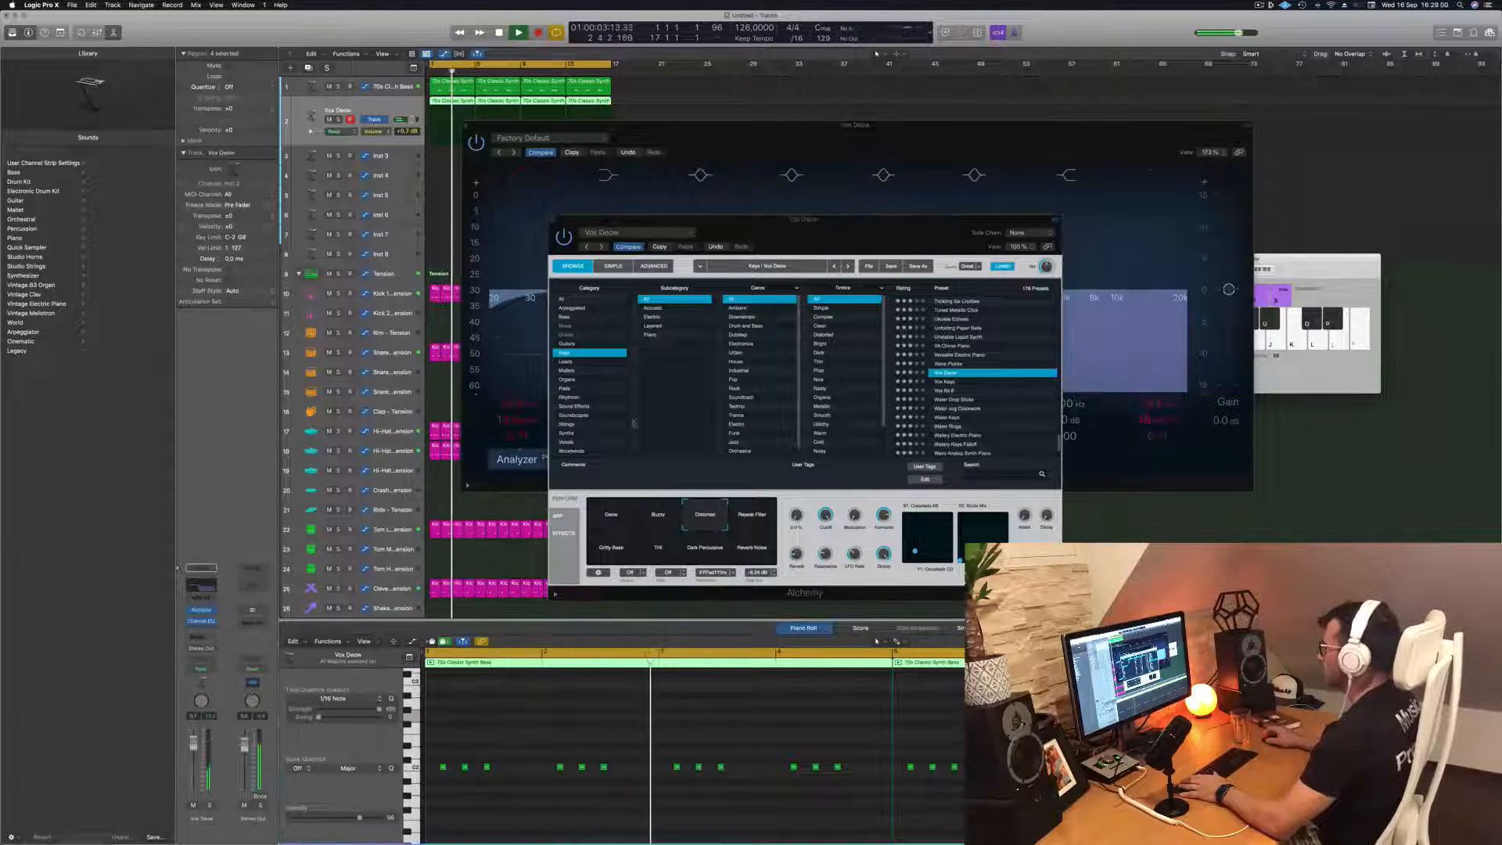
drag(817, 240, 750, 255)
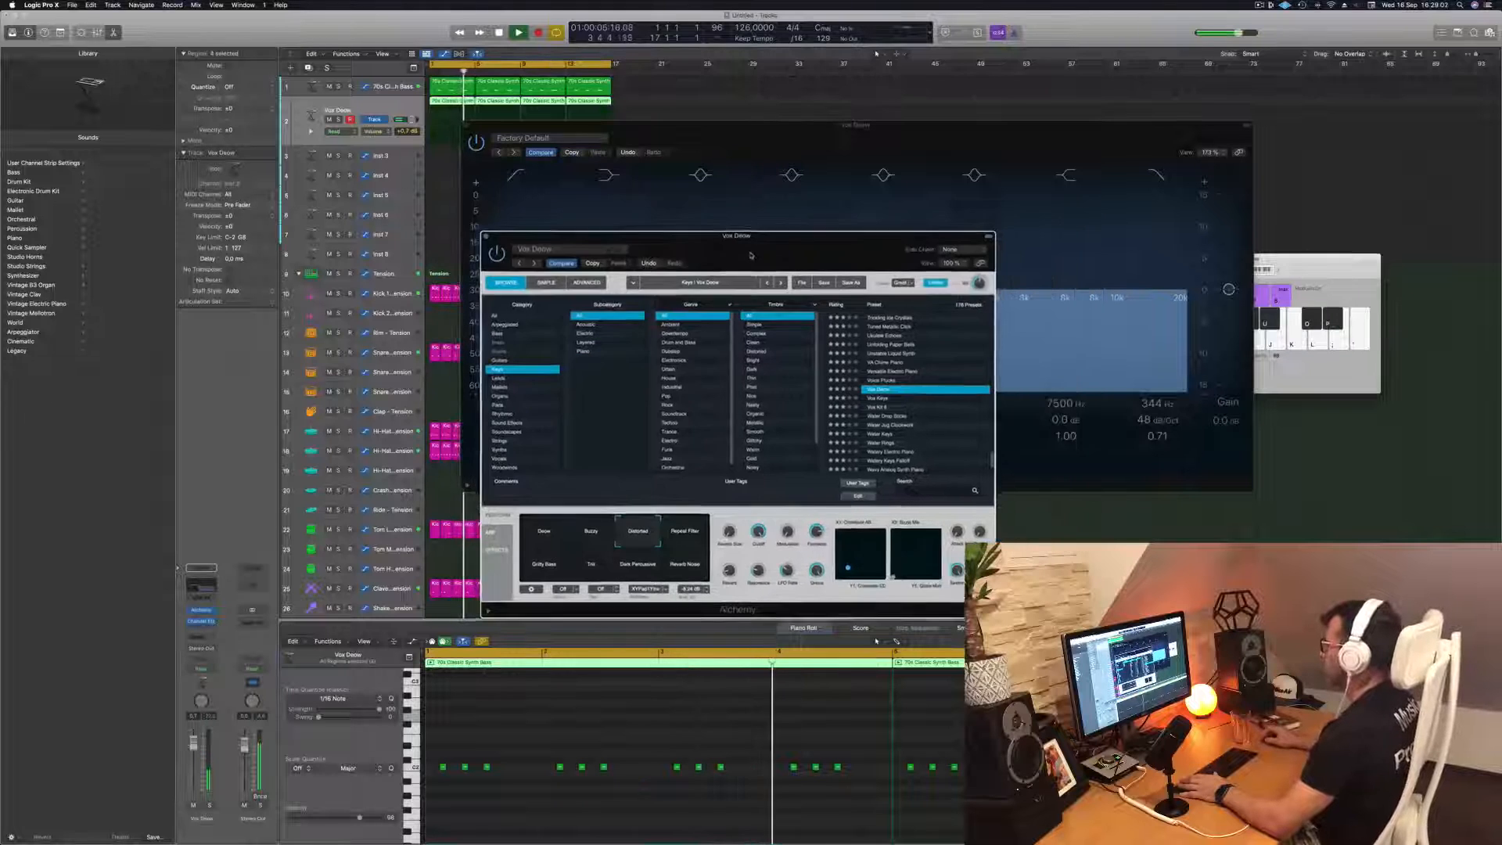
click(535, 542)
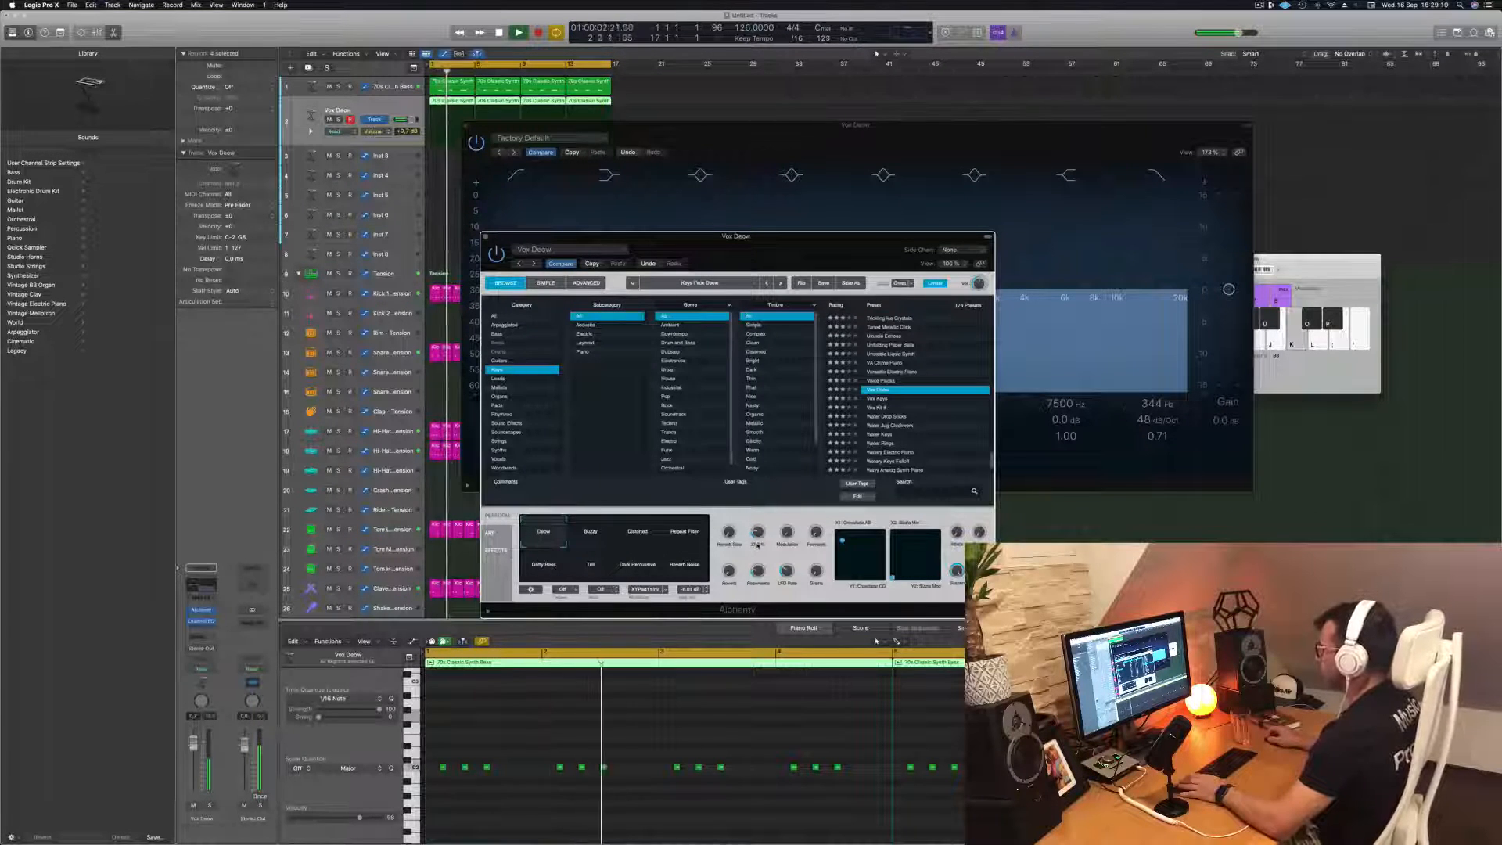
drag(757, 545, 787, 552)
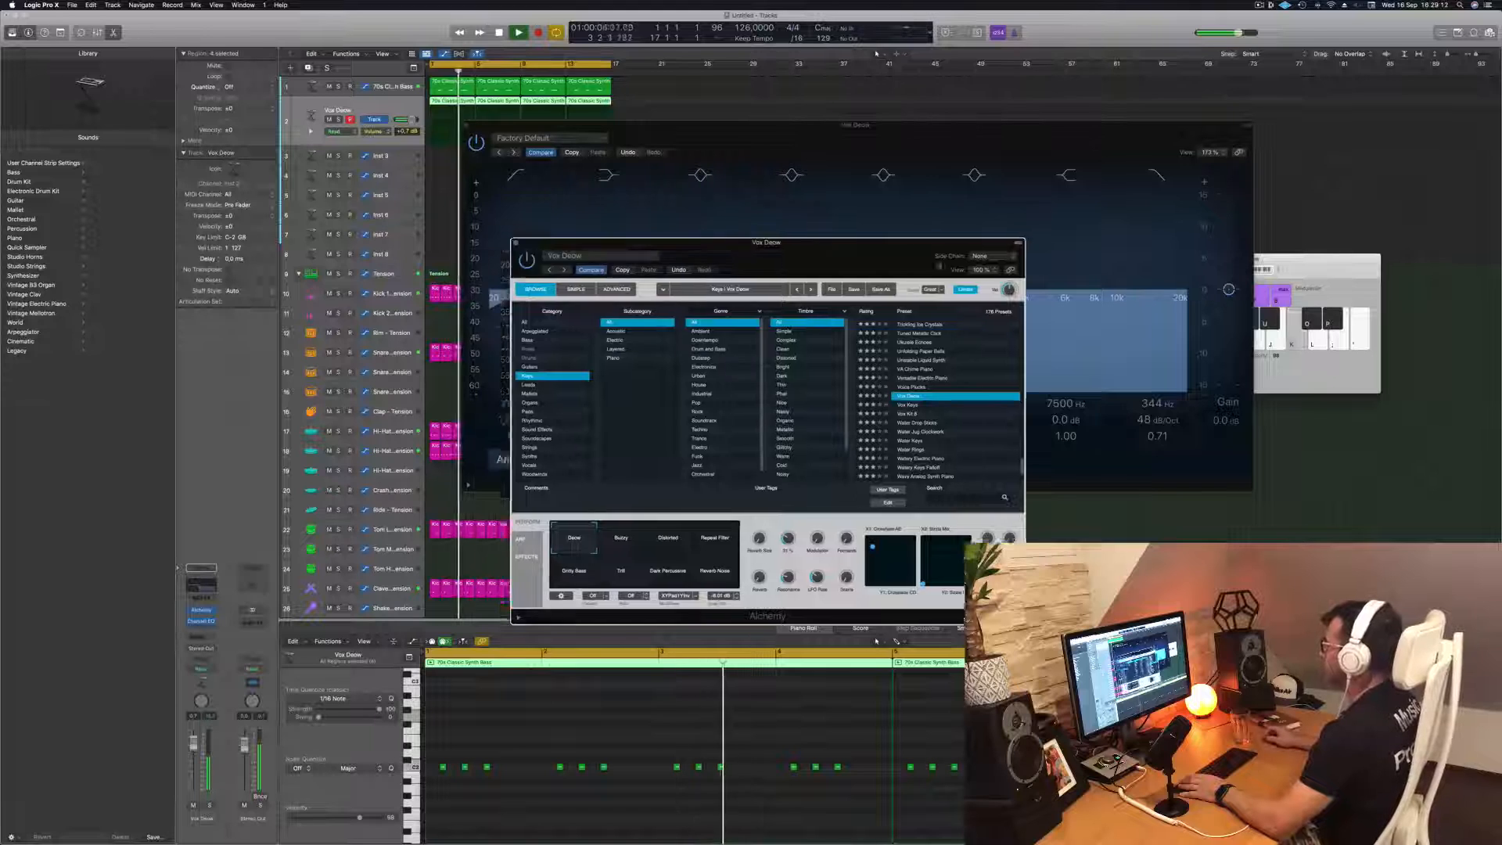
Set the keys track's Channel EQ high cut to about 402 Hz and its low cut to about 174 Hz
drag(704, 242, 994, 263)
drag(762, 126, 565, 170)
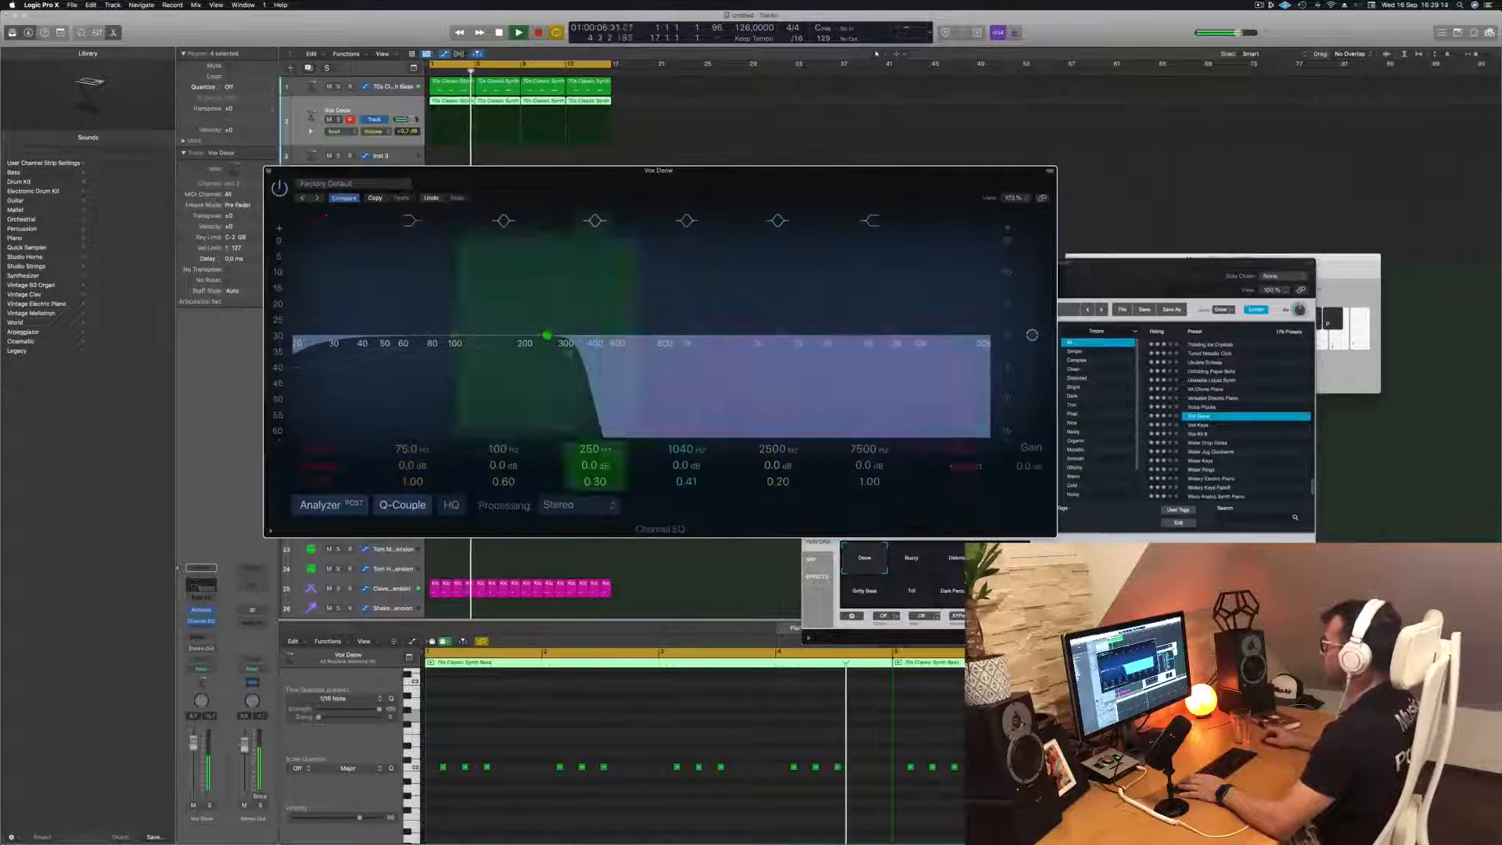
mouse_move(571, 352)
mouse_down()
mouse_move(764, 352)
mouse_move(535, 353)
mouse_move(594, 353)
mouse_up()
drag(293, 353, 510, 351)
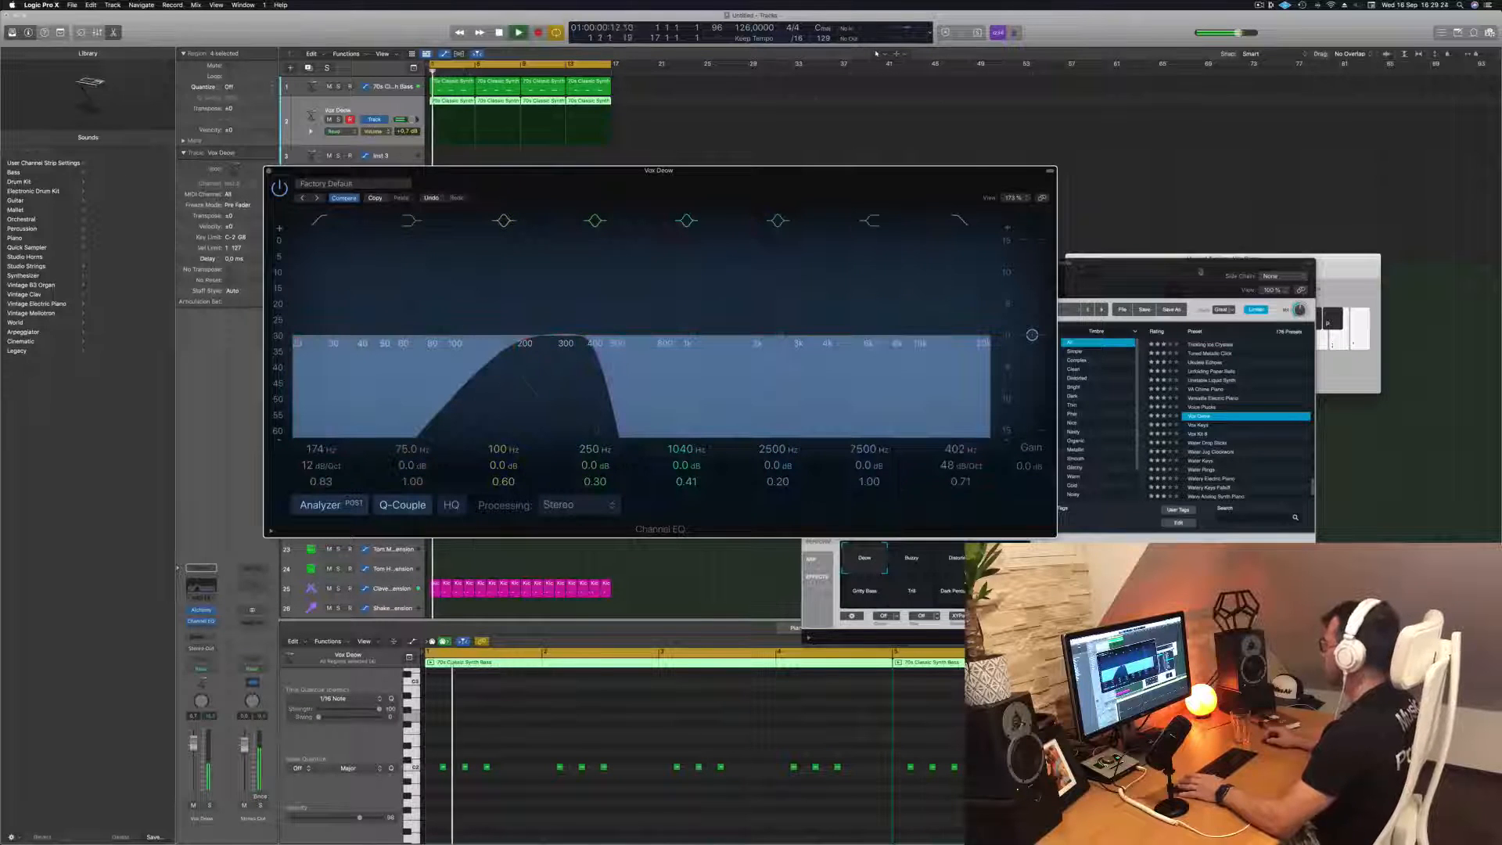
drag(1126, 267, 1117, 267)
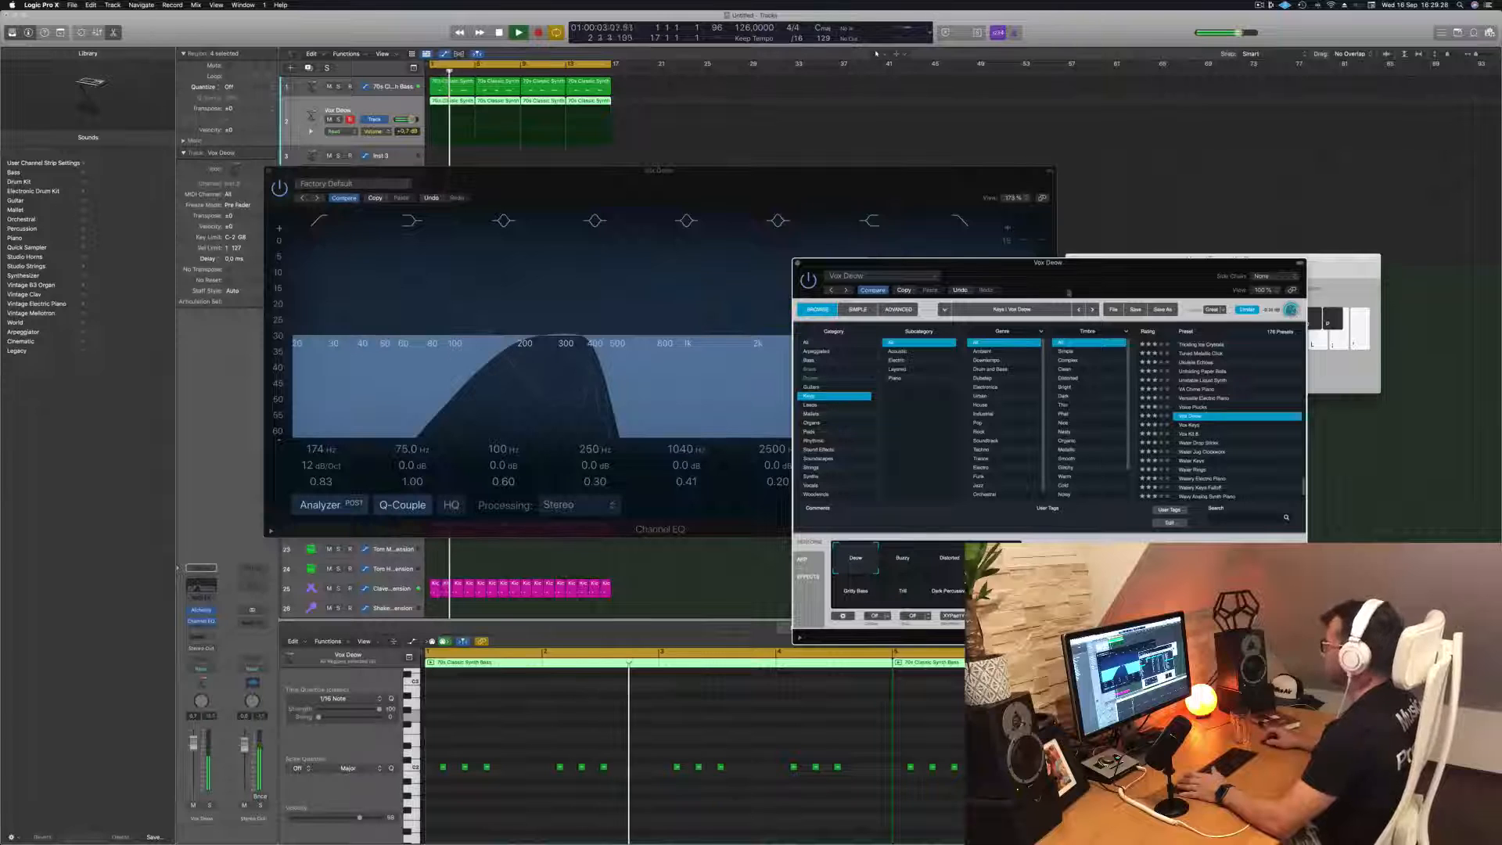
drag(698, 196, 892, 178)
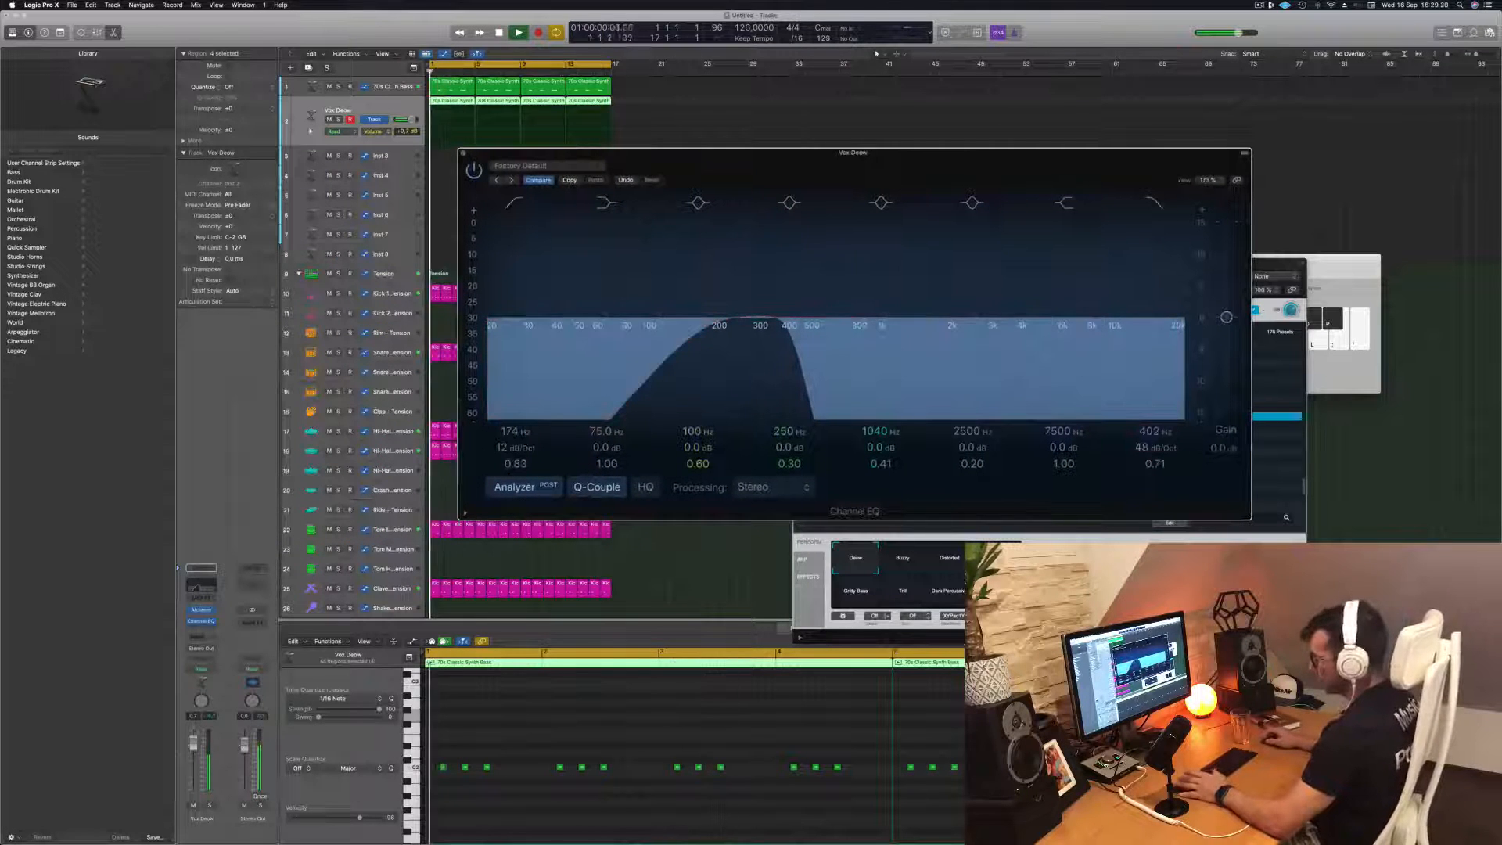
Lower the keys track's volume to about -3.3 dB and close its Channel EQ window
drag(193, 743, 194, 749)
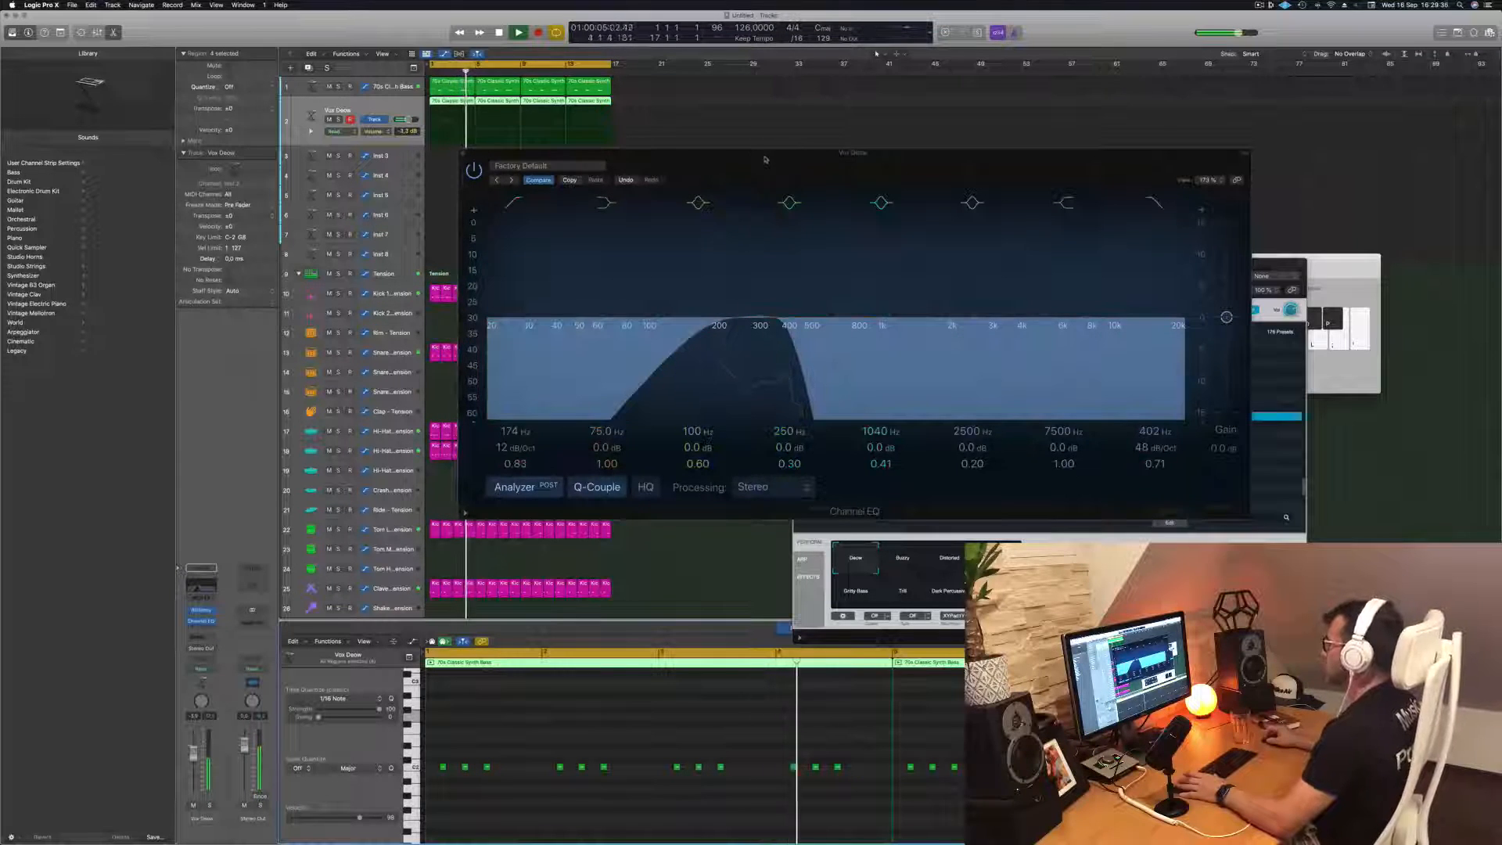
drag(764, 160, 841, 198)
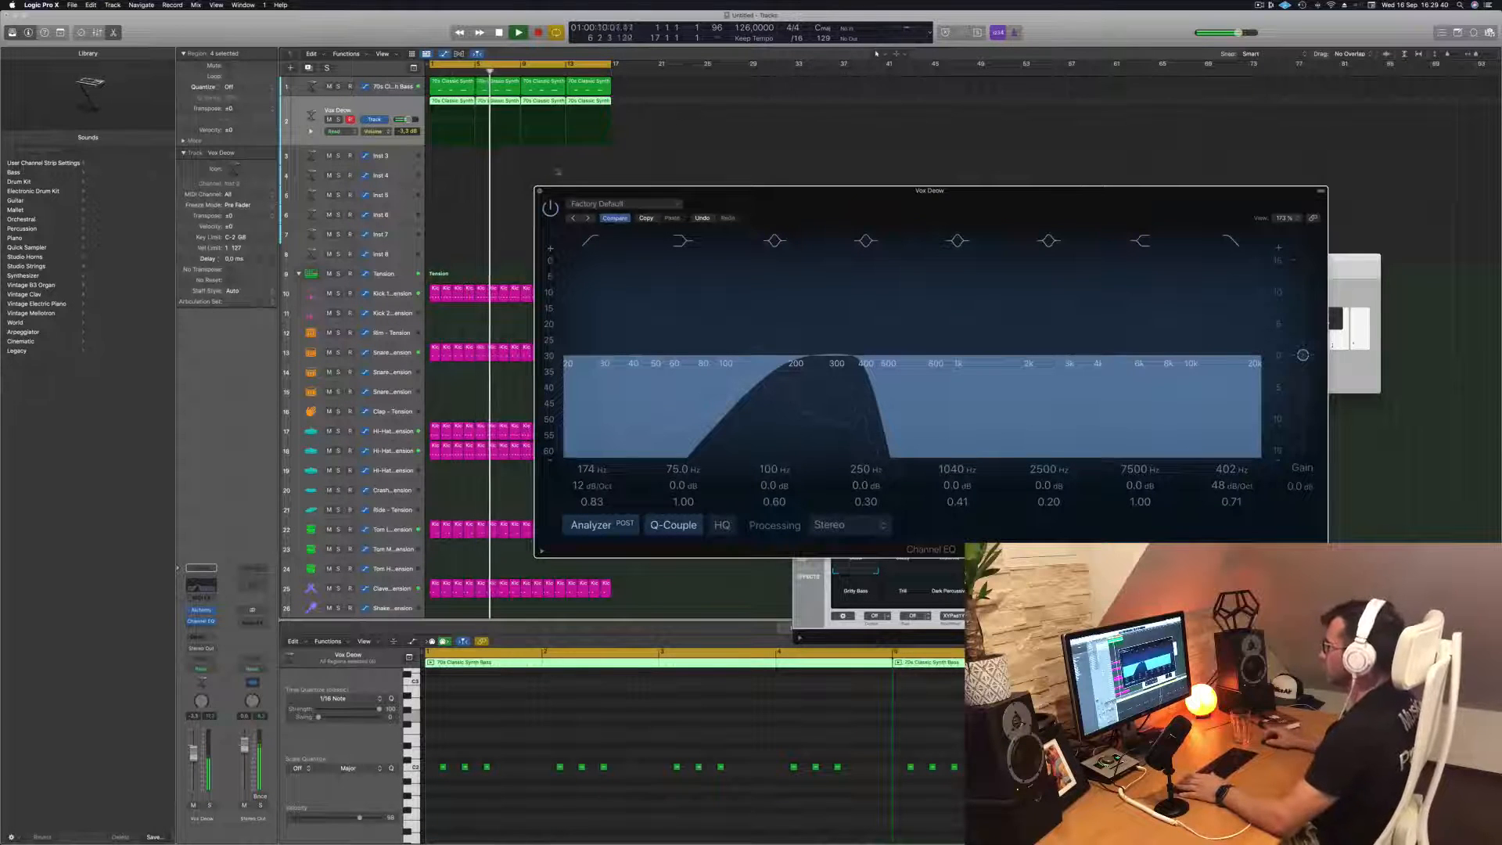
click(540, 191)
Load the VA Chime Piano preset in Alchemy from the Keys category and restart playback to audition it
scroll(552, 168, down, 1)
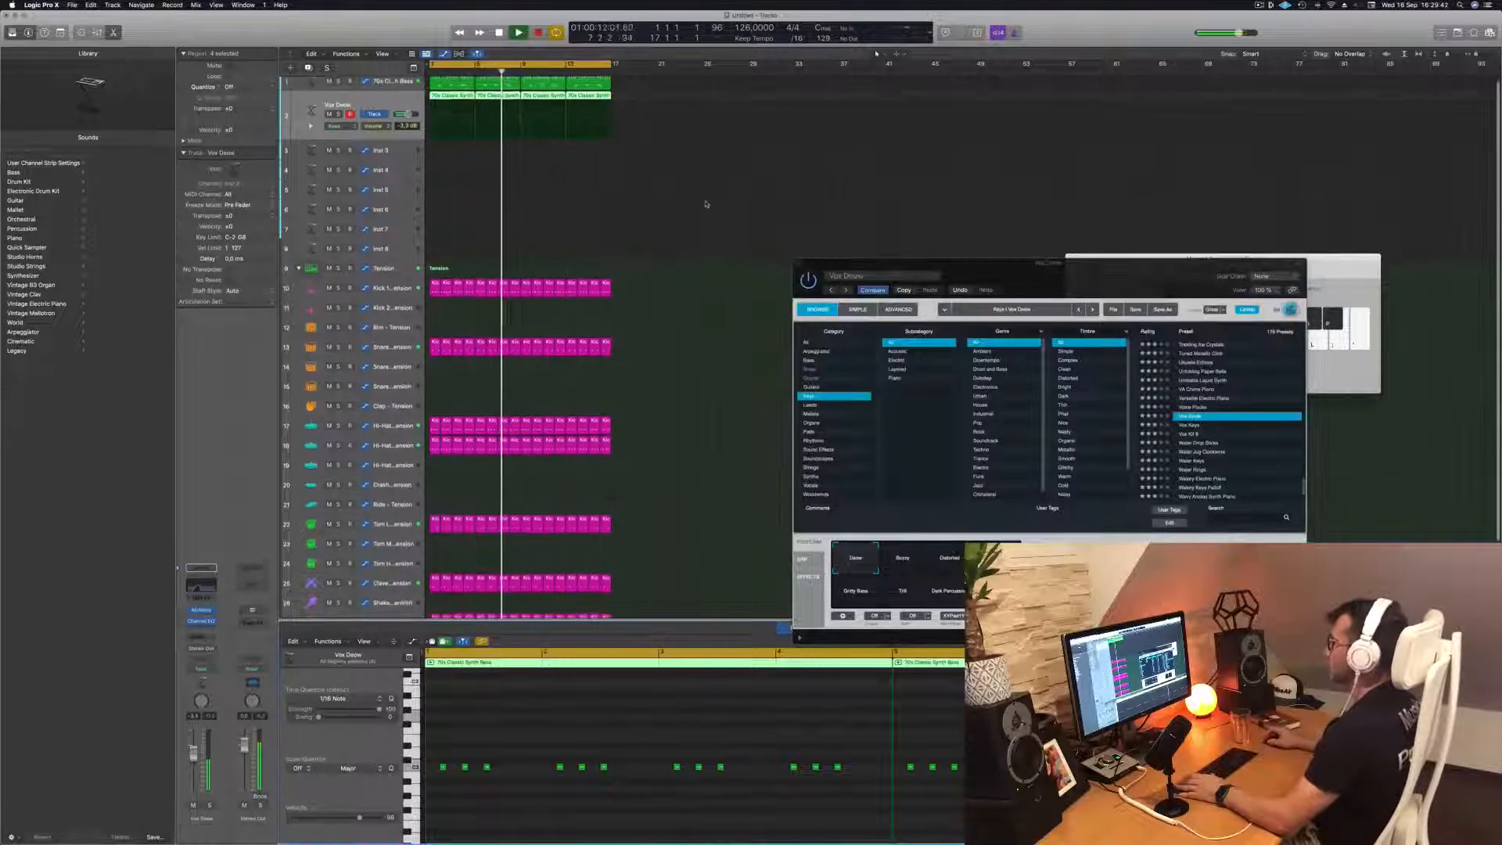
key(Return)
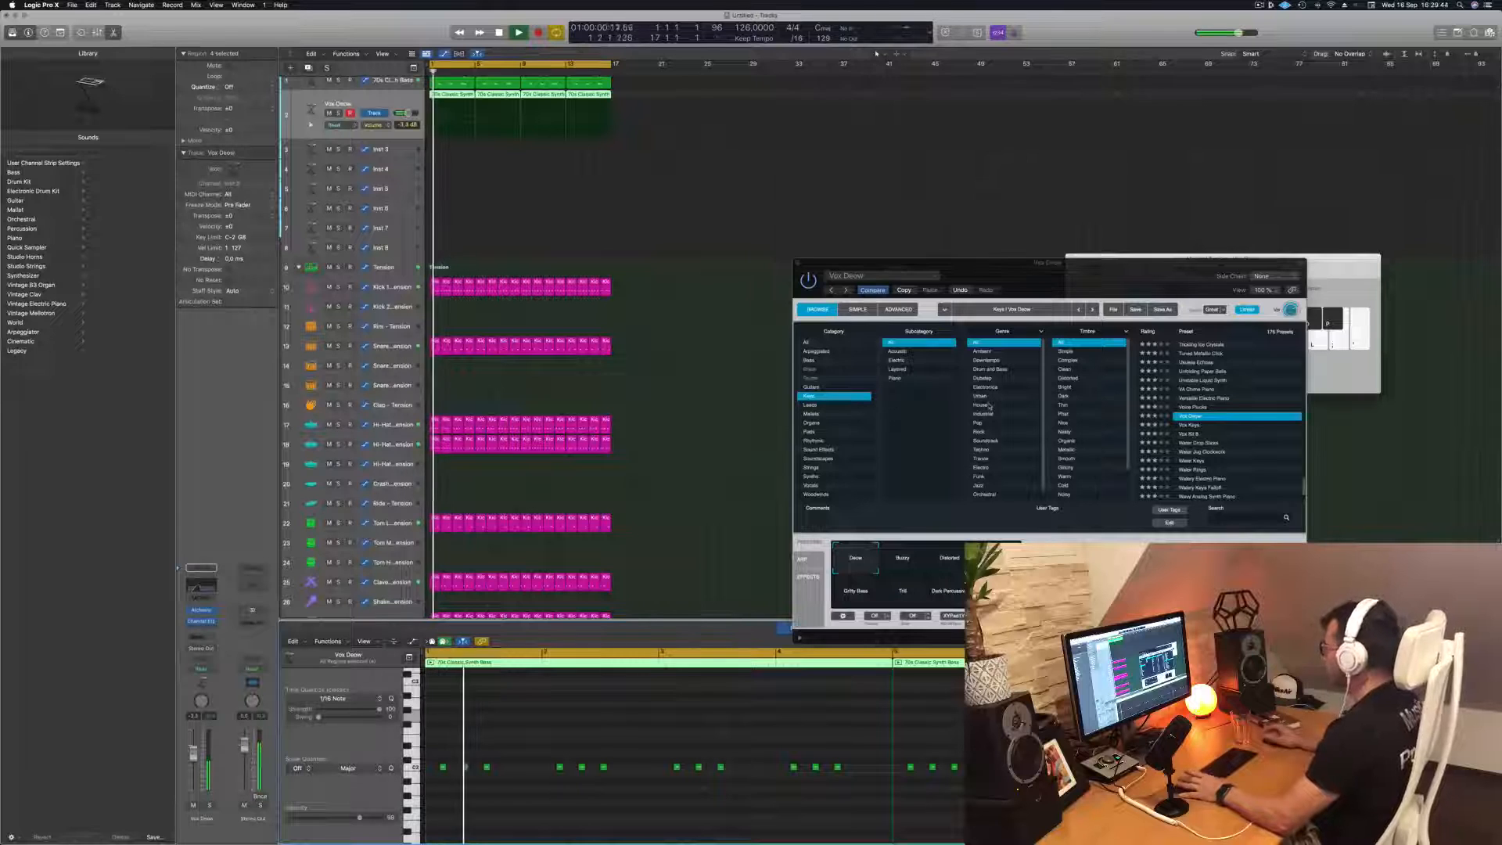
scroll(1220, 414, up, 2)
click(1197, 437)
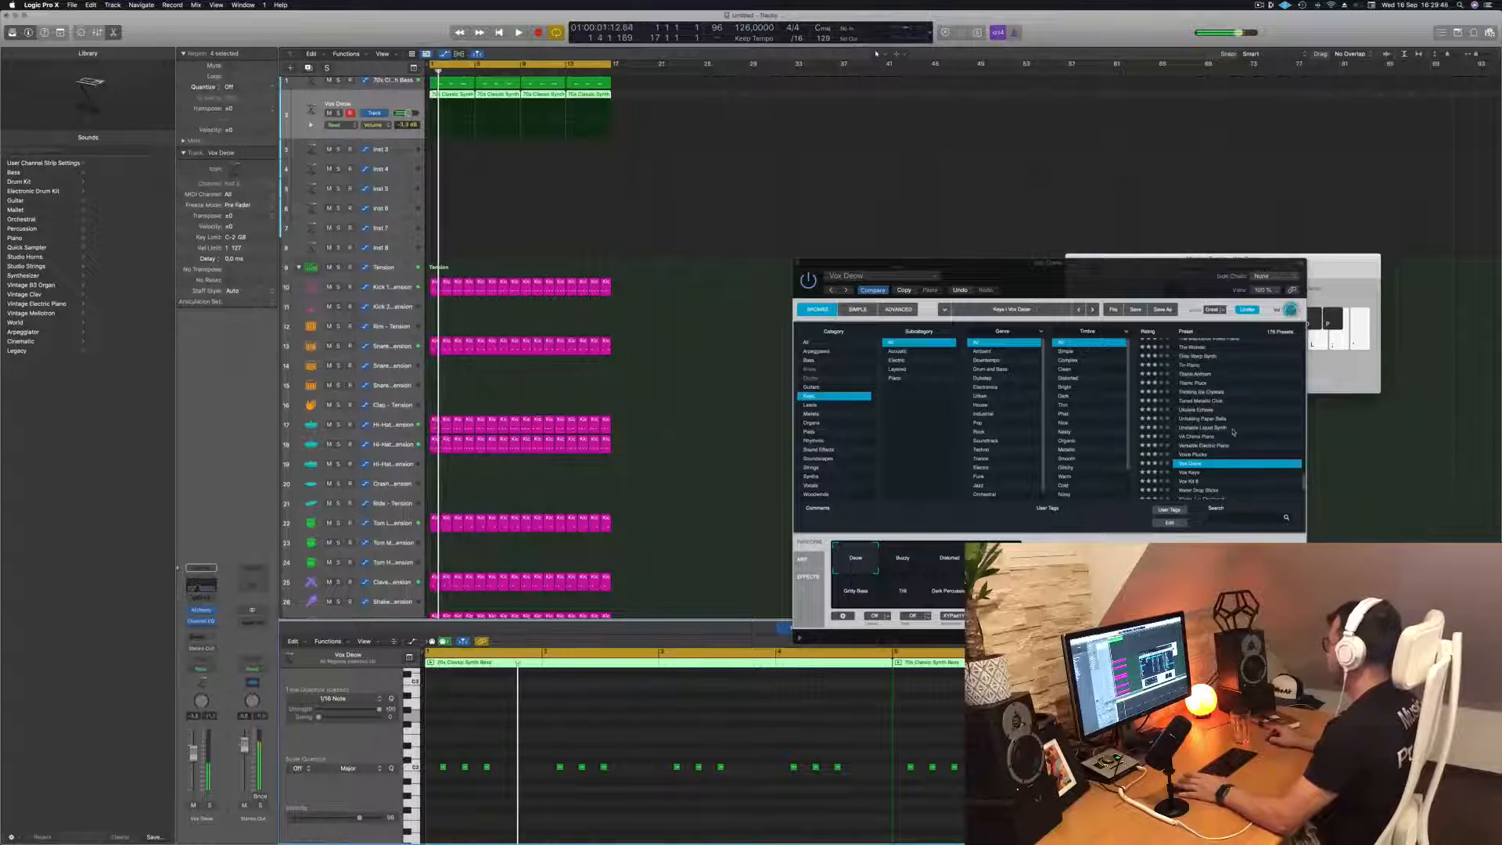
drag(1094, 277, 1005, 197)
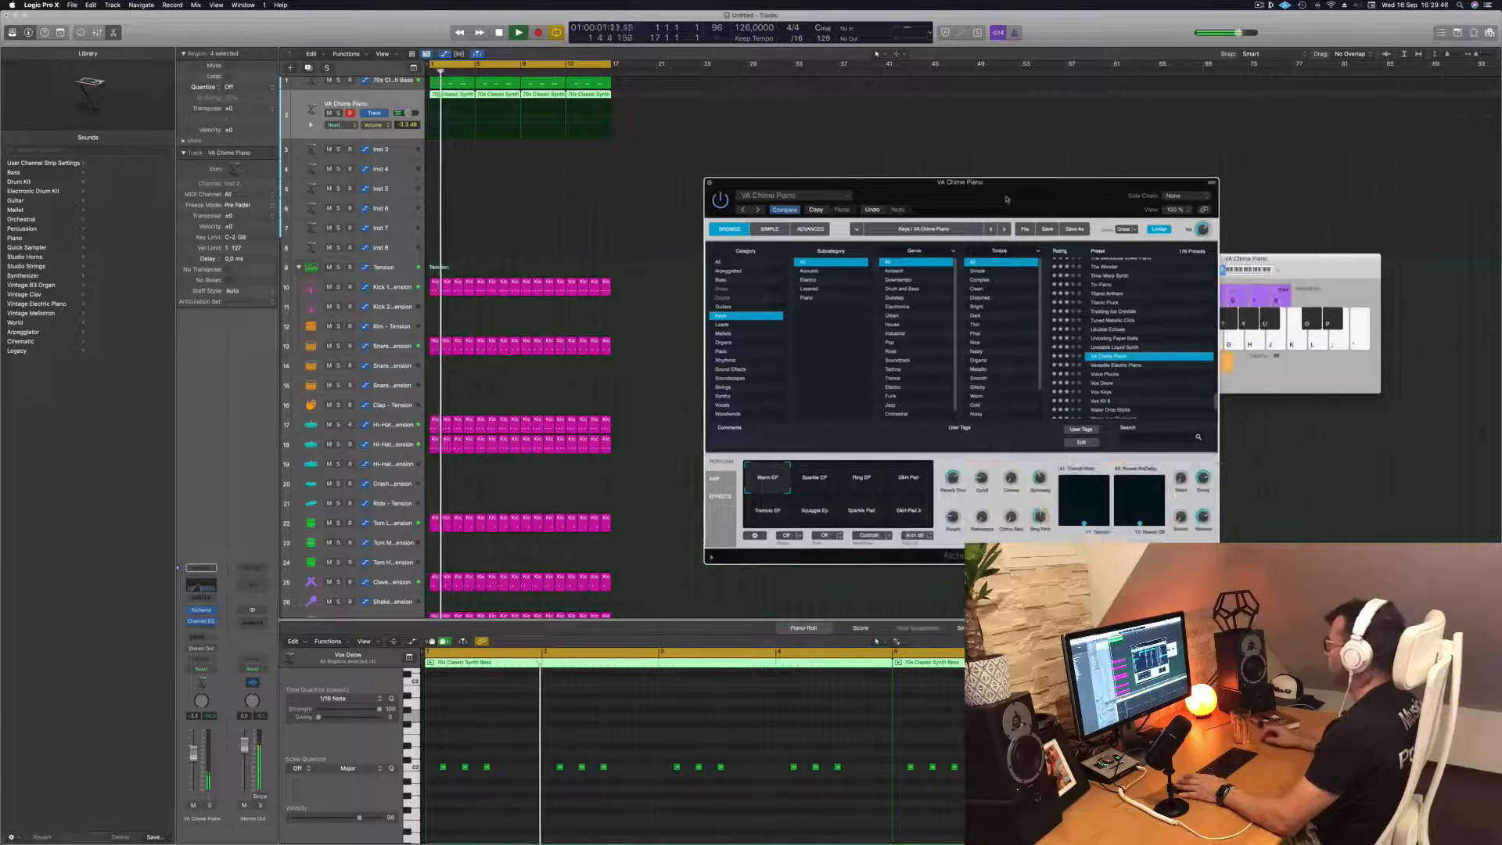
Load the Unstable Liquid Synth preset in Alchemy, adjust its cutoff and lower the track's volume to about -4.3 dB
click(1094, 347)
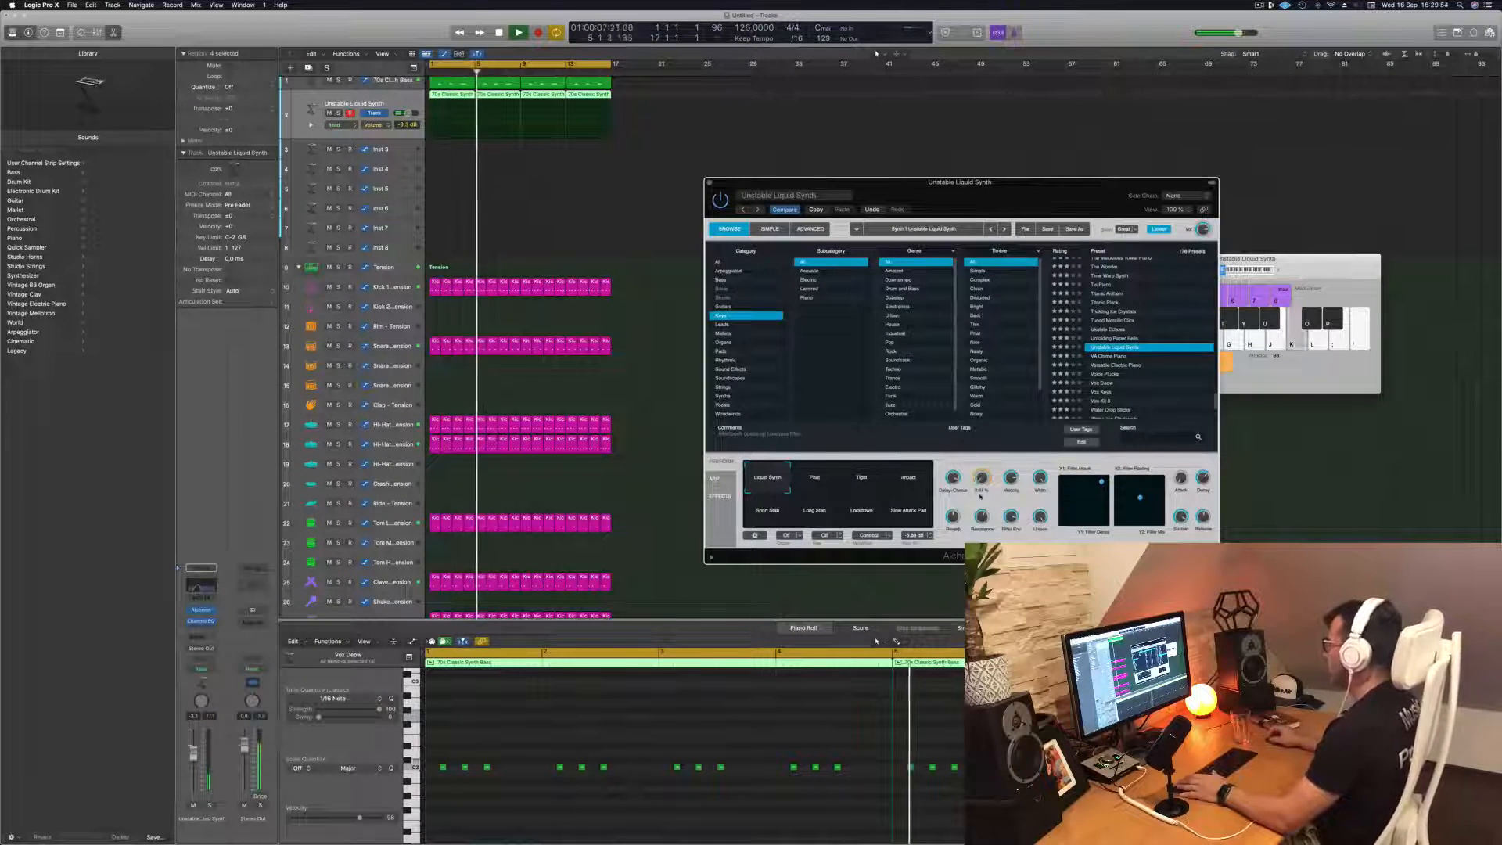
drag(982, 478, 980, 503)
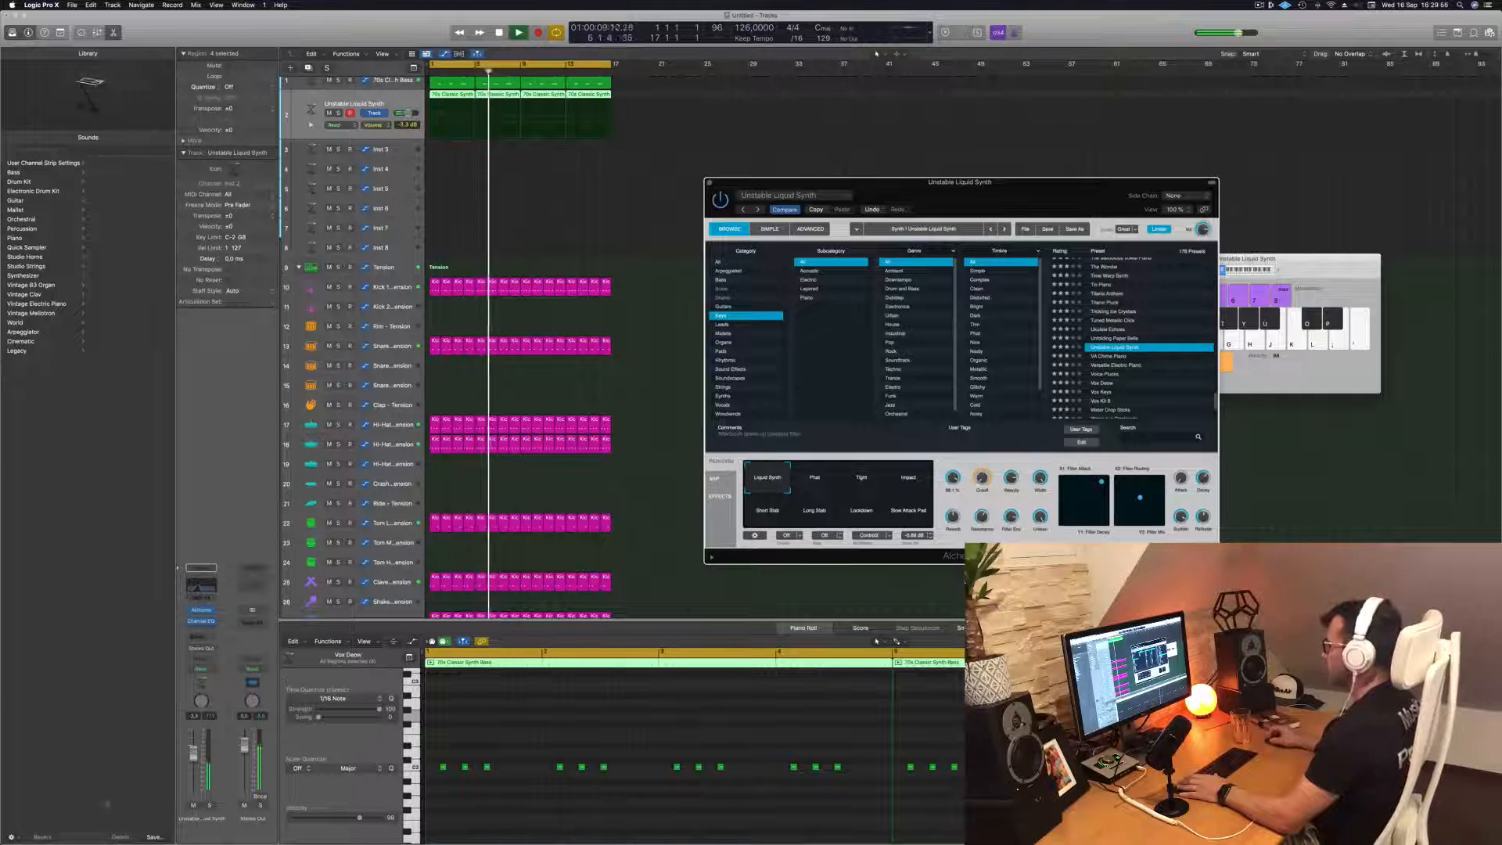
drag(193, 753, 193, 756)
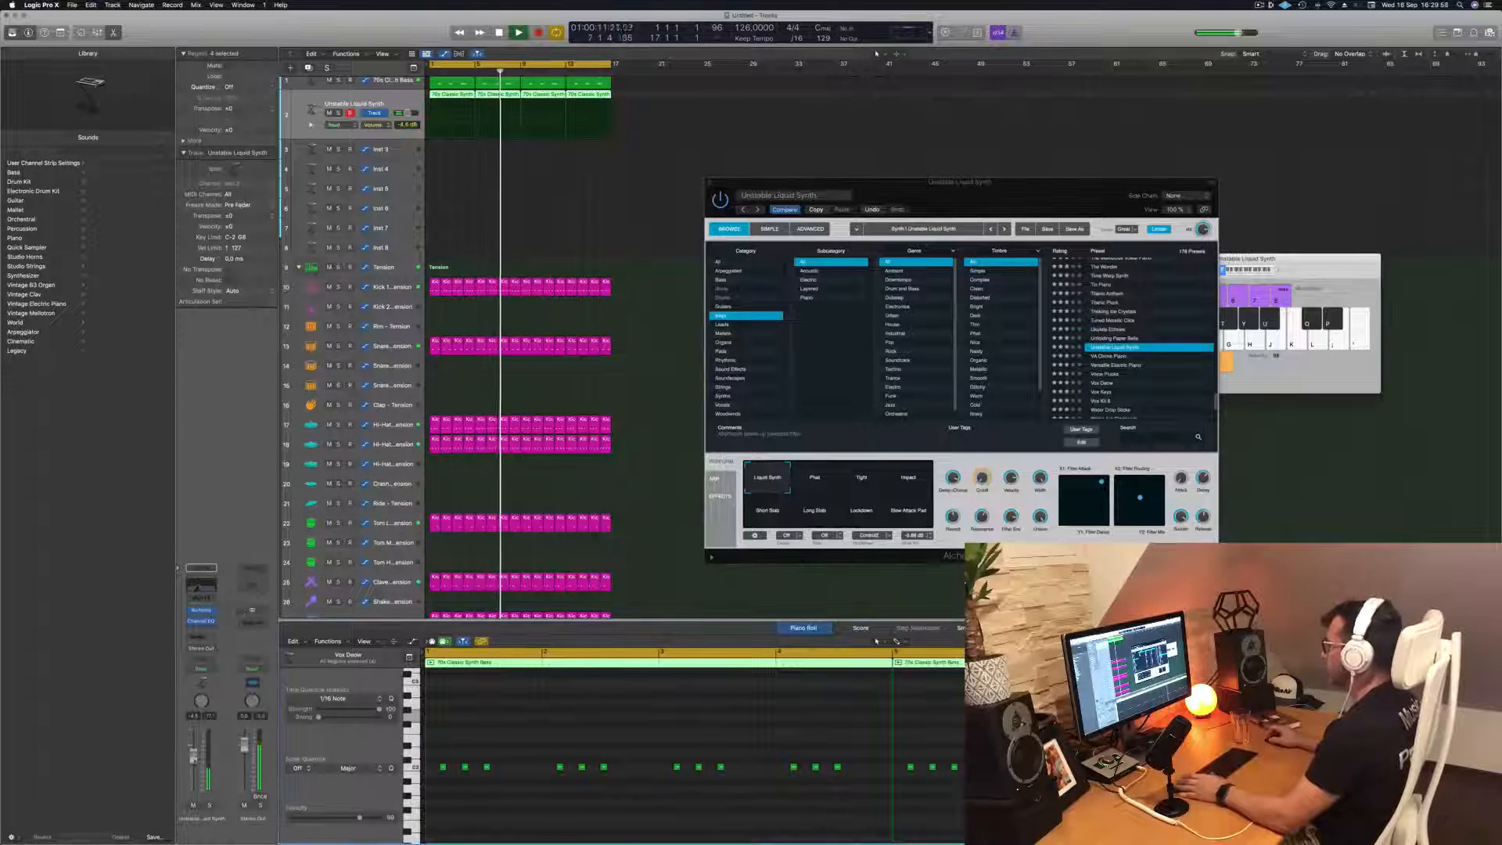
Audition the preset's Alchemy snapshots, including Tight, Short Stab, Long Stab and Lockdown, return to Liquid Synth and restart playback
click(828, 483)
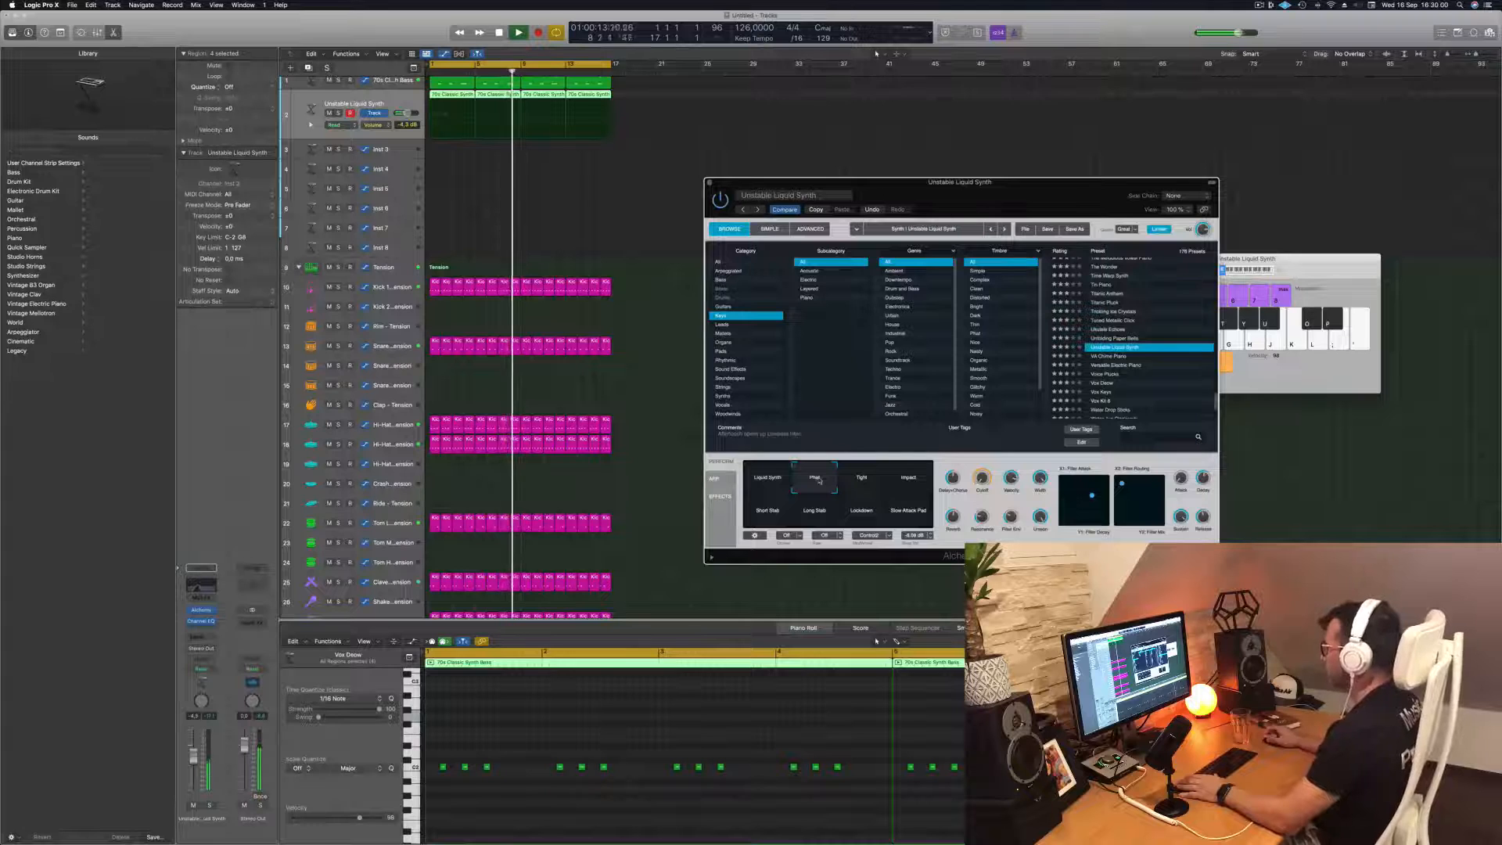
click(860, 479)
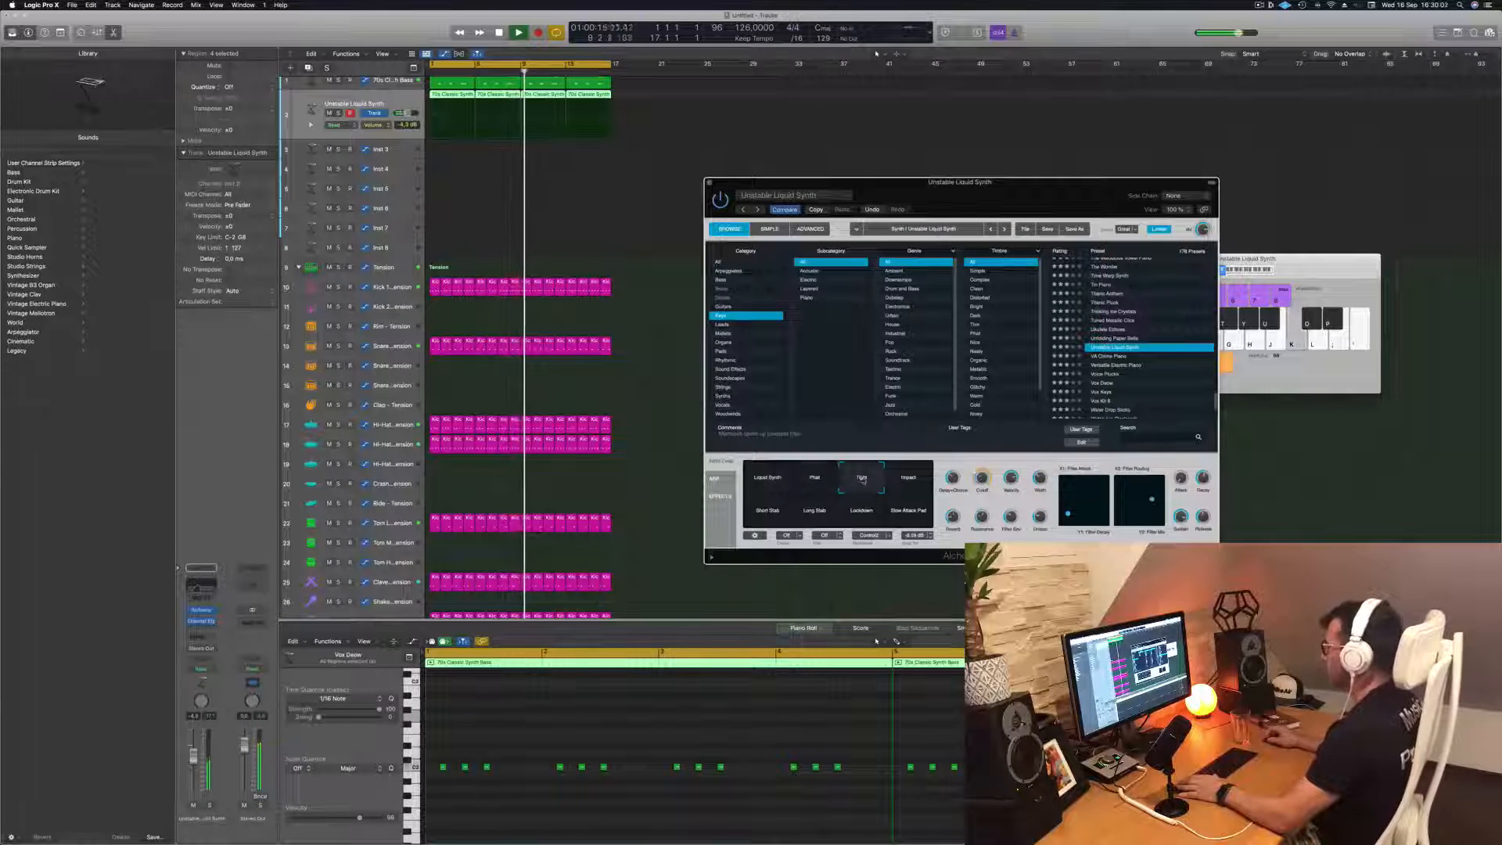
click(907, 481)
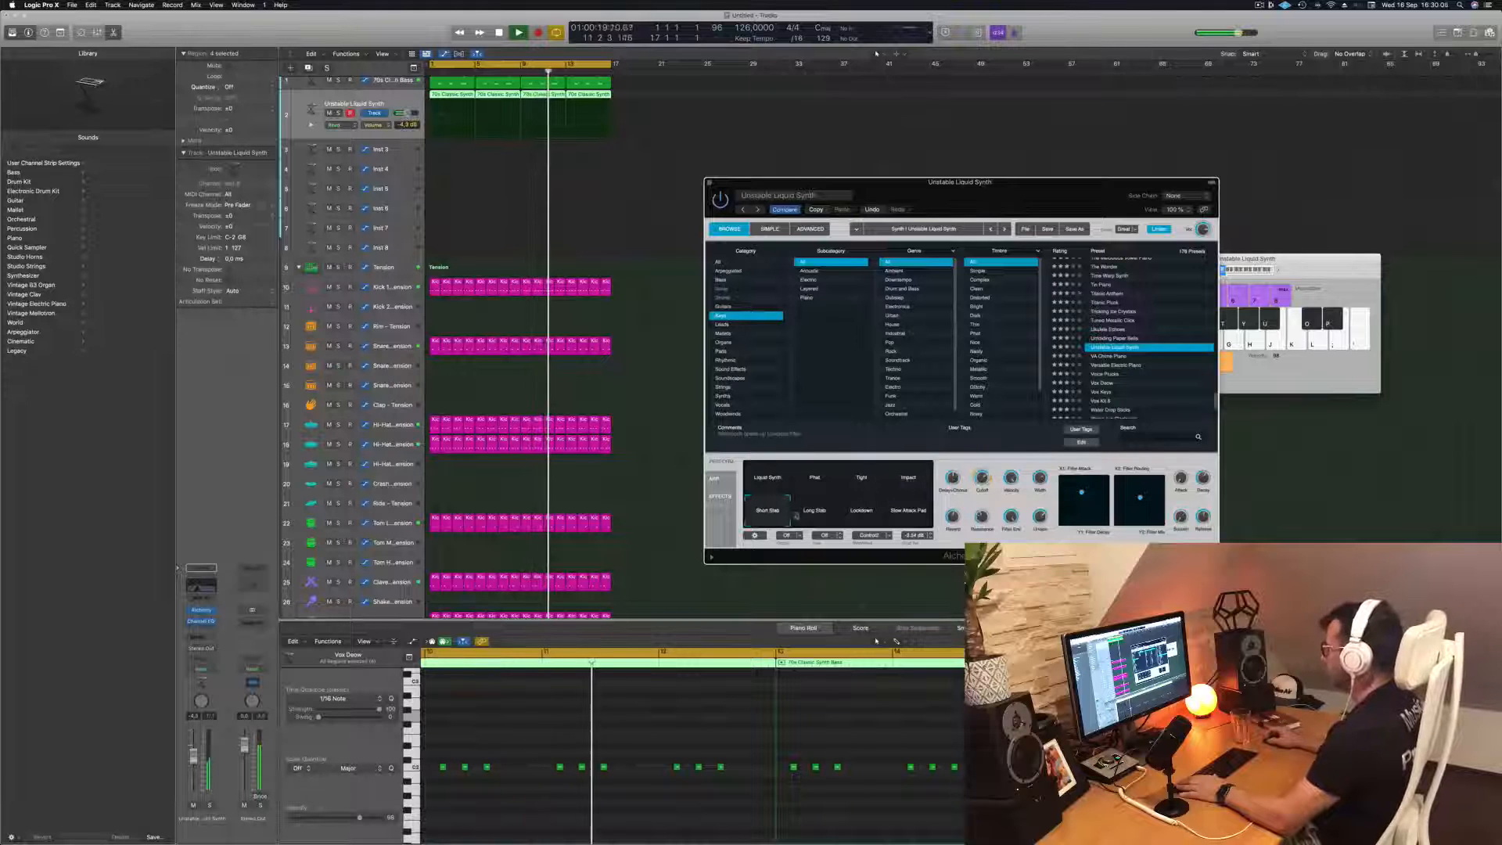
click(804, 516)
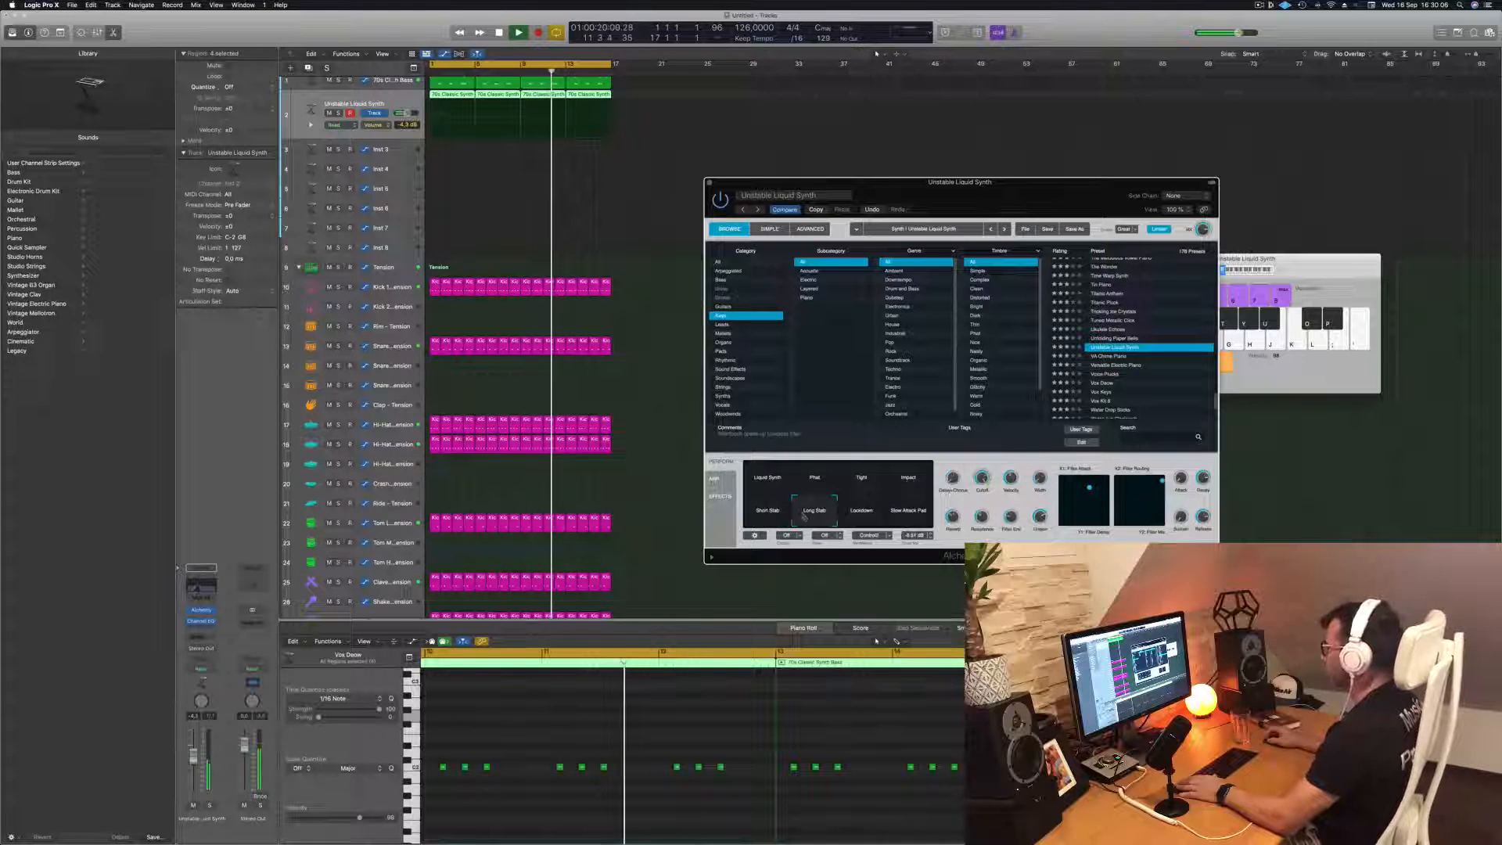
click(864, 517)
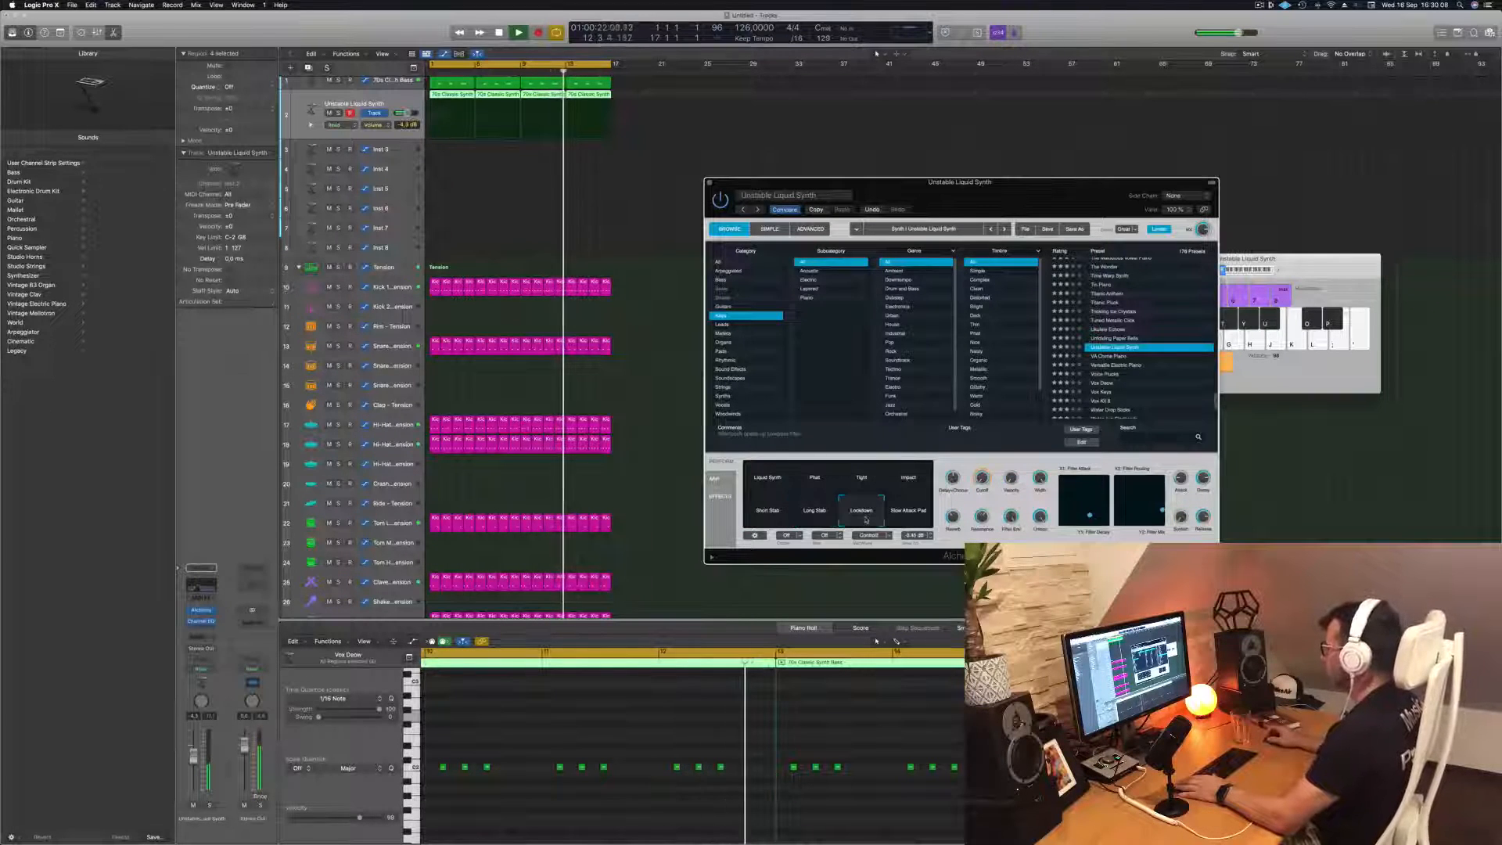
click(775, 488)
key(space)
key(space)
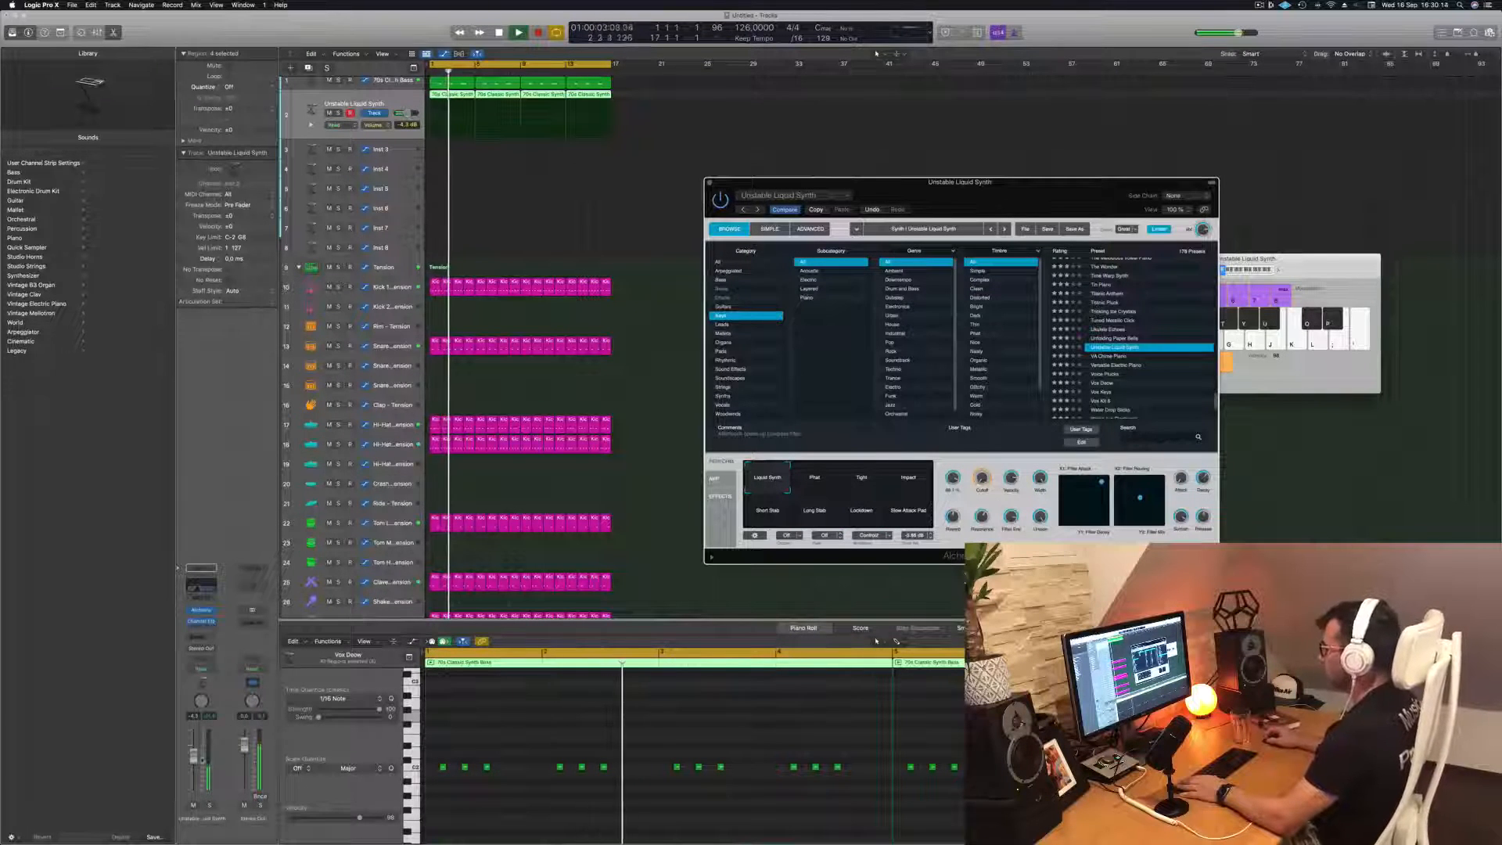
Lower the Unstable Liquid Synth track's volume to about -5.1 dB and close its Alchemy window
drag(193, 755, 193, 757)
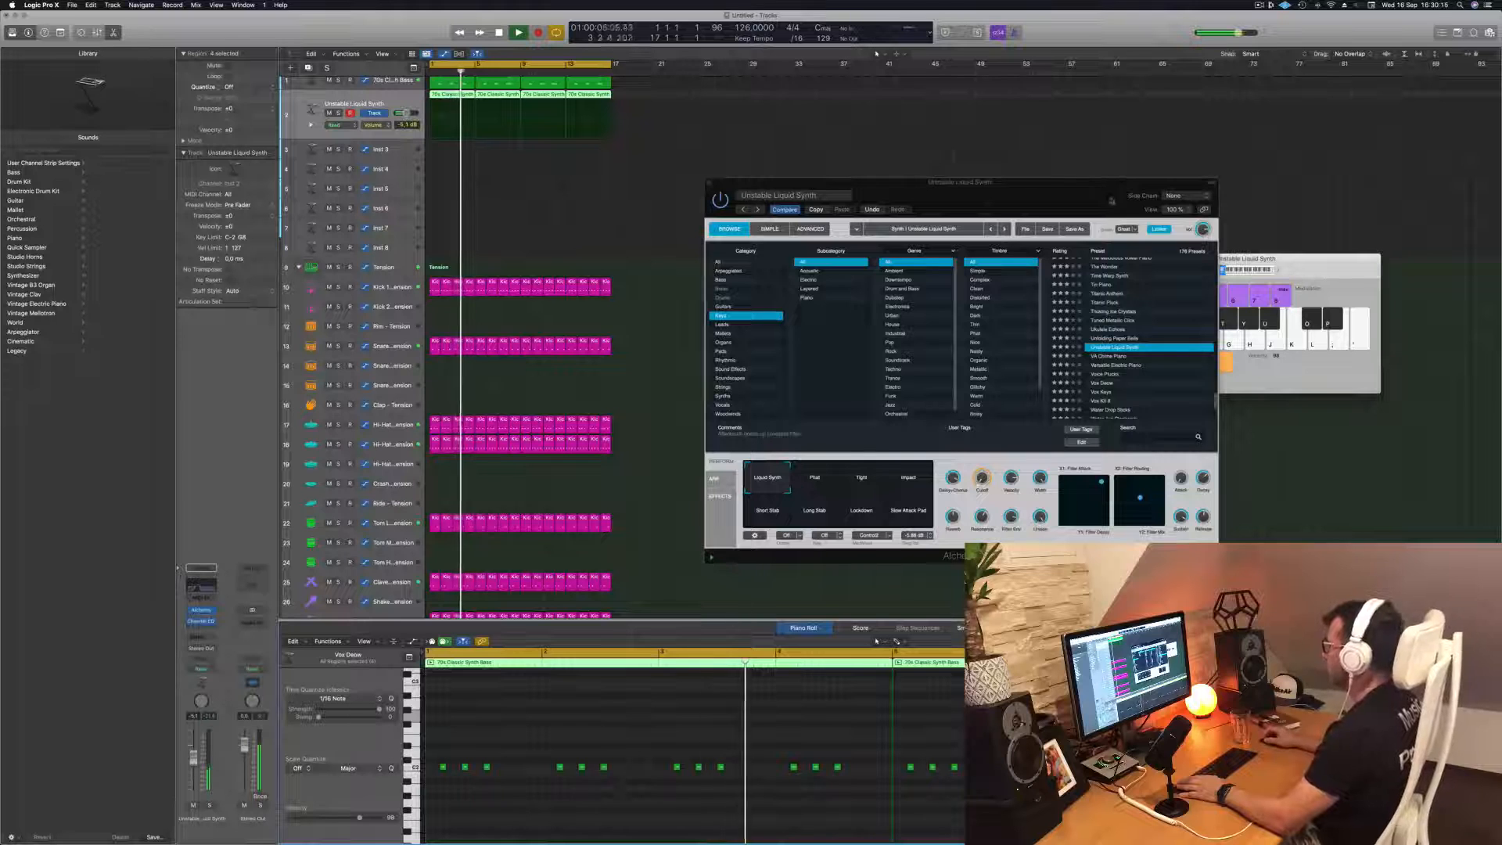
click(709, 183)
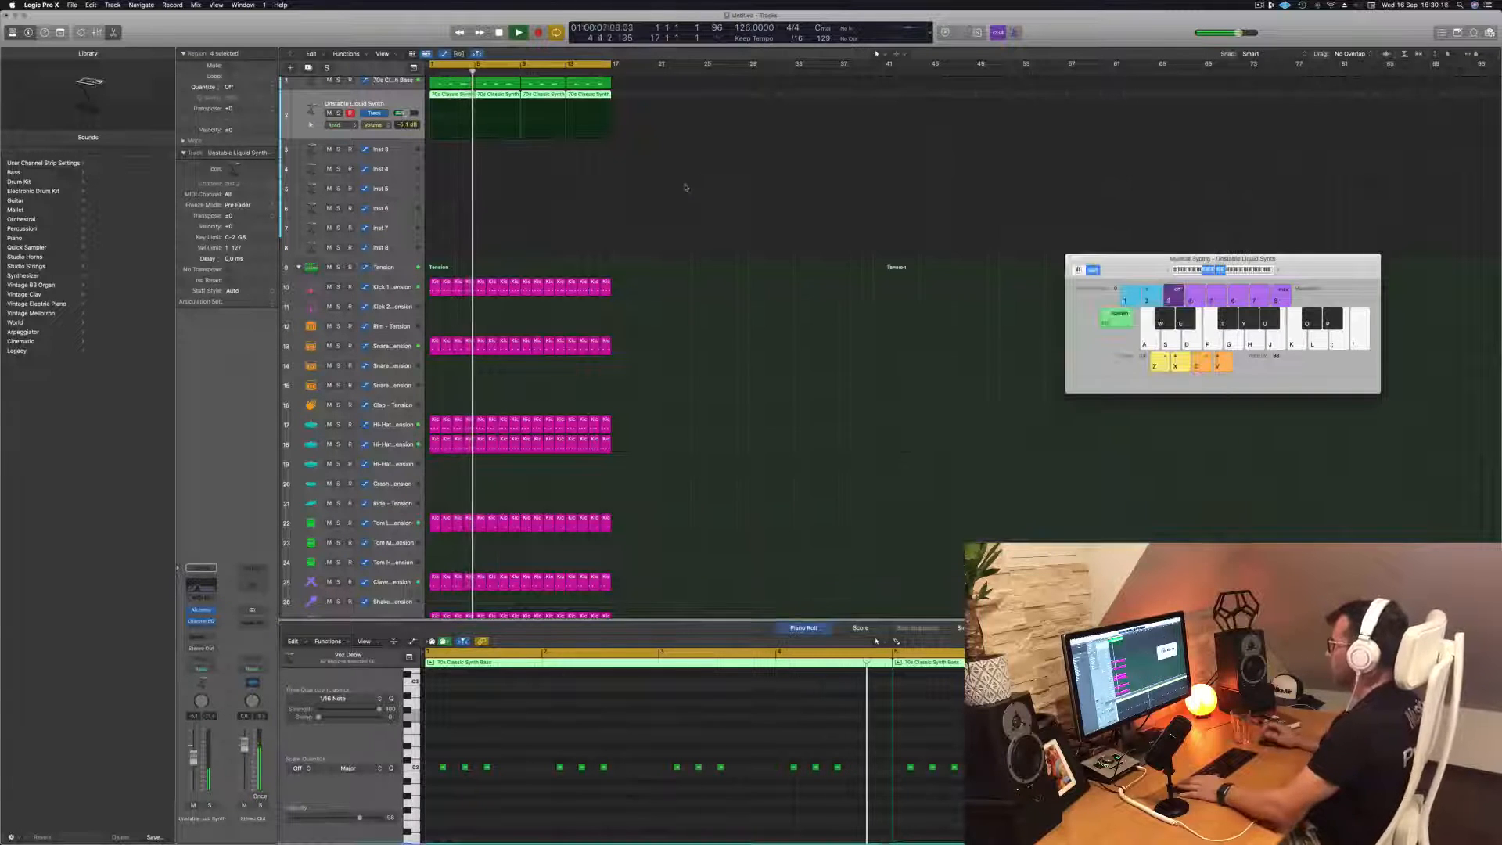
scroll(533, 209, up, 1)
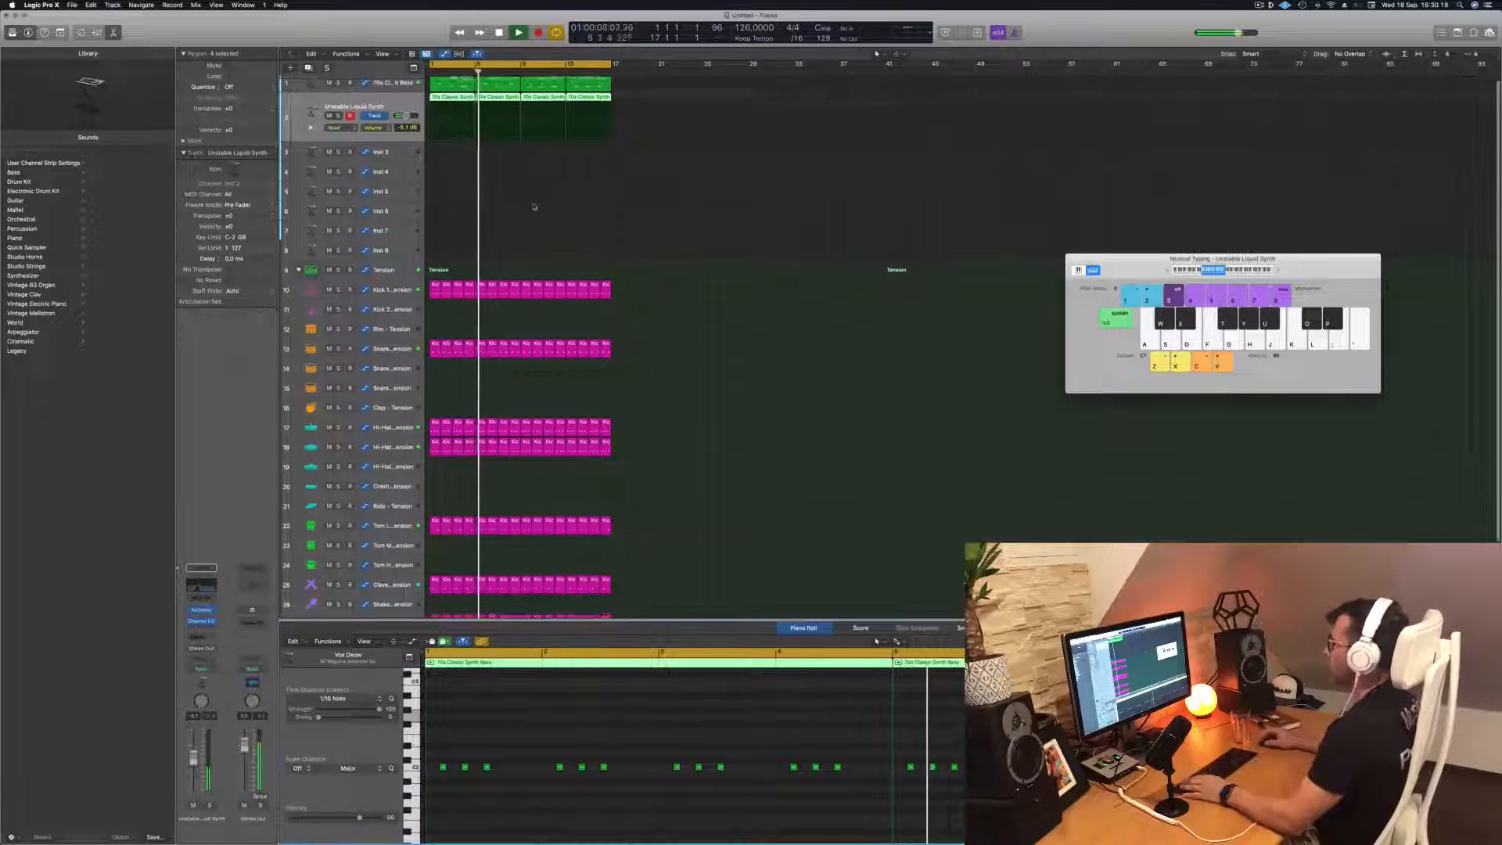
Duplicate the Unstable Liquid Synth track with its settings and copy its first four-bar region onto the new track
click(472, 210)
mouse_move(451, 103)
mouse_down()
mouse_move(449, 154)
mouse_move(450, 108)
mouse_up()
click(389, 104)
key(space)
key(space)
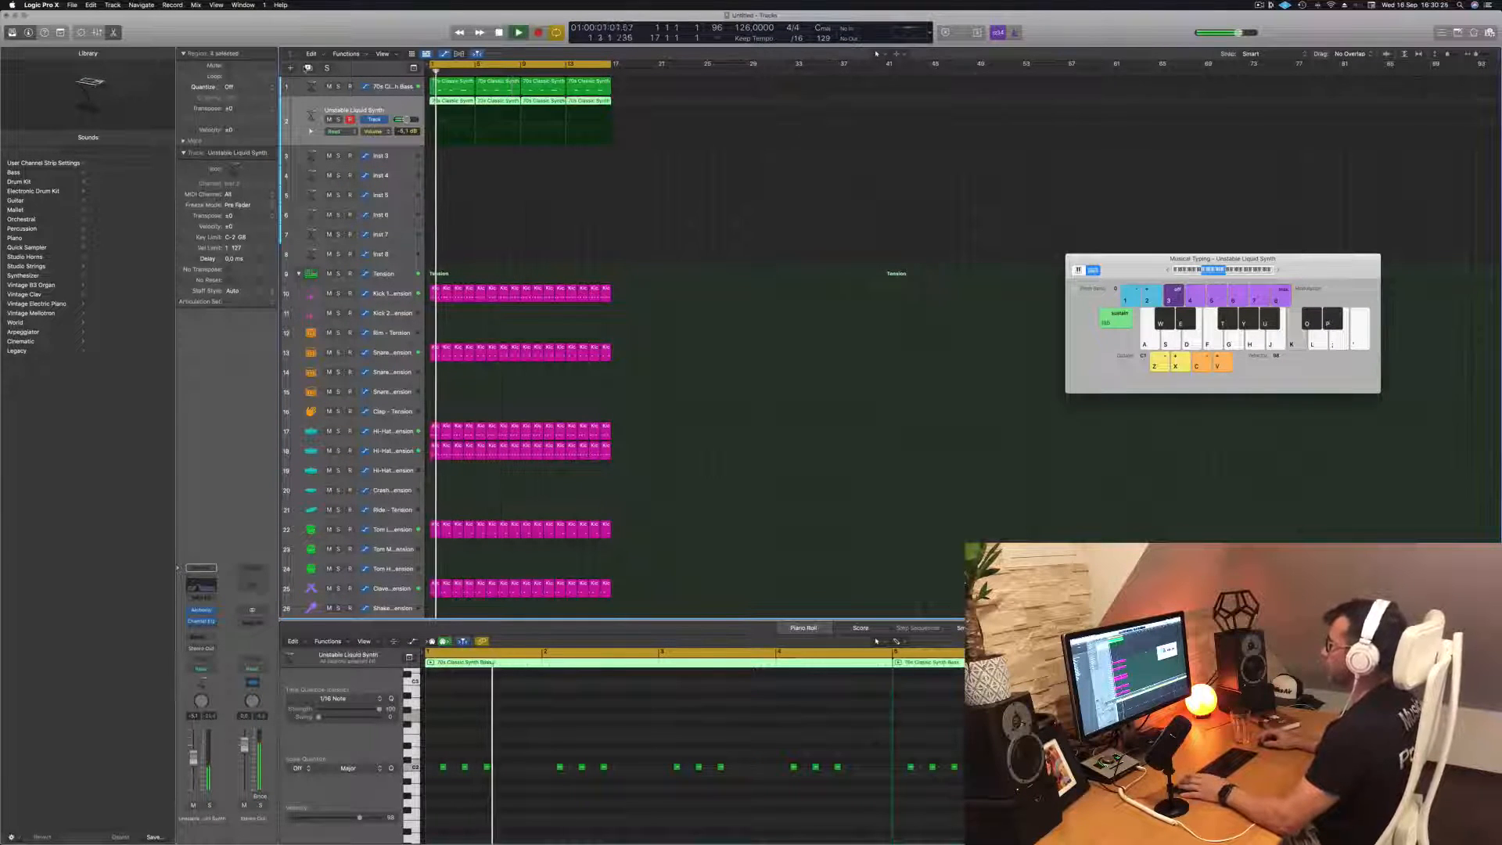
key(super+d)
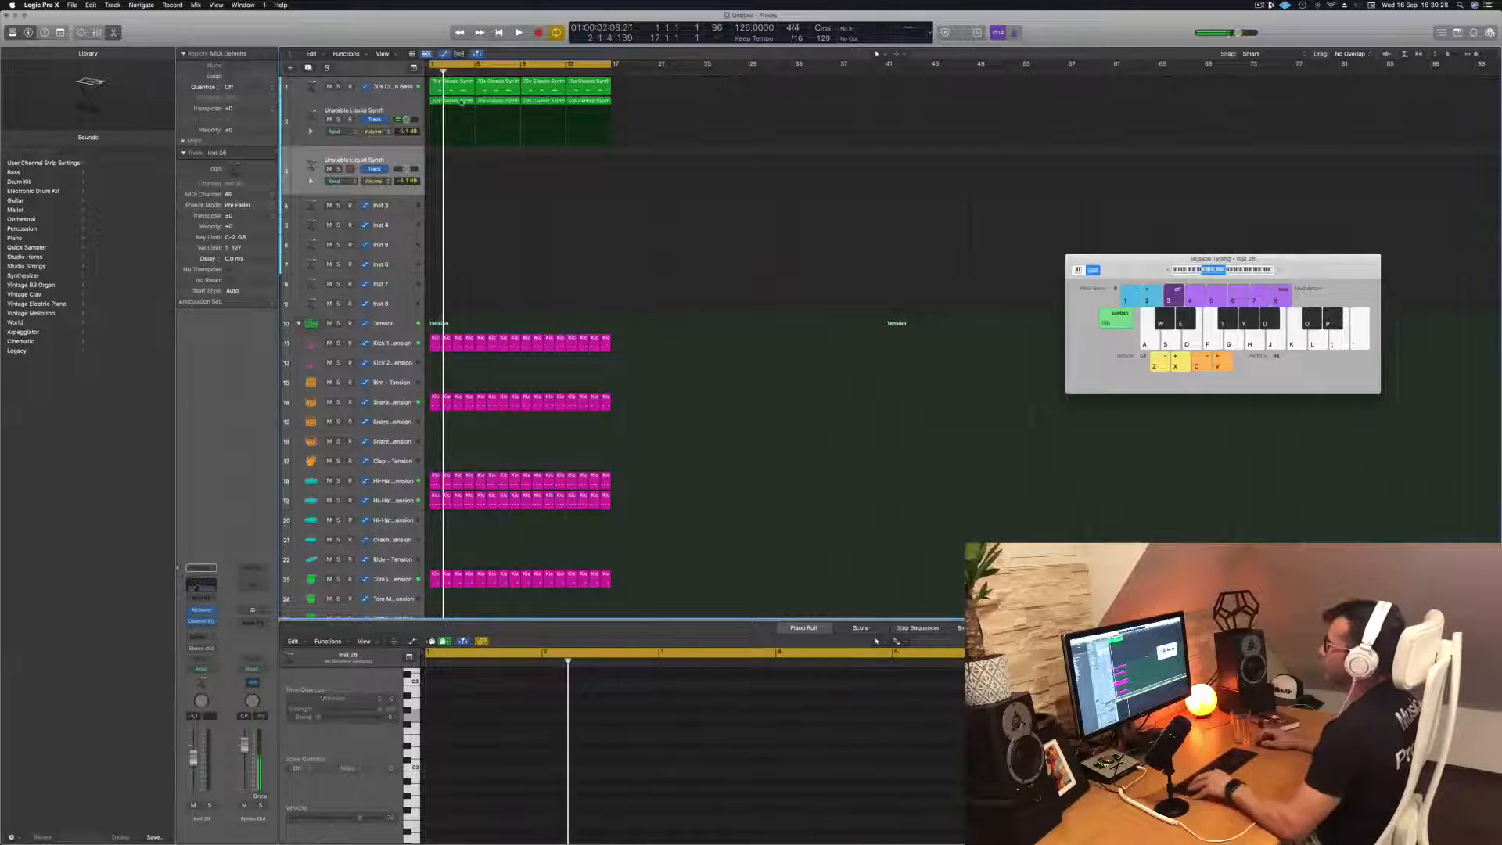
drag(461, 102, 452, 157)
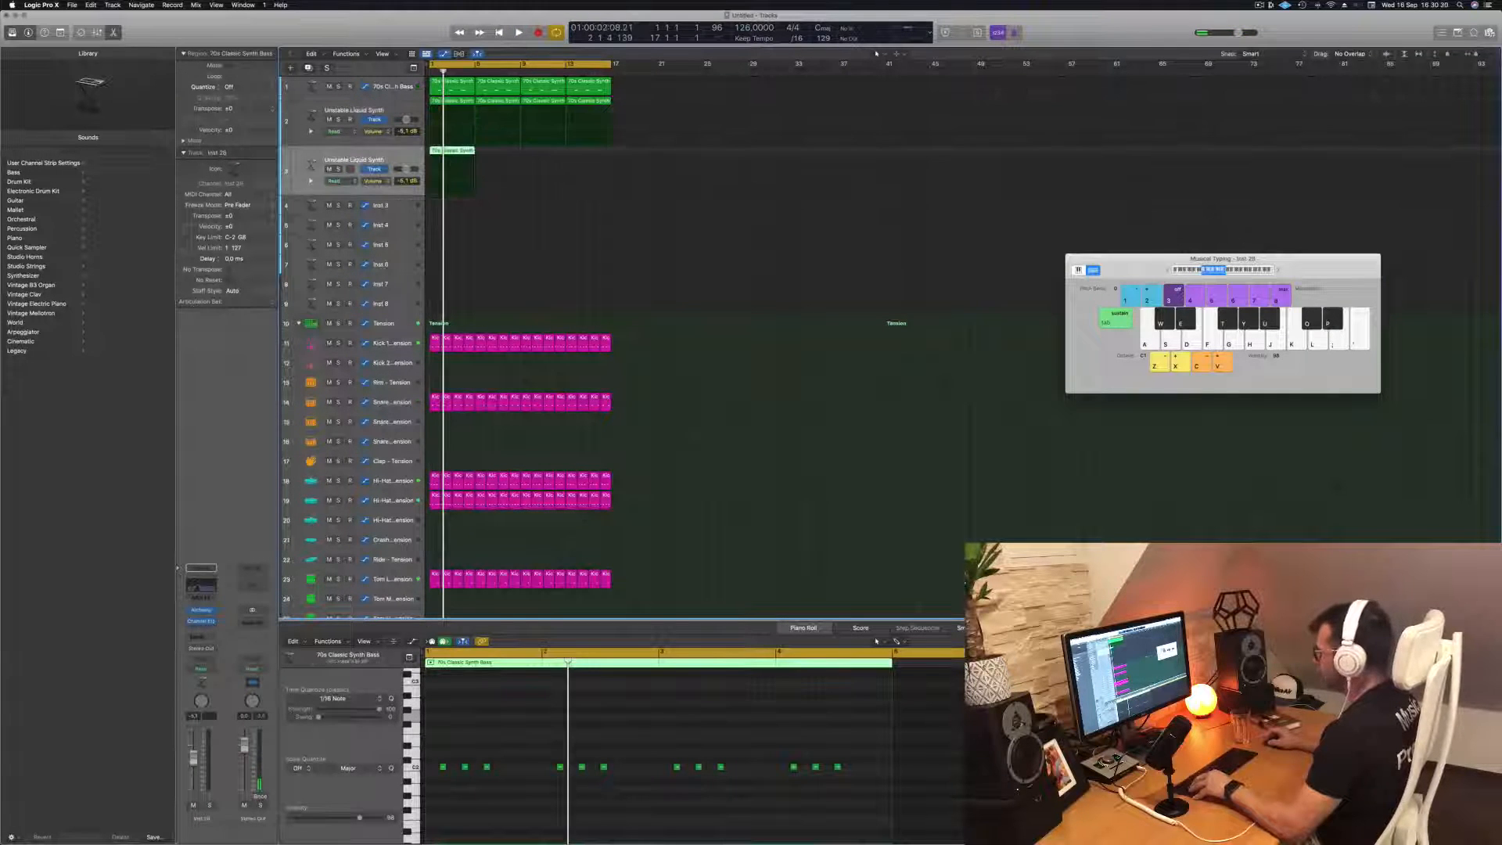
Delete the nine notes in the copied region's first three bars and compare the remainder with the bass region's notes
drag(773, 755, 428, 792)
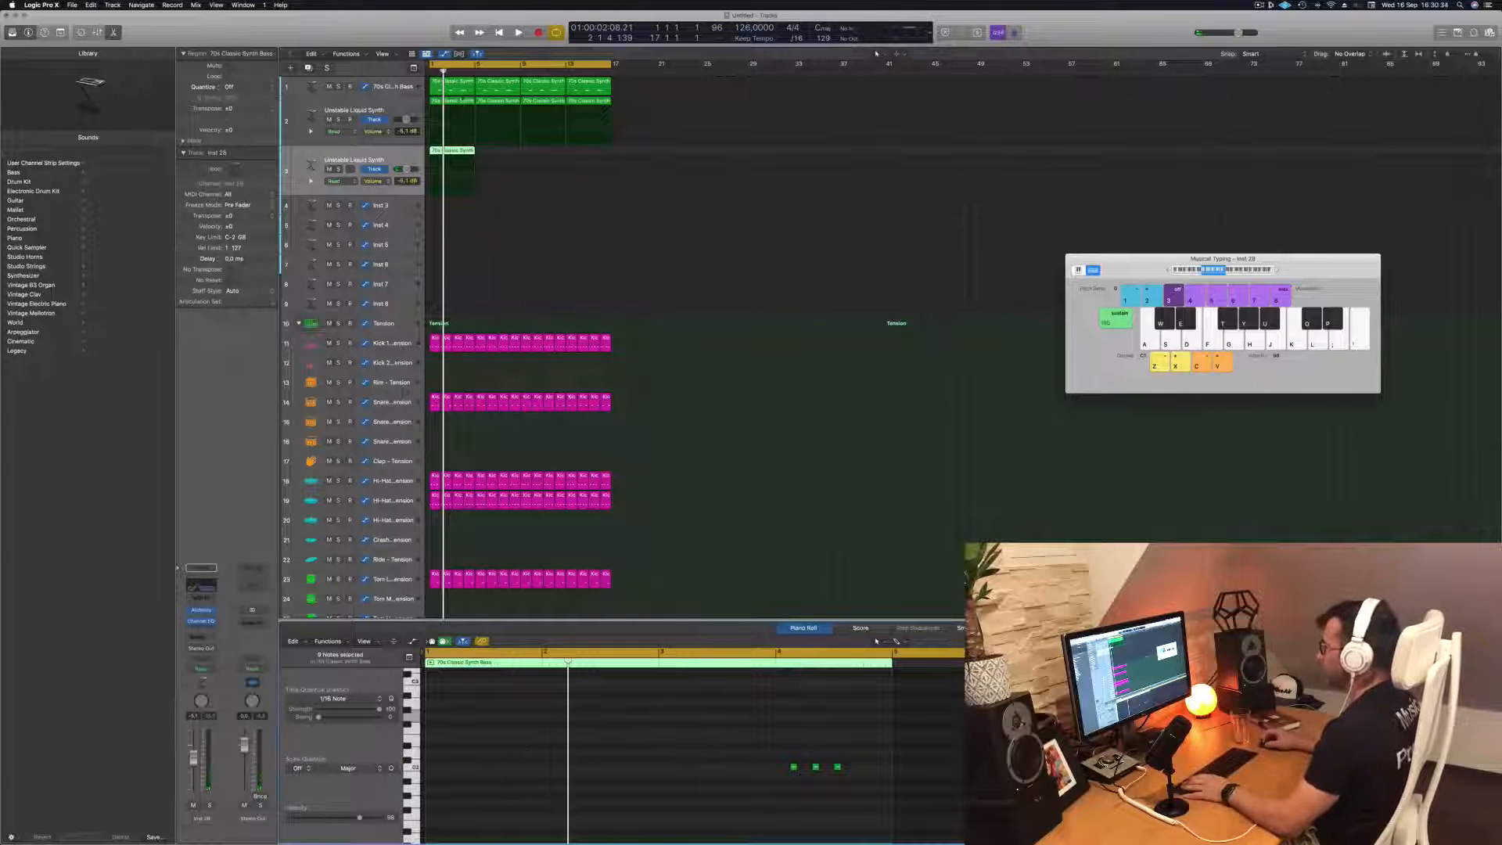
click(461, 90)
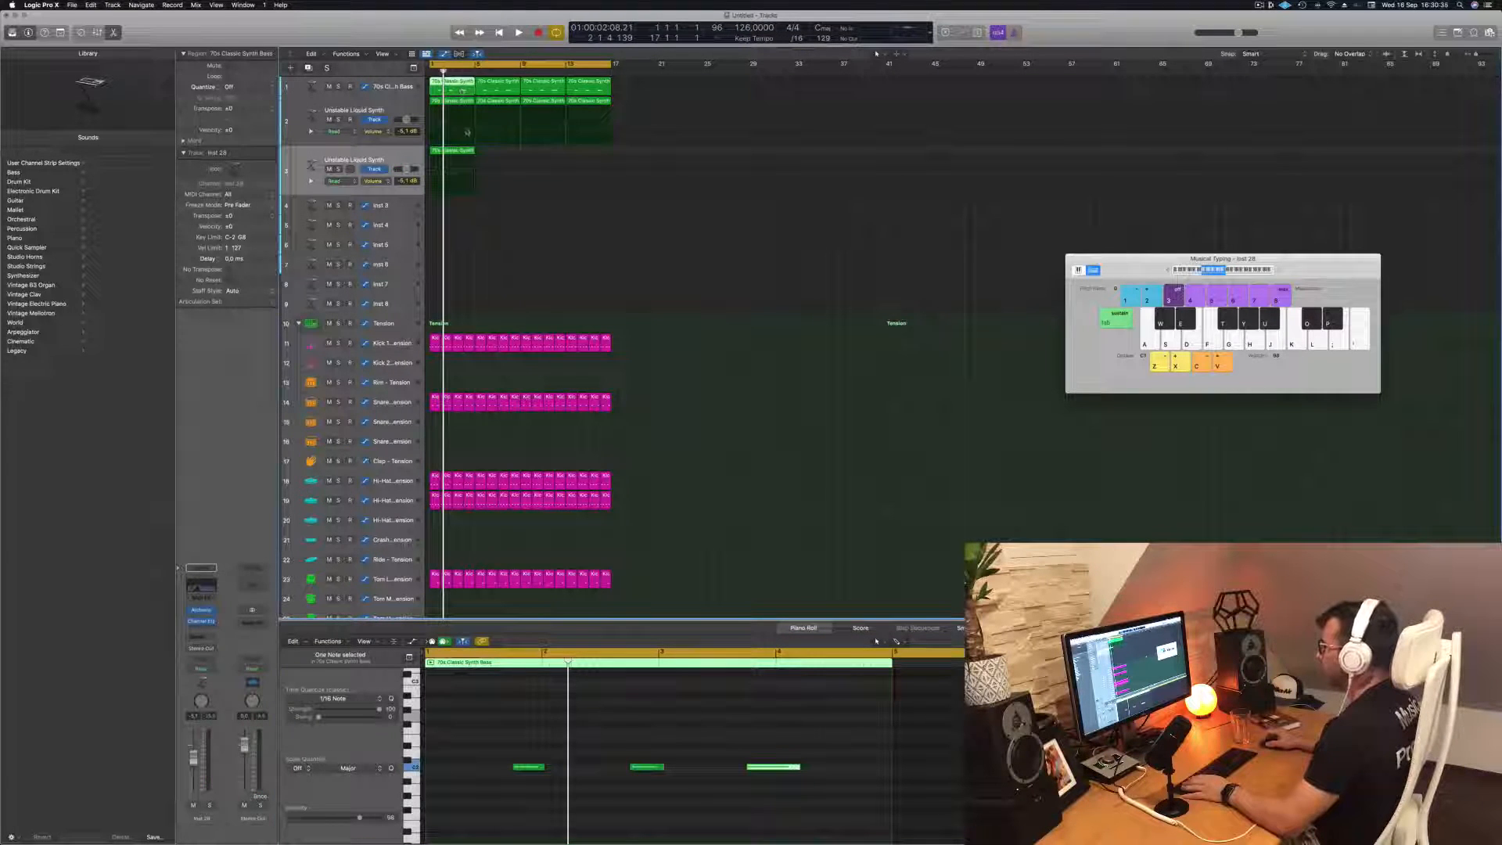
drag(466, 253, 445, 82)
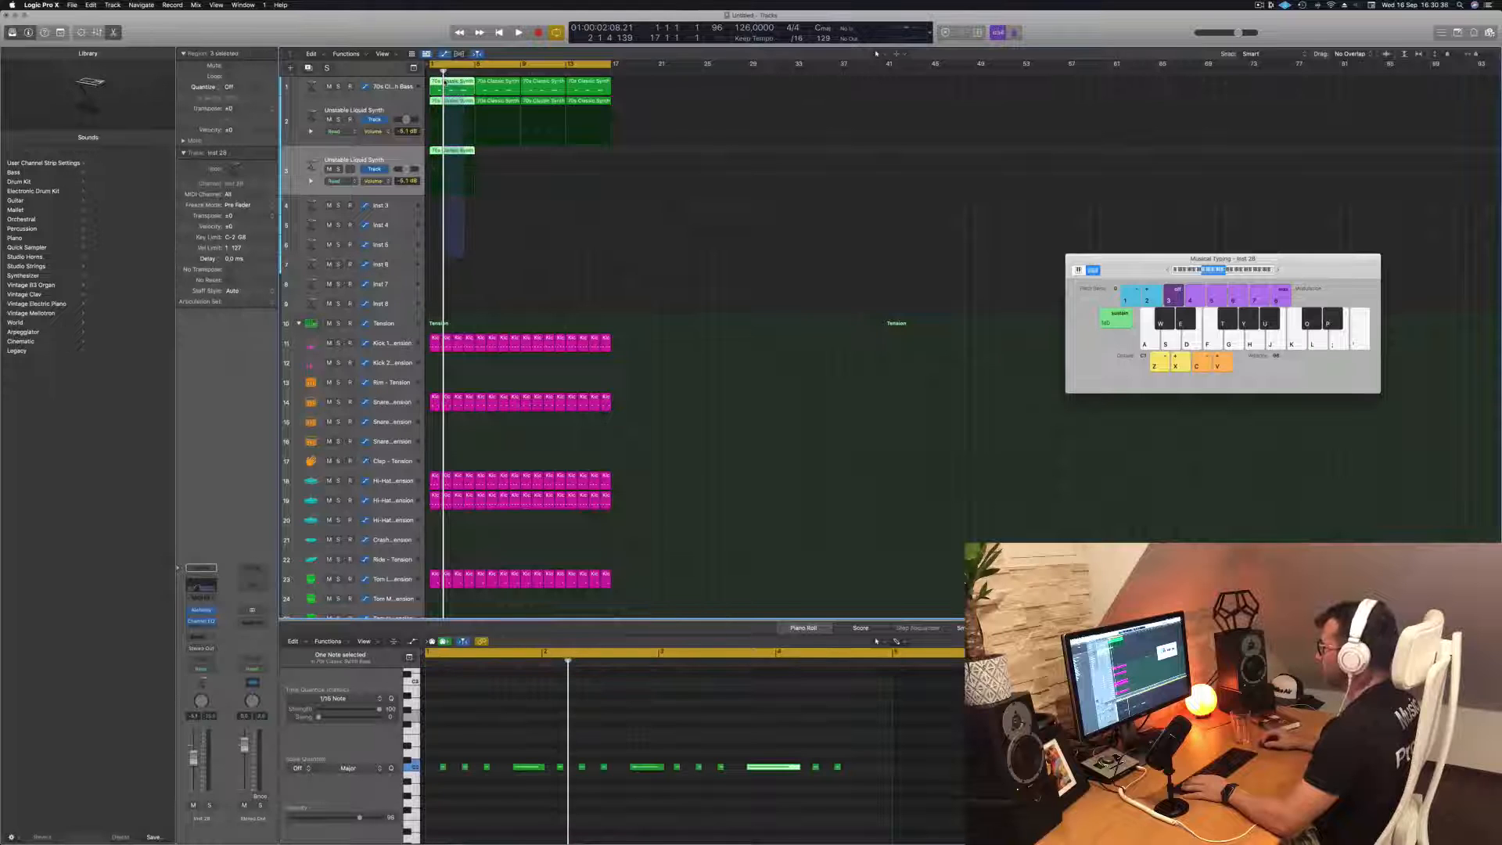
click(462, 152)
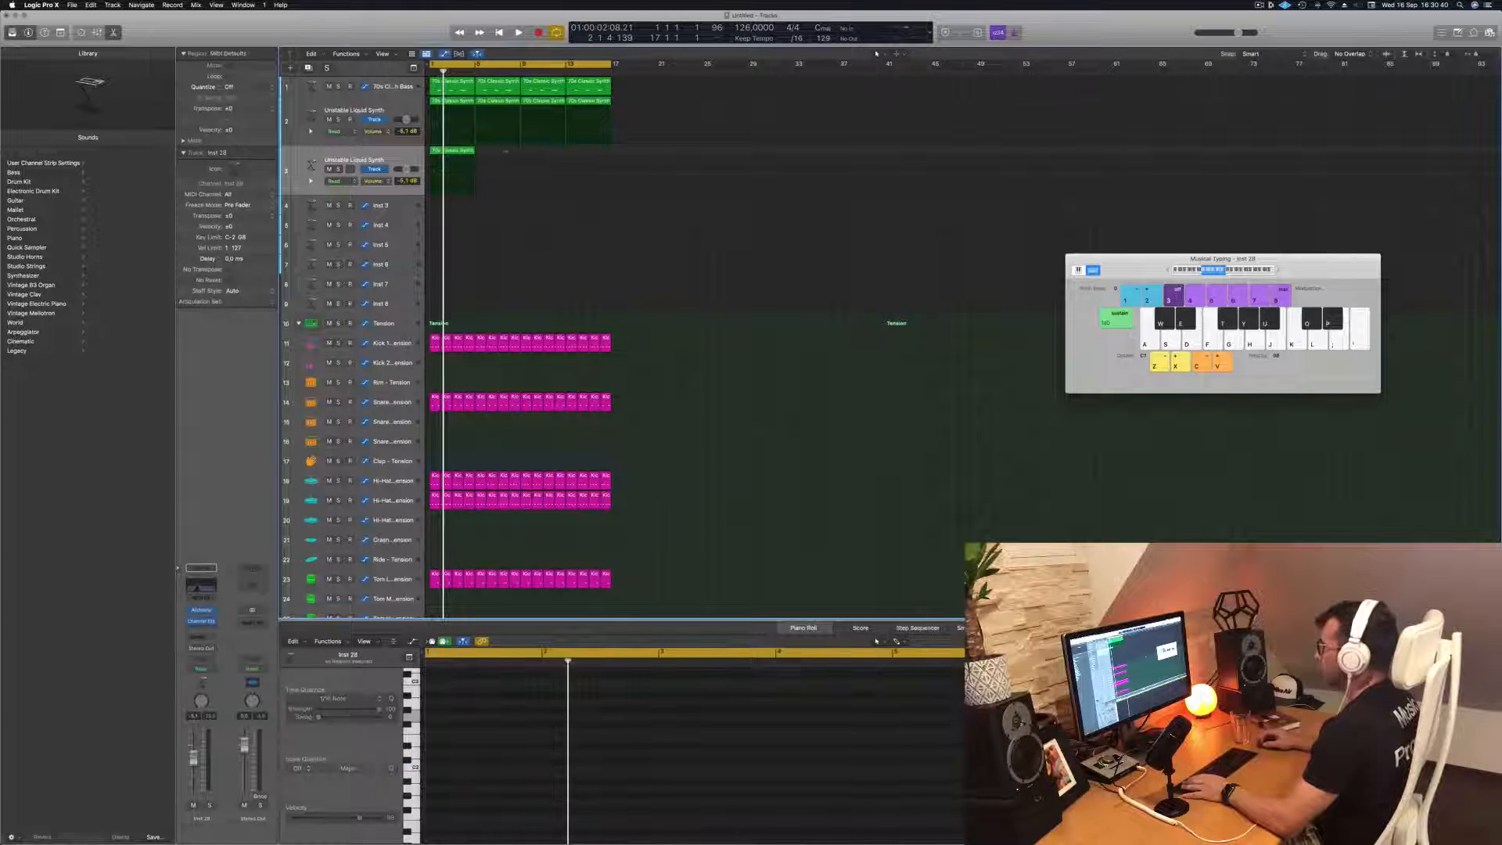
Move the copied region's three remaining notes slightly later in bar 4 and replay the groove from the start
key(space)
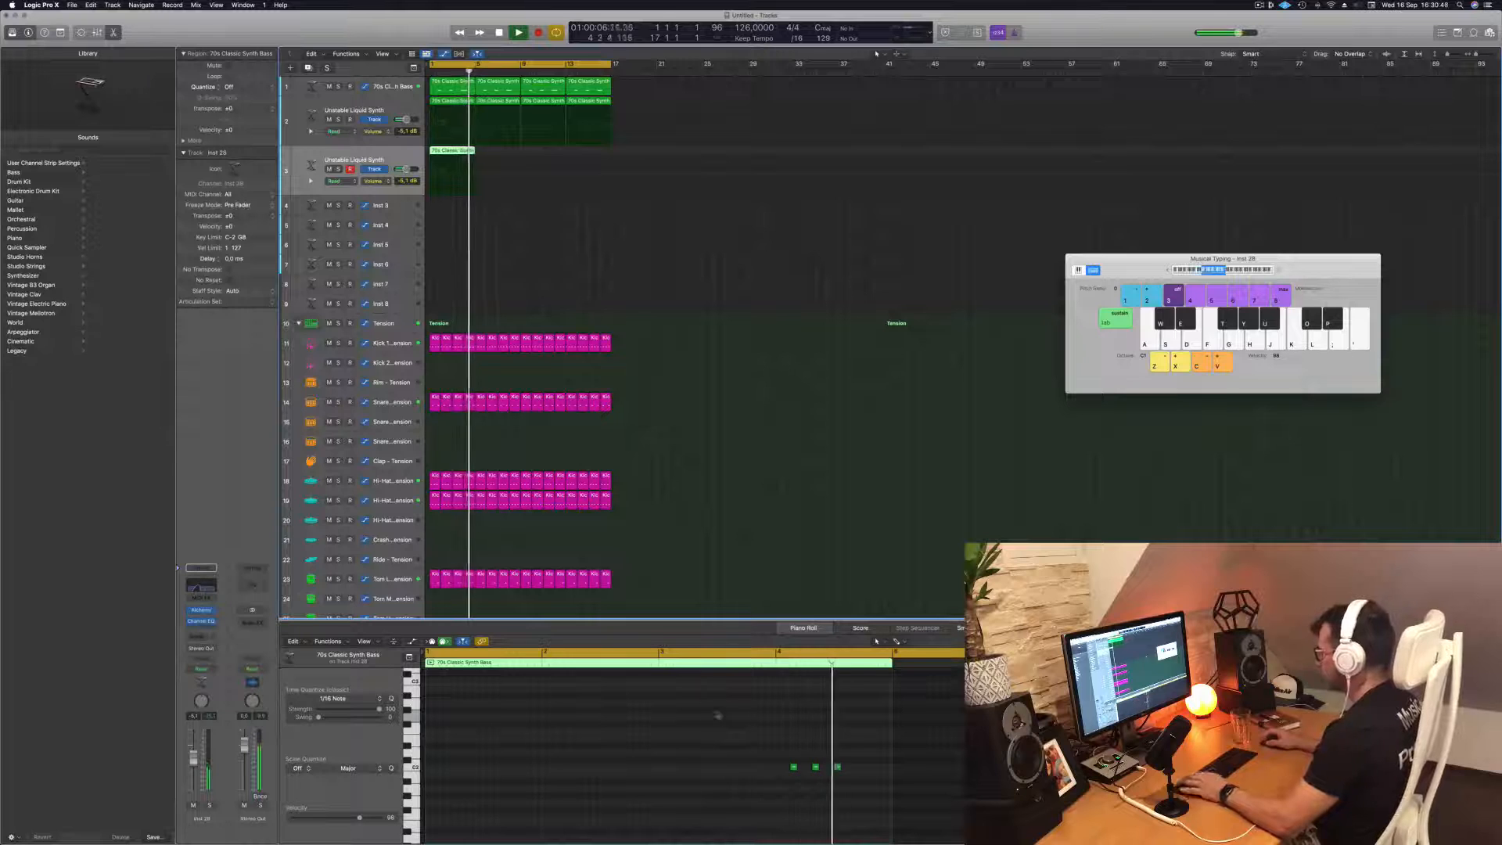
key(space)
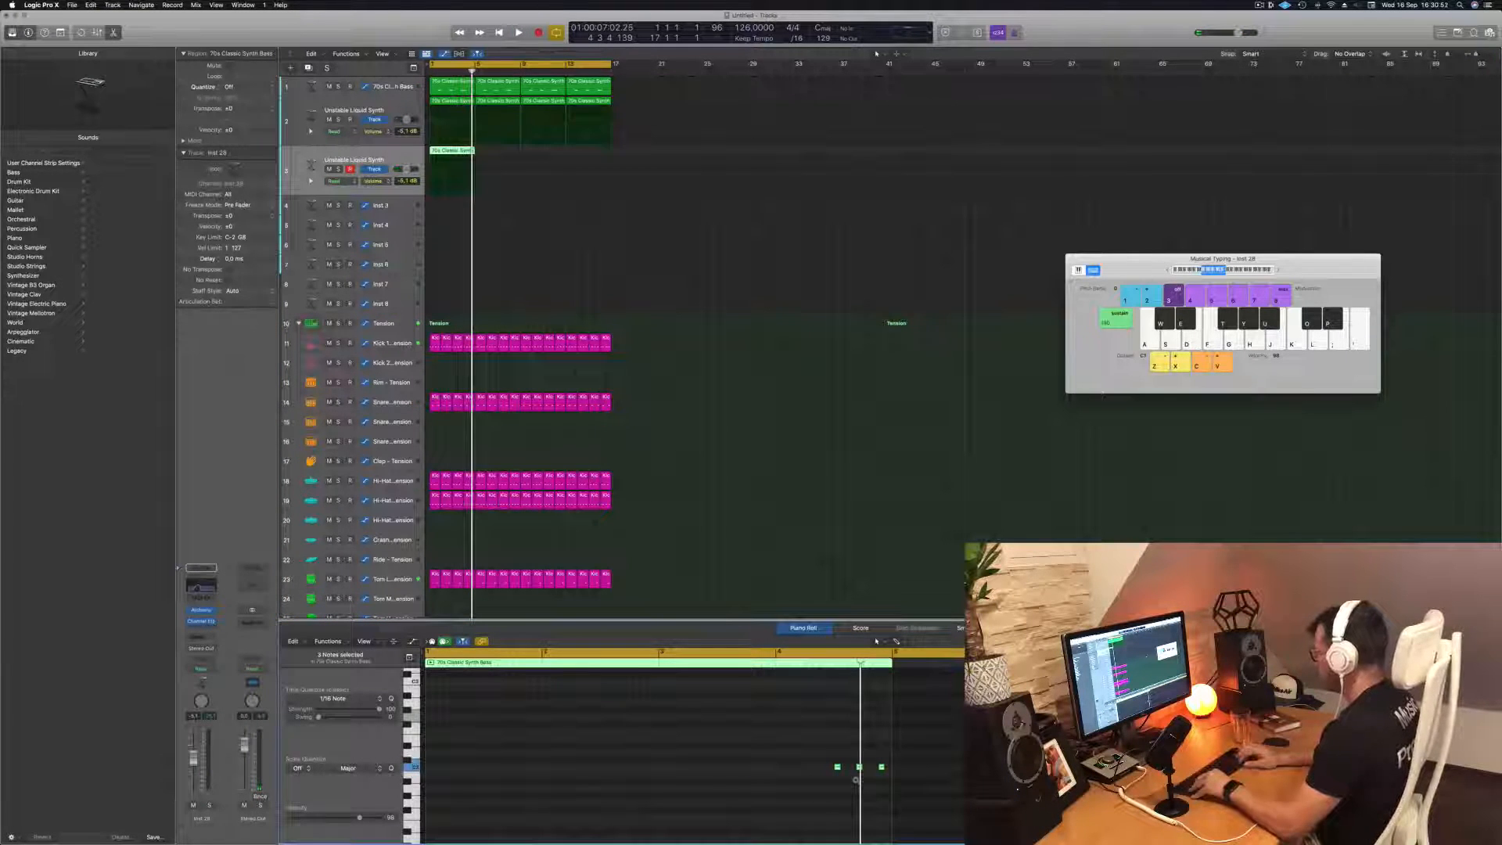
key(Return)
key(space)
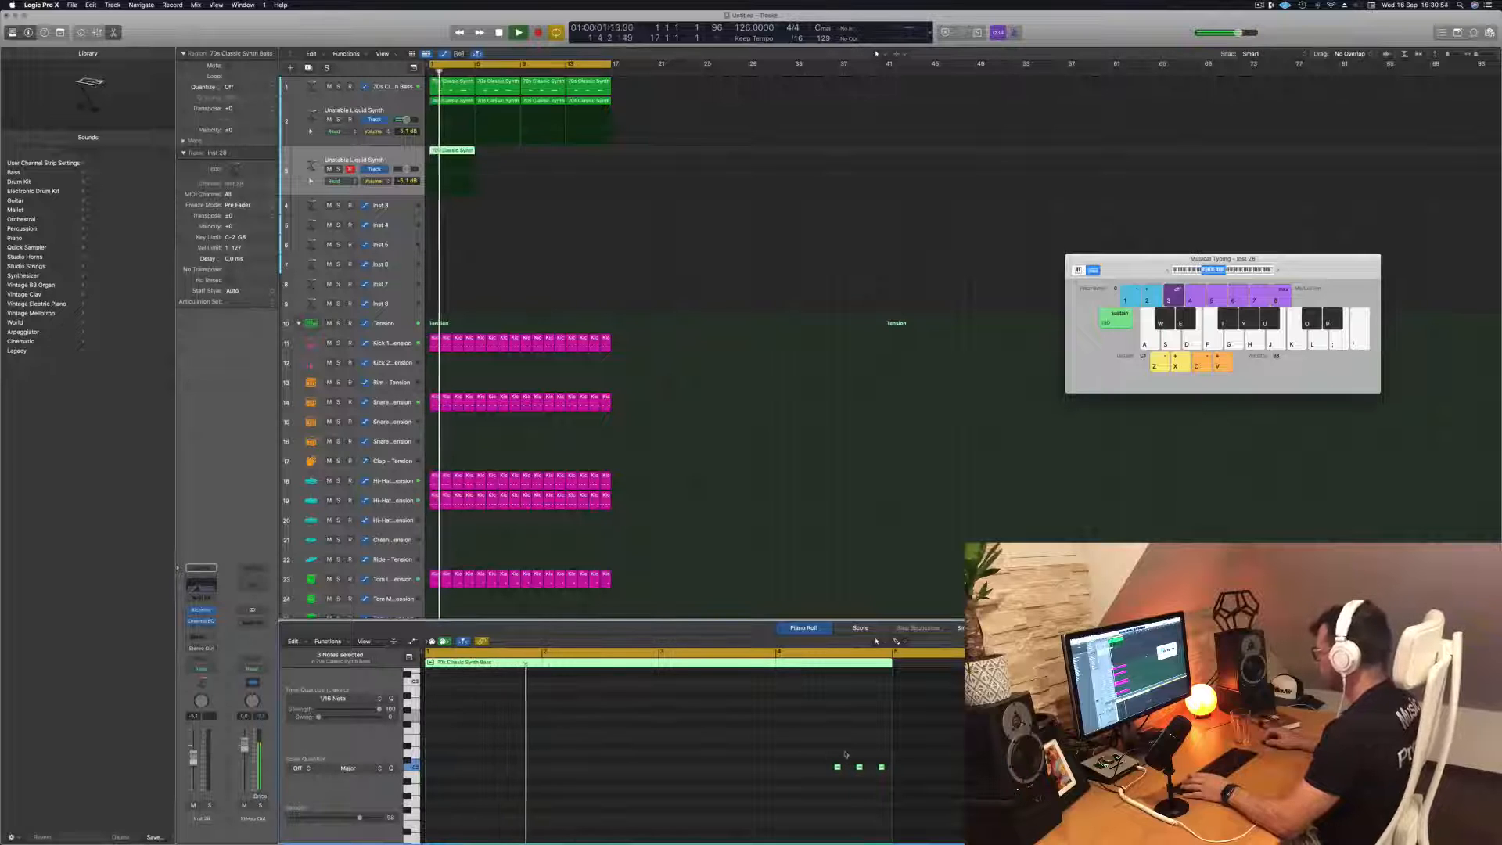
Reduce the region to one note lengthened to nearly the end of bar 4 and repeat the region across all 16 bars
mouse_move(846, 755)
mouse_down()
mouse_move(890, 783)
mouse_move(853, 783)
mouse_up()
key(BackSpace)
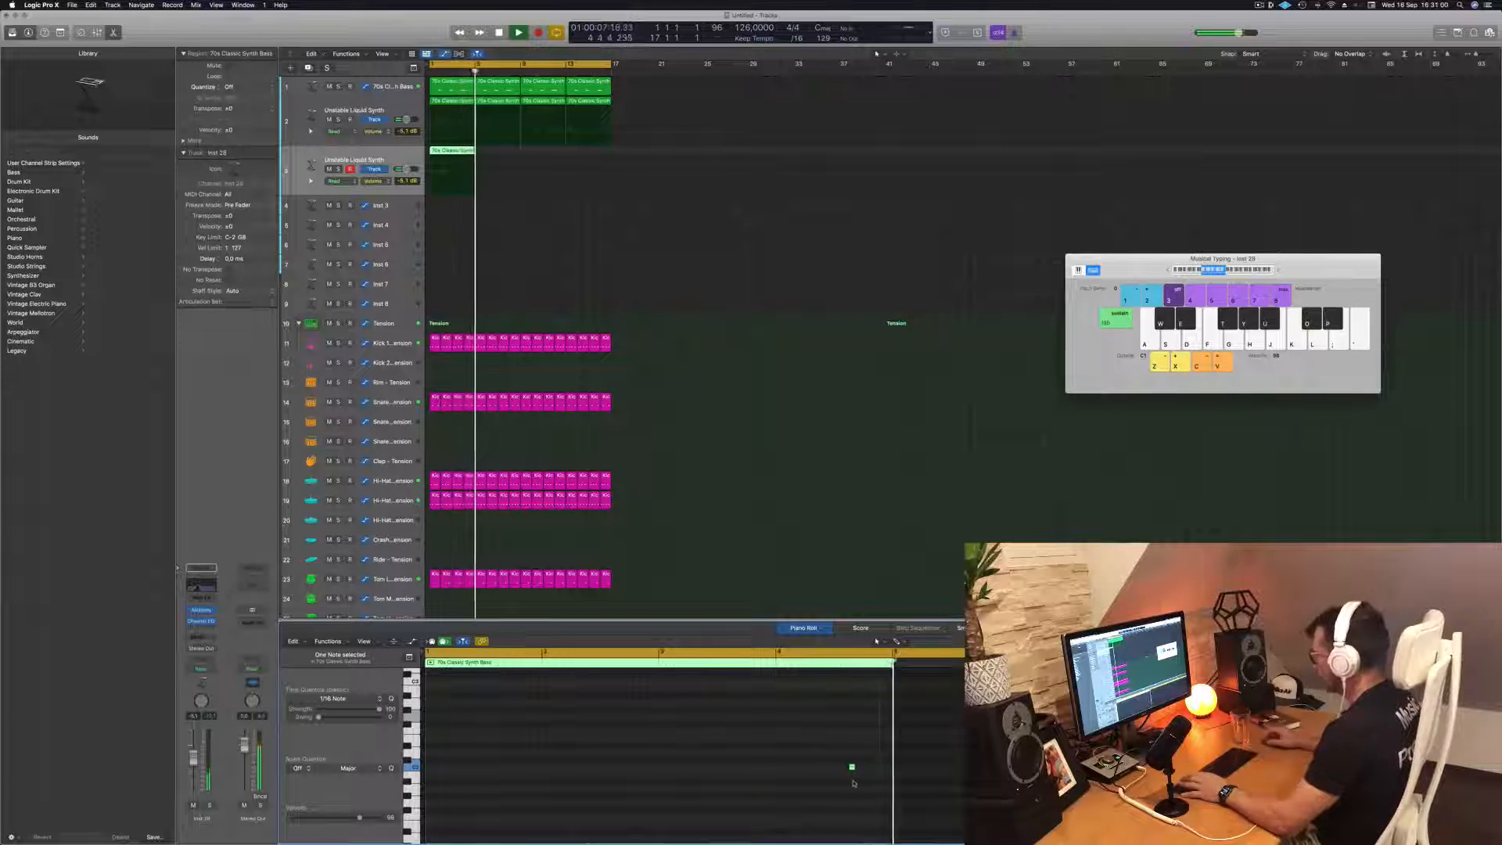
drag(853, 767, 886, 772)
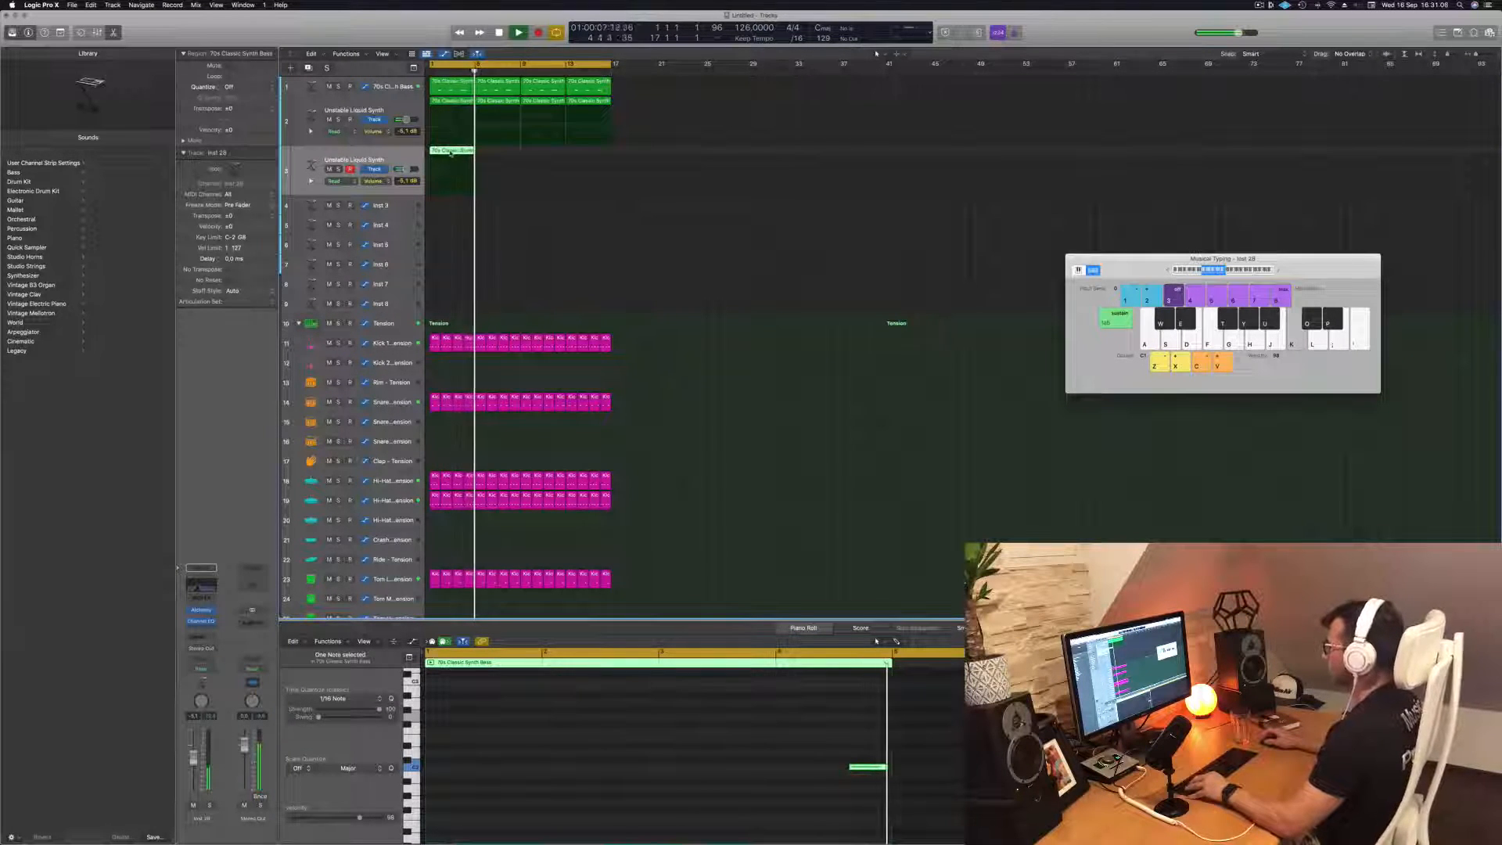
drag(450, 152, 537, 154)
shift+click(448, 151)
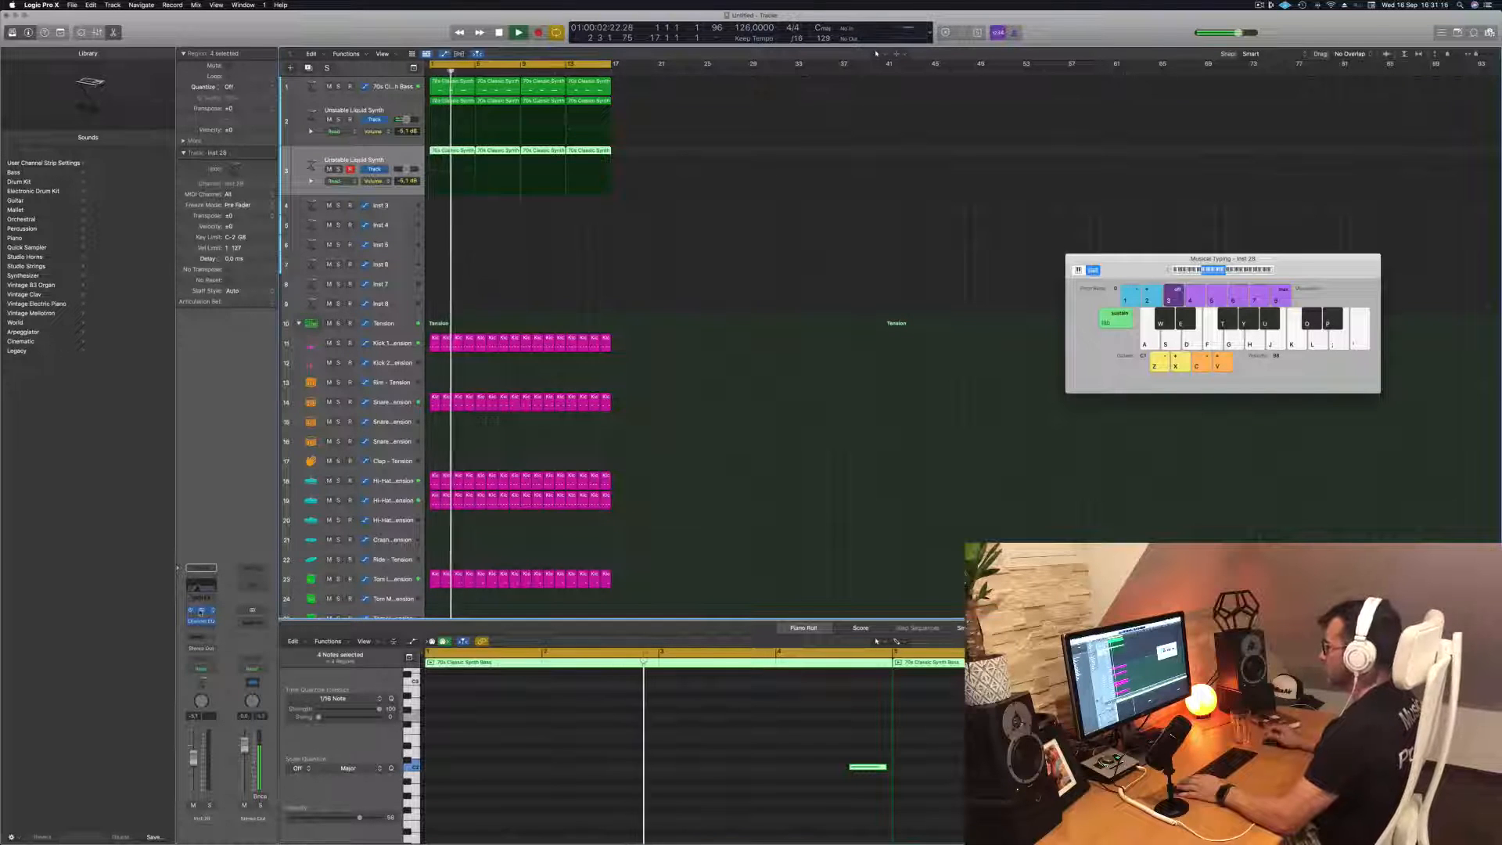
Load the Acid Etched Bass preset from the Bass category in the duplicated track's Alchemy
click(201, 612)
key(space)
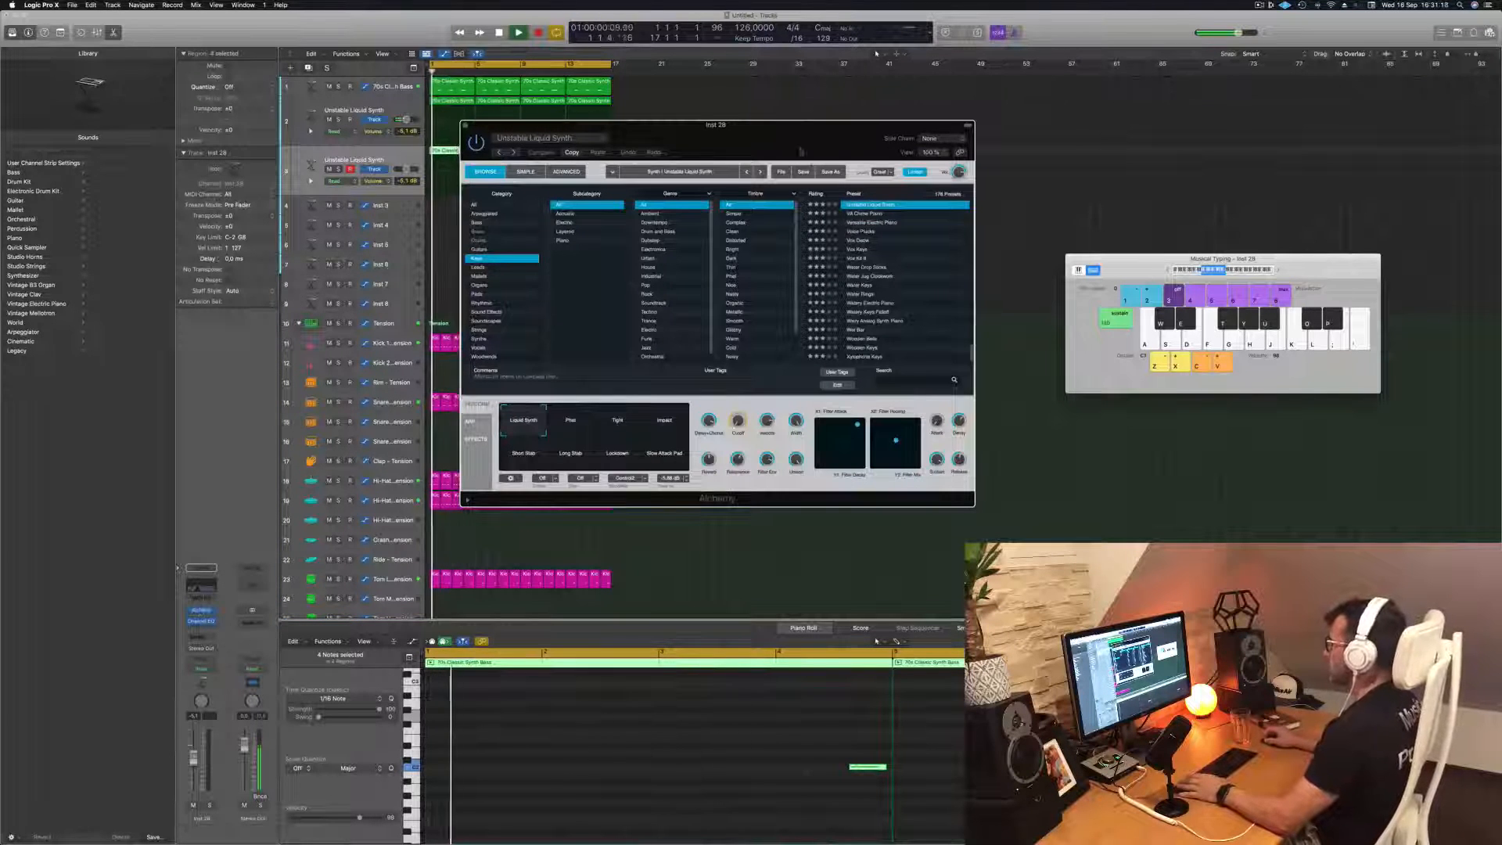
drag(688, 125, 765, 141)
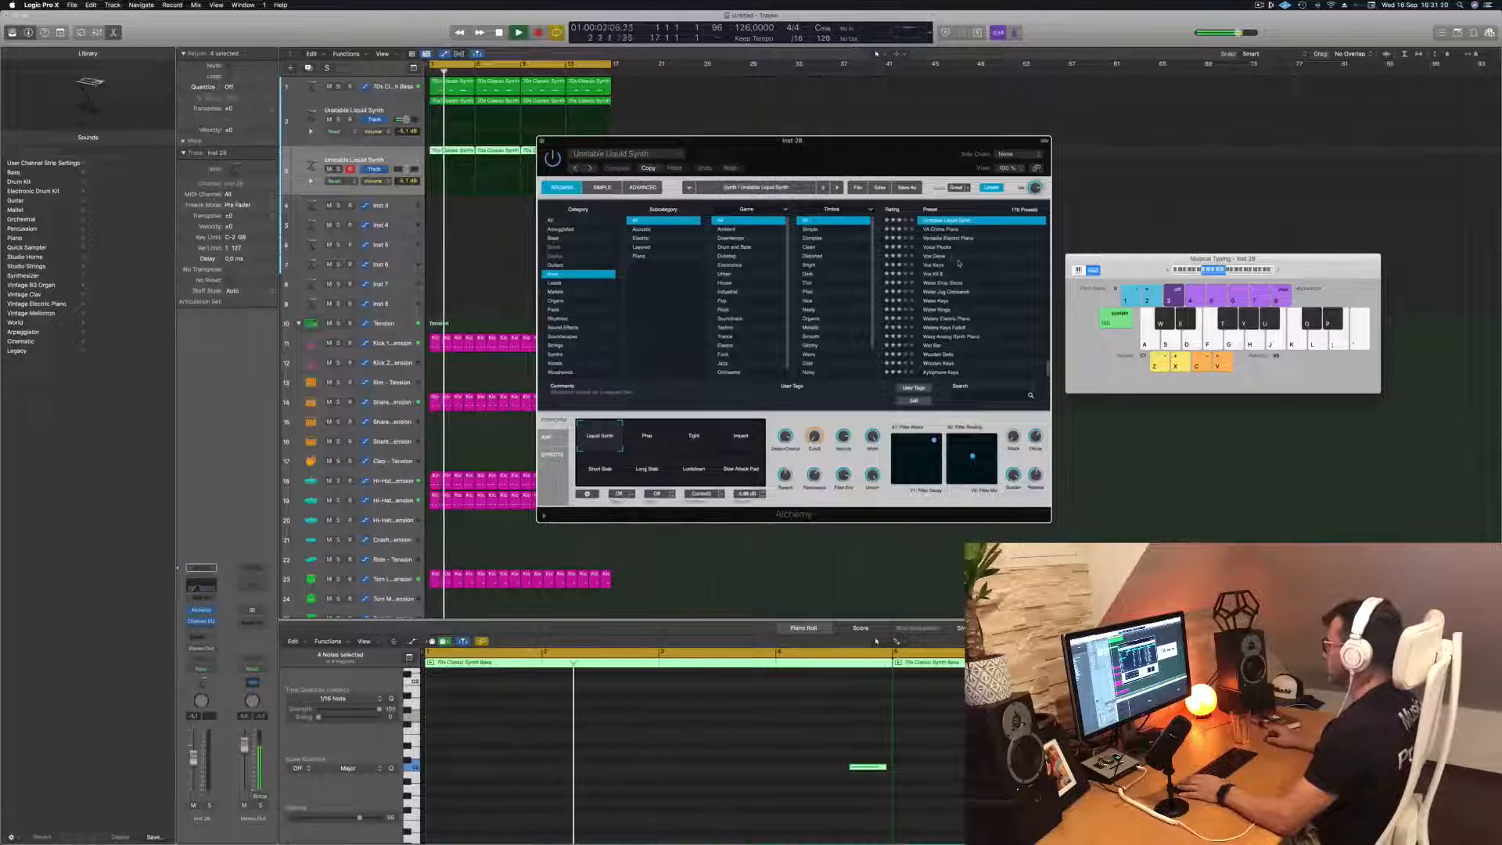
scroll(958, 264, up, 10)
scroll(966, 272, up, 5)
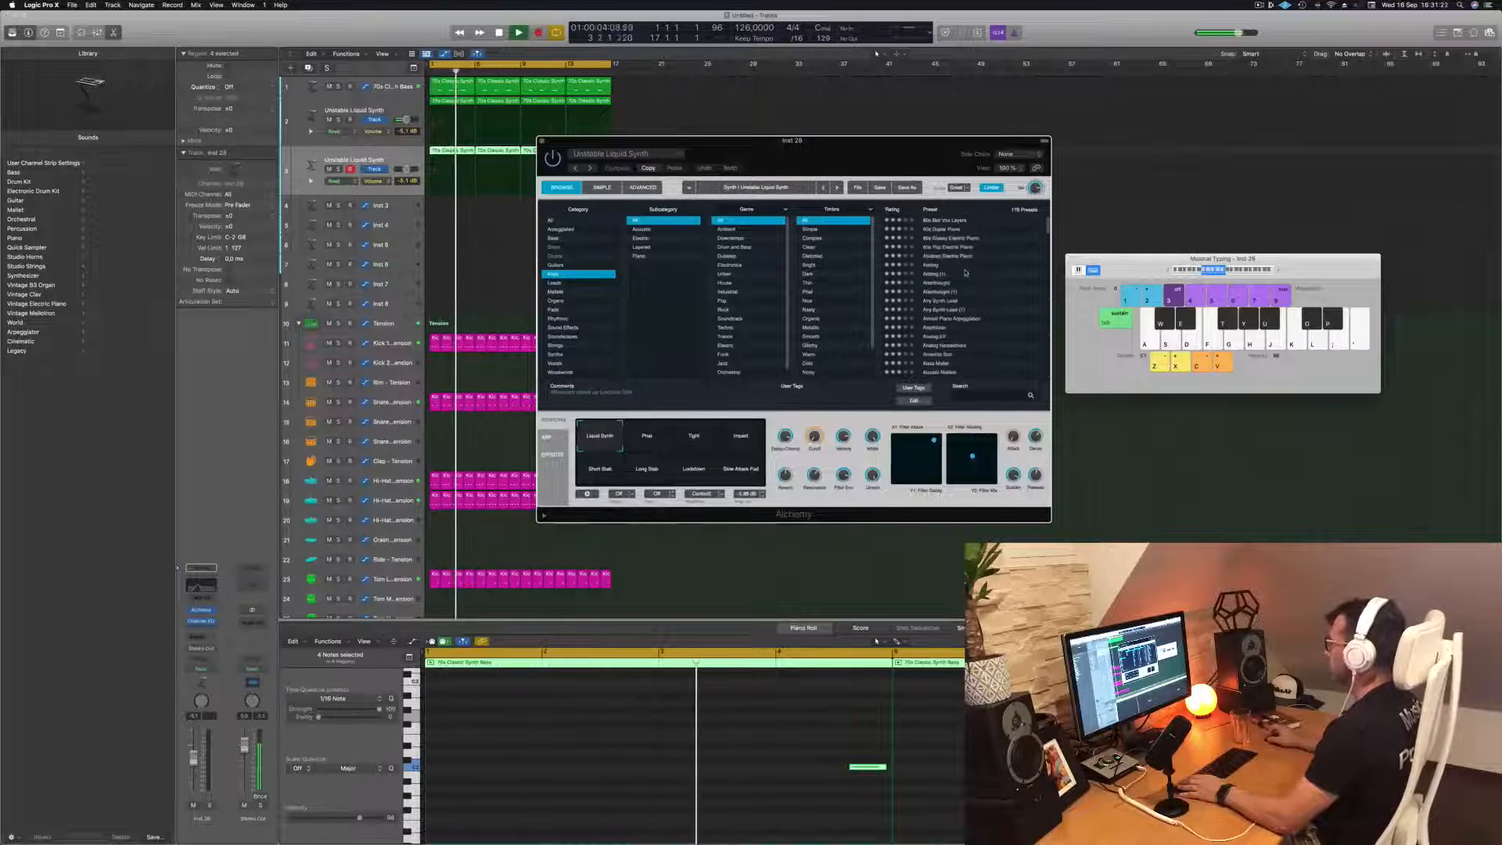
click(555, 238)
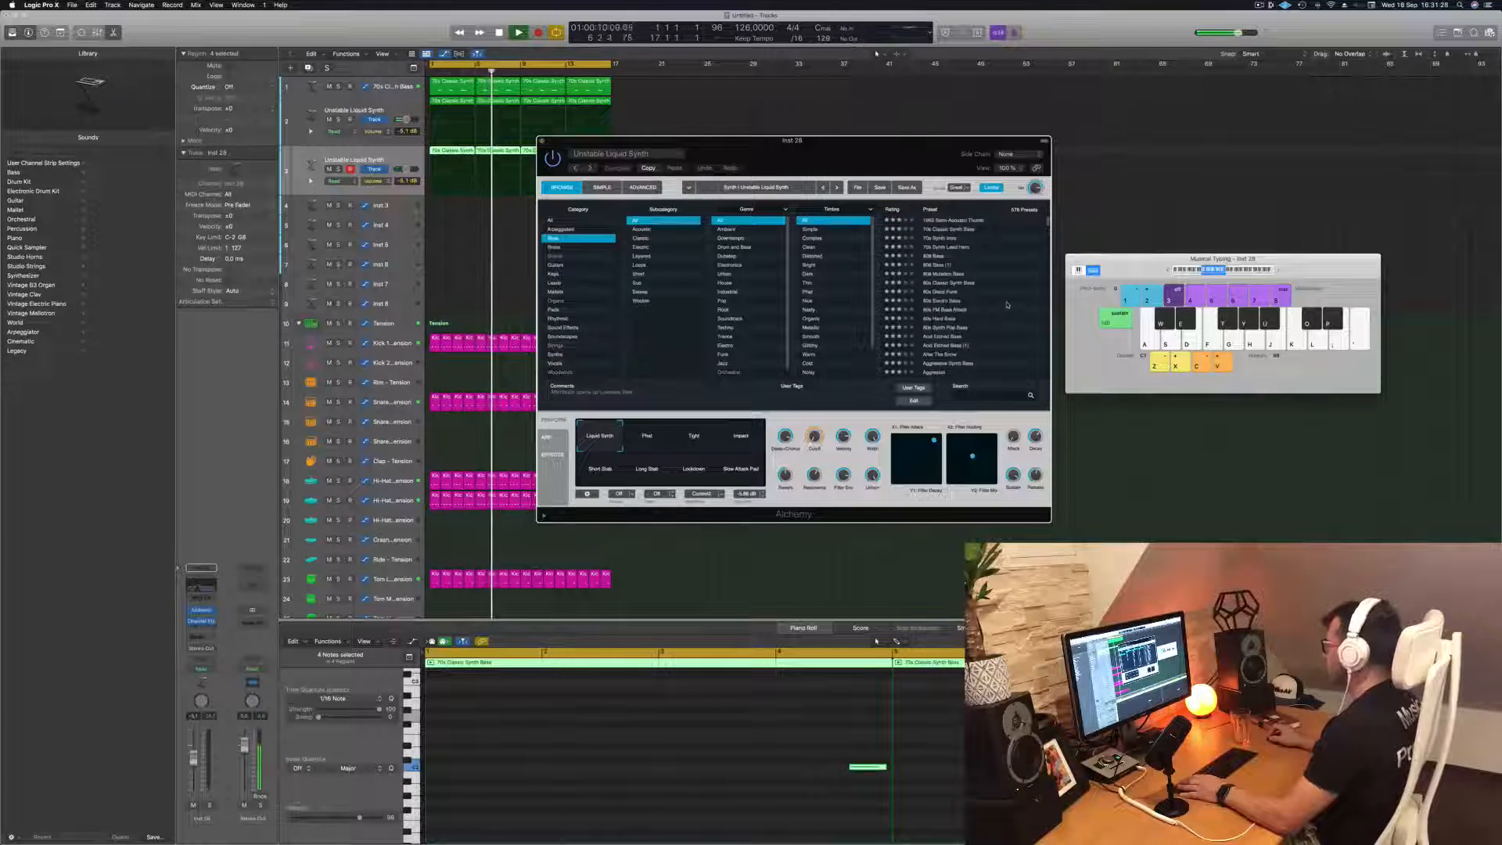
click(969, 337)
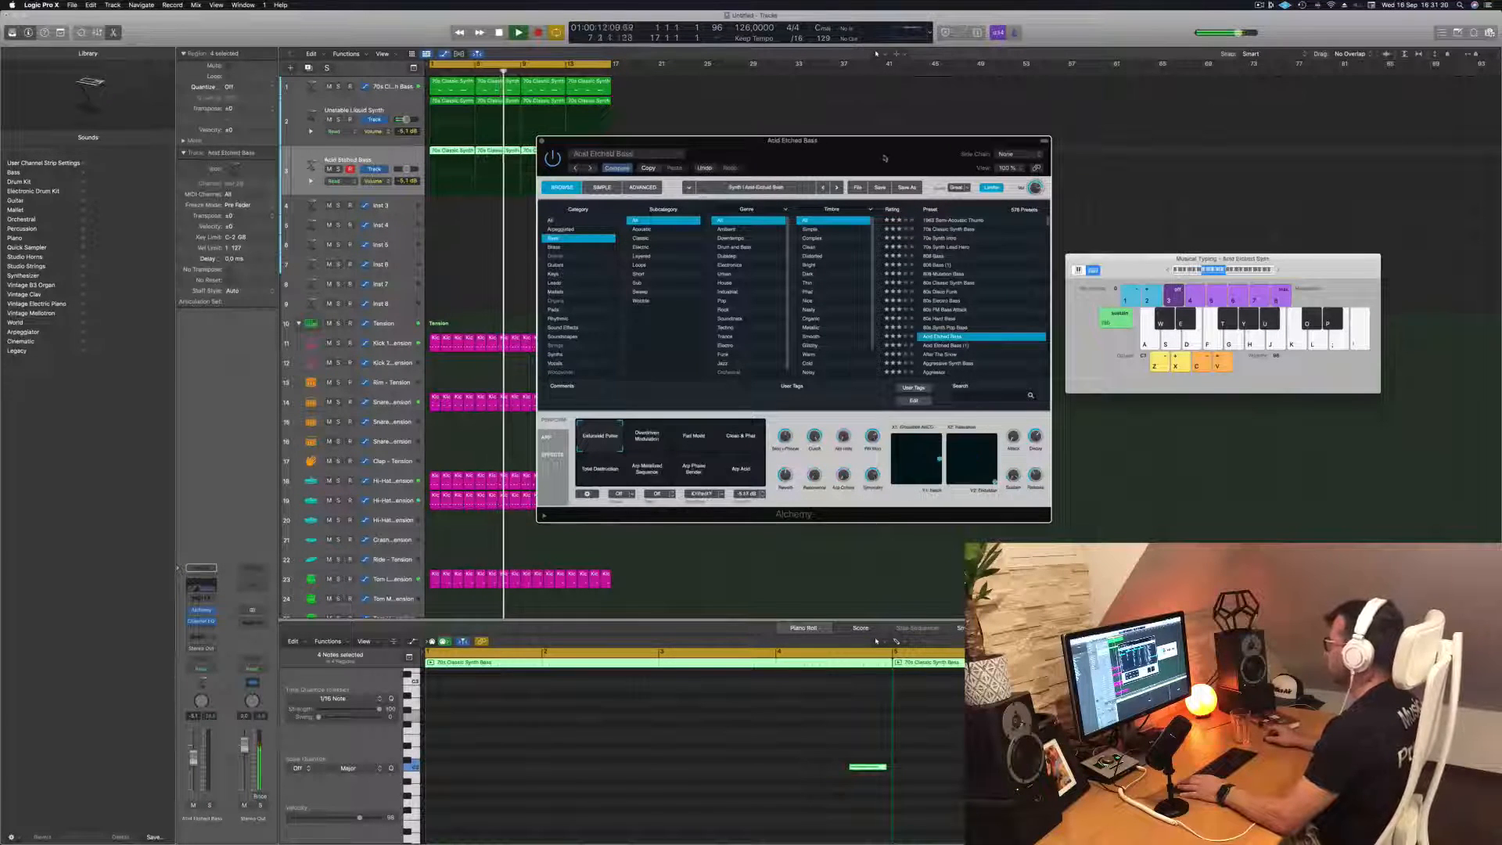
drag(884, 158, 980, 150)
click(626, 407)
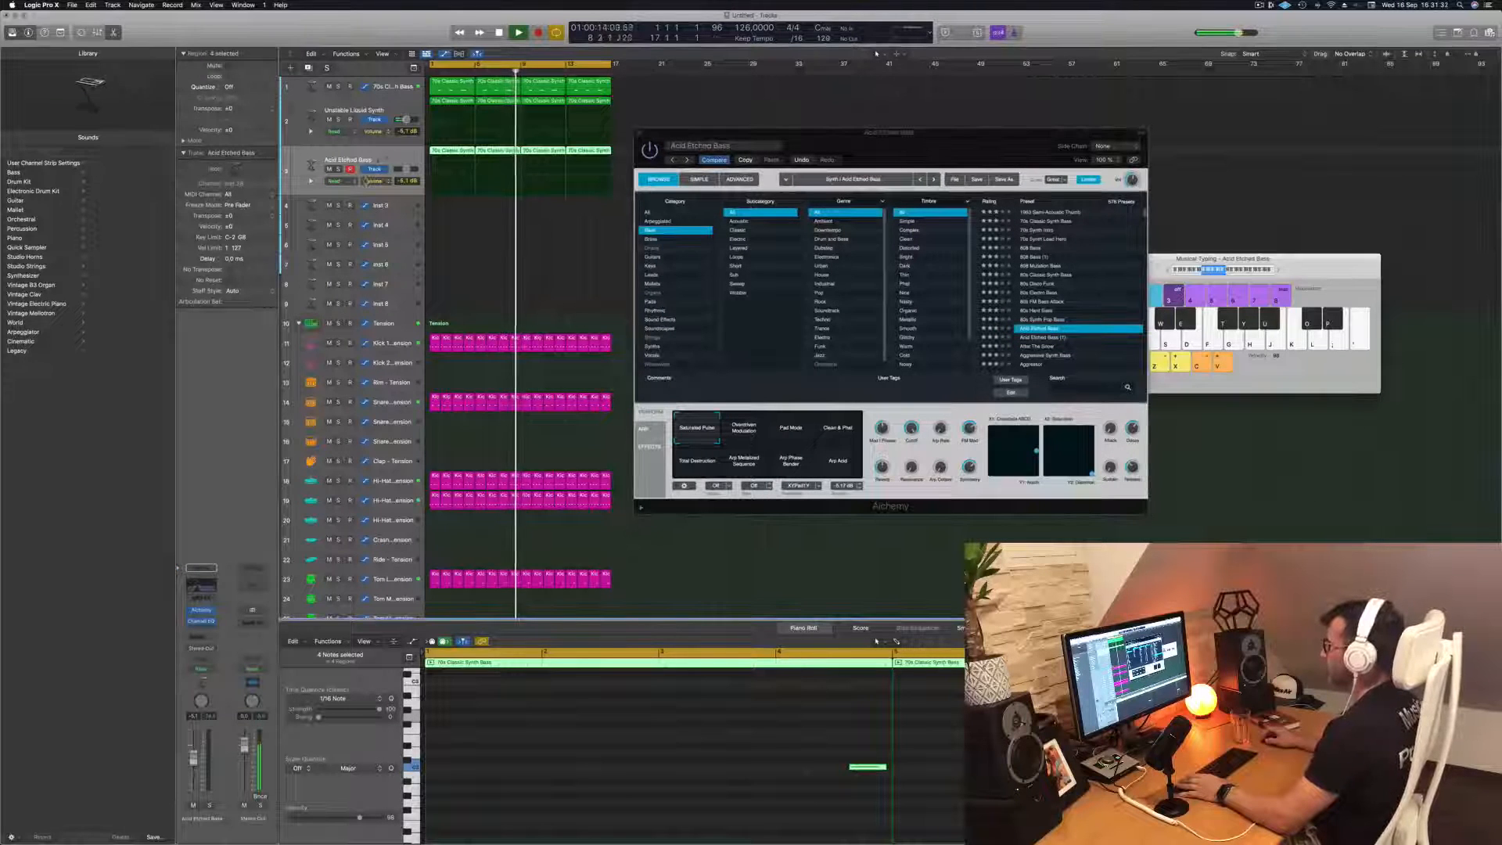
Lower the Acid Etched Bass track's volume to about -6.8 dB and switch Alchemy to the Clean & Phat snapshot
key(Return)
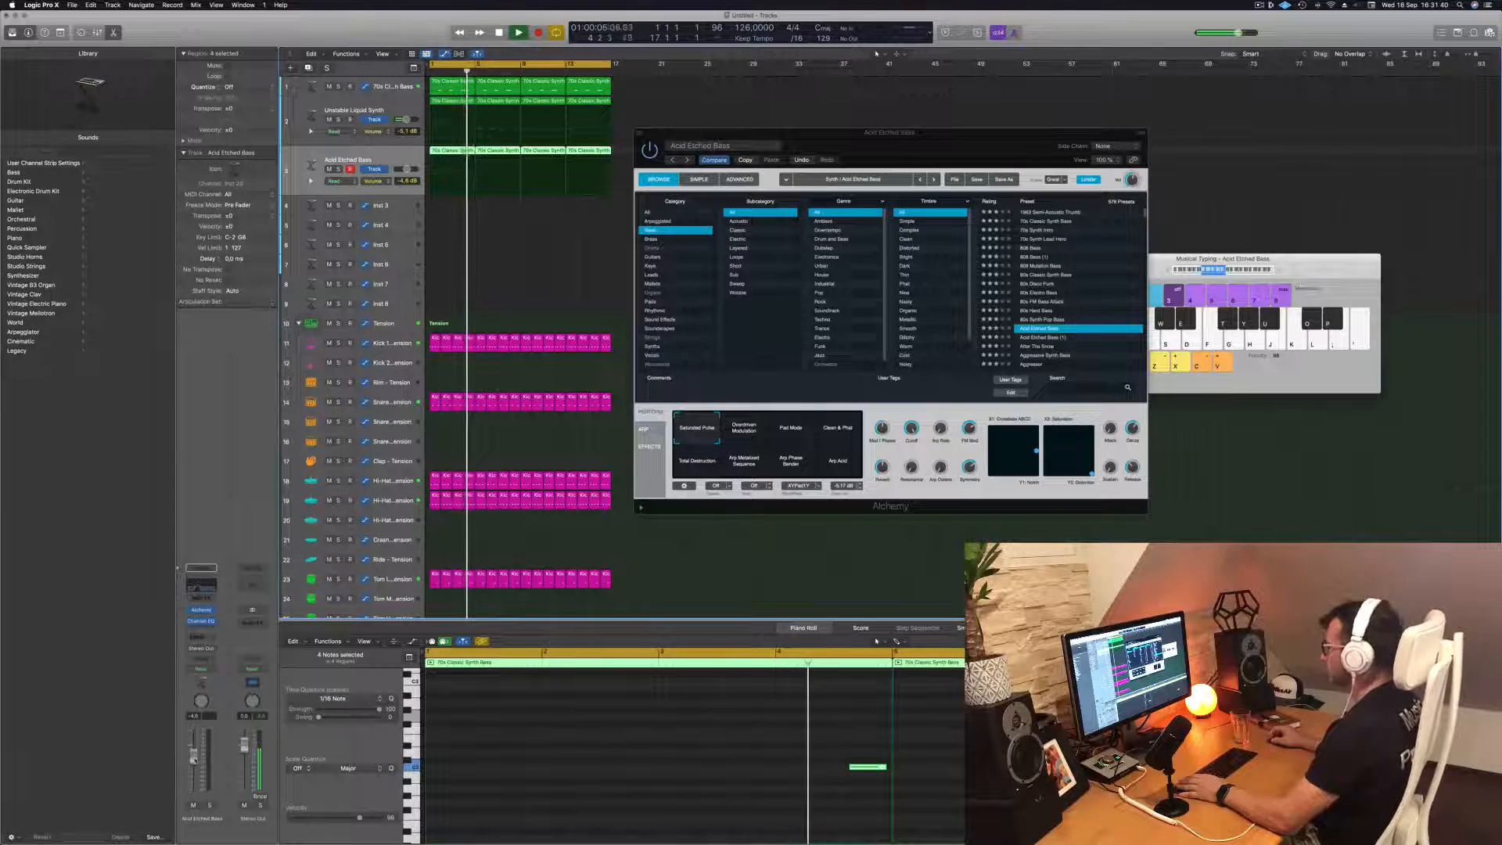
drag(194, 759, 194, 763)
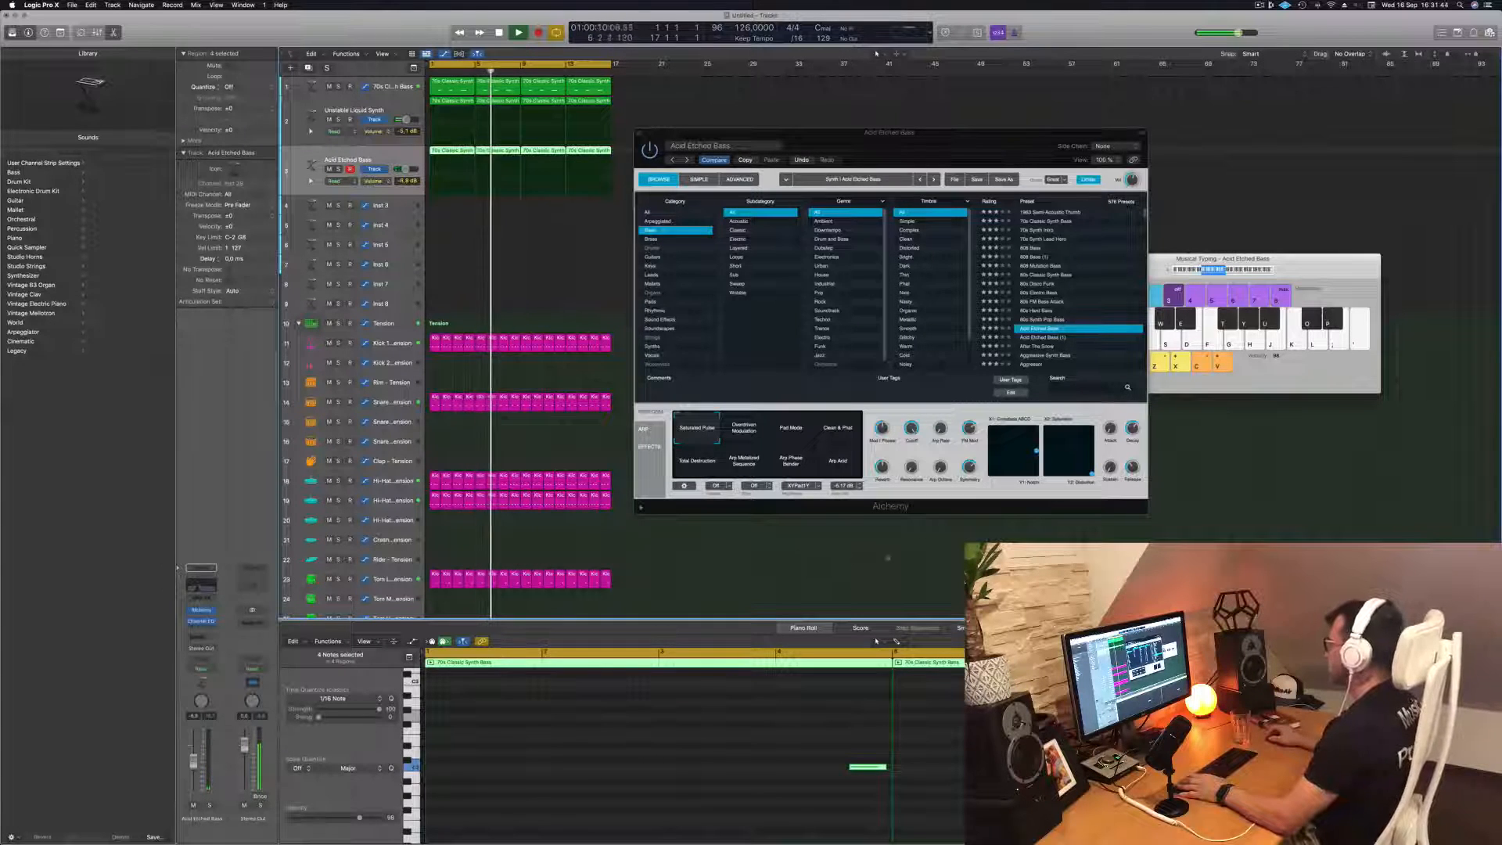
click(831, 434)
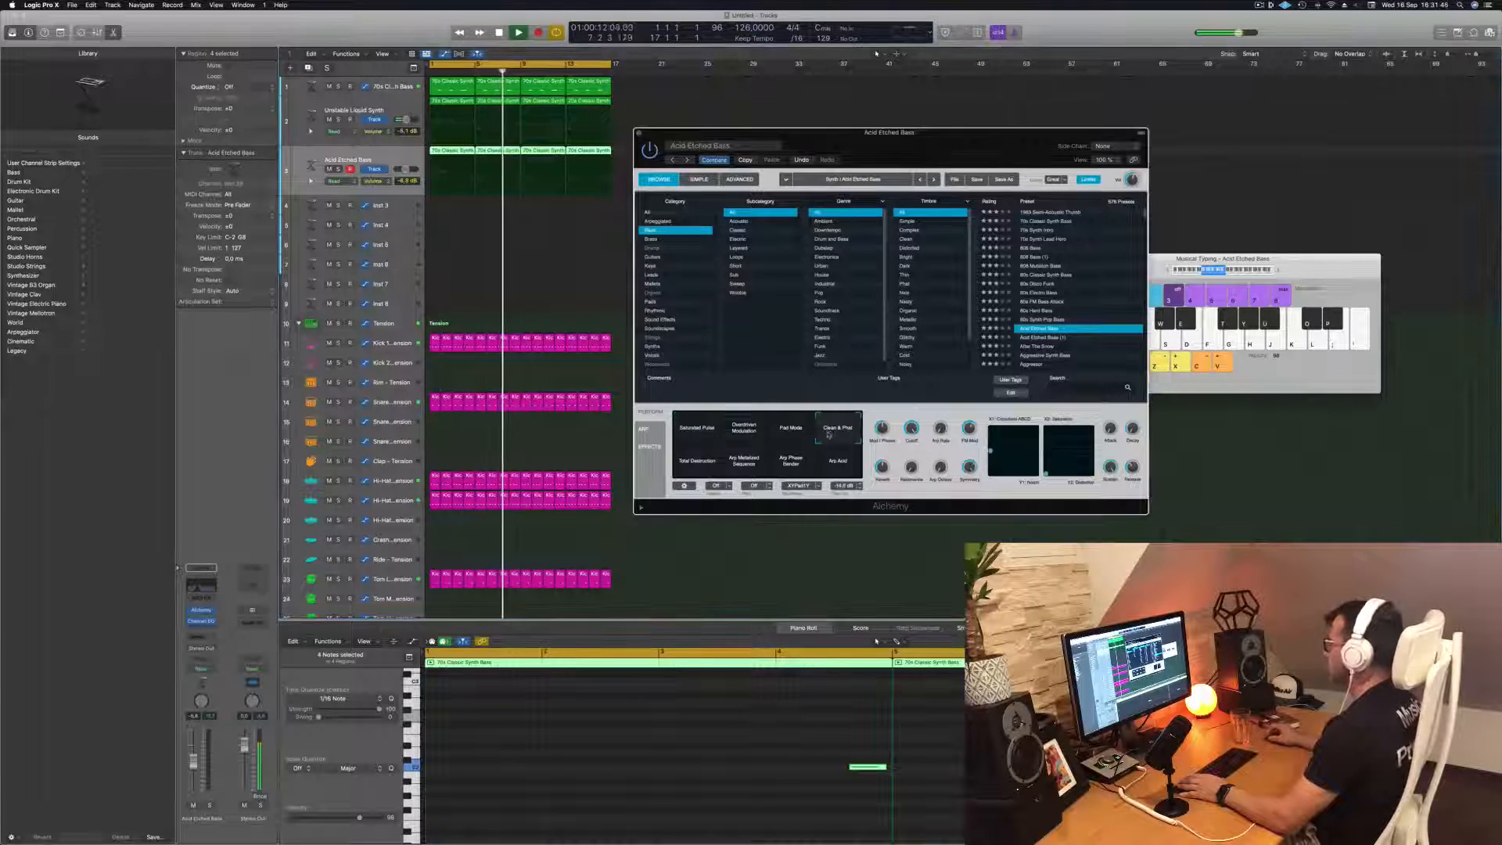
drag(943, 155, 948, 153)
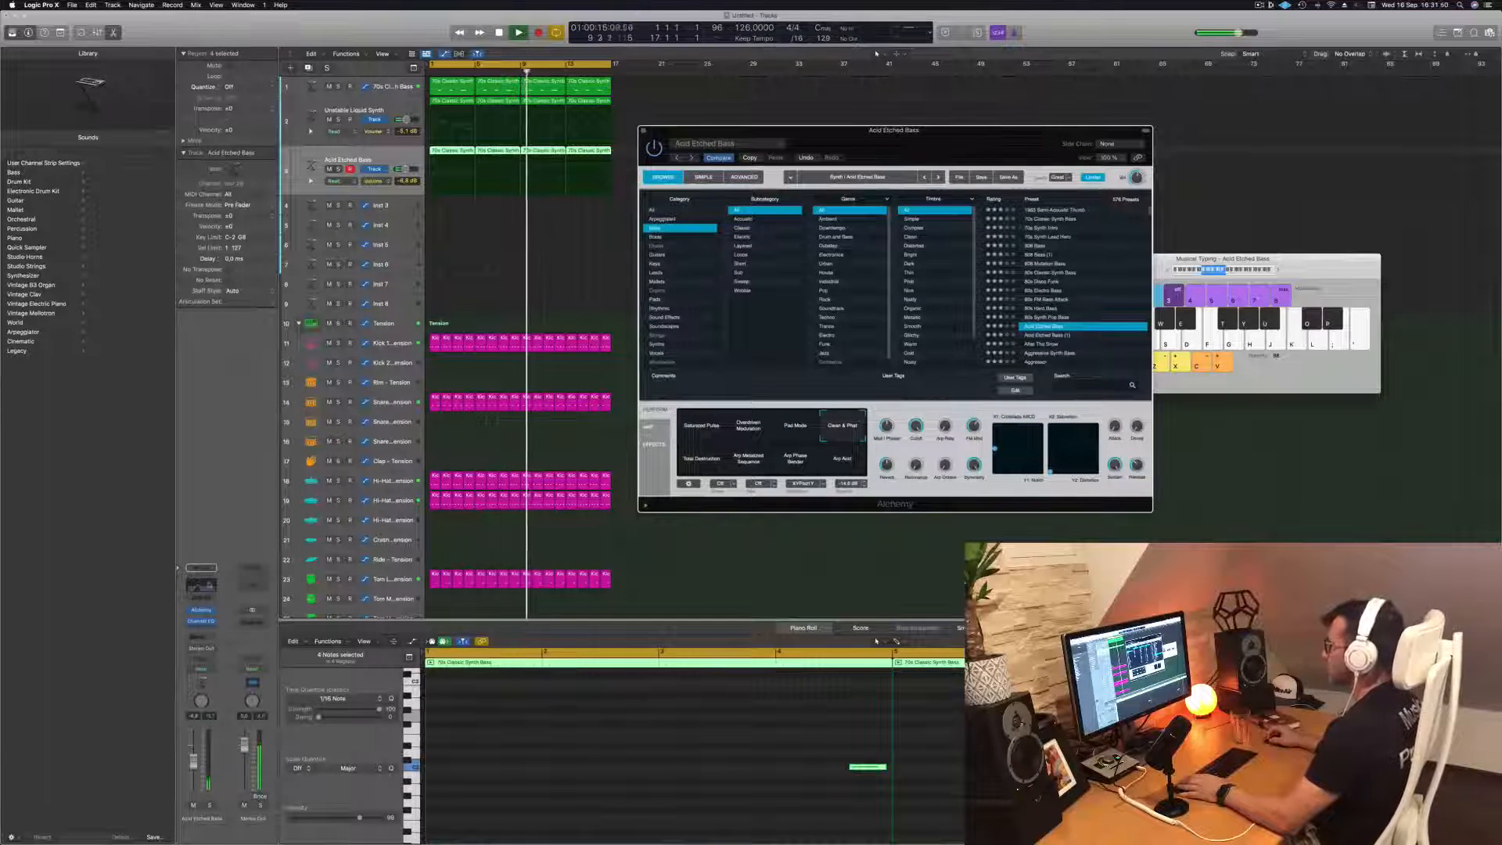
Lower the Acid Etched Bass Channel EQ's high cut to just above 500 Hz and its low cut to 111 Hz, closing the plug-in windows
click(201, 621)
drag(790, 308, 883, 310)
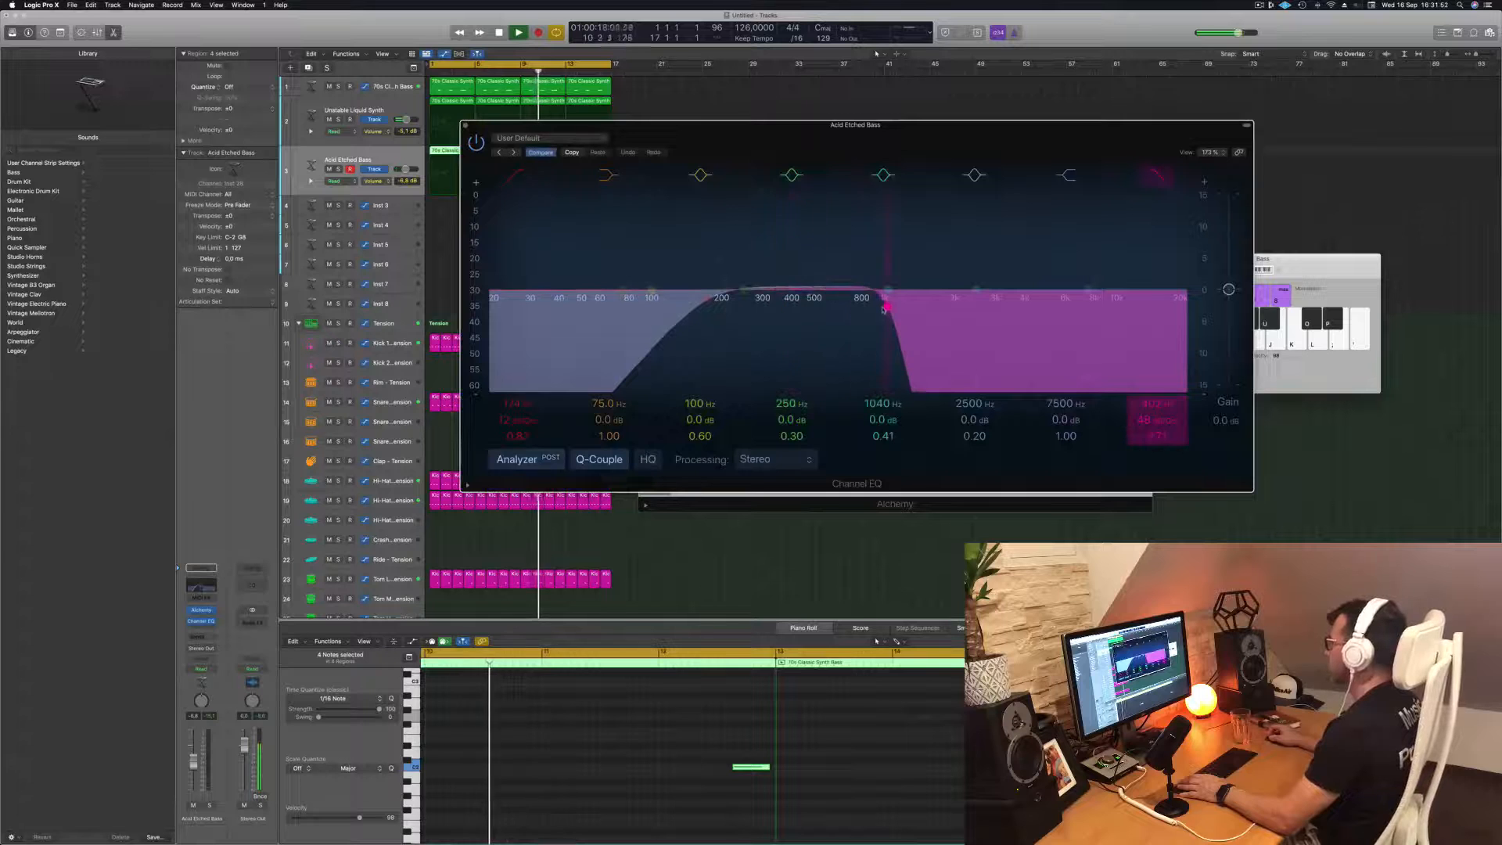
drag(639, 133, 644, 305)
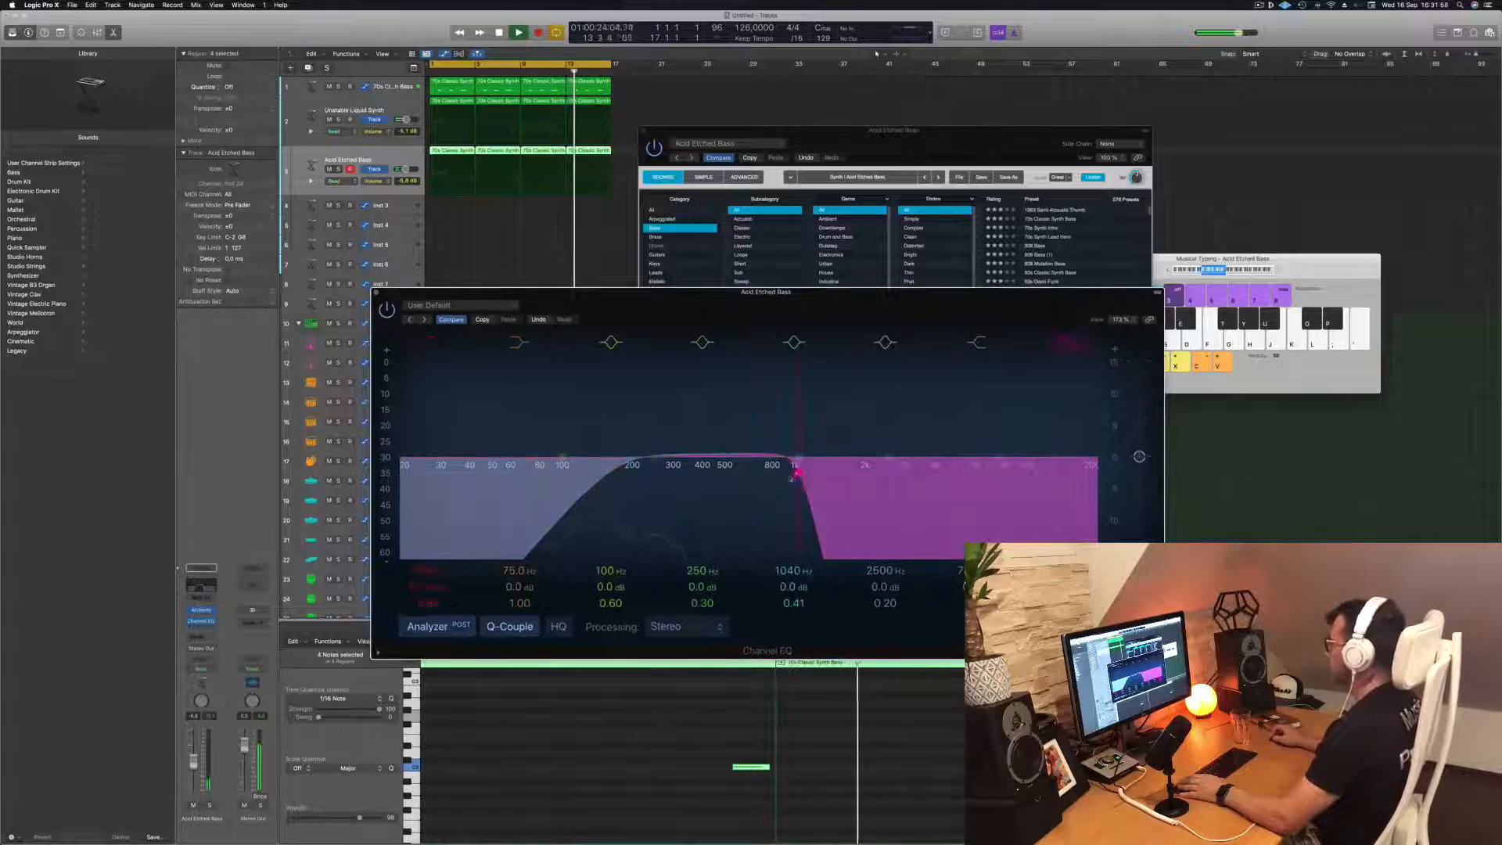
drag(791, 474, 739, 469)
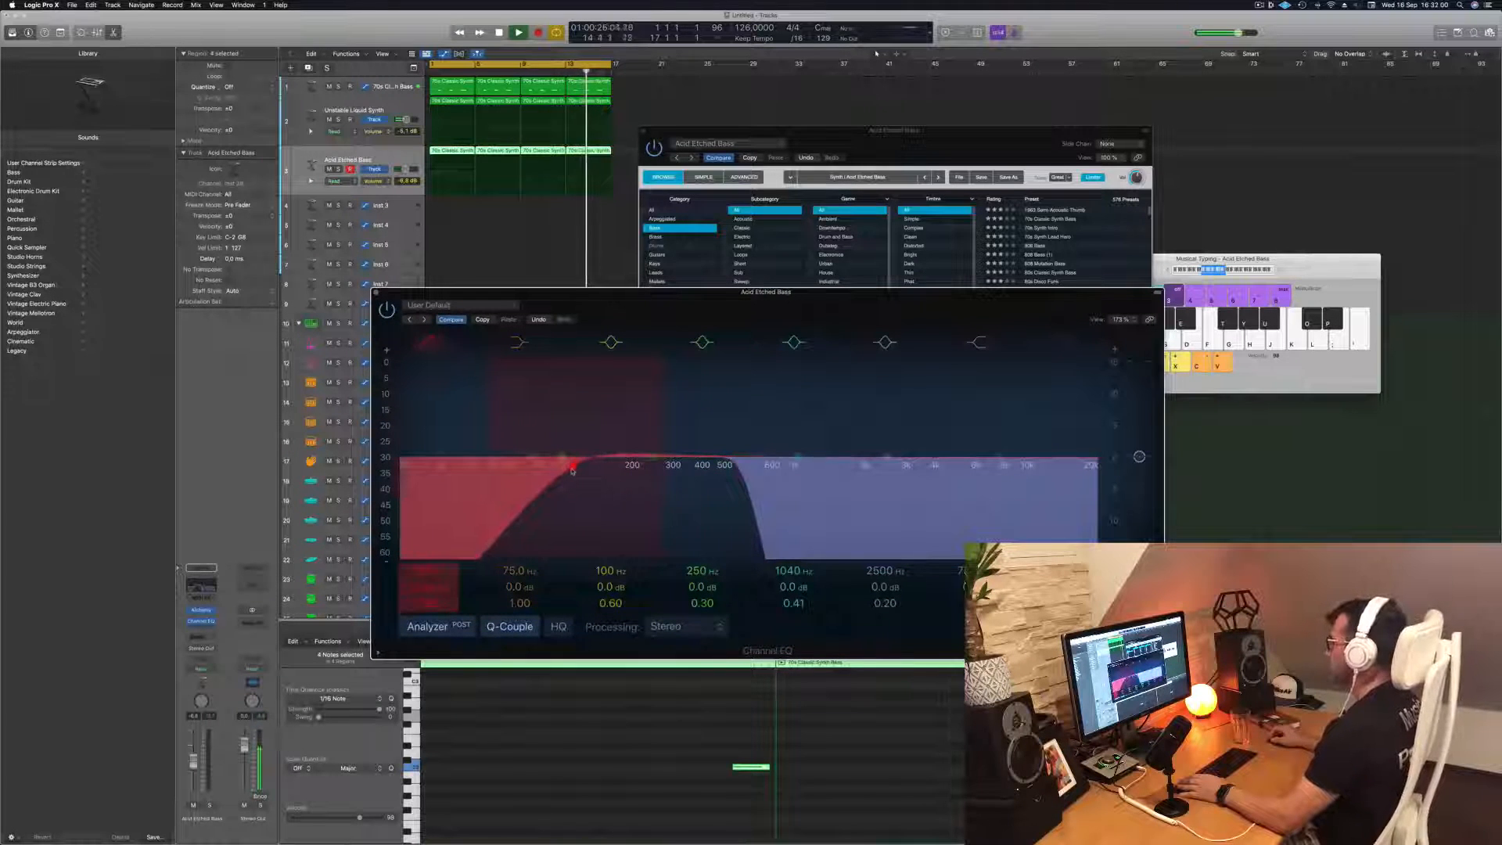
drag(685, 301, 903, 312)
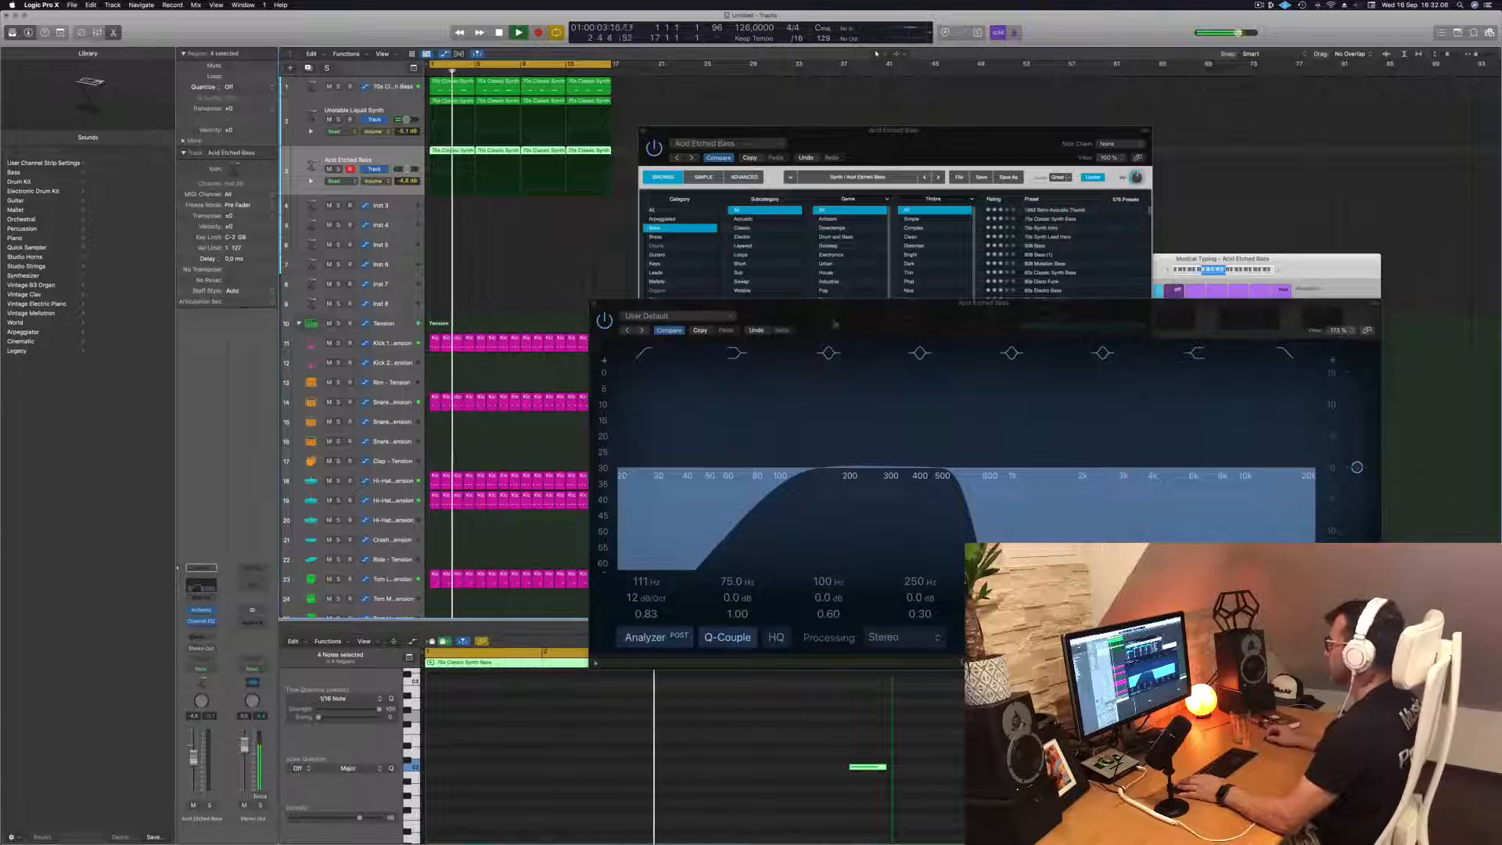
drag(846, 311, 728, 389)
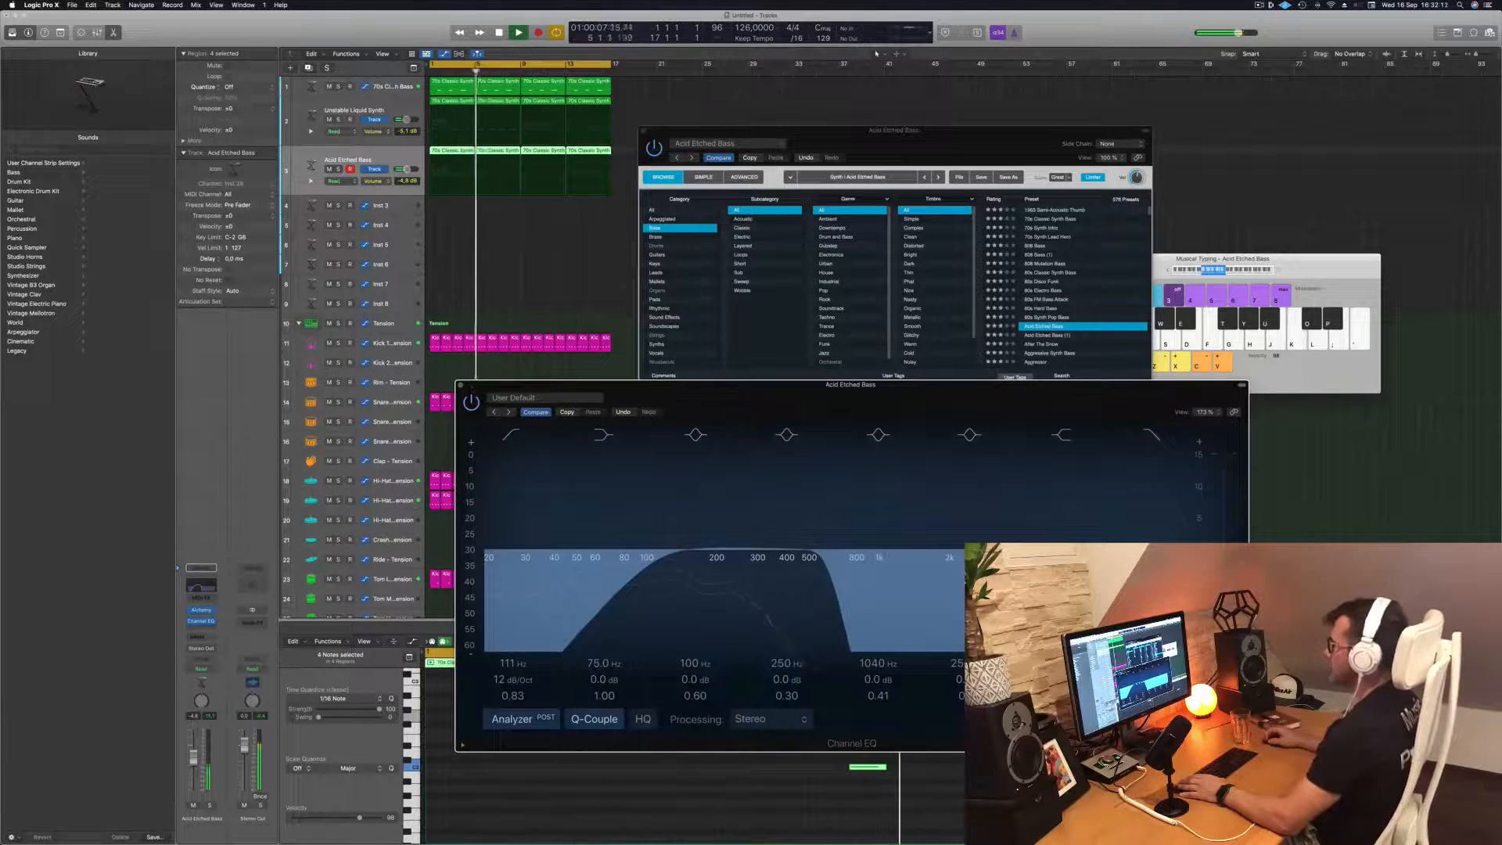
click(460, 385)
drag(821, 143, 813, 157)
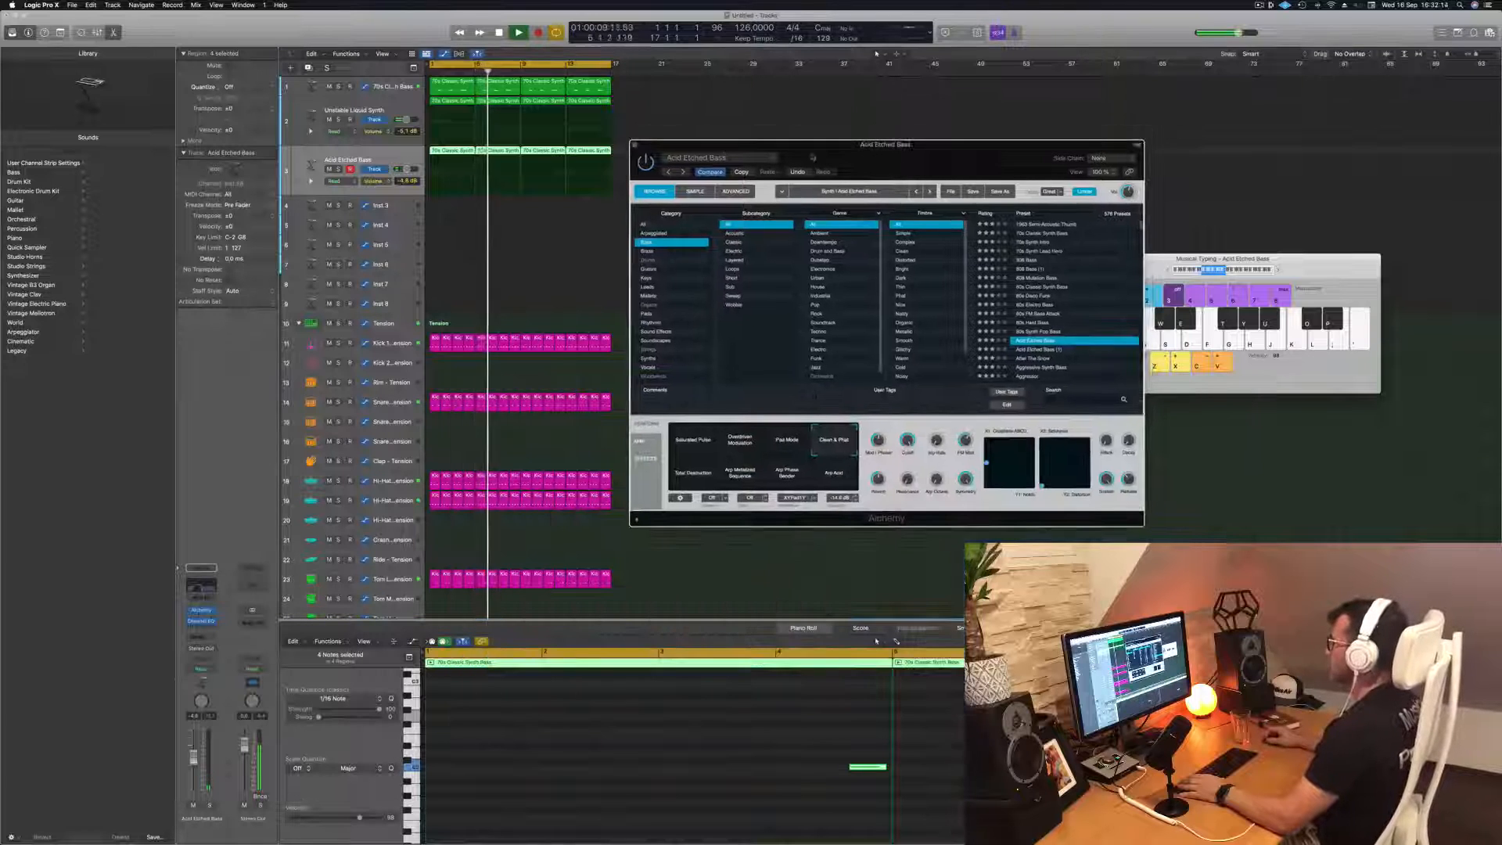
click(635, 147)
Copy the first snare region in bar 1 to the Rim - Tension track and move both its notes earlier
click(468, 275)
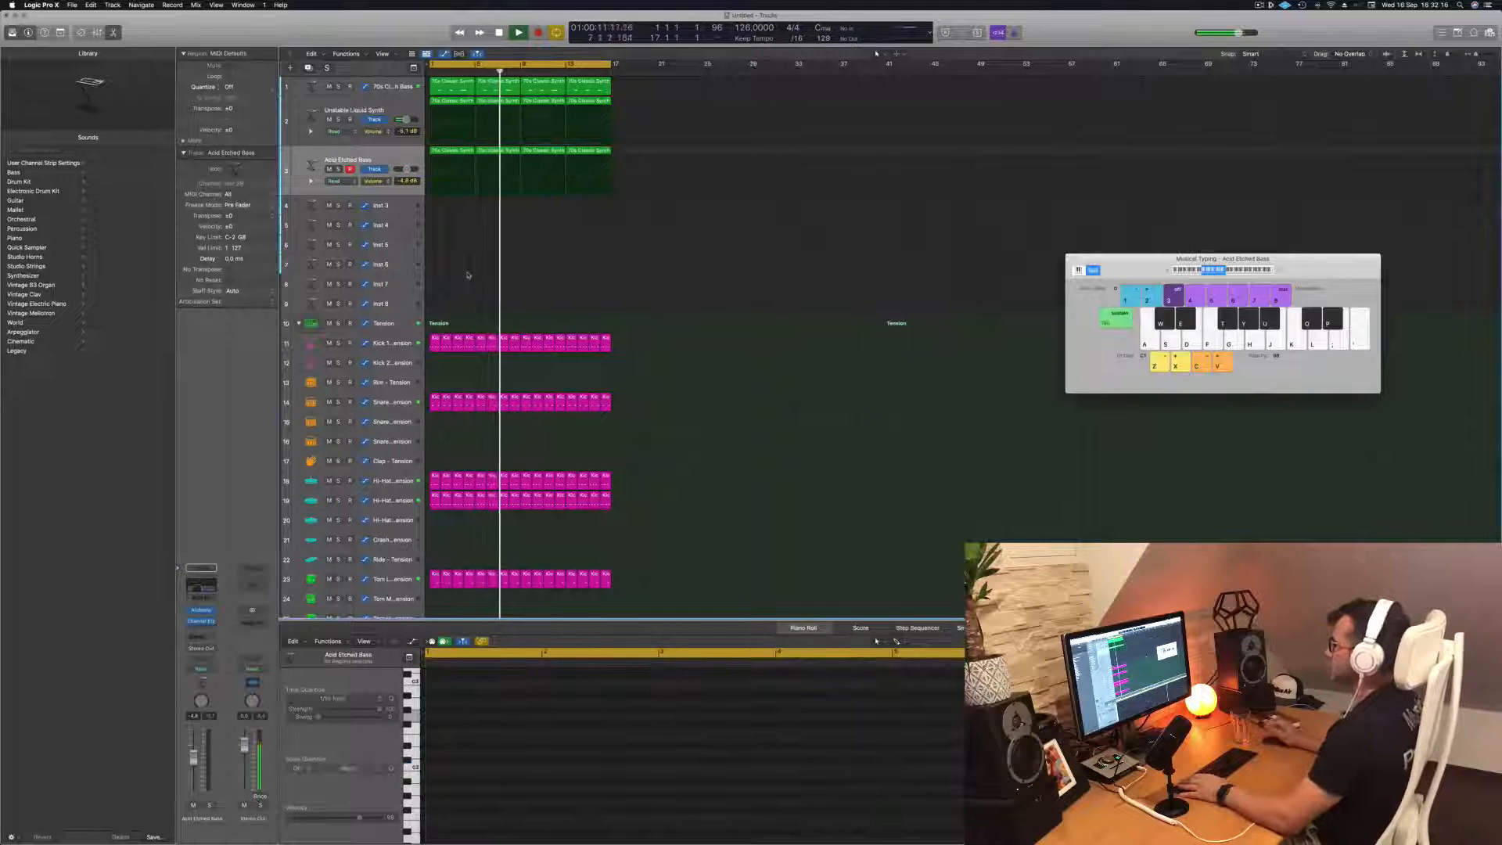
scroll(633, 310, down, 5)
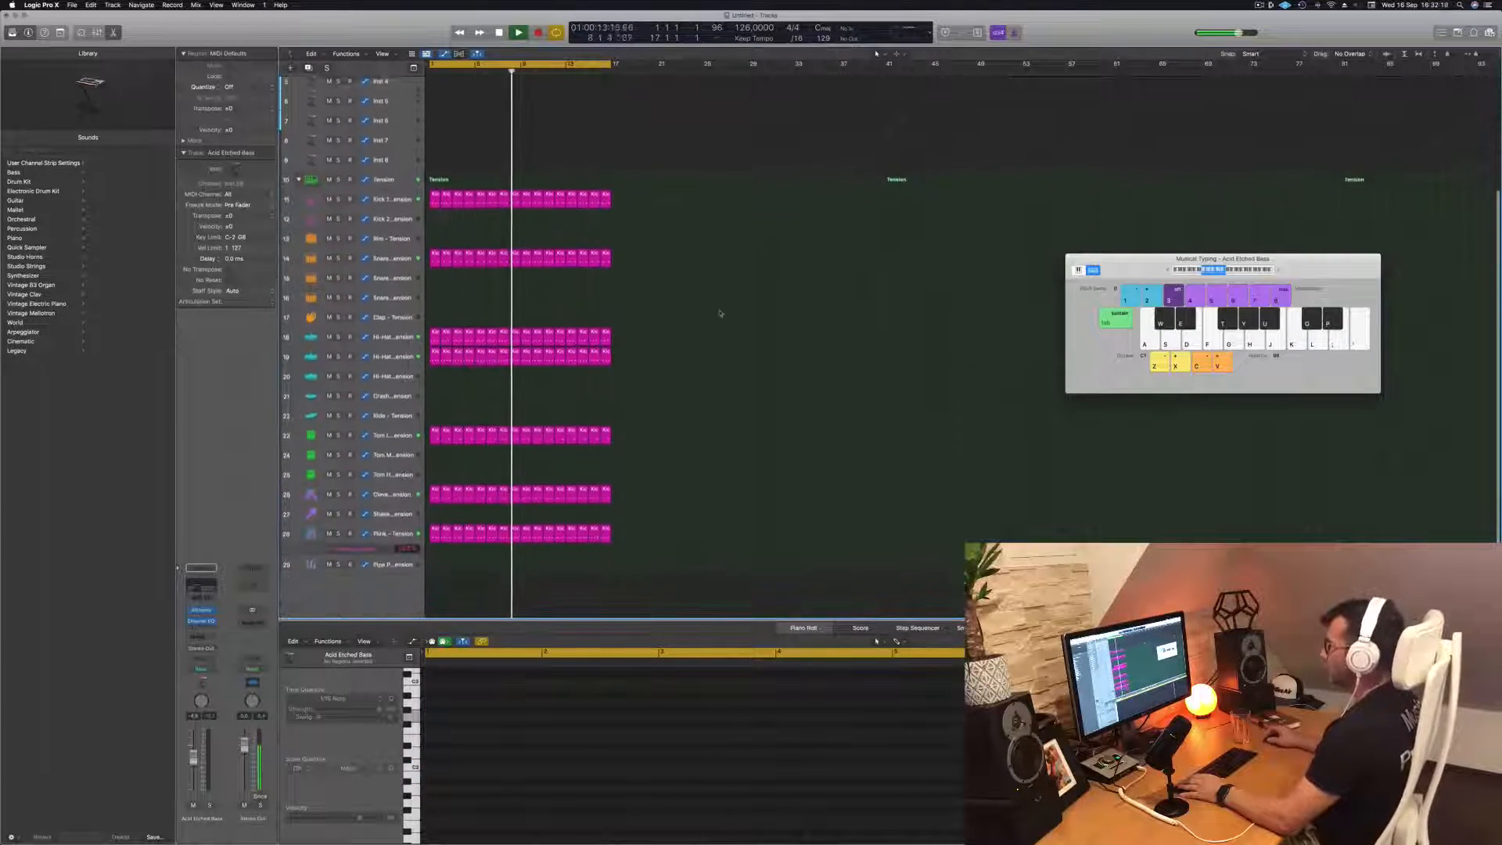
click(434, 255)
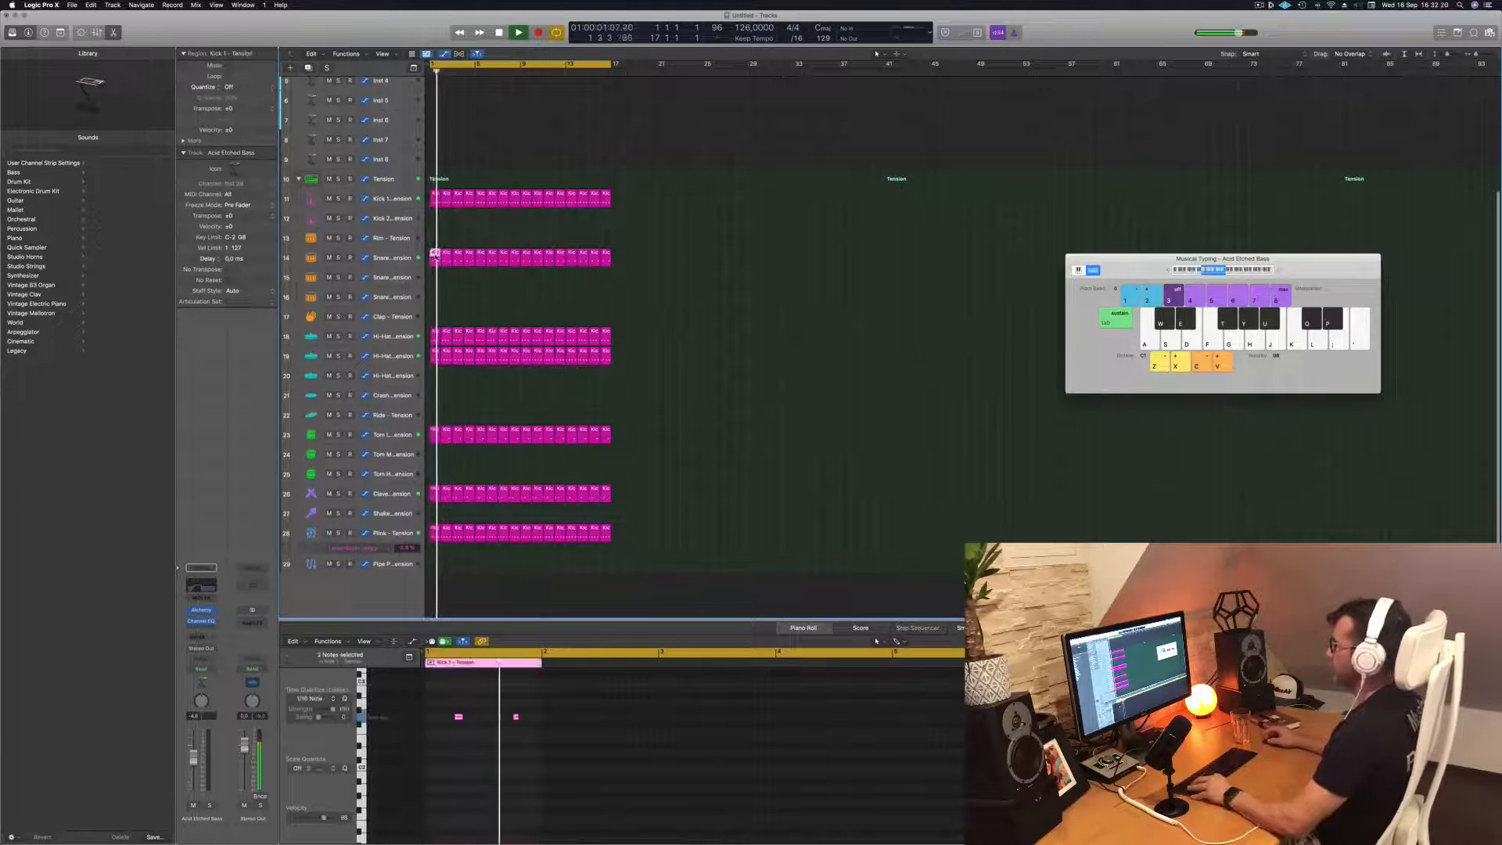
drag(435, 243, 436, 239)
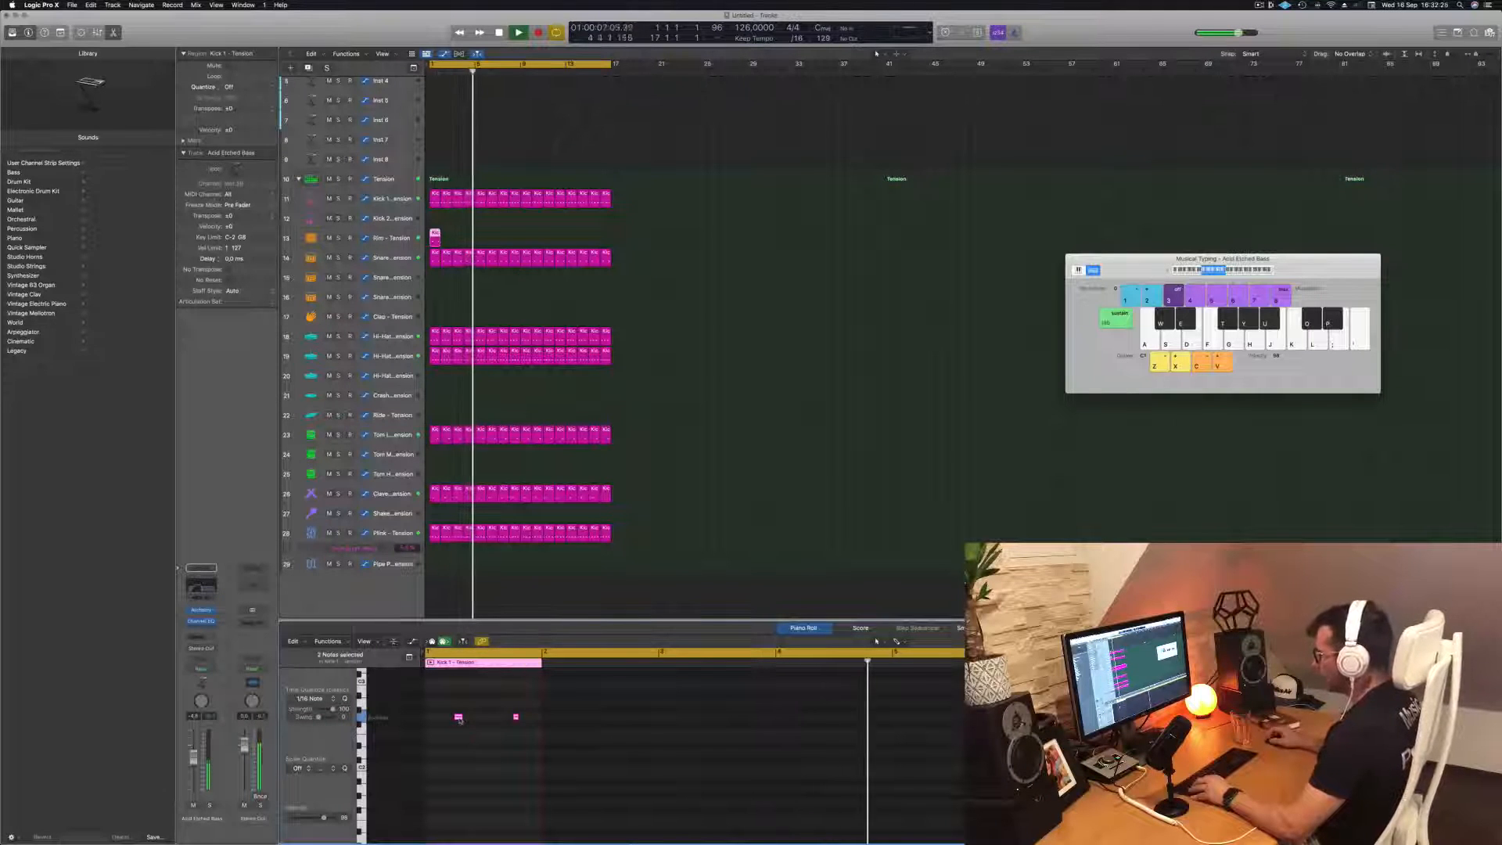
drag(458, 718, 436, 720)
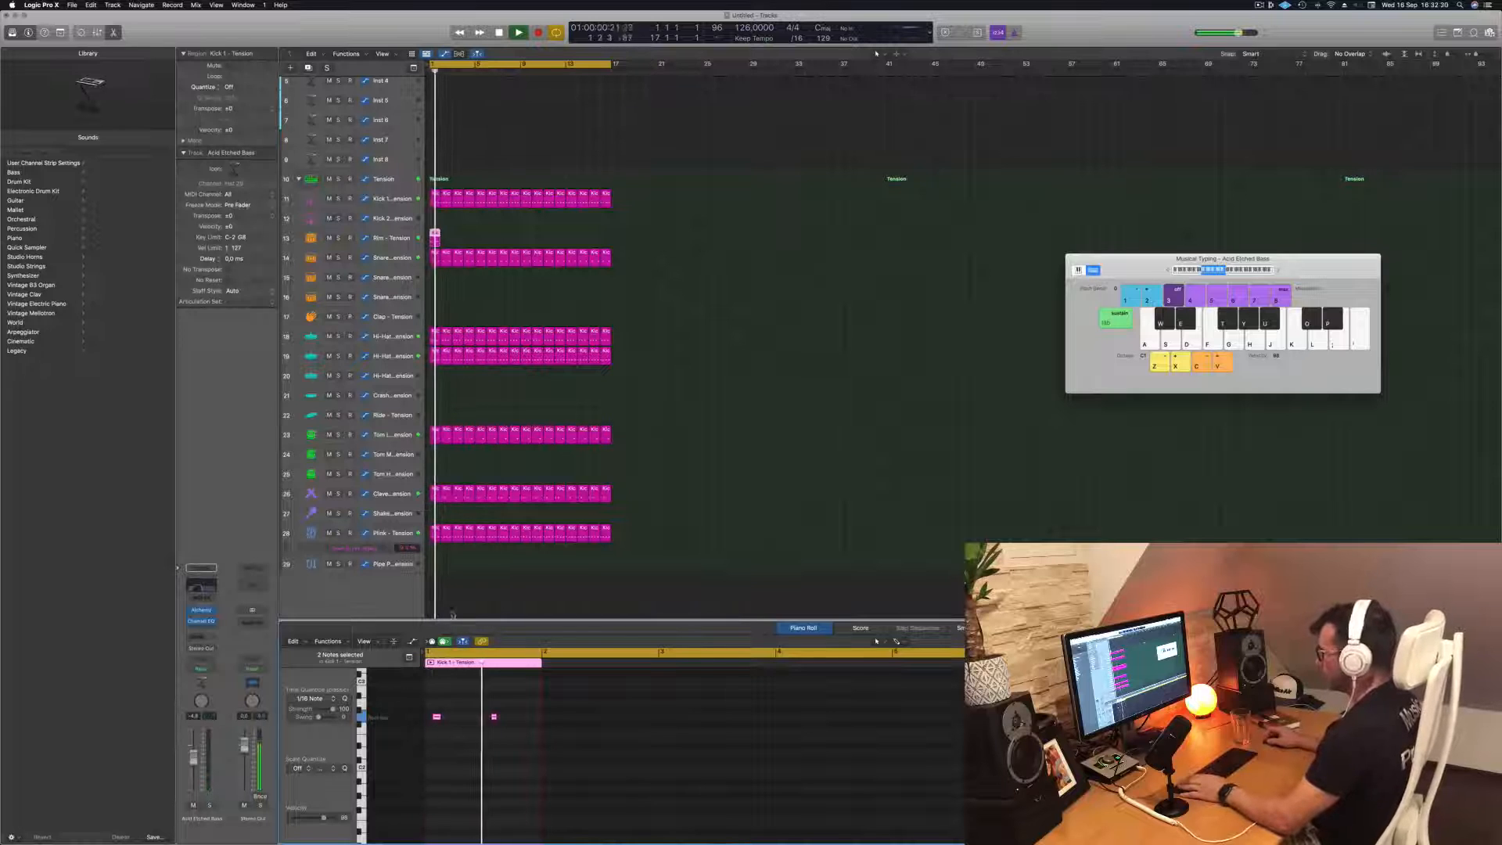
Replace the Rim region's second note with a copy of its first note placed just before the middle of bar 1
click(397, 244)
key(space)
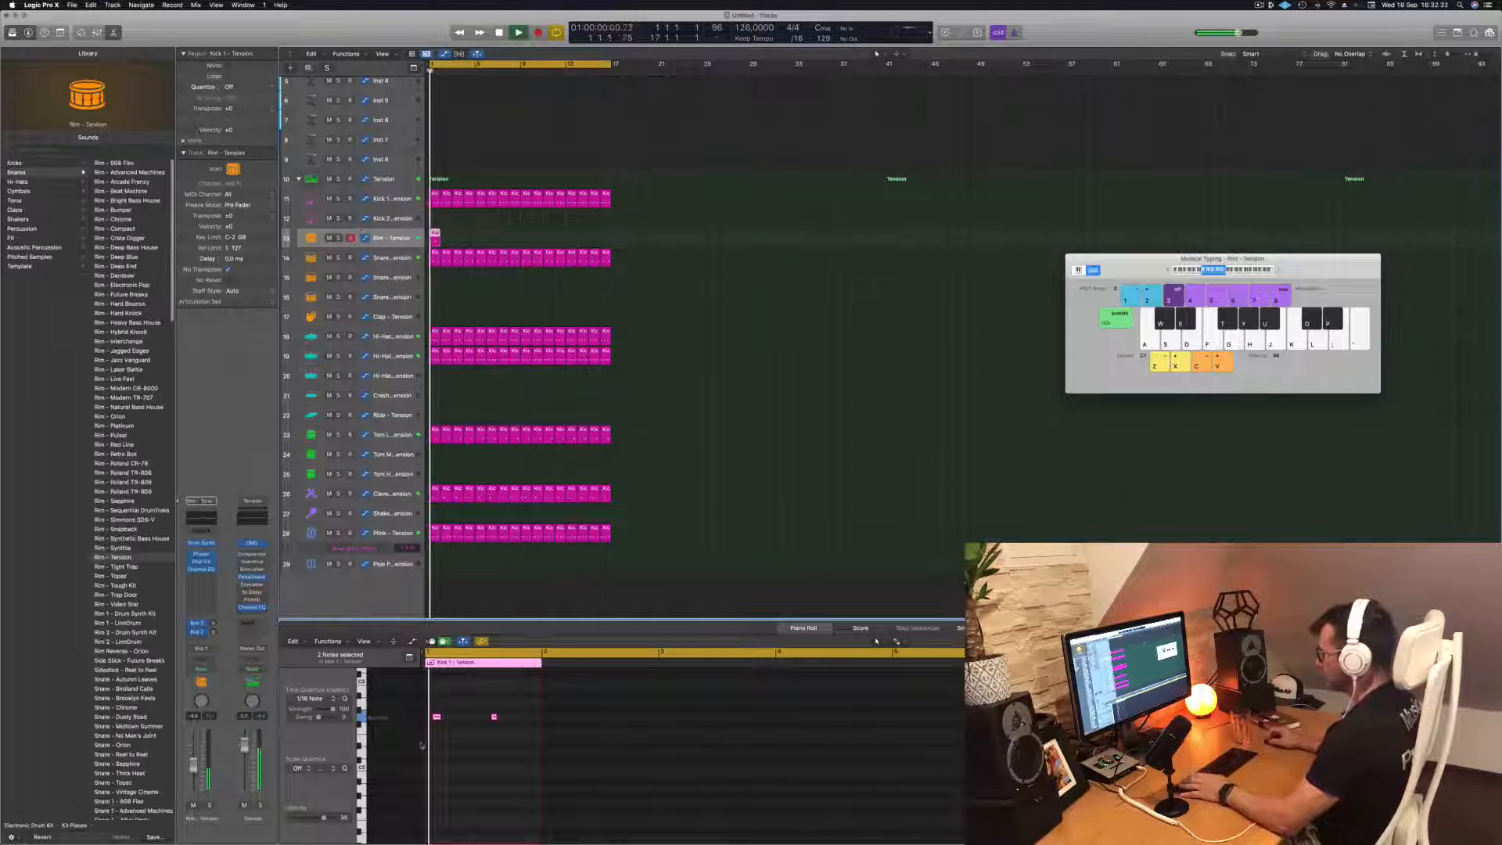
drag(477, 692, 513, 729)
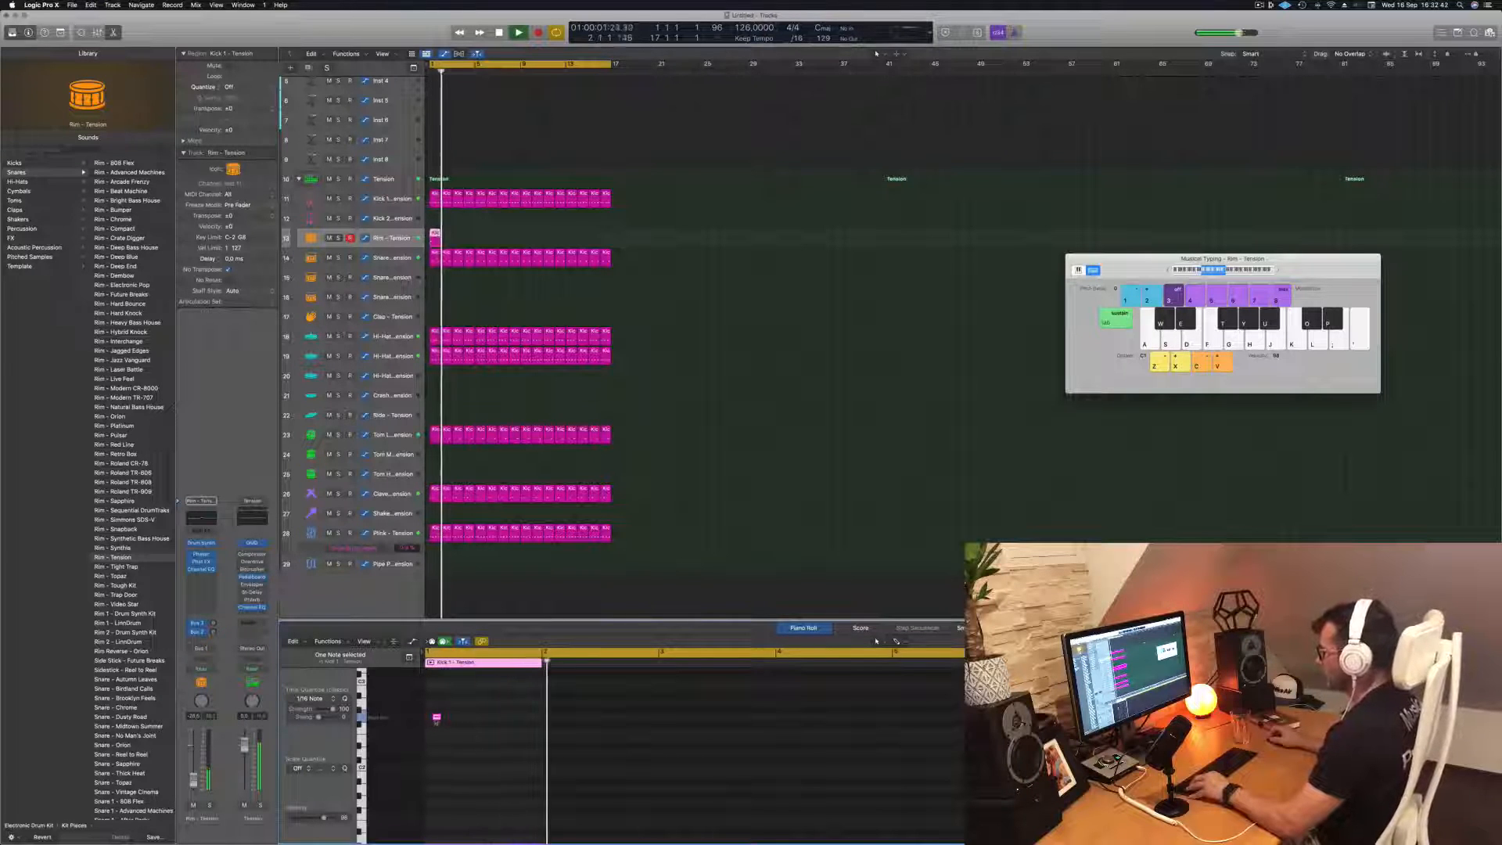
drag(436, 718, 481, 717)
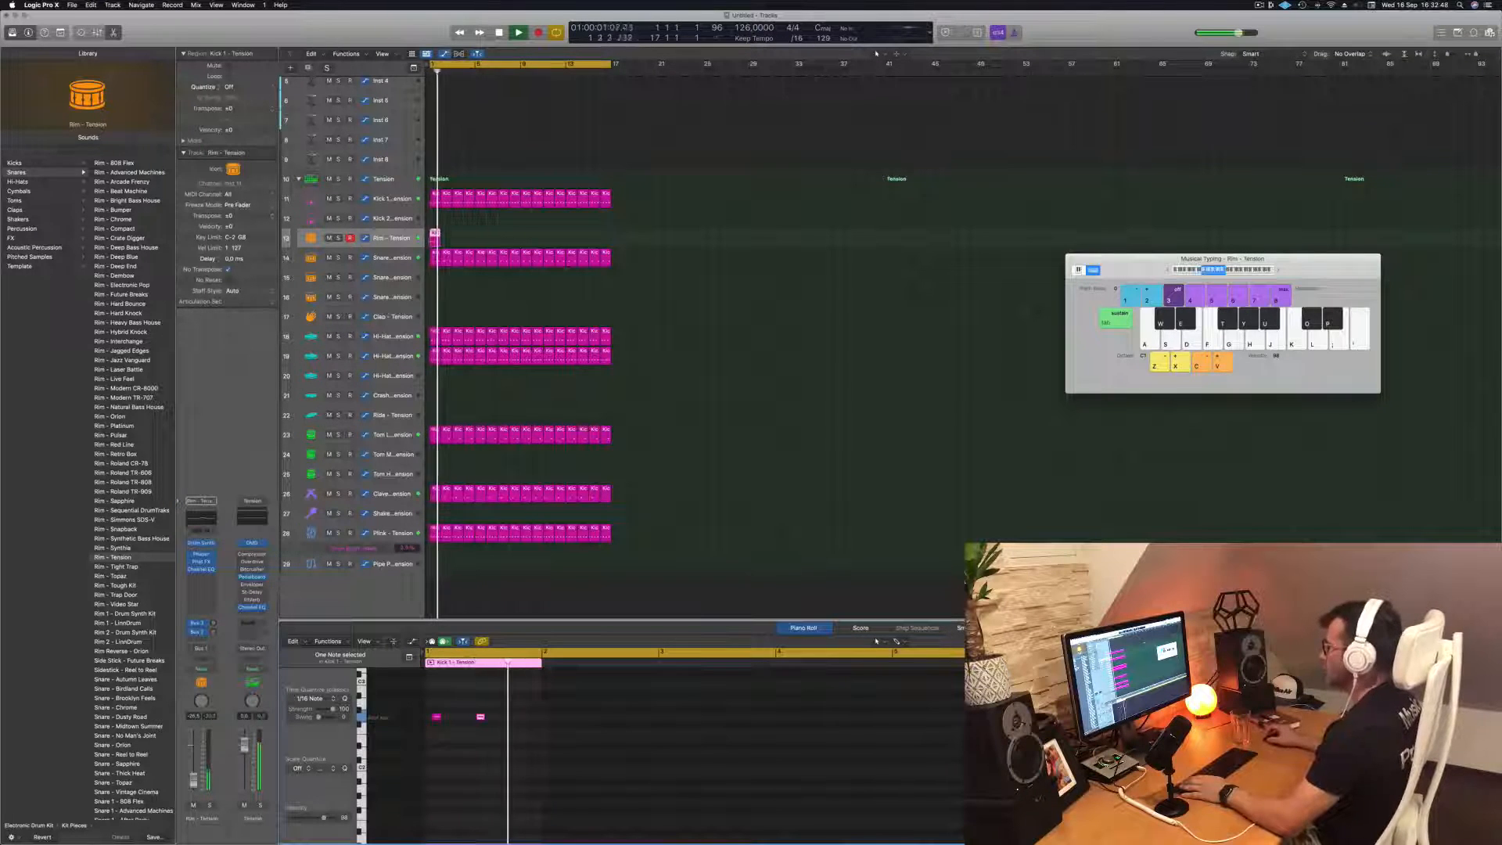
Copy the one-bar Rim region repeatedly until it fills all 16 bars
drag(435, 234, 447, 237)
shift+click(435, 236)
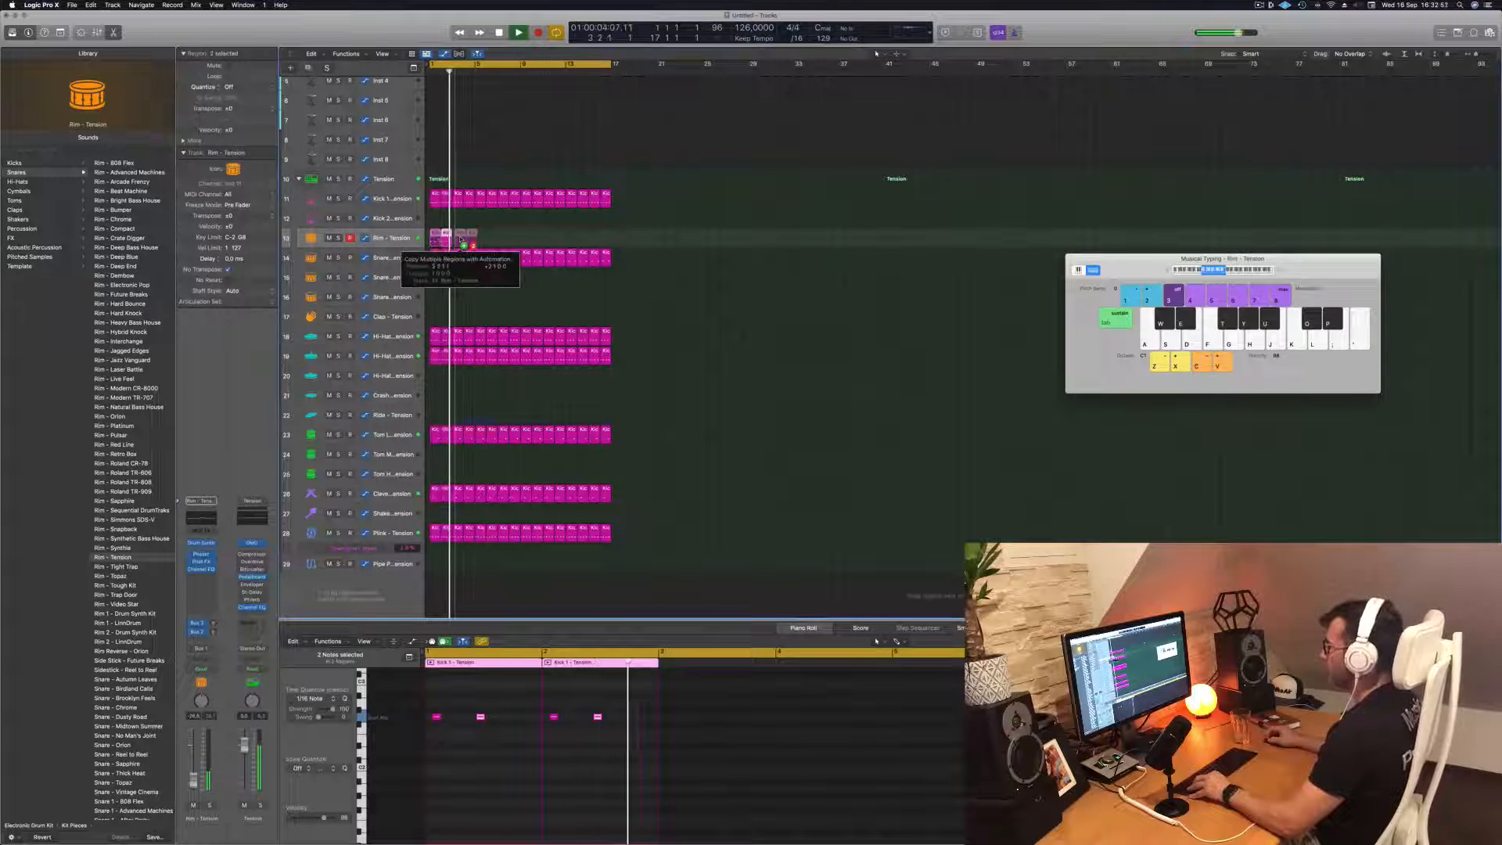
key(super+r)
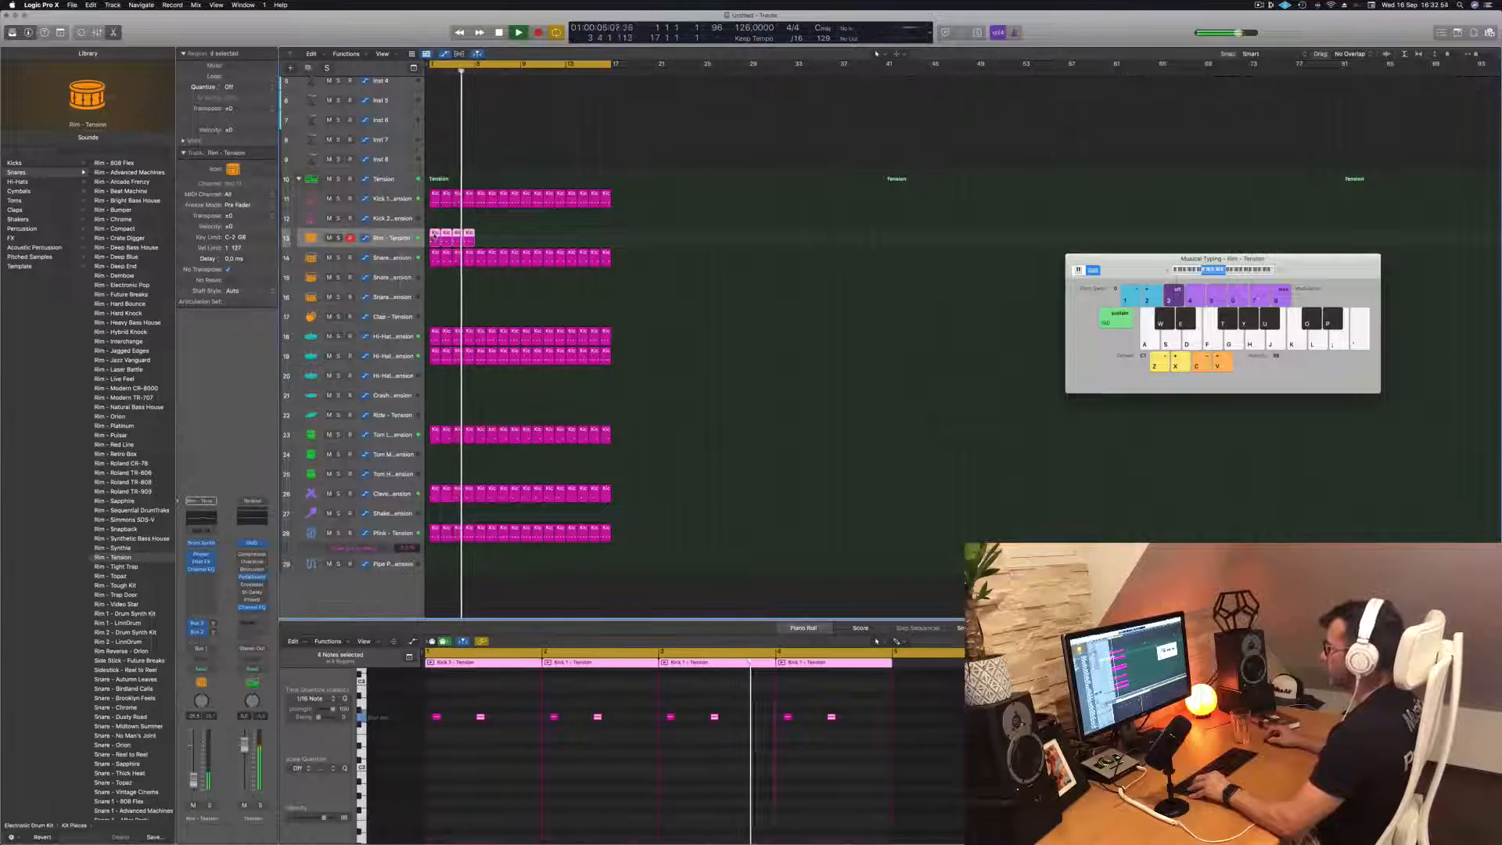
drag(433, 240, 482, 241)
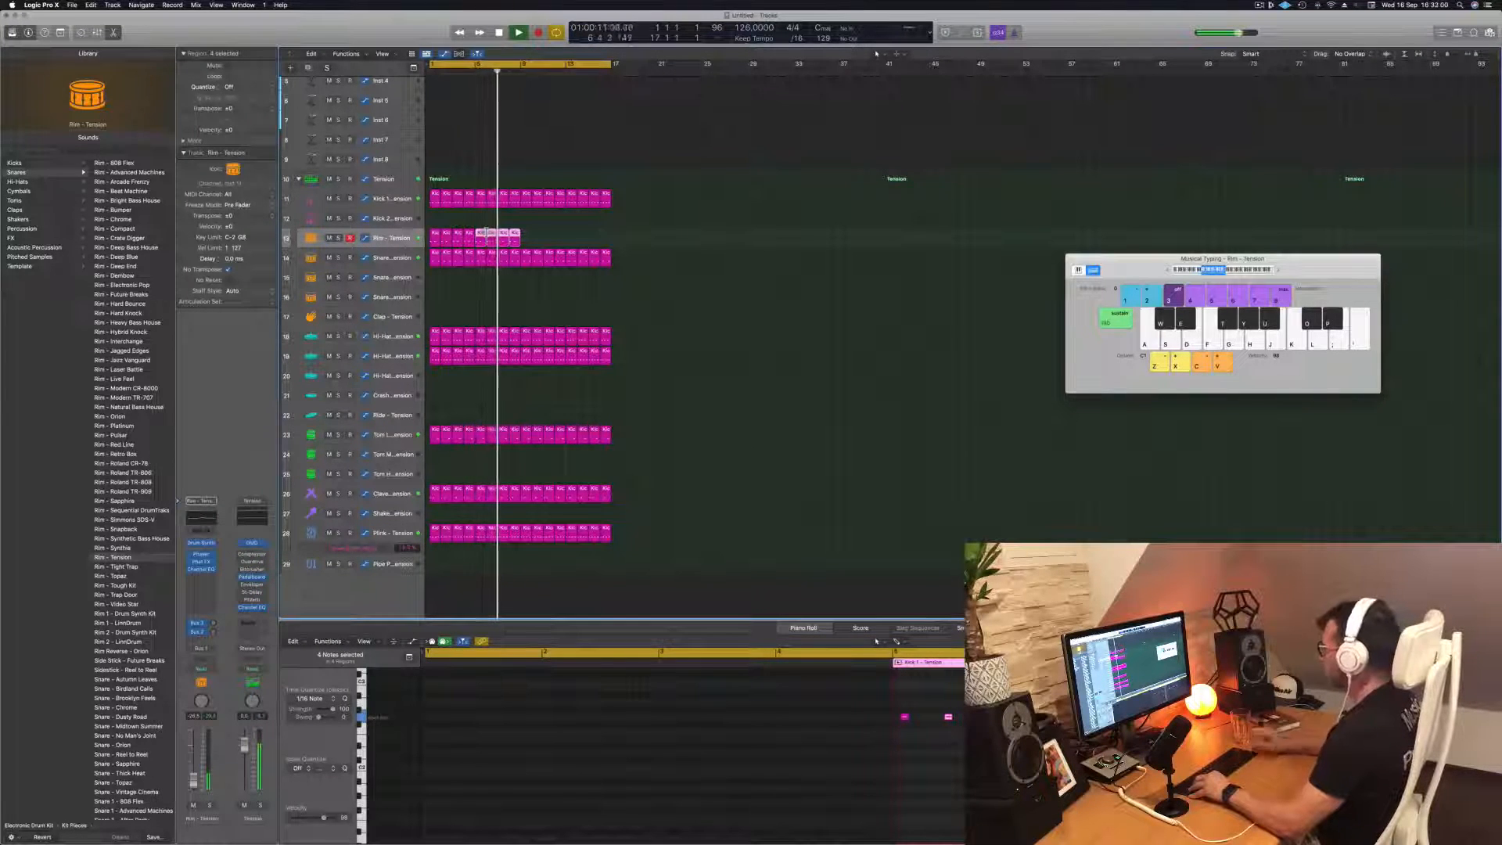
mouse_move(542, 238)
mouse_down()
mouse_move(438, 238)
mouse_move(529, 242)
mouse_up()
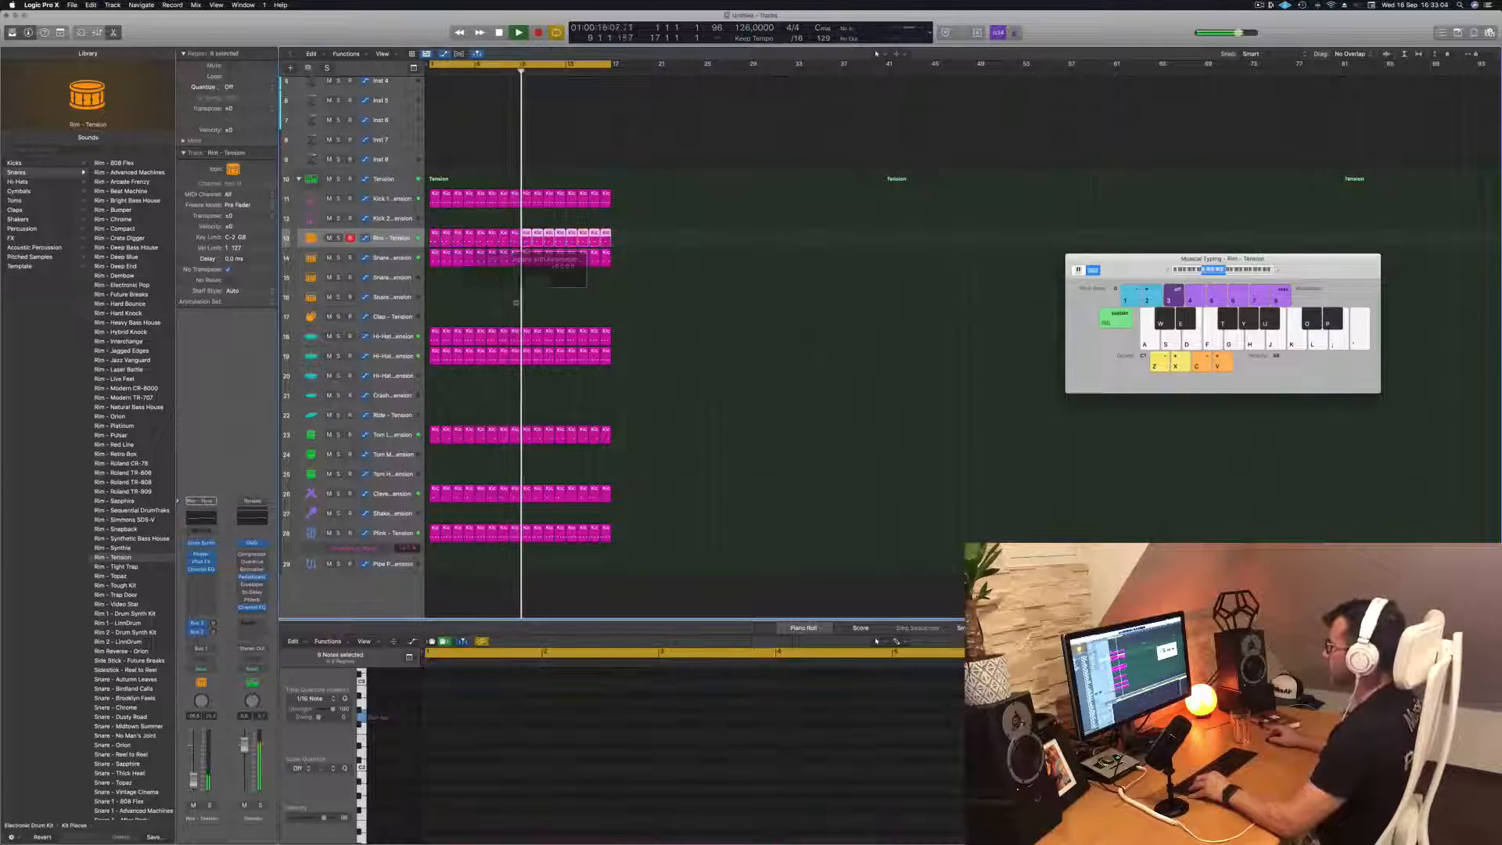
click(481, 306)
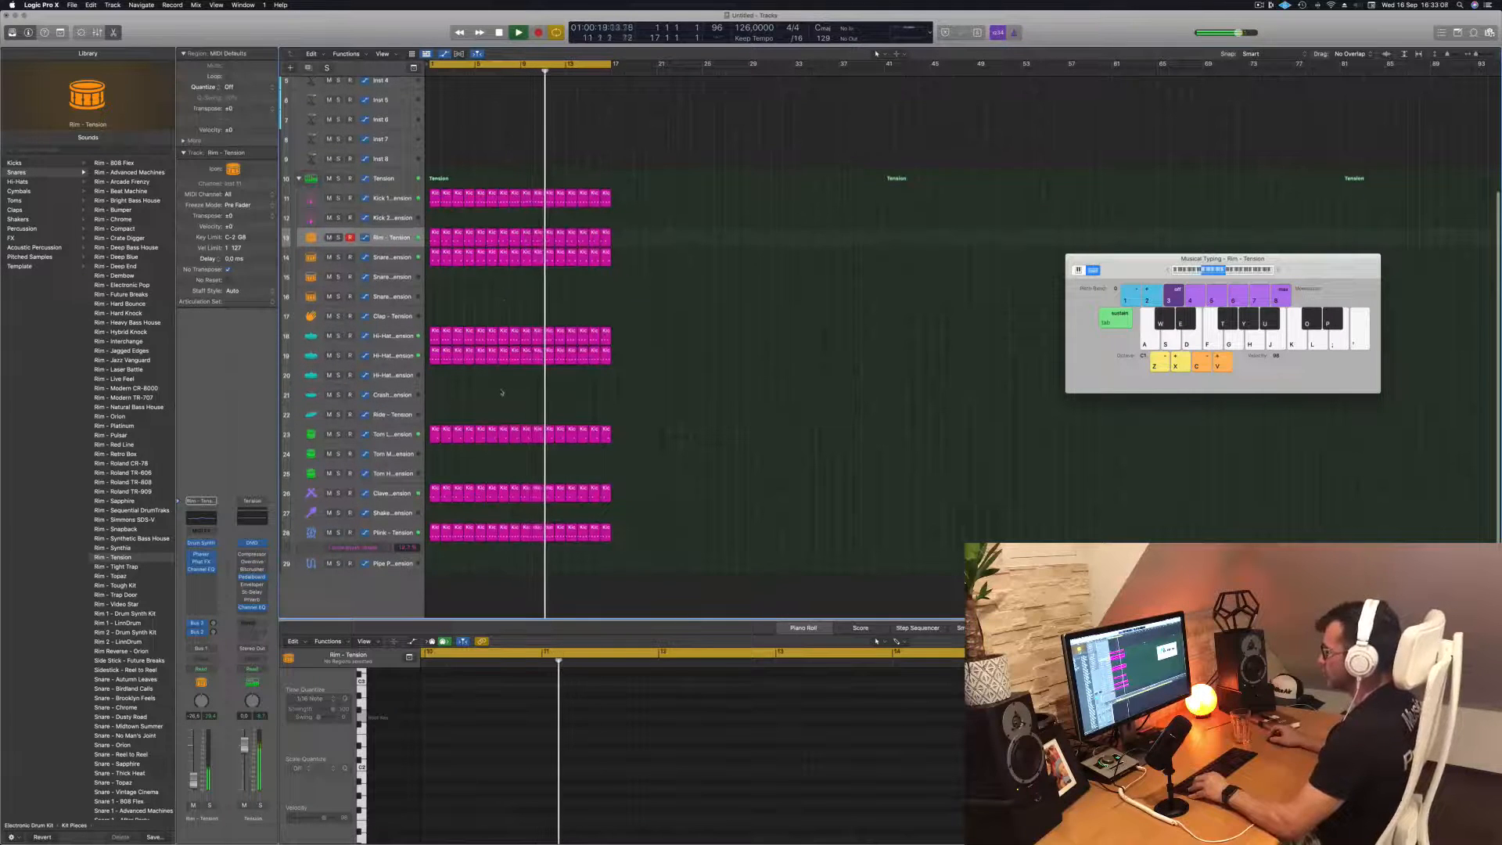
Copy the lower hi-hat track's bar 1 region to the Ride - Tension track and delete the second note of each pair
click(435, 353)
drag(434, 358, 435, 414)
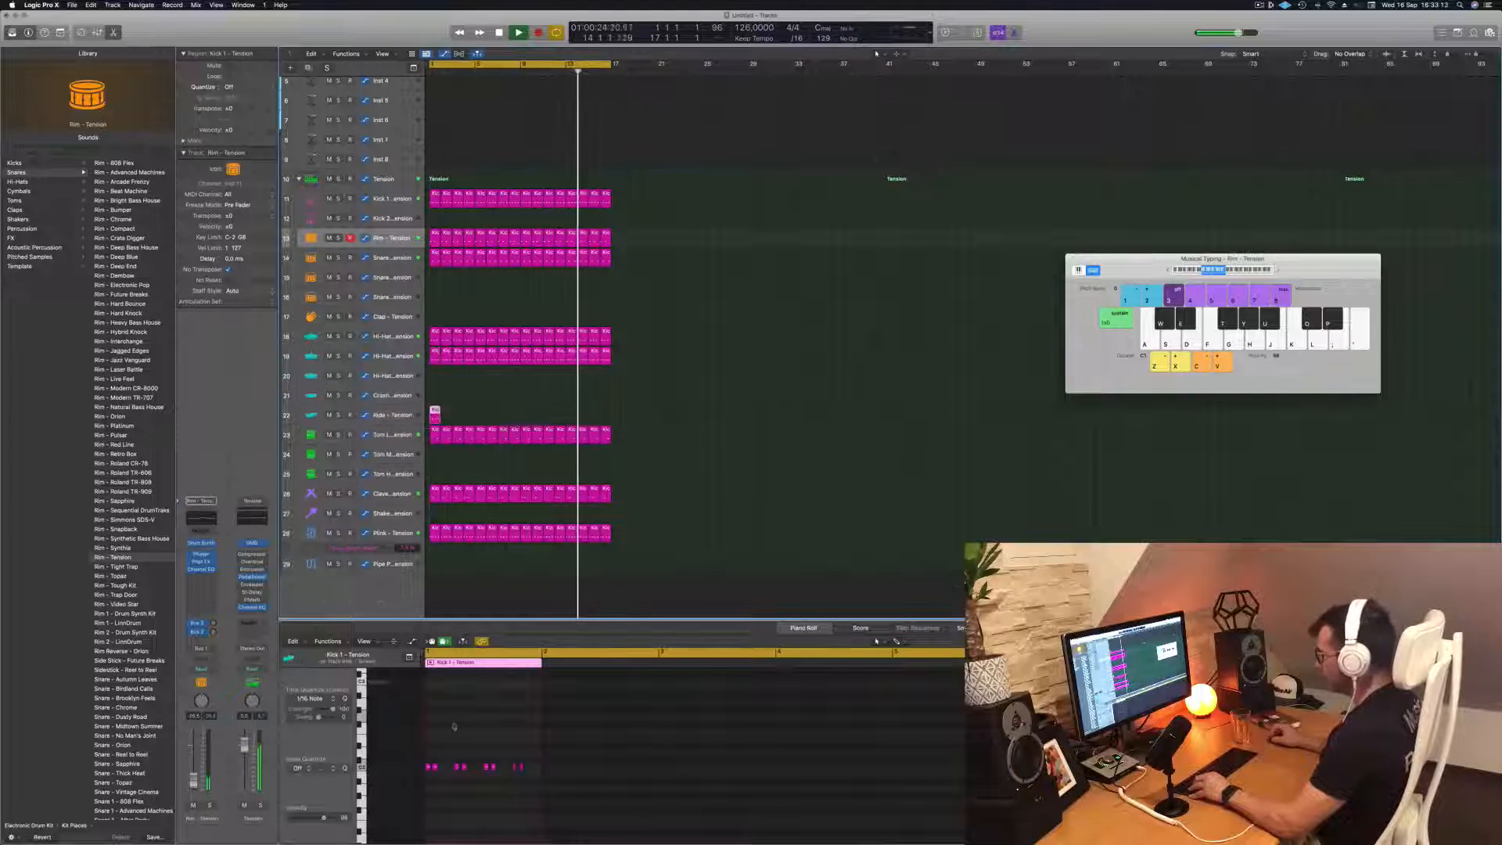
click(436, 766)
key(Delete)
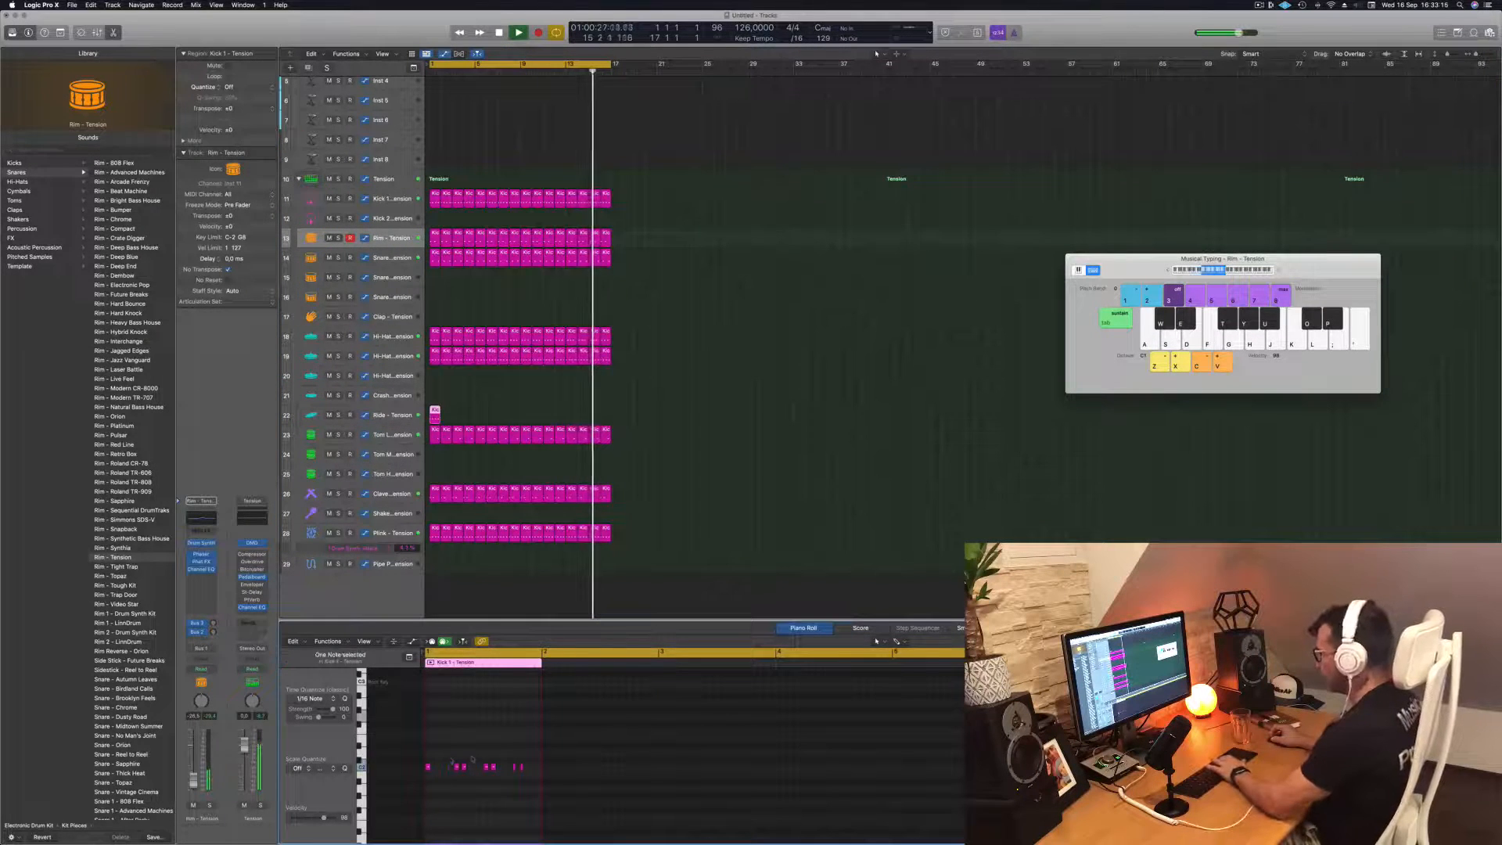
click(465, 766)
key(Delete)
click(494, 766)
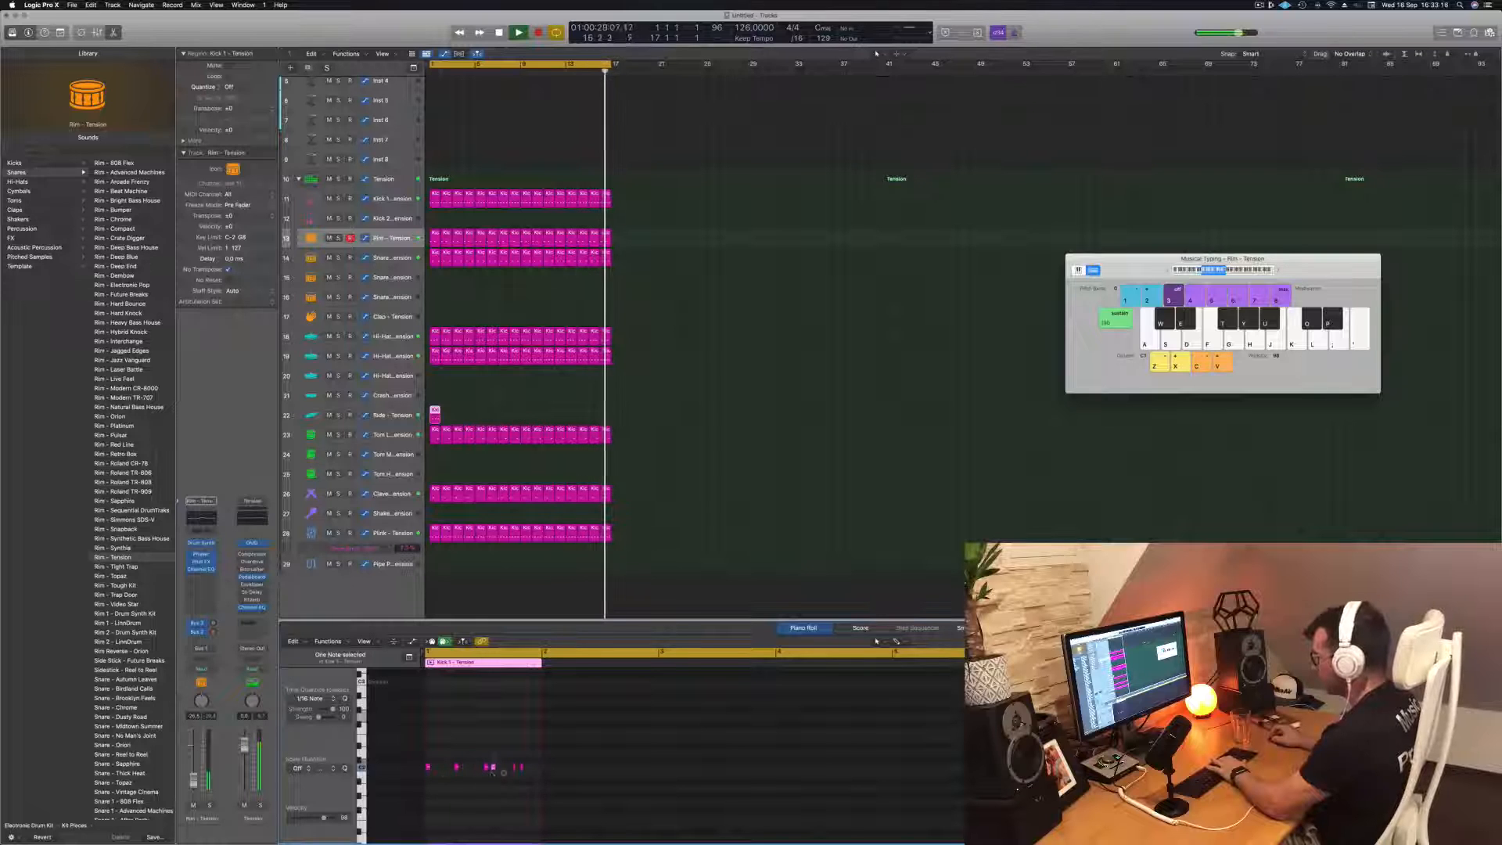
key(Delete)
click(523, 767)
key(Delete)
Raise the pitch of the Ride region's four remaining notes and audition the Ride track from the start
drag(531, 756, 416, 784)
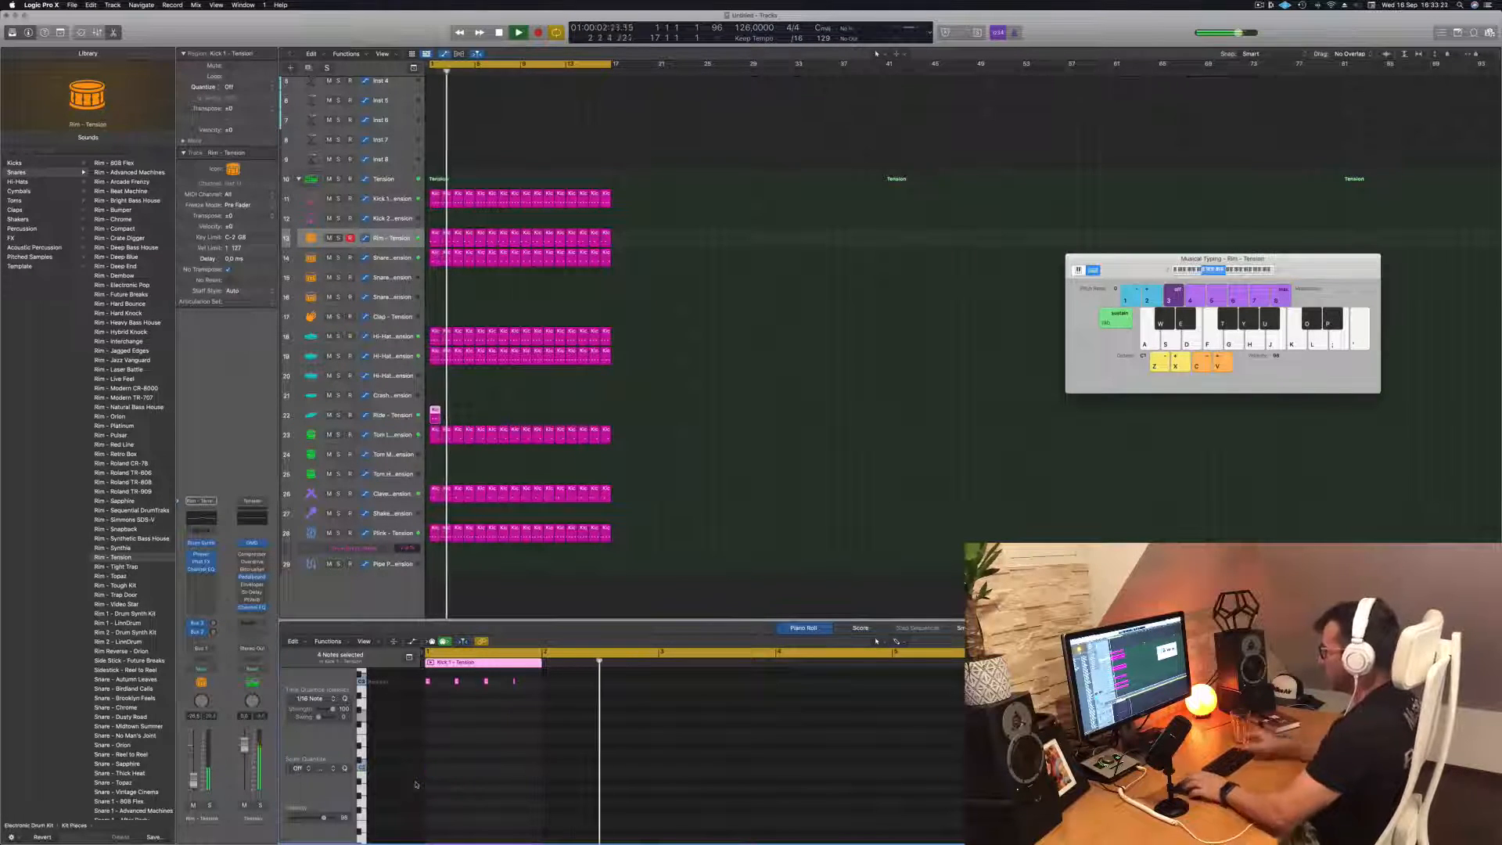
key(space)
key(space)
click(397, 414)
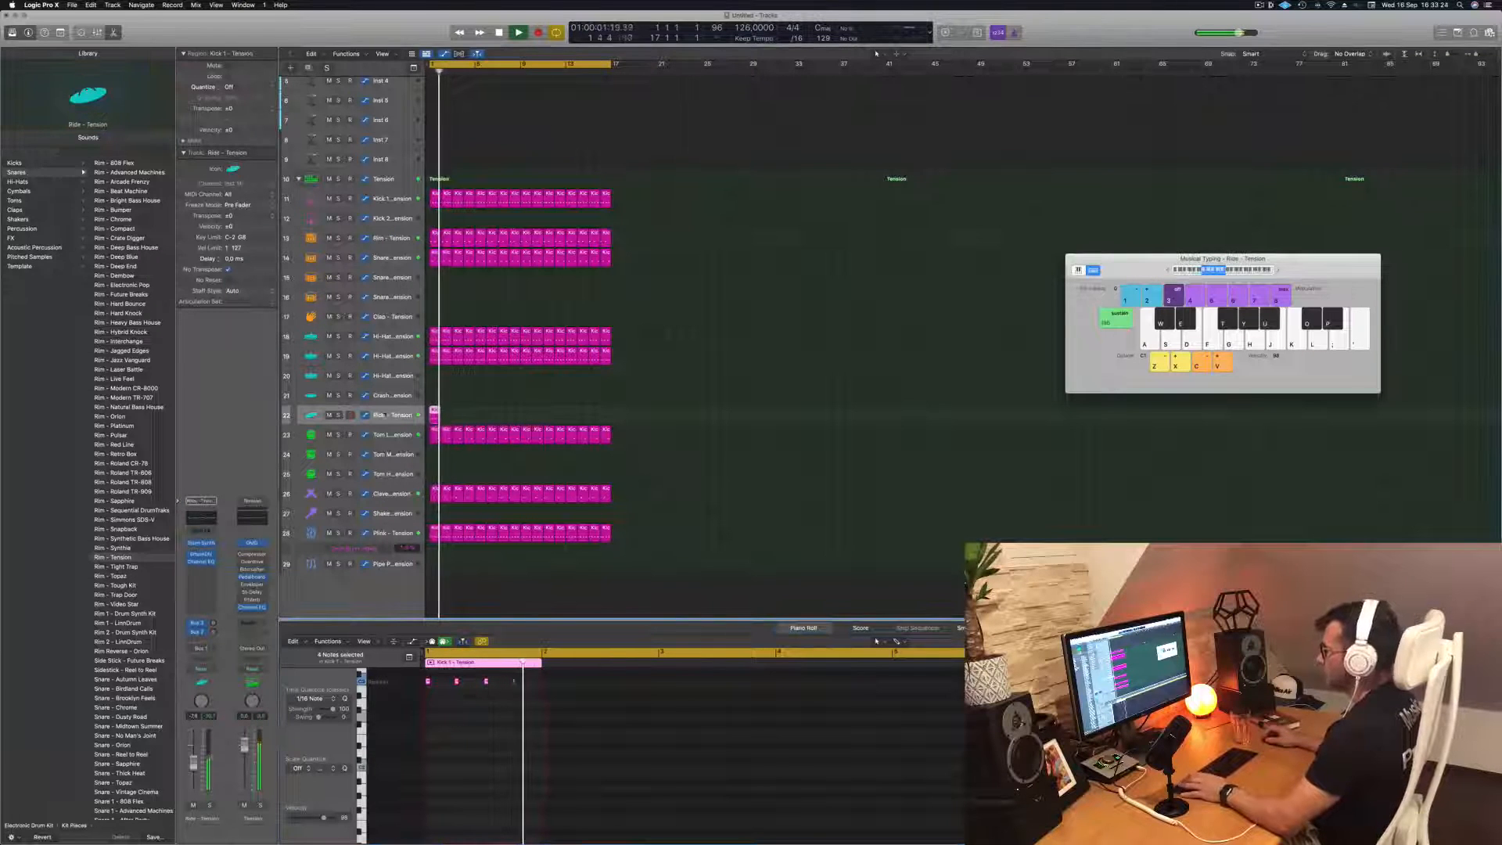
key(space)
key(space)
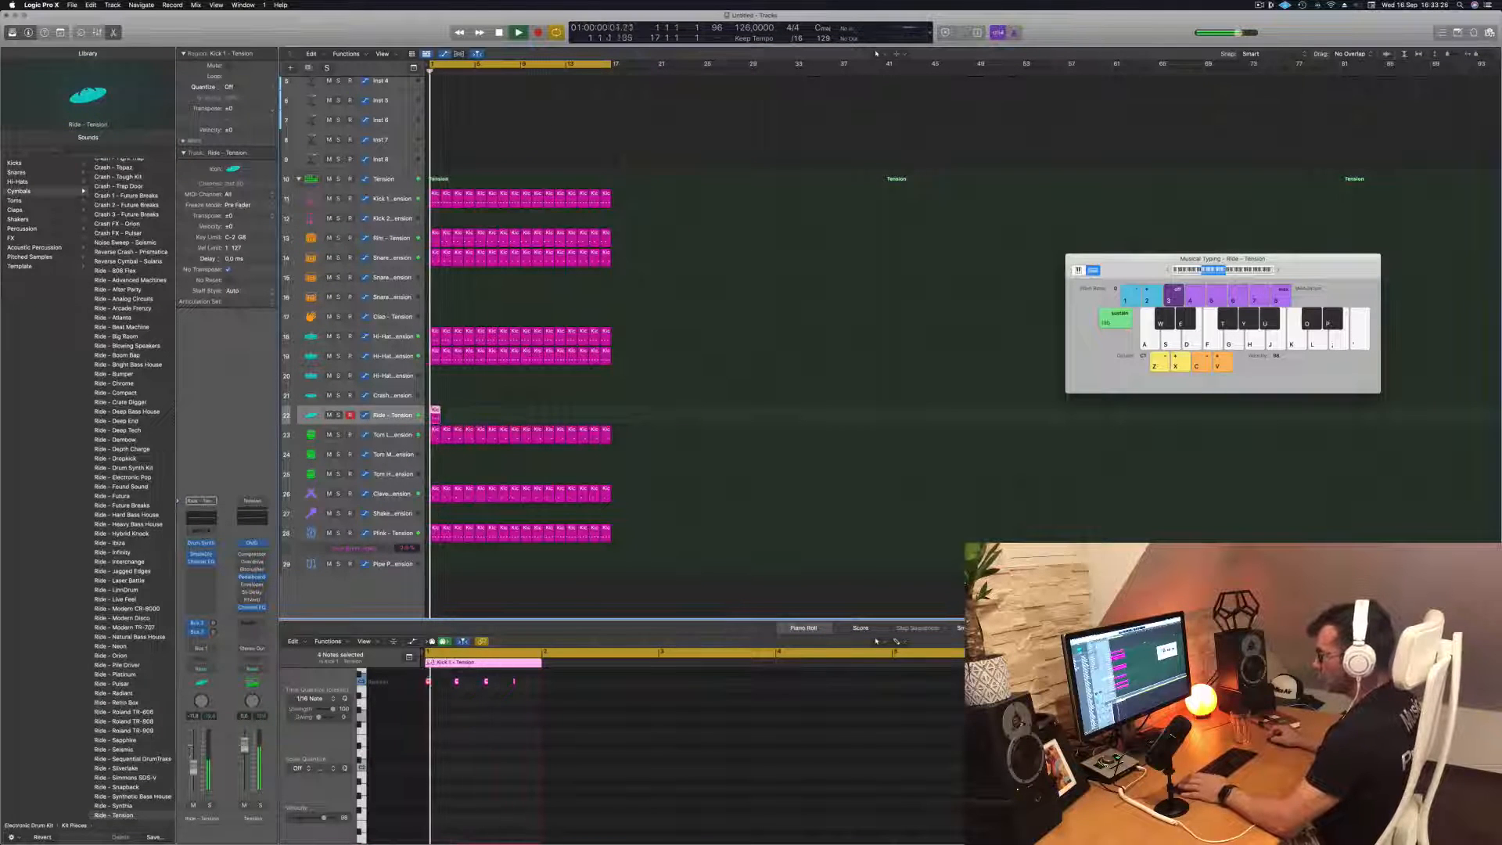
key(space)
key(space)
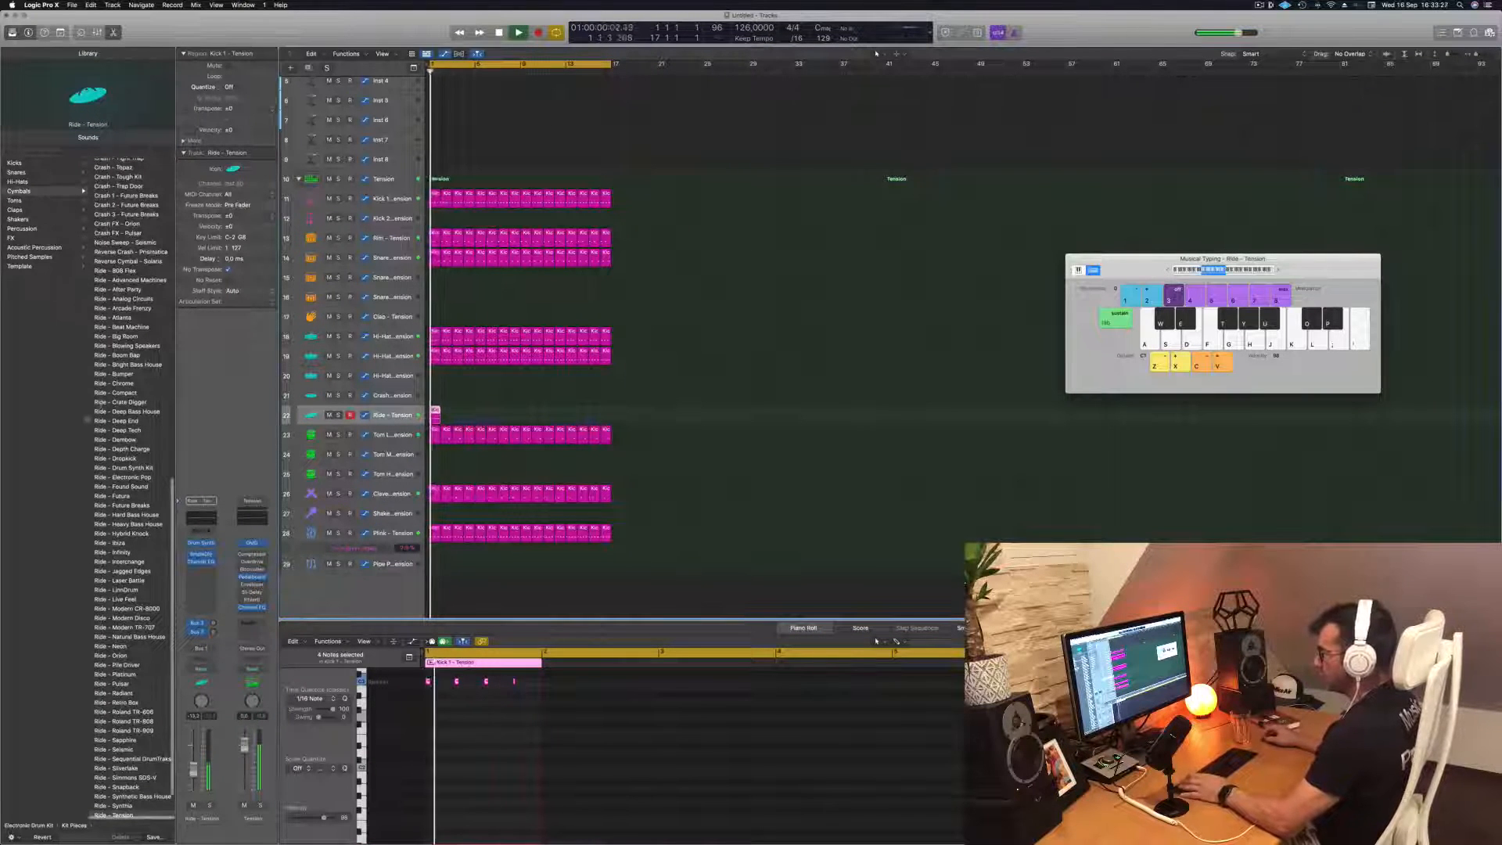
Load the Ride - Advanced Machines sound on the Ride track and copy its region across all 16 bars
click(114, 280)
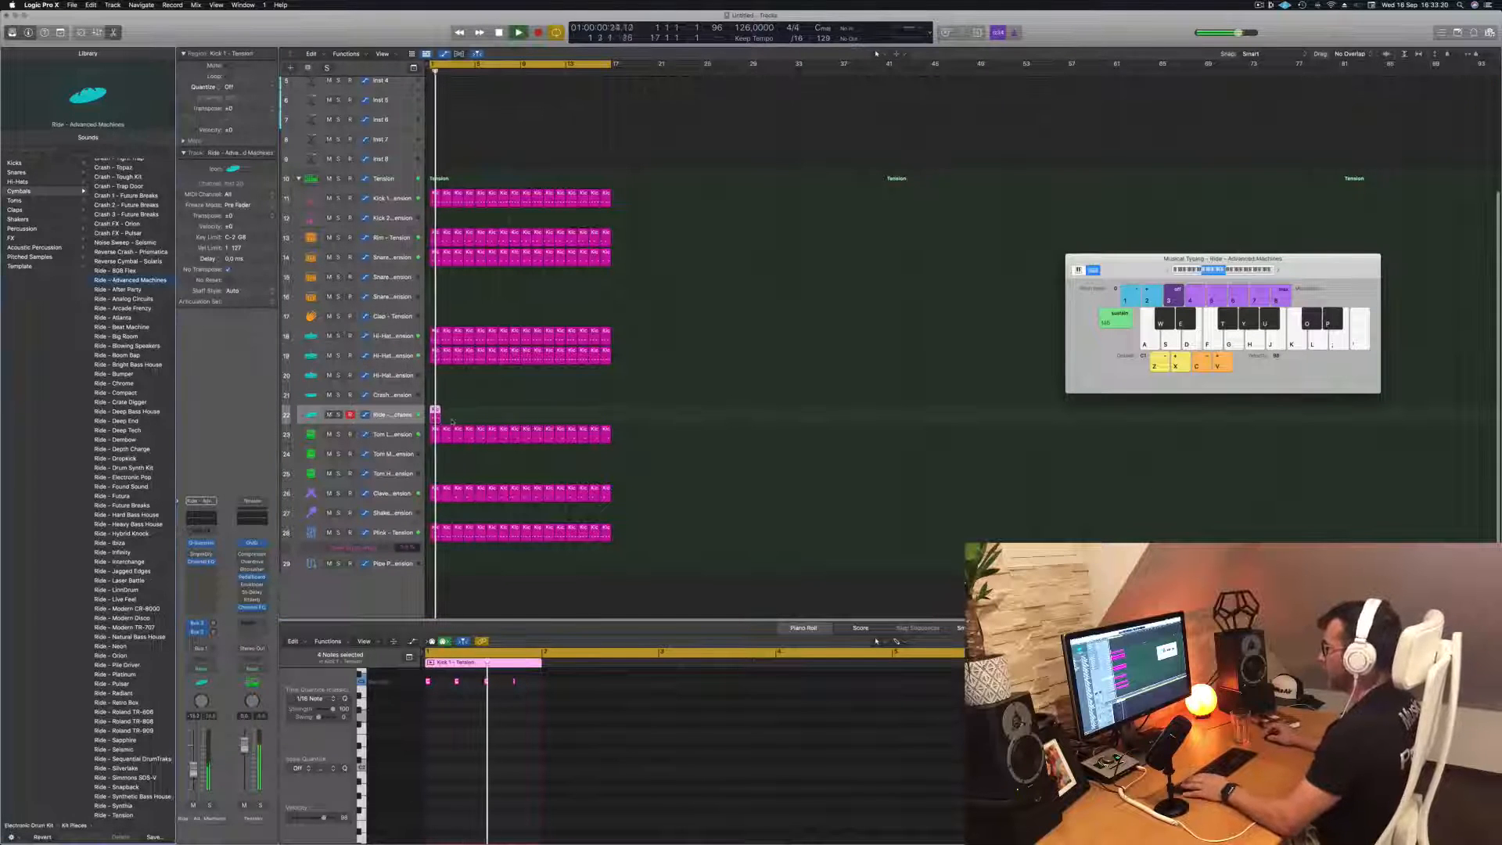
drag(435, 413, 452, 415)
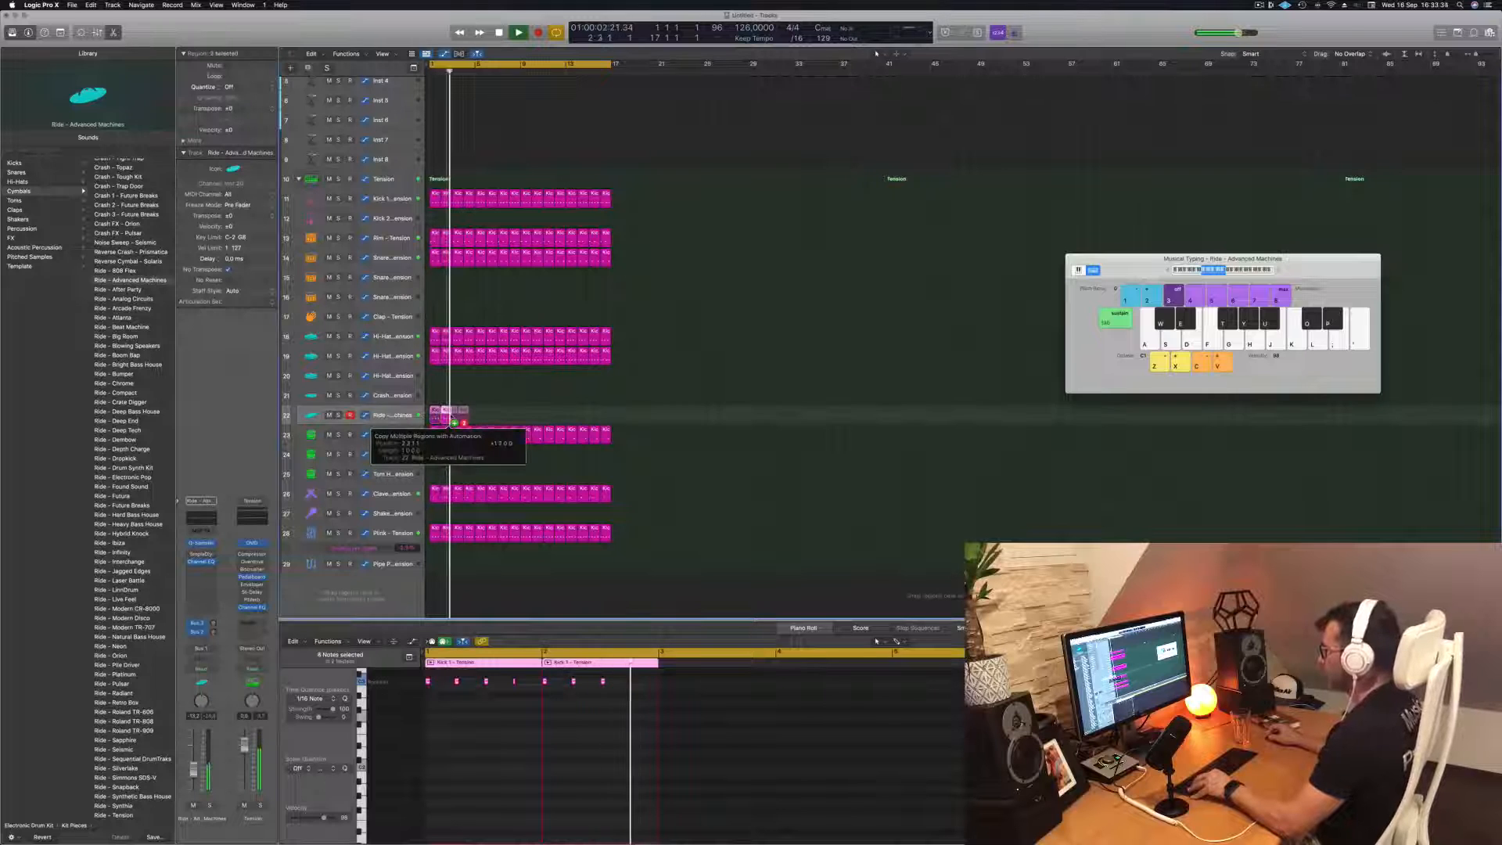
drag(456, 413, 534, 420)
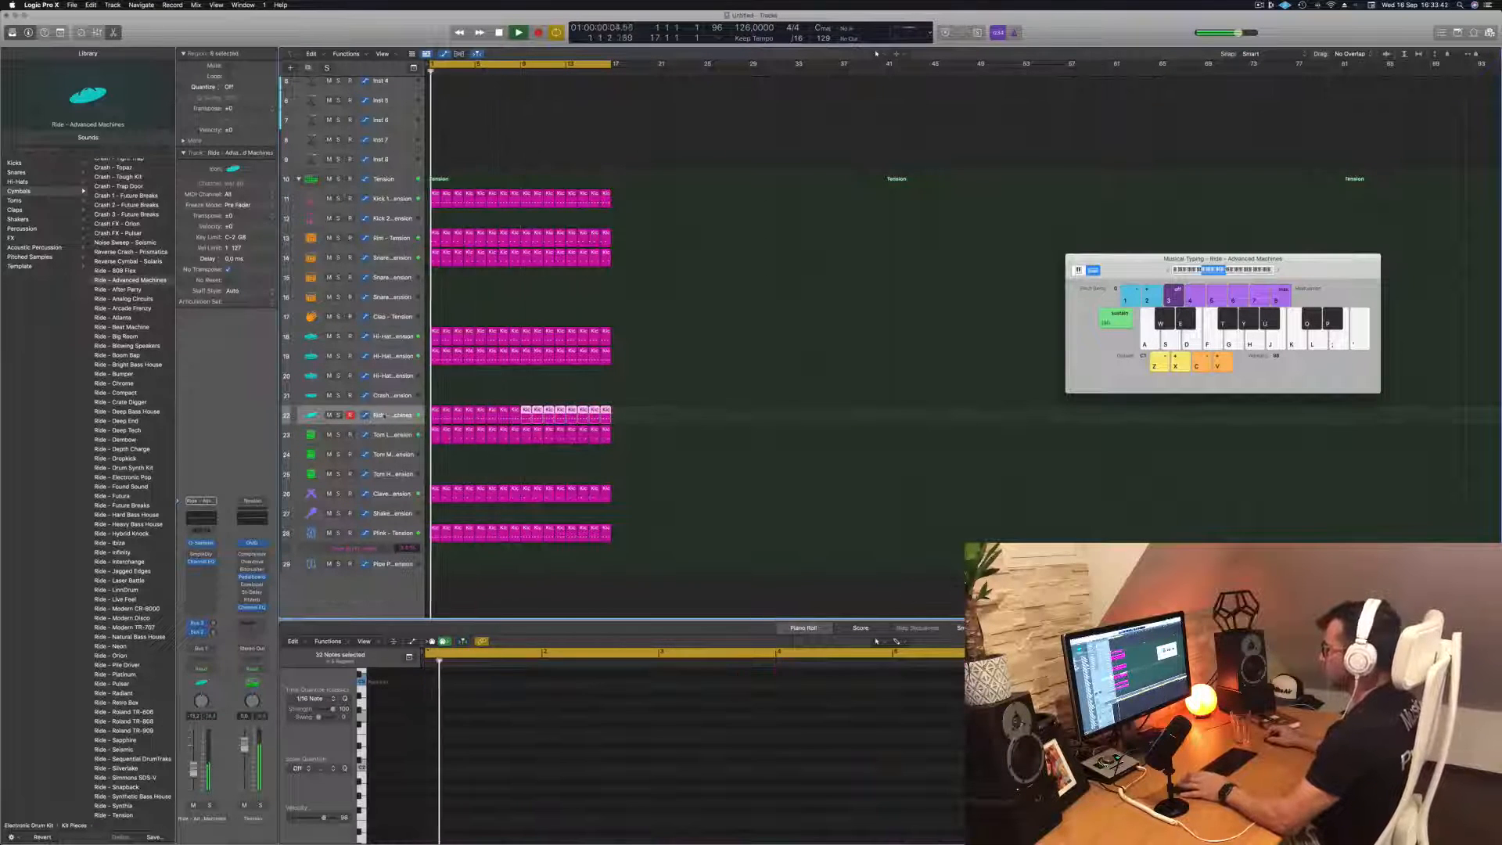
Change the Ride track's sound to Ride - Atlanta and raise its Channel EQ low cut with a steeper slope
key(super+a)
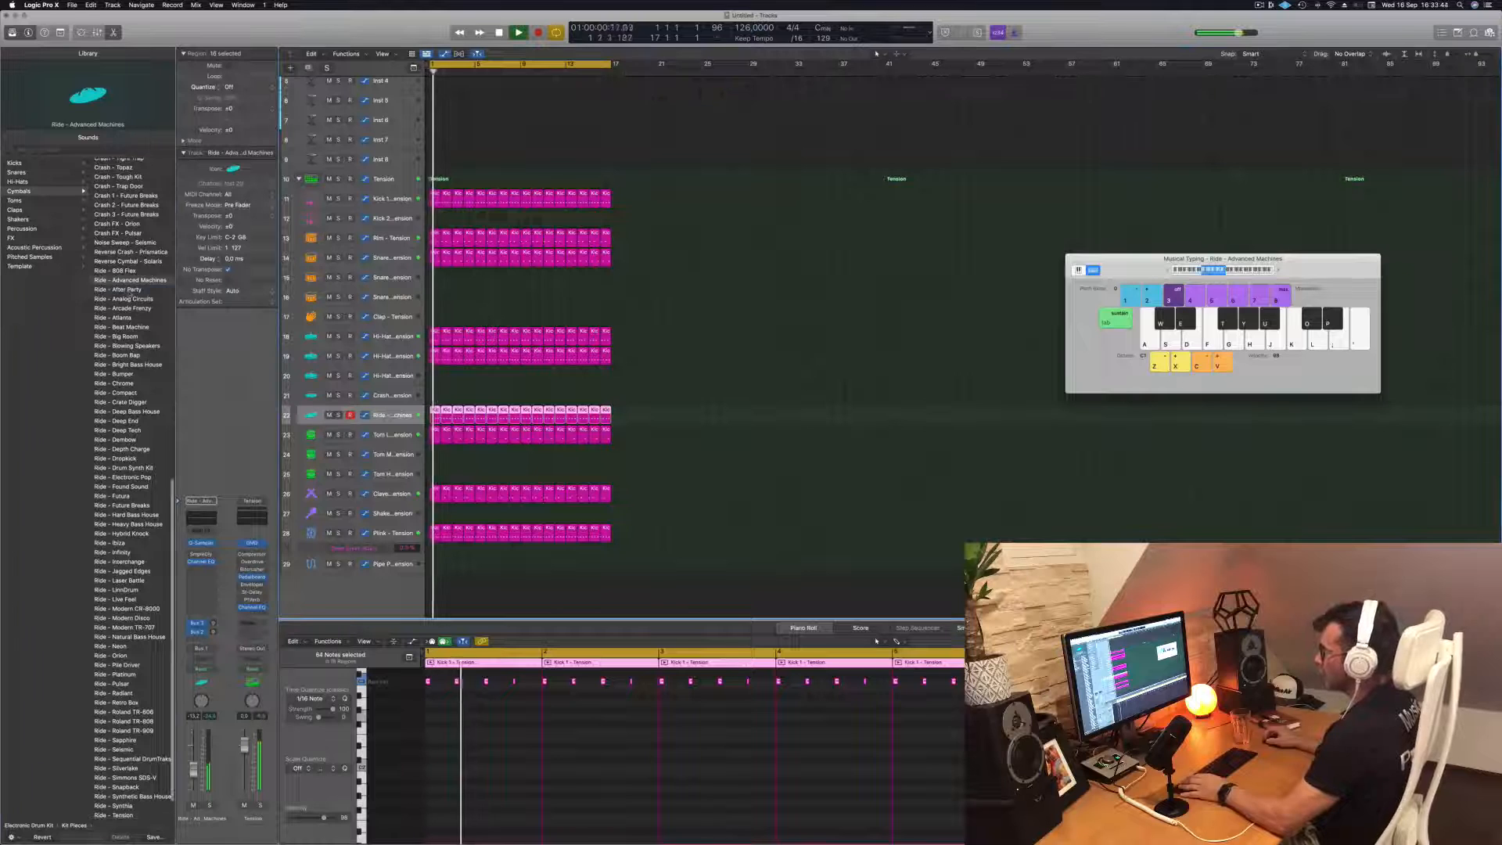
click(128, 289)
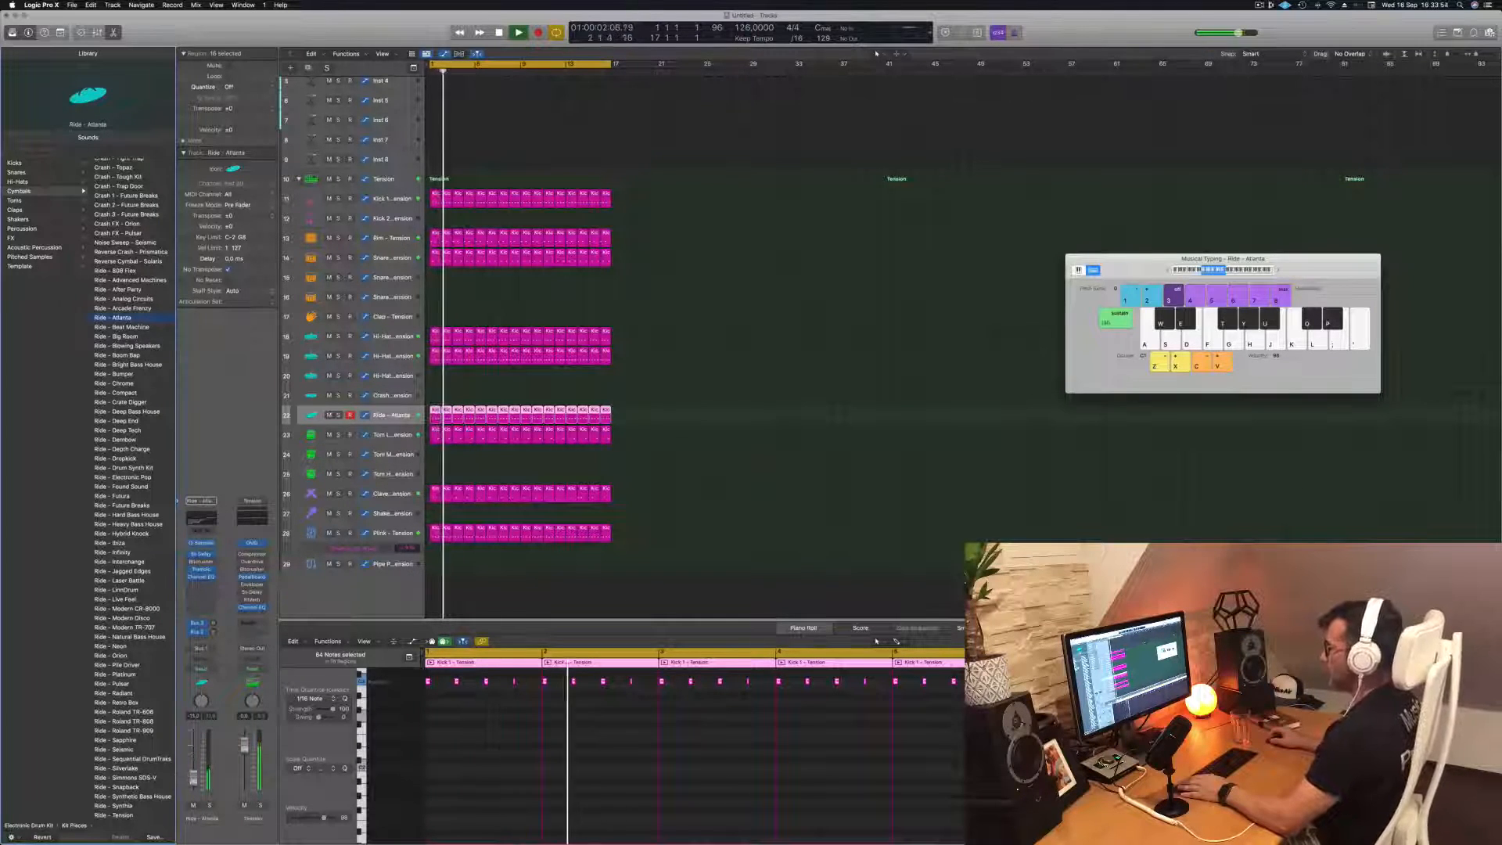
click(201, 520)
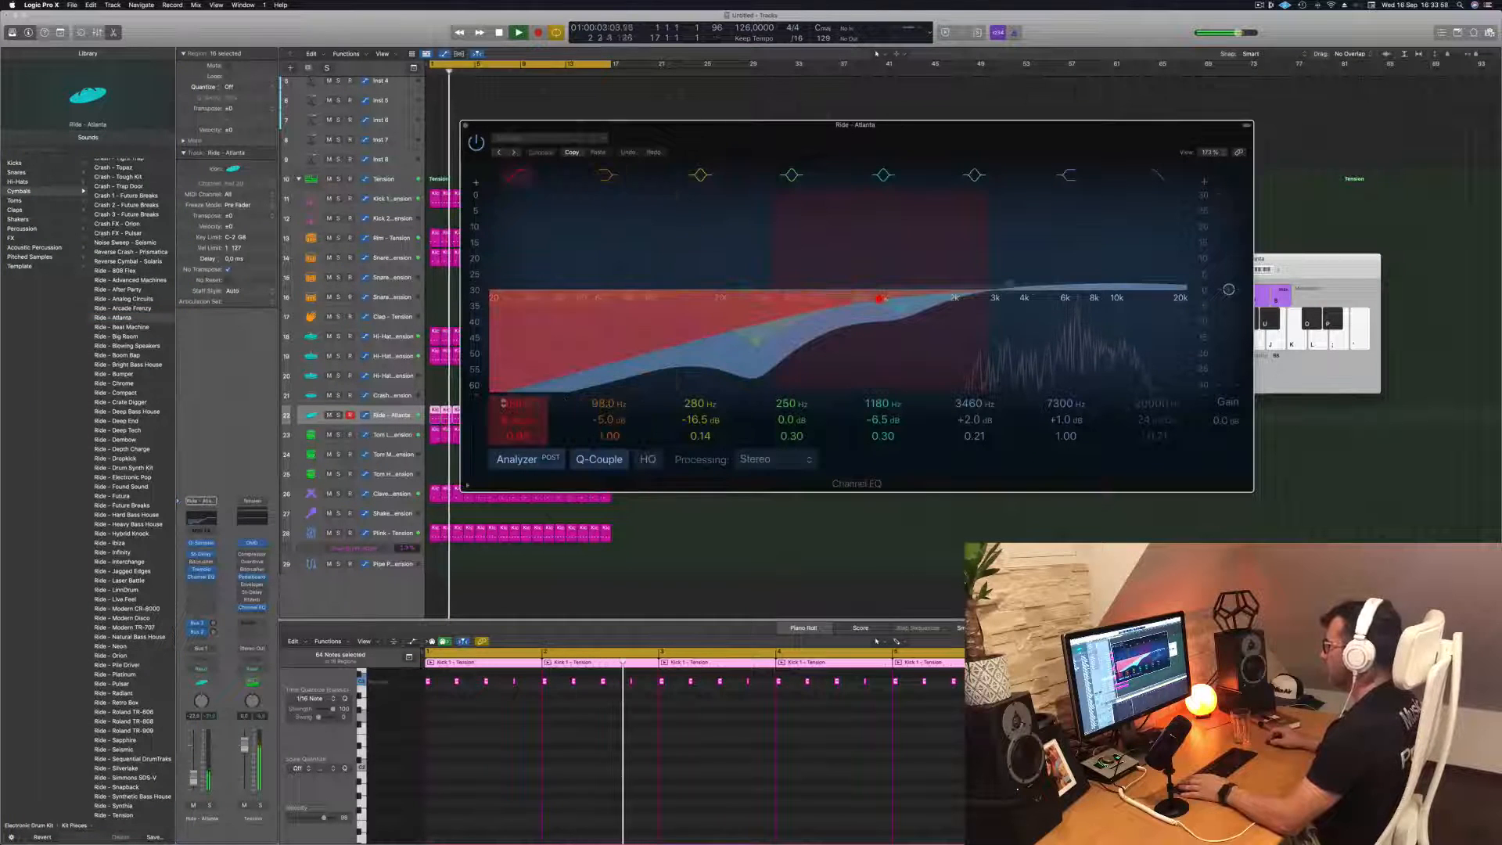
drag(517, 404, 517, 366)
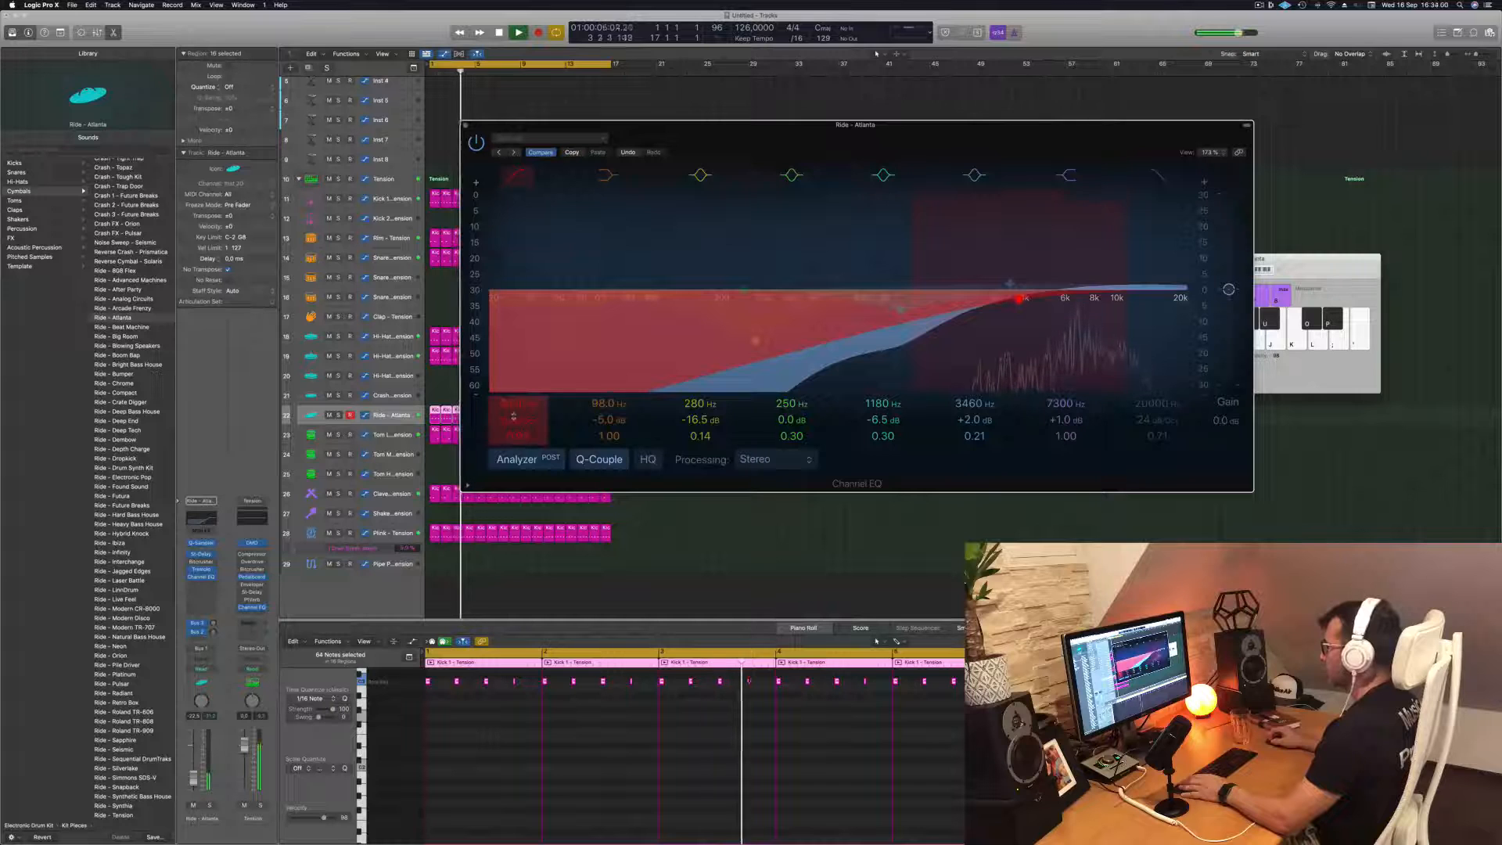
drag(513, 421, 517, 414)
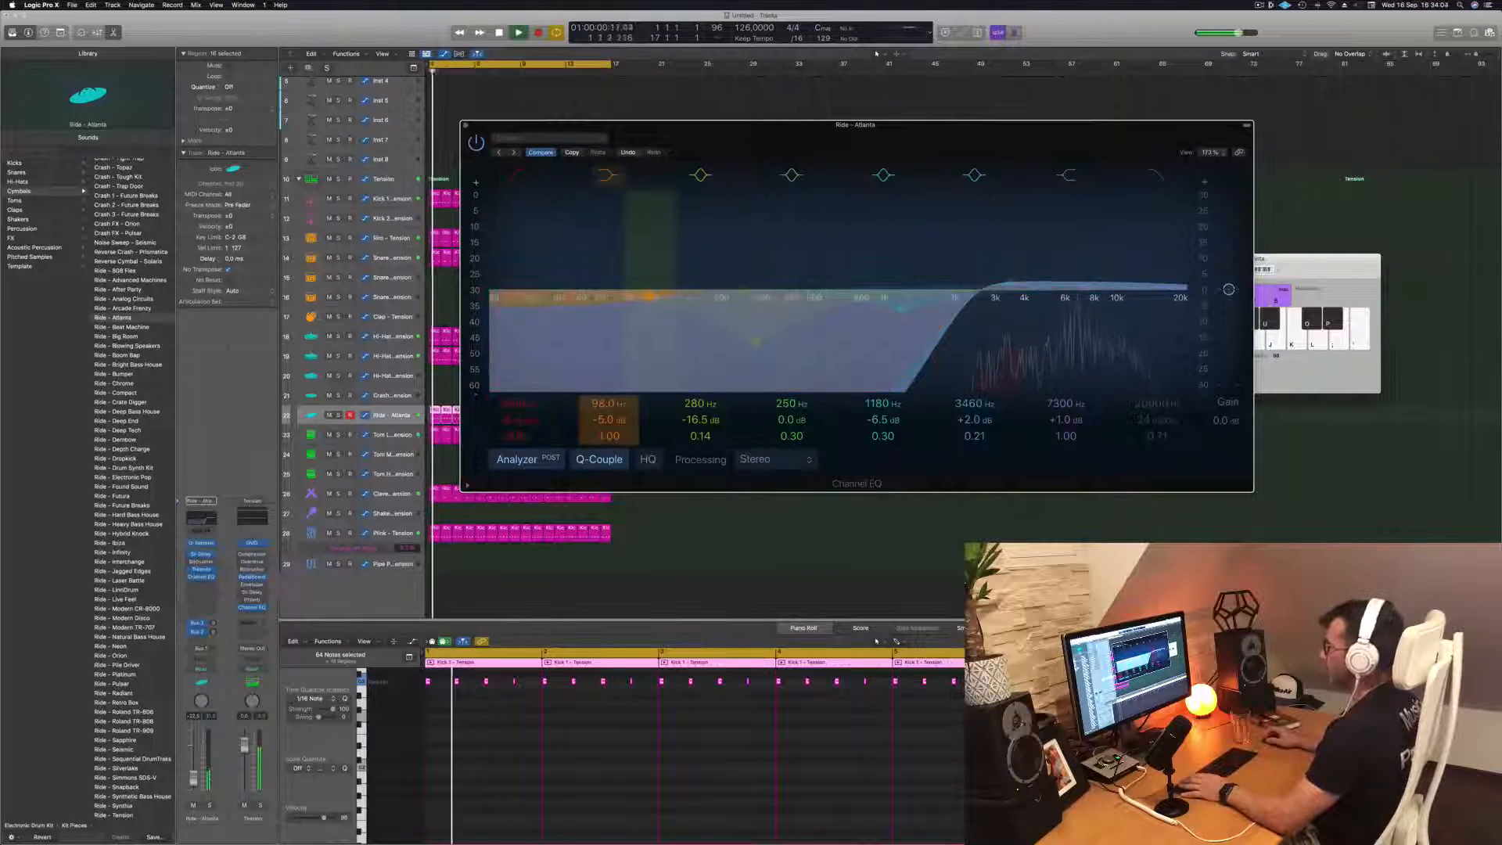
click(467, 126)
key(Return)
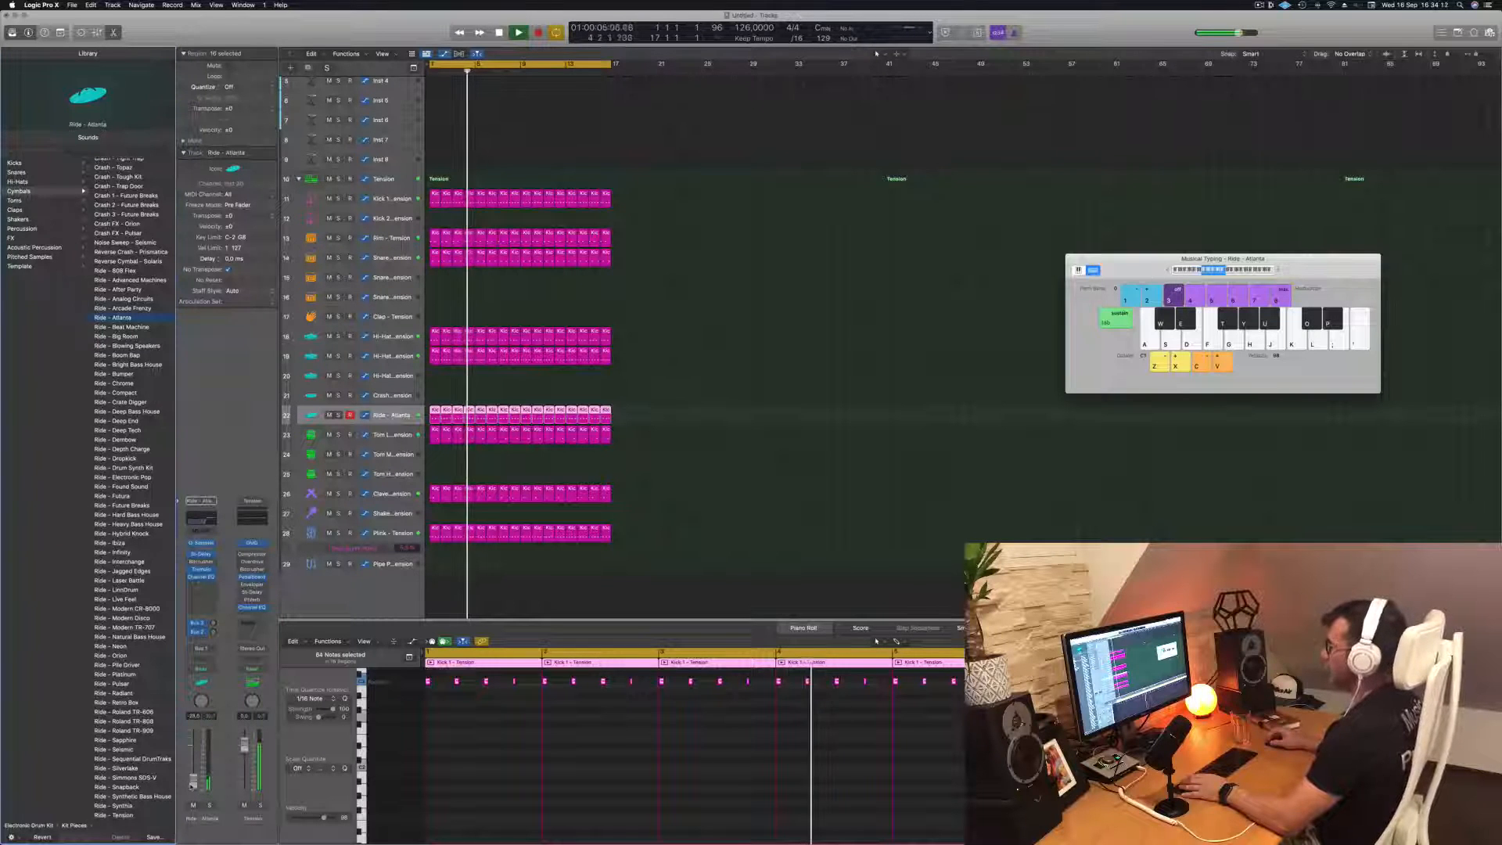
Copy the Ride track's bar 1 region to the Tom Mid - Tension track and shift its four notes later onto the off-beats
click(774, 469)
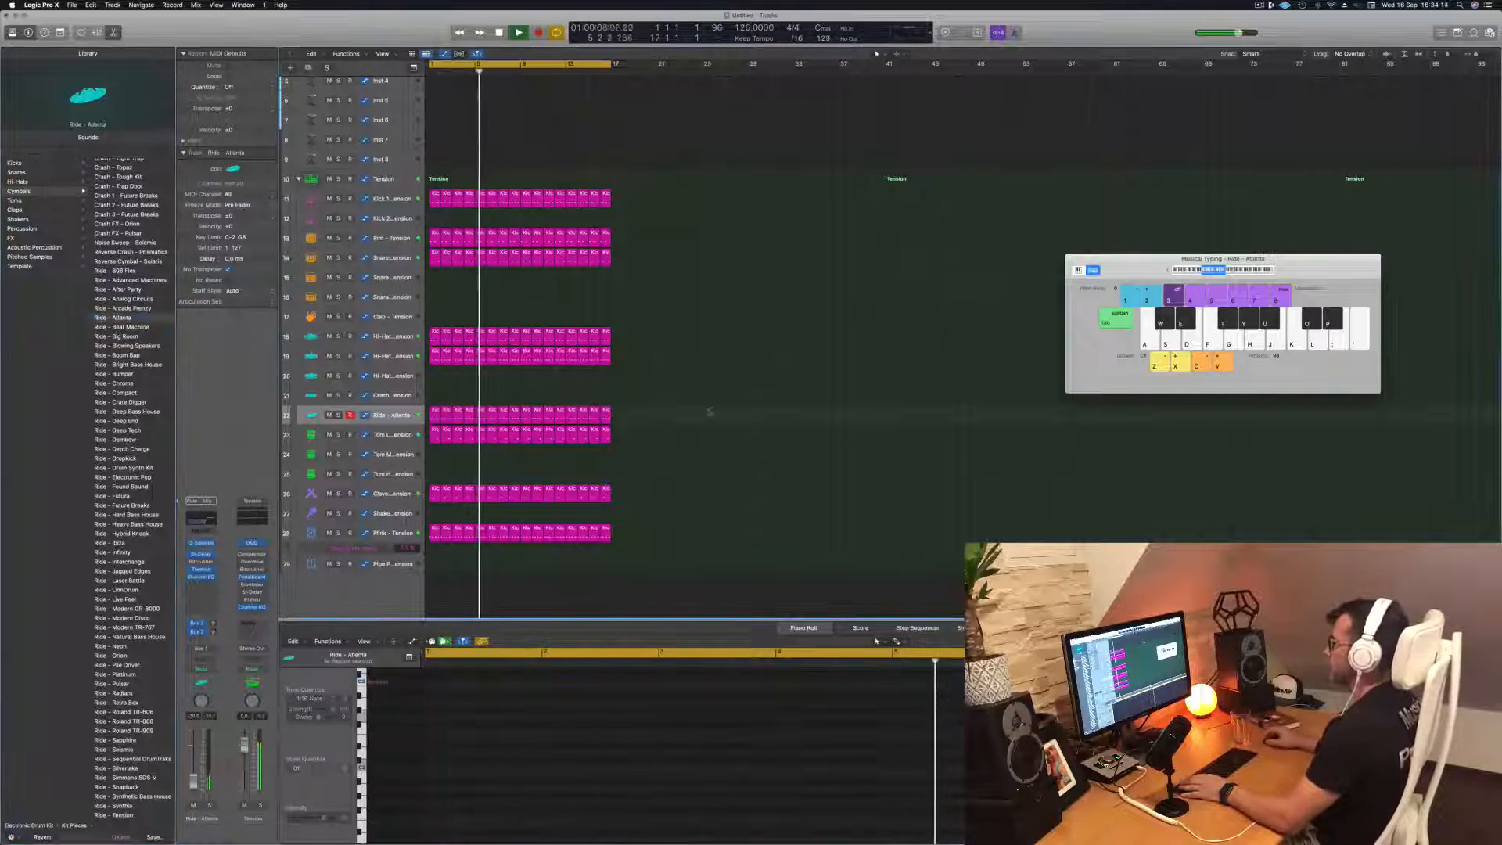
scroll(701, 363, up, 4)
scroll(700, 360, up, 3)
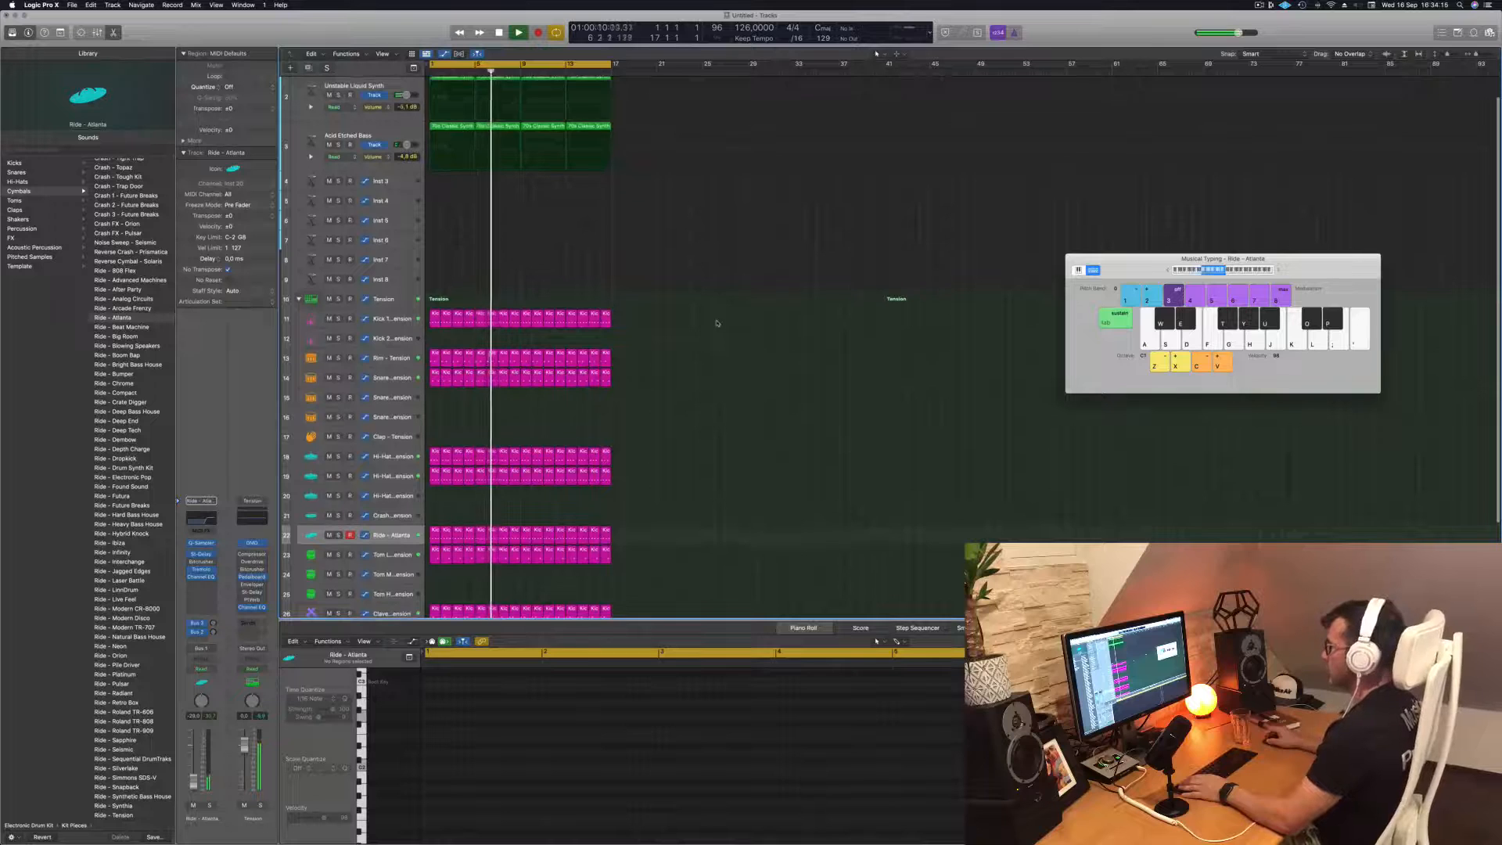
scroll(716, 323, down, 5)
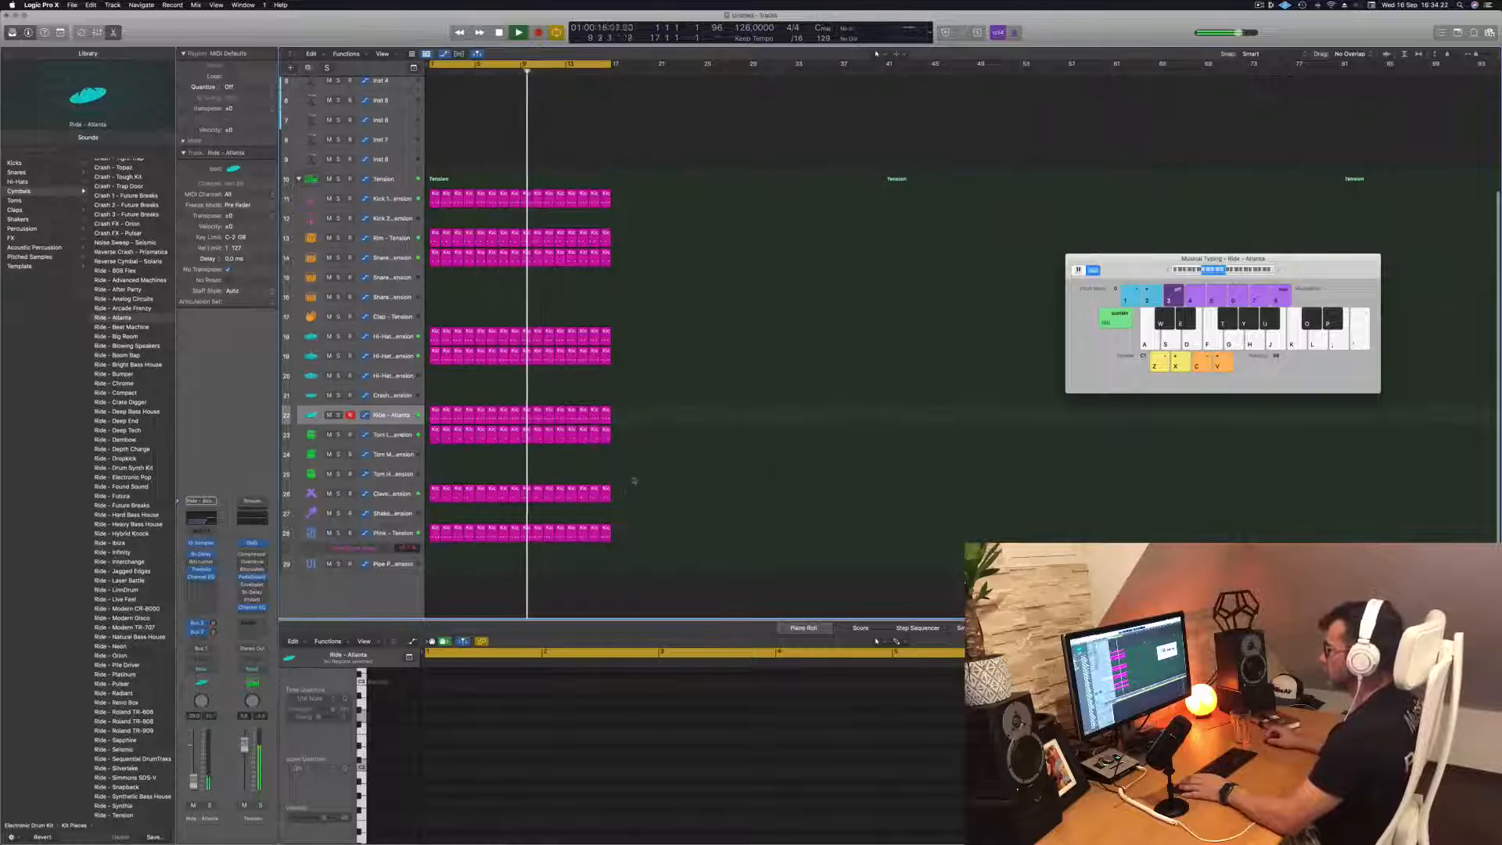
click(435, 413)
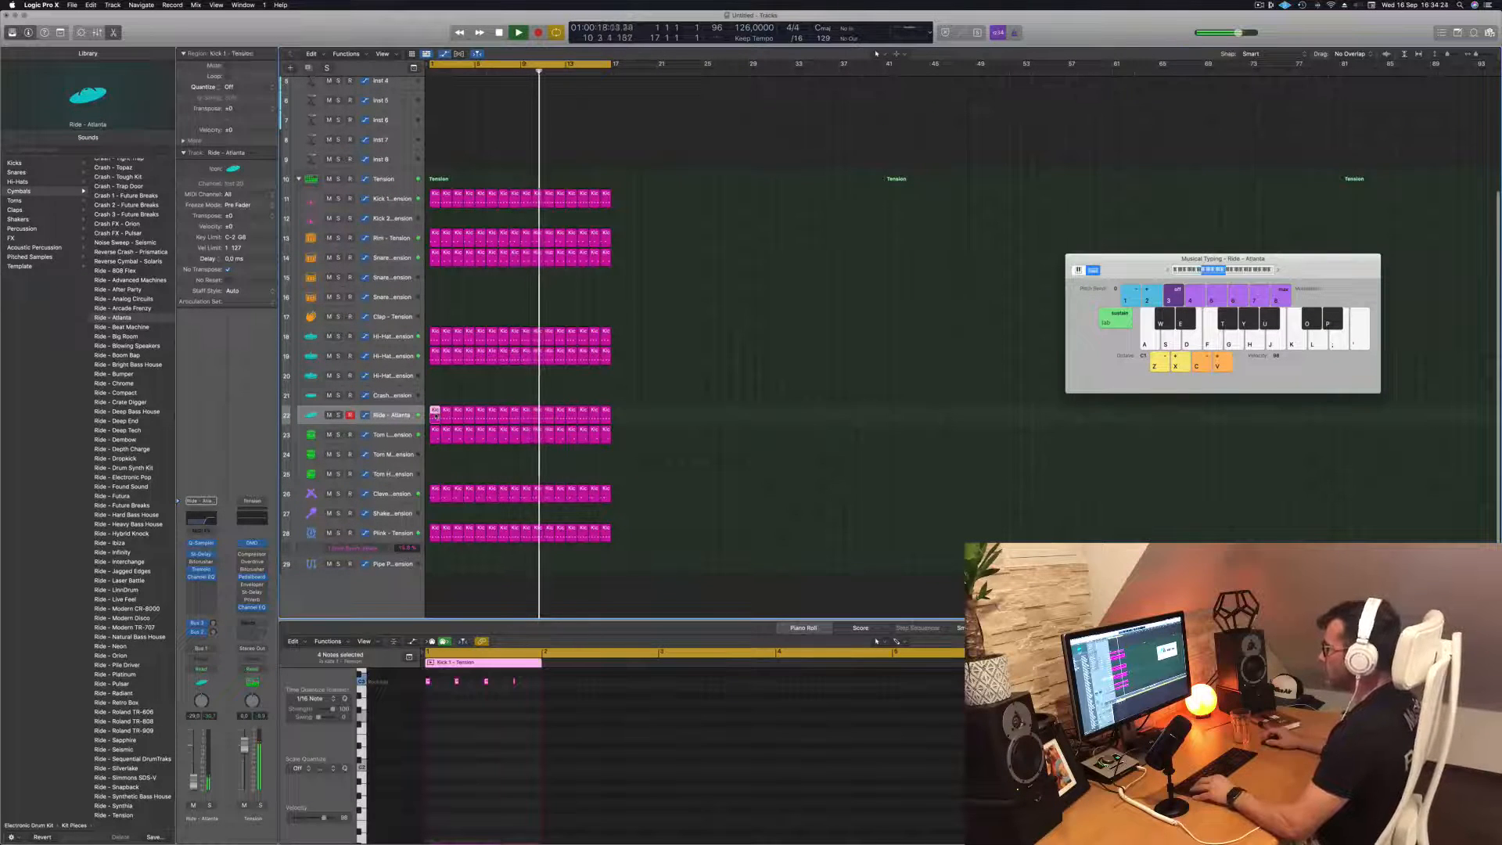
drag(435, 412, 435, 452)
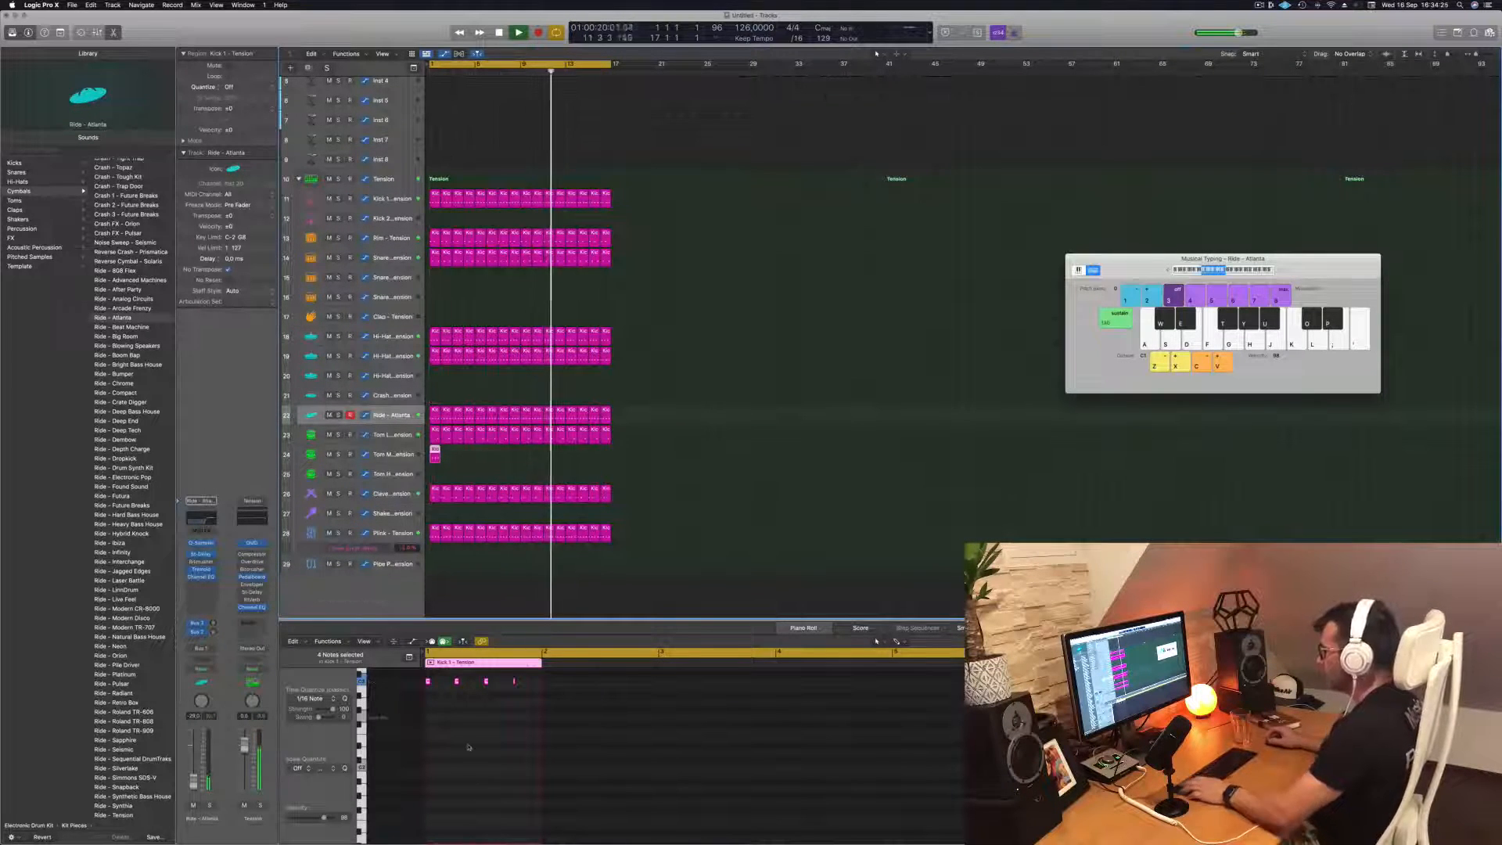
key(space)
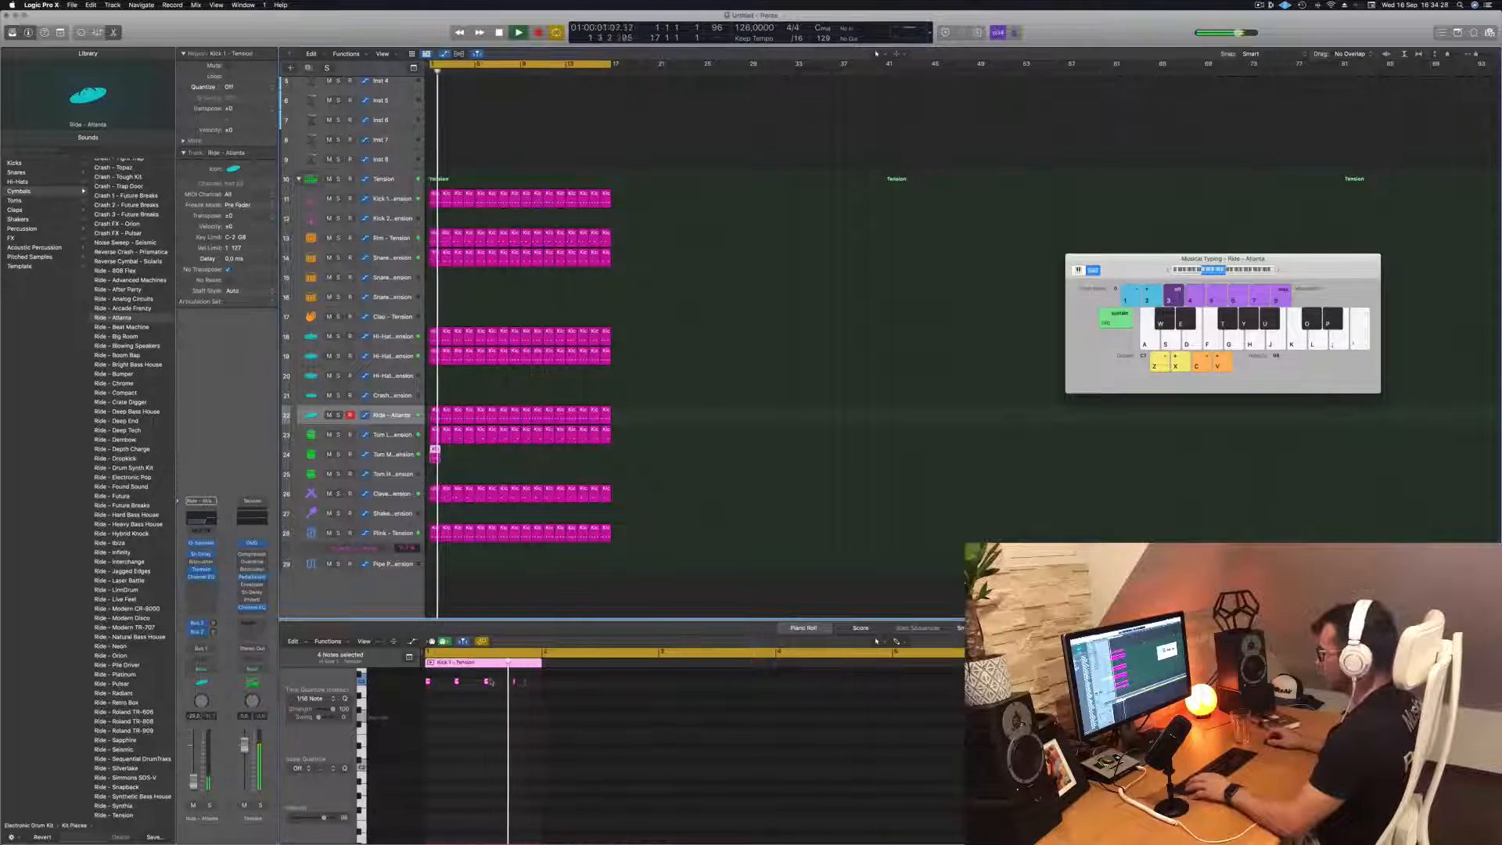
click(413, 683)
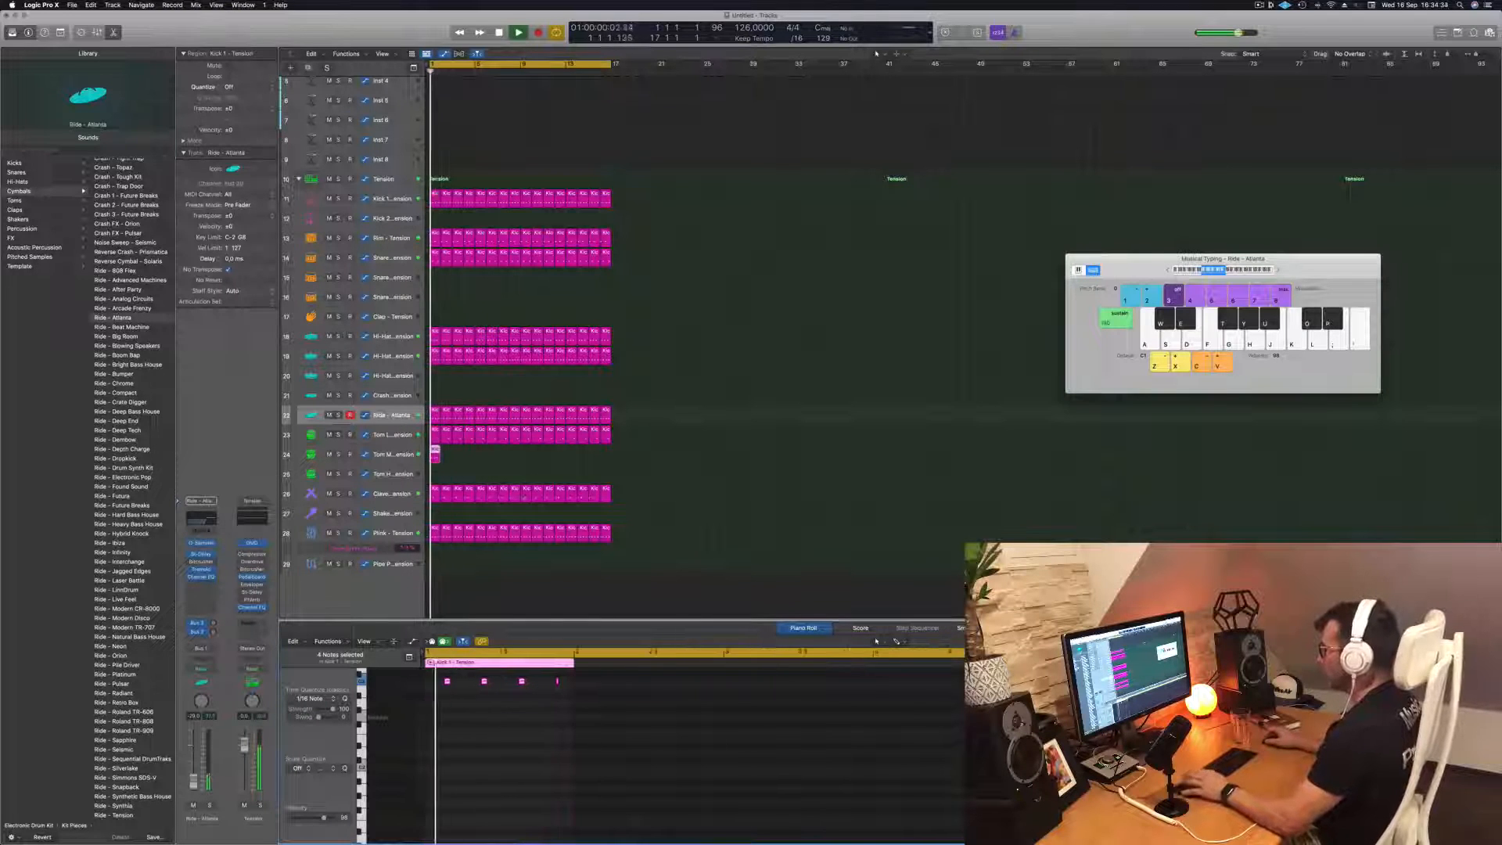
Open the Tom Mid - Tension track's Drum Synth and copy the track's bar 1 region across all 16 bars
click(379, 457)
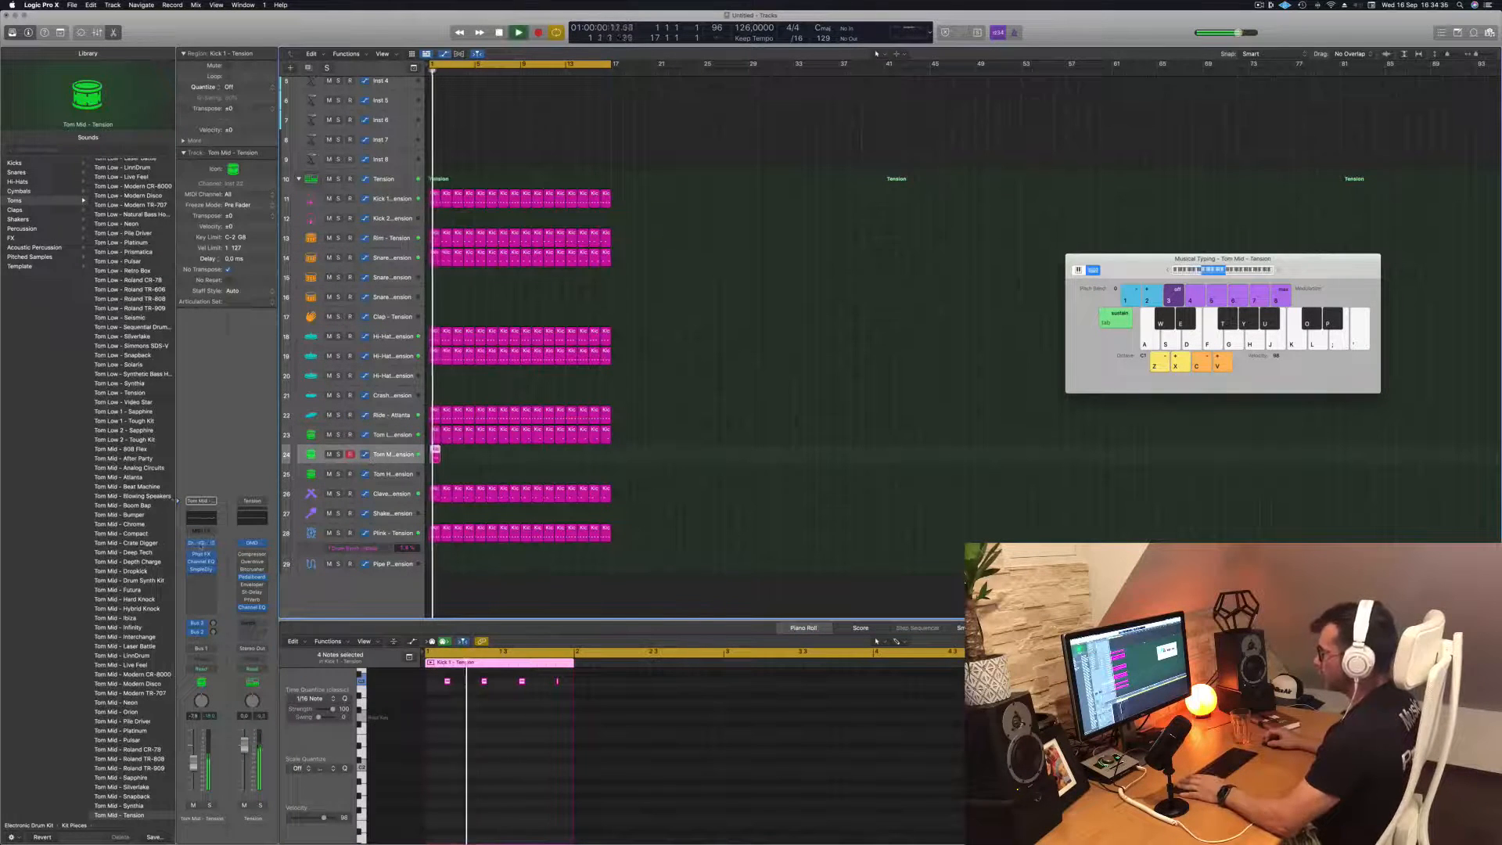
click(201, 542)
drag(689, 125, 961, 306)
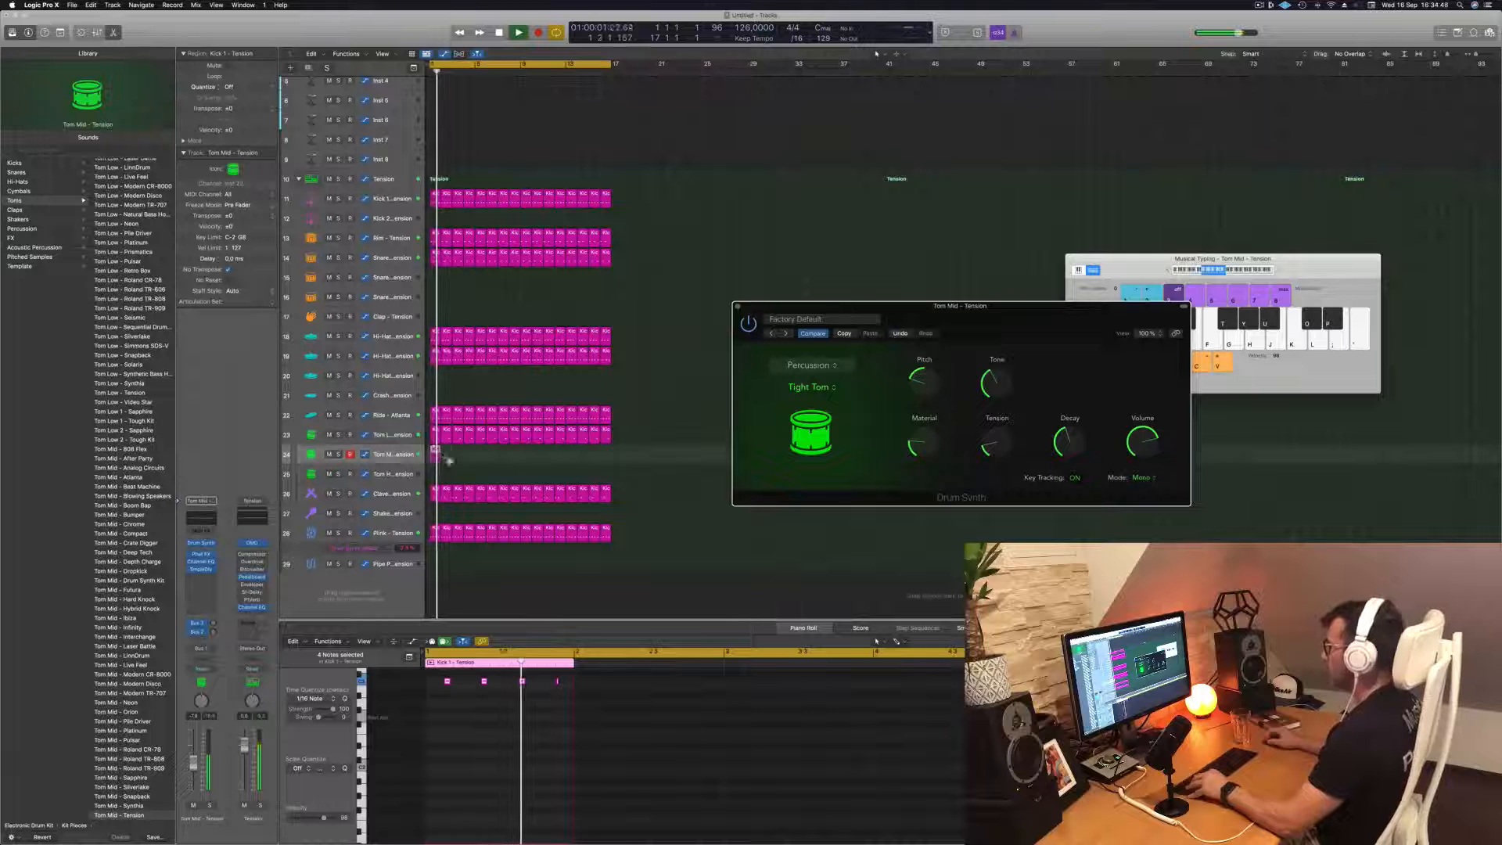
drag(447, 455, 526, 458)
key(Return)
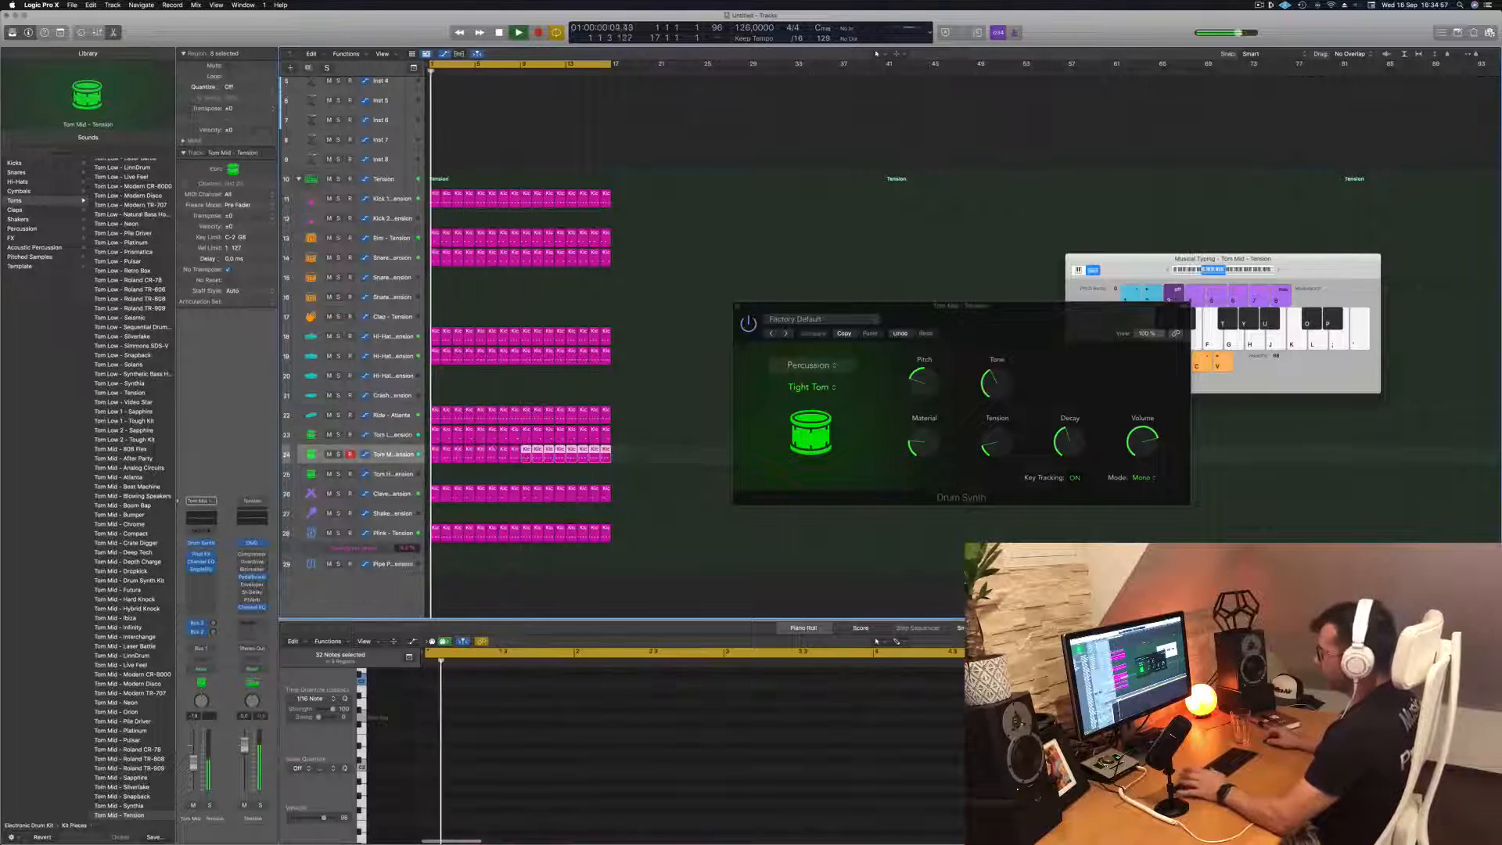
click(399, 454)
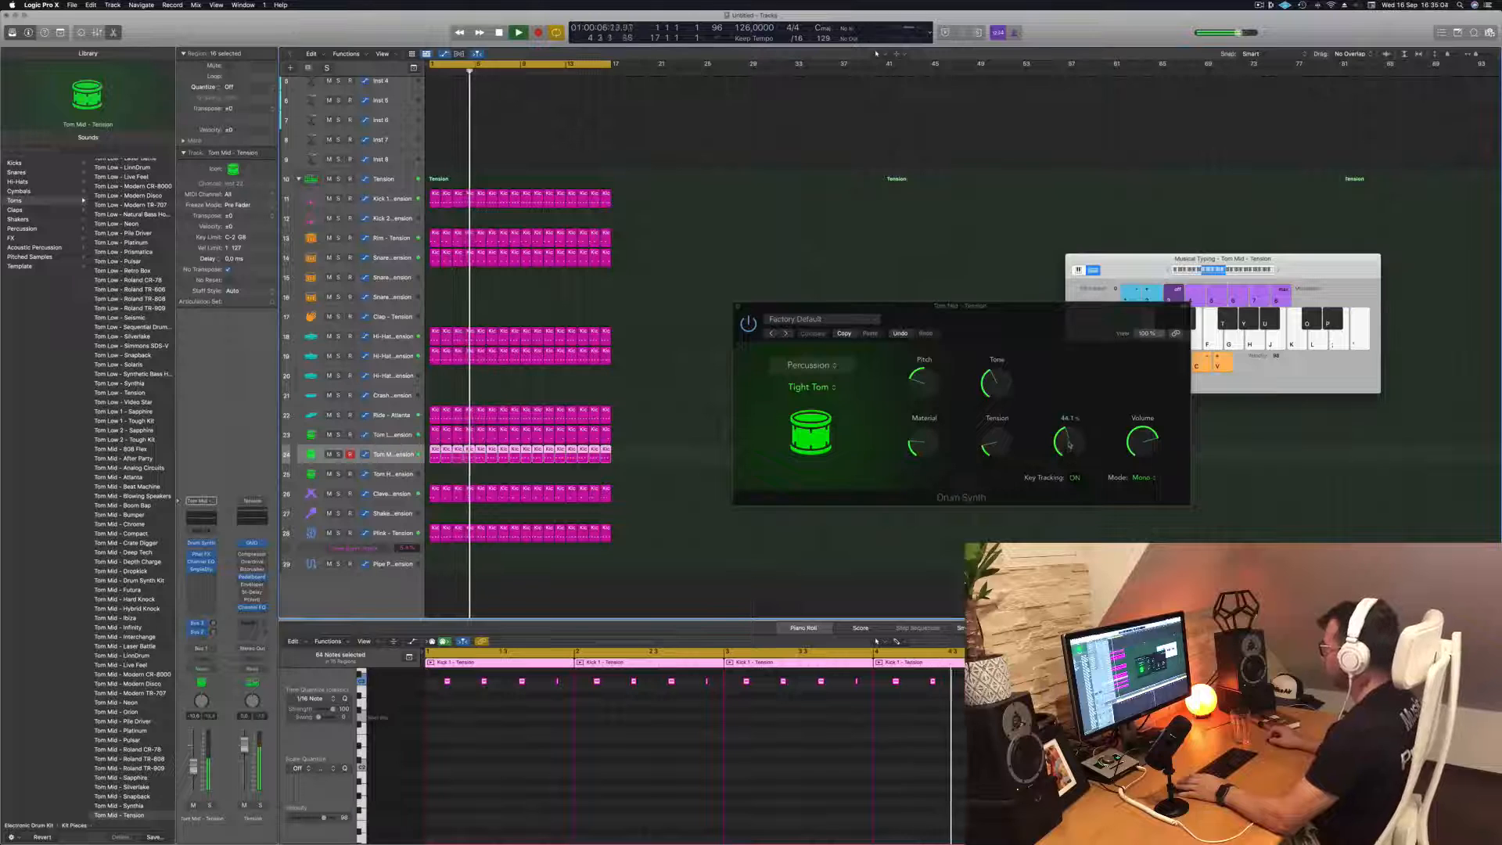
Shorten the decay of the Tom Mid track's Tight Tom sound while playing the loop from the start
drag(1068, 444, 1068, 452)
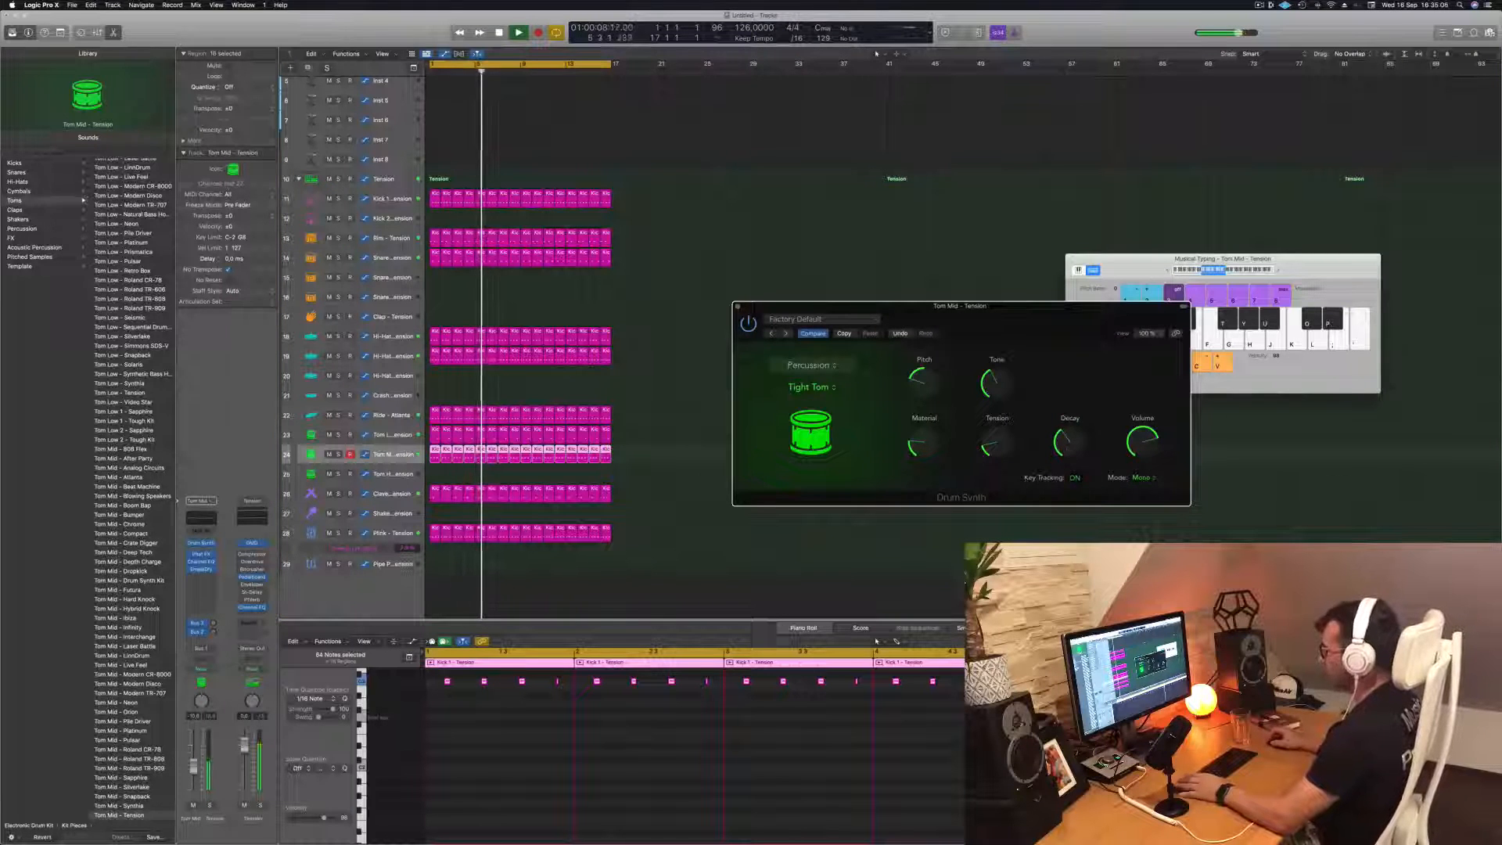
key(Return)
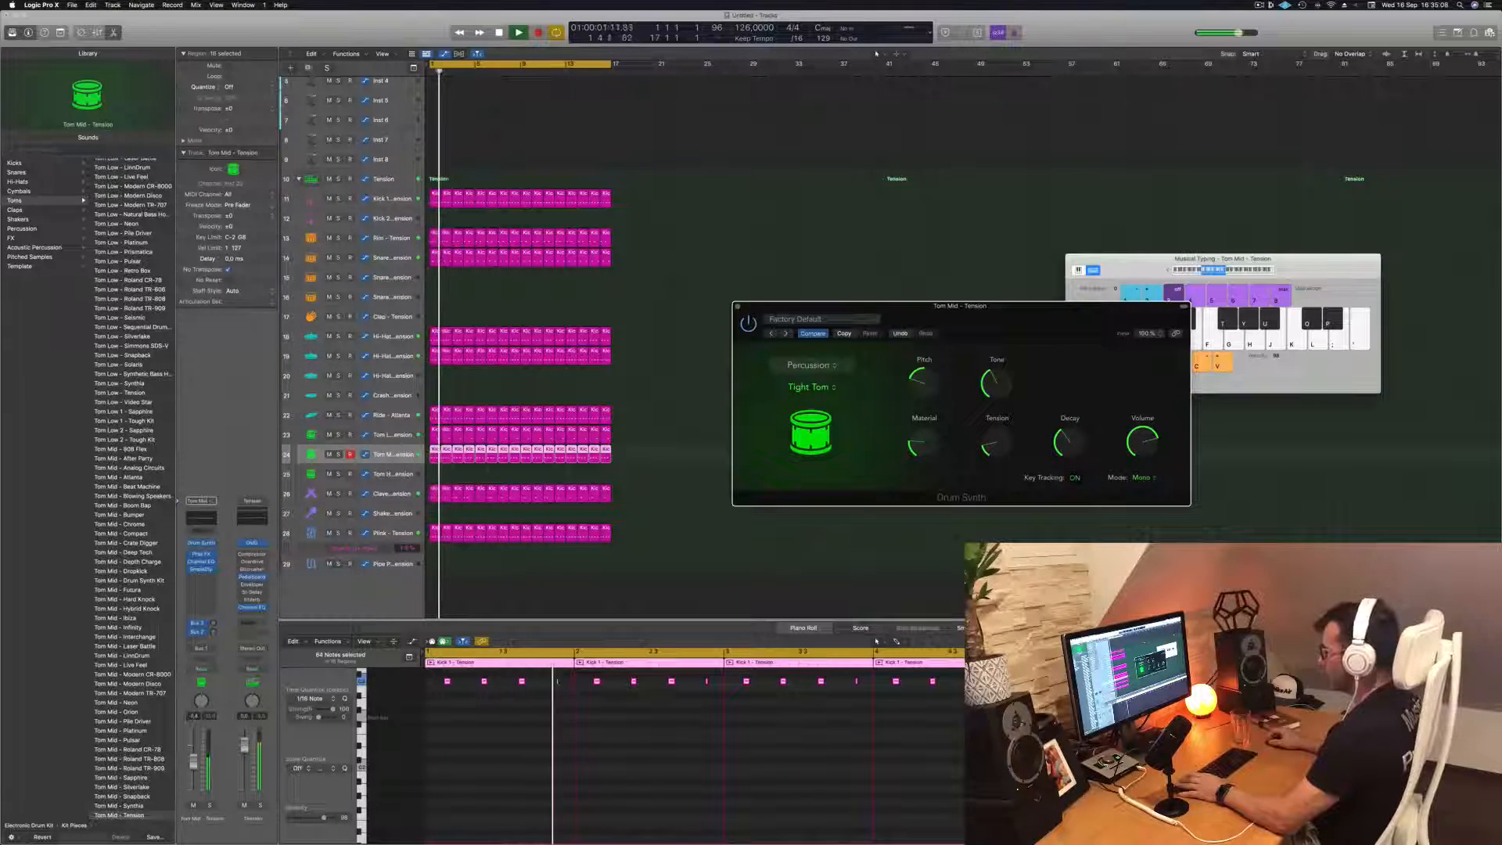
click(771, 629)
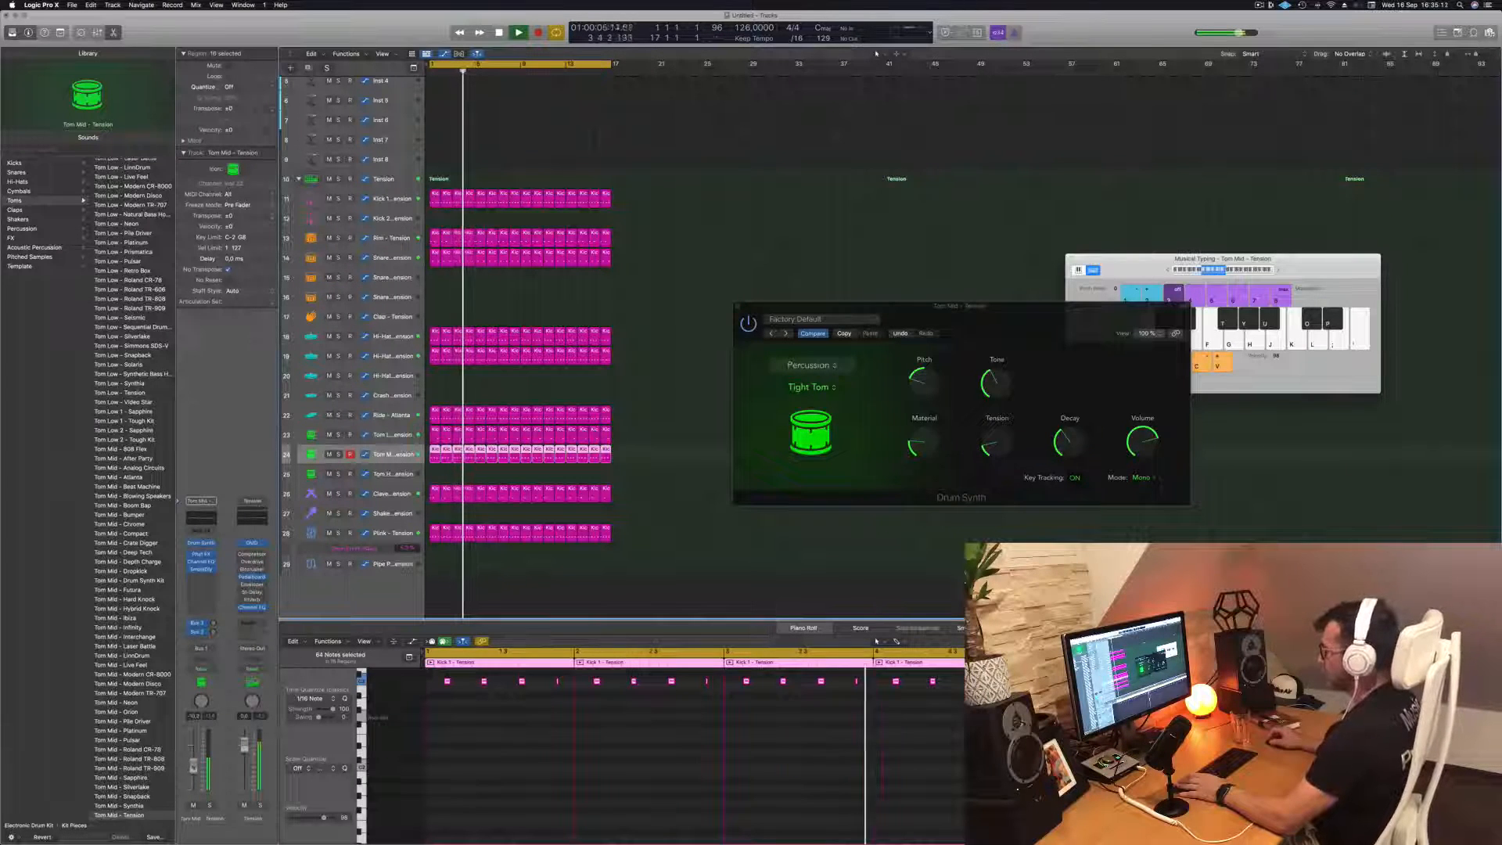
drag(1016, 334, 951, 304)
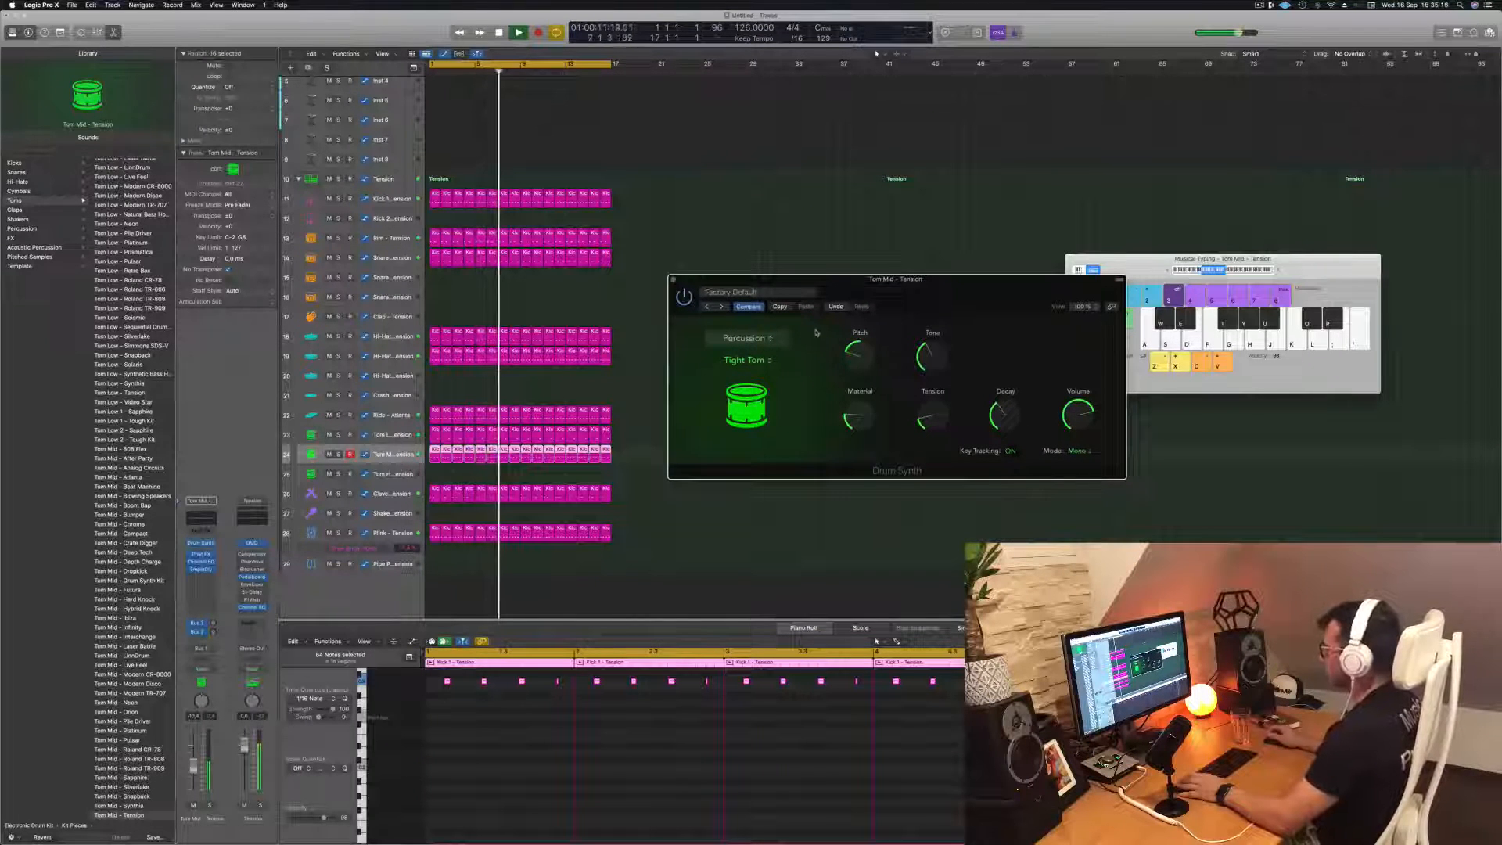
drag(988, 298, 954, 345)
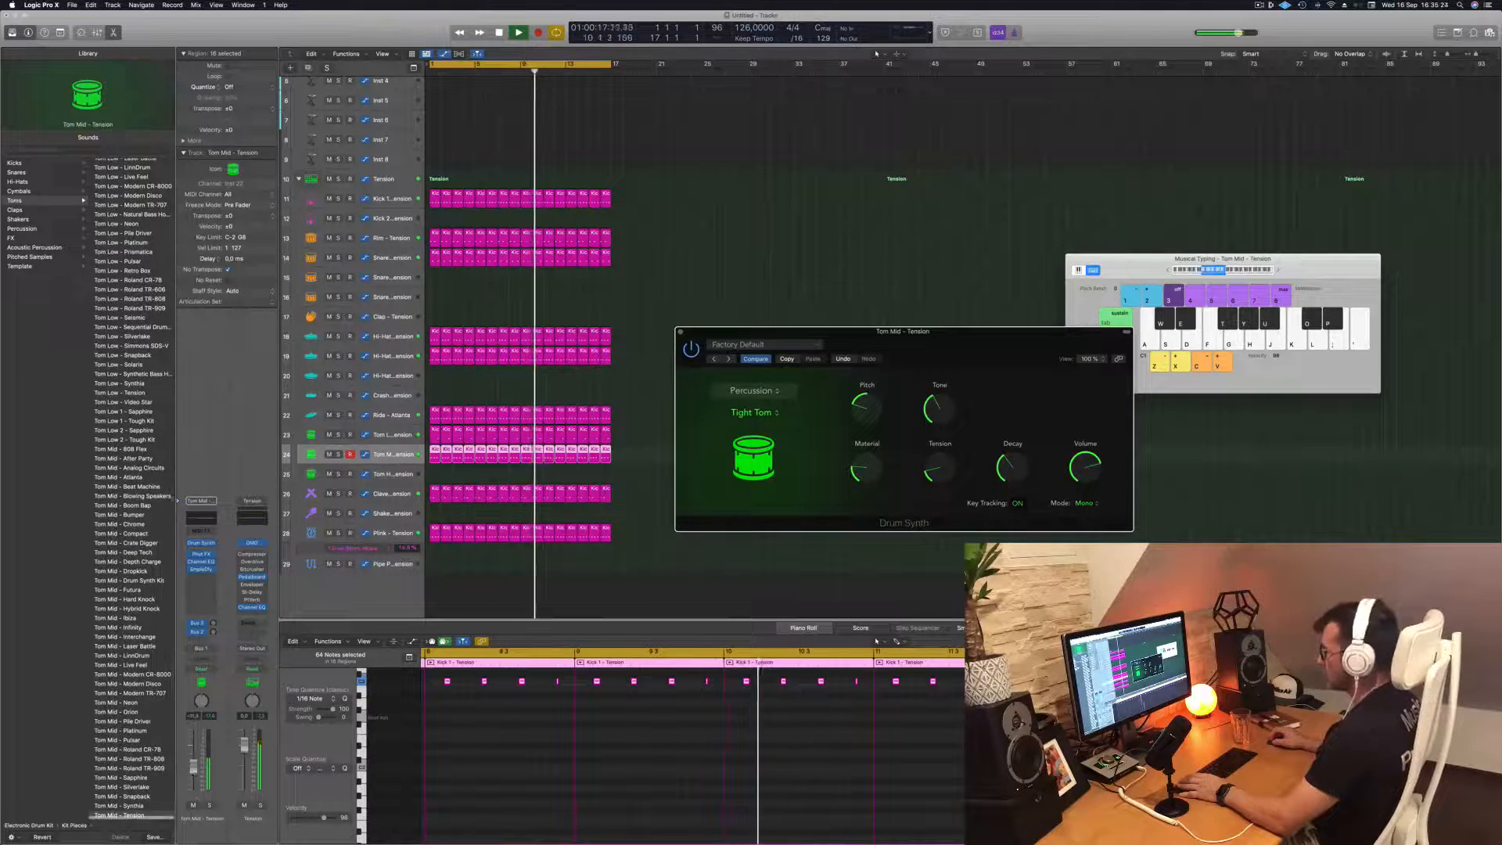
Lower the Tom Mid track's volume slightly and compare the groove with the track muted and unmuted
drag(193, 765, 193, 767)
click(193, 804)
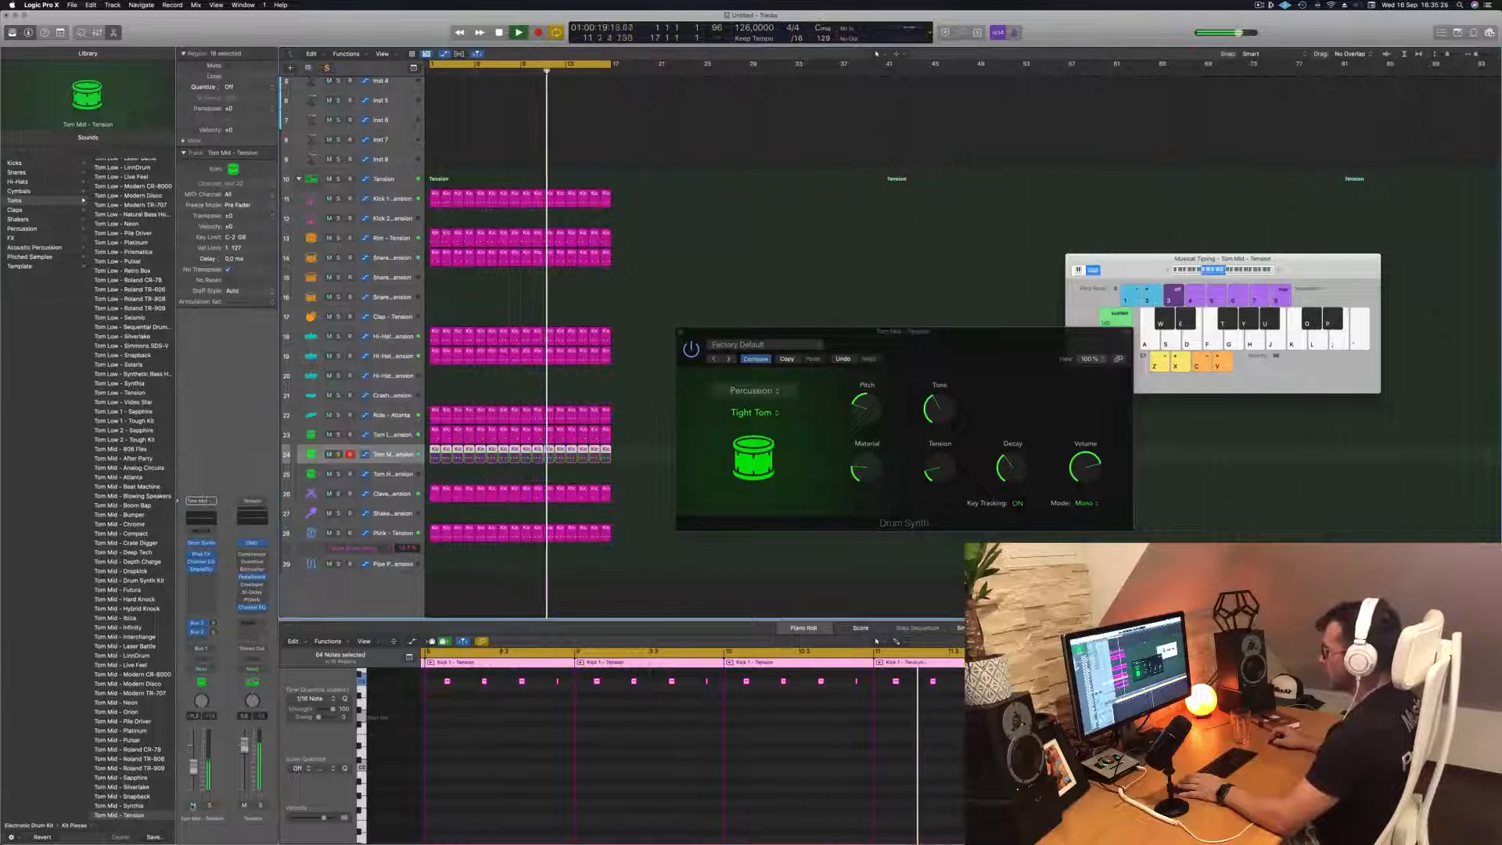
click(194, 805)
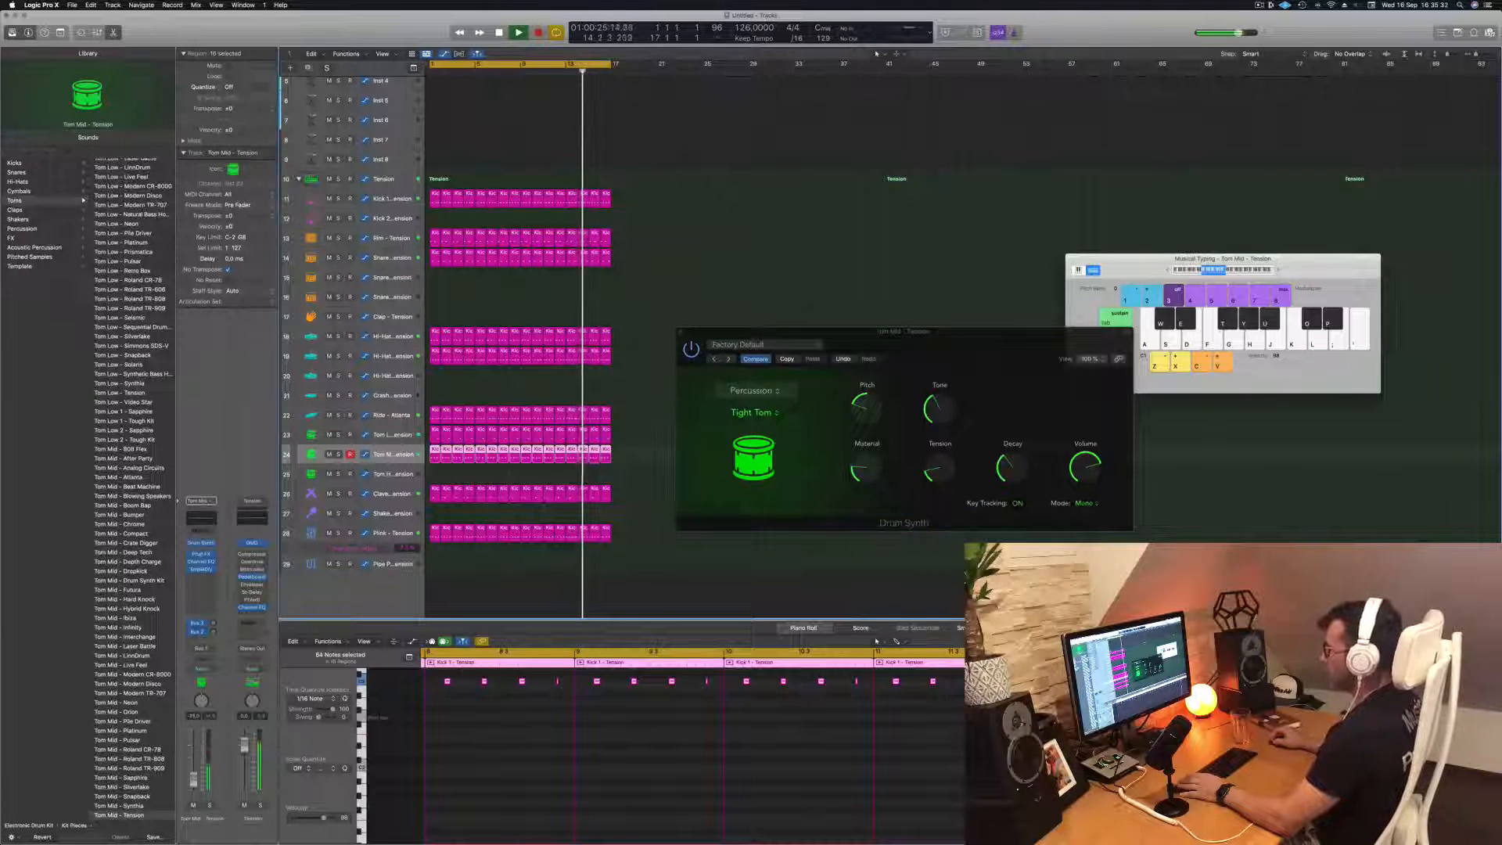
Copy a bar 1 drum region to the Snare 2 - Tension track and fill it with evenly spaced sixteenth notes on one pitch
click(841, 218)
click(434, 236)
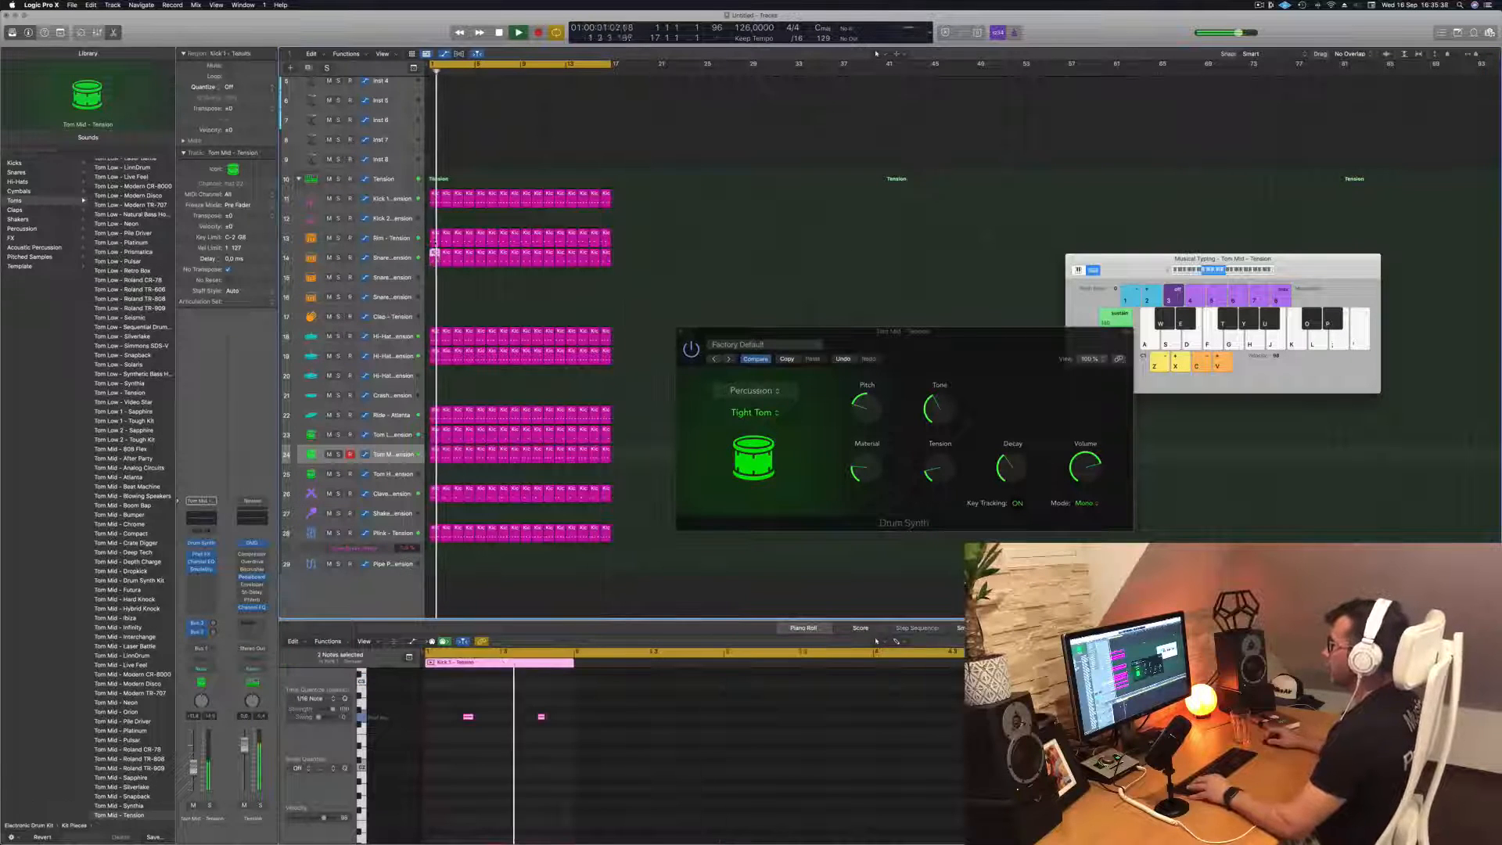
drag(434, 236, 433, 280)
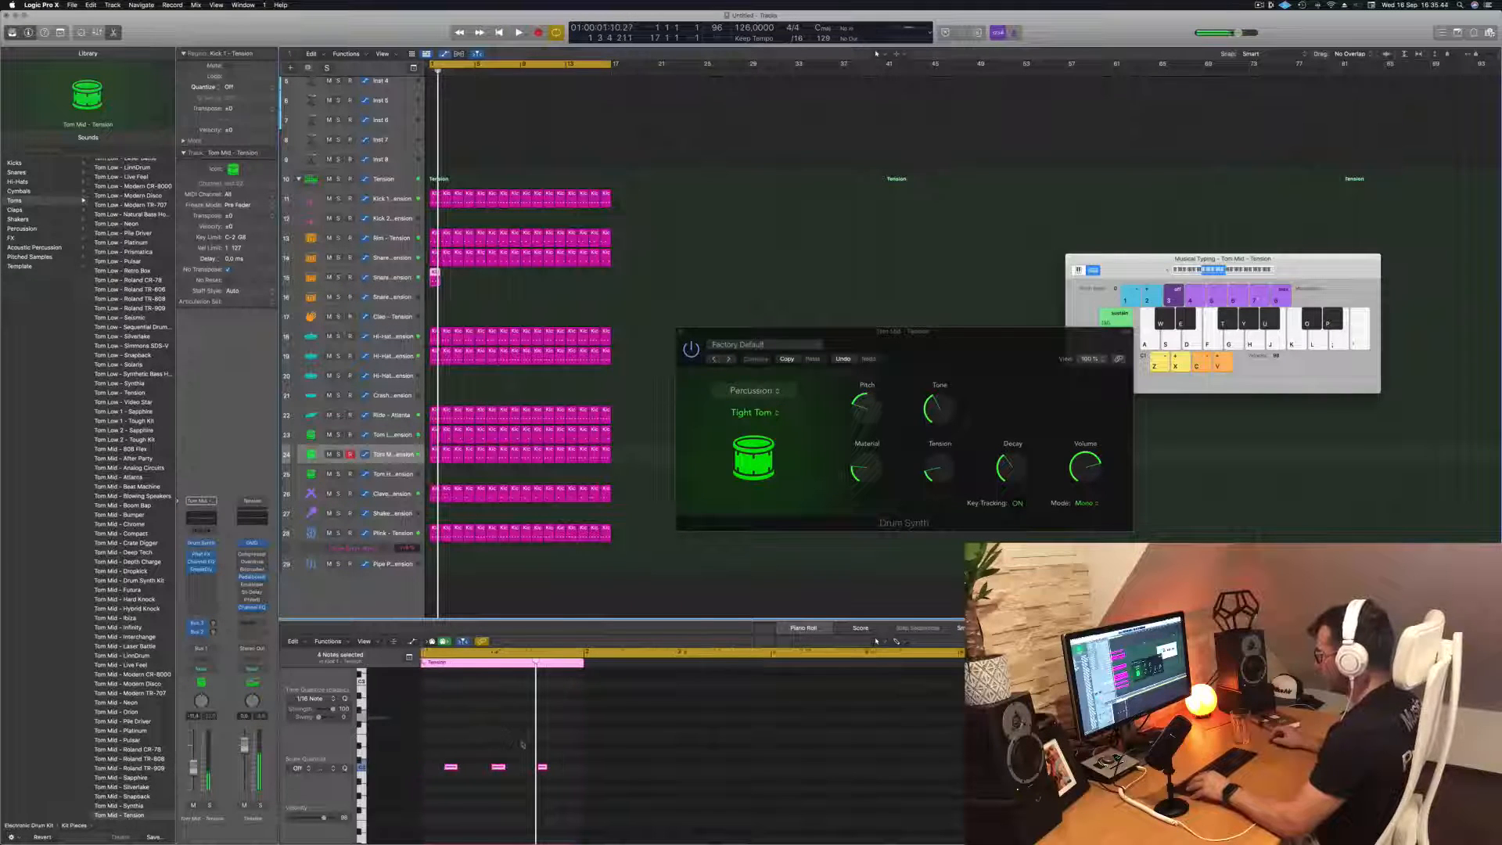
scroll(523, 744, left, 2)
drag(591, 761, 464, 769)
key(space)
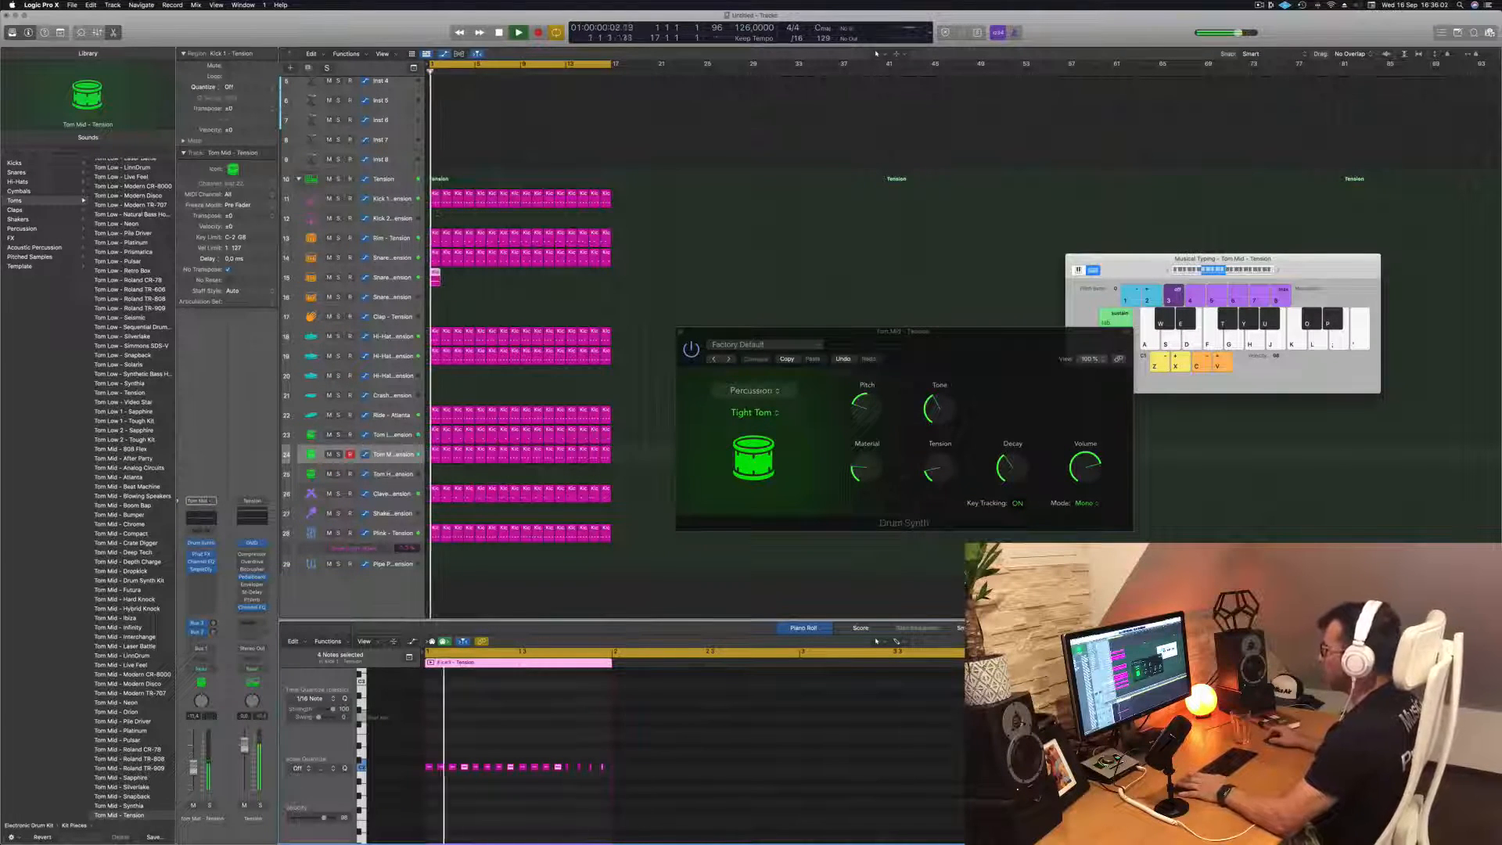
Copy the Snare 2 track's bar 1 region across all 16 bars, with the copies lined up back to back
click(436, 278)
key(space)
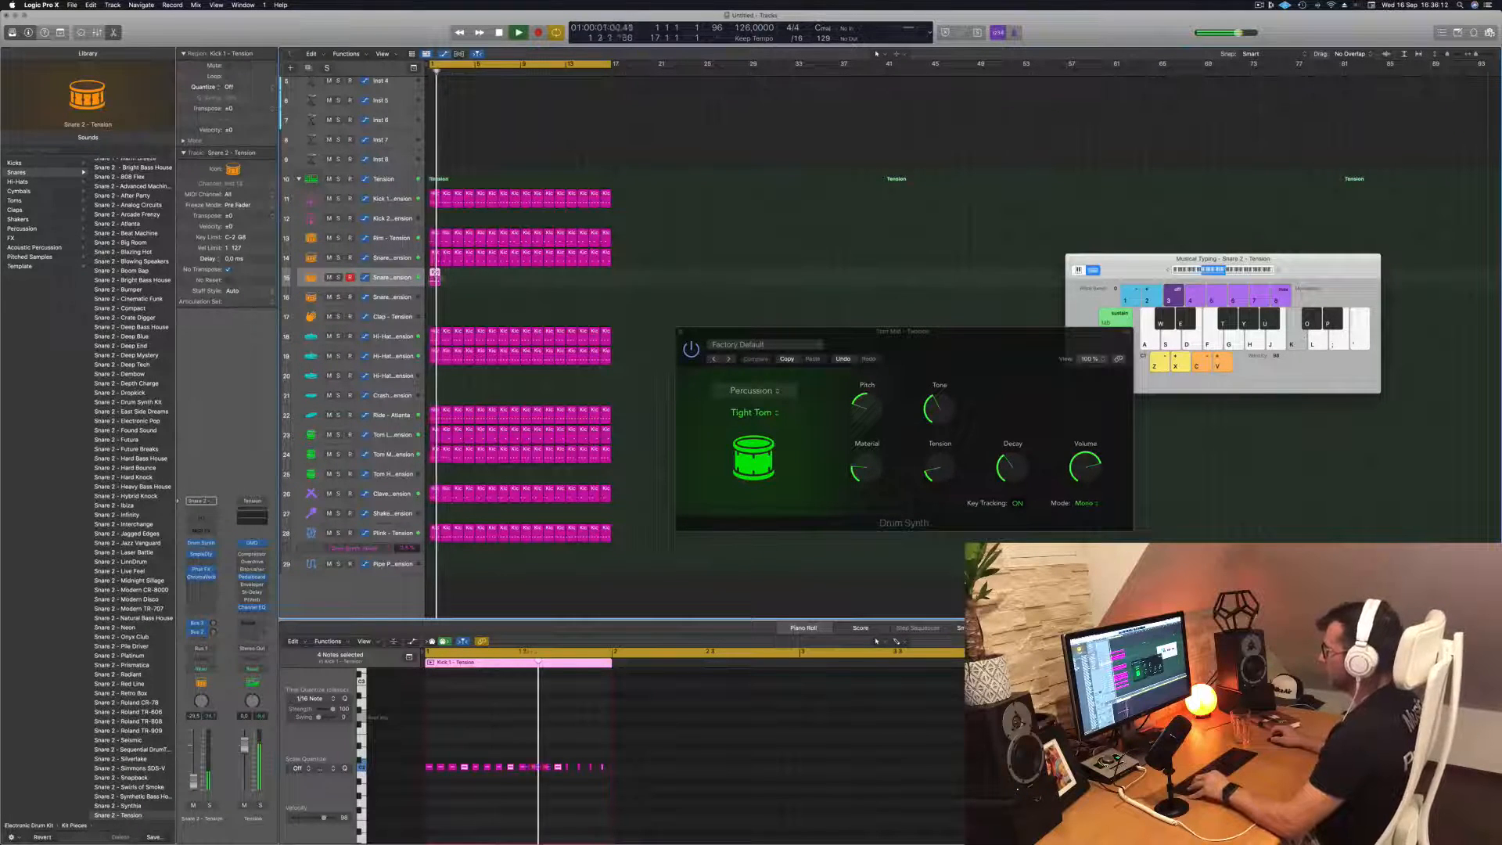
mouse_move(446, 283)
mouse_down()
mouse_move(479, 282)
mouse_move(461, 280)
mouse_up()
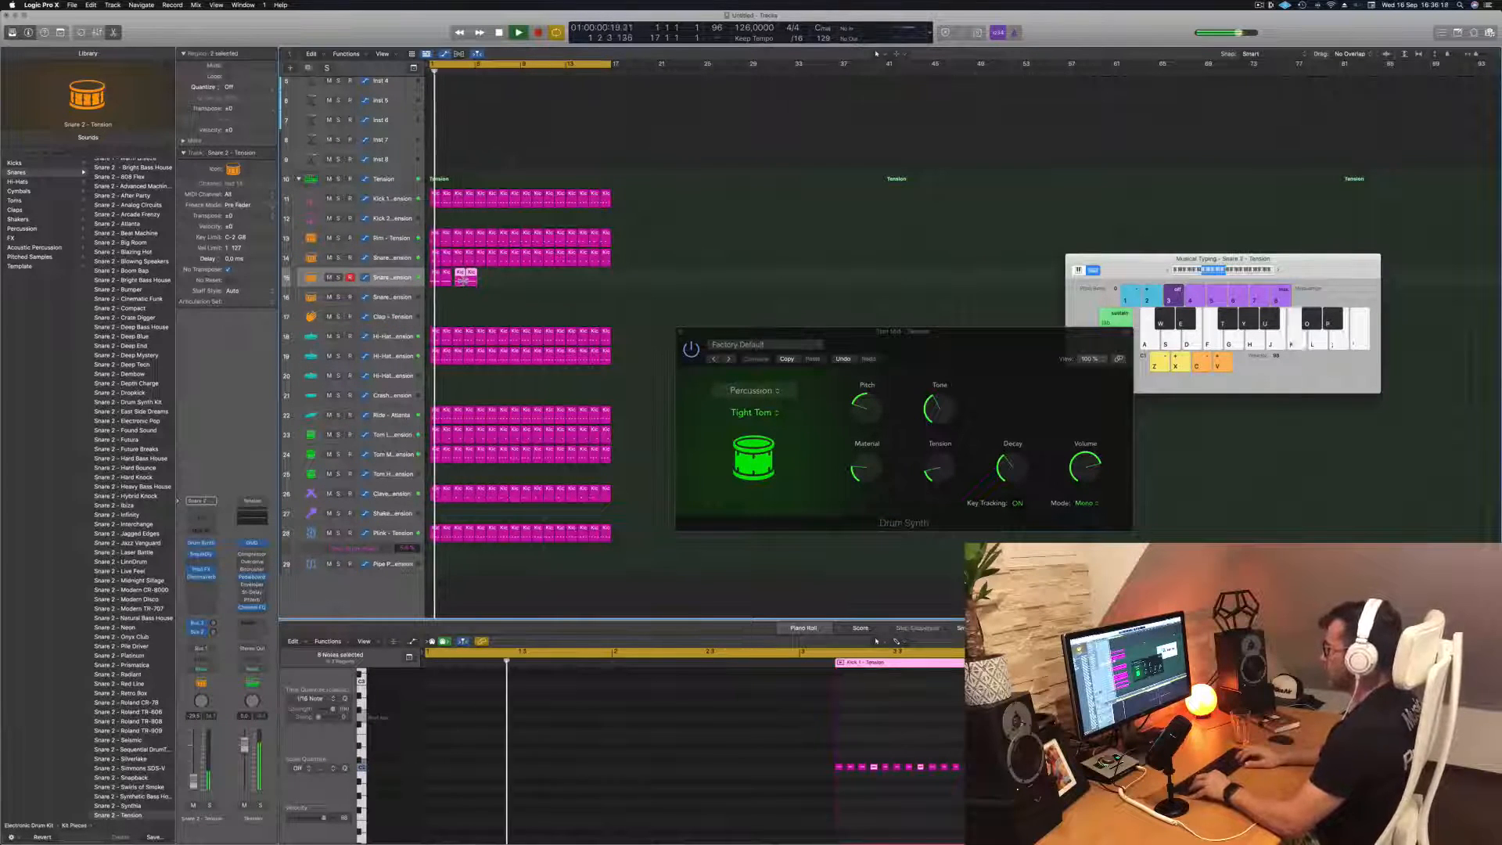
key(alt+Left)
key(alt+Left)
key(alt+Left)
key(alt+Left)
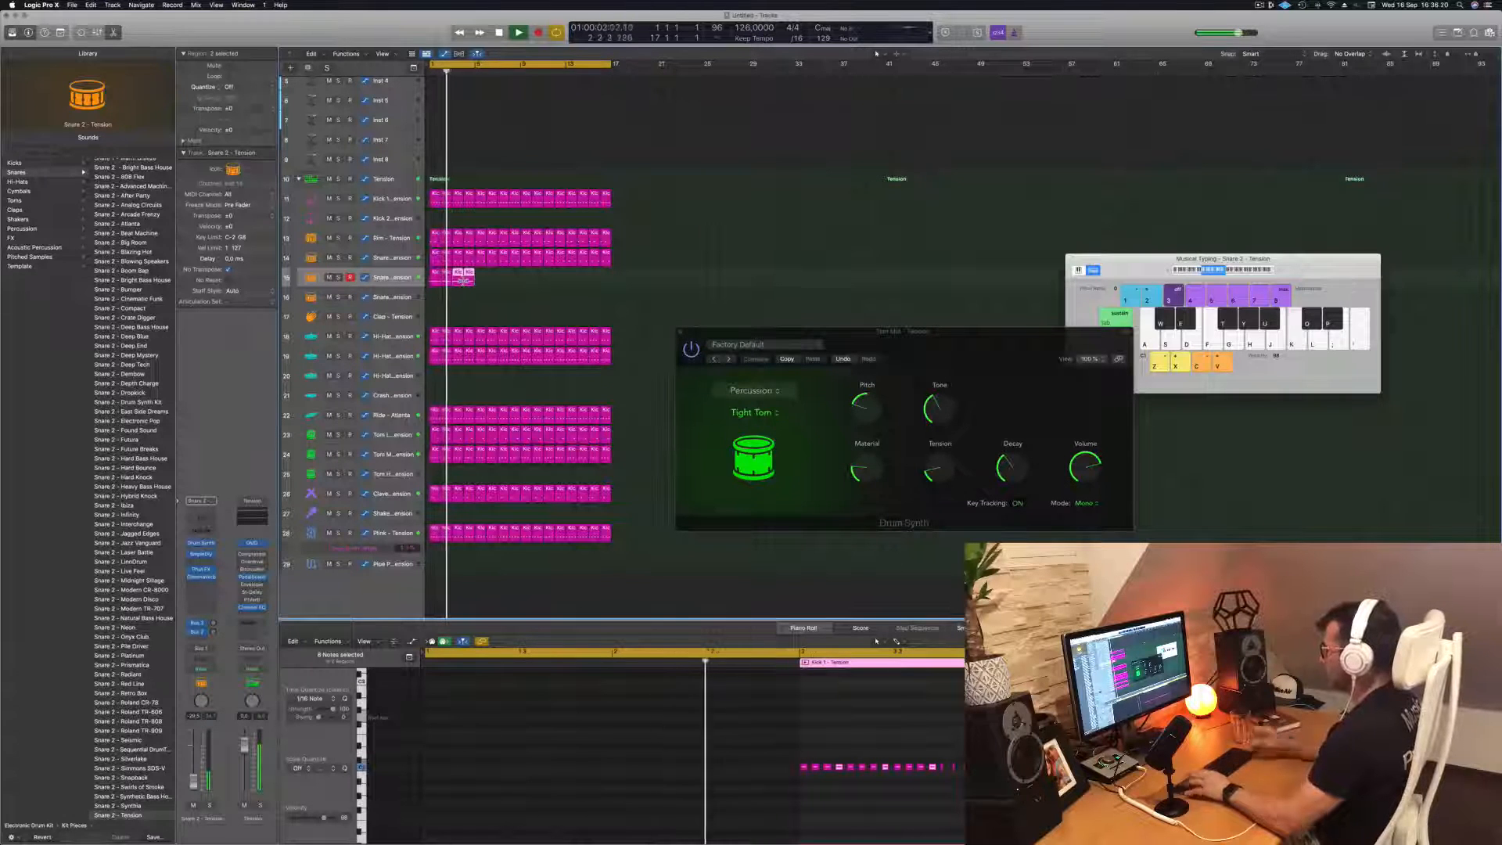
key(Return)
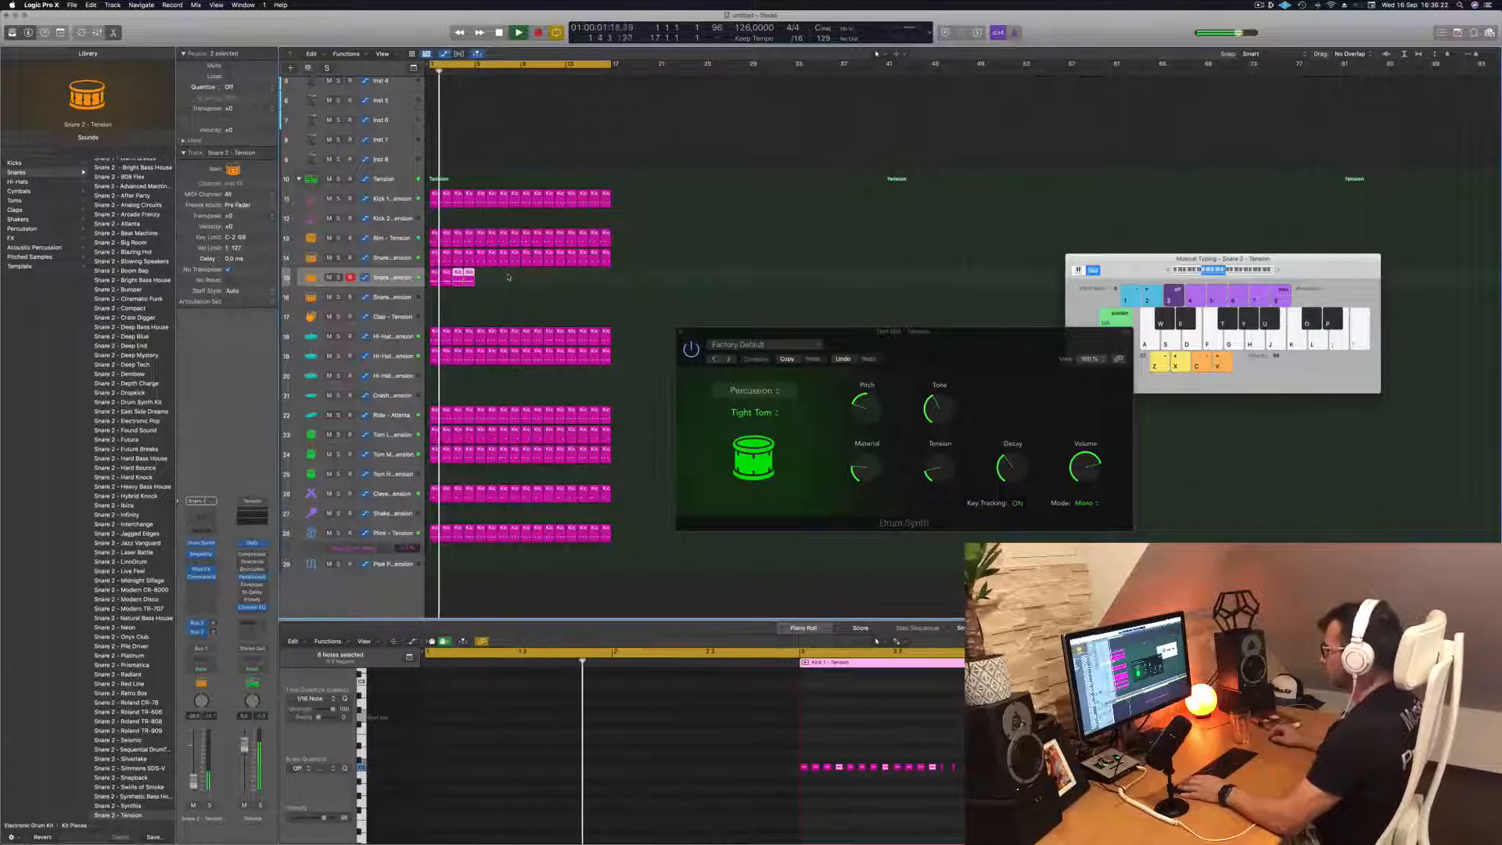
key(Return)
mouse_move(509, 277)
mouse_down()
mouse_move(435, 279)
mouse_move(525, 278)
mouse_up()
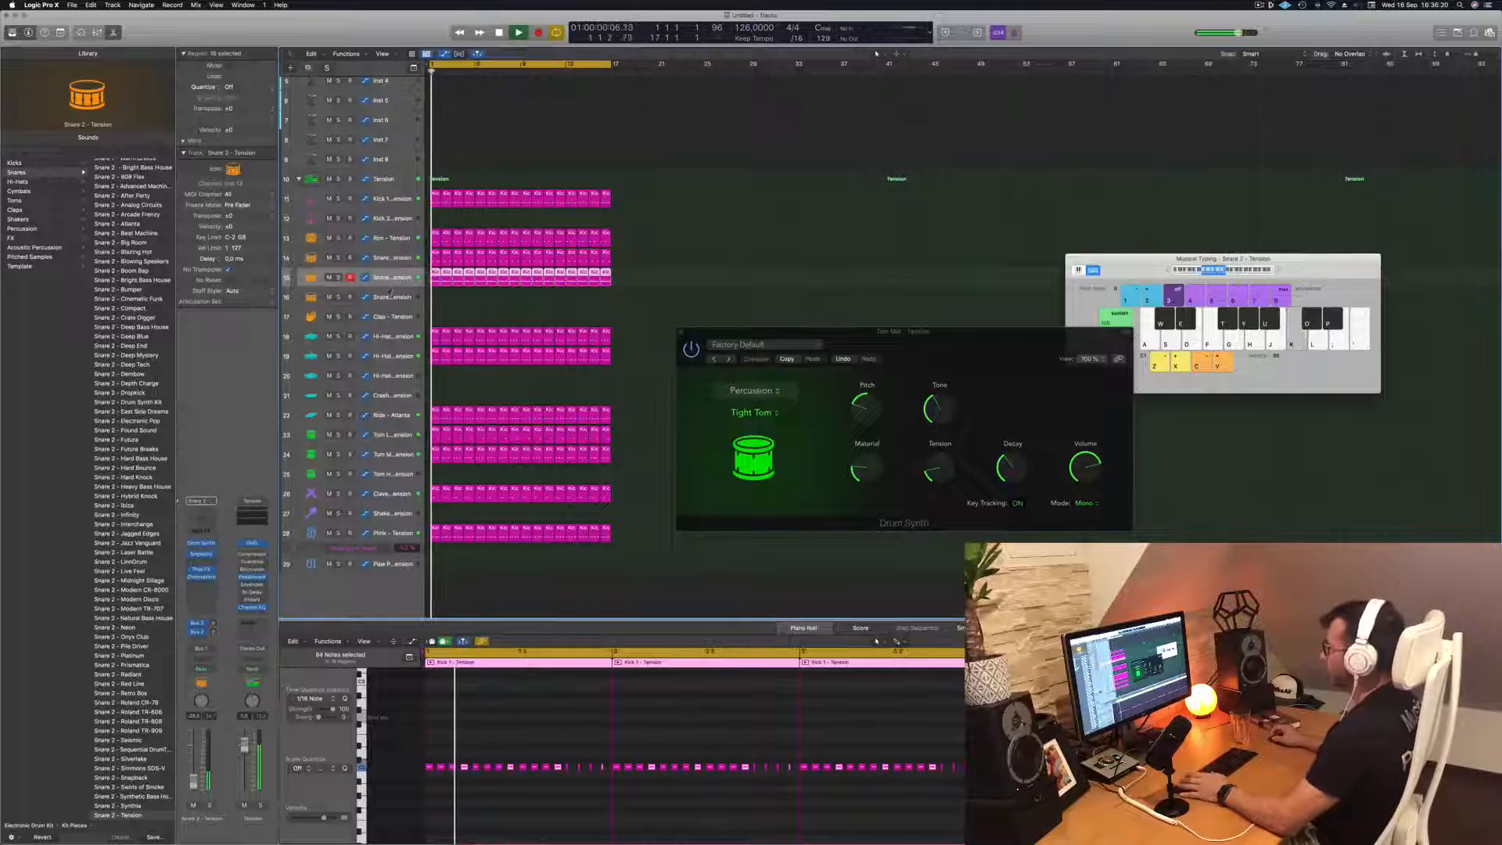
Enlarge the Snare 2 - Tension track's lane and review its Gritty Snare settings in Drum Synth
drag(389, 285, 388, 307)
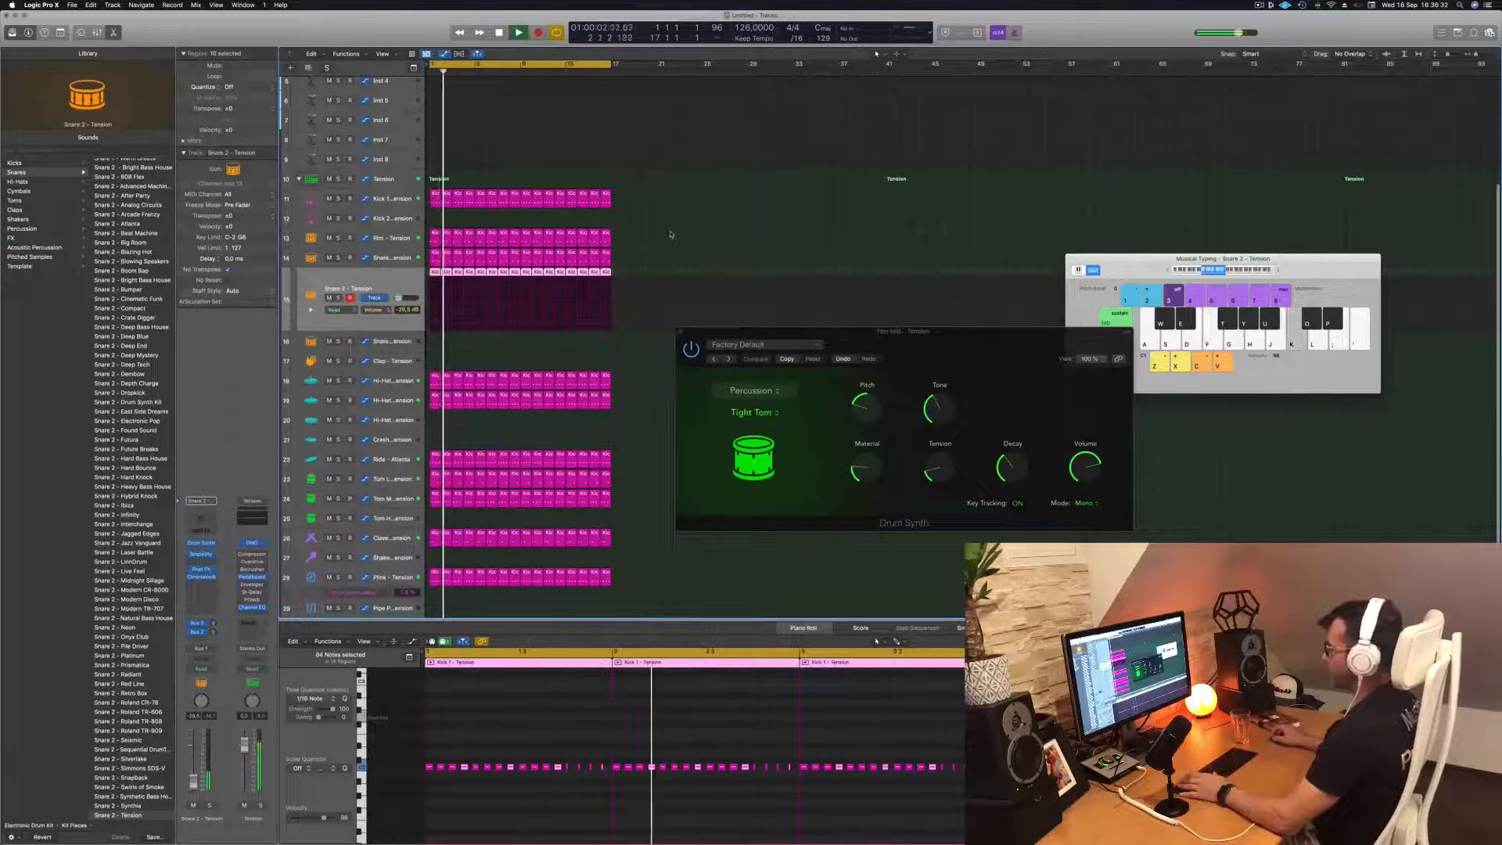
key(space)
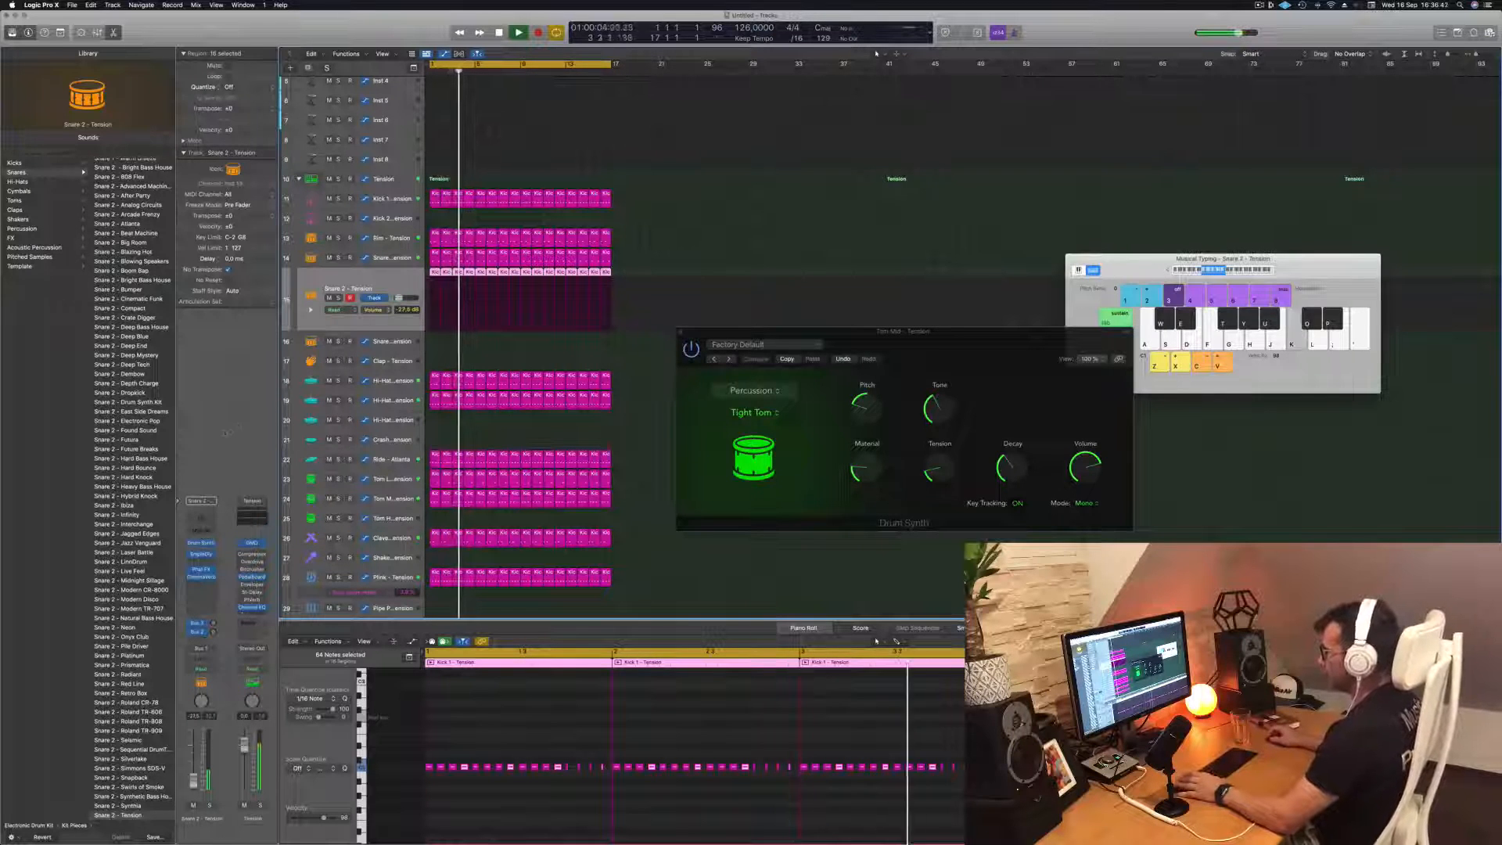
click(201, 542)
drag(670, 133, 854, 169)
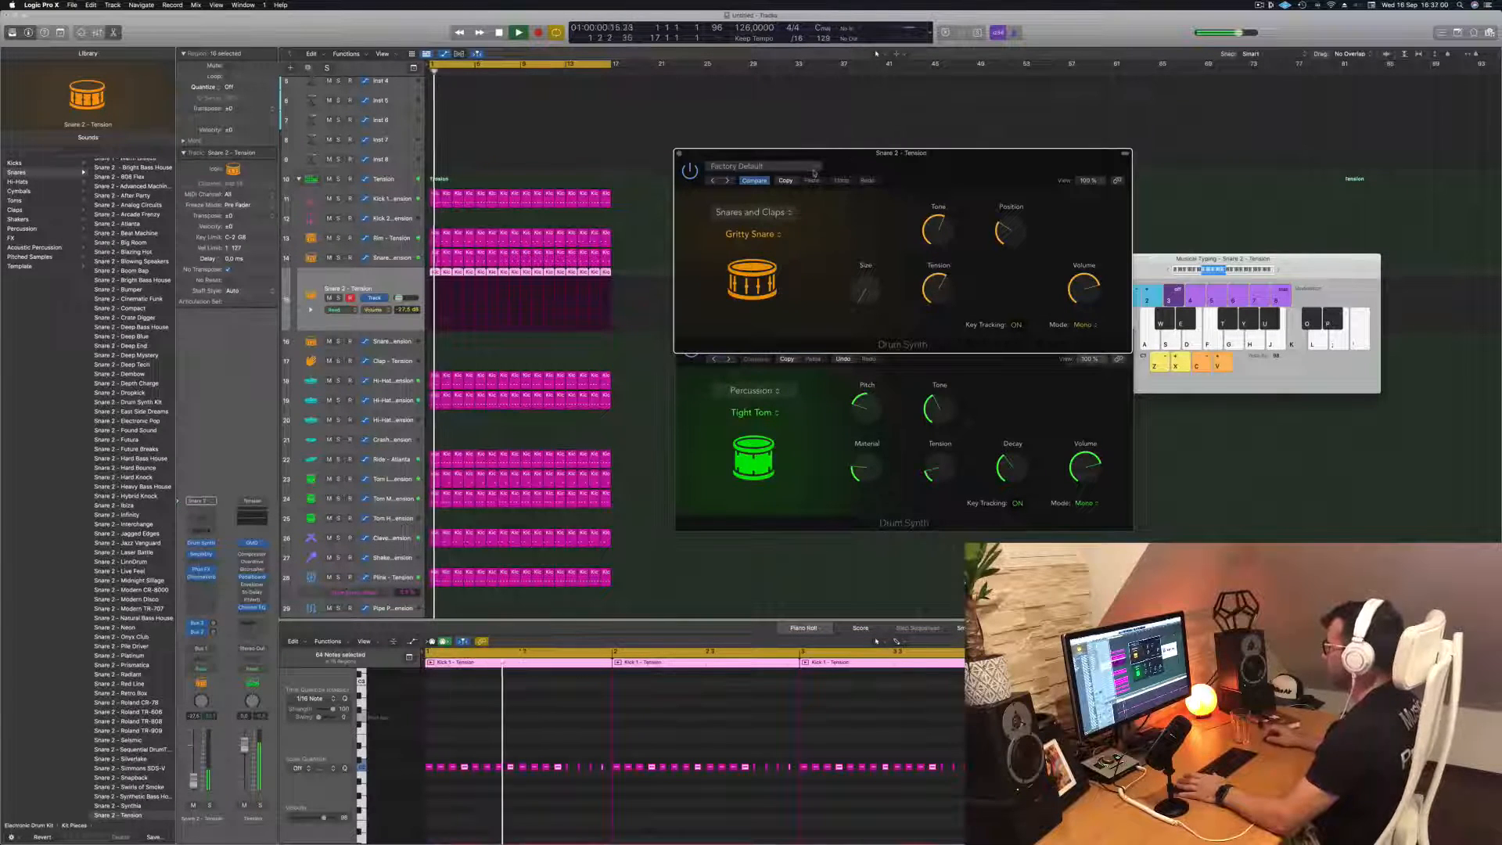
click(678, 155)
Replay the loop with the Snare 2 - Tension volume lowered to about -29 dB and close the Tom Mid Drum Synth window
key(space)
key(space)
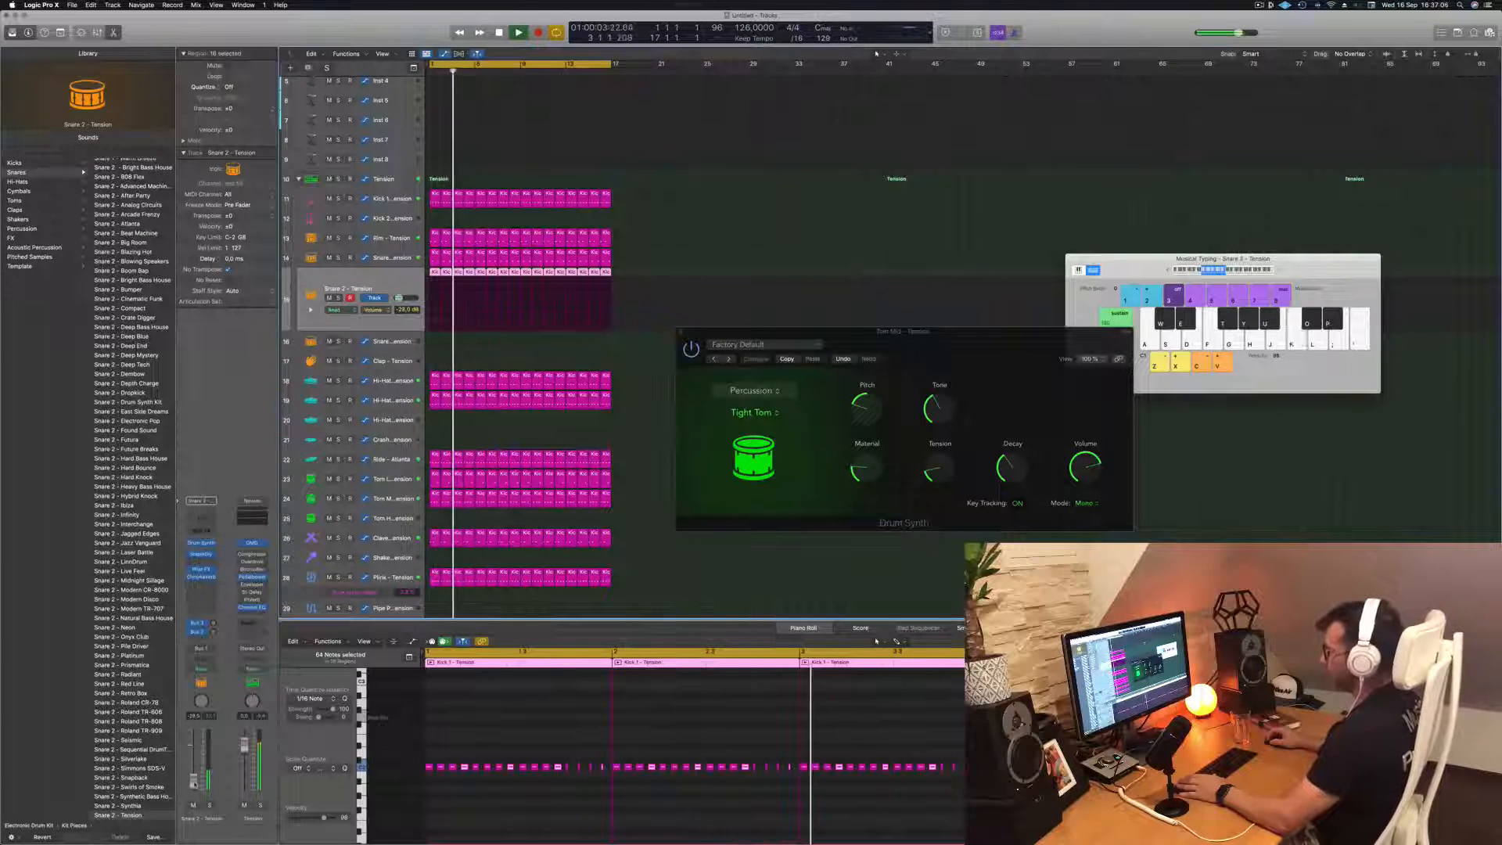
click(726, 189)
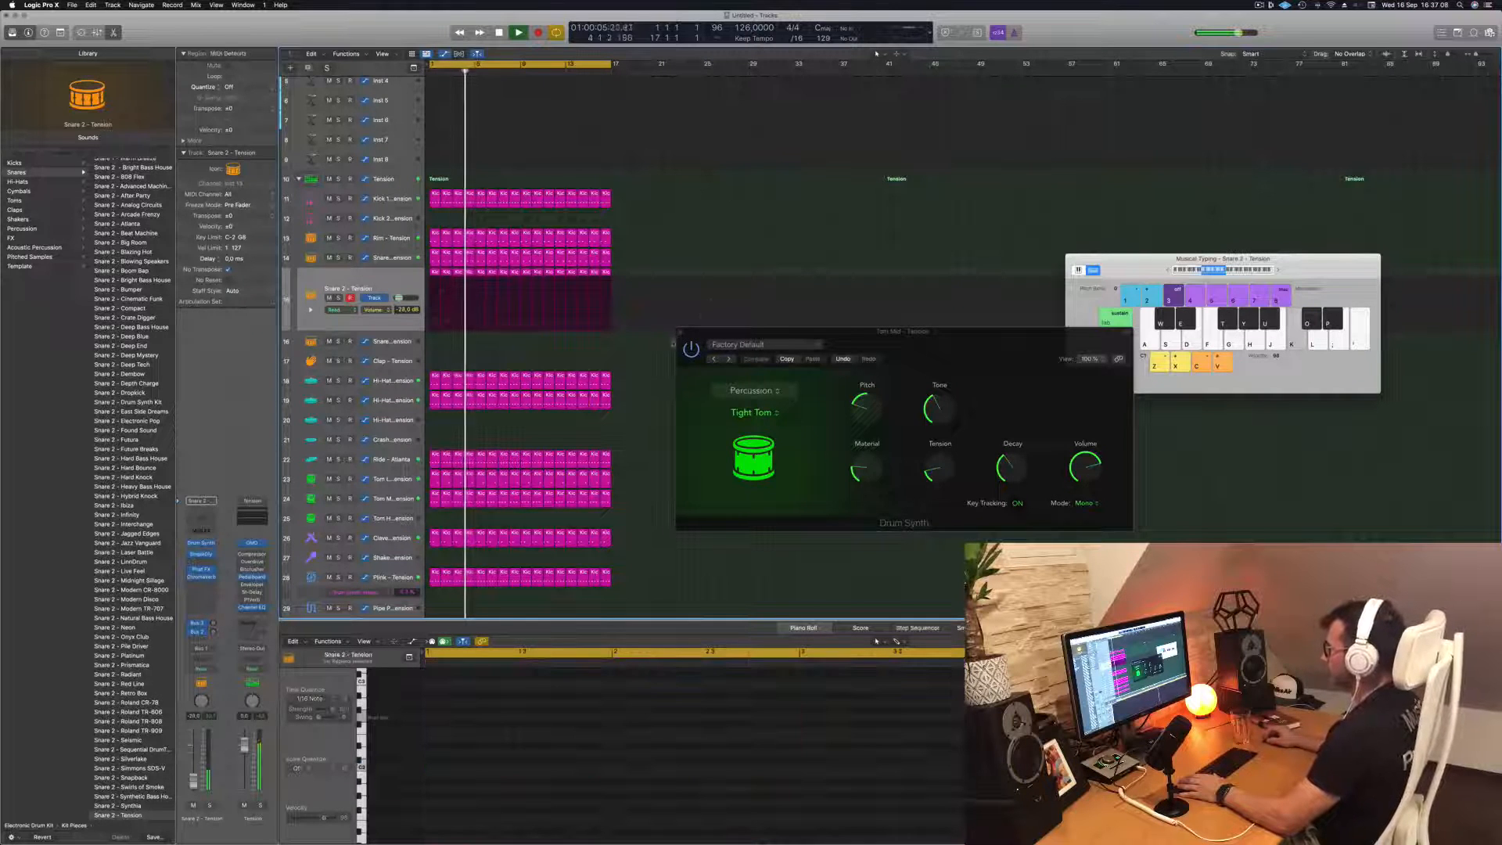
click(681, 331)
Check the zoomed-out arrangement during playback and save the project as an Episode 137 Guys package in the Logic folder
key(super+Right)
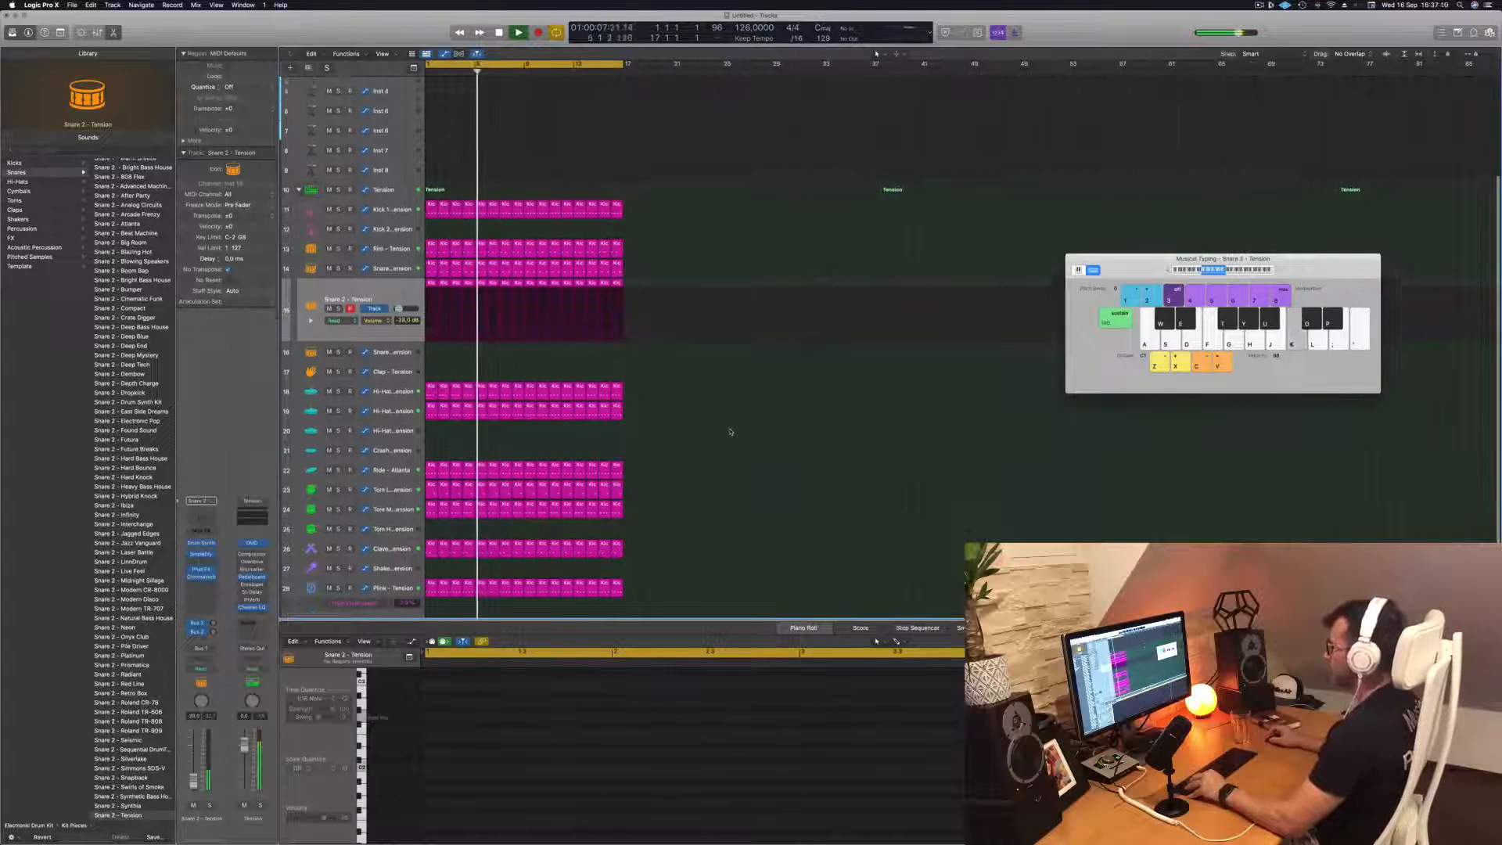
scroll(728, 426, up, 5)
key(super+Left)
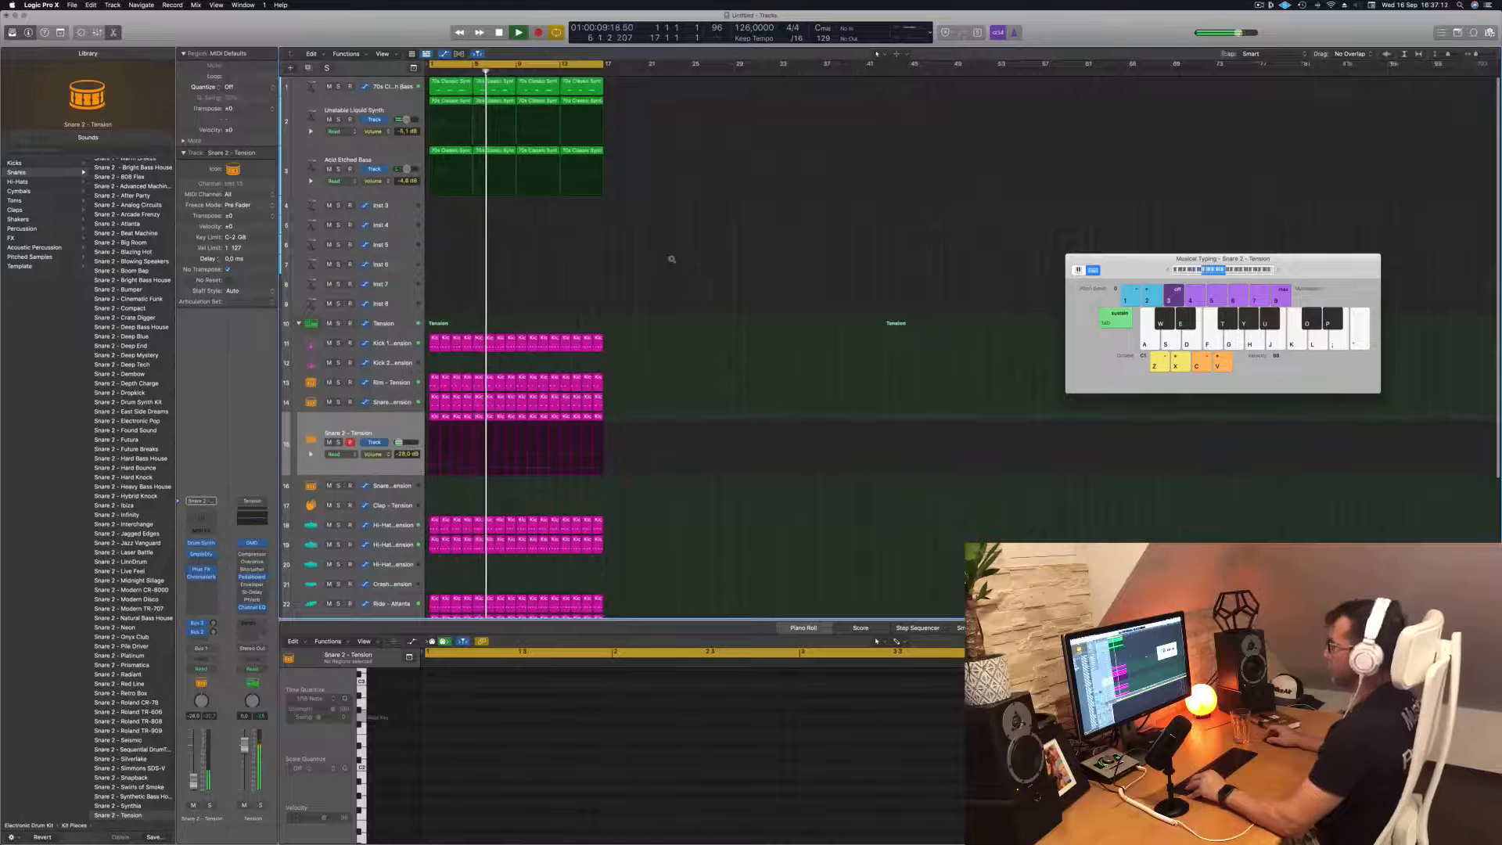
key(super+Right)
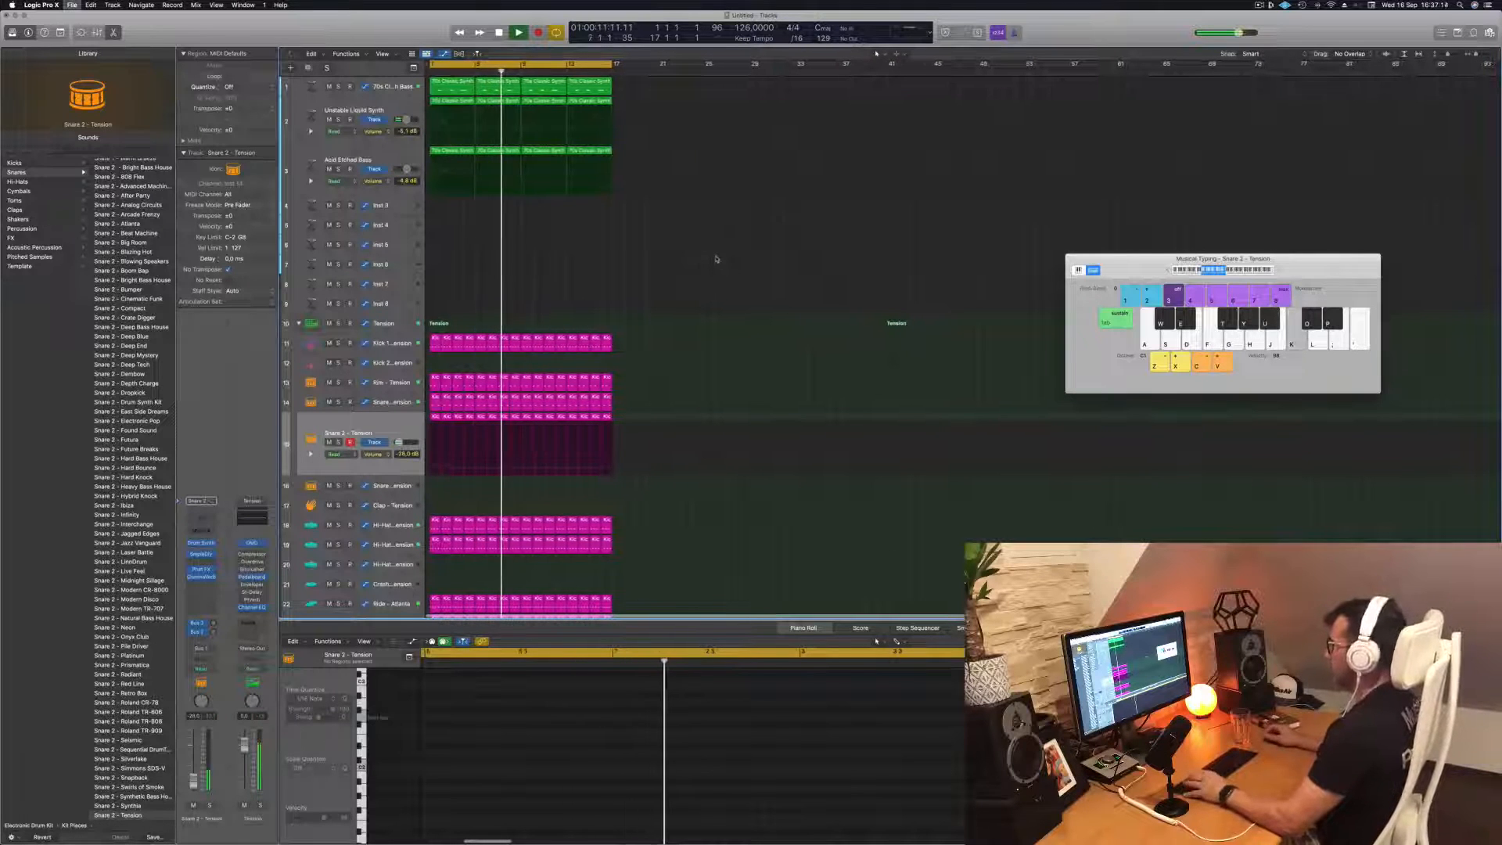
key(super+s)
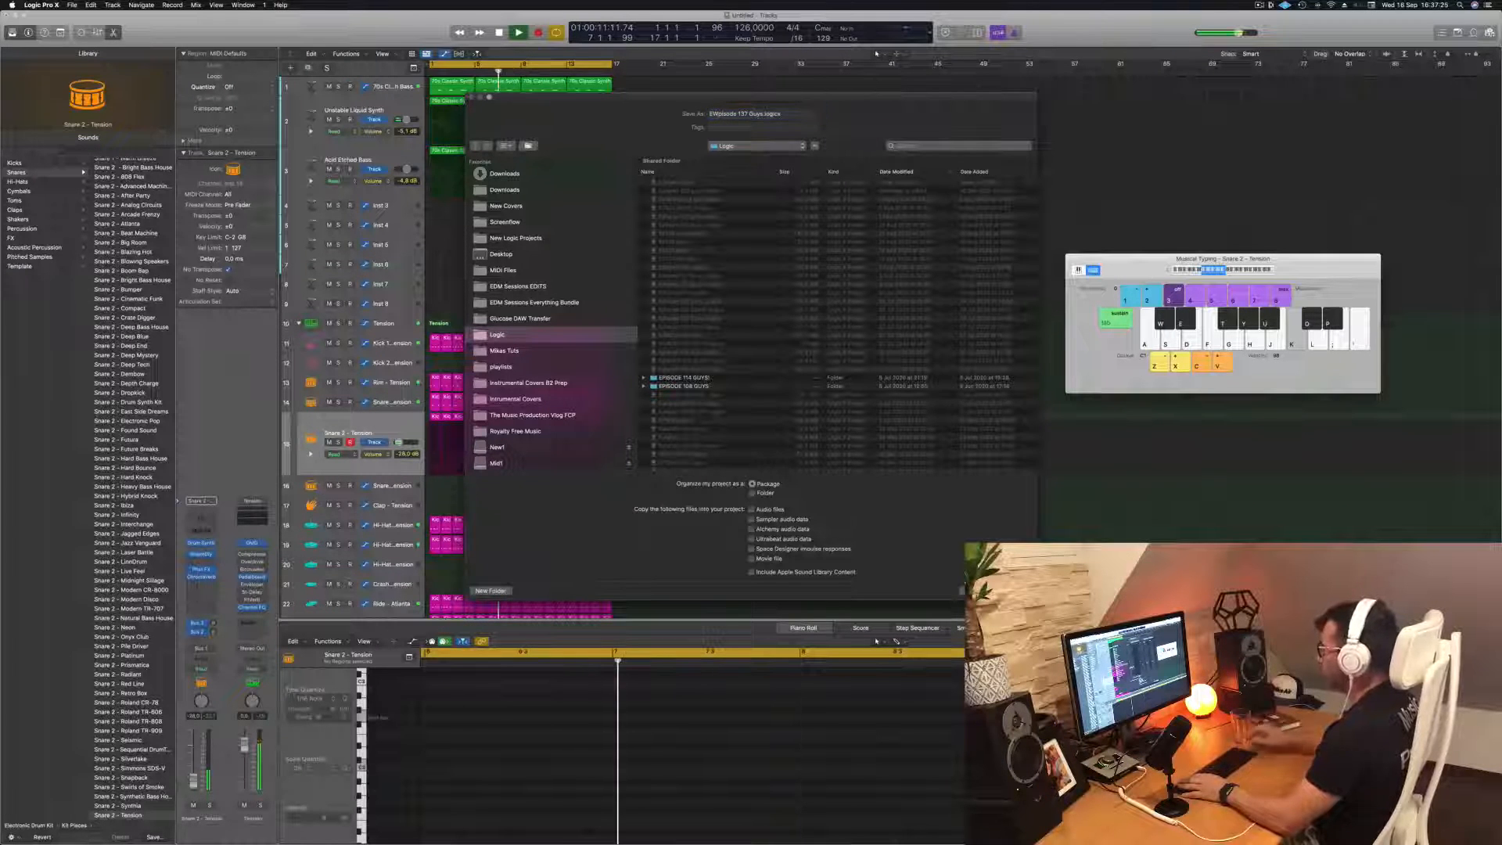
key(BackSpace)
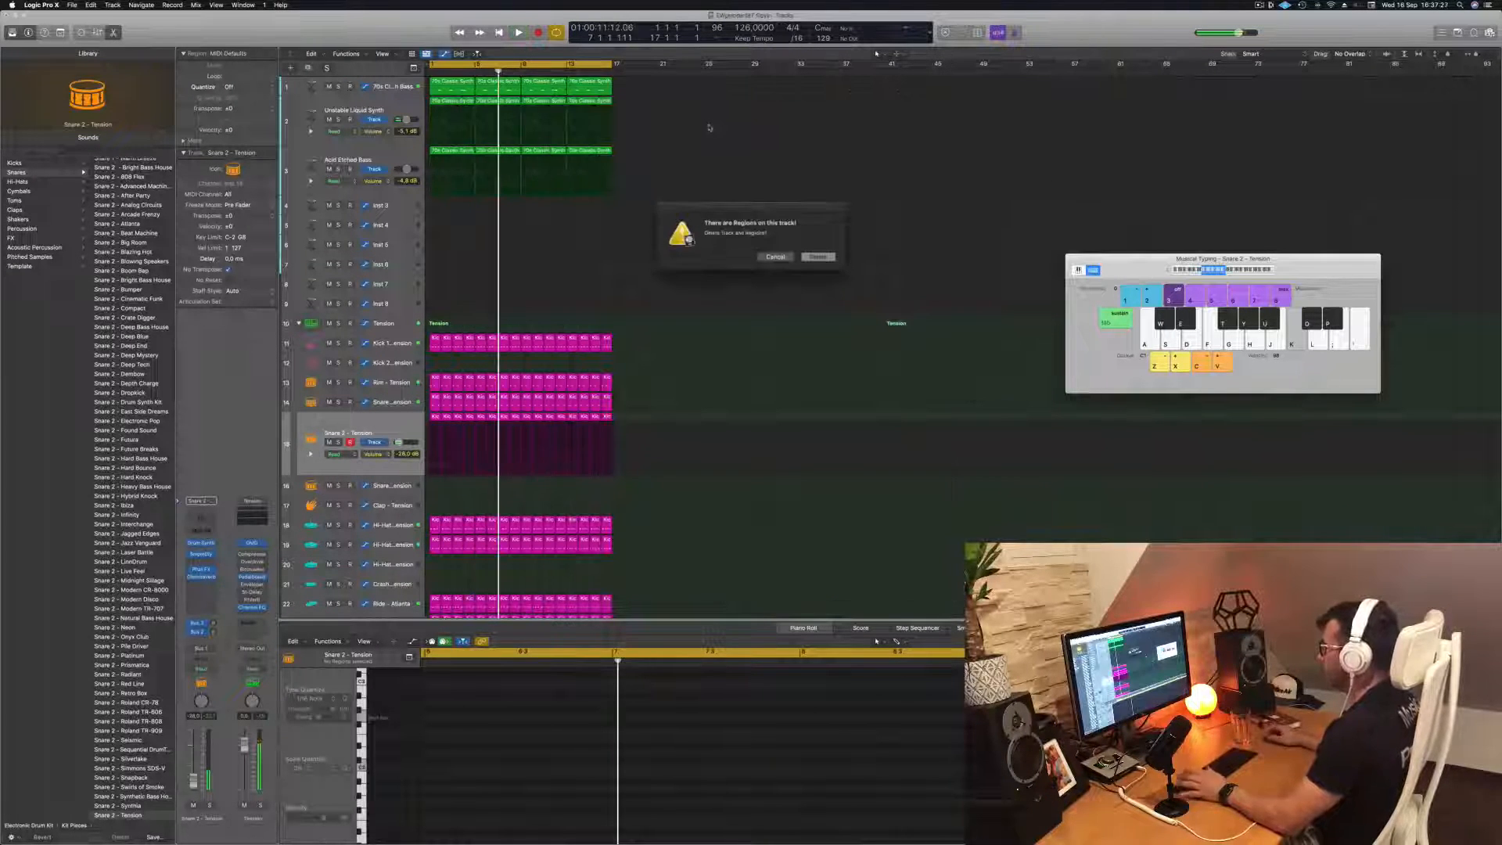
click(776, 257)
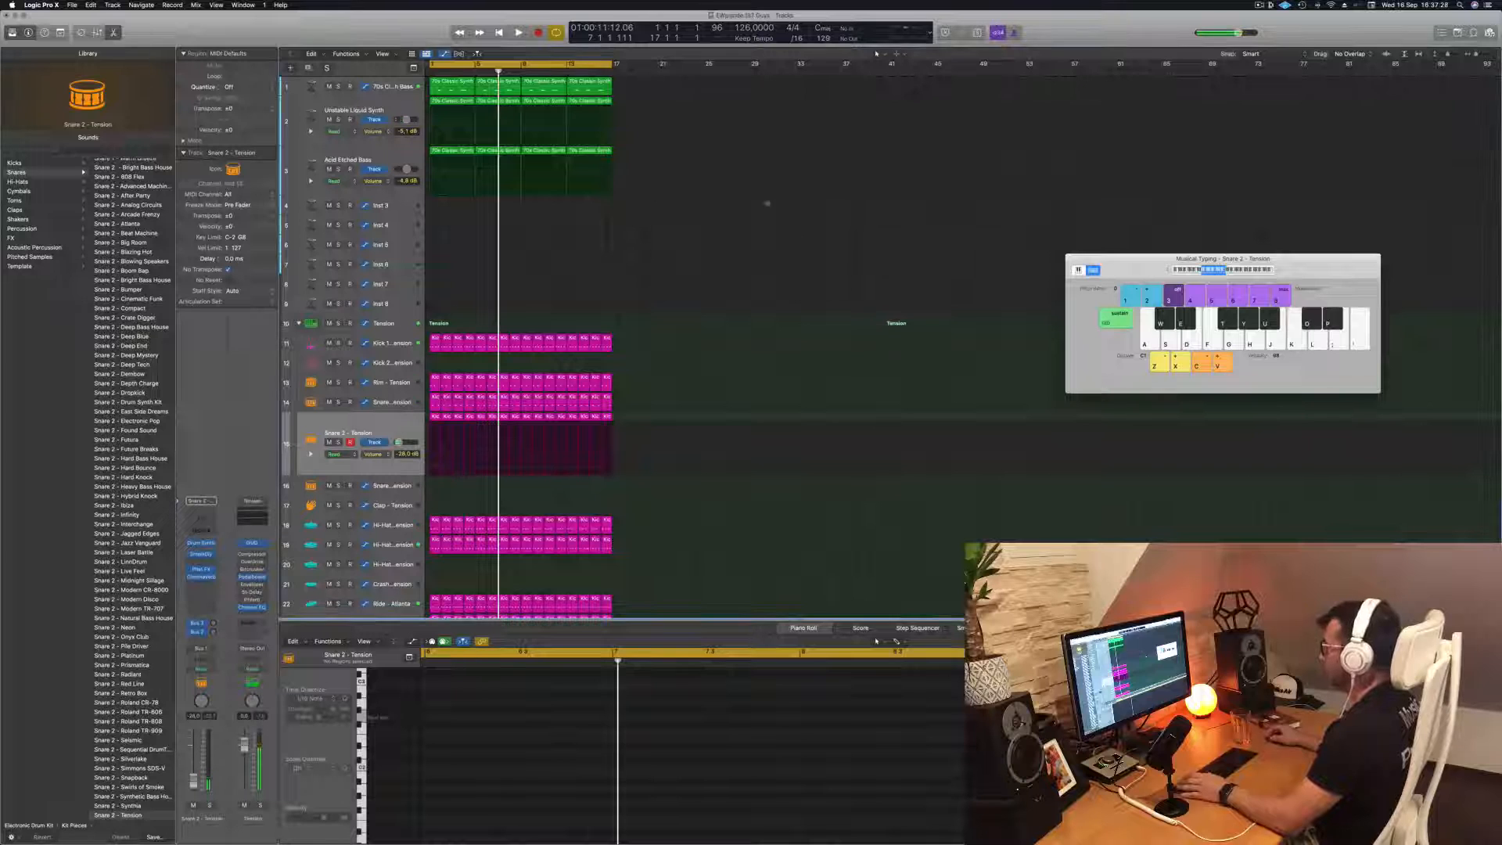
click(72, 6)
click(753, 246)
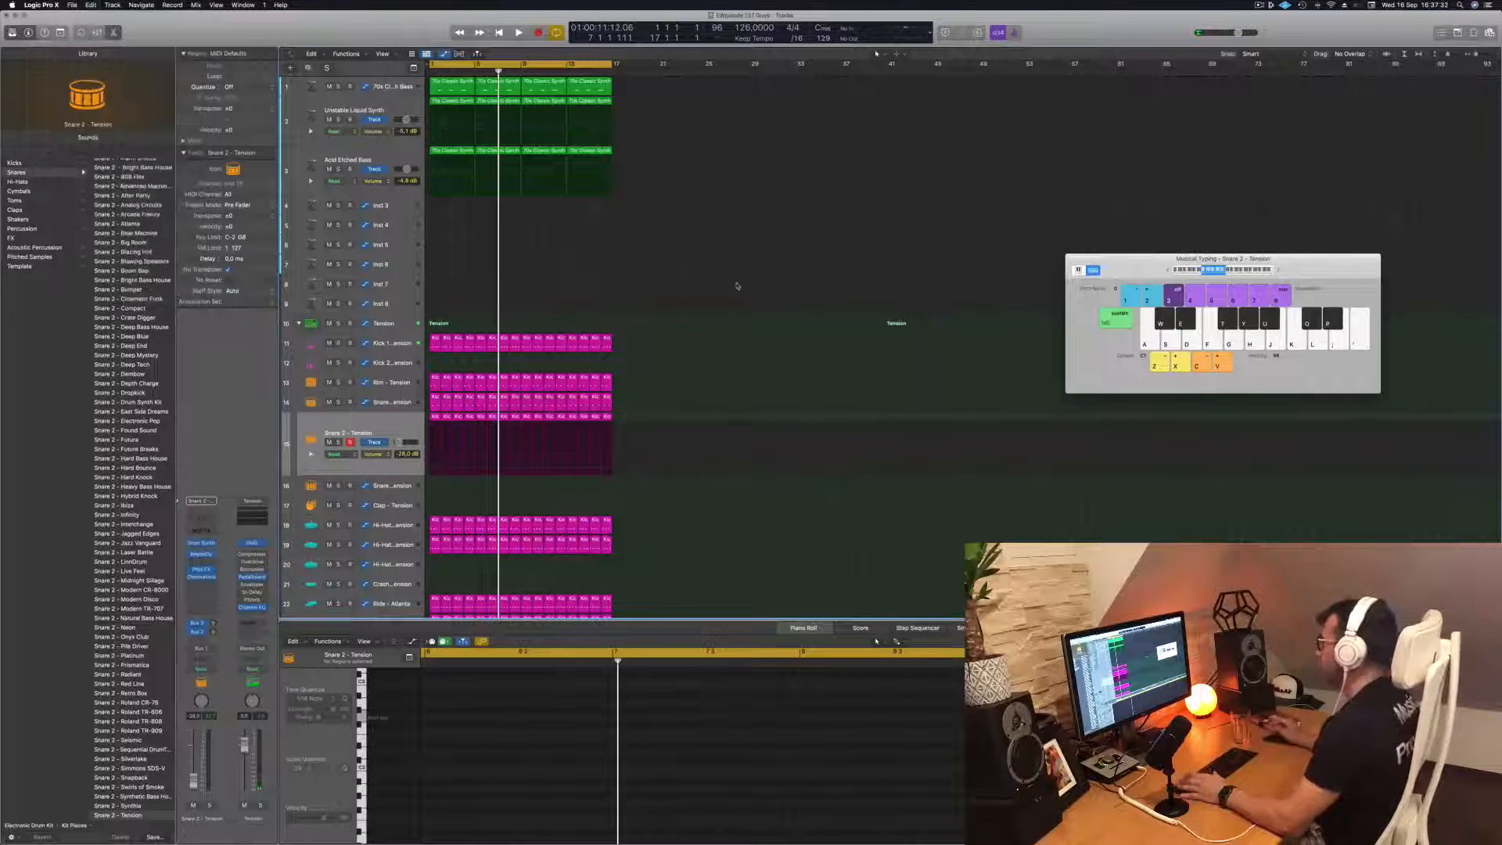
Replay the loop from the start, select the regions on the Snare 2 - Tension track and open its Phat FX effect
key(space)
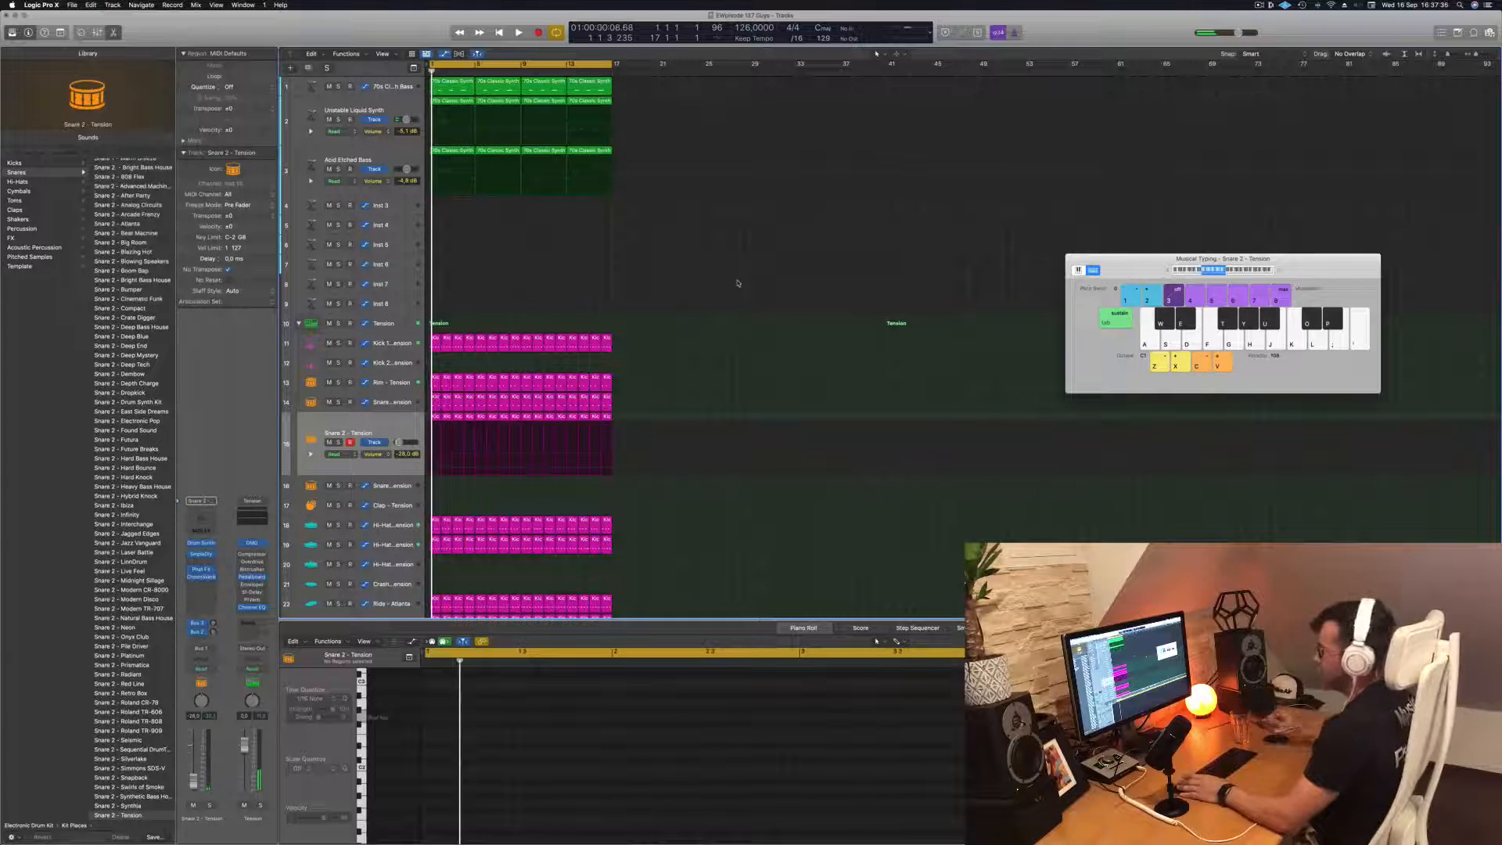
key(space)
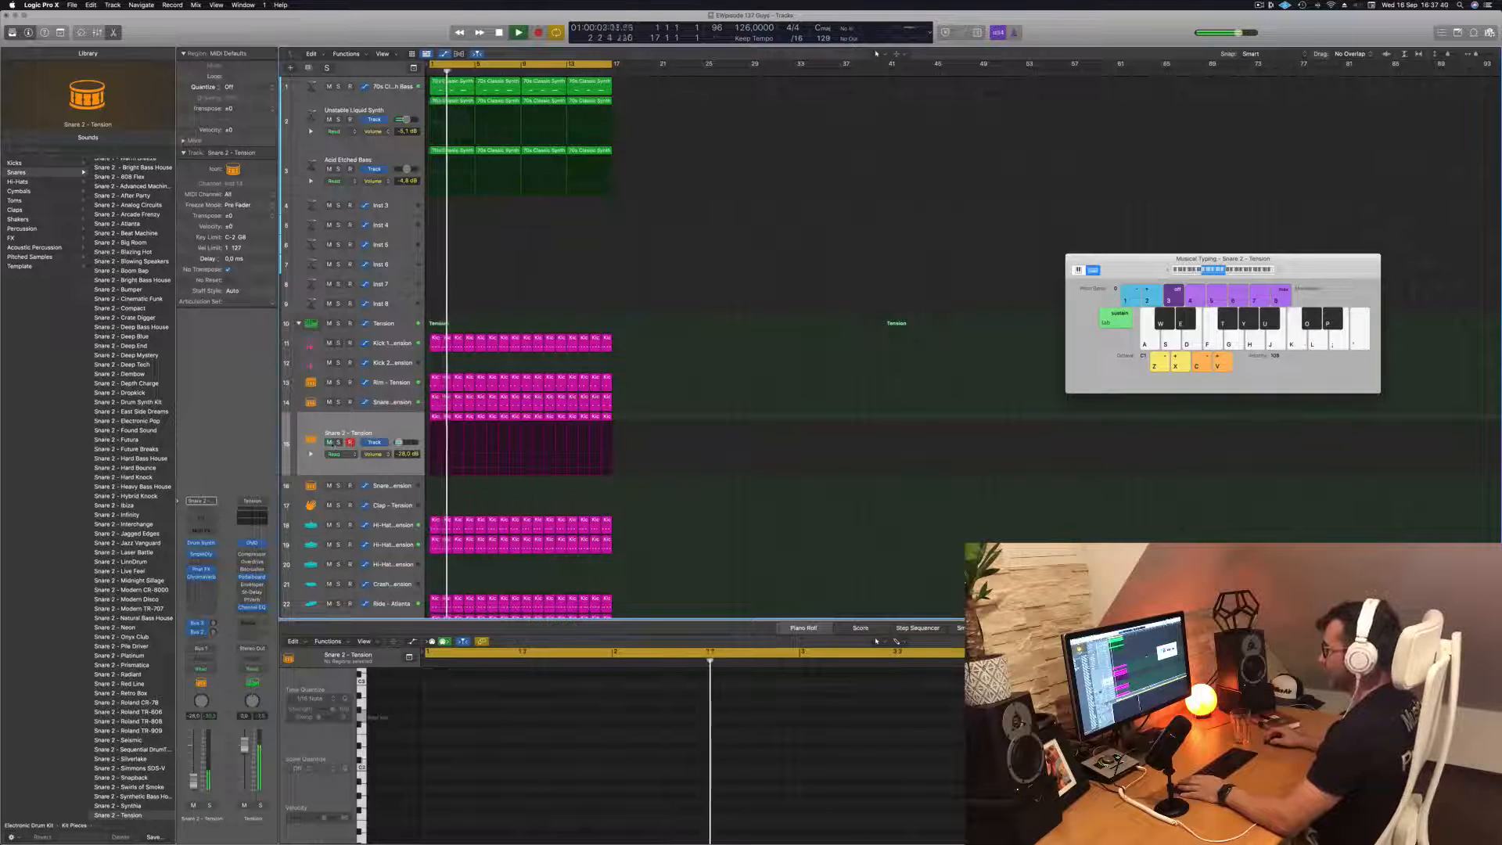
key(super+a)
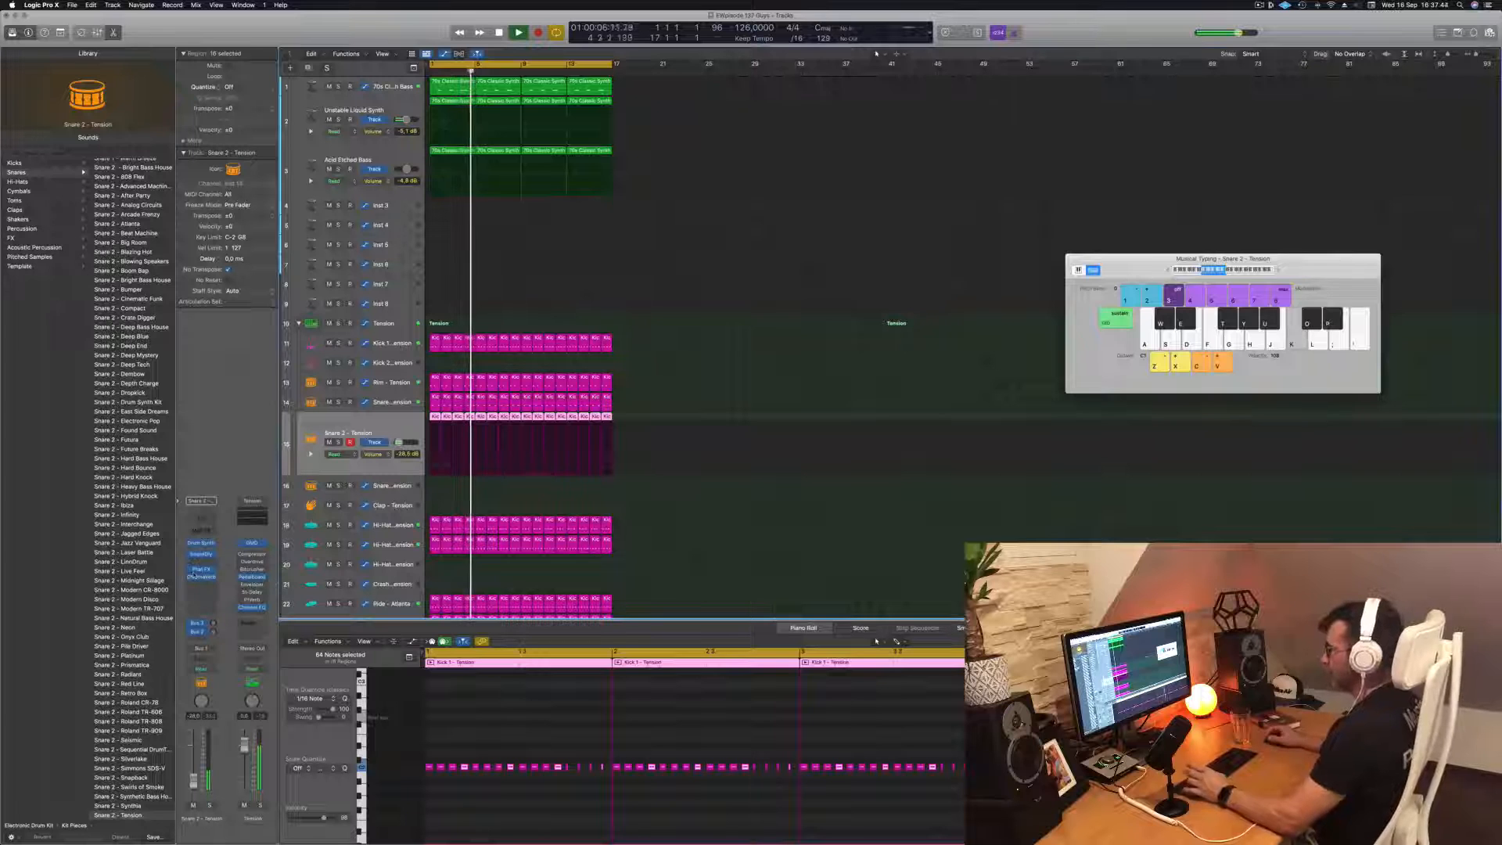
click(201, 571)
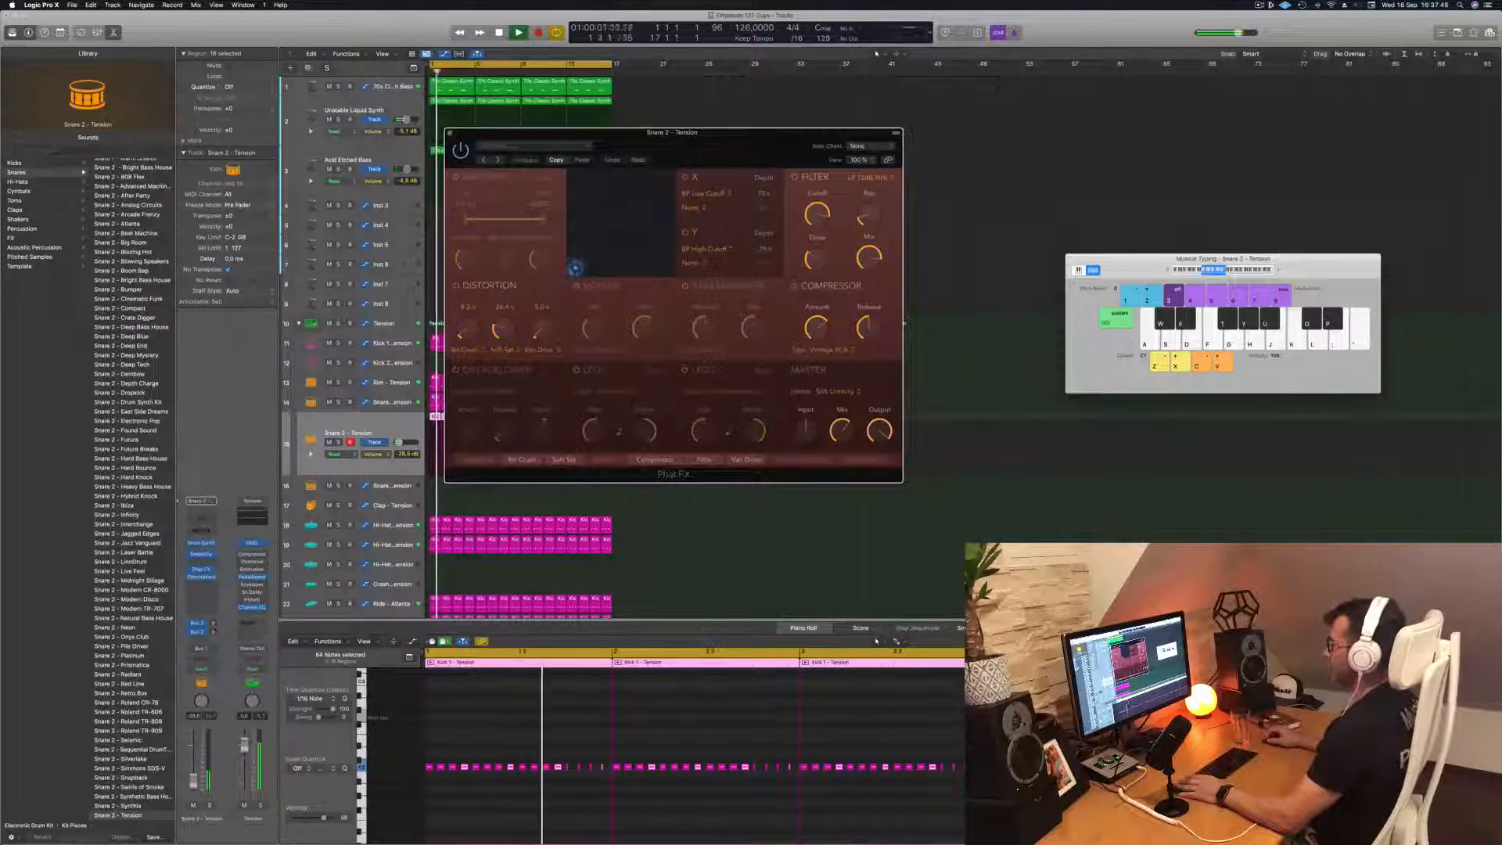
Audition successive Phat FX presets on the Snare 2 - Tension track, from Bigger Bass through Screamer to Wobble Driver and beyond, and close the effect
click(498, 161)
drag(652, 151, 689, 167)
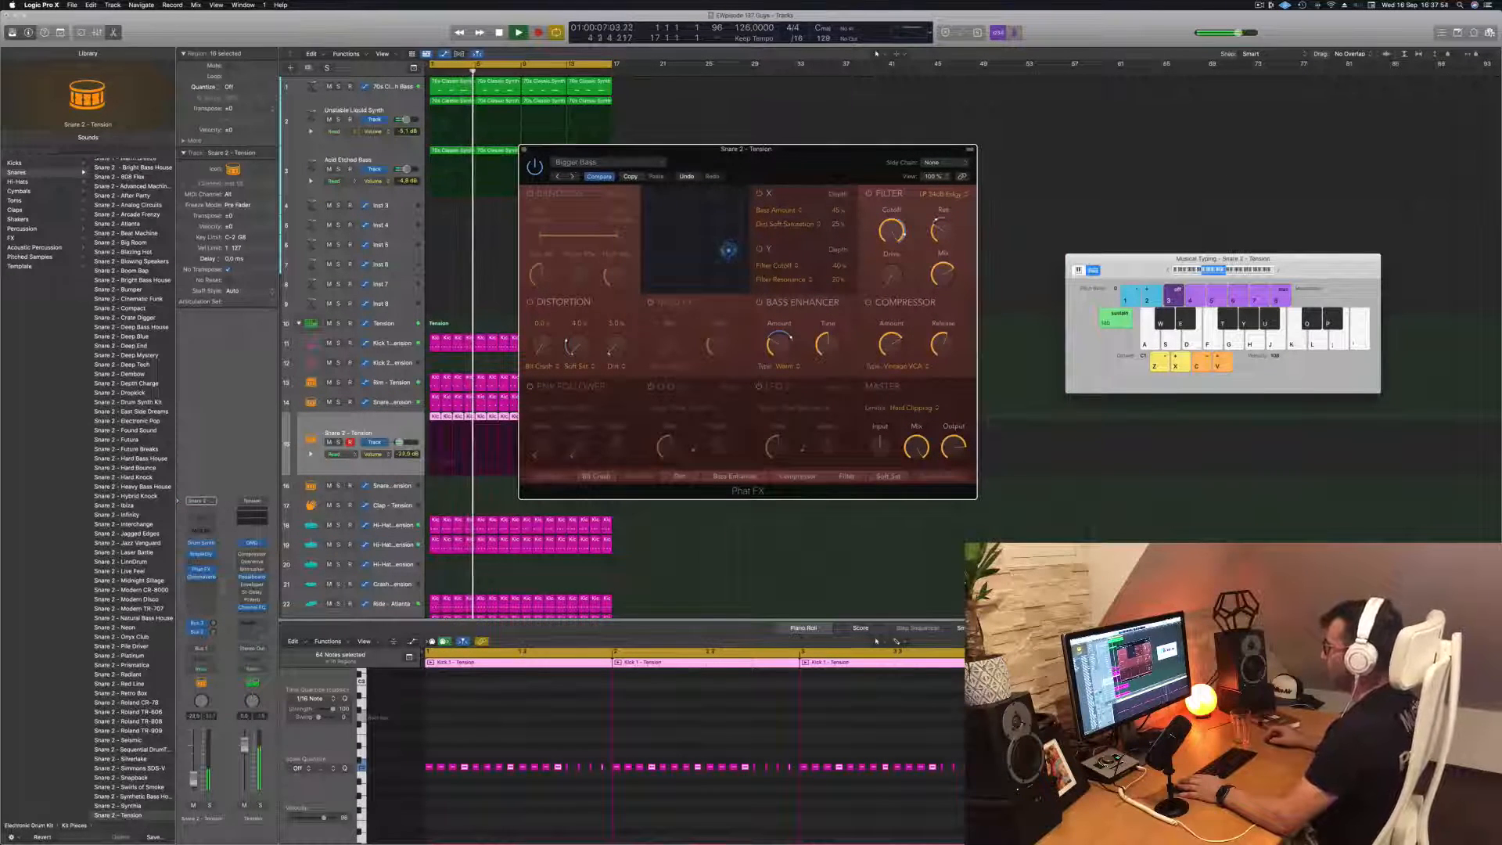
key(space)
click(572, 176)
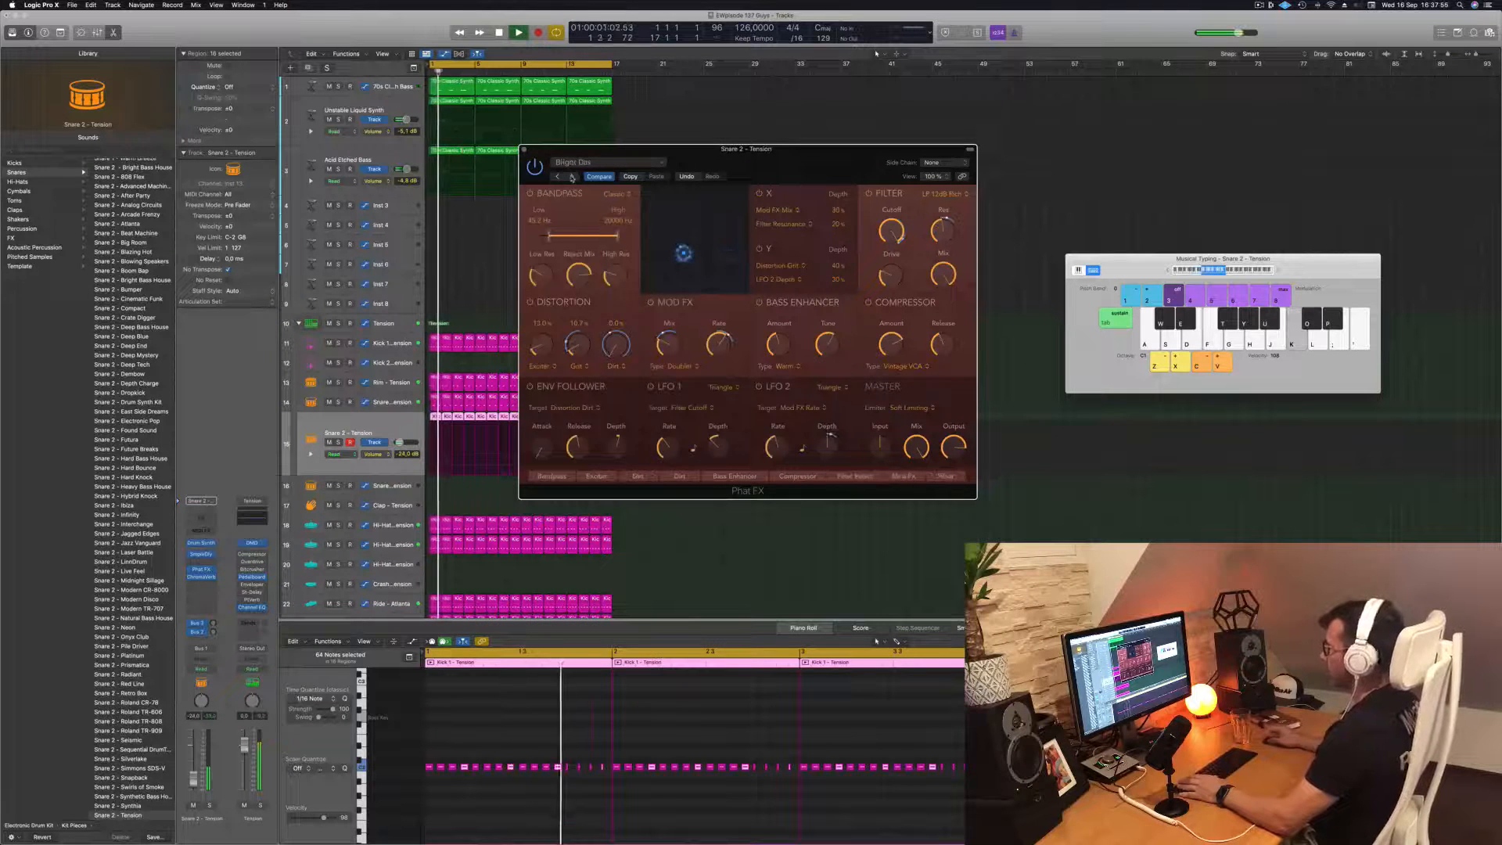
click(572, 176)
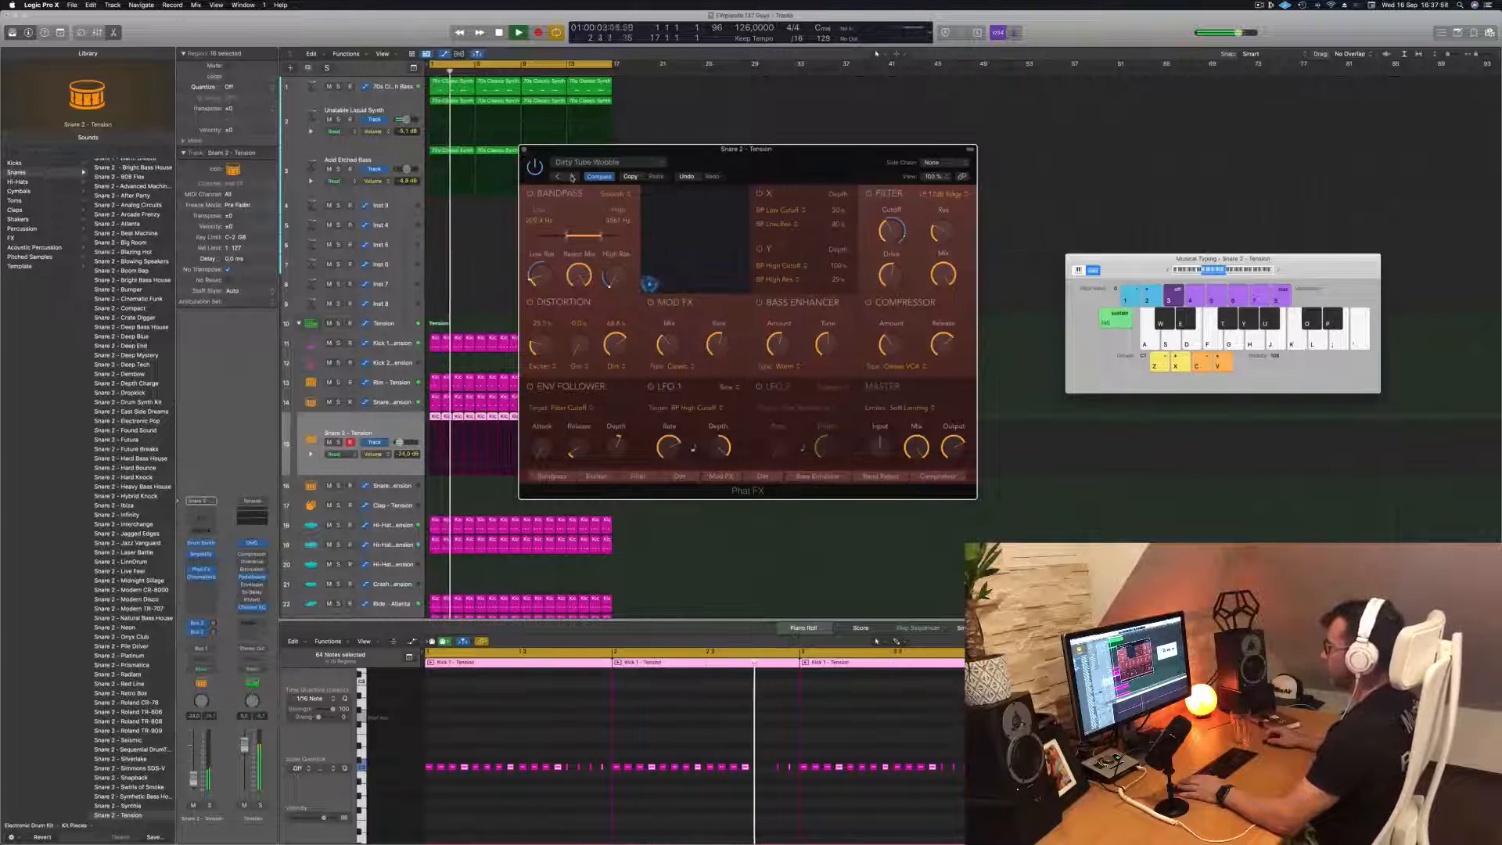
click(572, 177)
click(571, 177)
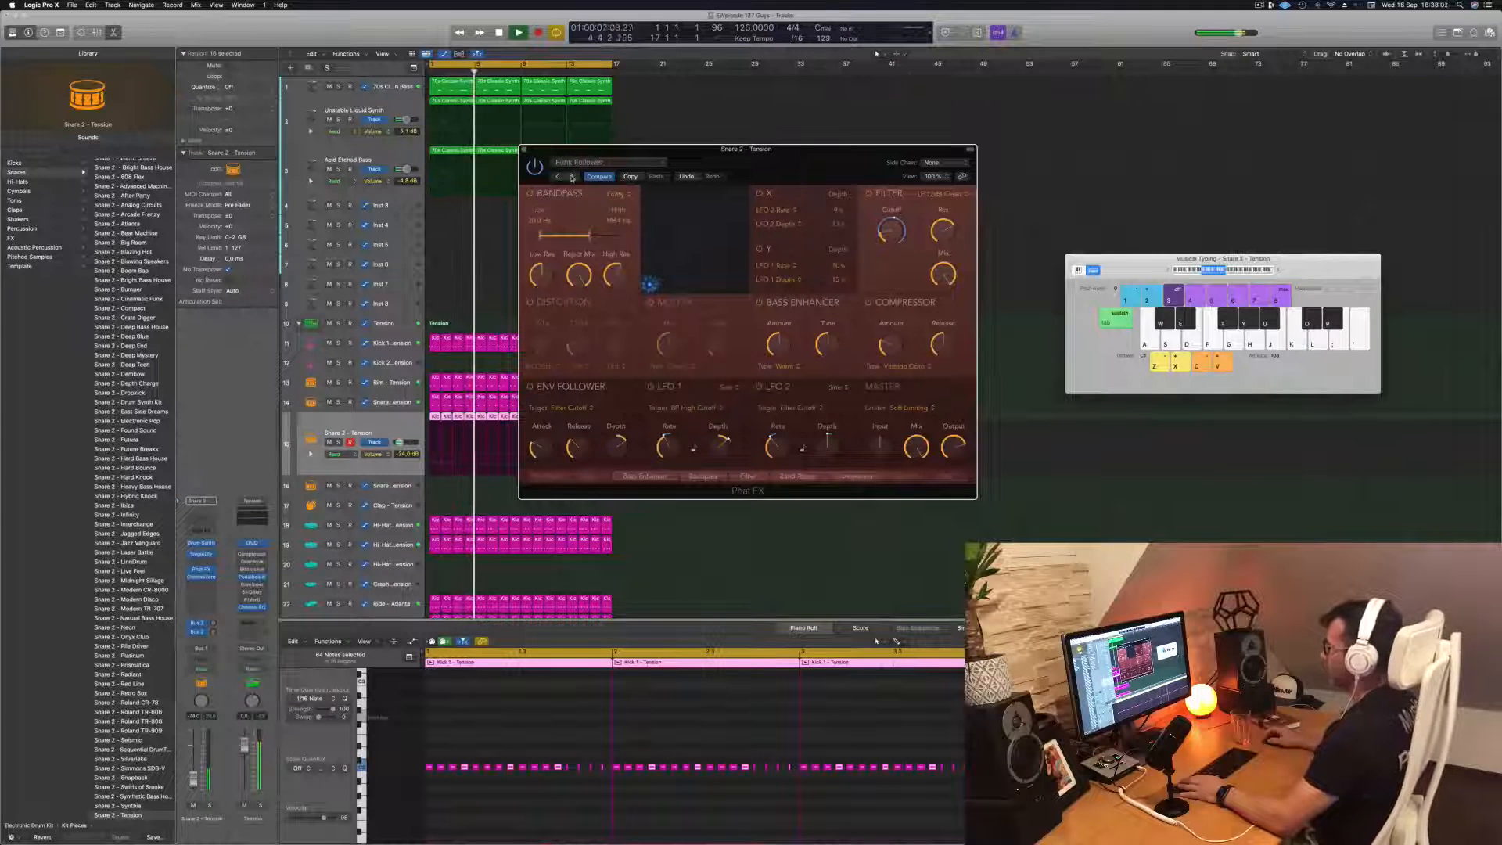
click(572, 177)
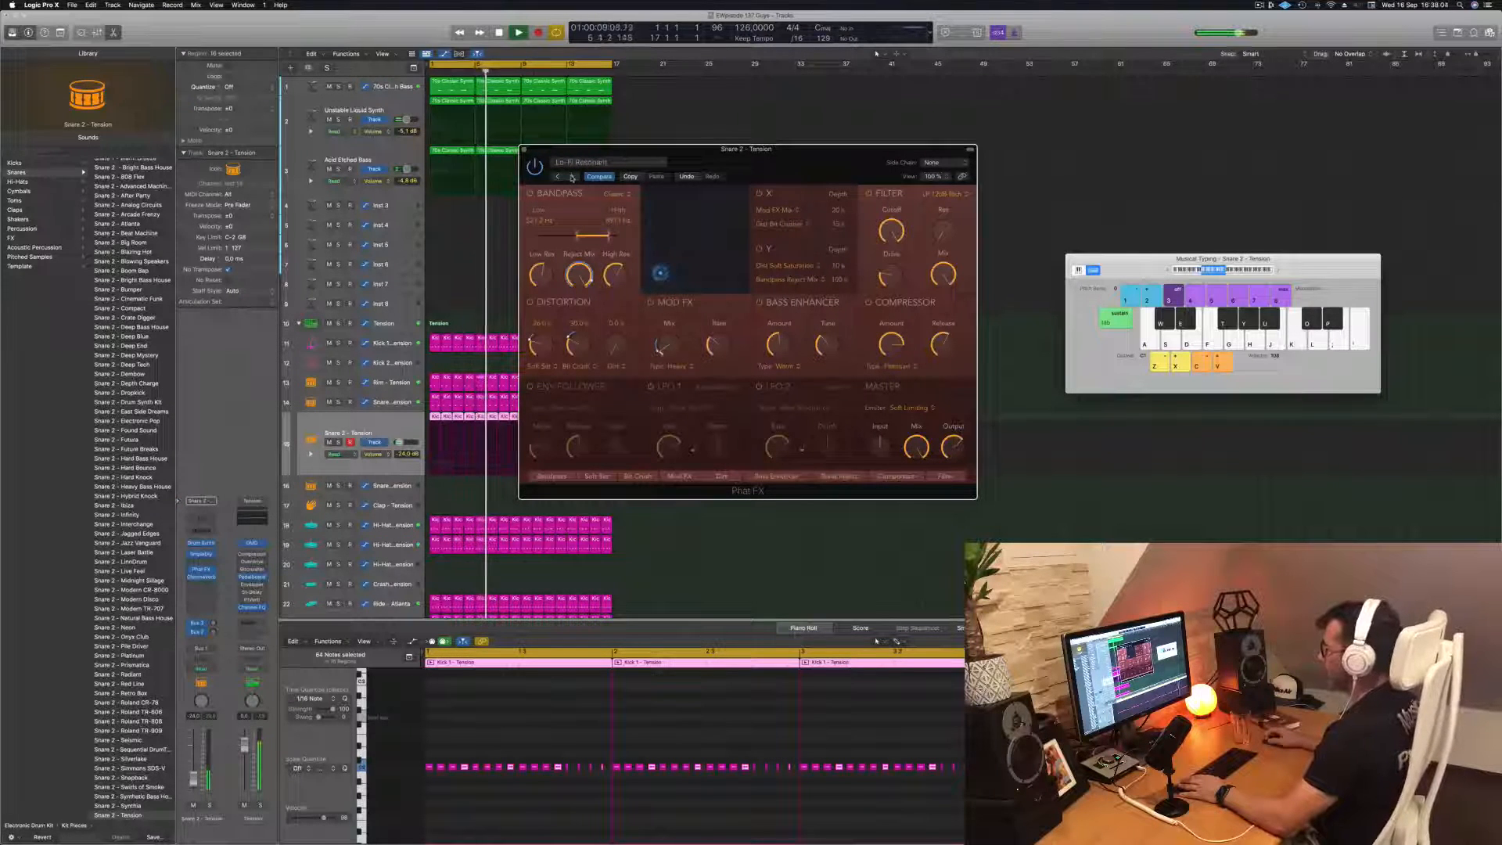
click(571, 177)
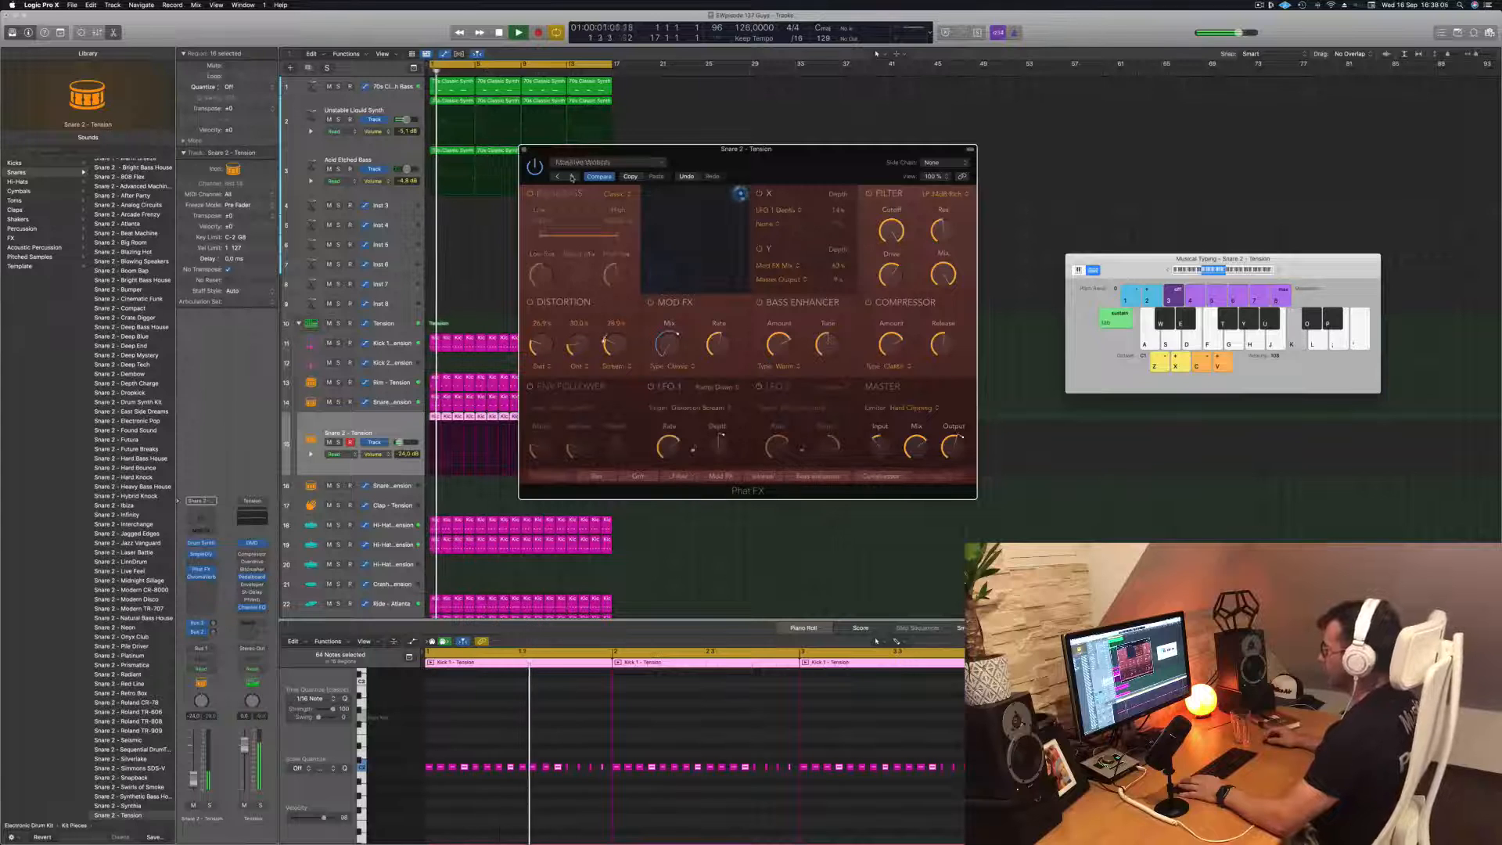
click(572, 177)
click(571, 177)
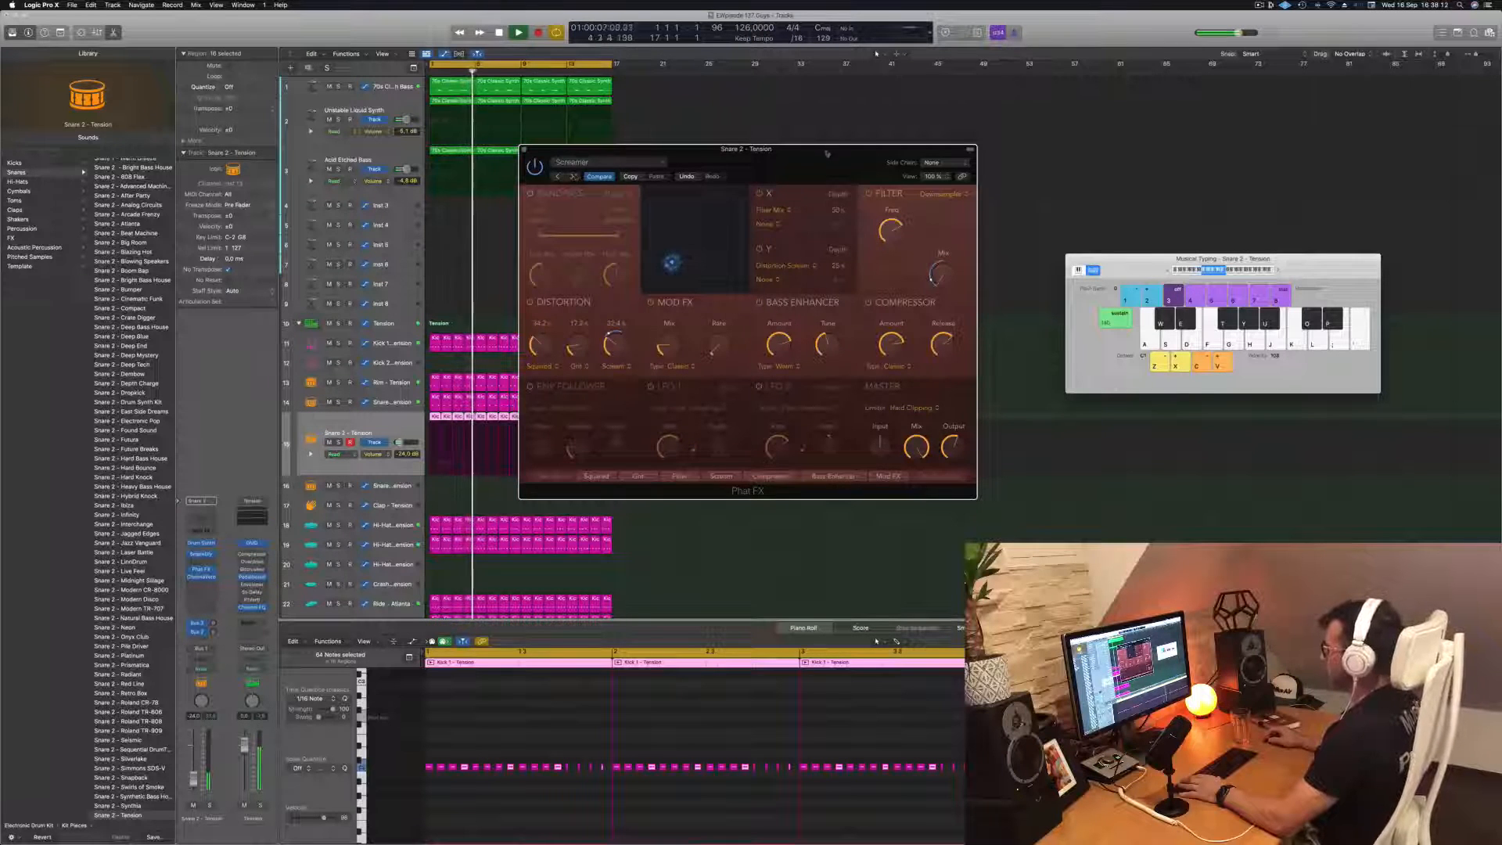
drag(822, 160, 893, 139)
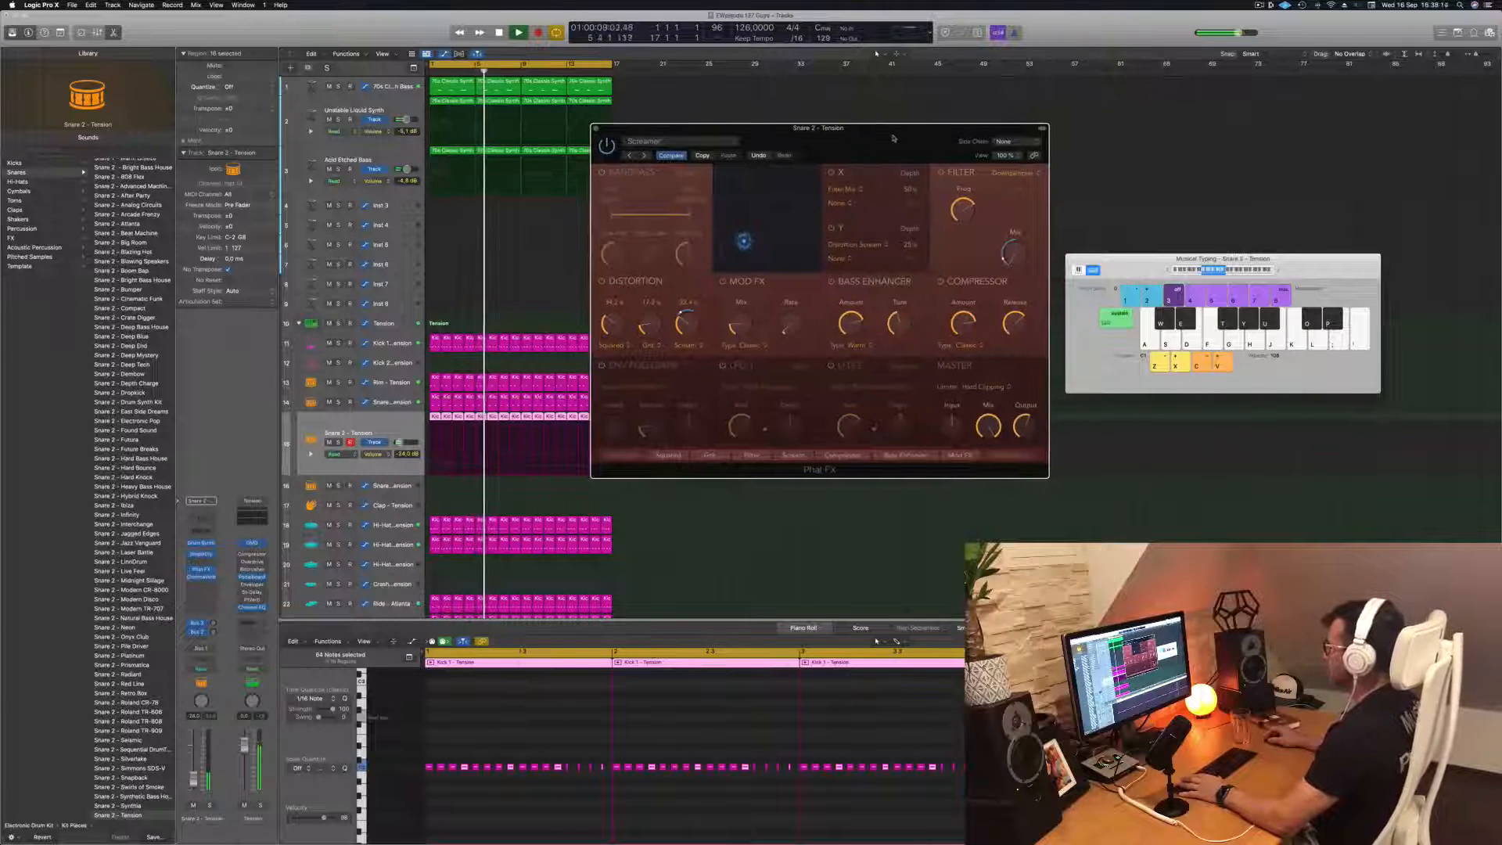
click(646, 156)
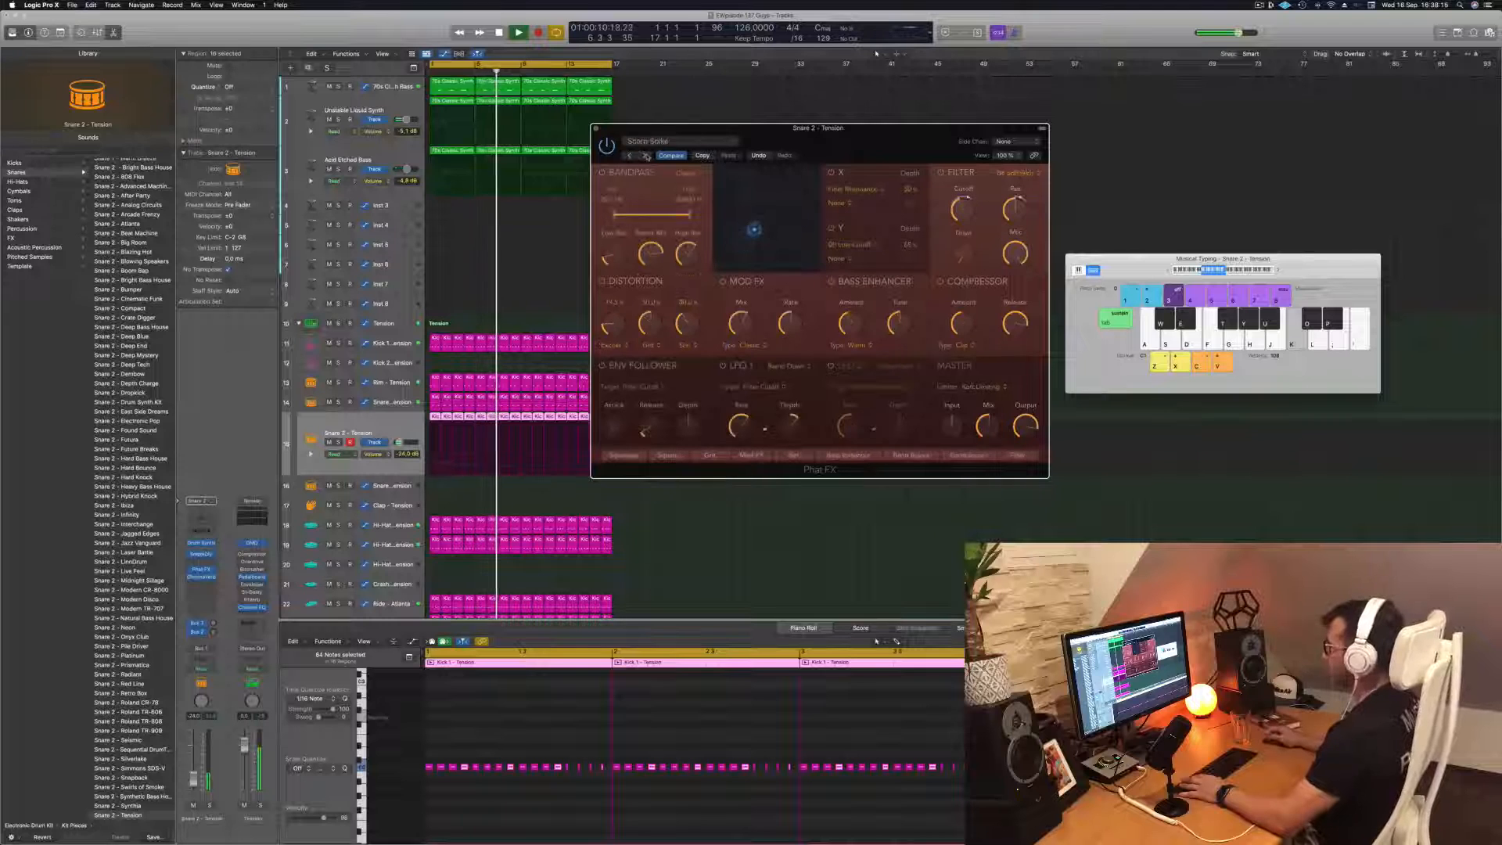
click(646, 155)
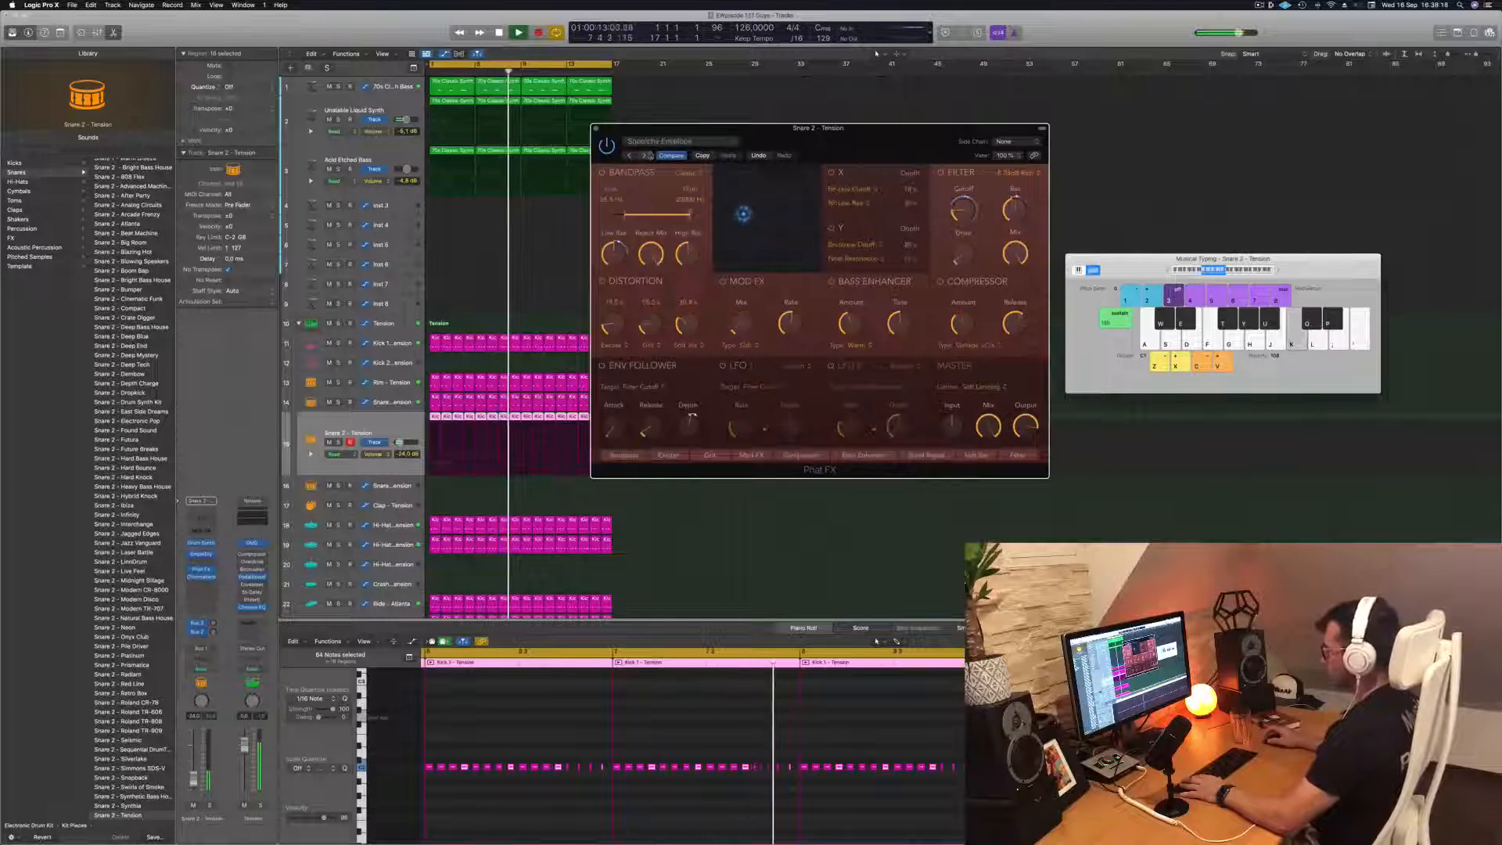
click(646, 156)
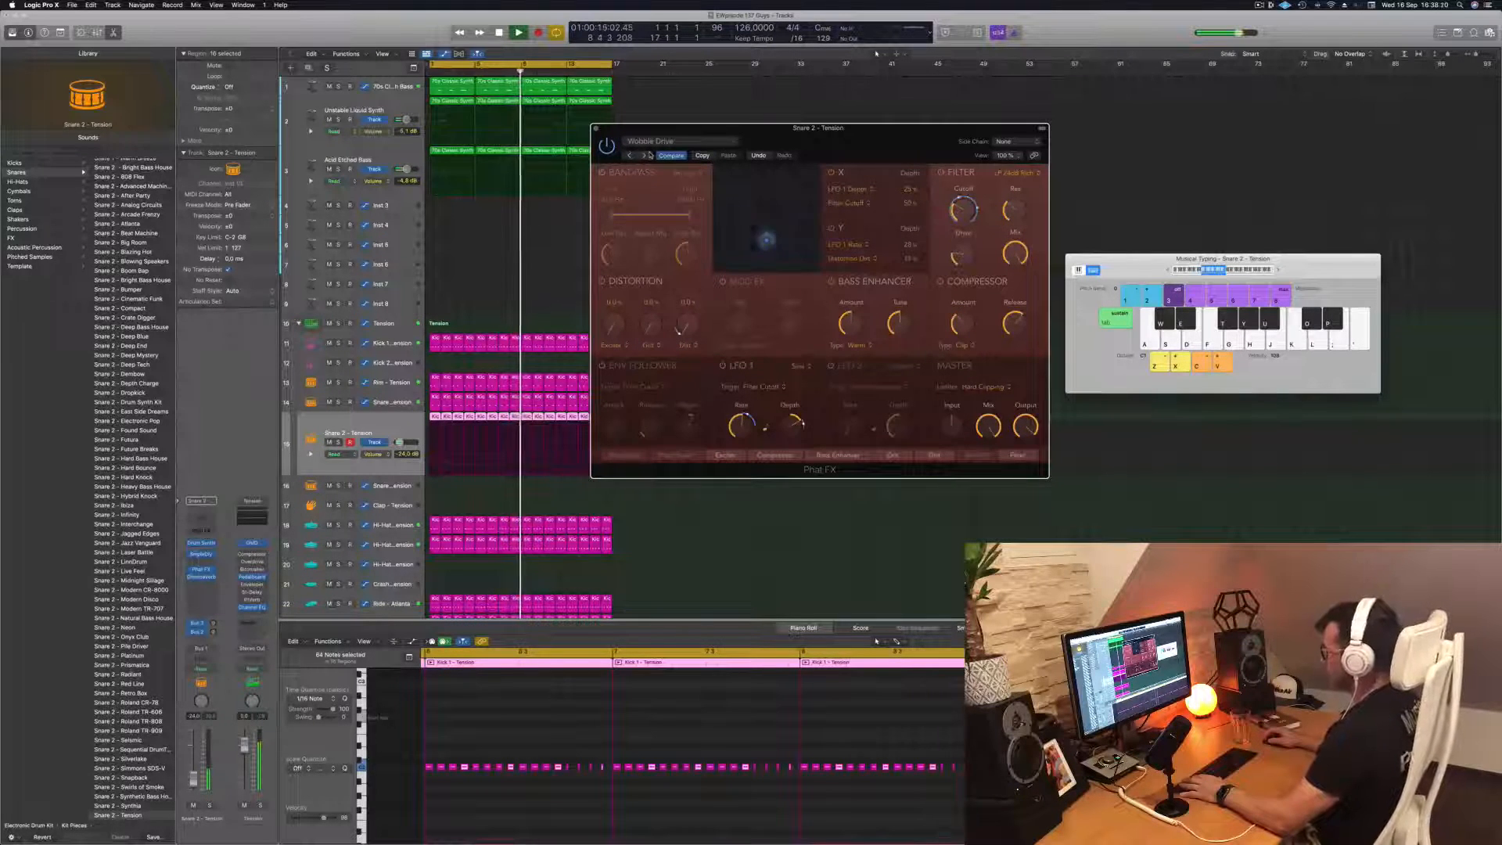
click(646, 156)
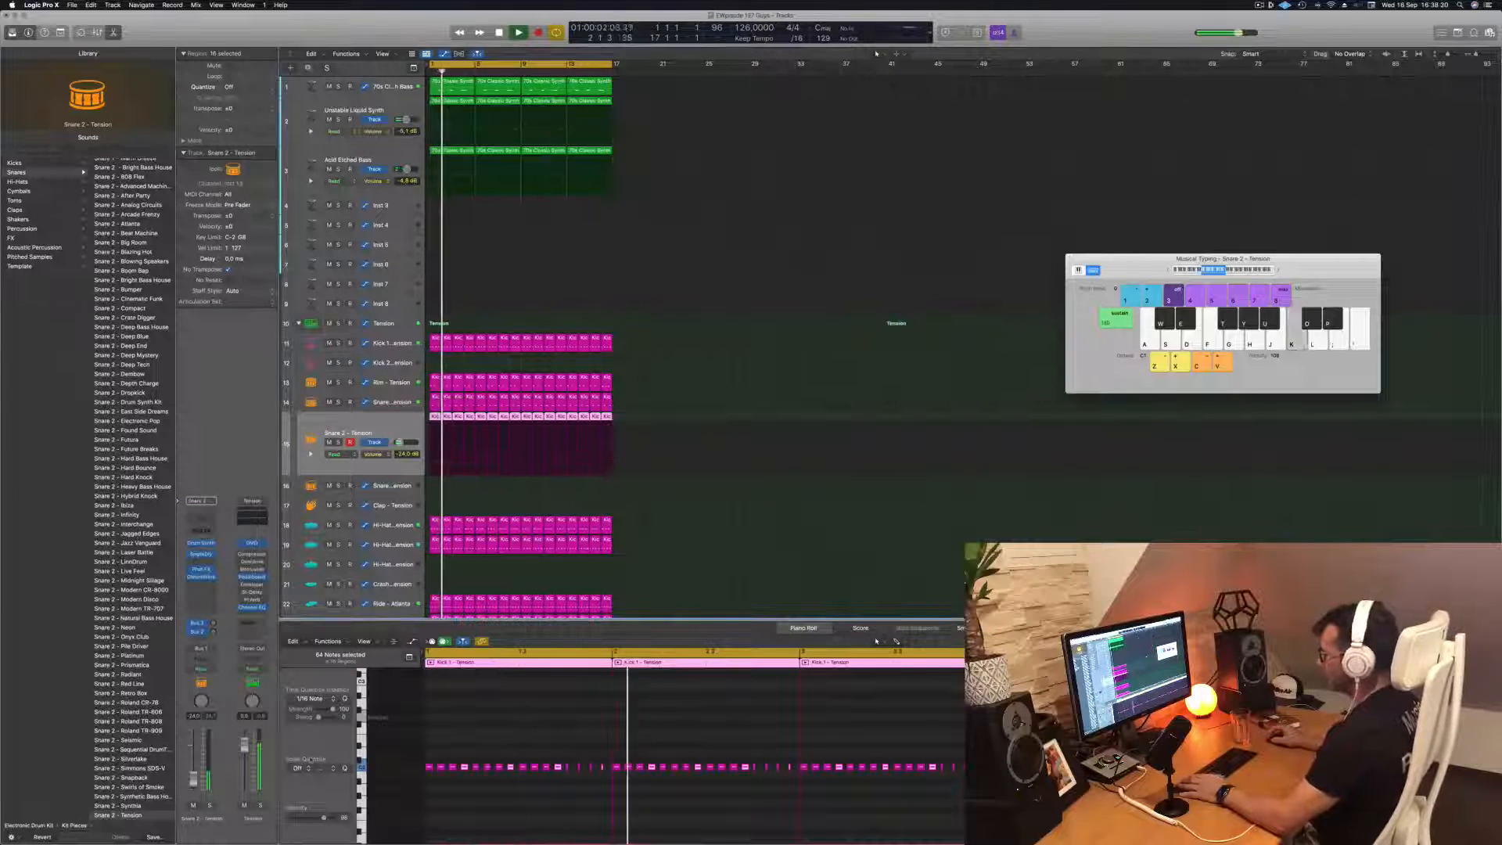
click(558, 129)
Listen to the Snare 2 - Tension track soloed from the start, unsolo it and lower its volume to about -25 dB
key(s)
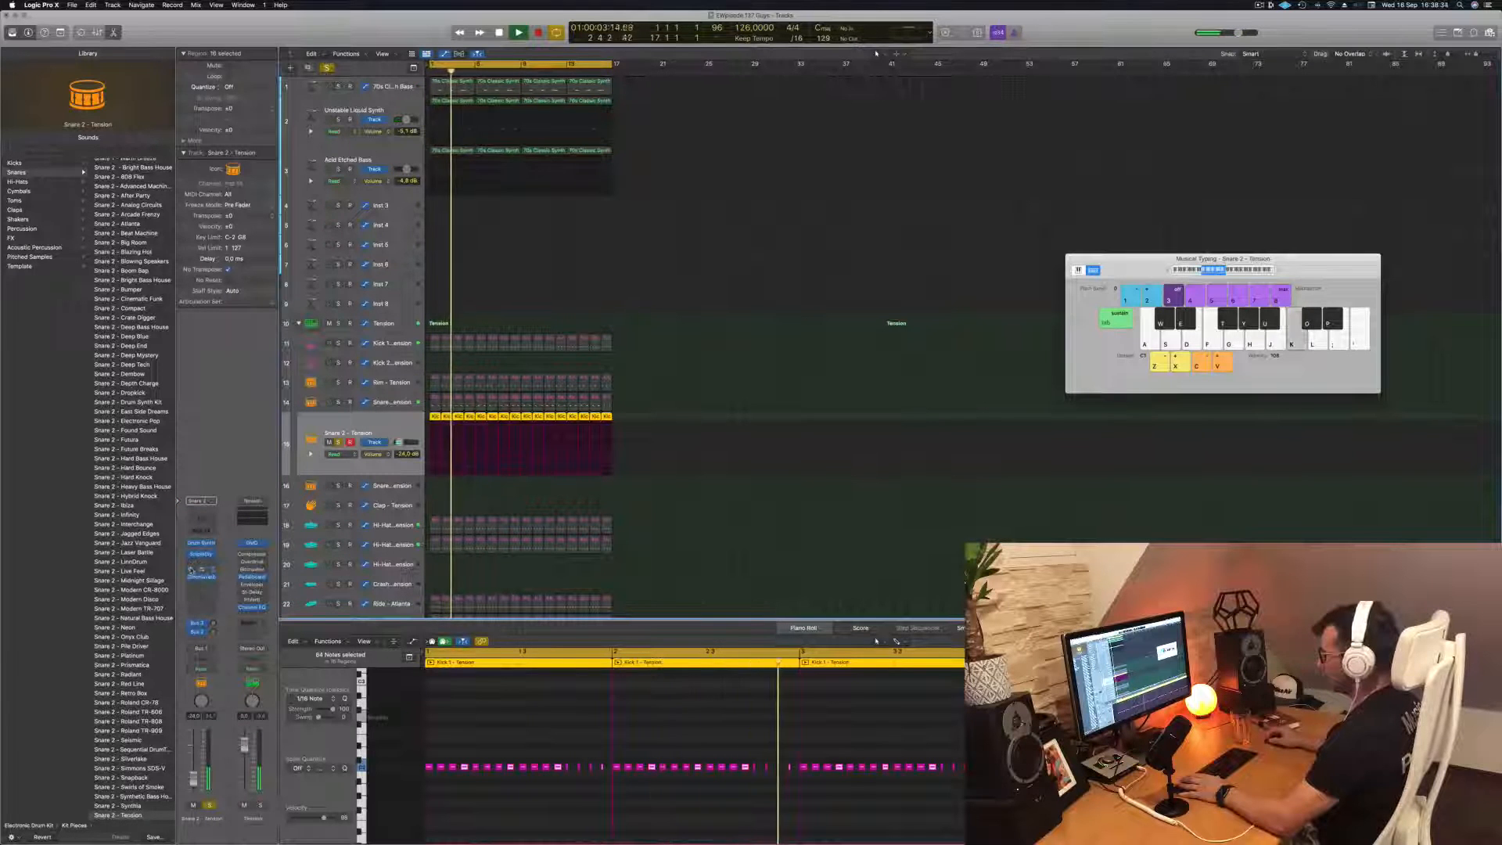
key(Return)
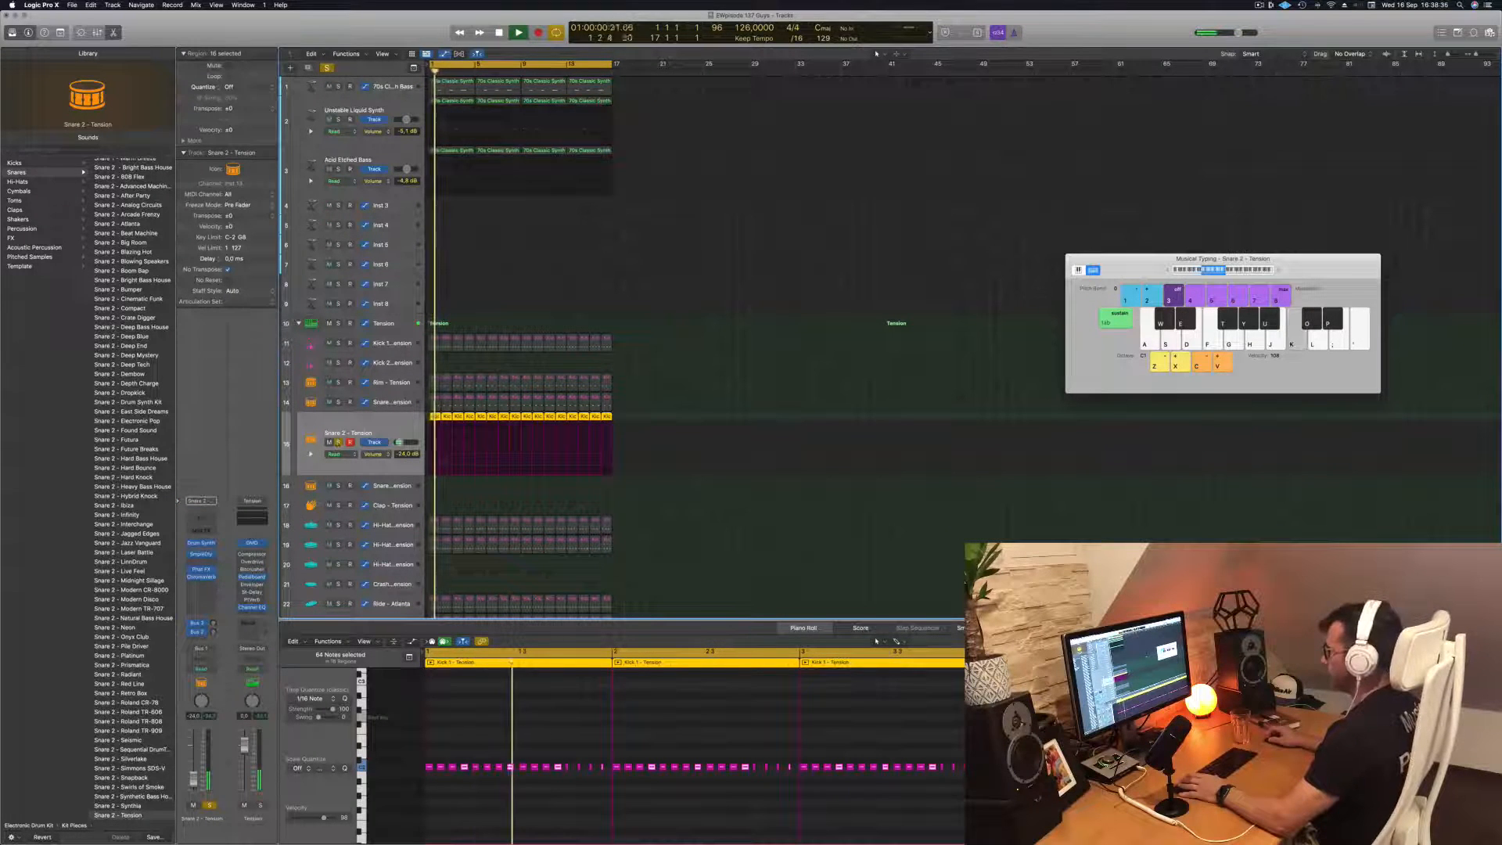
key(s)
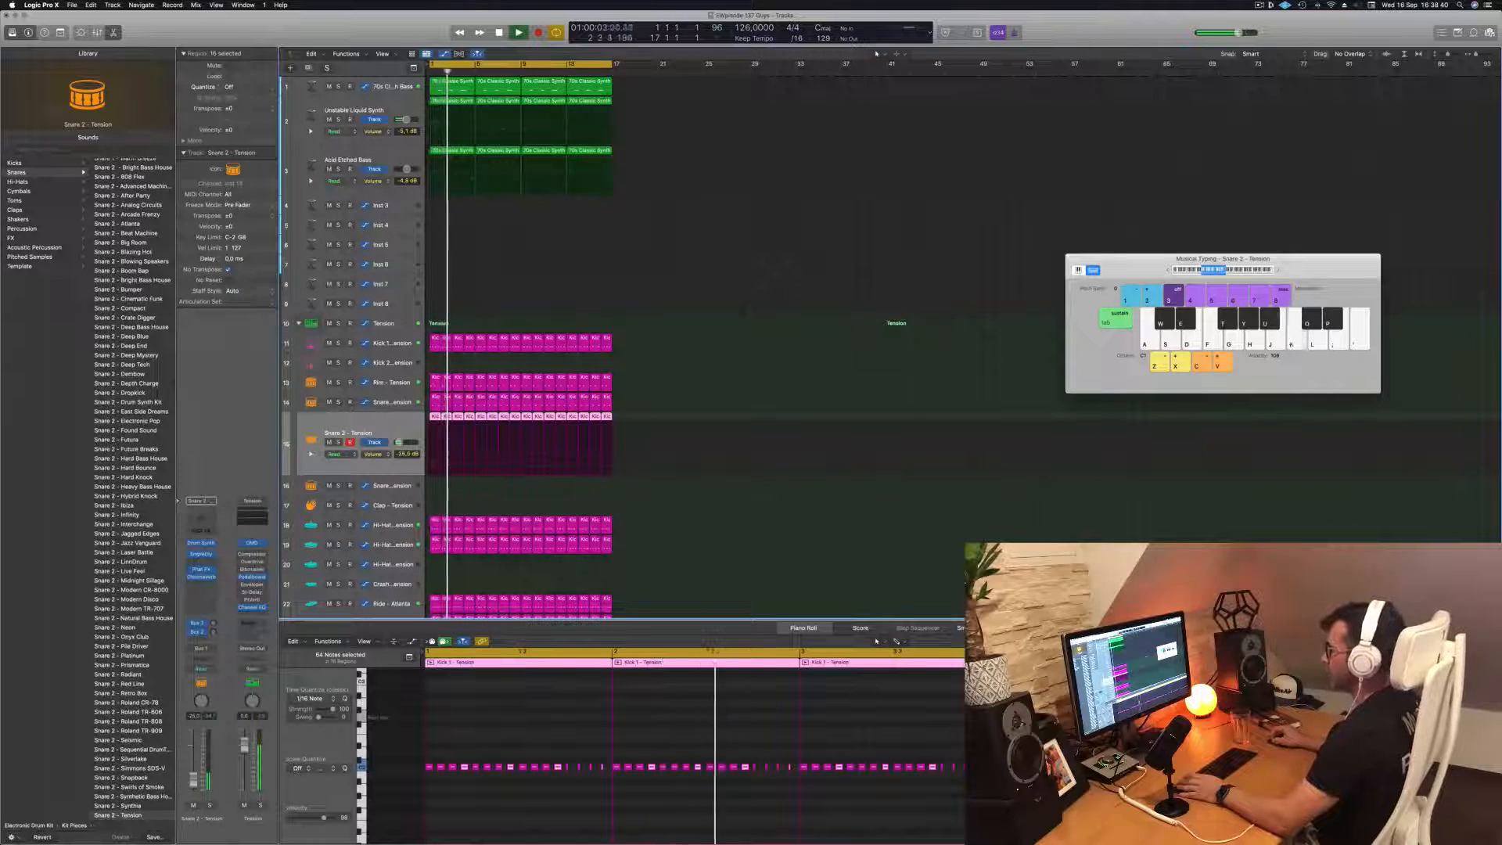
Check the 70s Classic Synth Bass track and raise the Unstable Liquid Synth track's volume to about -3.3 dB
scroll(478, 276, up, 1)
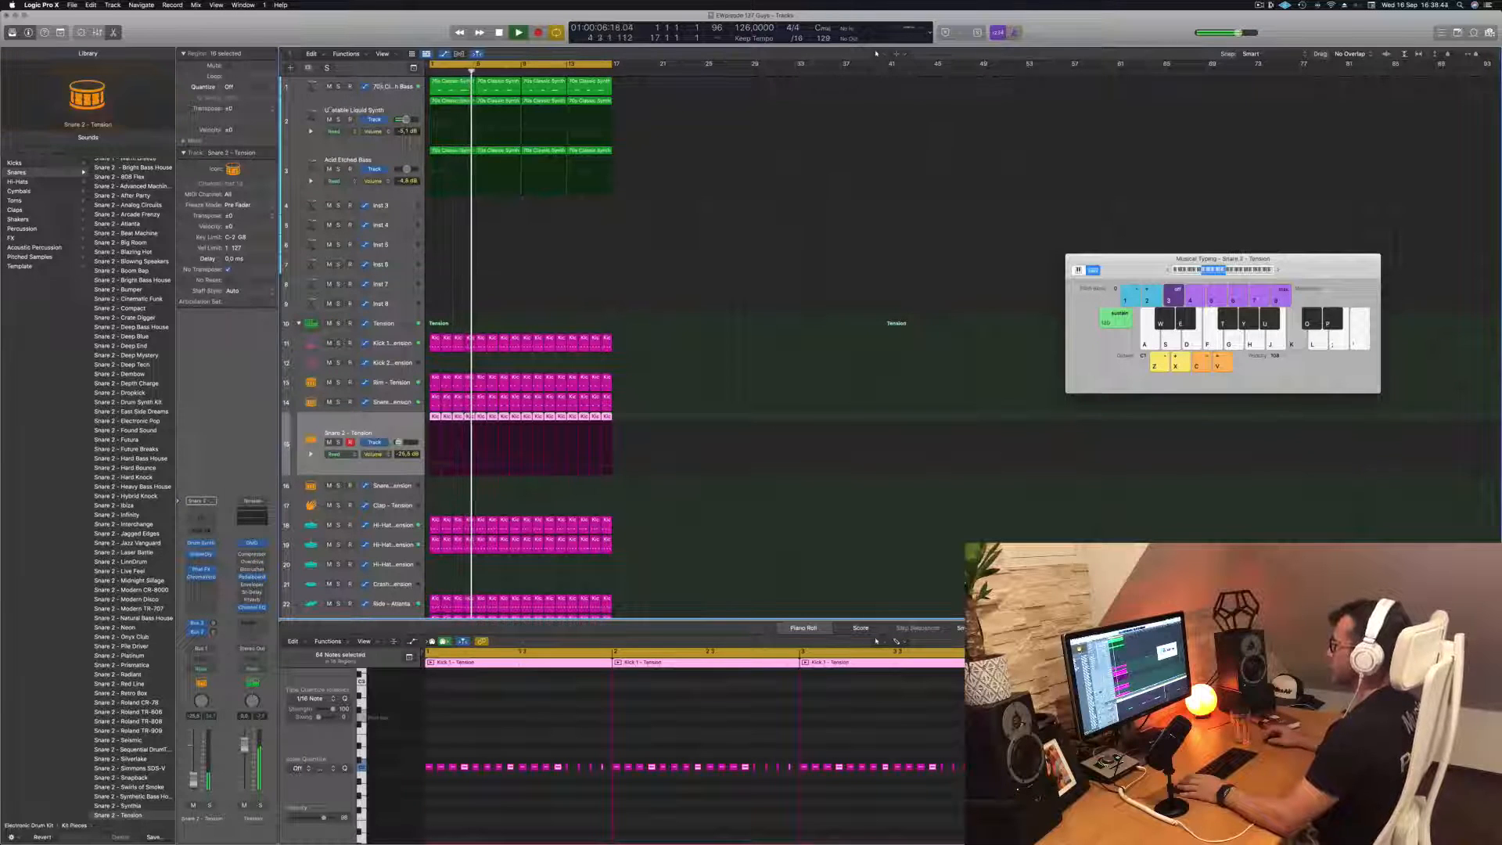
click(382, 86)
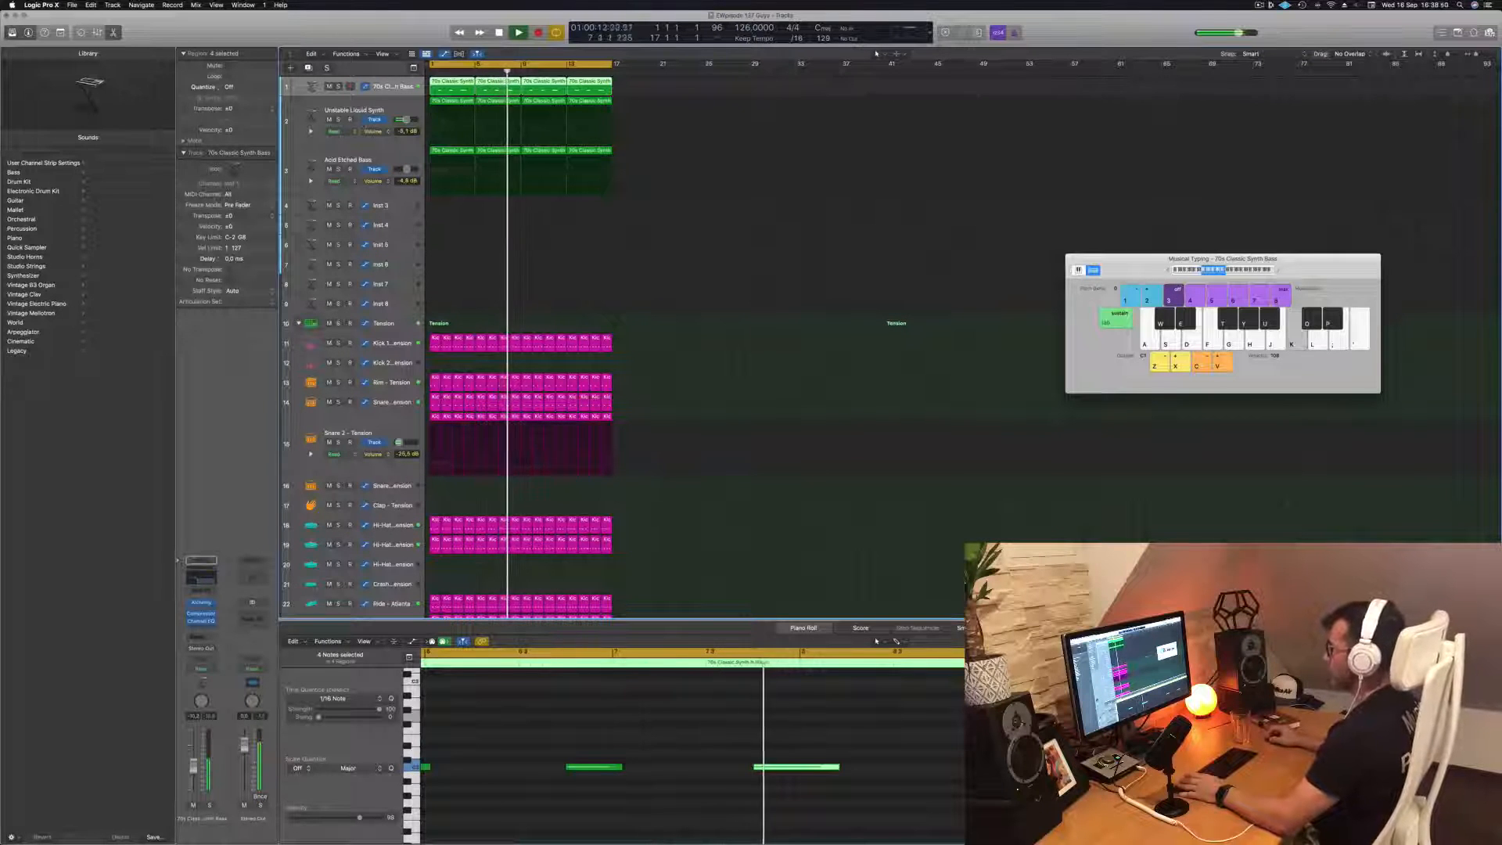
click(339, 119)
click(339, 121)
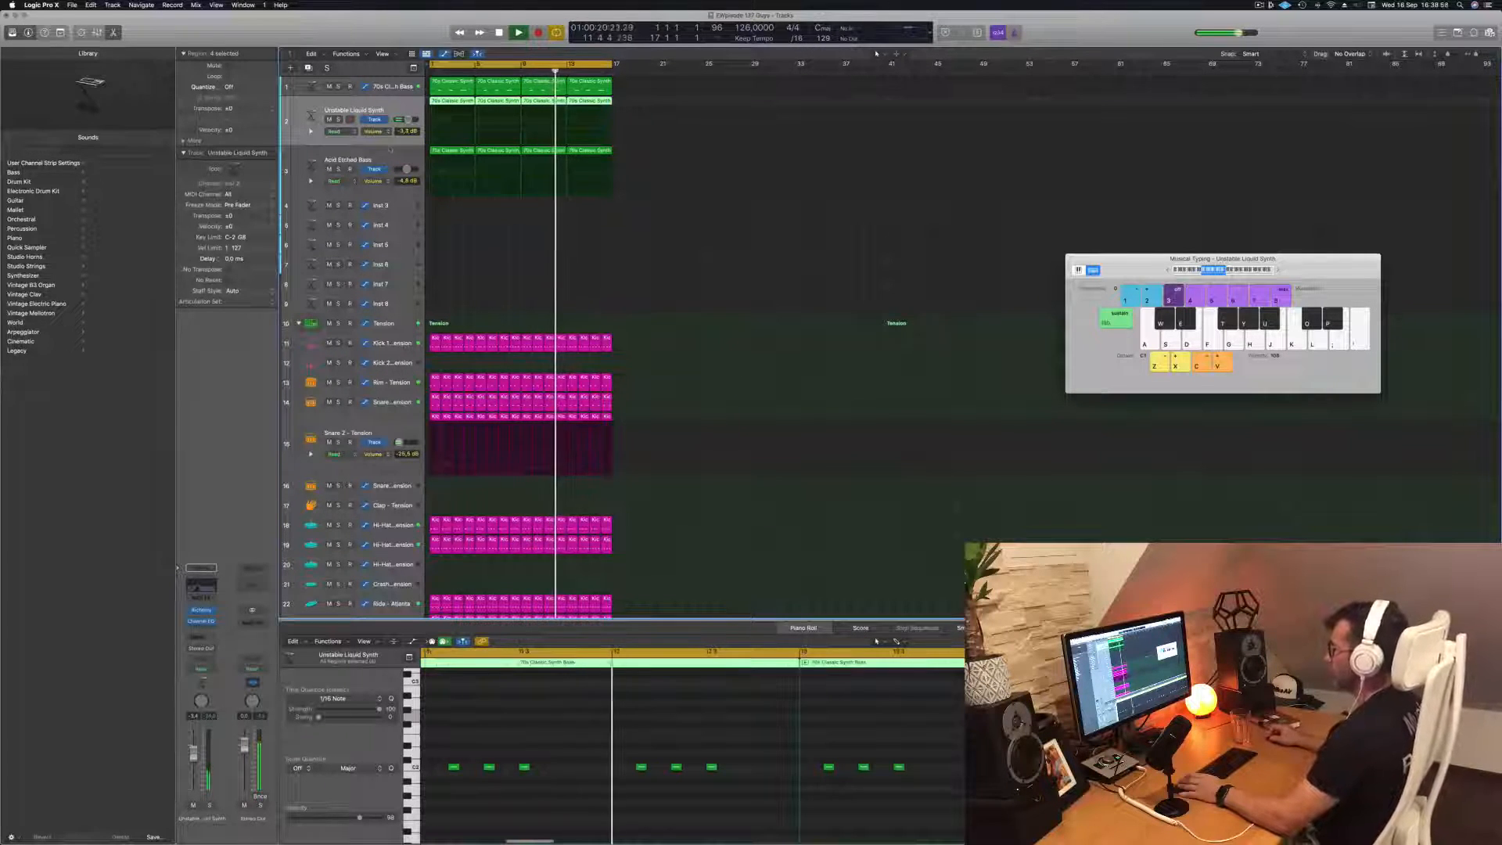
Raise the Acid Etched Bass track's volume to about -3 dB, replay the loop from the start and stop playback
key(Down)
key(Return)
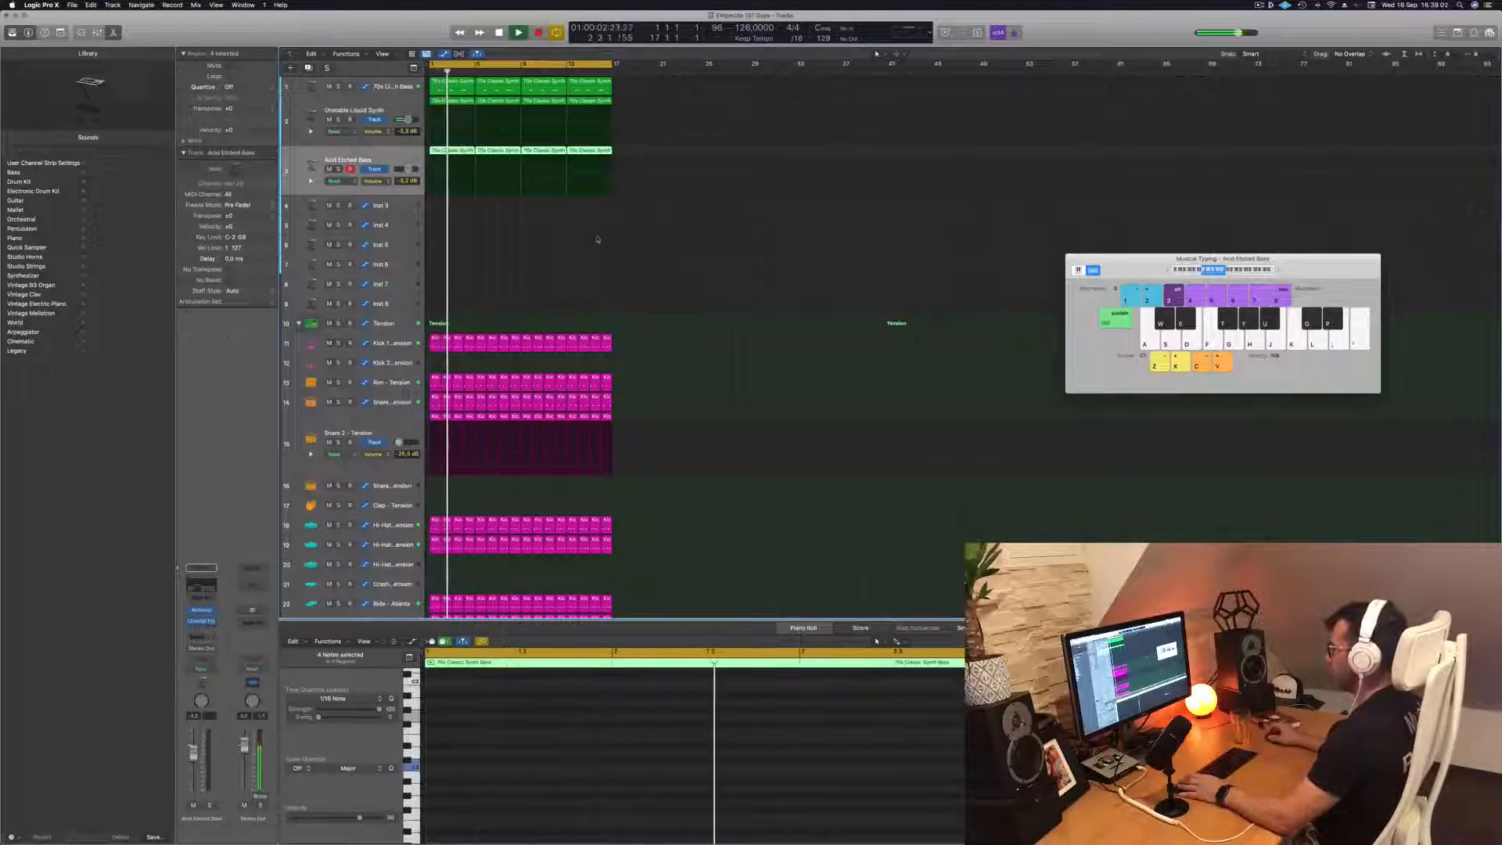
click(627, 274)
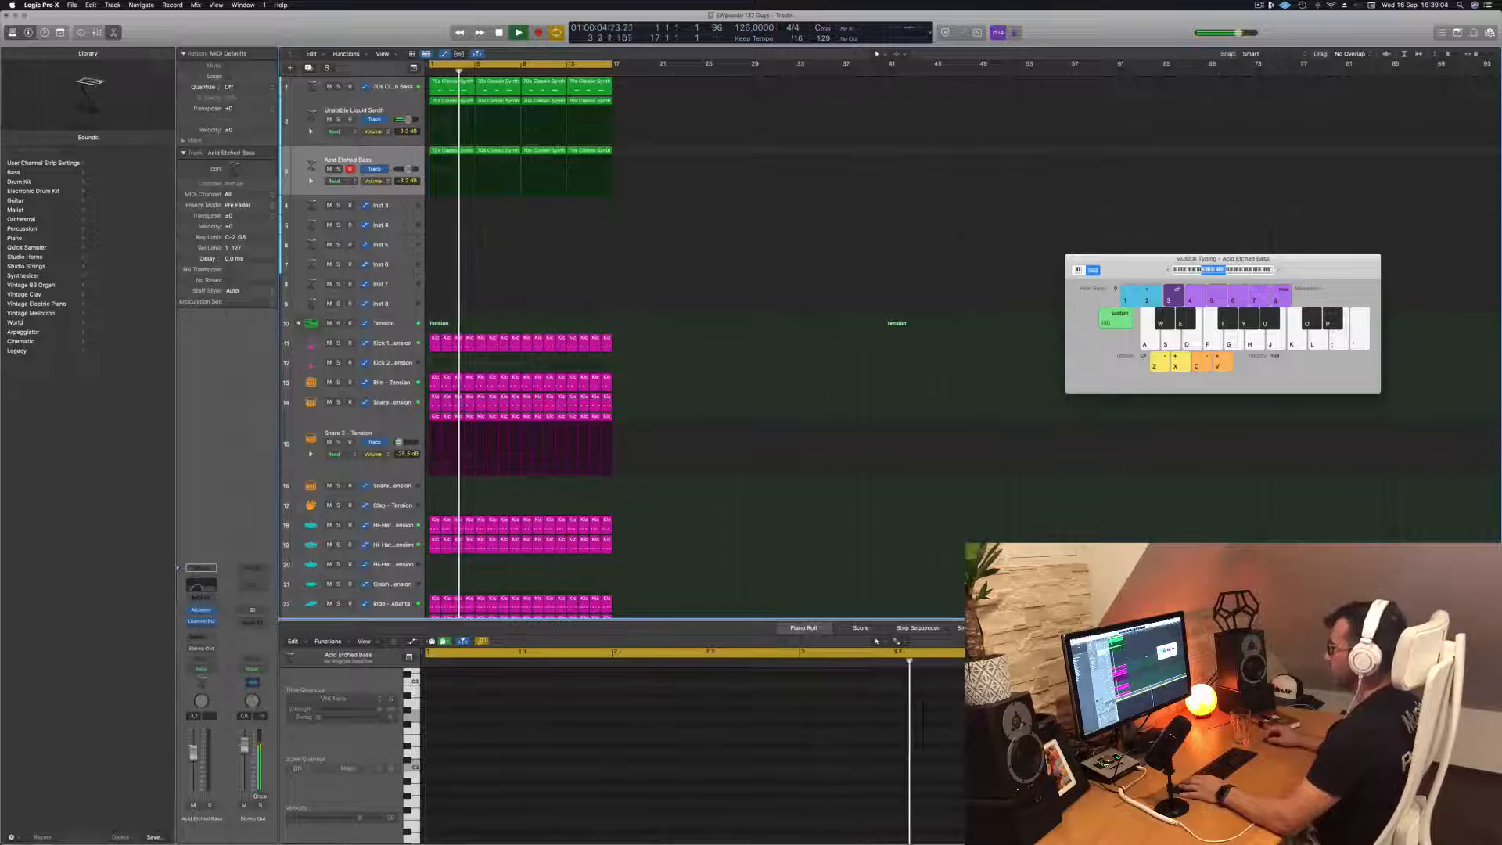
click(390, 156)
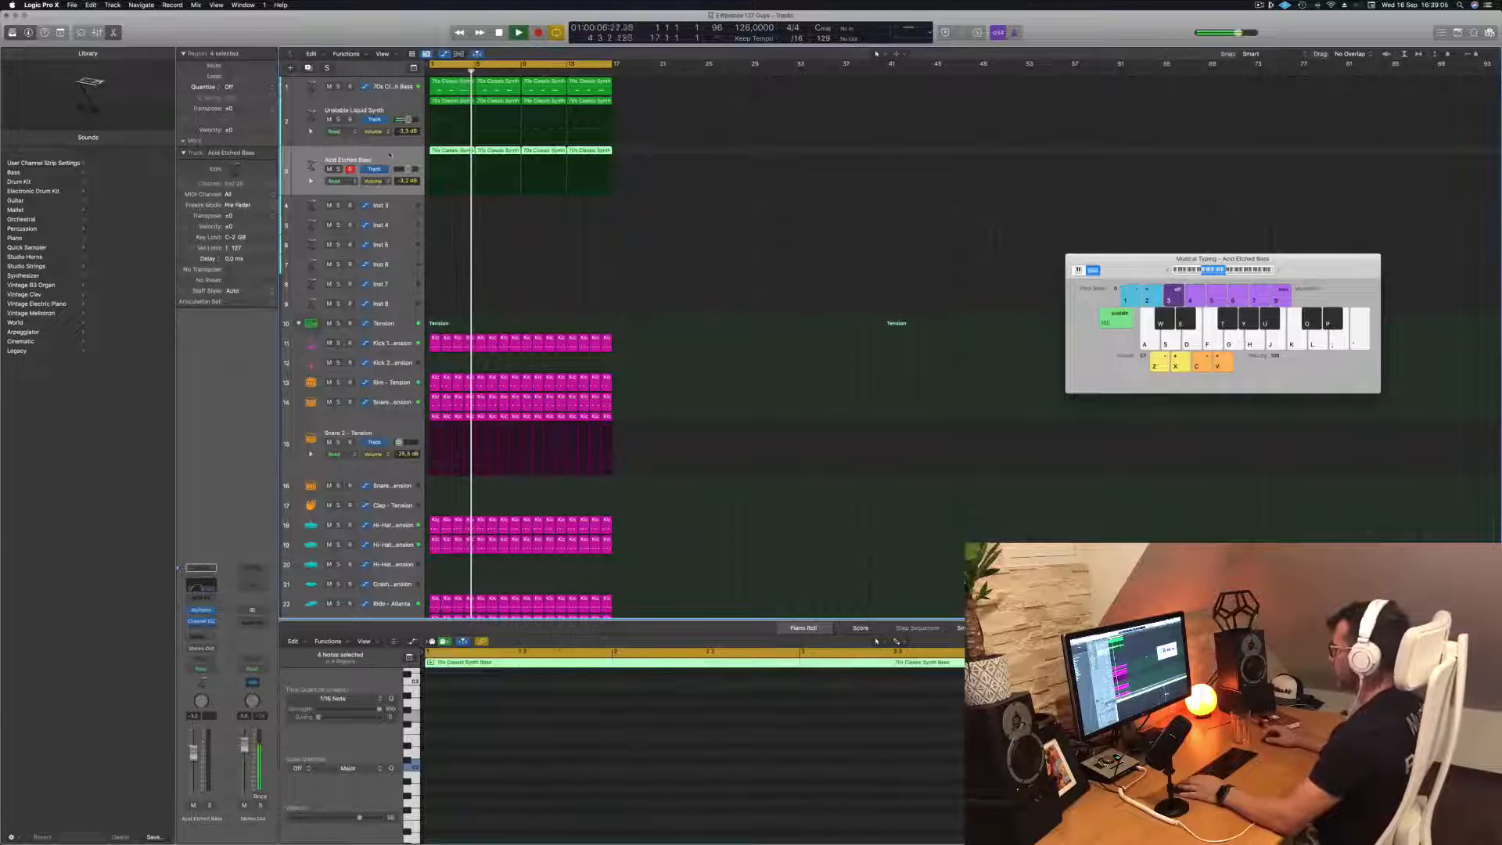
key(space)
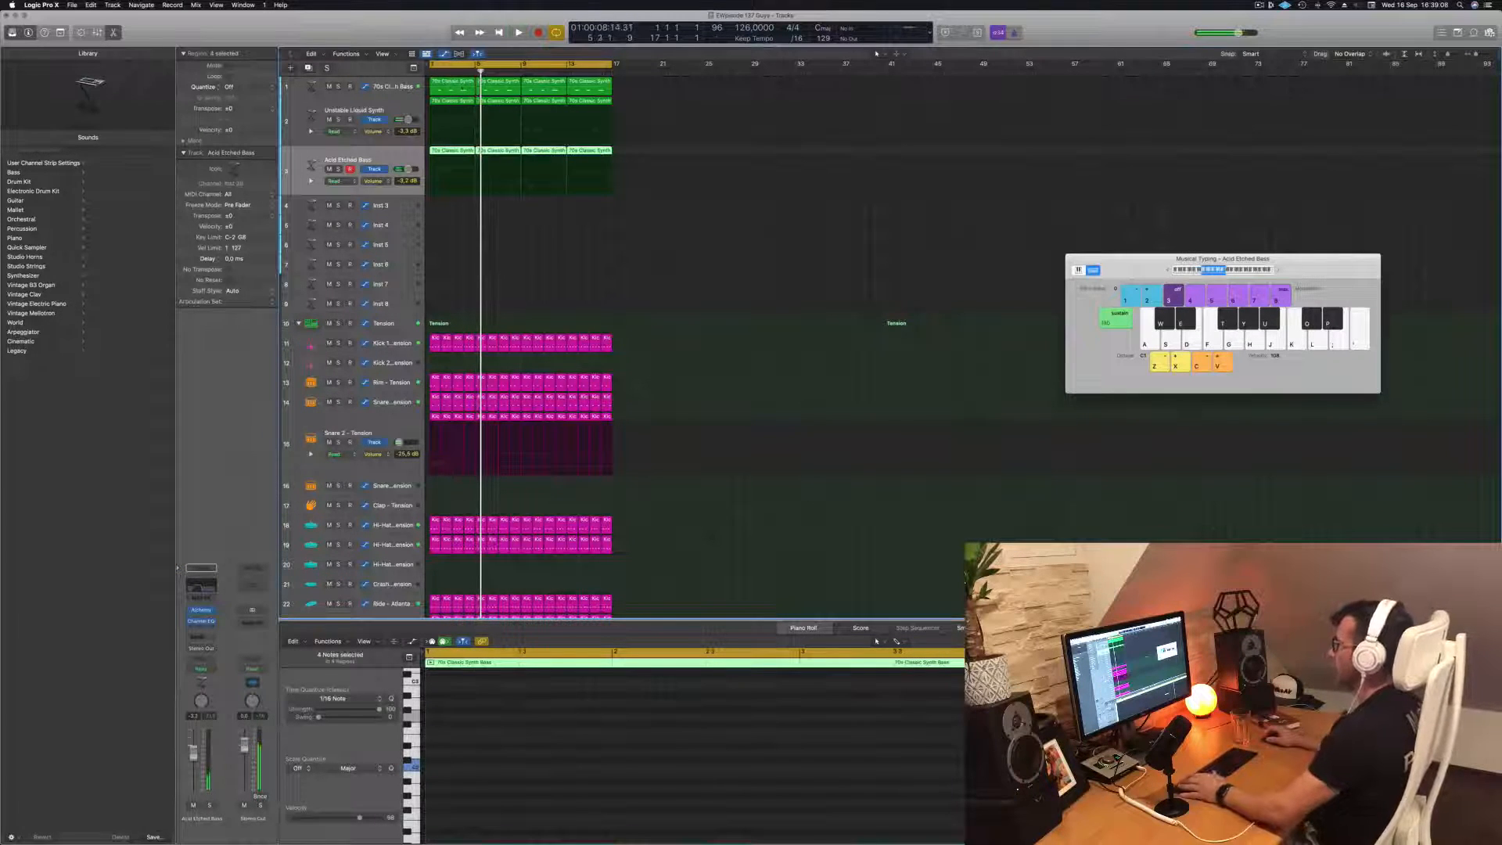
Copy the first 70s Classic Synth Bass region to the Inst 3 track and select one of its notes in the Piano Roll
click(460, 84)
drag(460, 85, 457, 216)
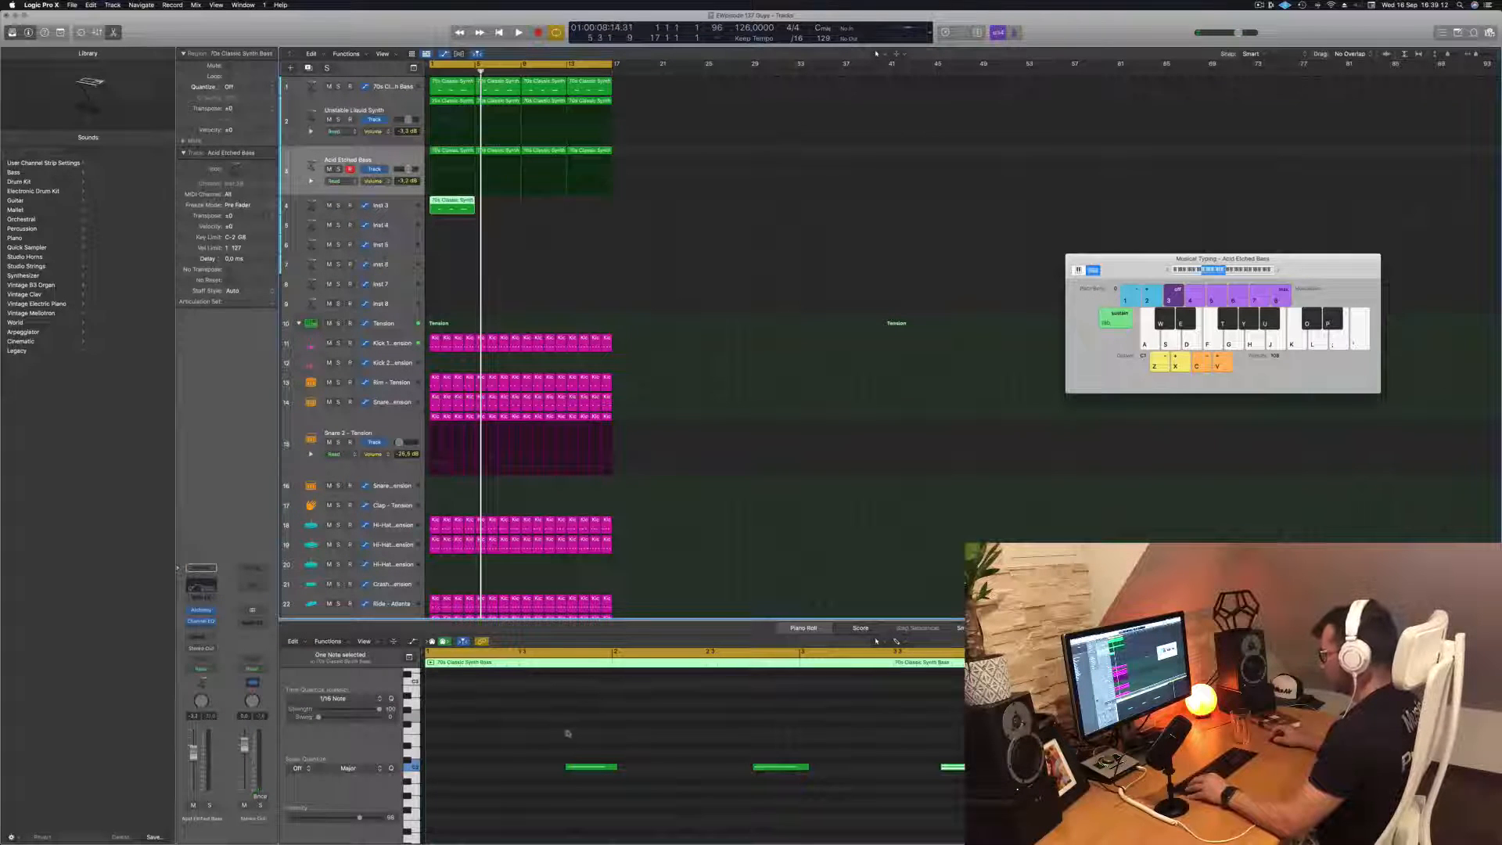
click(588, 765)
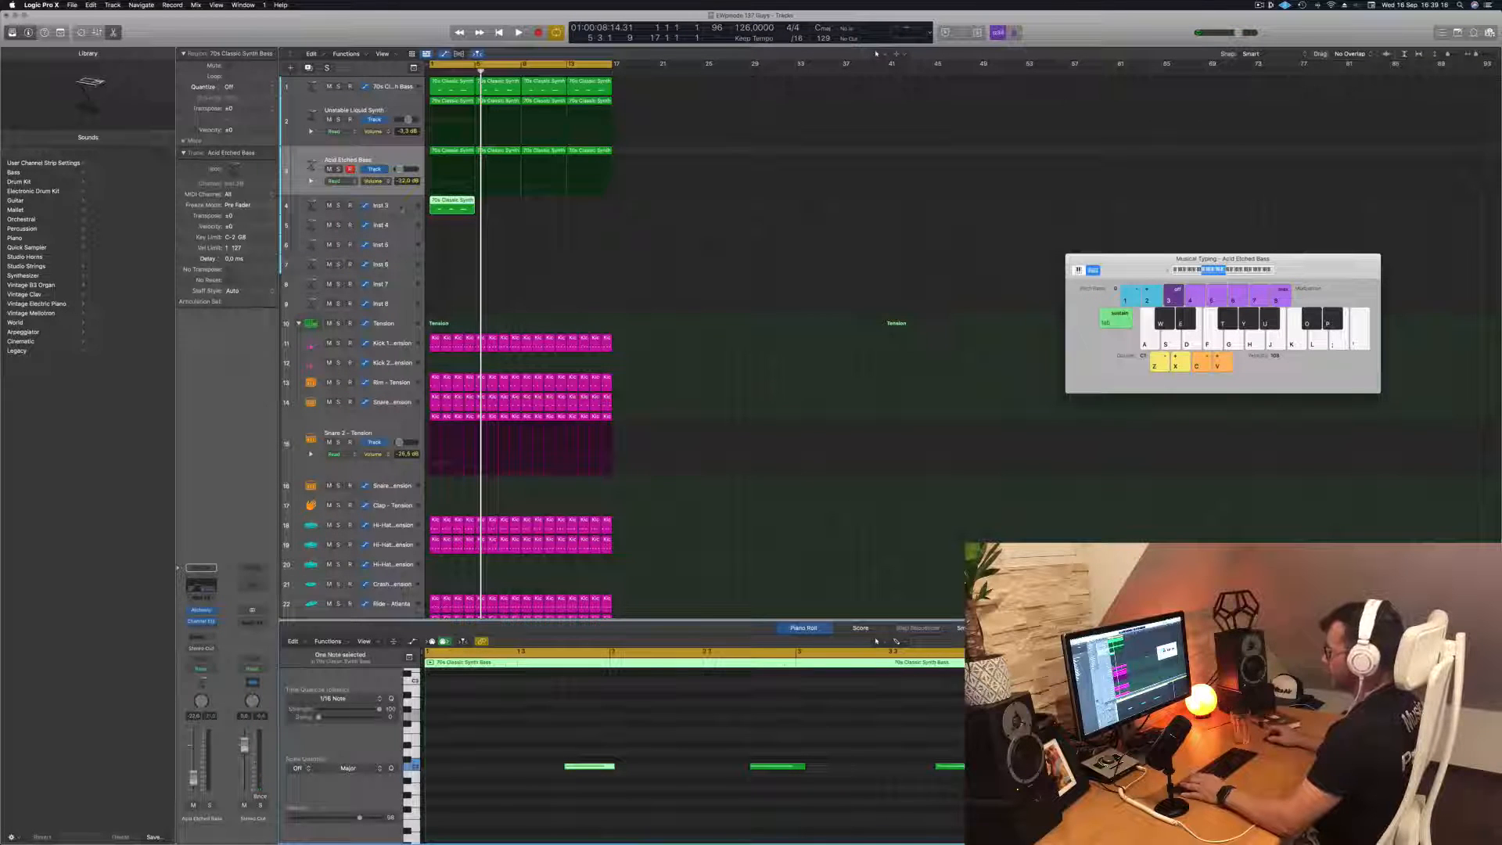
Set the Acid Etched Bass track's volume to about -4.8 dB and replay the loop from the start
click(405, 157)
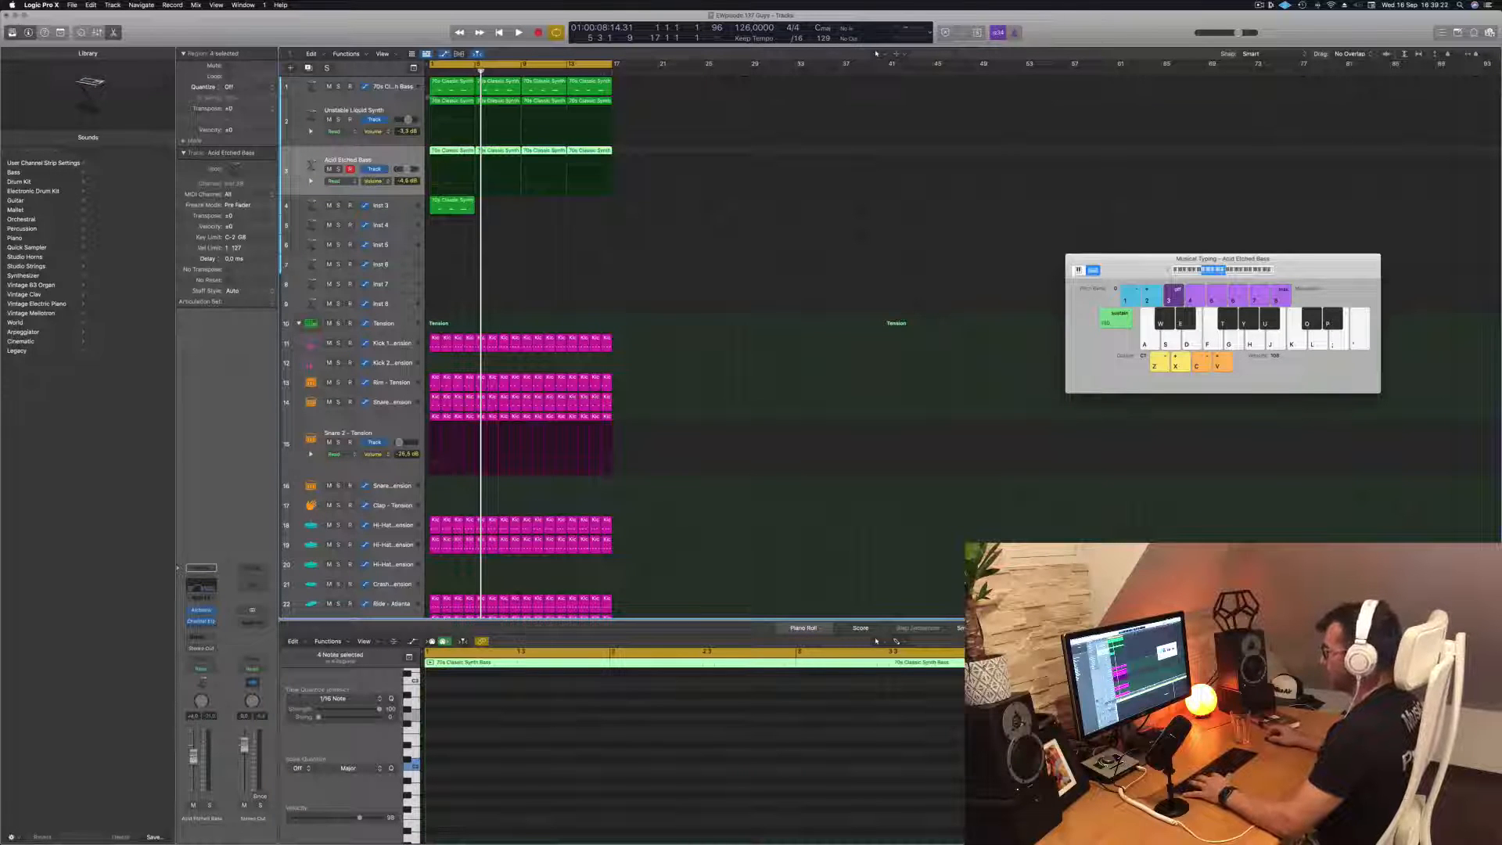
key(Return)
key(space)
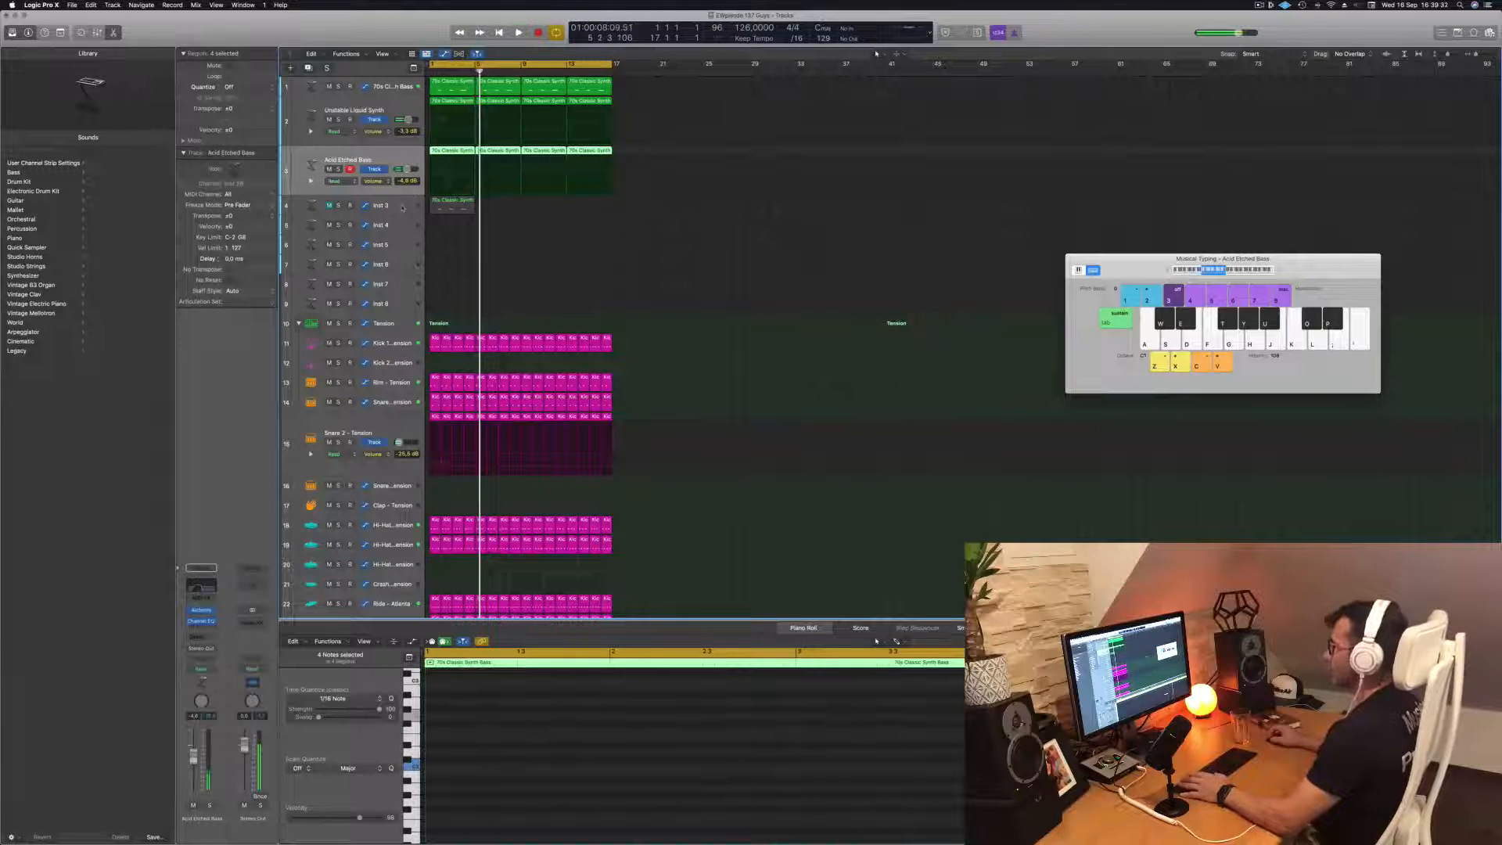
Reduce the Inst 3 region to one note, stretch it across the whole region, duplicate it at a higher pitch and play the result
click(442, 203)
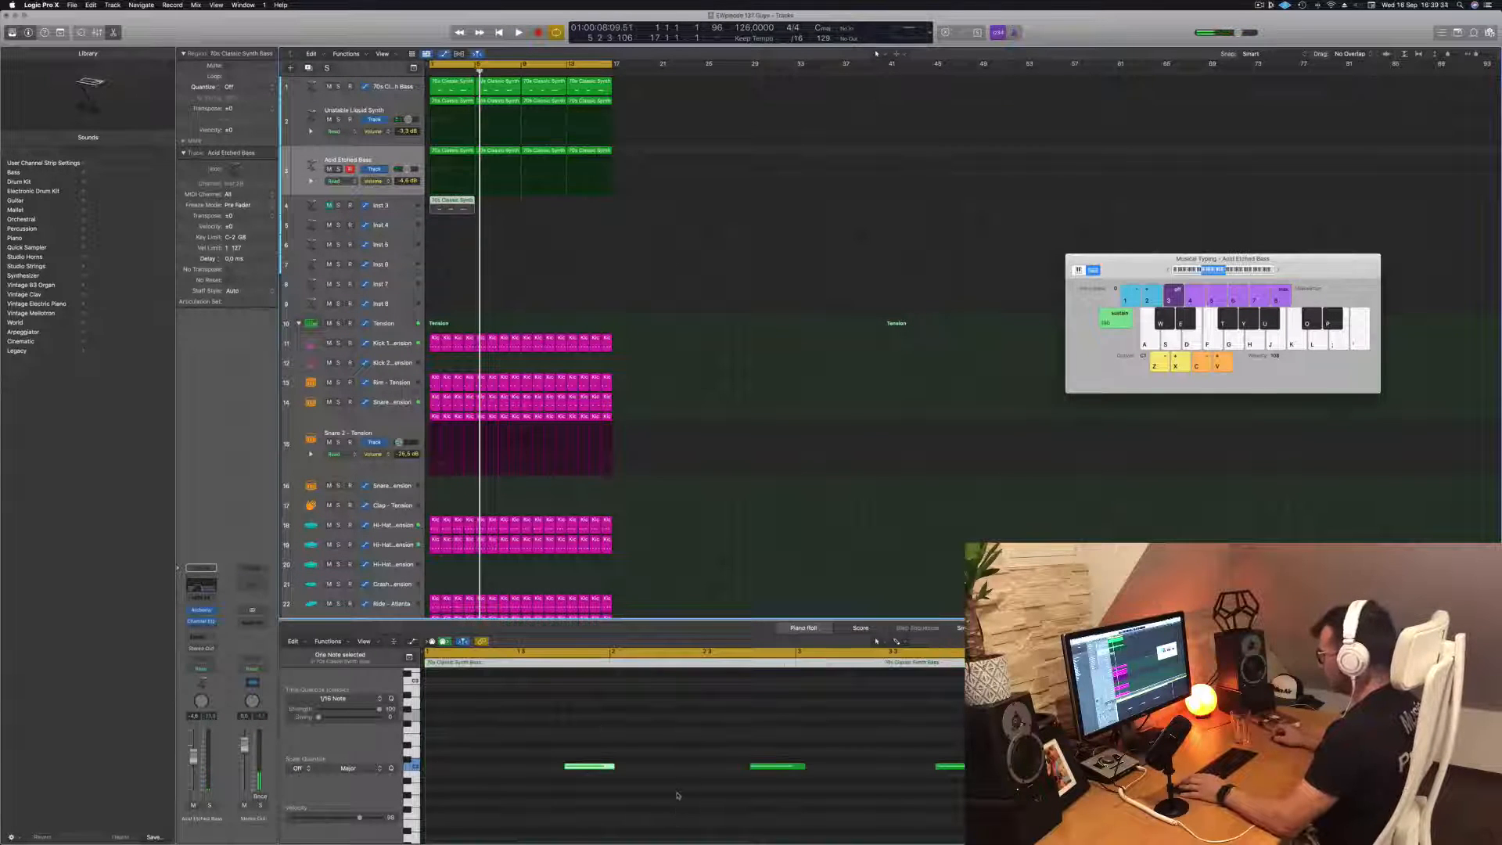
drag(707, 790, 1005, 742)
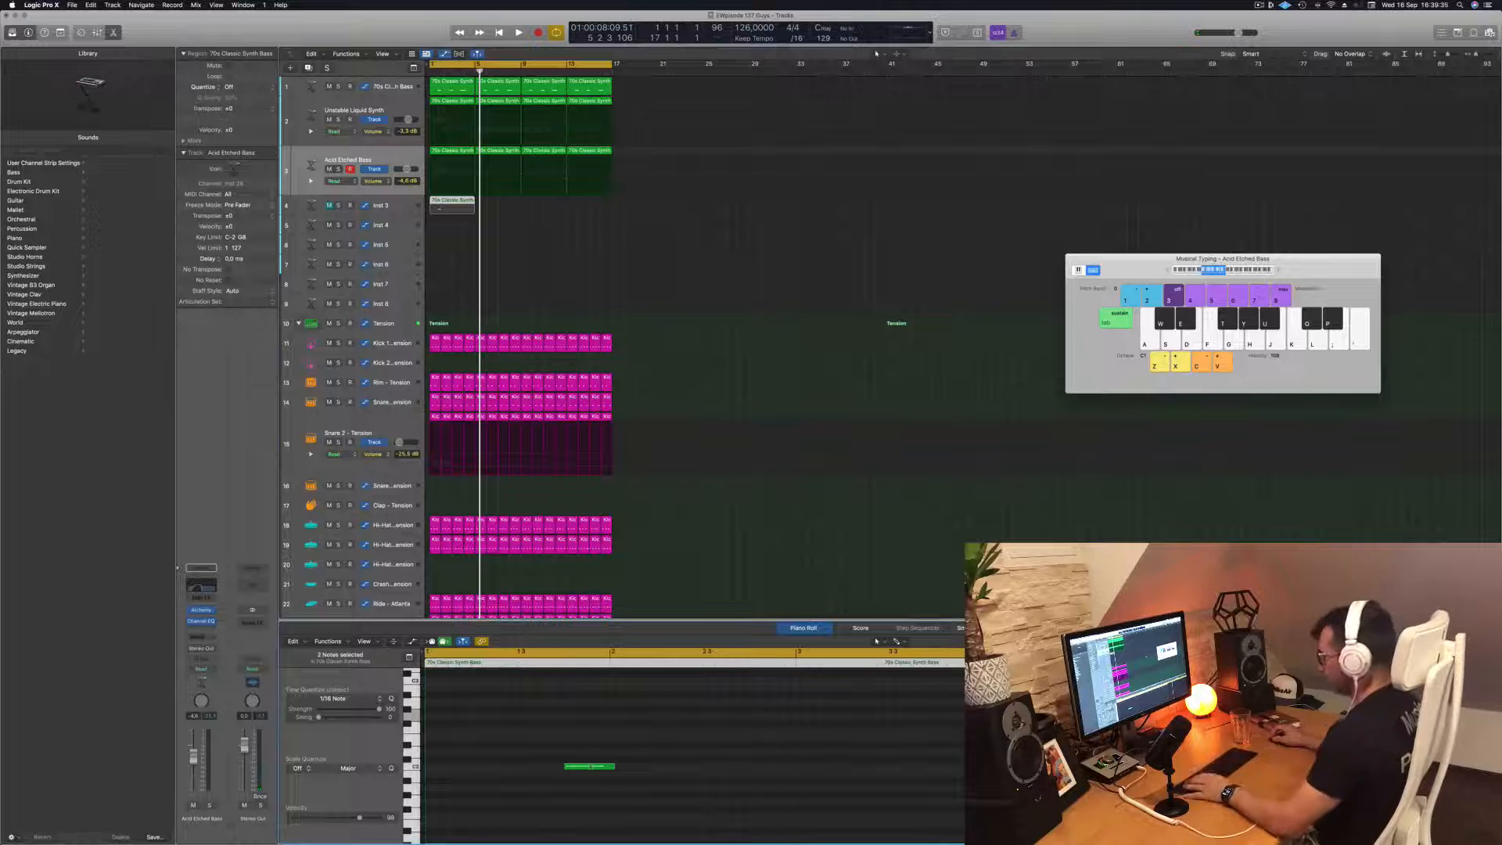
drag(590, 766, 964, 765)
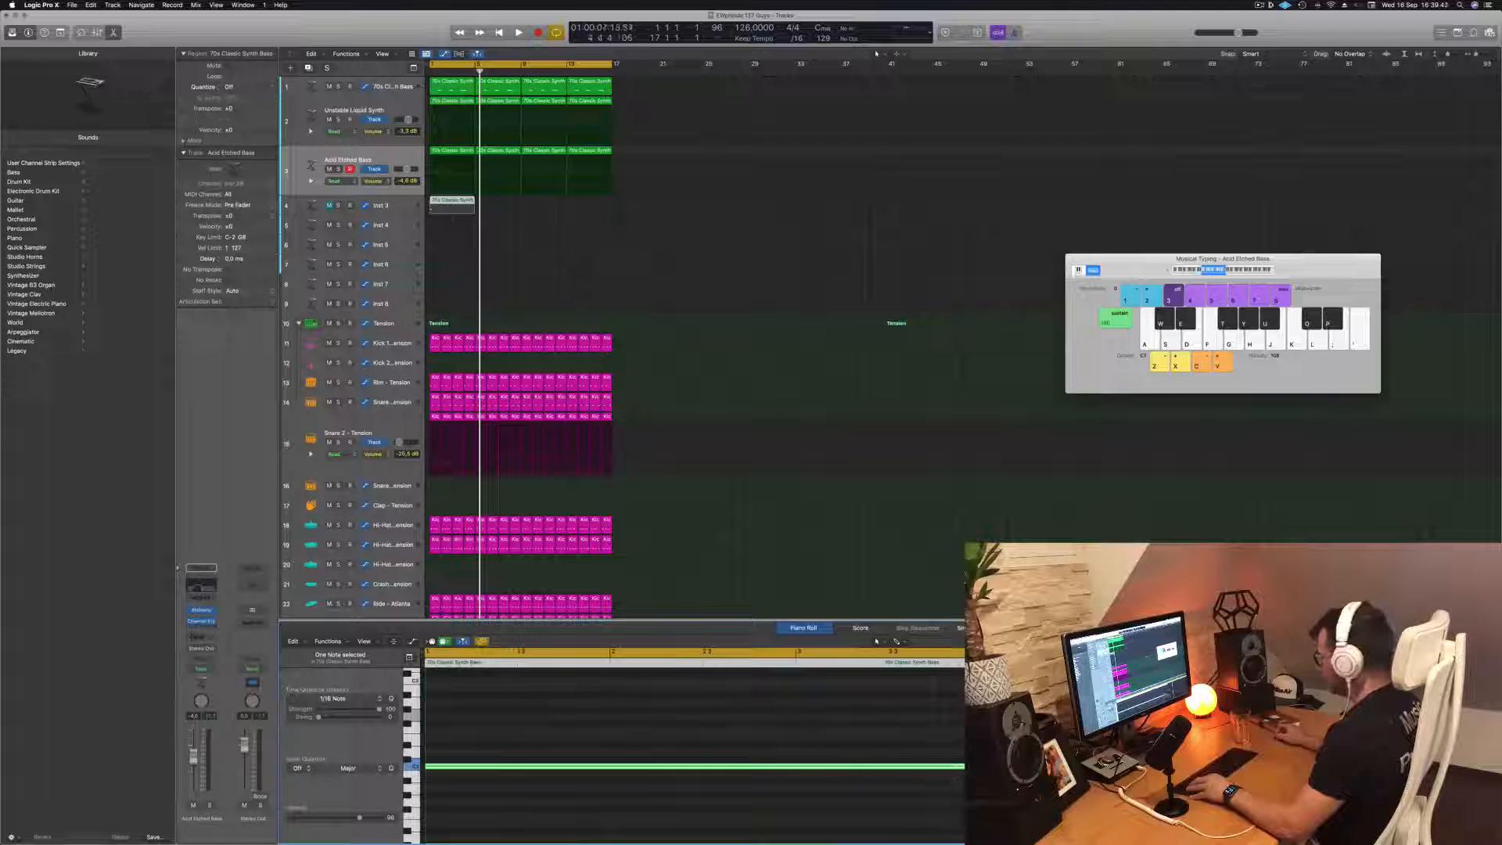
drag(453, 767, 453, 693)
key(space)
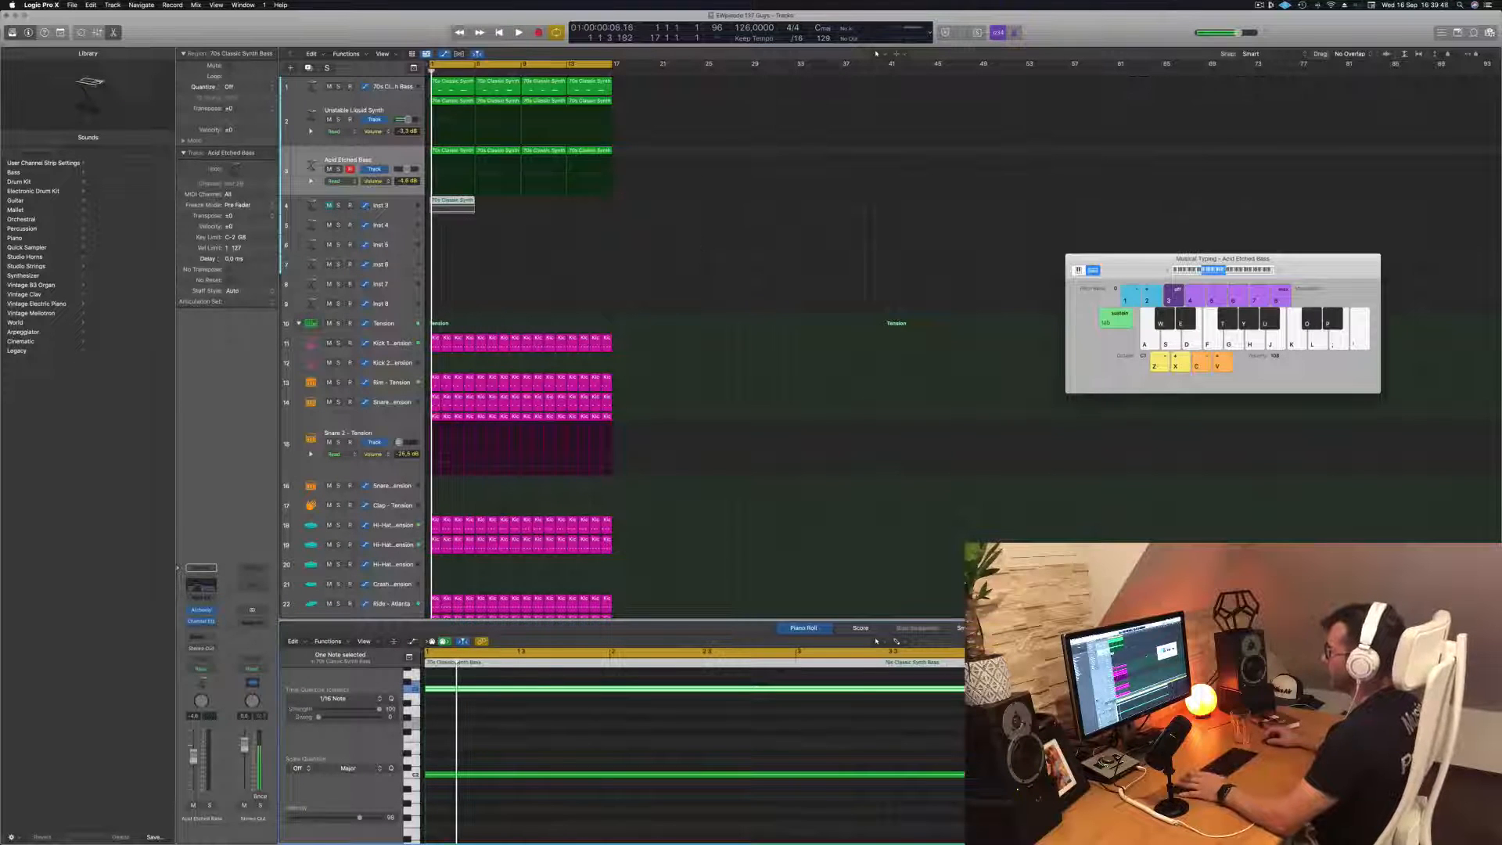
Insert an Arpeggiator on the Inst 3 track, lower the track's volume, test it in playback and bypass the effect
click(401, 203)
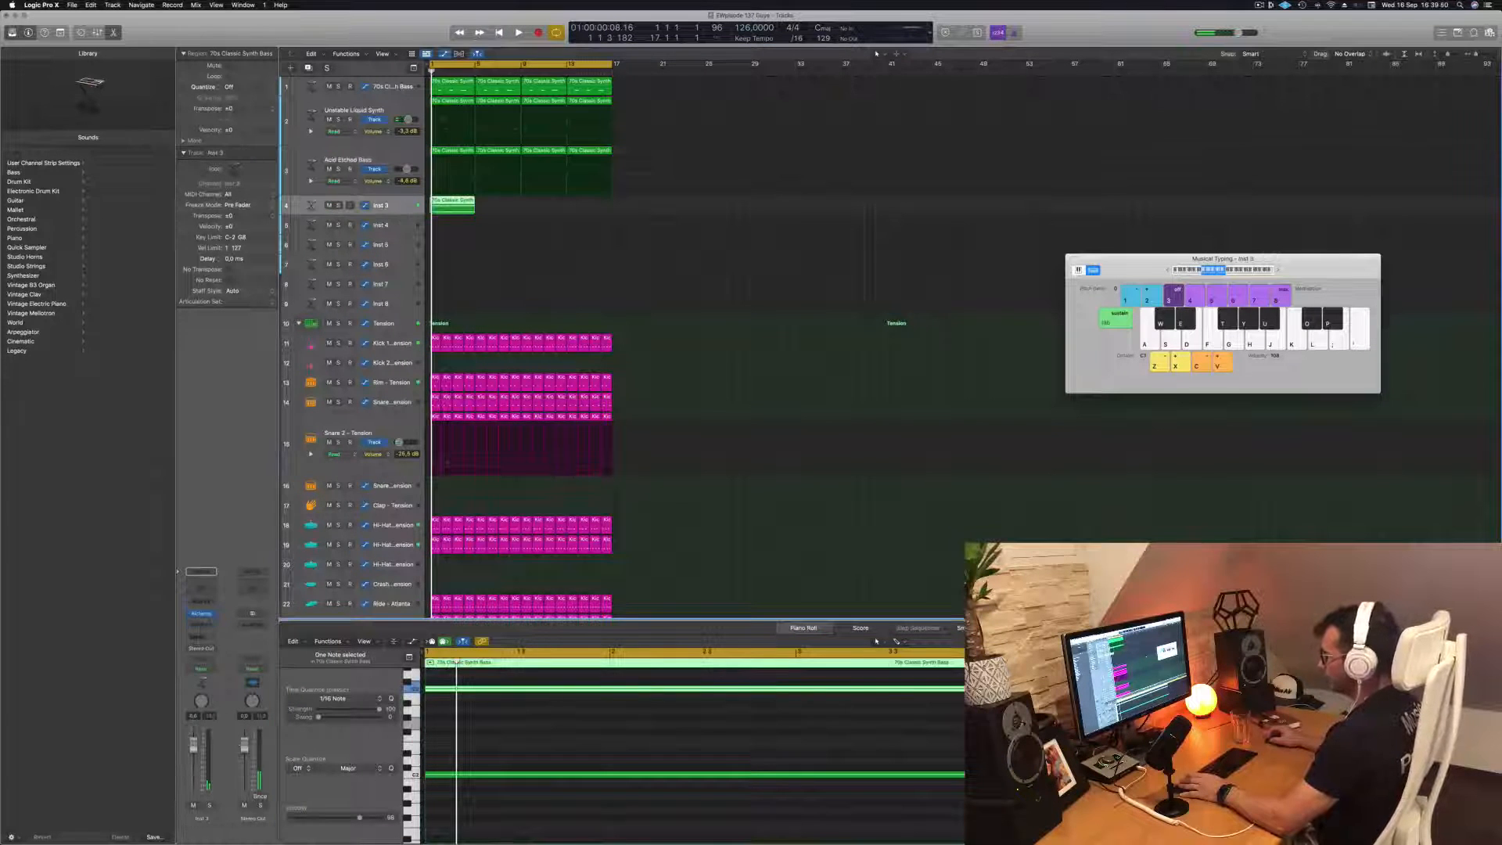
click(211, 601)
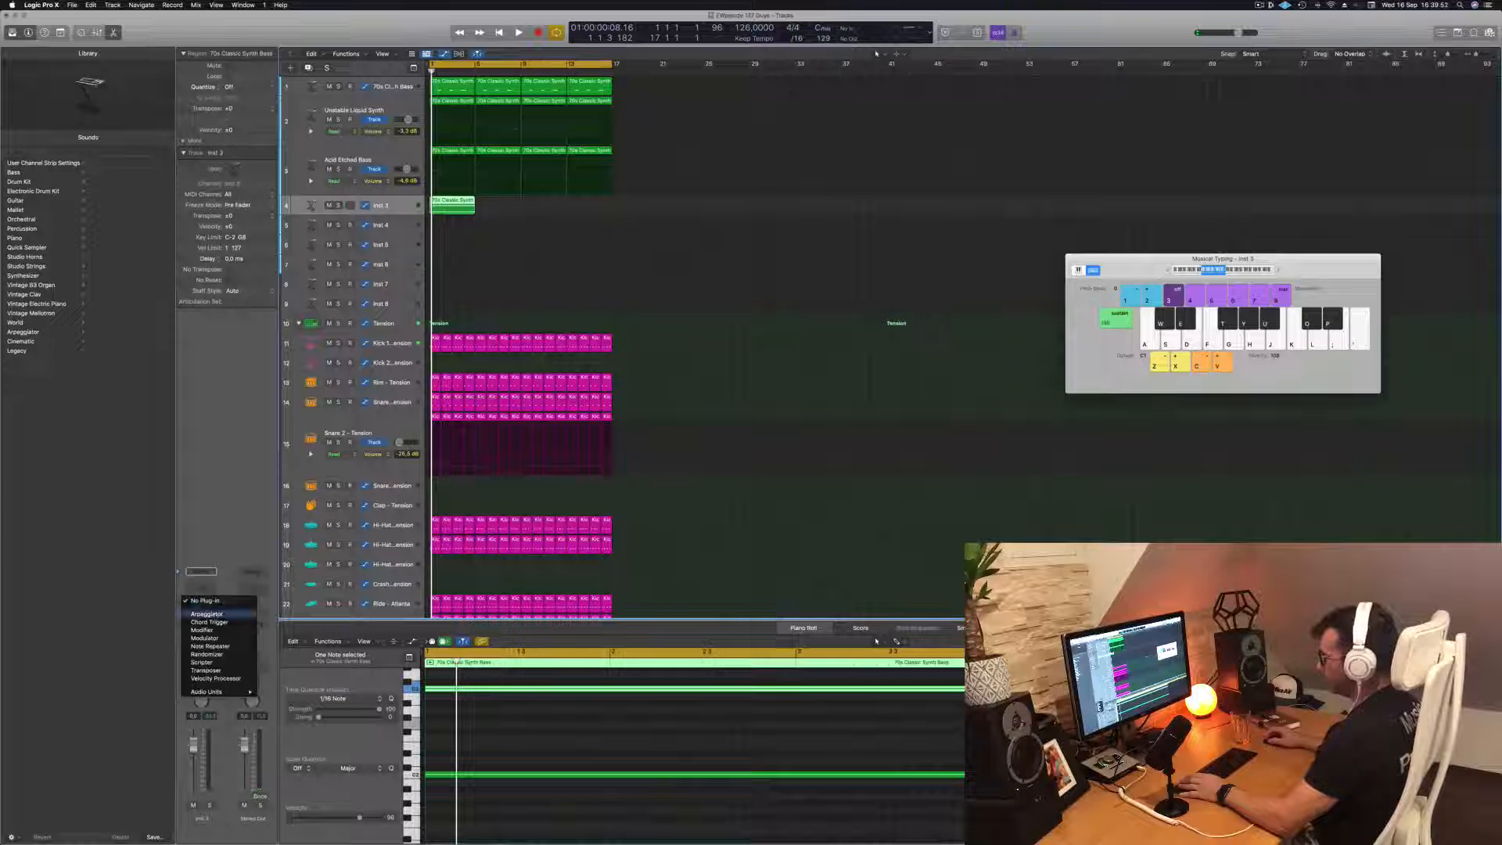
click(206, 614)
click(193, 768)
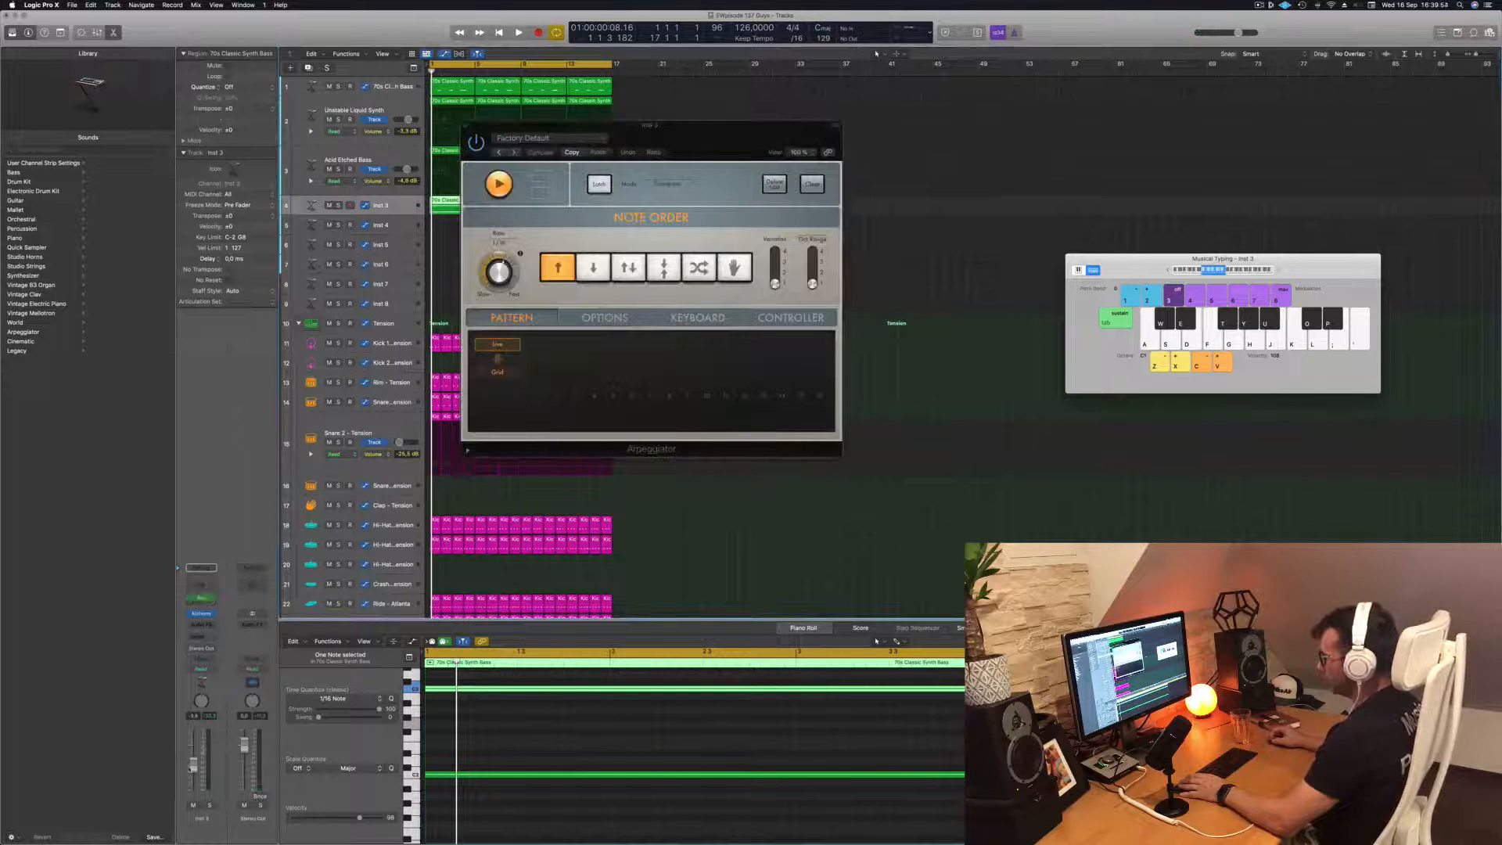
key(space)
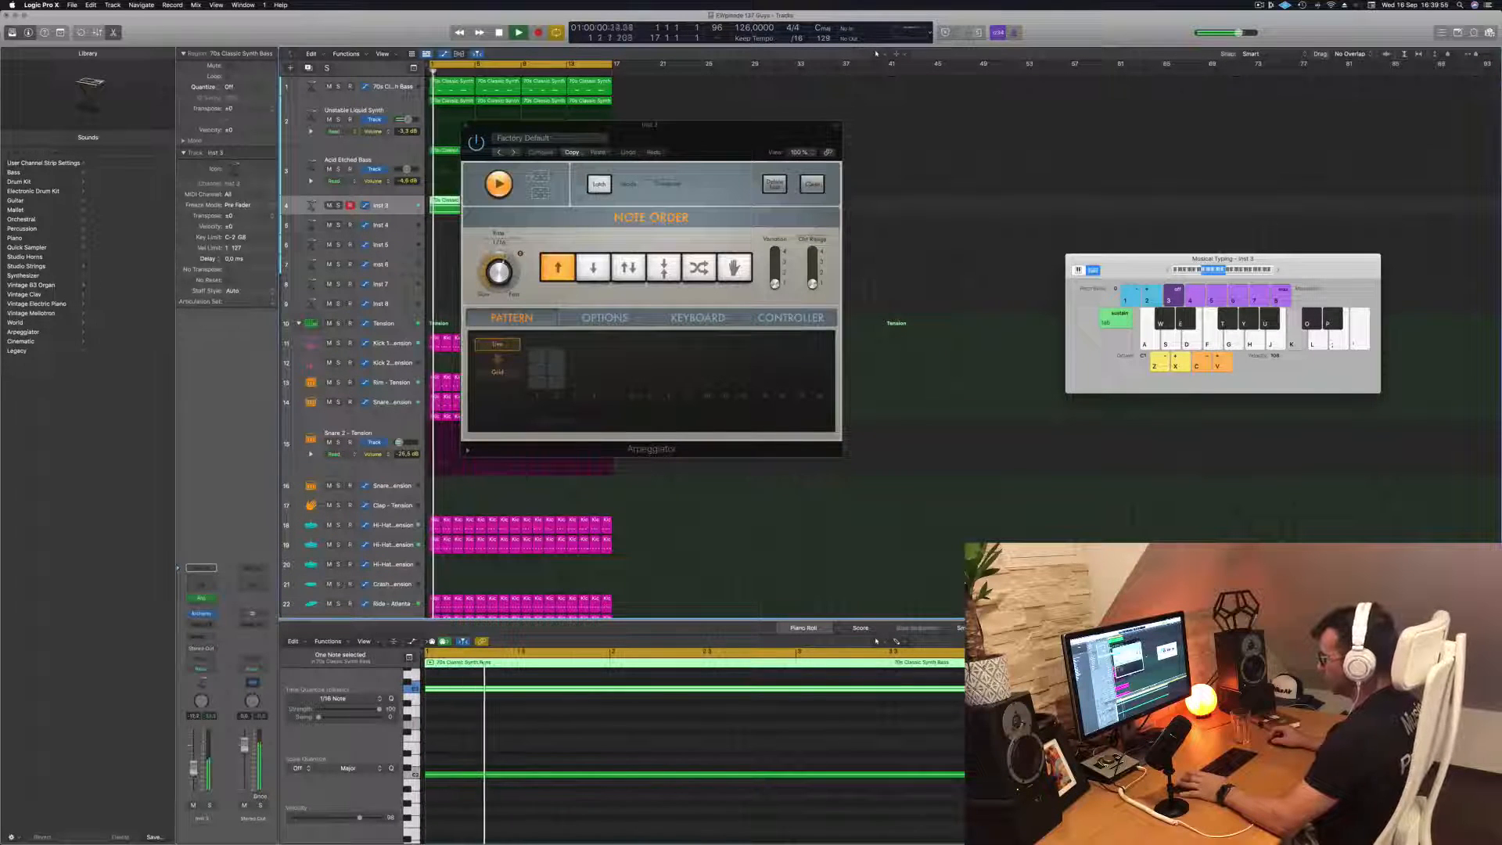
key(space)
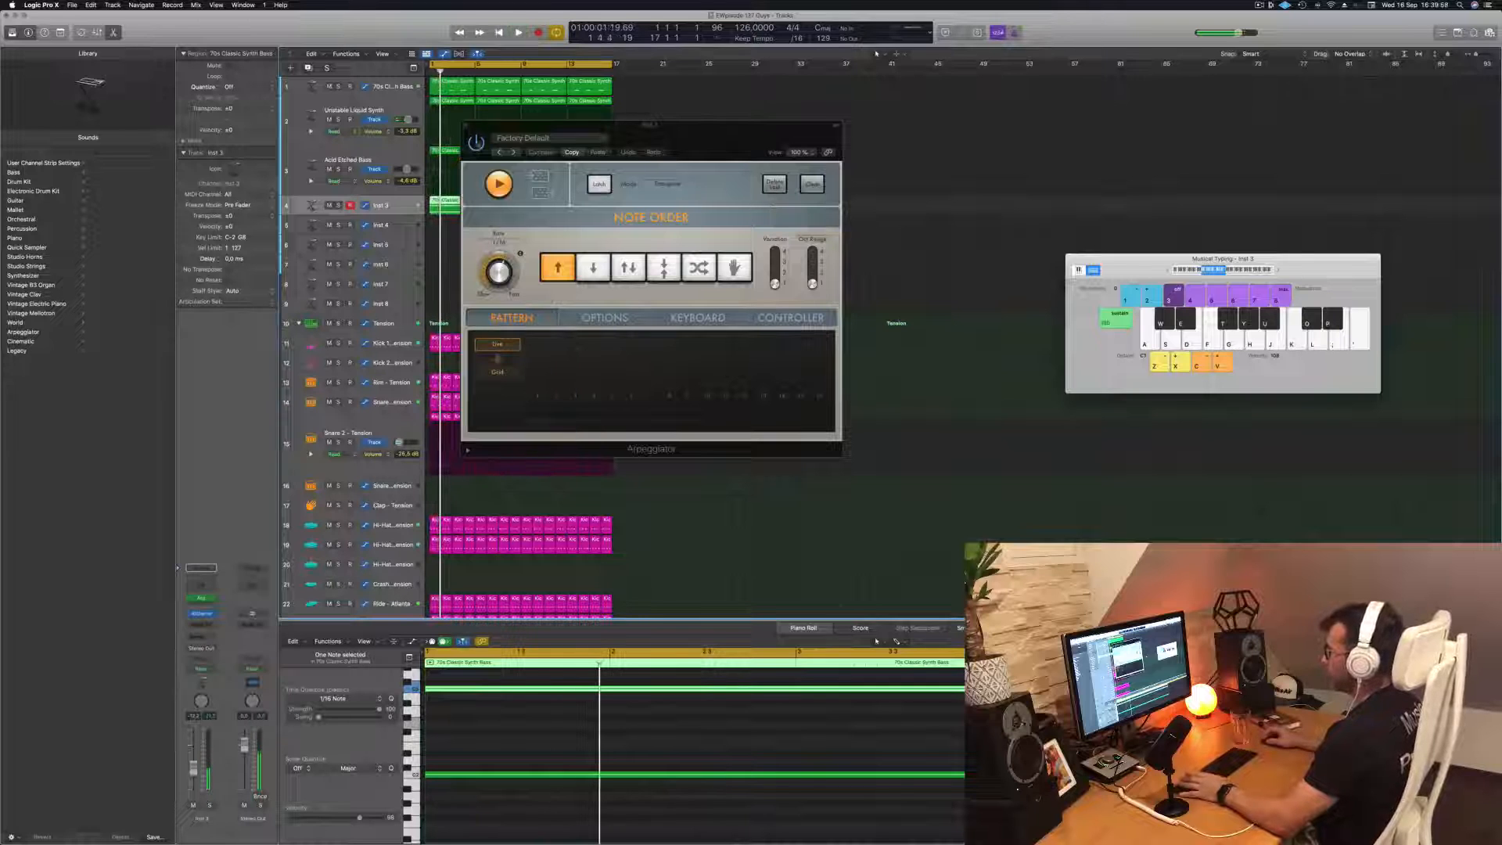
click(477, 143)
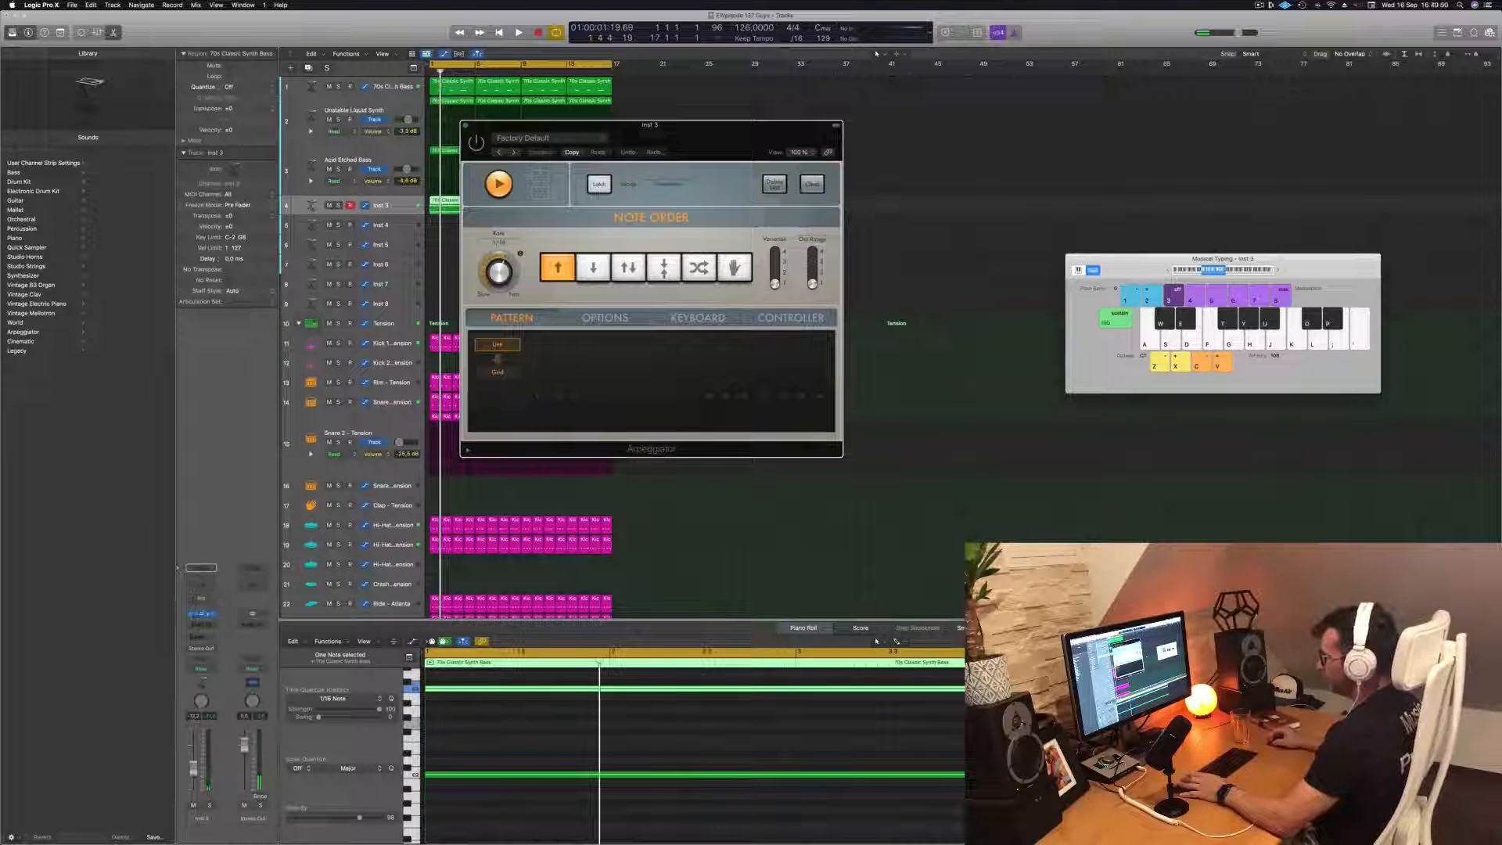
Load the arpeggiated Noisy Definition preset in the Inst 3 track's Alchemy synth and close the Arpeggiator window
click(202, 613)
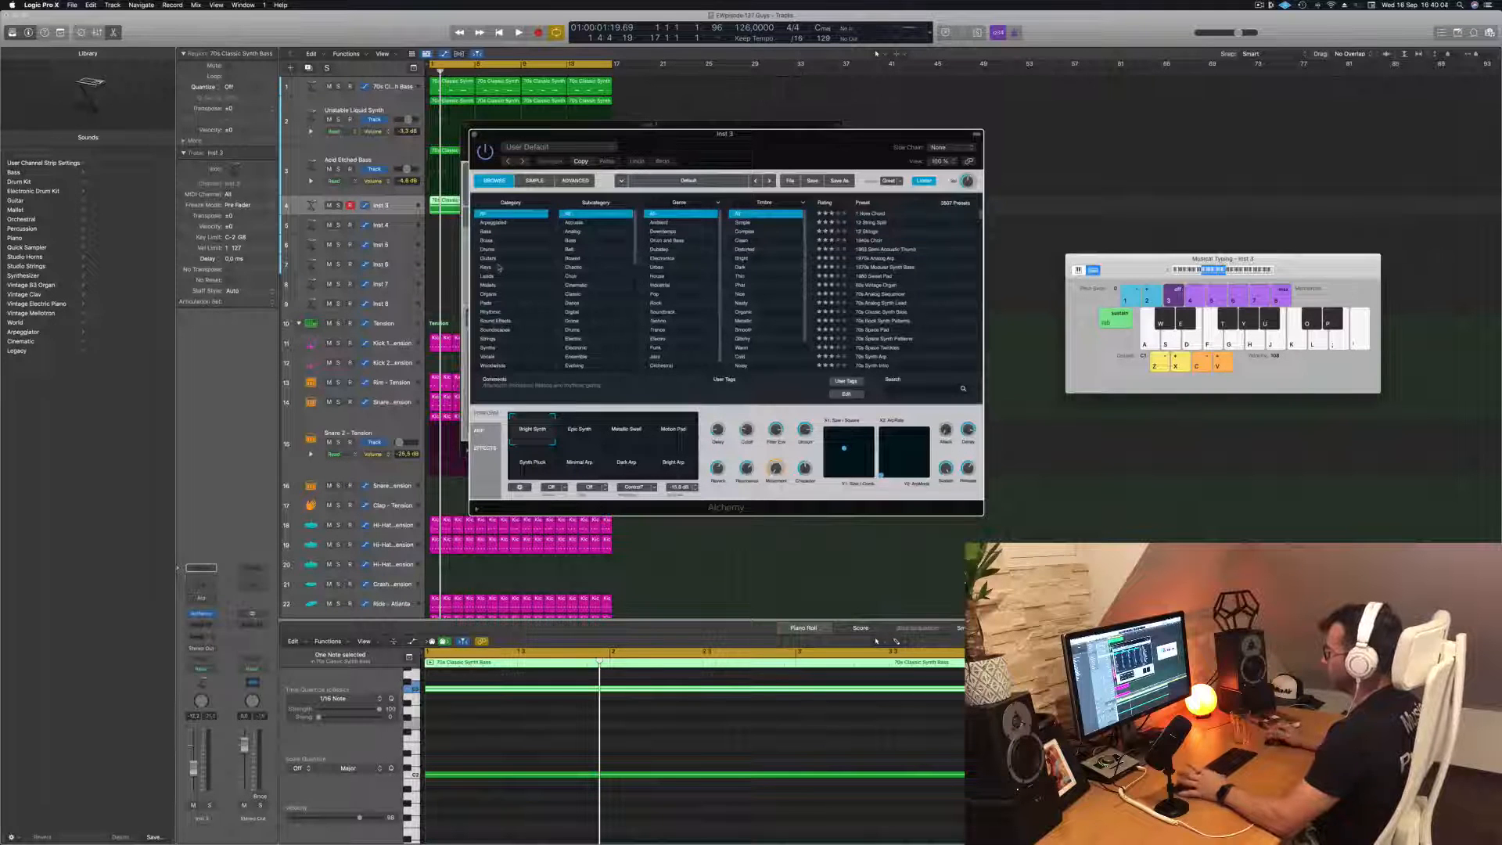
click(495, 223)
scroll(881, 319, down, 10)
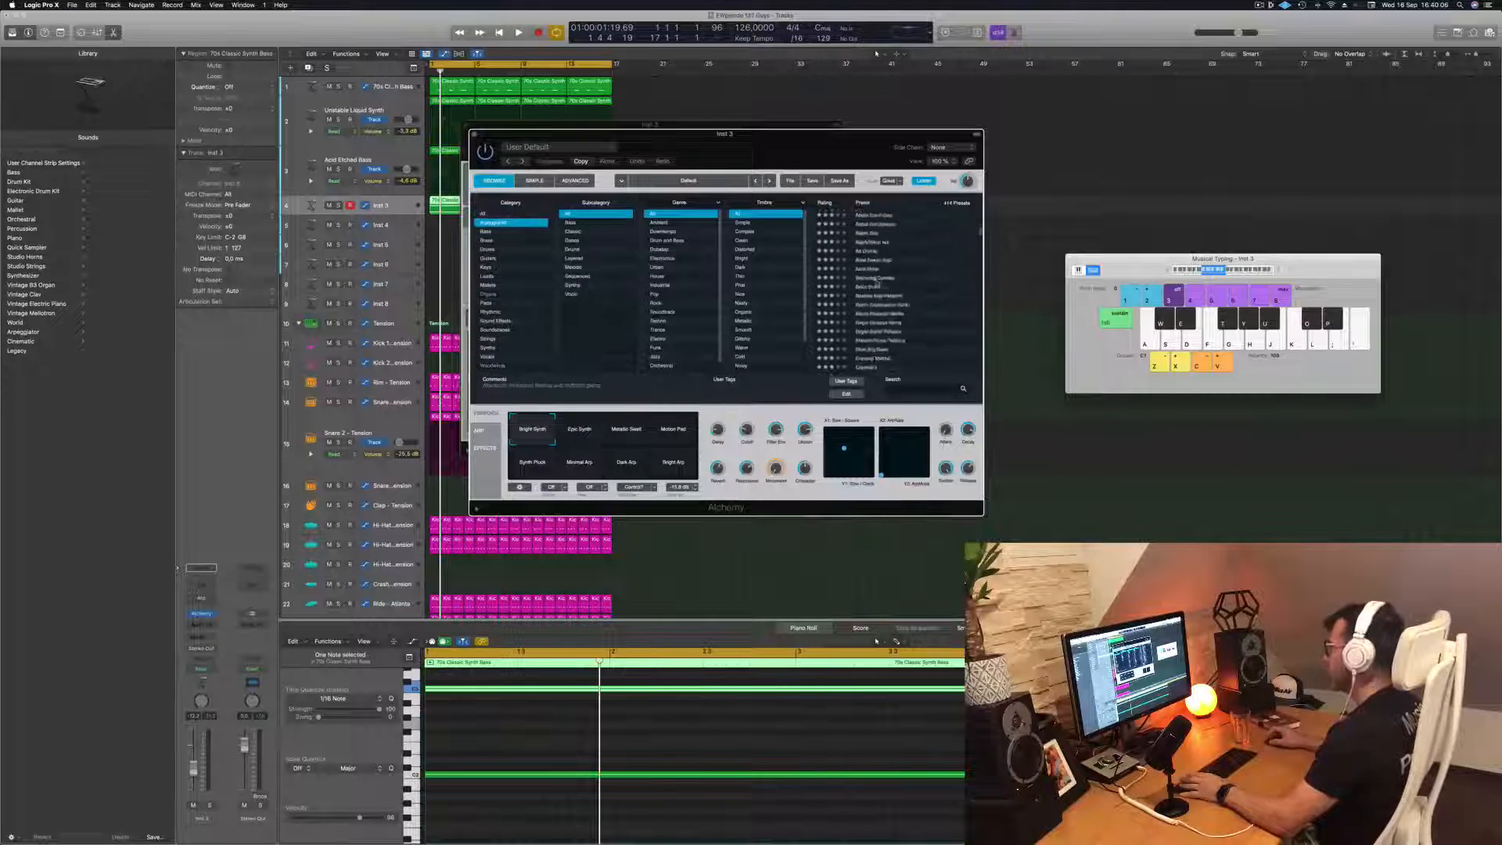
click(871, 303)
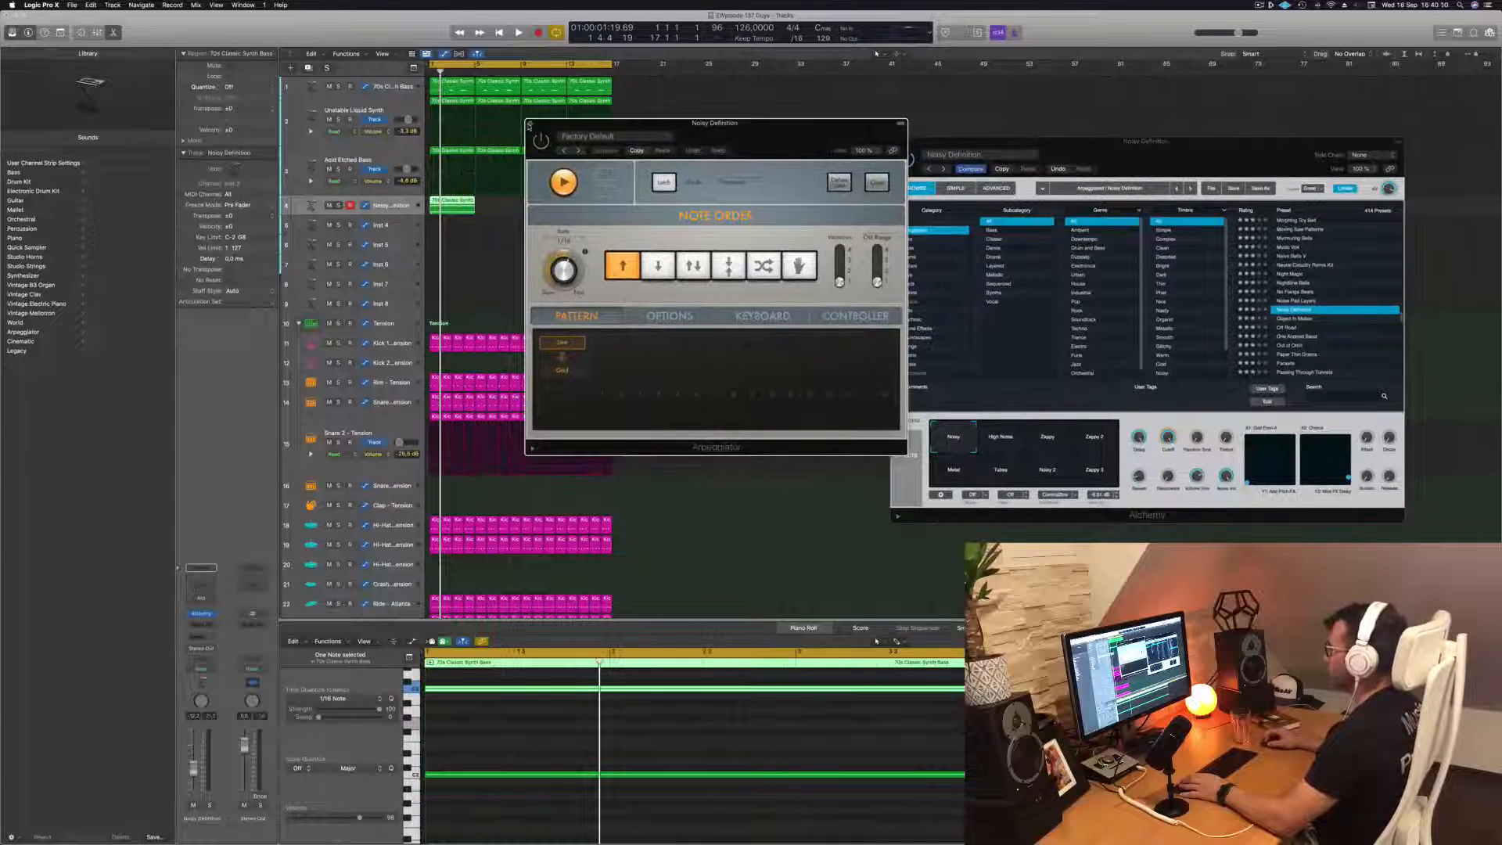
click(529, 124)
Copy the Noisy Definition region until it fills the 16-bar loop and enlarge the track to expose its volume control
drag(449, 202, 552, 207)
shift+click(460, 206)
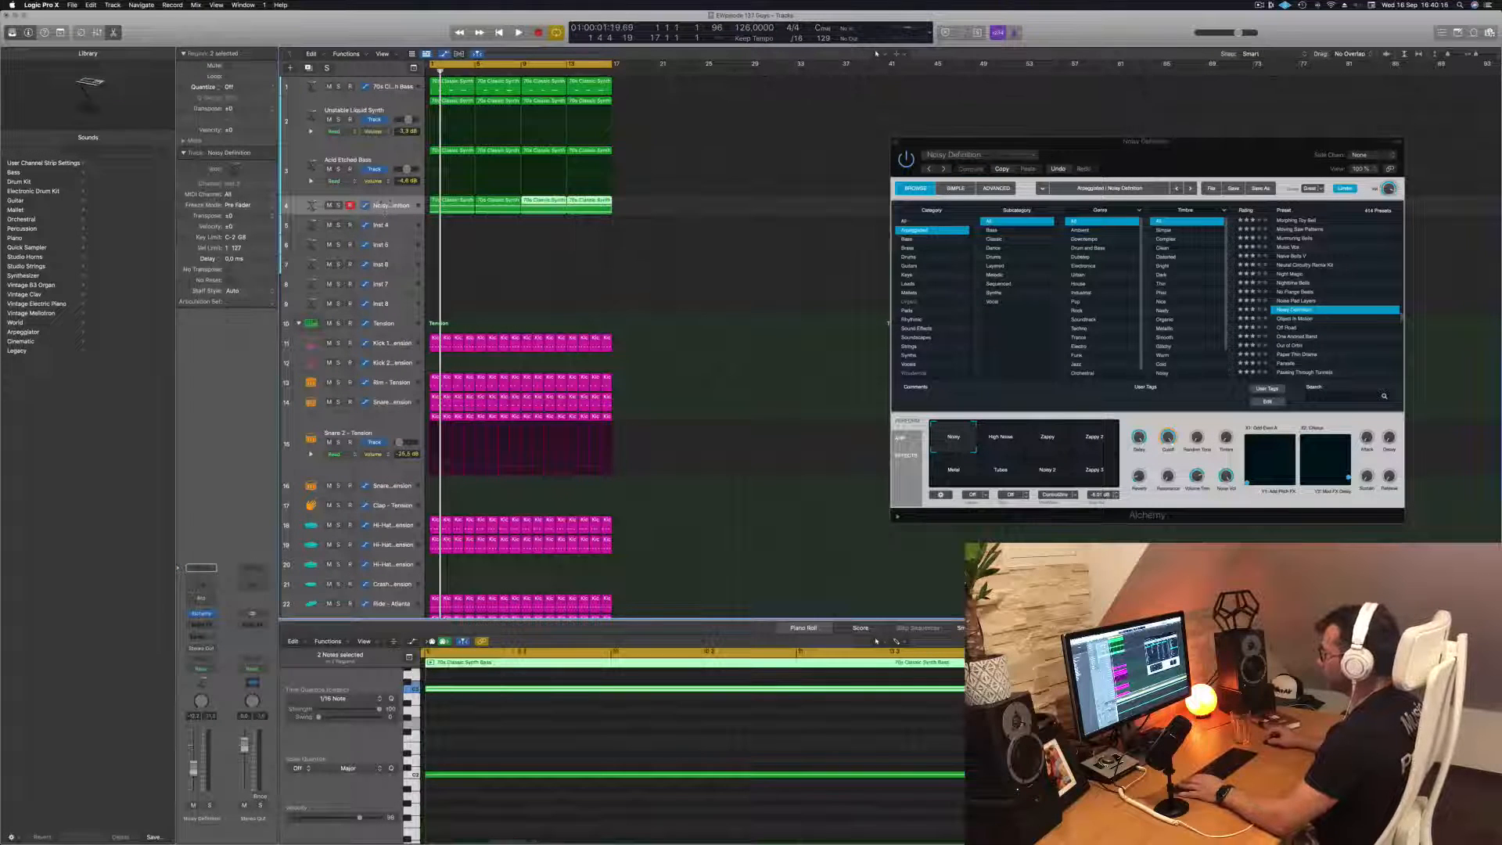
drag(385, 214, 383, 241)
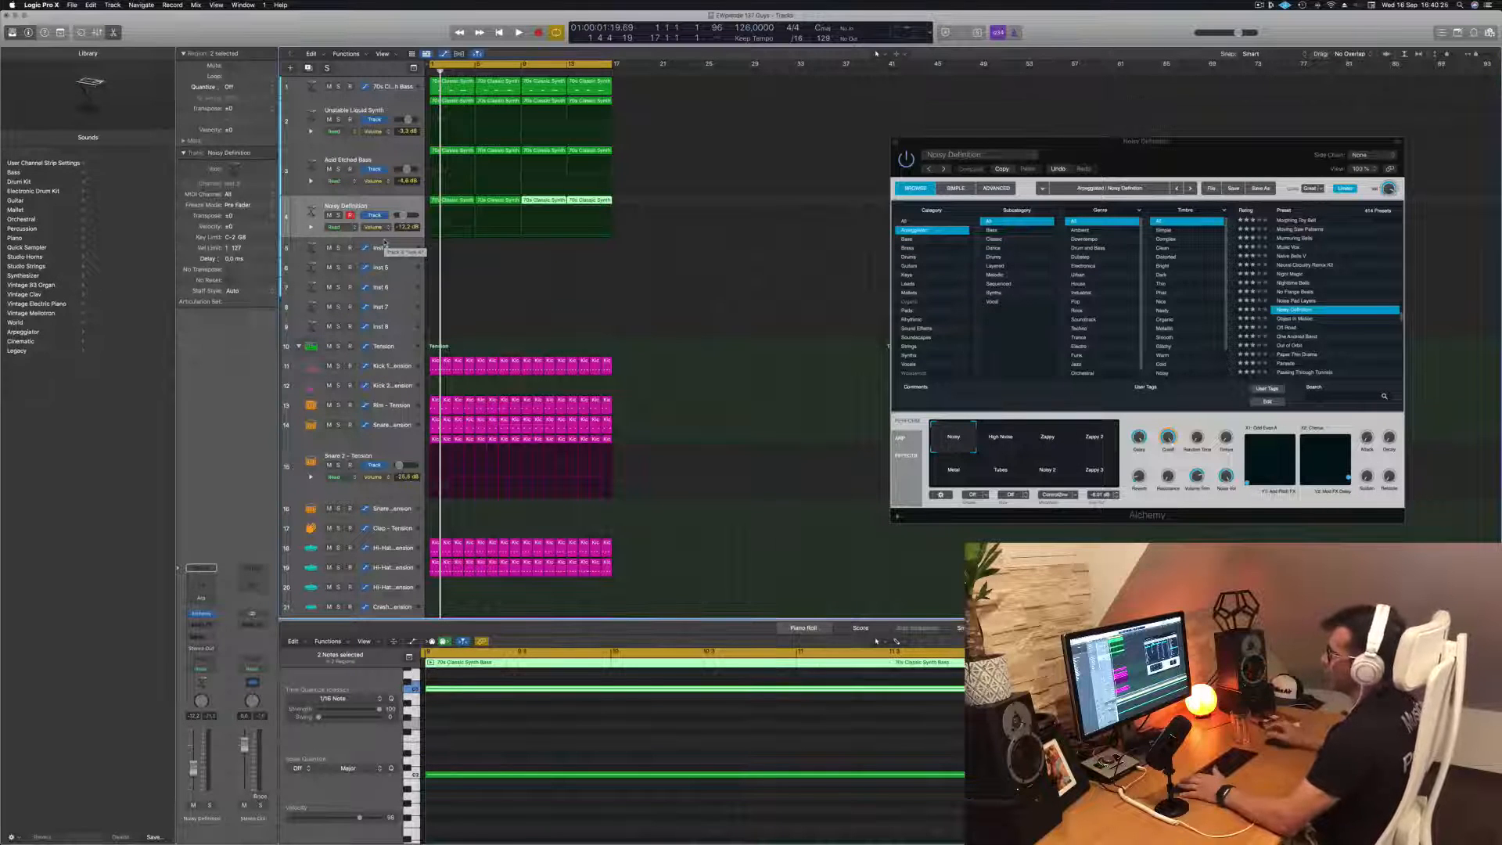
Play the loop and audition Noisy Definition's High Noise, Zappy, Zappy 2, Metal, Tubes and Noisy 2 variations, returning to Noisy
key(space)
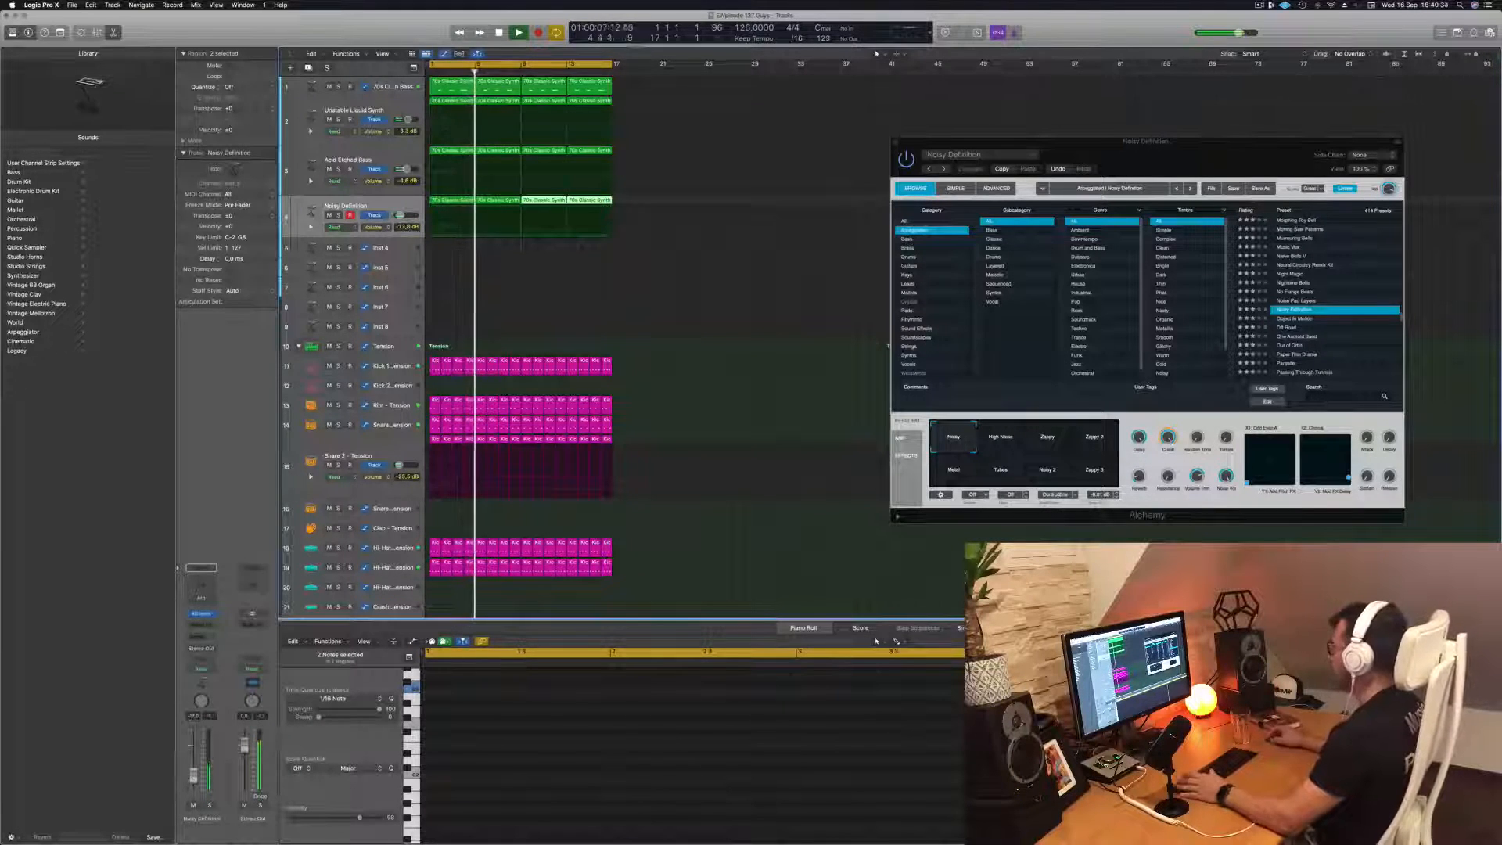
key(super+k)
drag(1210, 154, 990, 168)
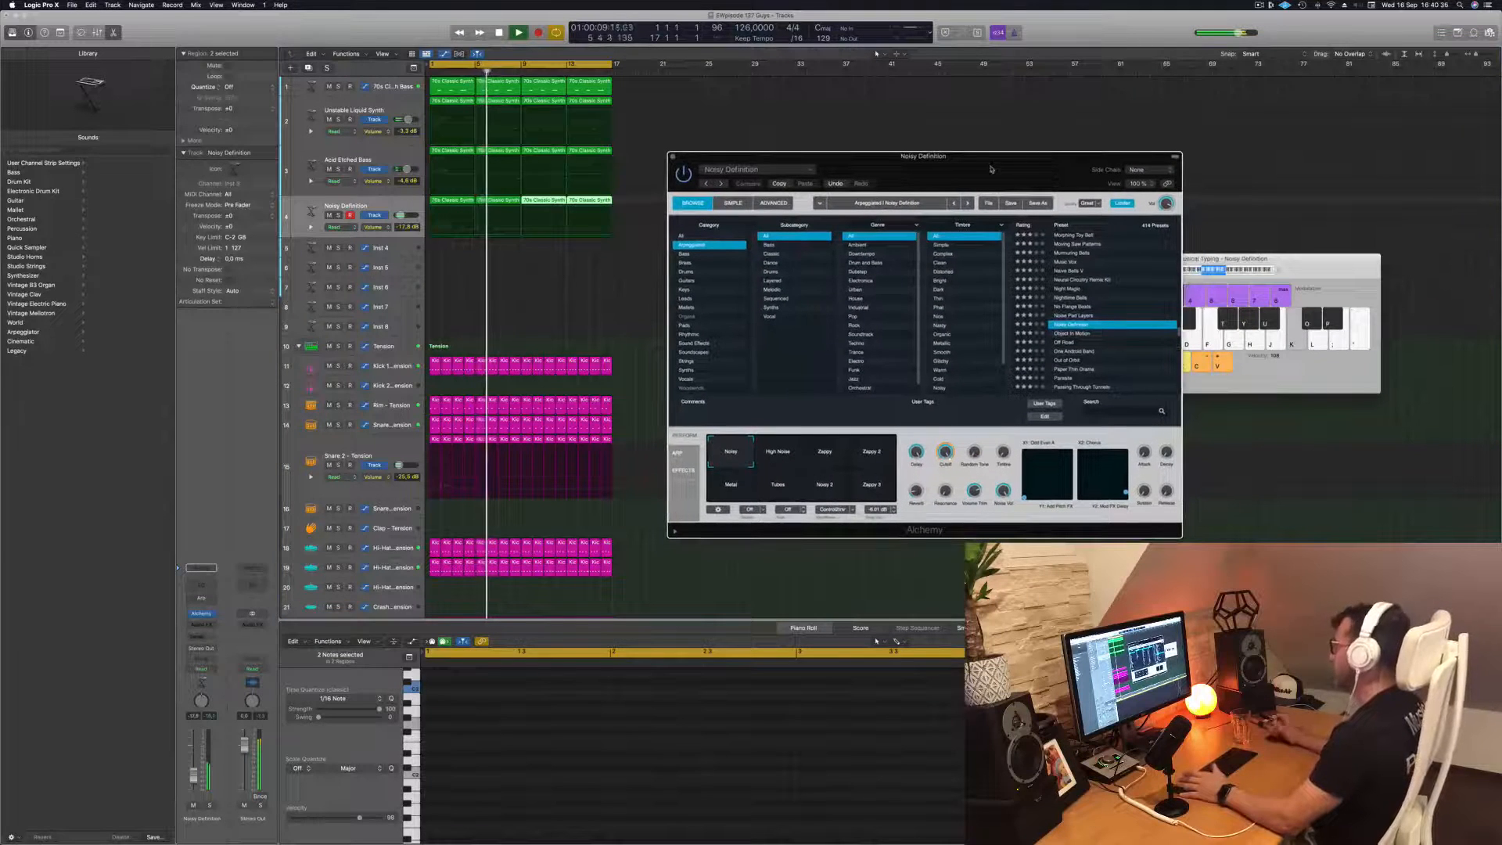
click(782, 451)
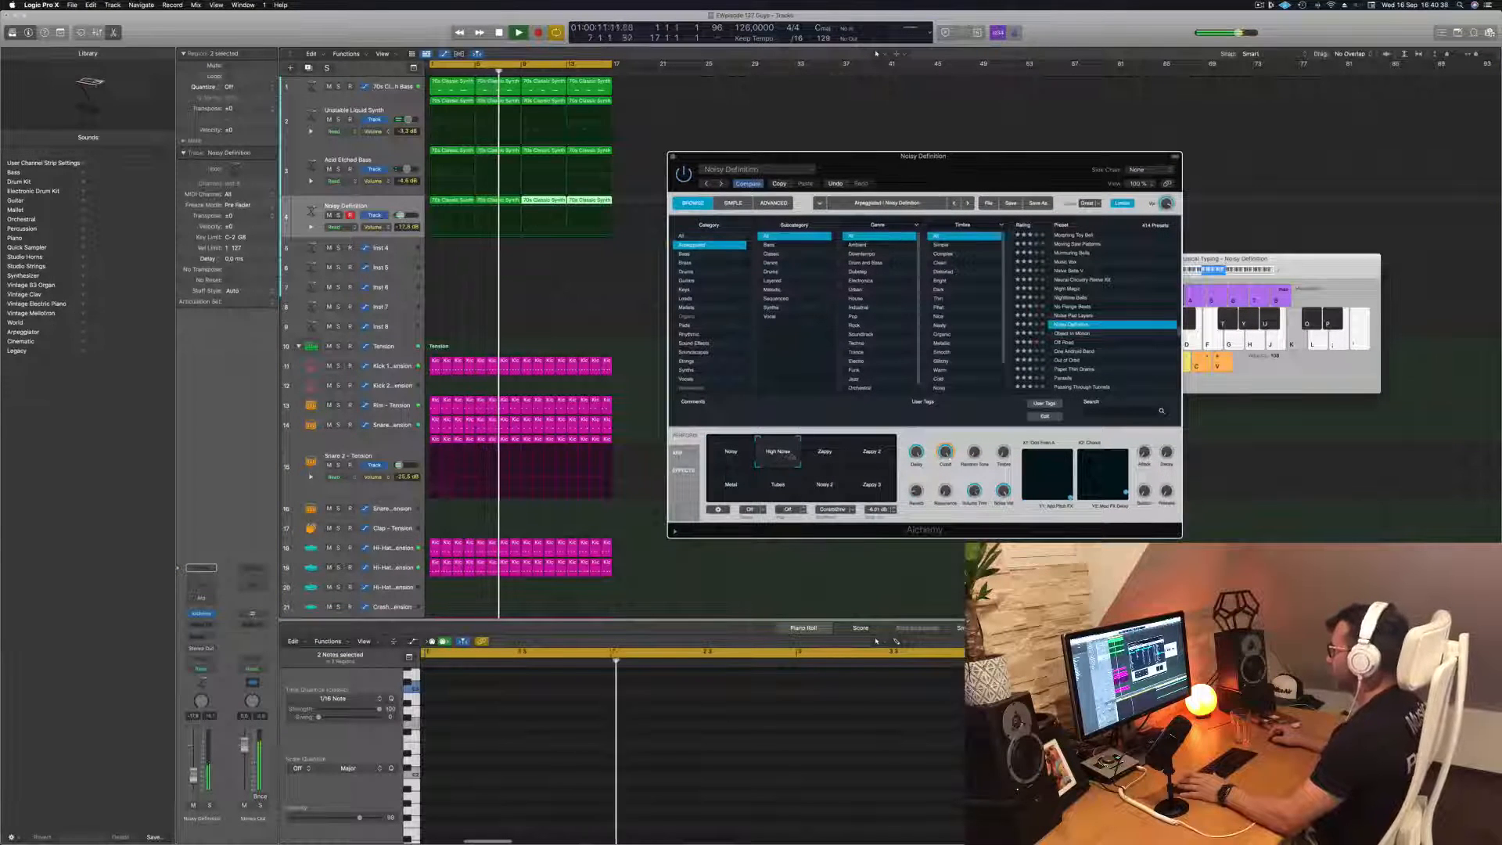
click(827, 461)
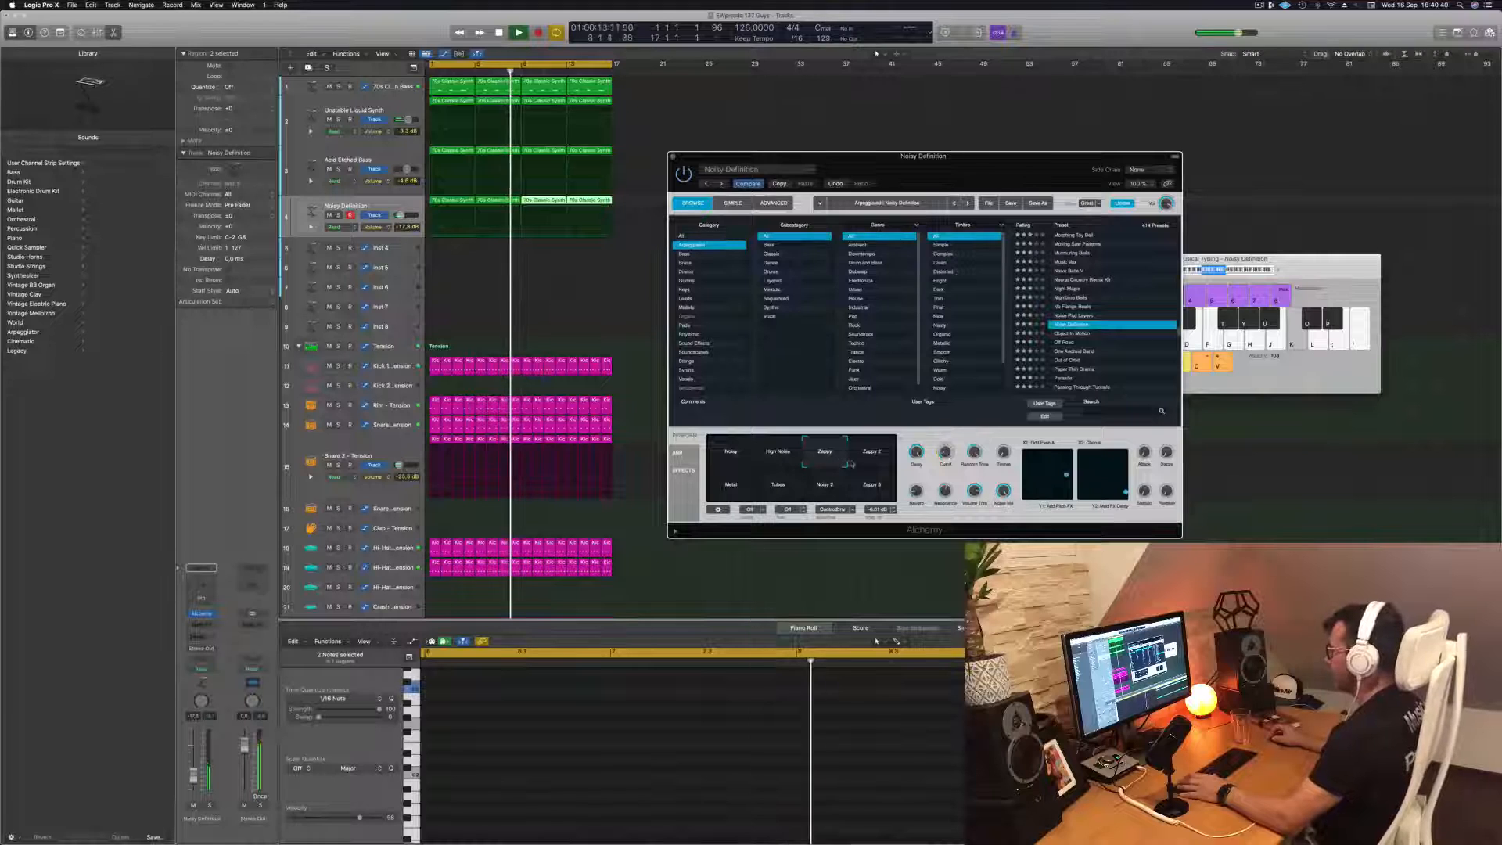
click(868, 461)
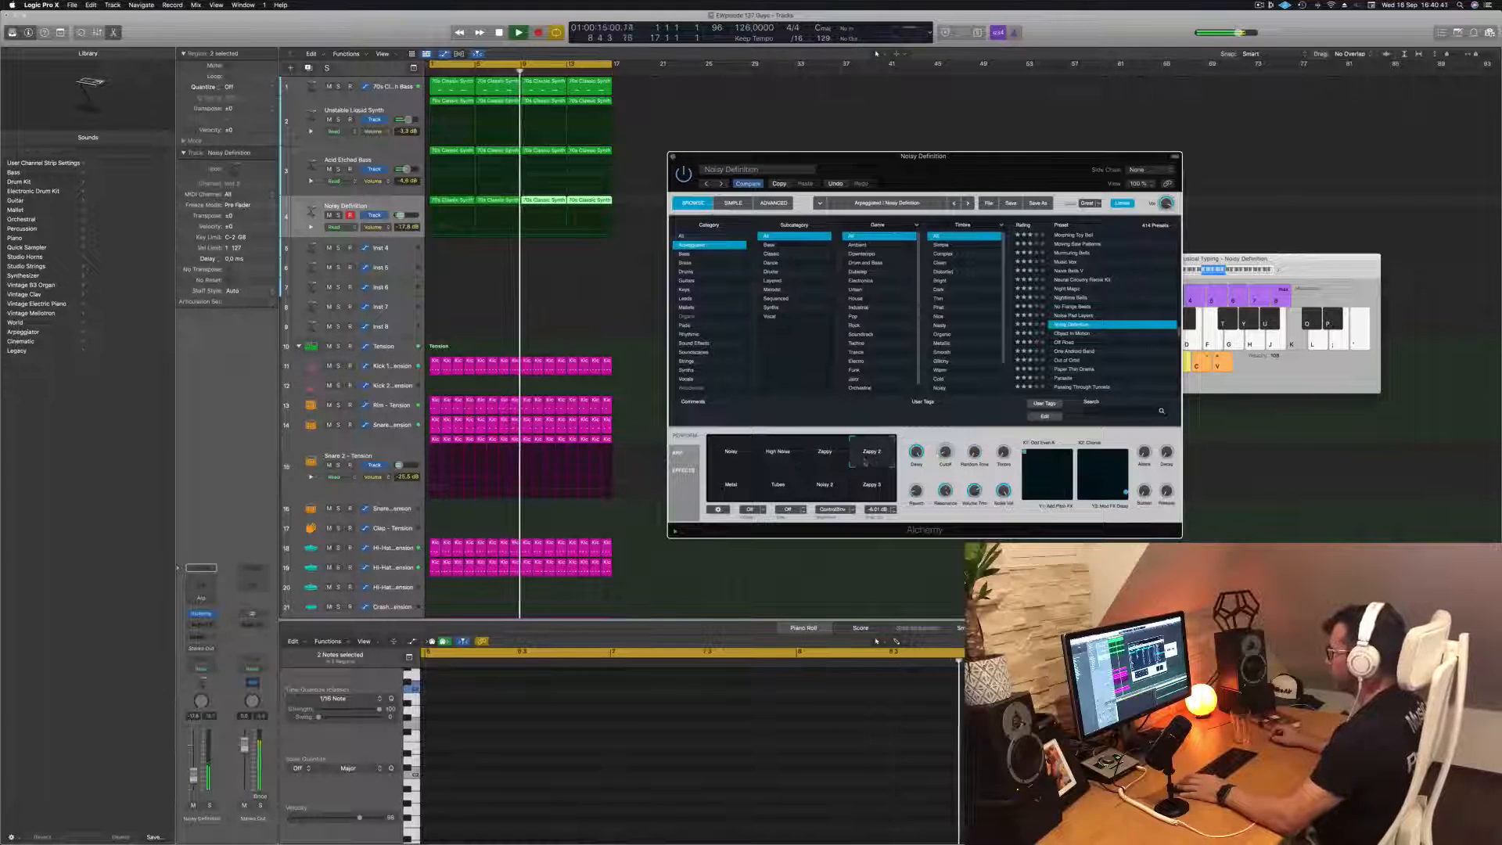
click(734, 491)
click(780, 489)
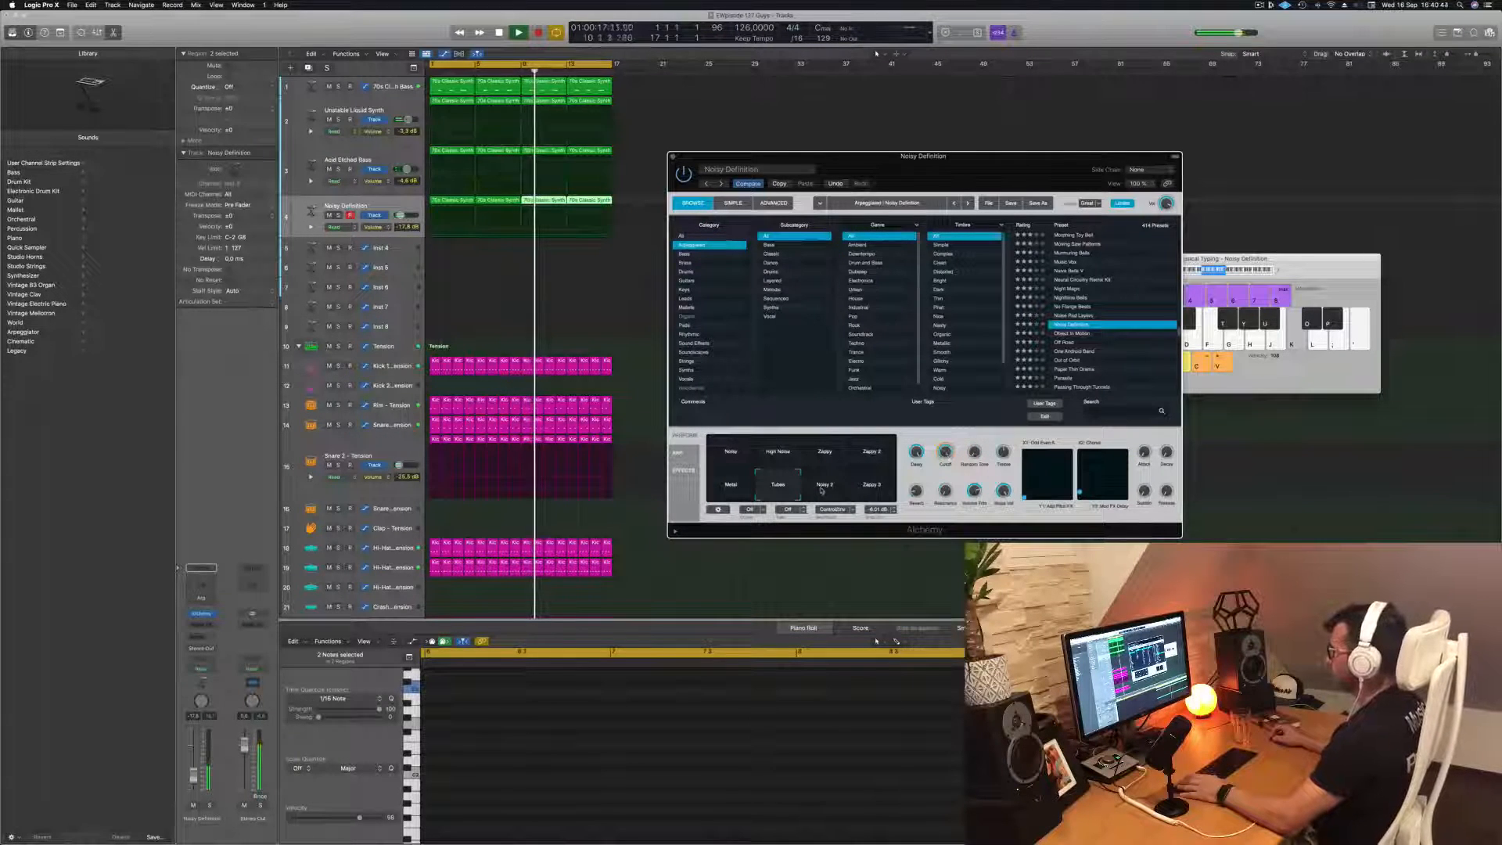
click(821, 486)
click(730, 450)
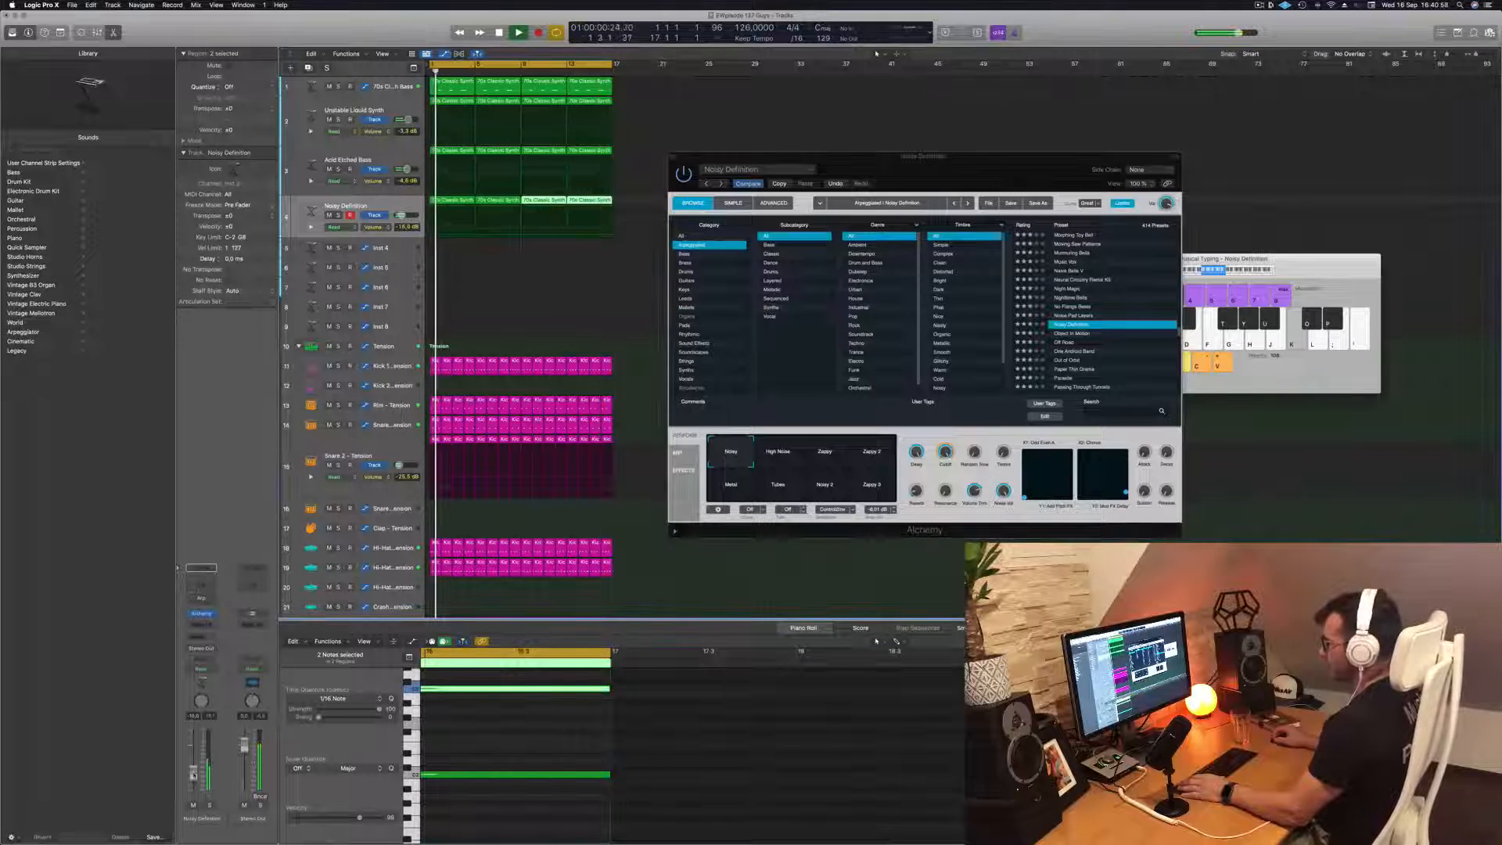
Lower the Noisy Definition track's volume to about -18.4 dB, restart the loop and review the notes of its first region
key(space)
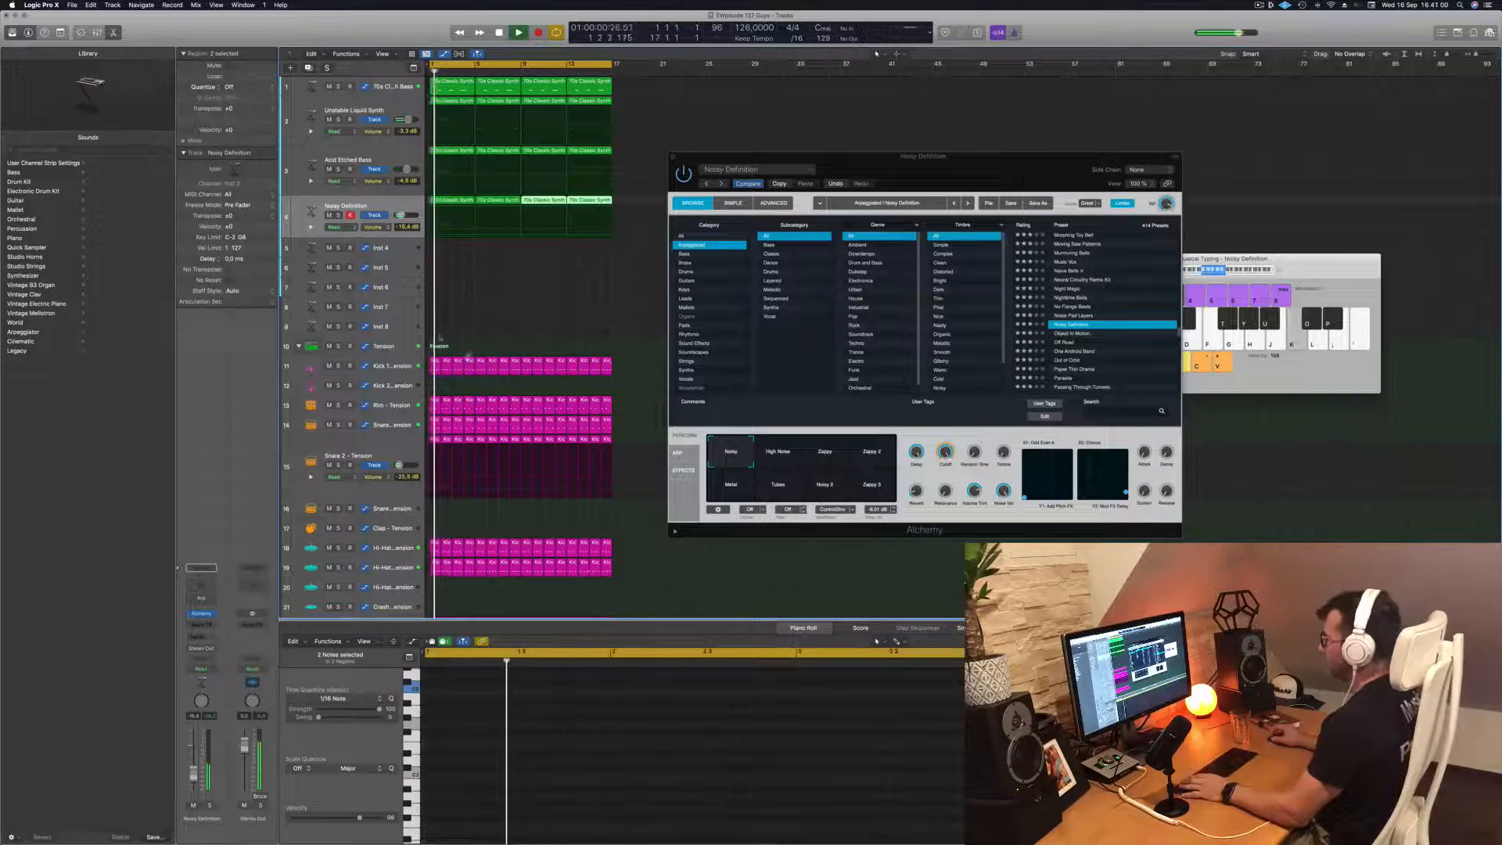
click(461, 208)
click(461, 209)
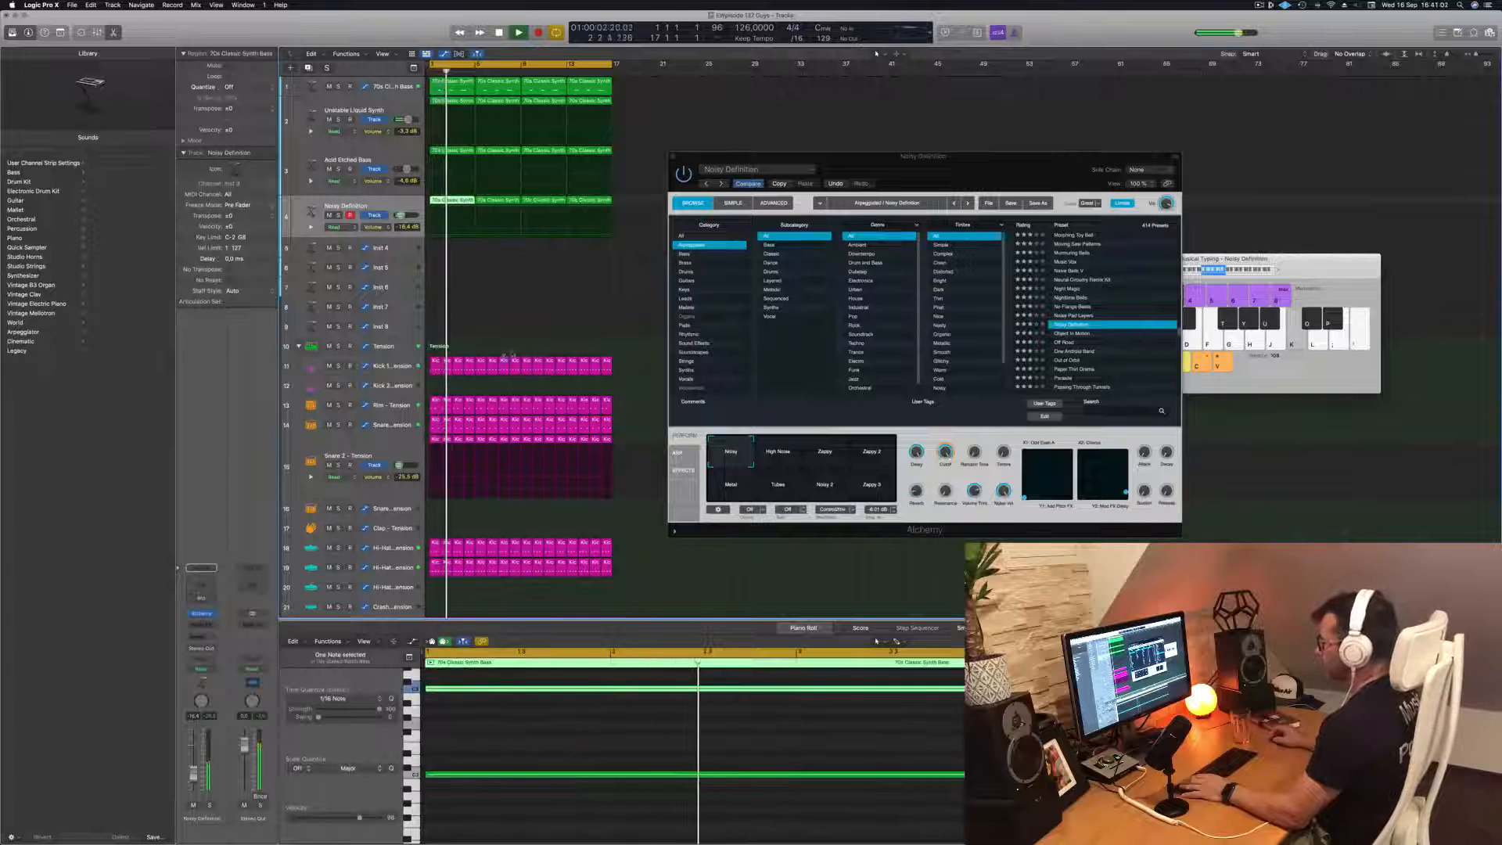
scroll(710, 740, down, 2)
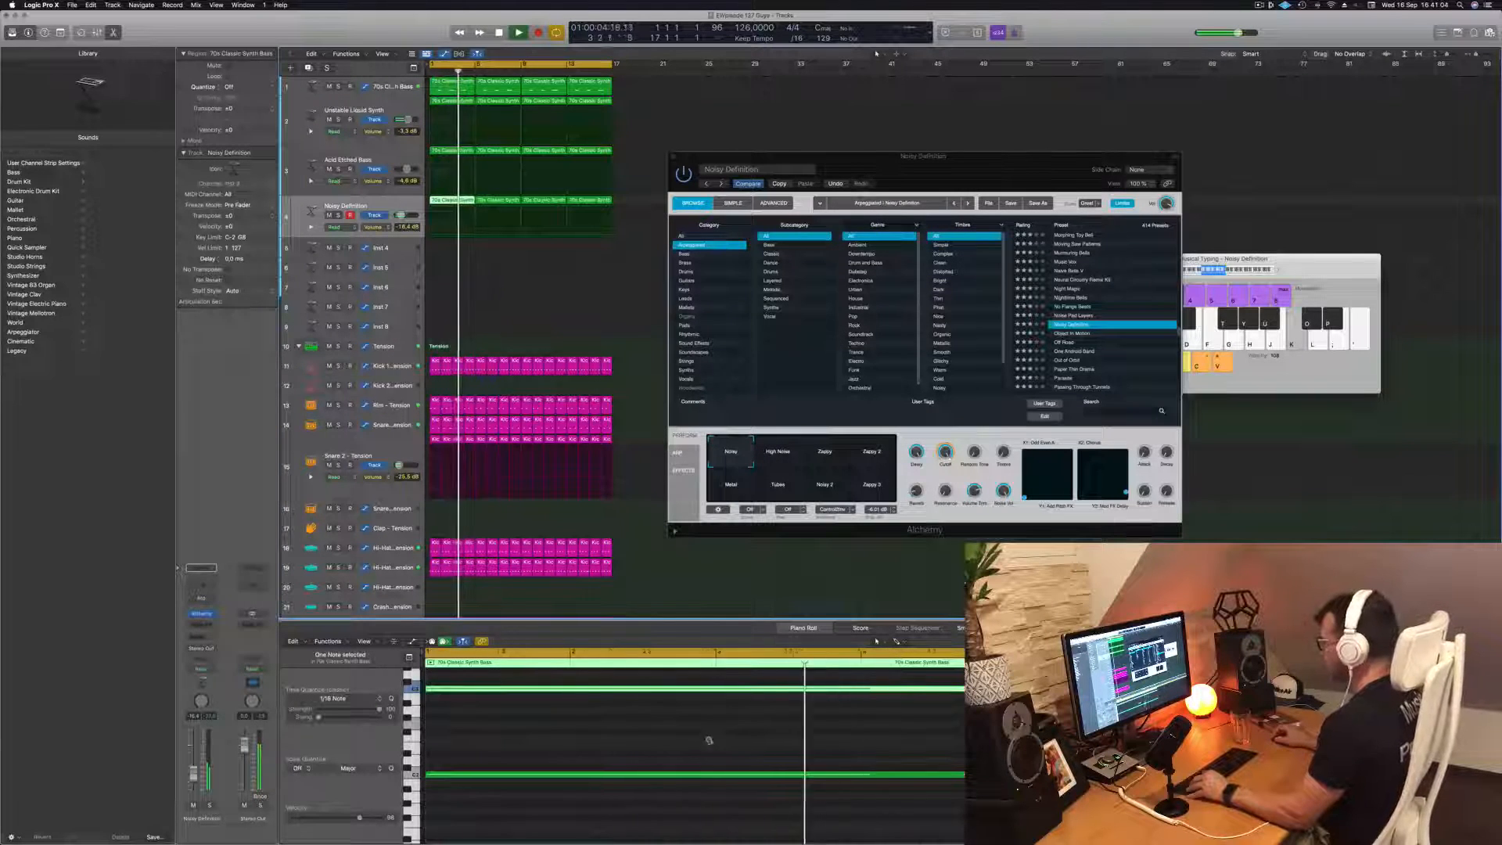
click(522, 294)
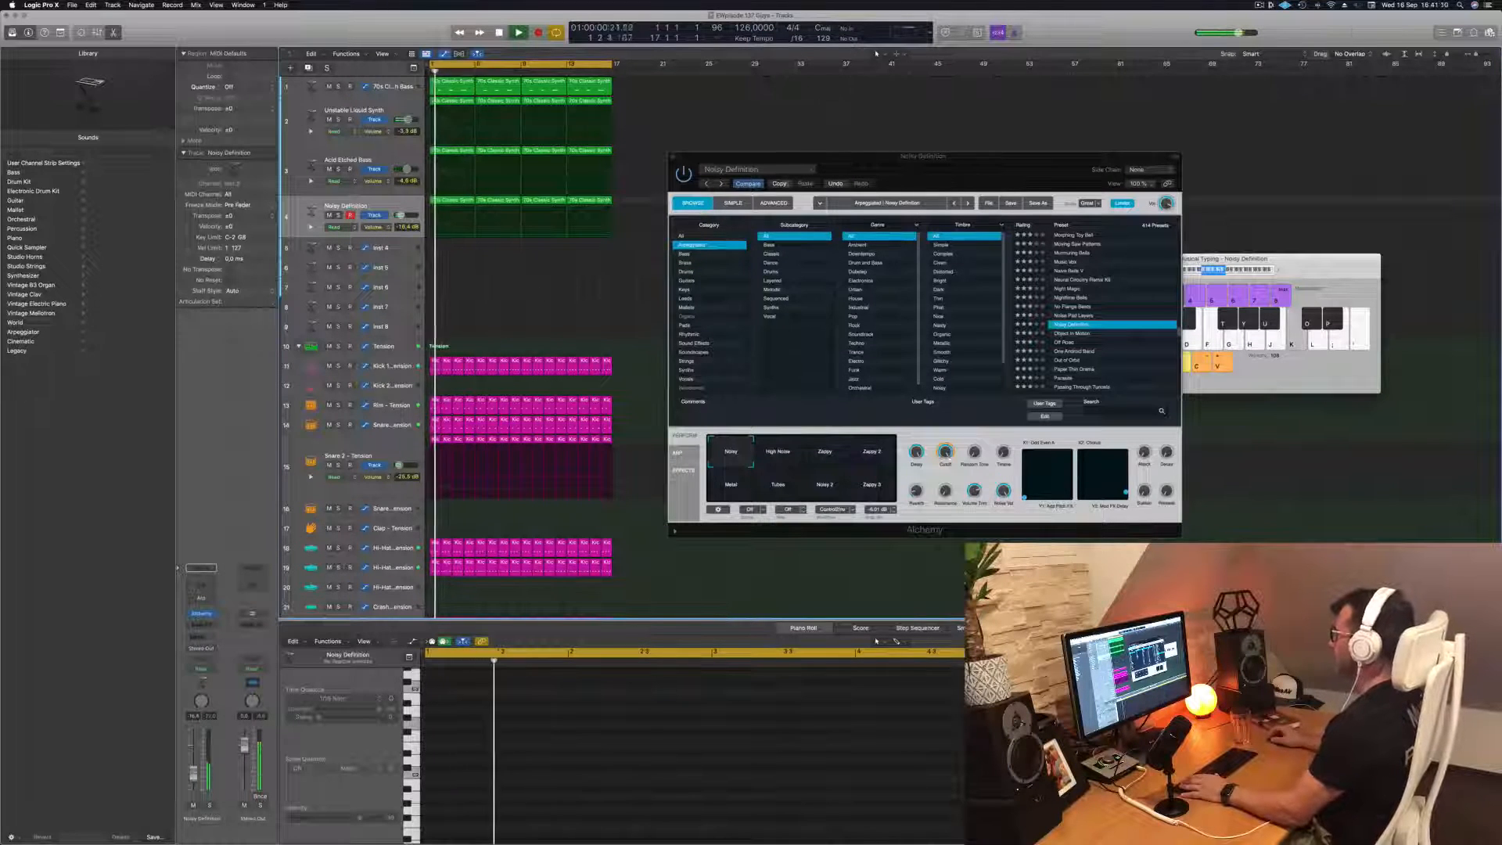
Switch the synth to the arpeggiated Object In Motion preset, check the track soloed and select all its regions
click(780, 184)
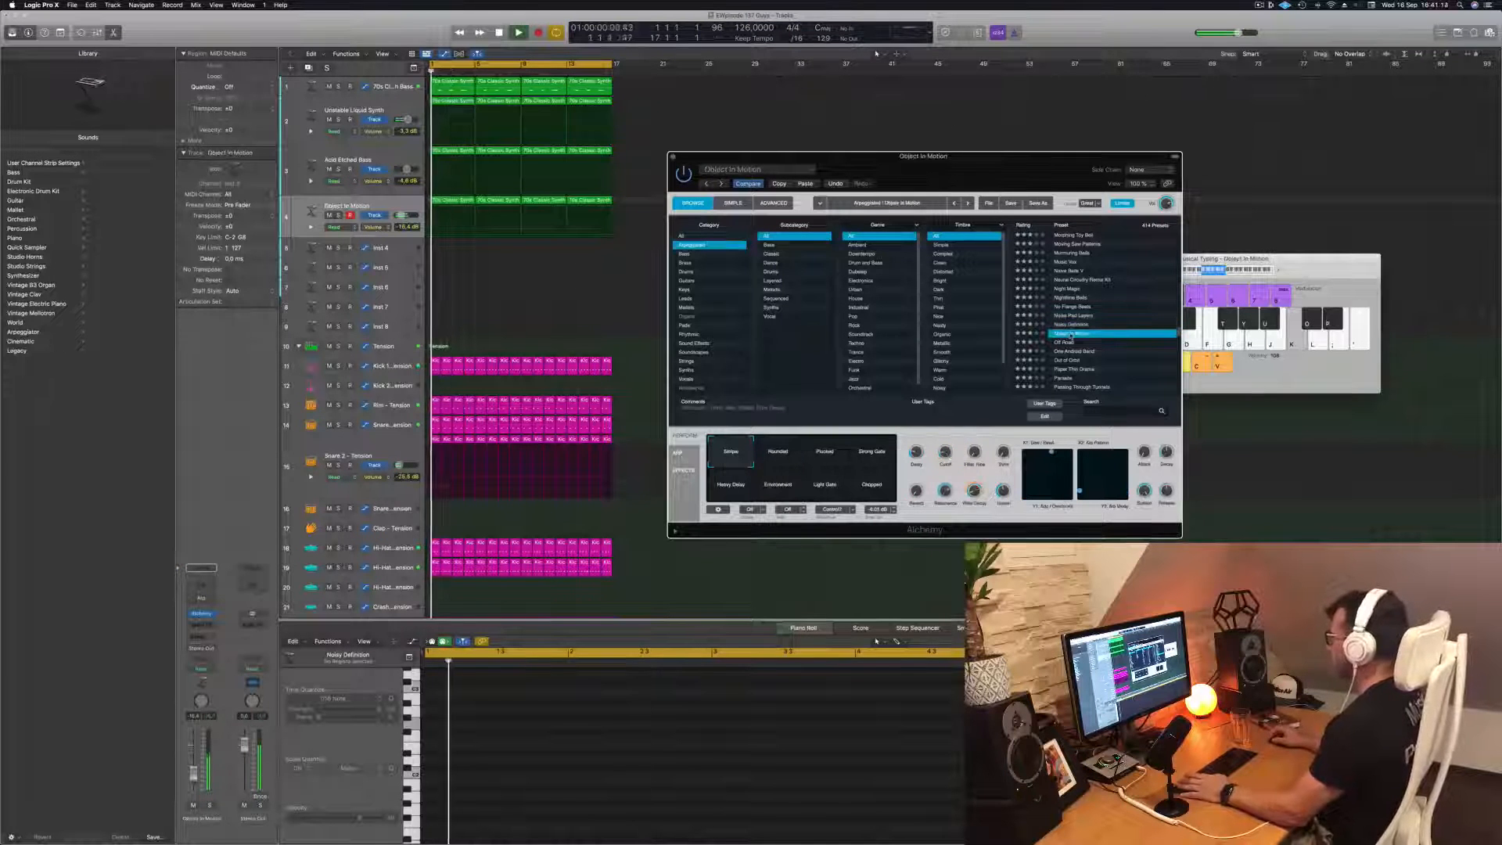
drag(992, 169, 978, 137)
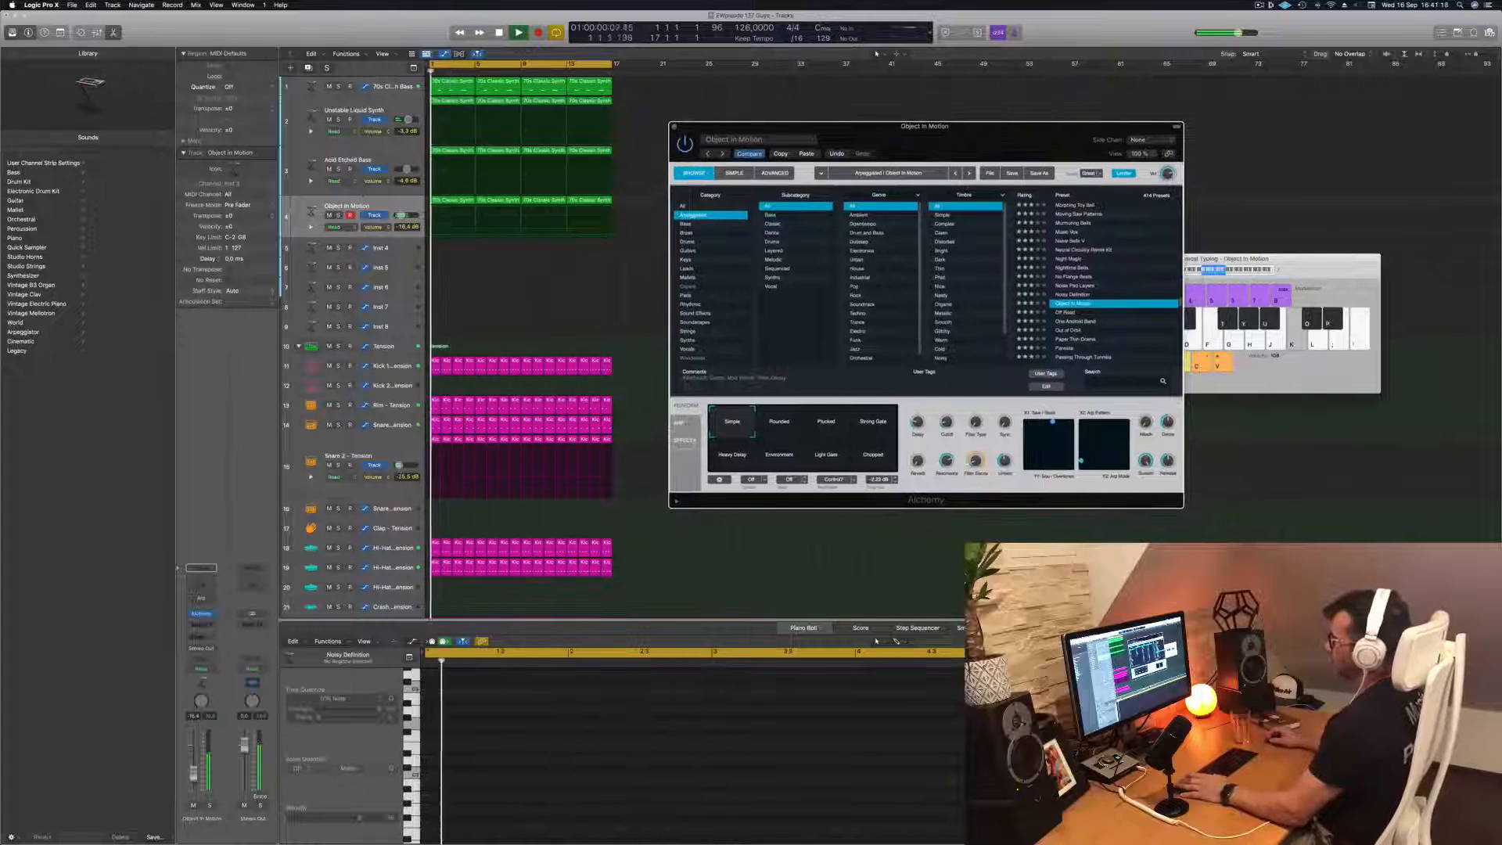
click(339, 217)
click(339, 217)
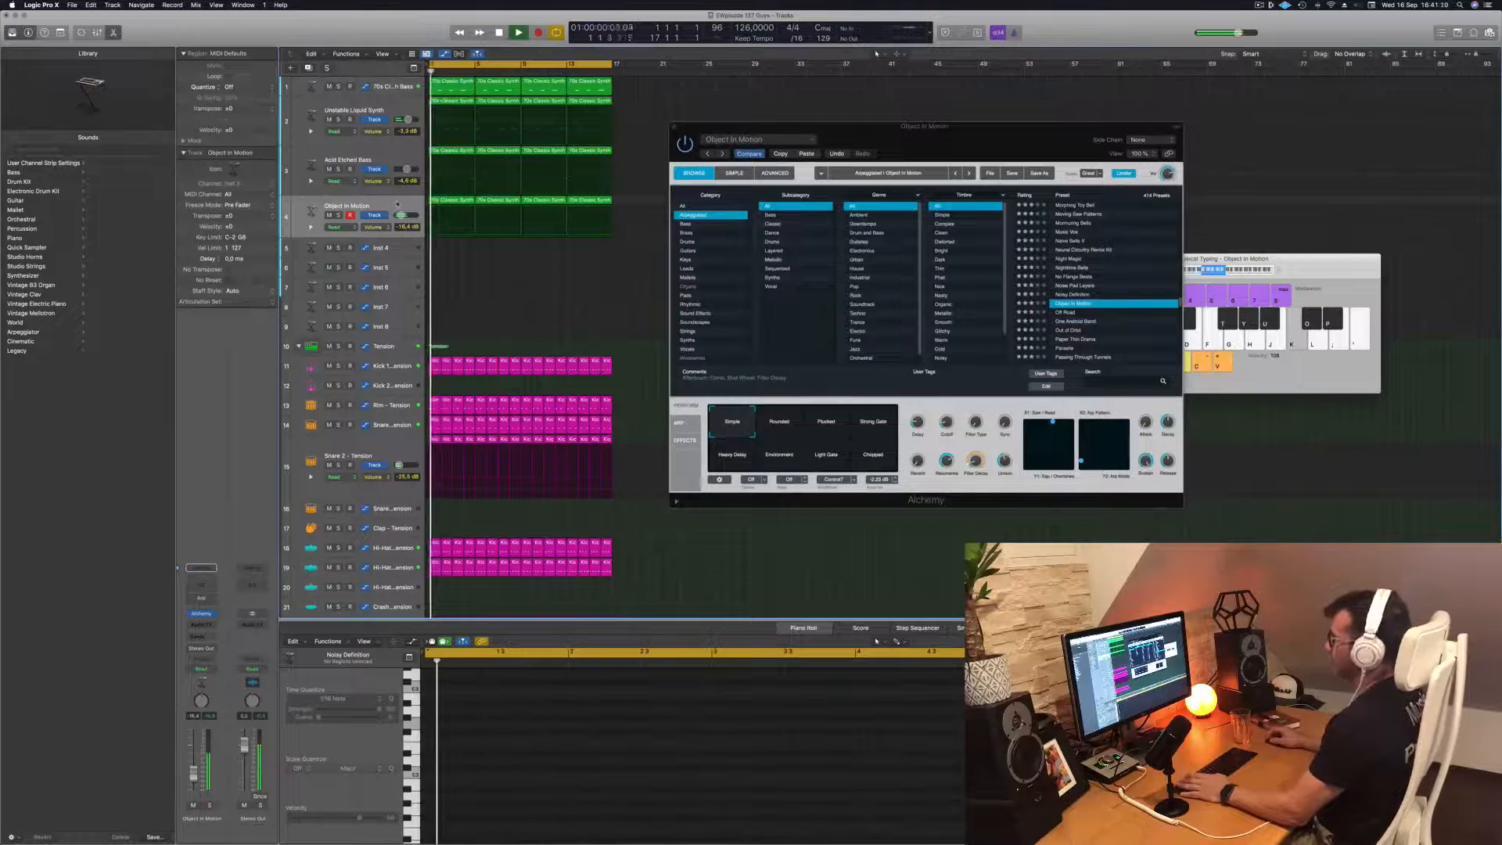
click(397, 208)
Audition Object In Motion's Rounded, Plucked, Strong Gate and Heavy Delay variations within the loop and stop playback
click(782, 423)
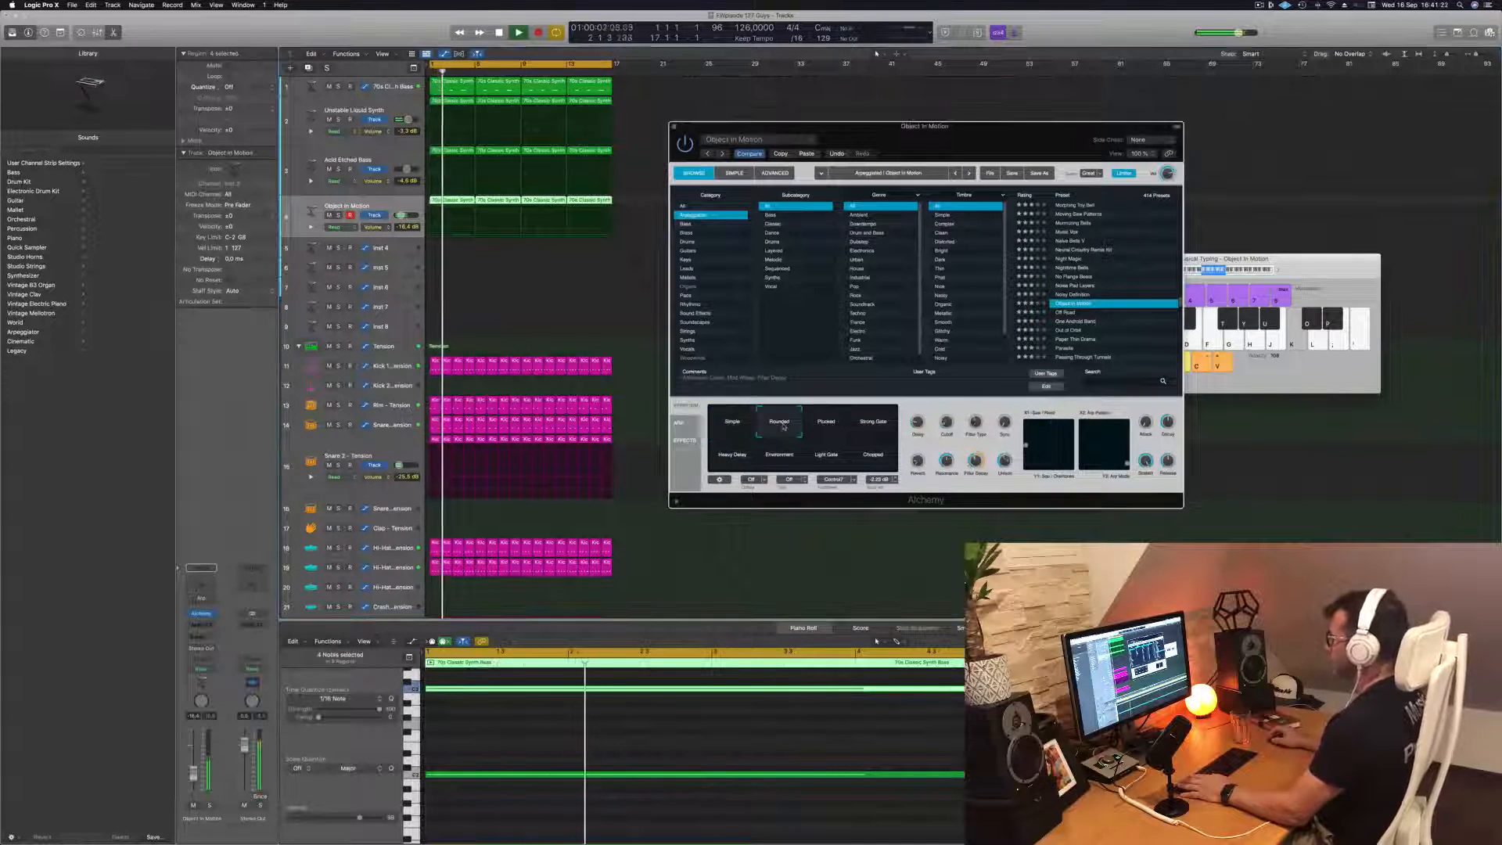
click(829, 424)
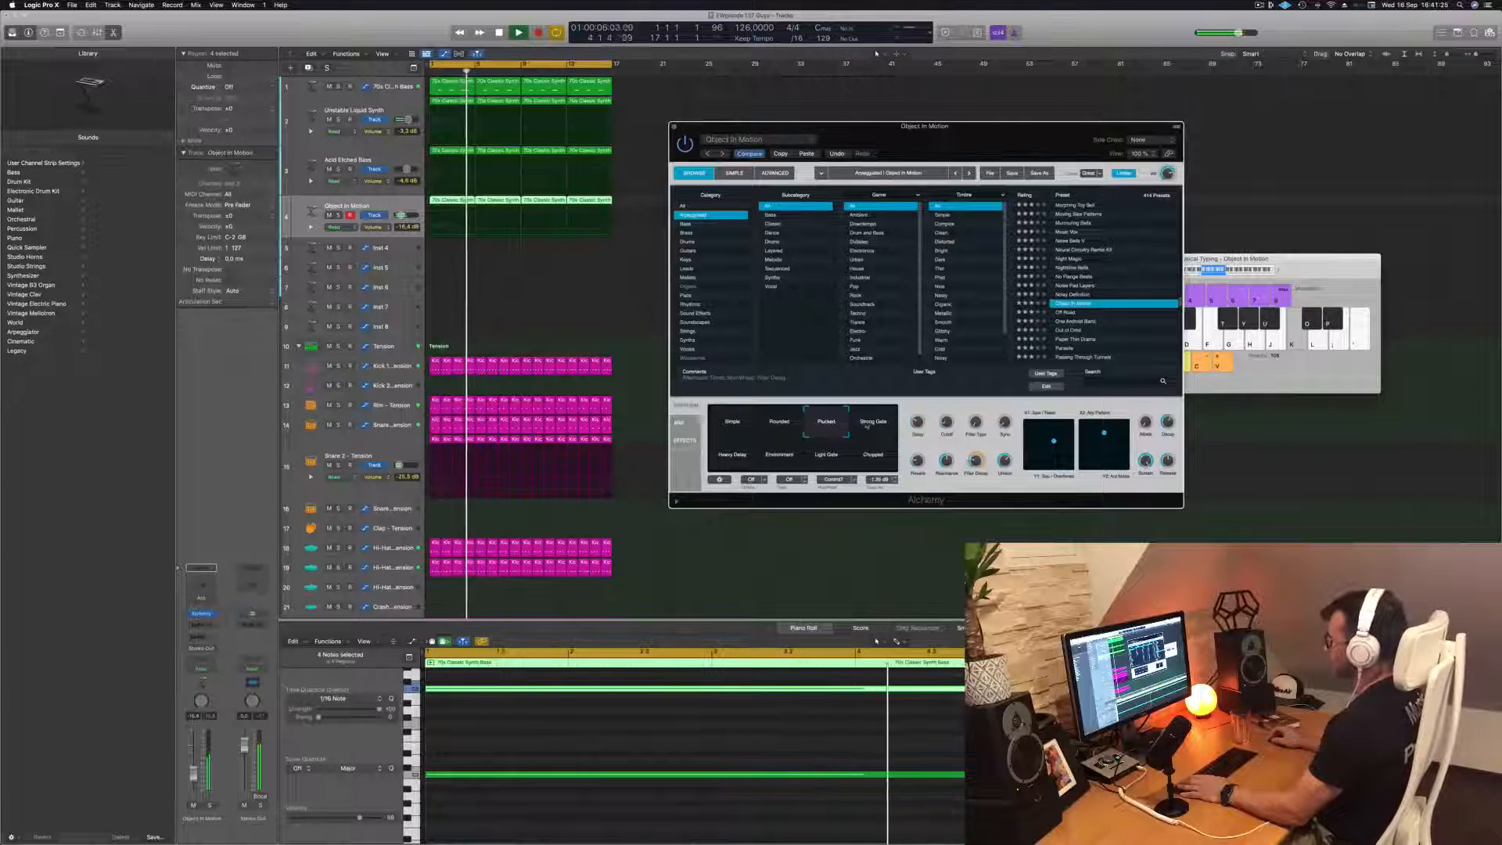
click(873, 423)
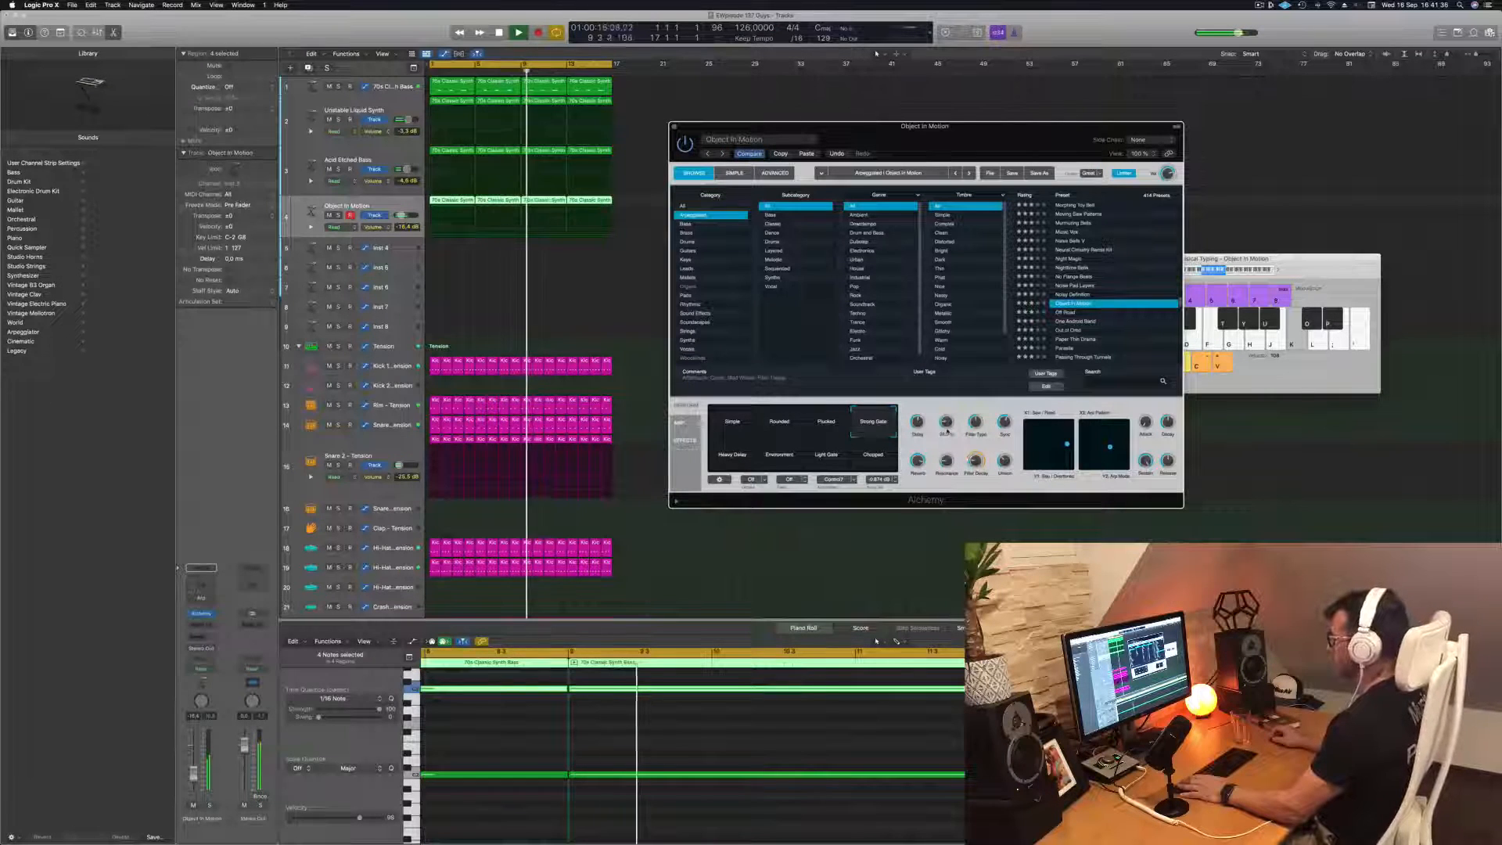
click(732, 457)
key(space)
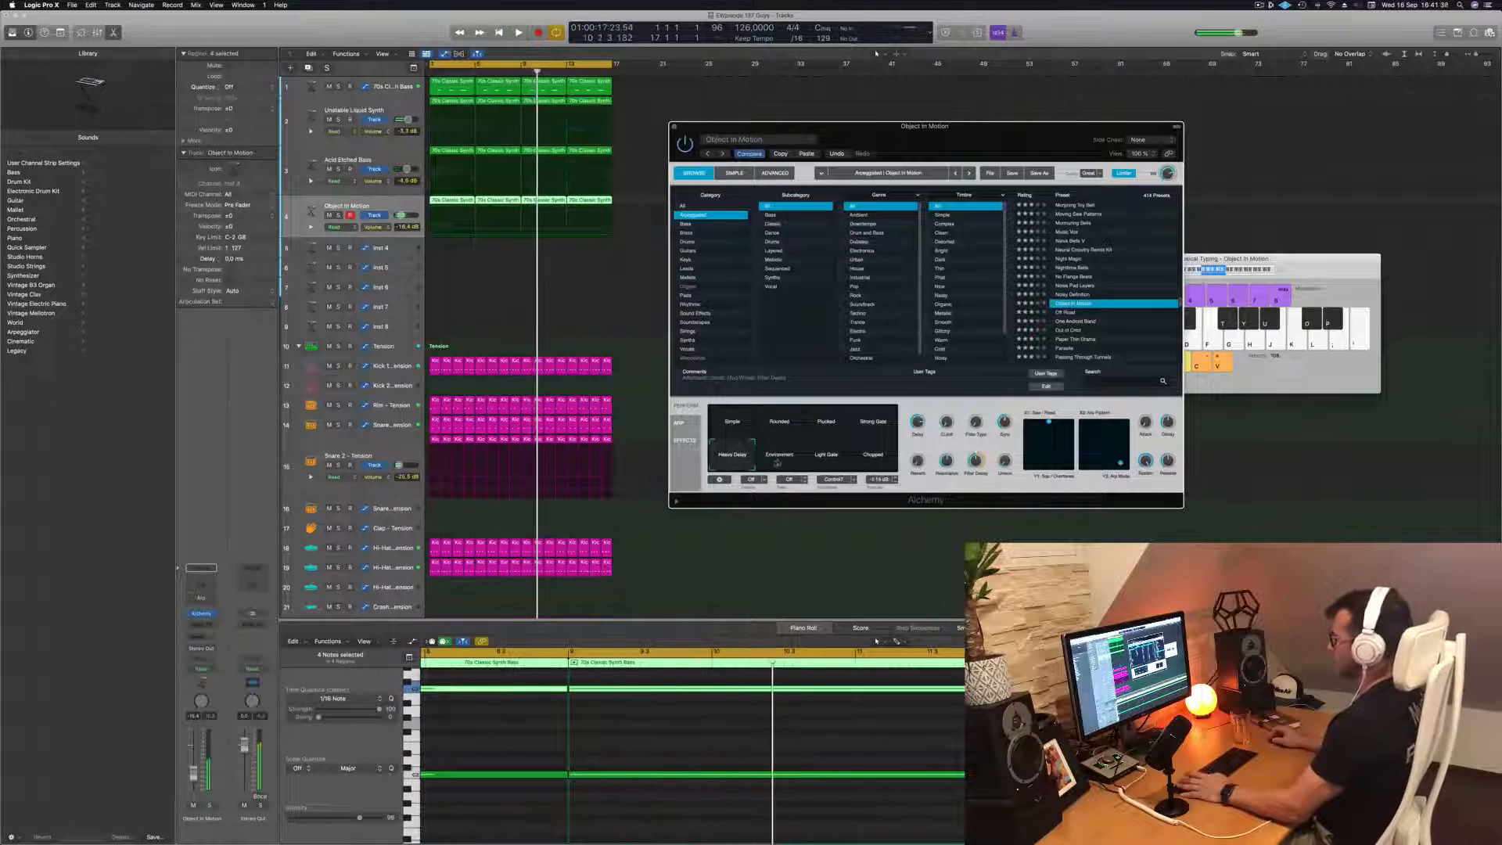
Play the loop and audition Object In Motion's Environment, Light Gate, Chopped, Plucked, Simple, Rounded and Strong Gate variations
key(space)
click(778, 457)
click(826, 458)
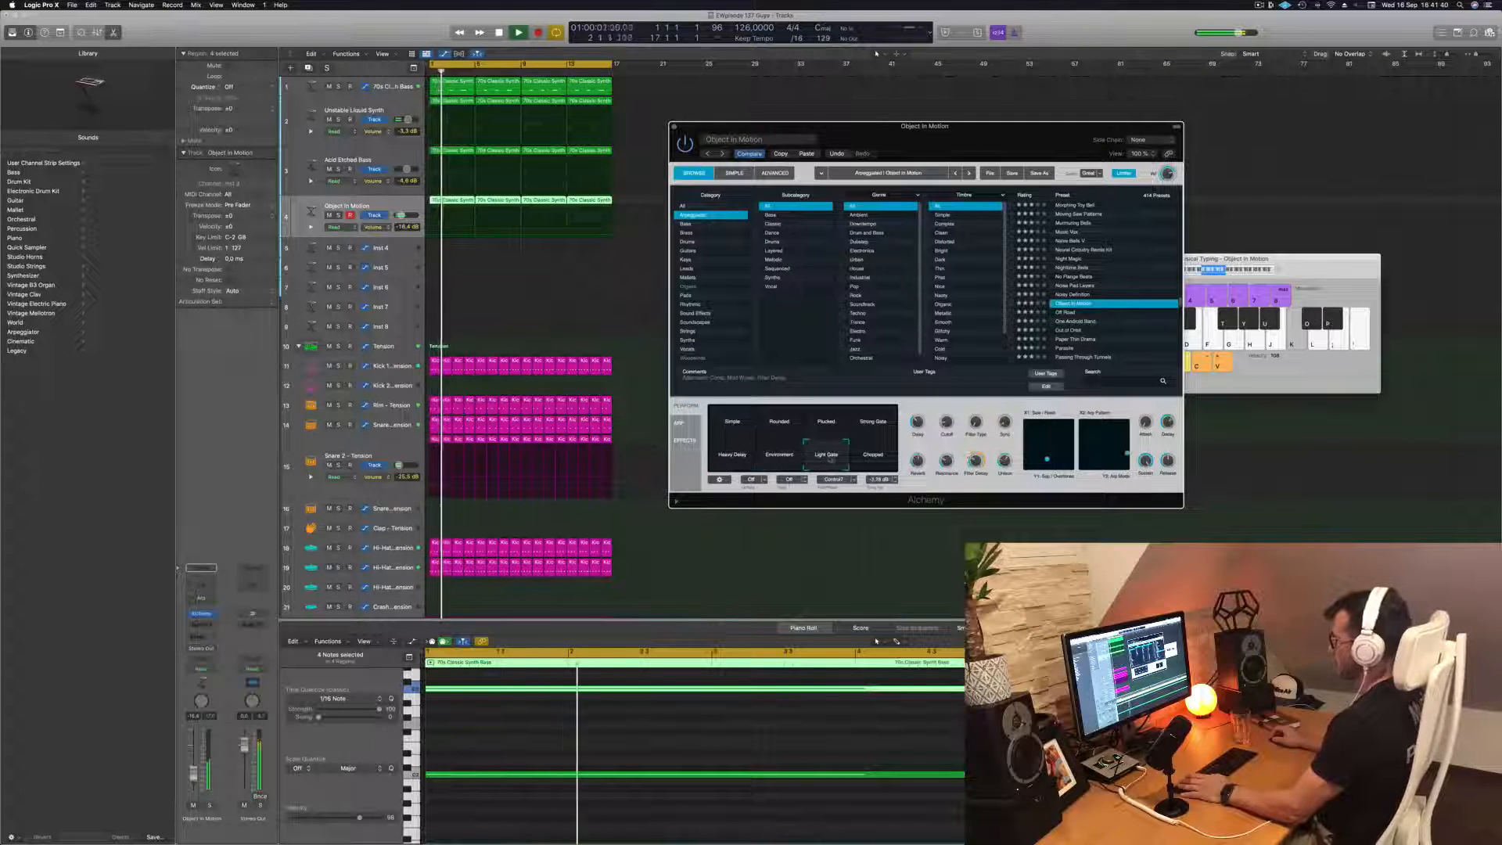
click(873, 458)
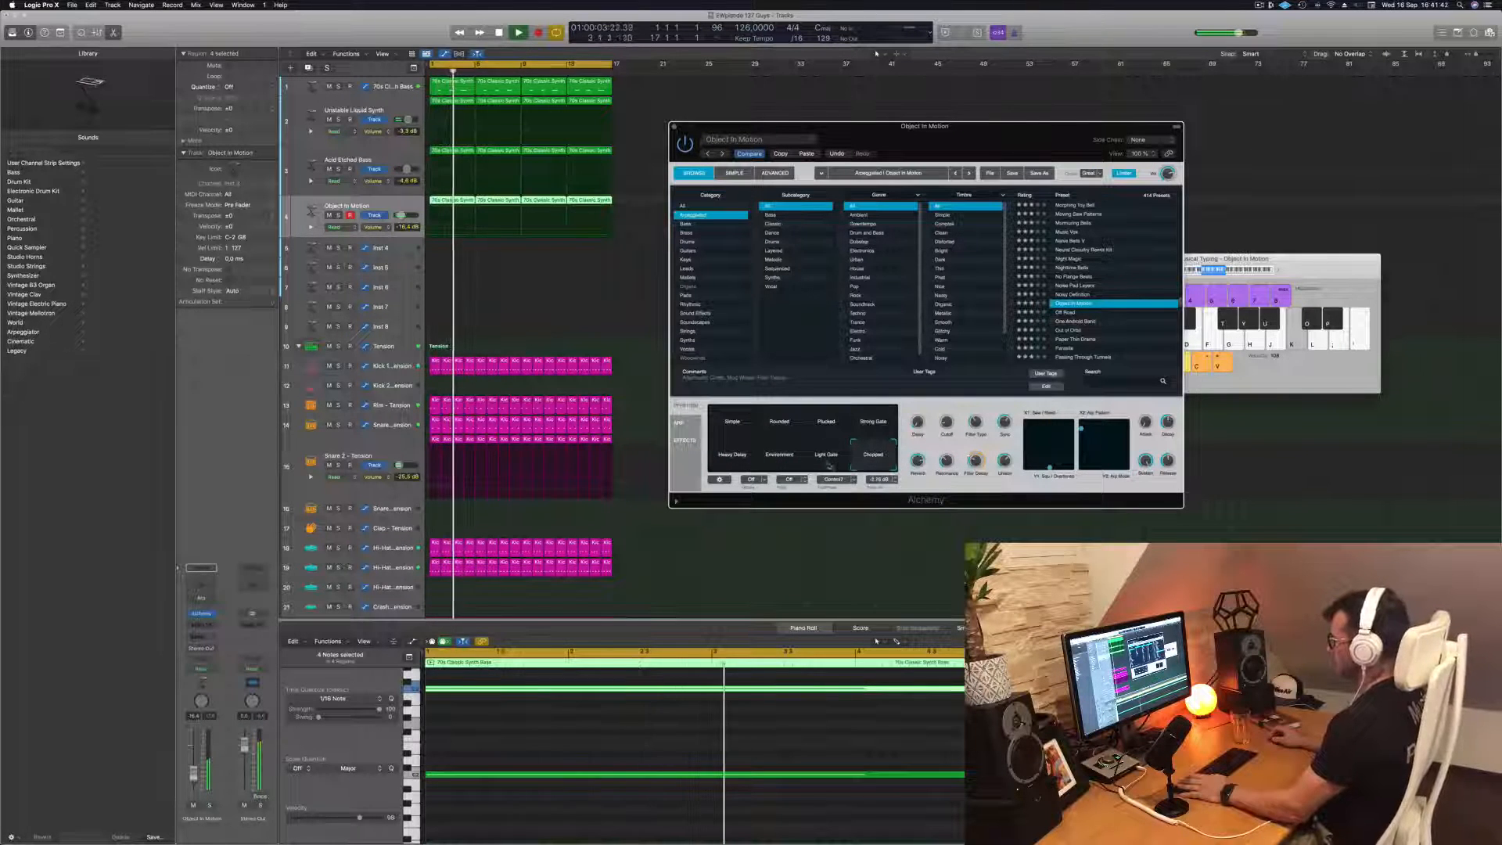
click(830, 428)
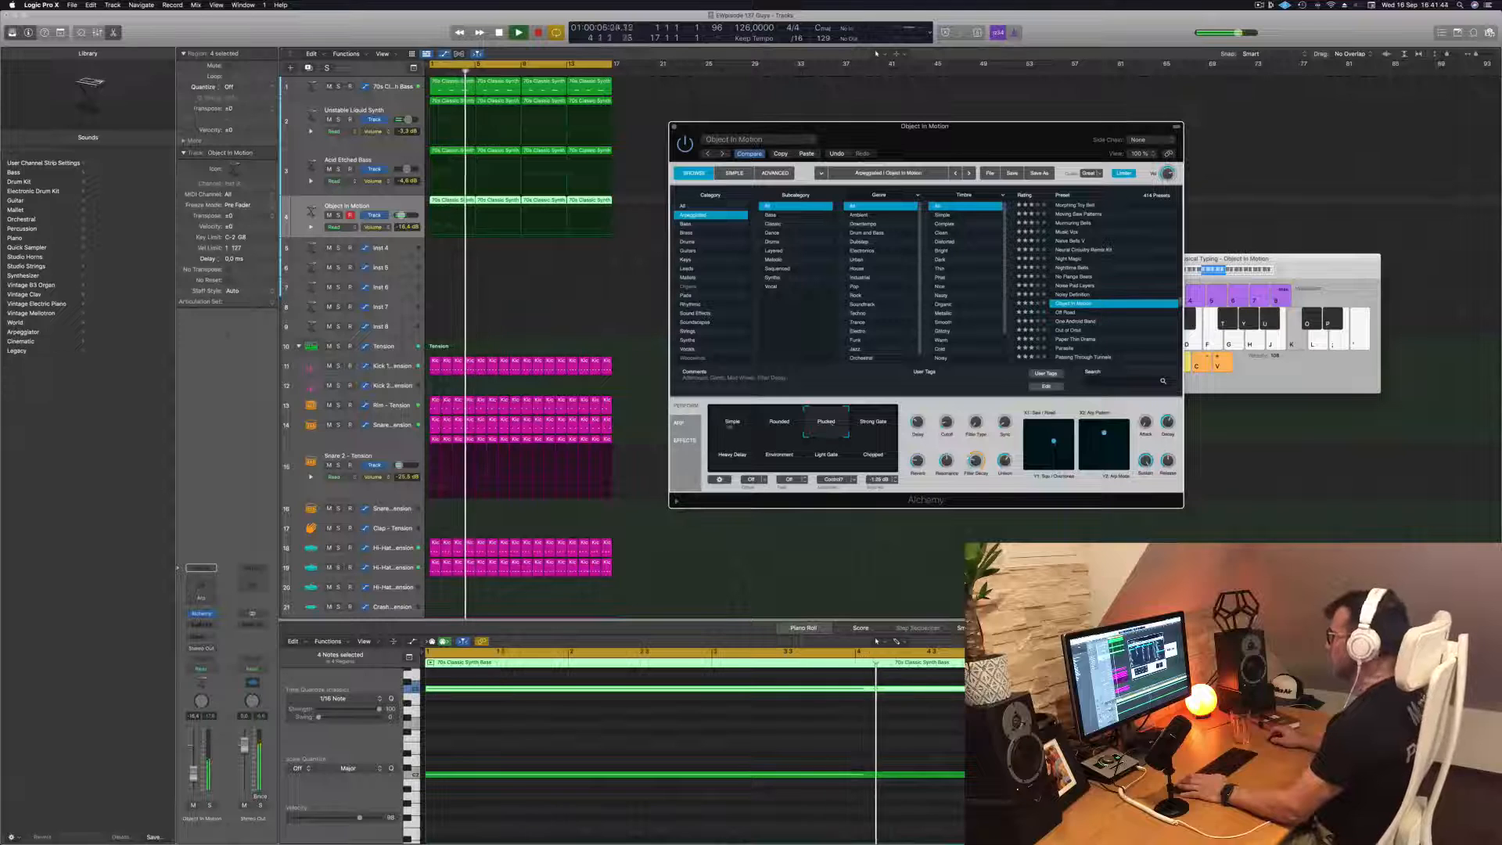
click(732, 428)
click(778, 426)
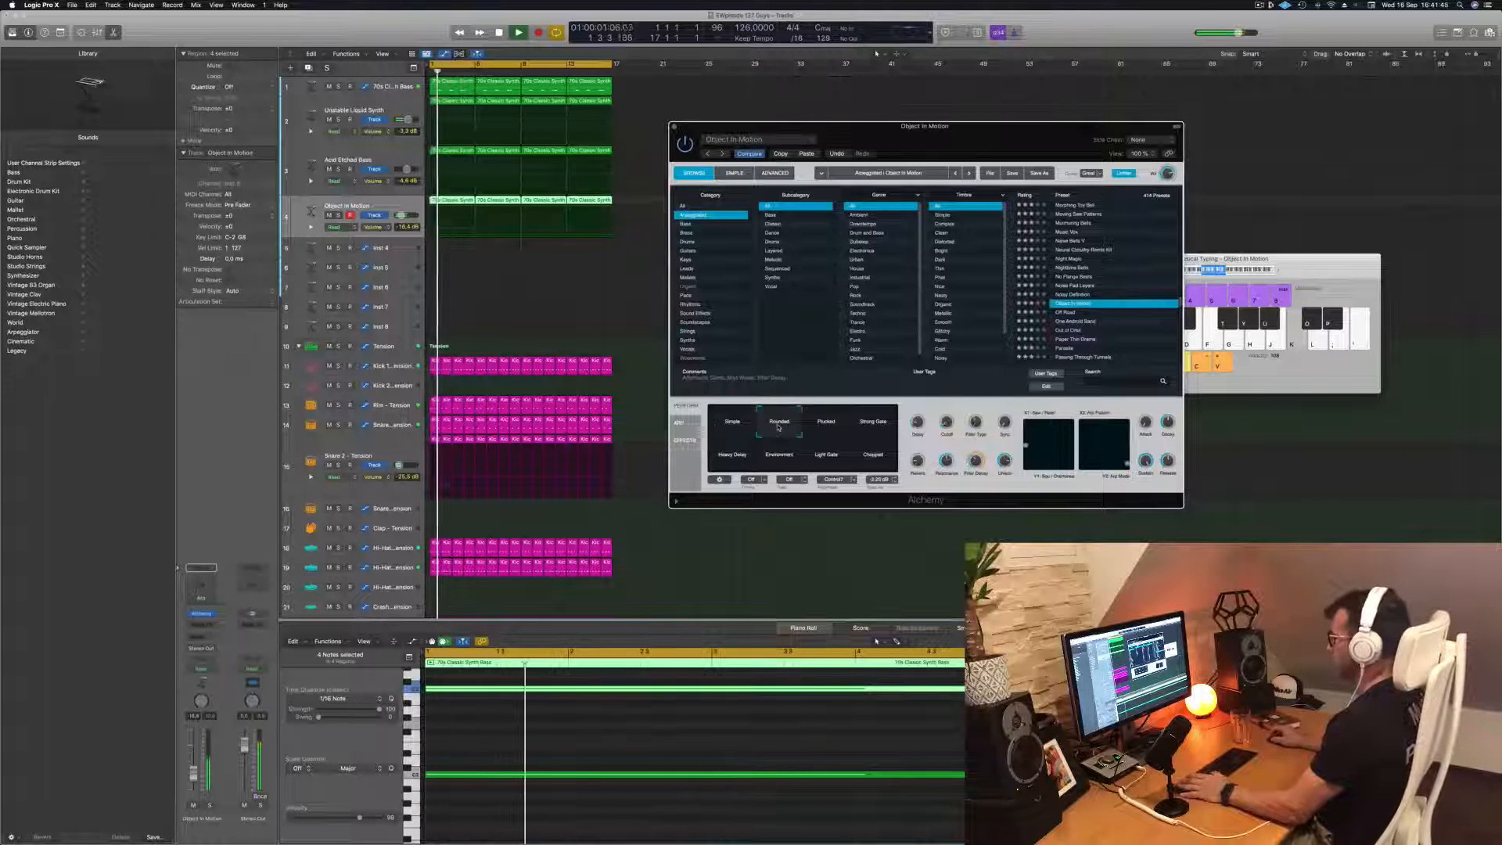
click(817, 427)
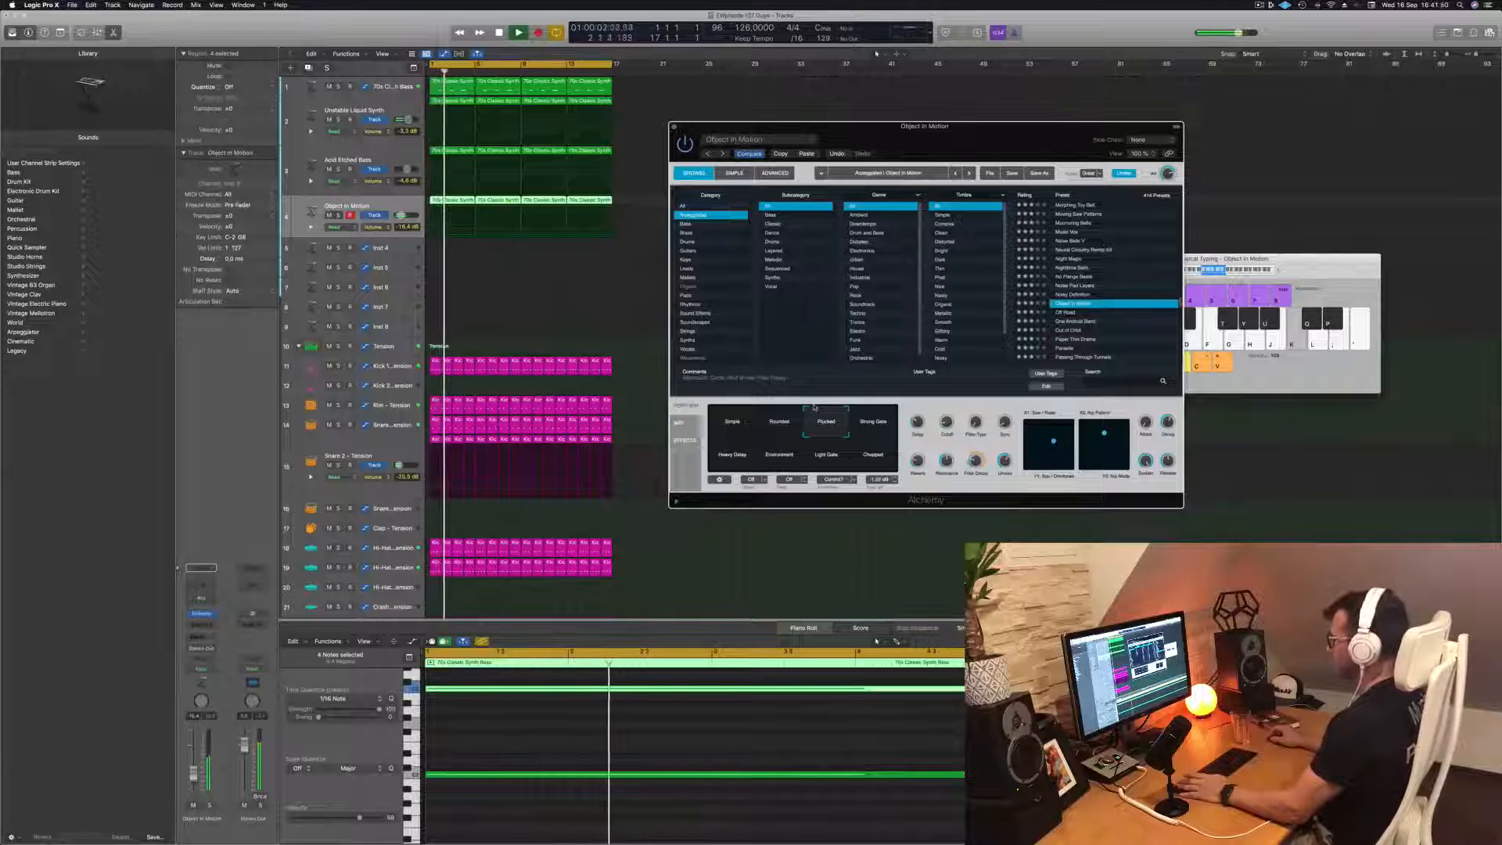
click(873, 422)
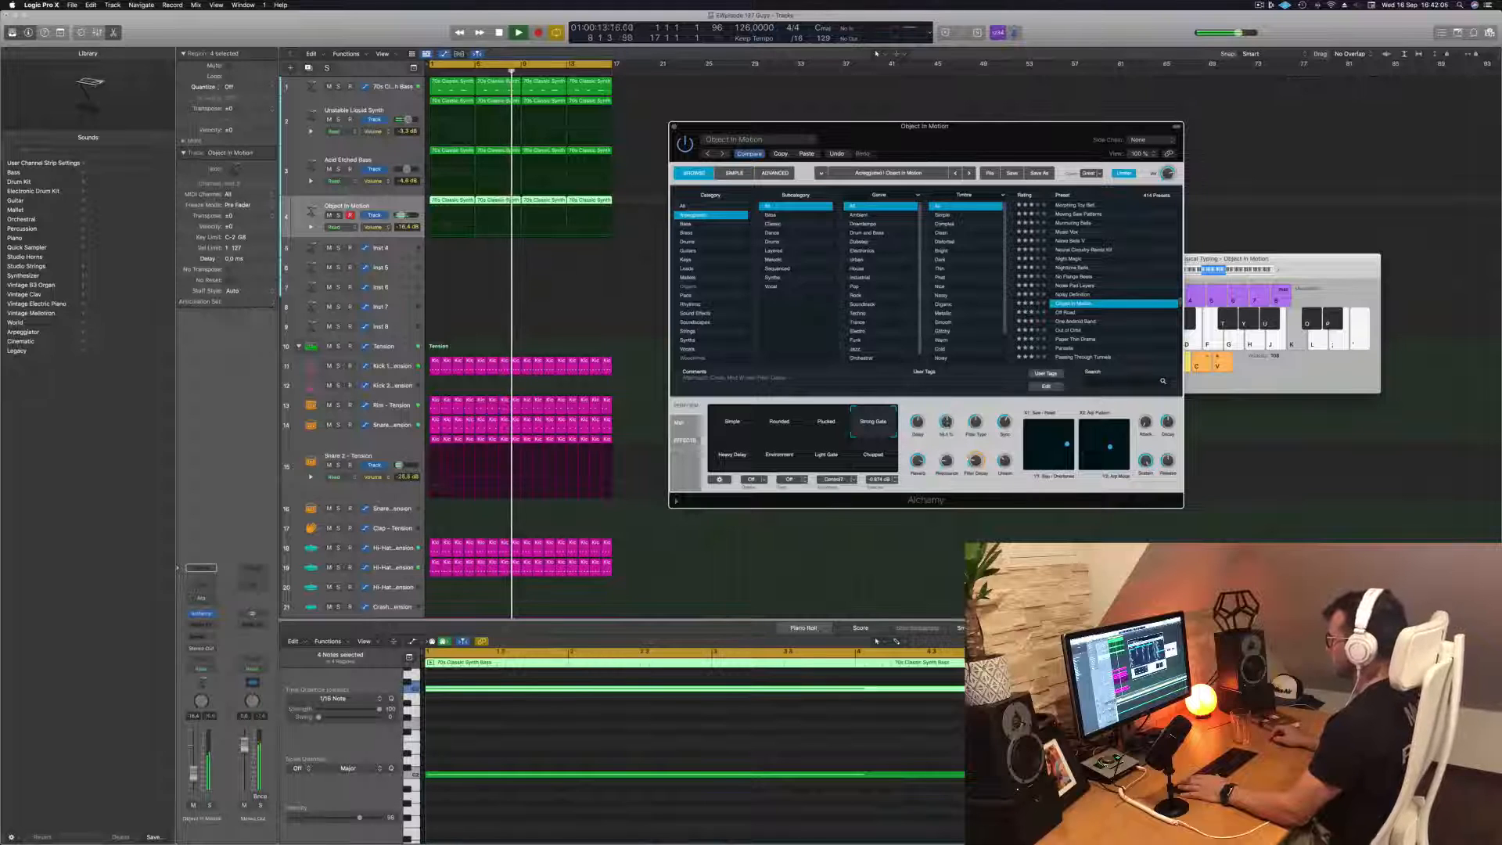
Try Object In Motion's Simple variation with an adjusted filter cutoff and restart the loop
click(732, 423)
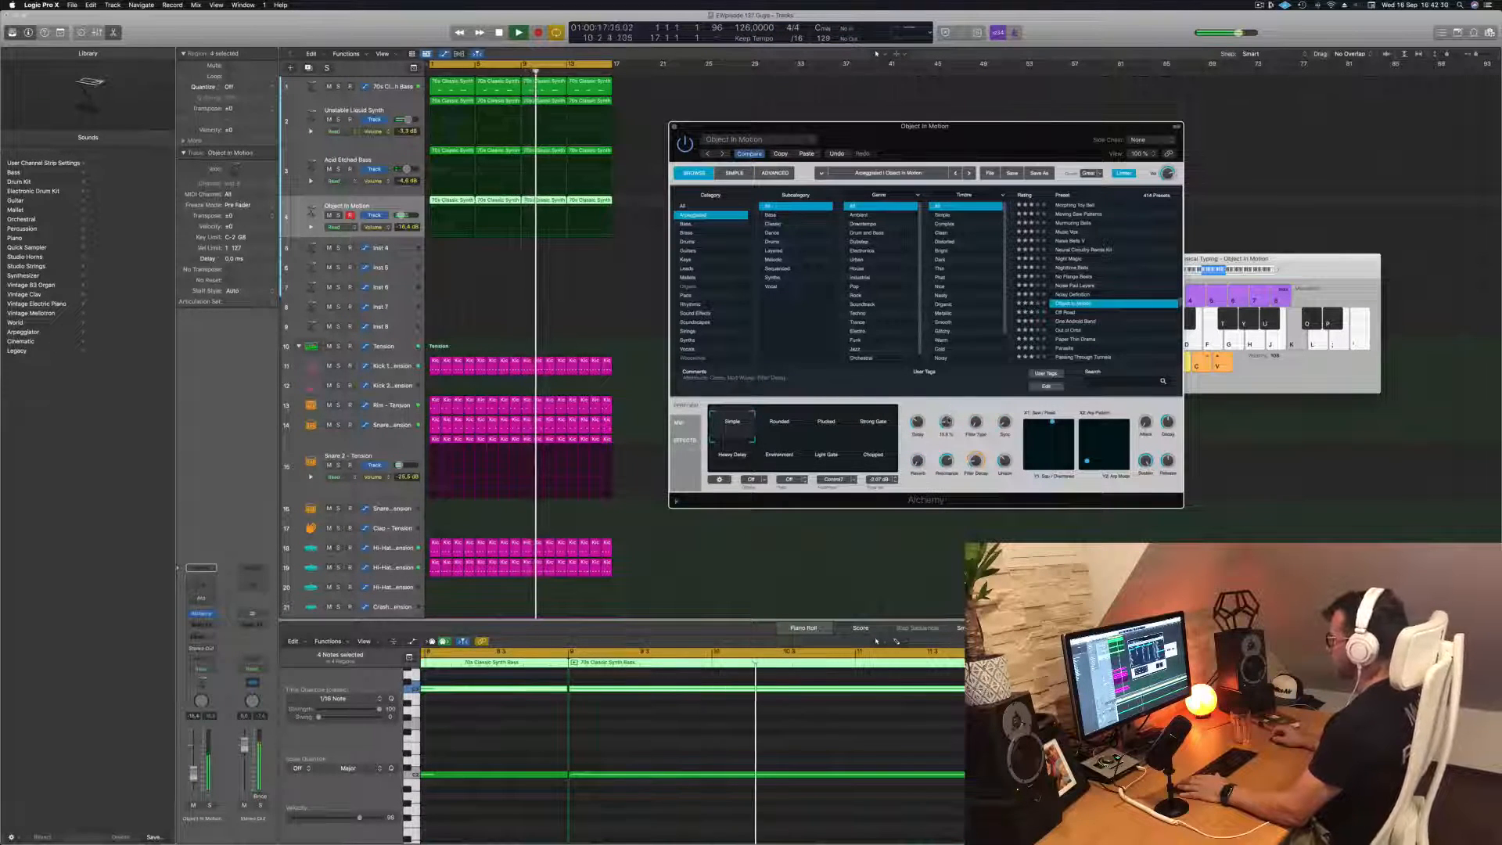
drag(946, 423, 944, 427)
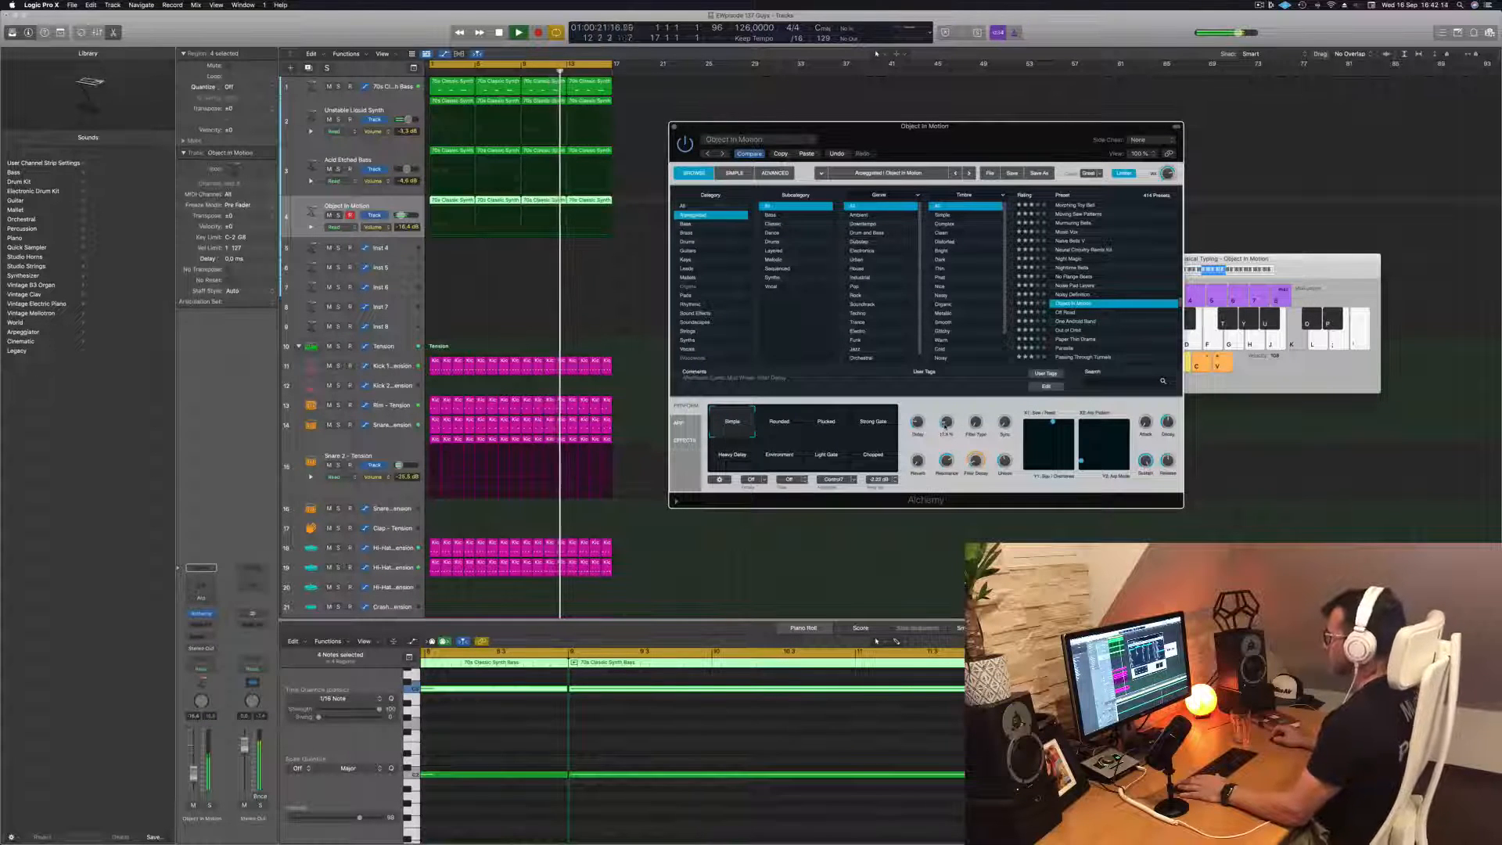
key(Return)
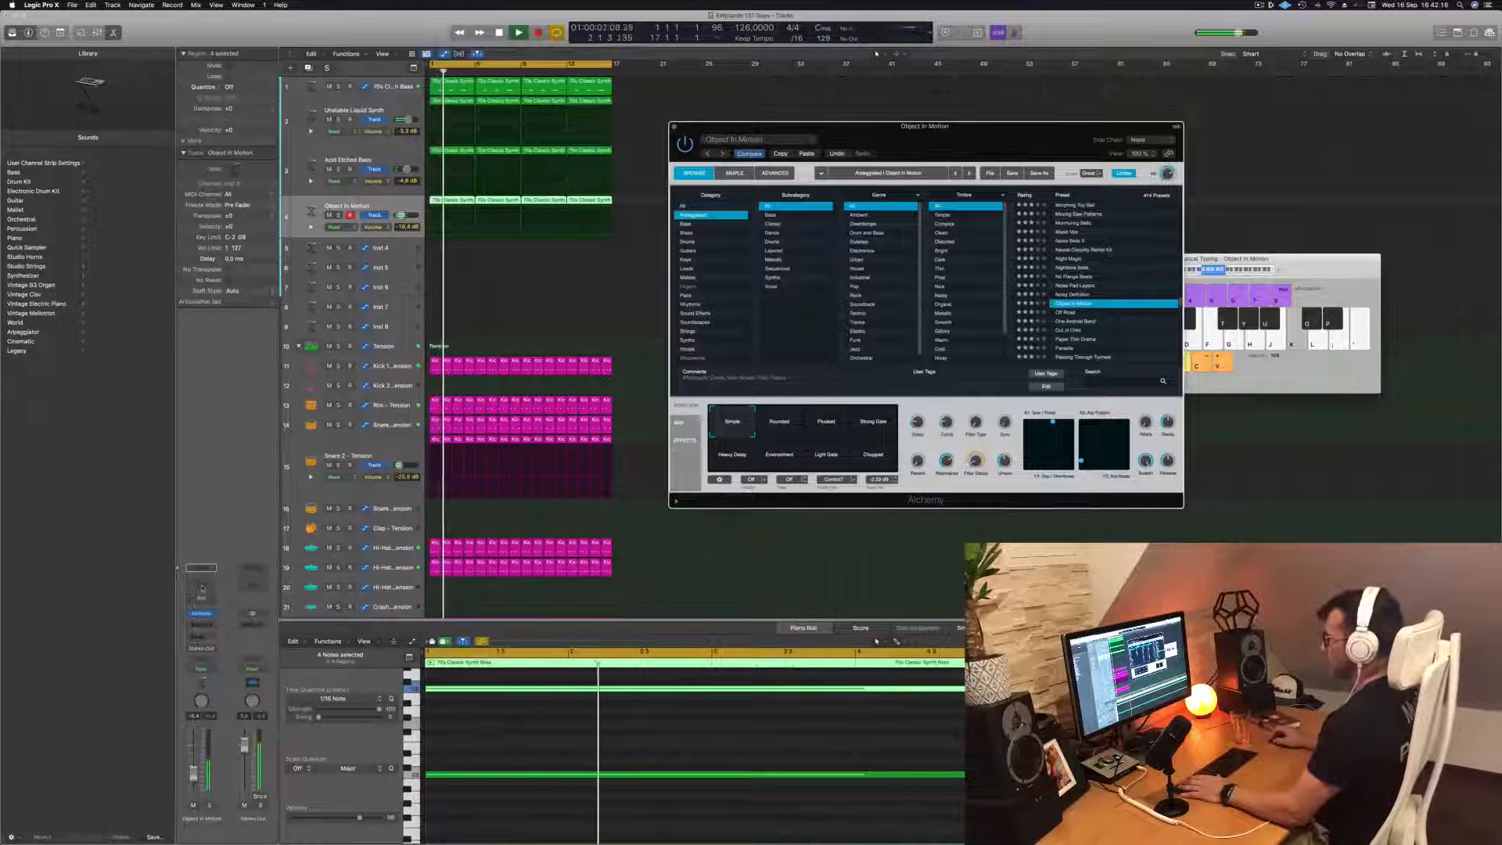
Add a Channel EQ to the Object In Motion track with a 12 dB/Oct low cut at 175 Hz, and close it
click(201, 585)
click(517, 176)
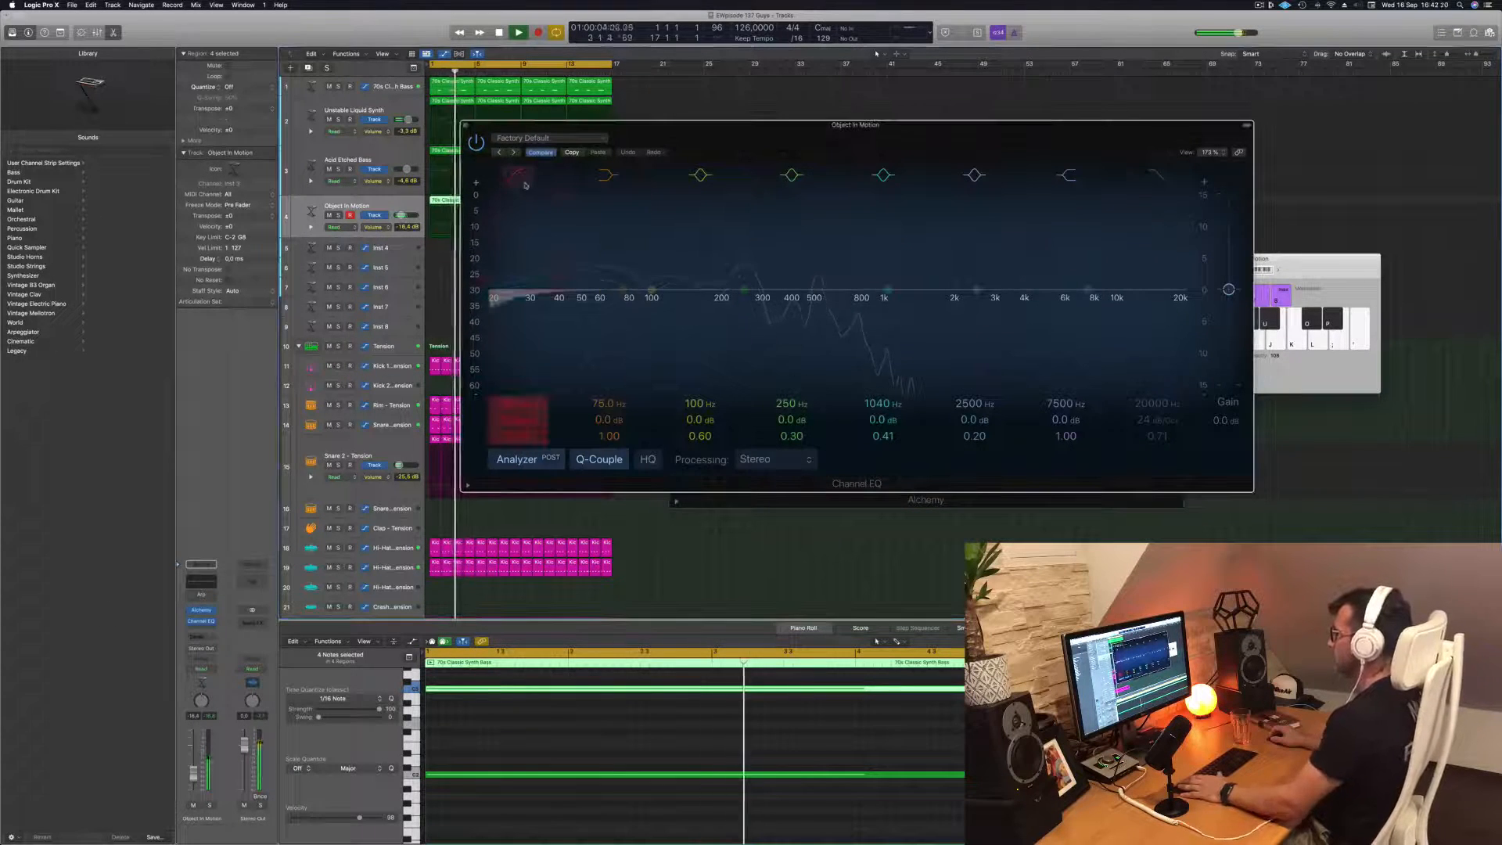
drag(522, 262, 735, 250)
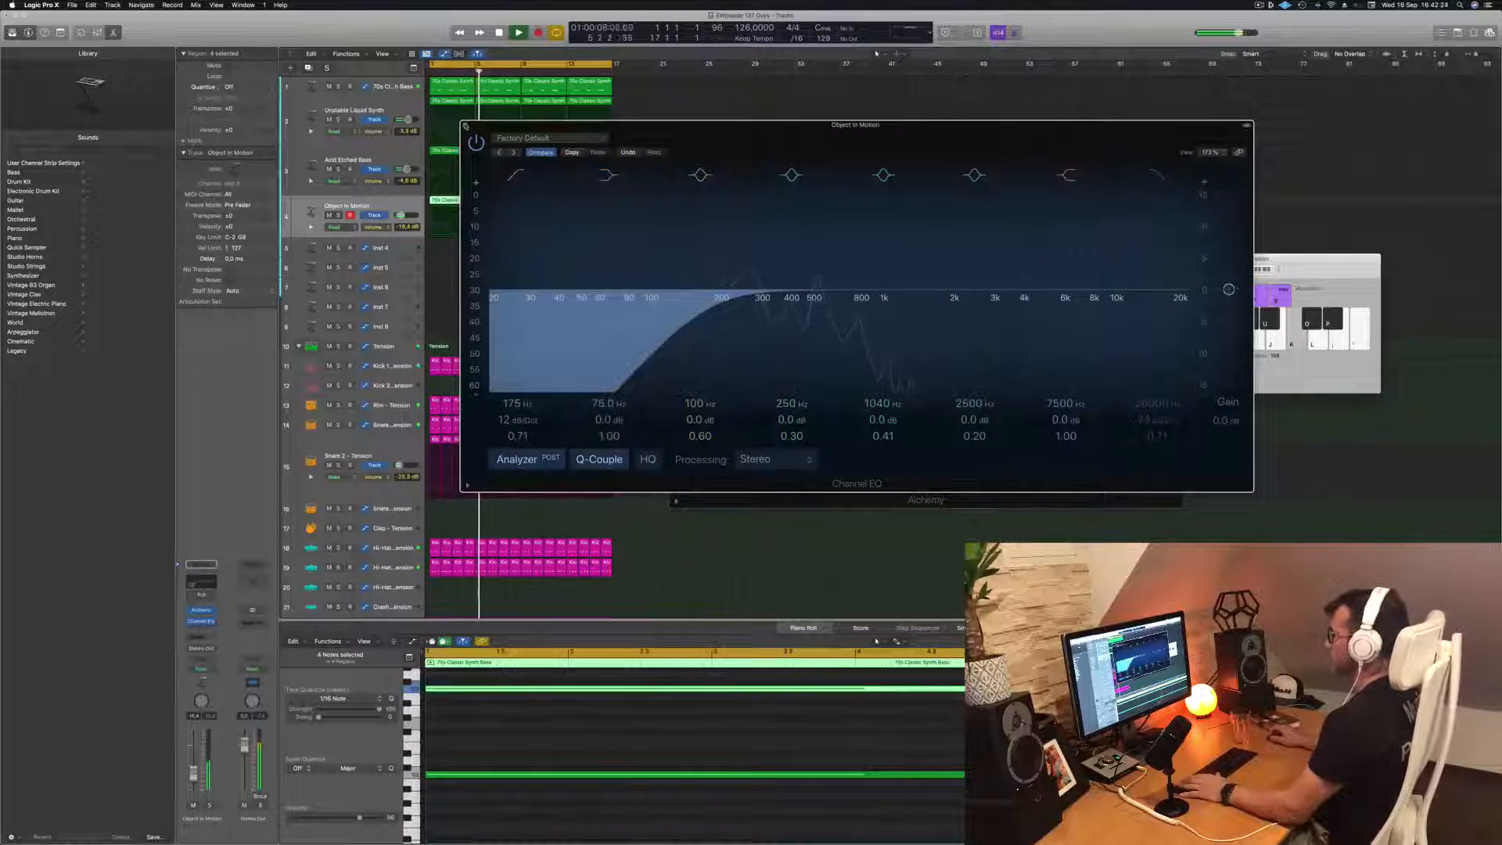
click(466, 126)
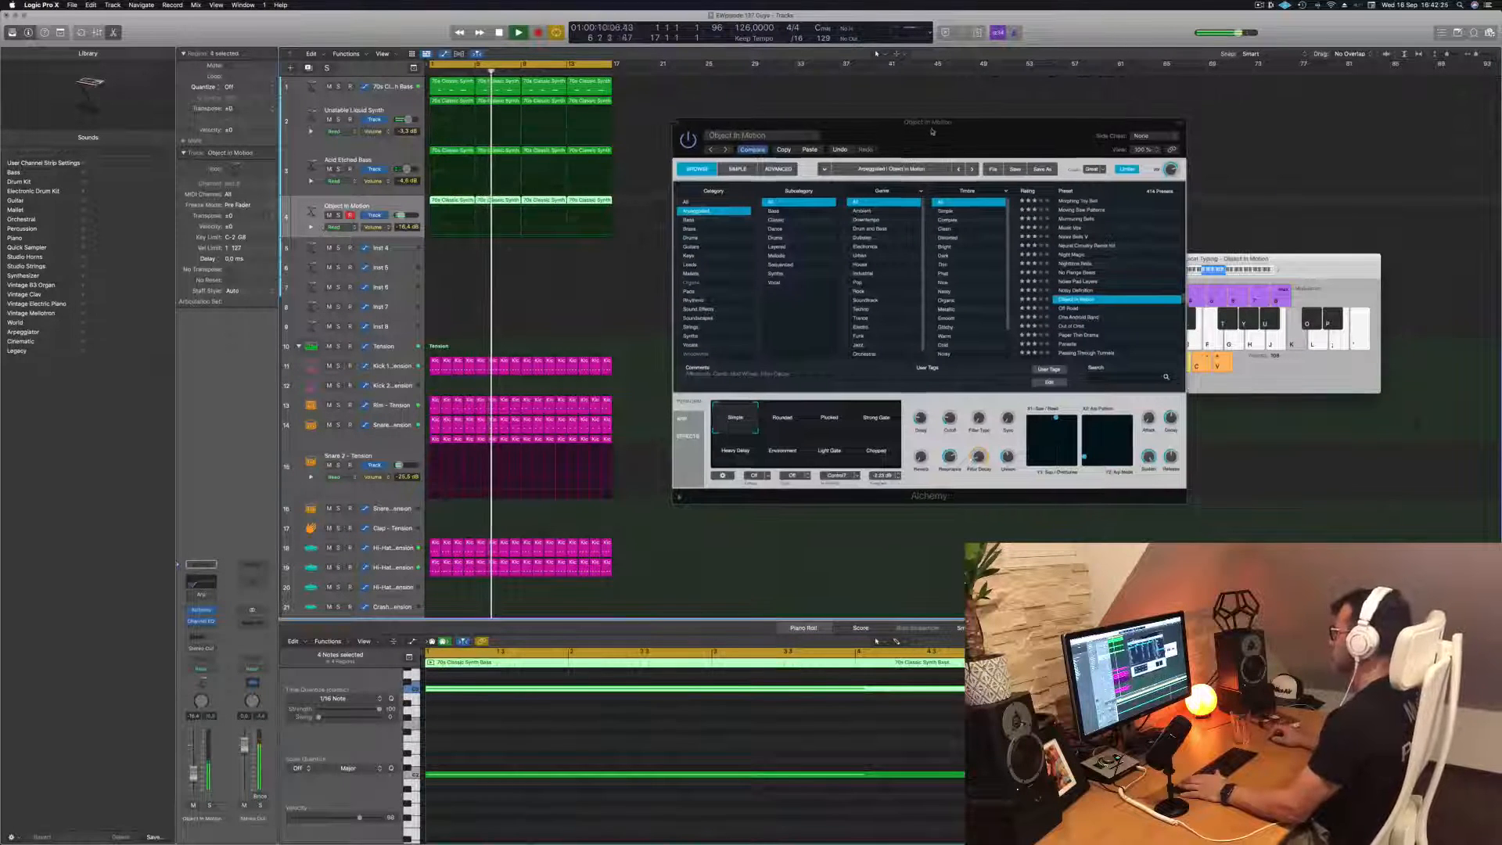
Select Object In Motion's Strong Gate variation and lower its filter cutoff while the loop plays
drag(805, 139, 760, 114)
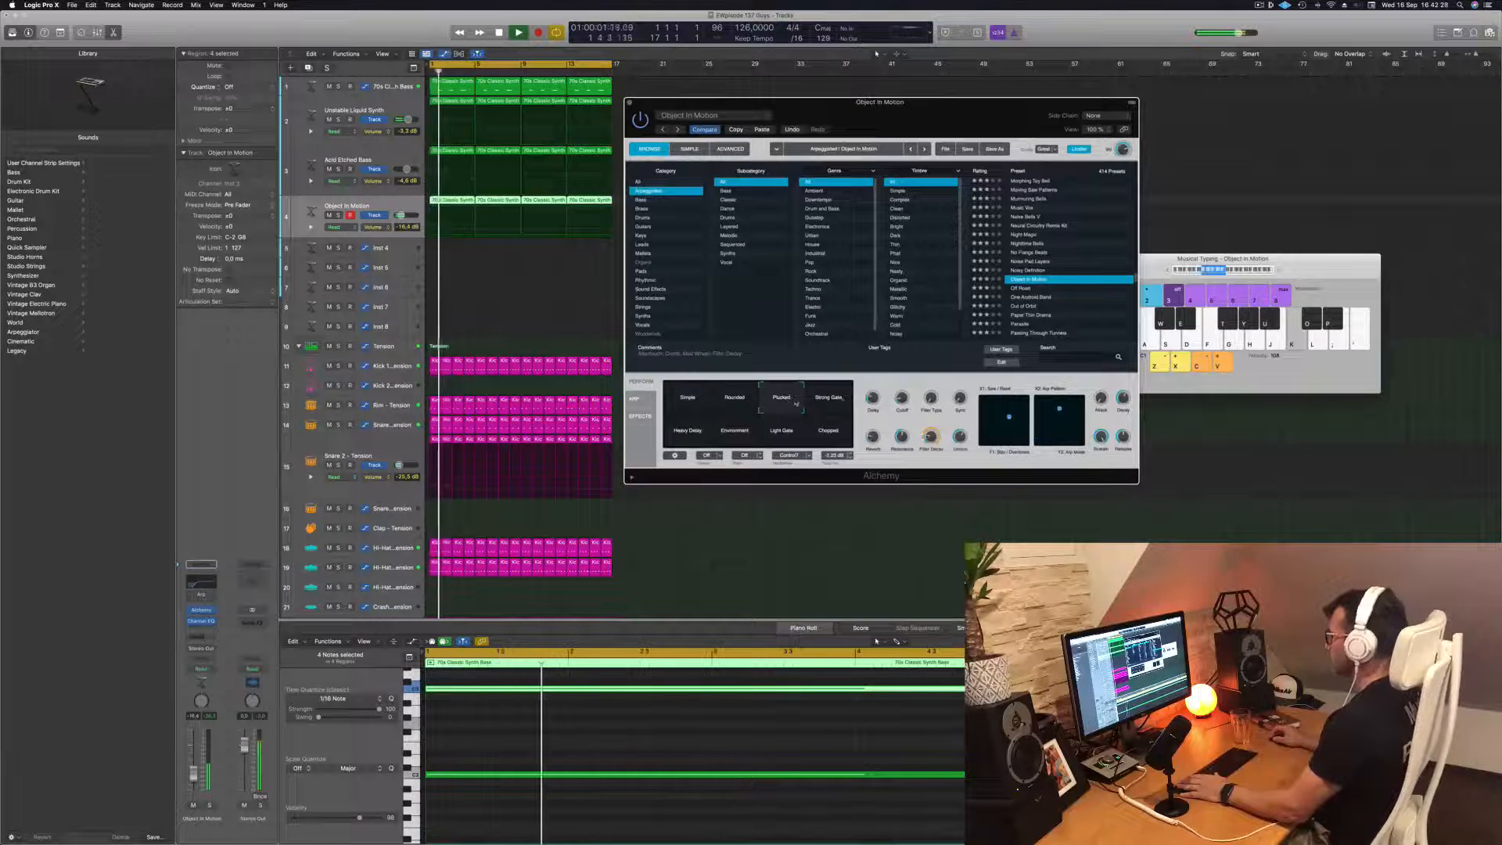
click(828, 396)
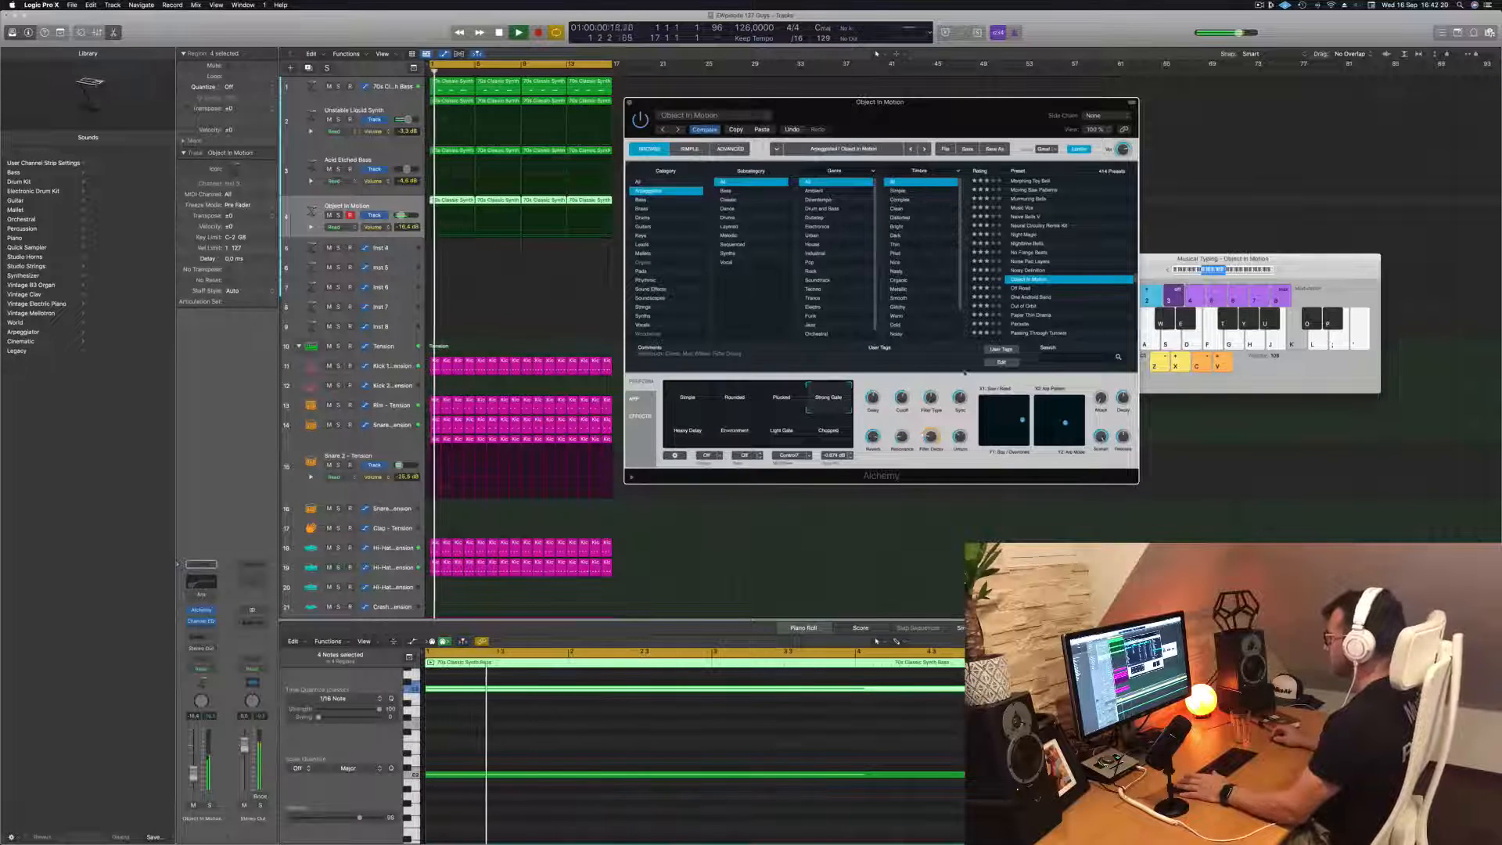
drag(902, 399, 902, 416)
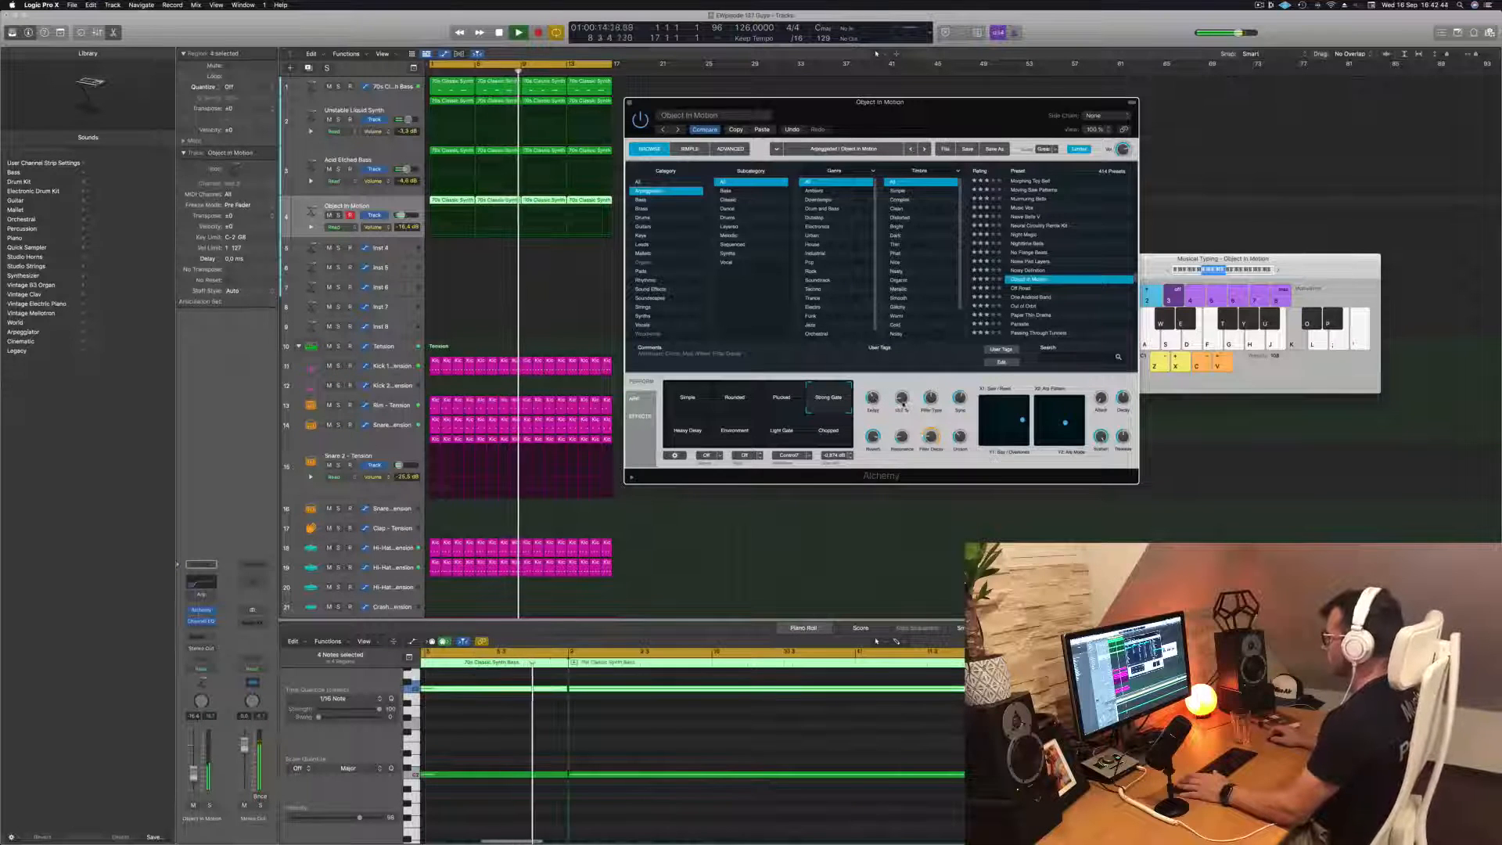
Set the Object In Motion track's volume to about -15.0 dB and close the Alchemy window
drag(954, 106, 1054, 107)
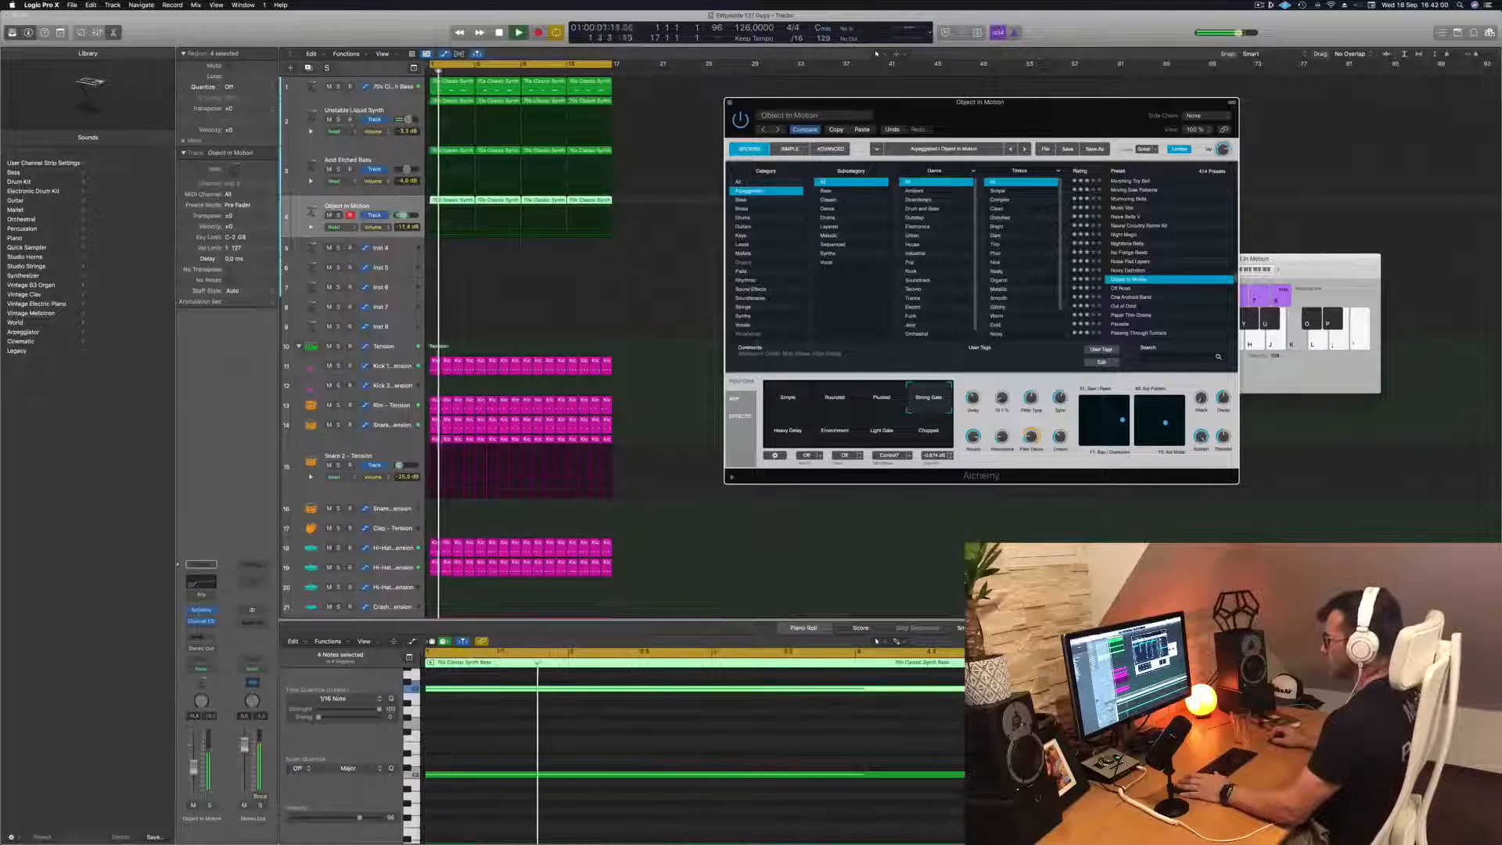
drag(400, 215, 403, 215)
drag(194, 773, 194, 779)
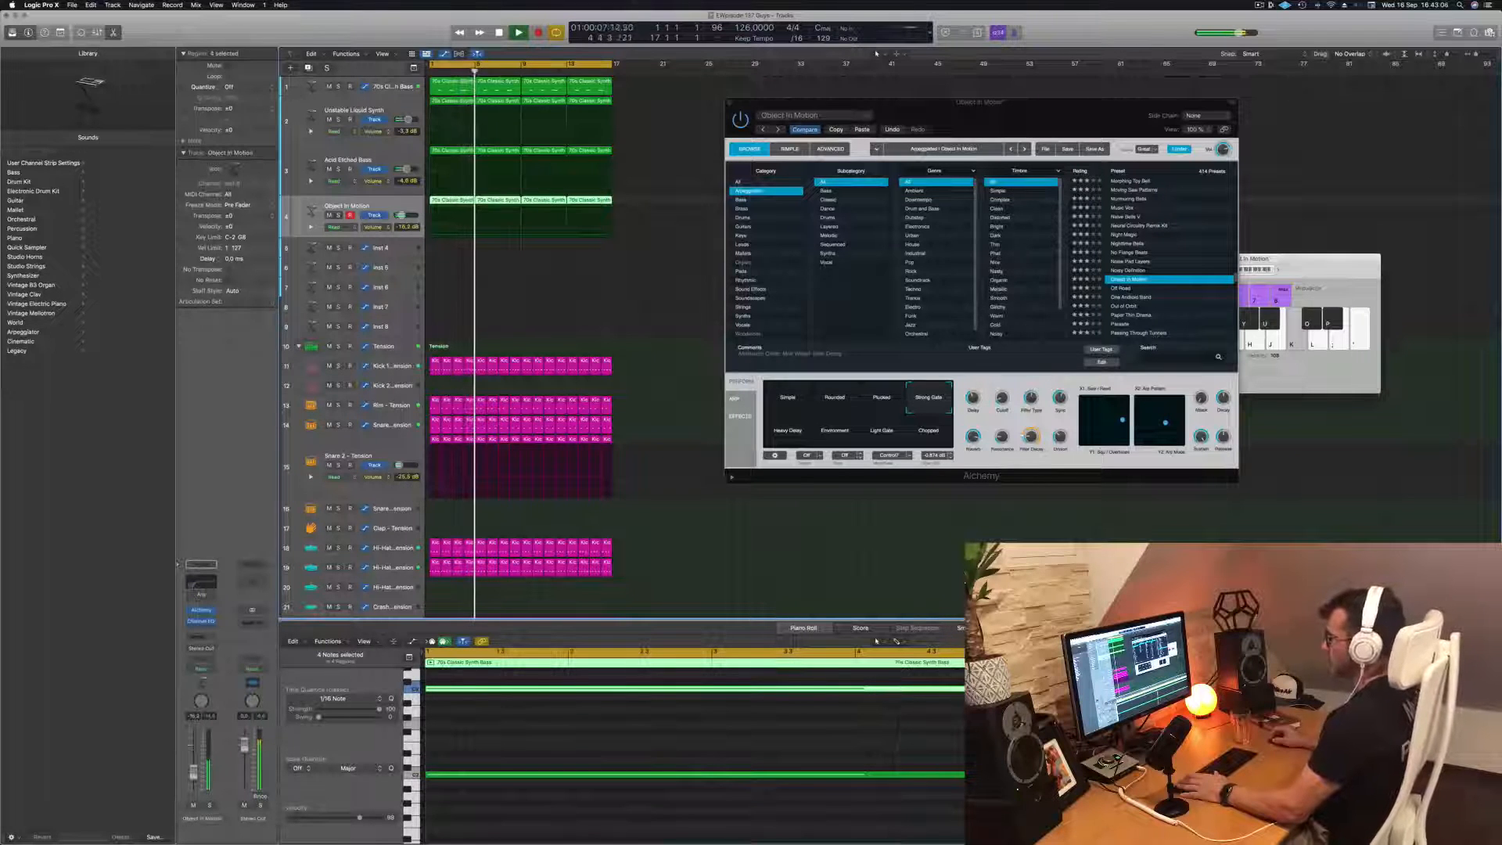
drag(1051, 127, 929, 131)
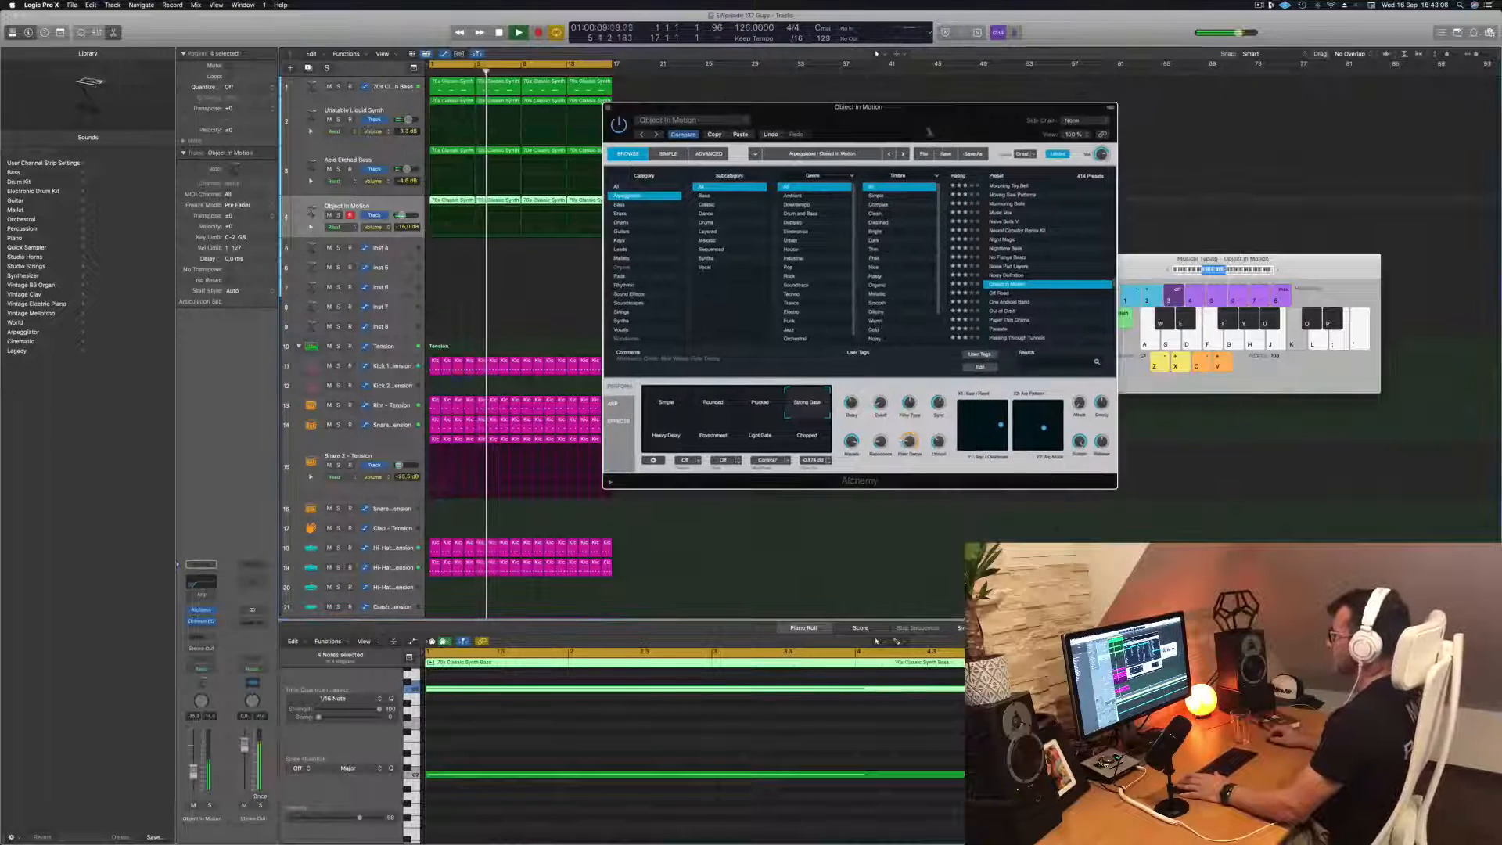
click(608, 109)
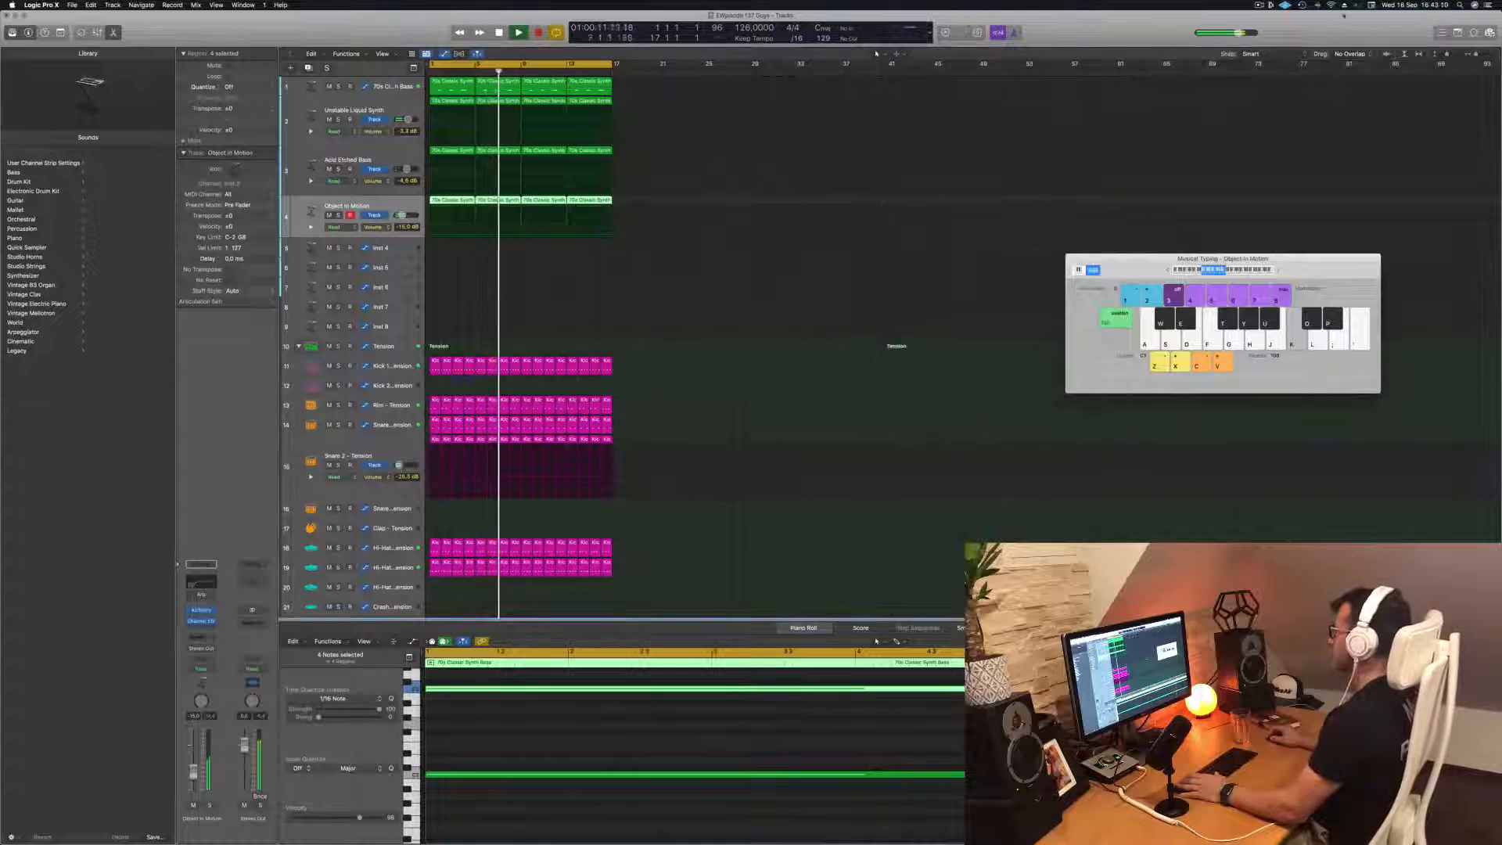
click(1258, 5)
click(1042, 28)
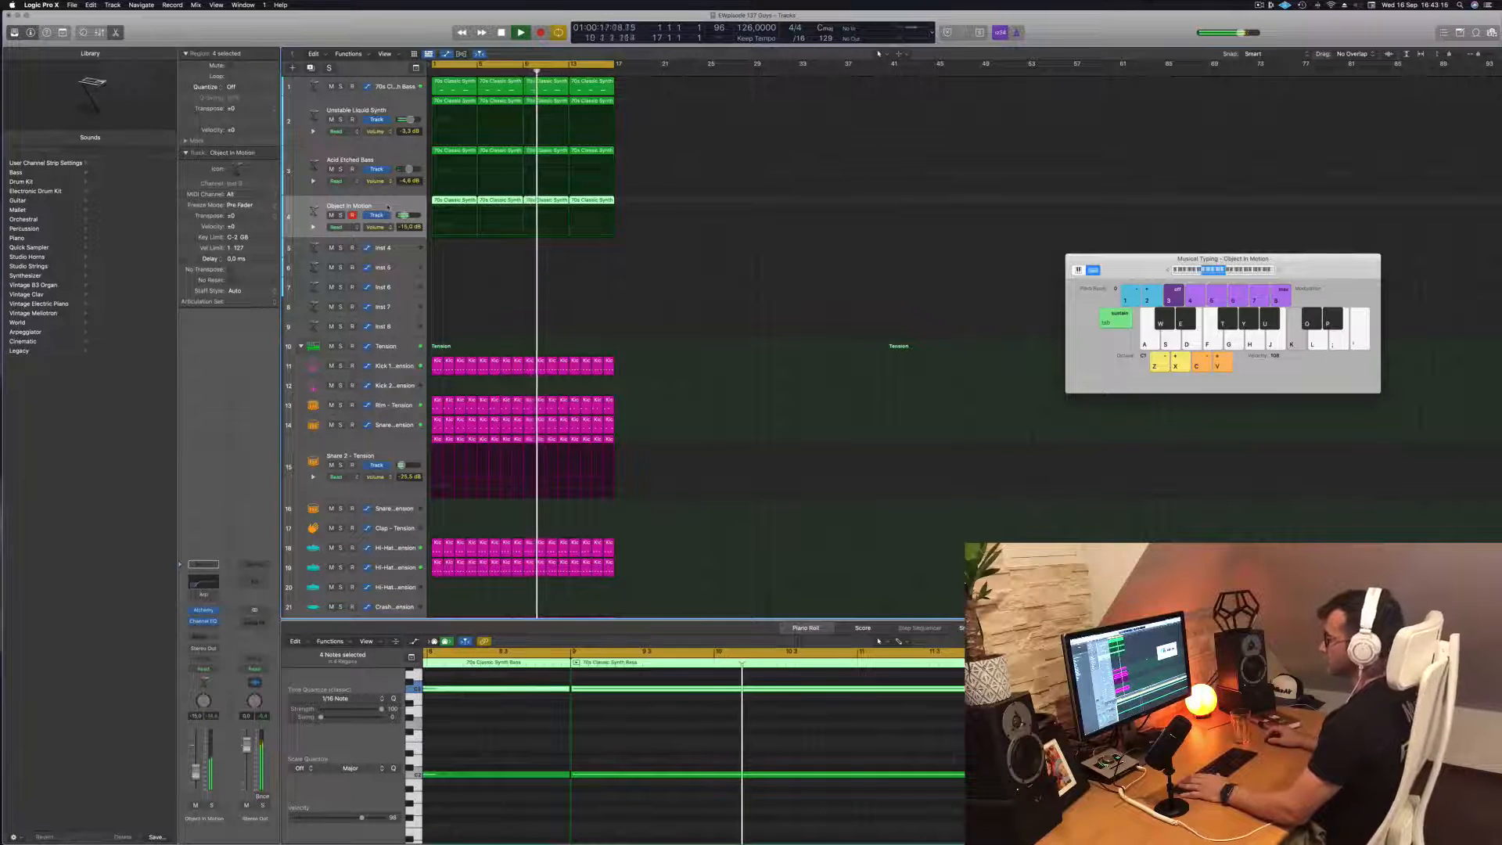
Select the empty Inst 4 track, enlarge its height and restart playback from the beginning
click(399, 248)
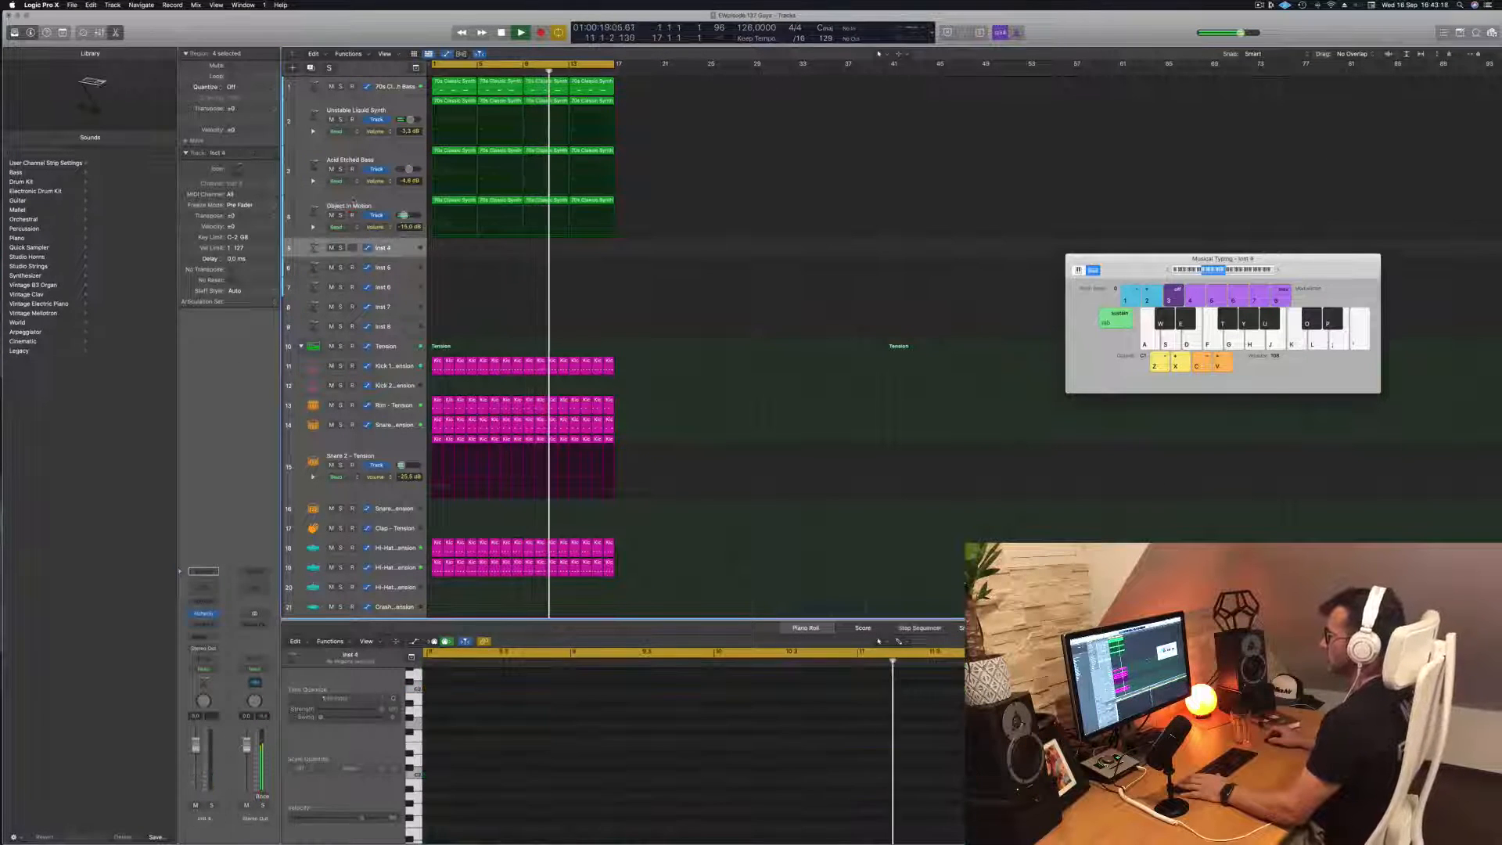
key(Return)
drag(389, 258, 389, 320)
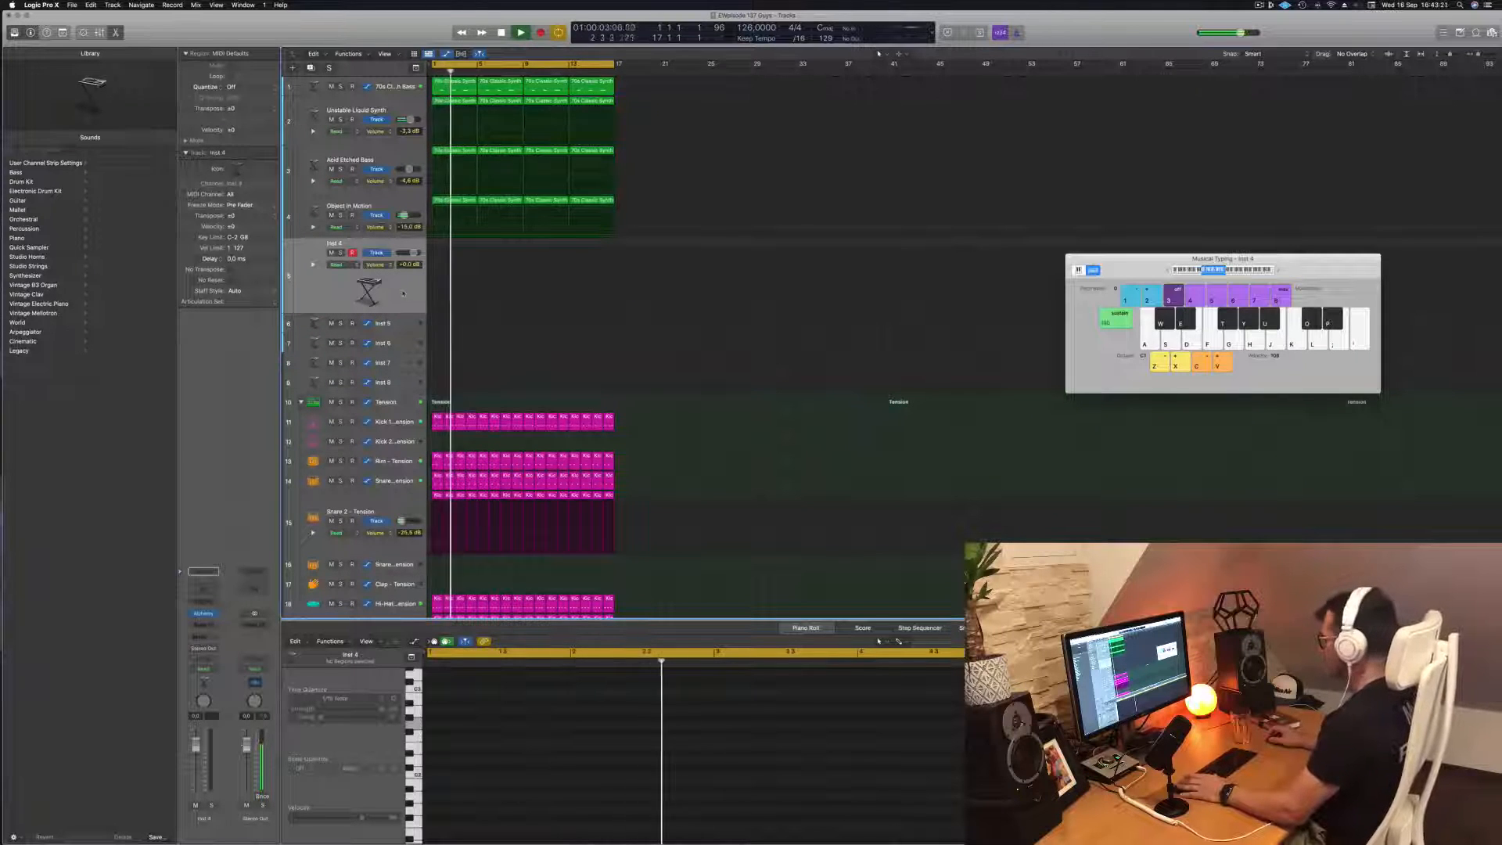
key(space)
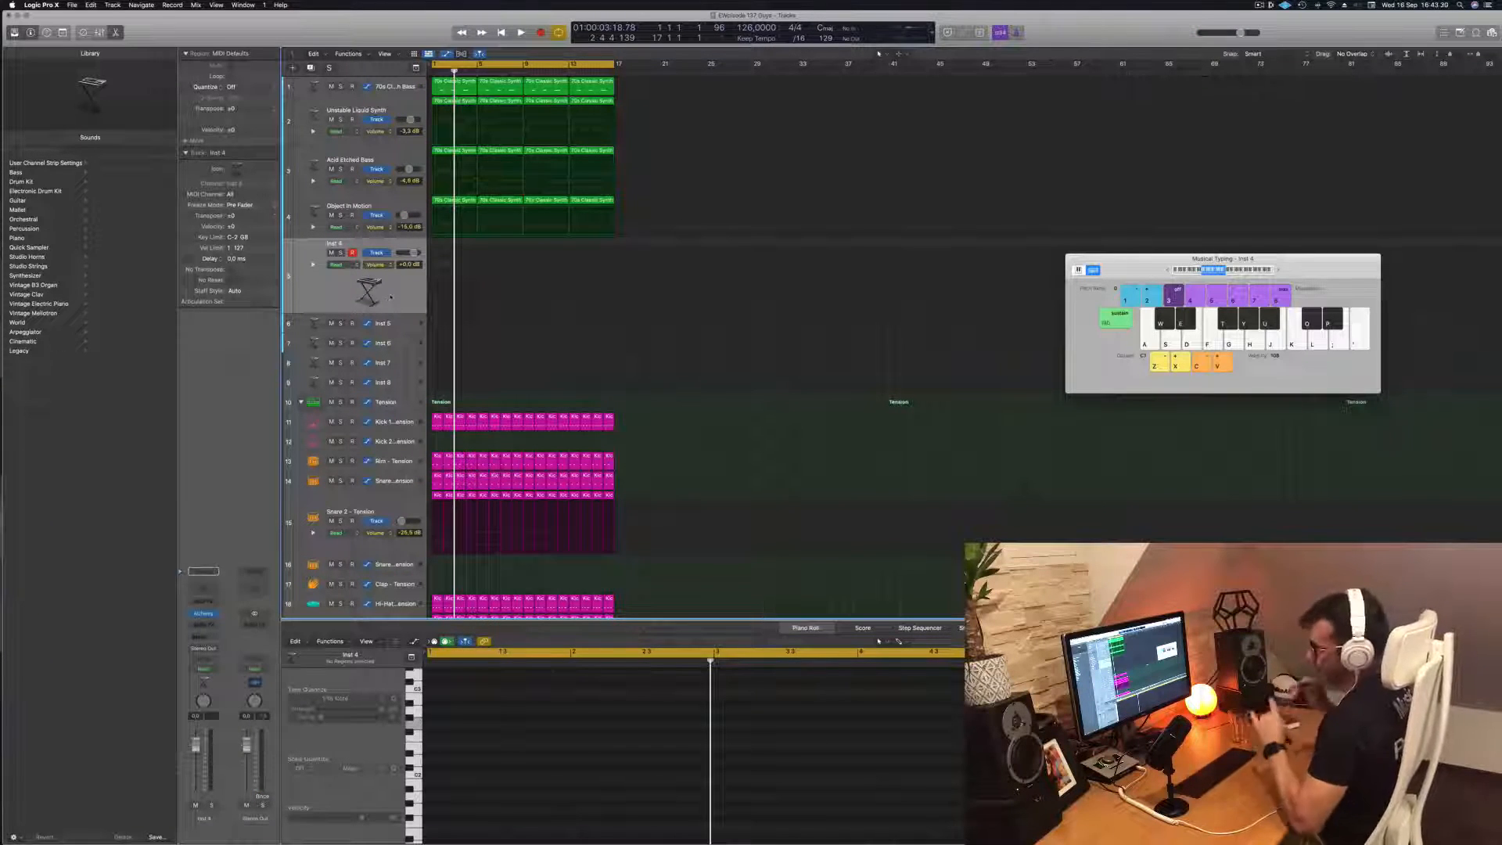
key(Return)
key(space)
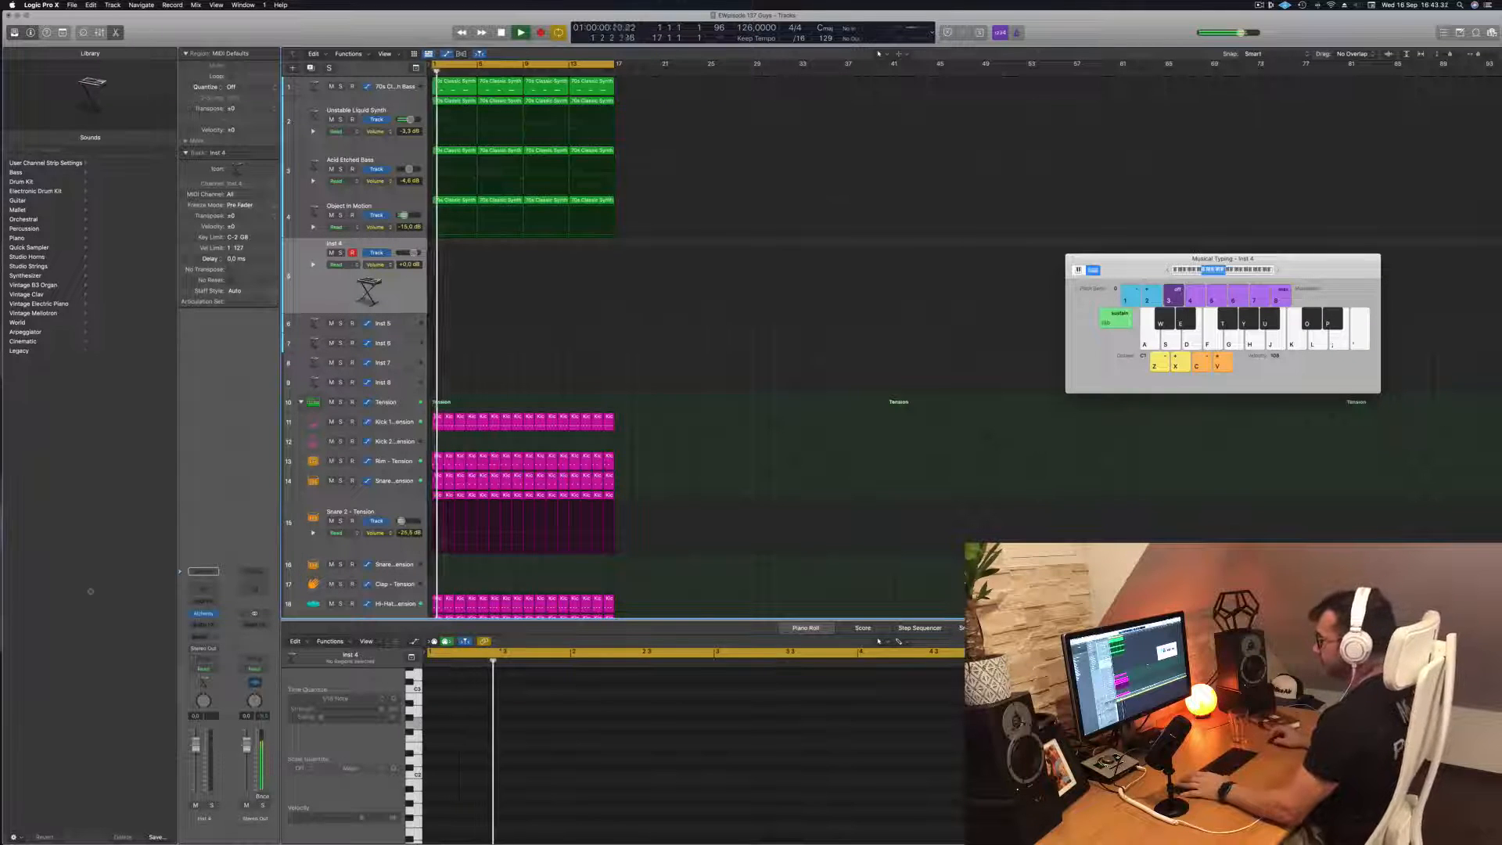
Add a bus send to the Inst 4 track's channel strip for a reverb effect
click(201, 571)
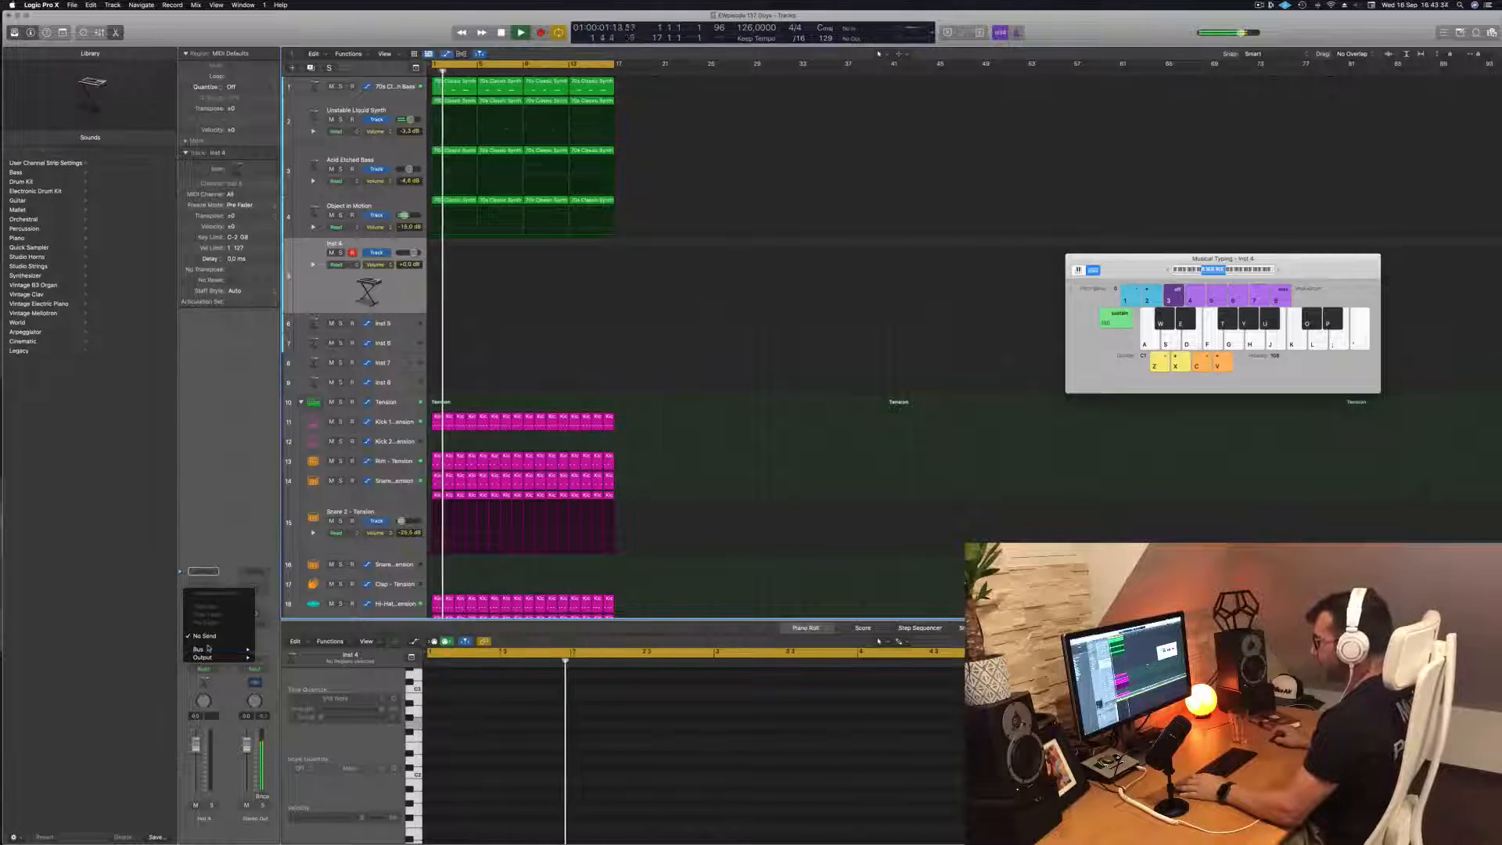
mouse_move(220, 649)
click(294, 550)
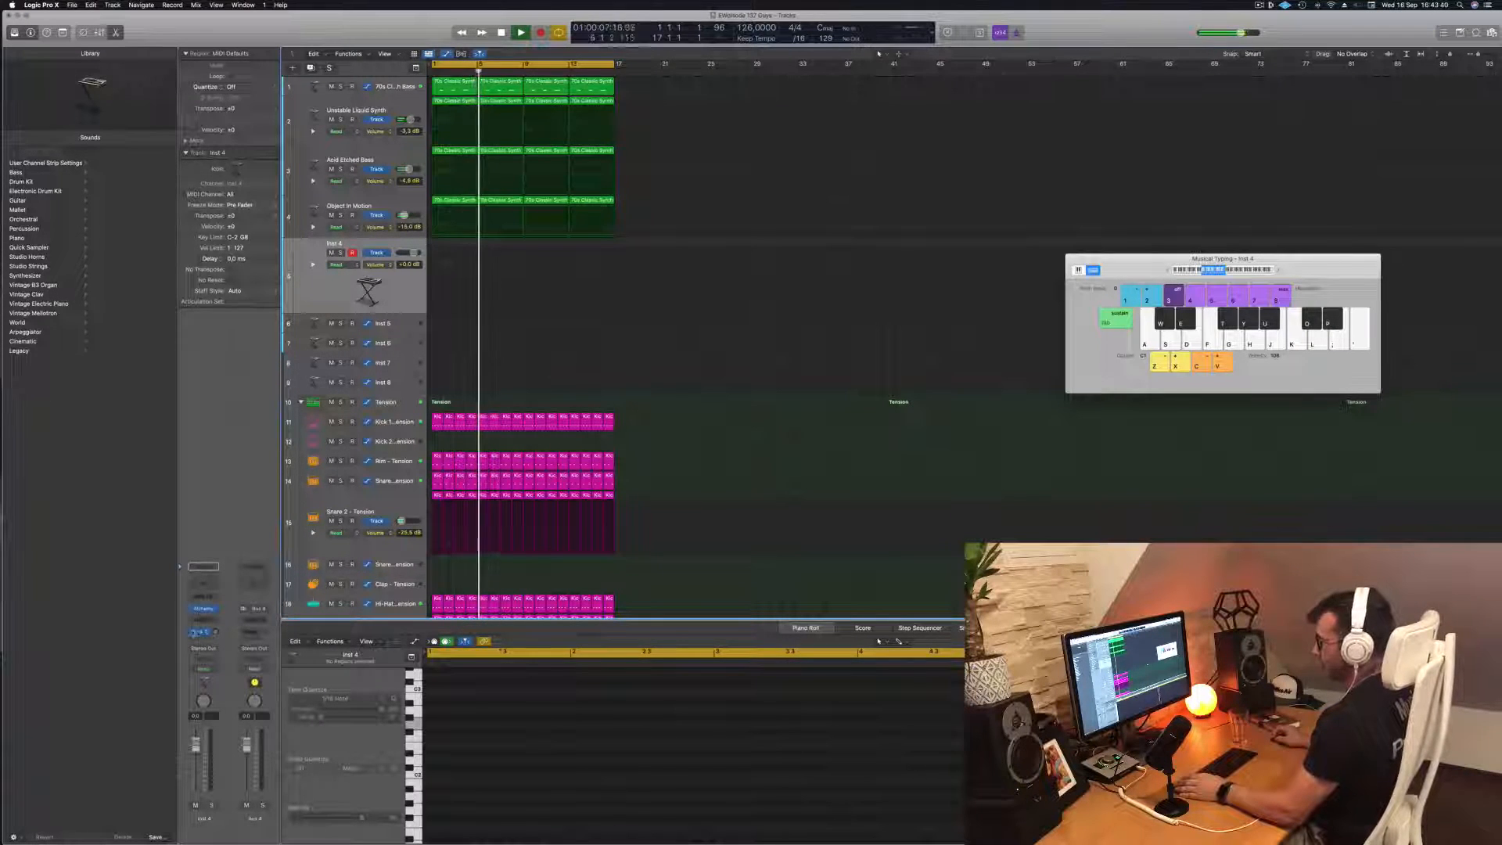
click(199, 634)
click(242, 592)
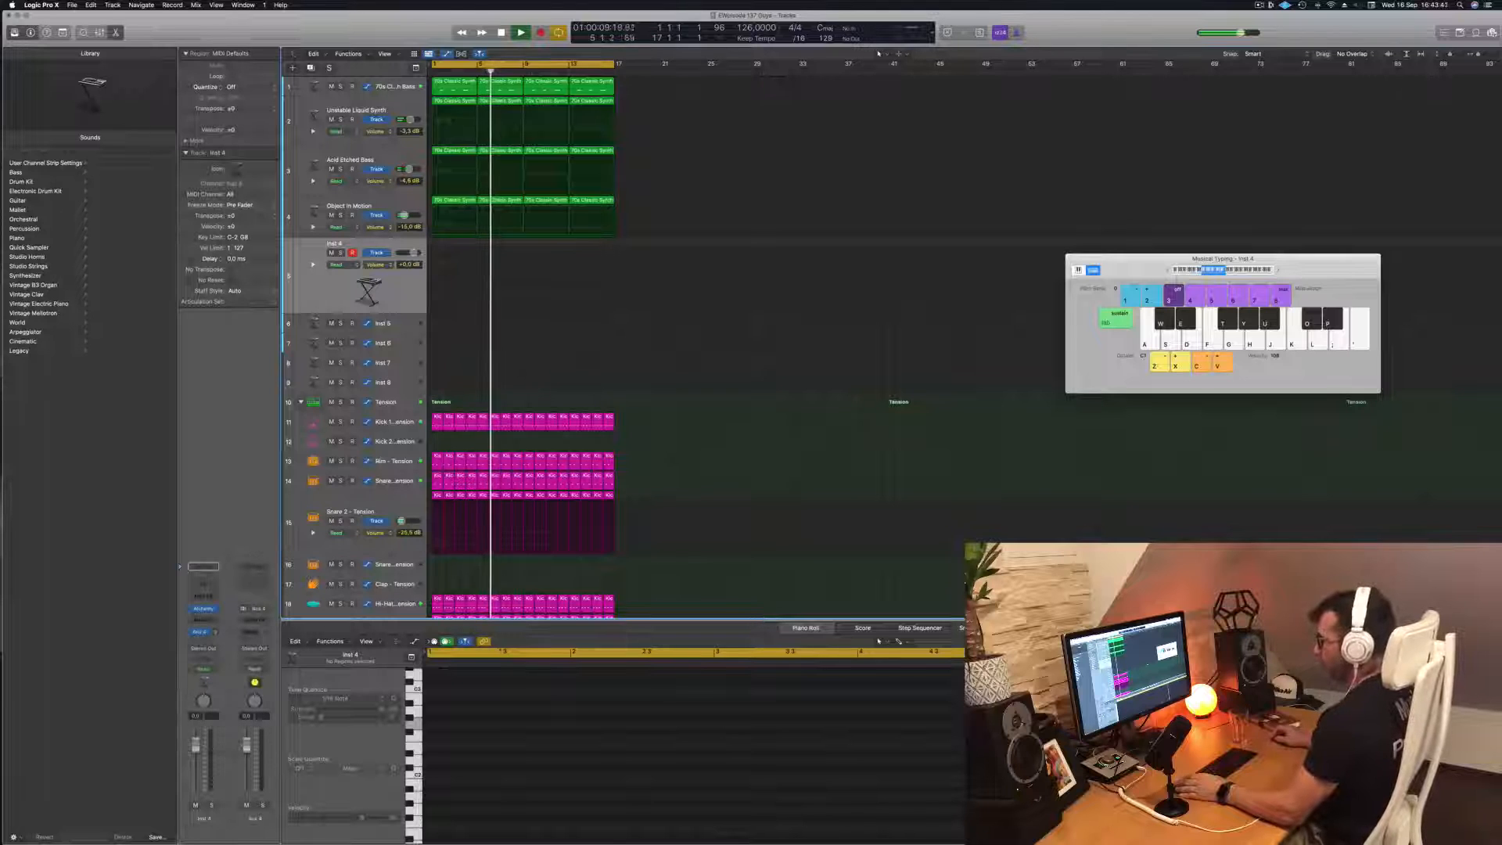
Insert a SilverVerb reverb on the Aux 4 channel and restart the loop
click(258, 619)
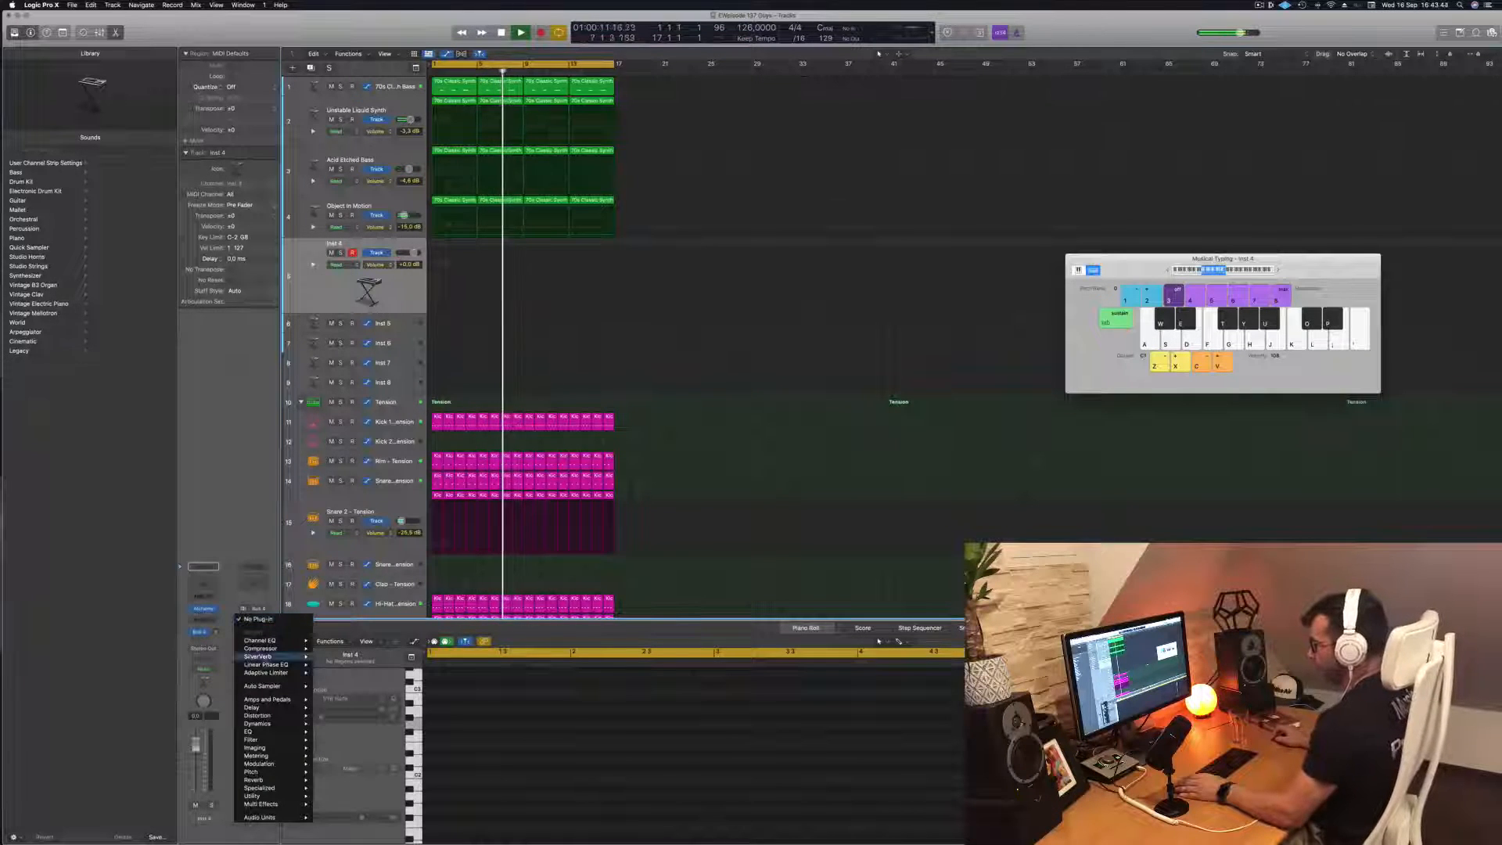
mouse_move(274, 656)
click(333, 656)
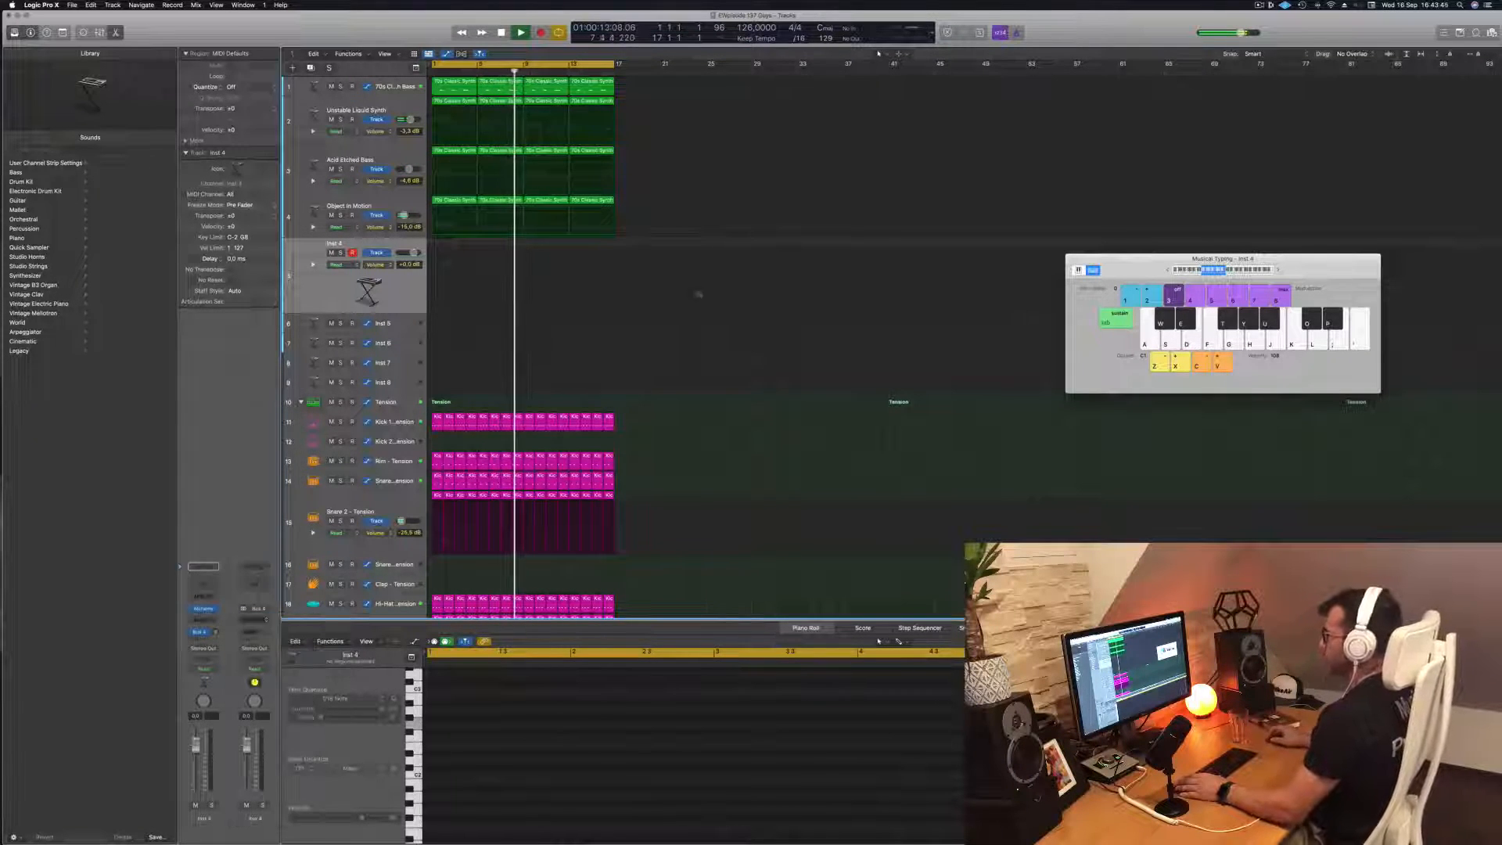
key(Return)
Load the grandiose preset in SilverVerb, set its wet output to 100% and move its window aside
click(568, 137)
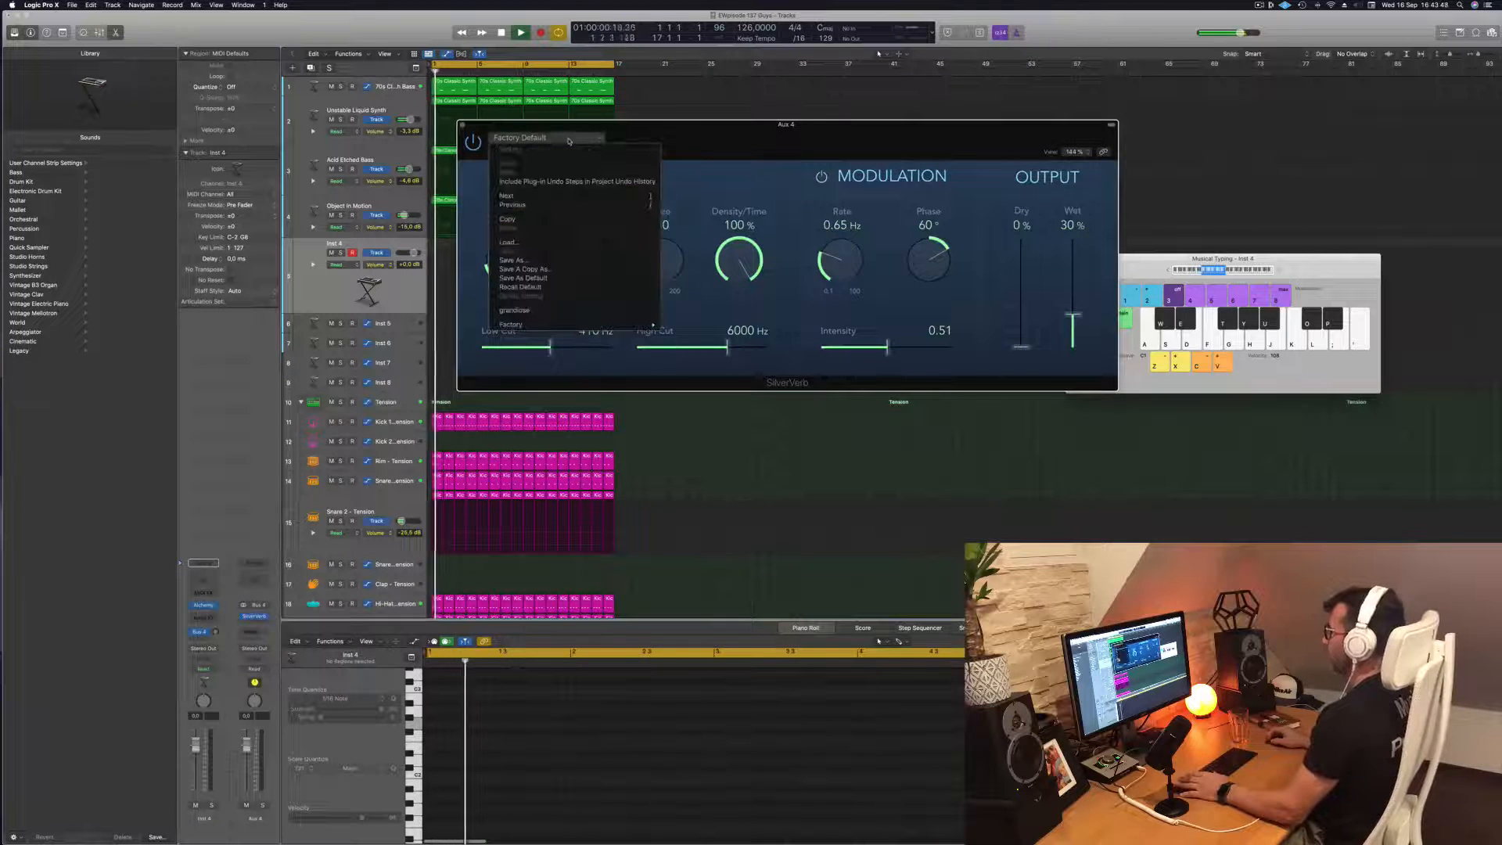
click(558, 311)
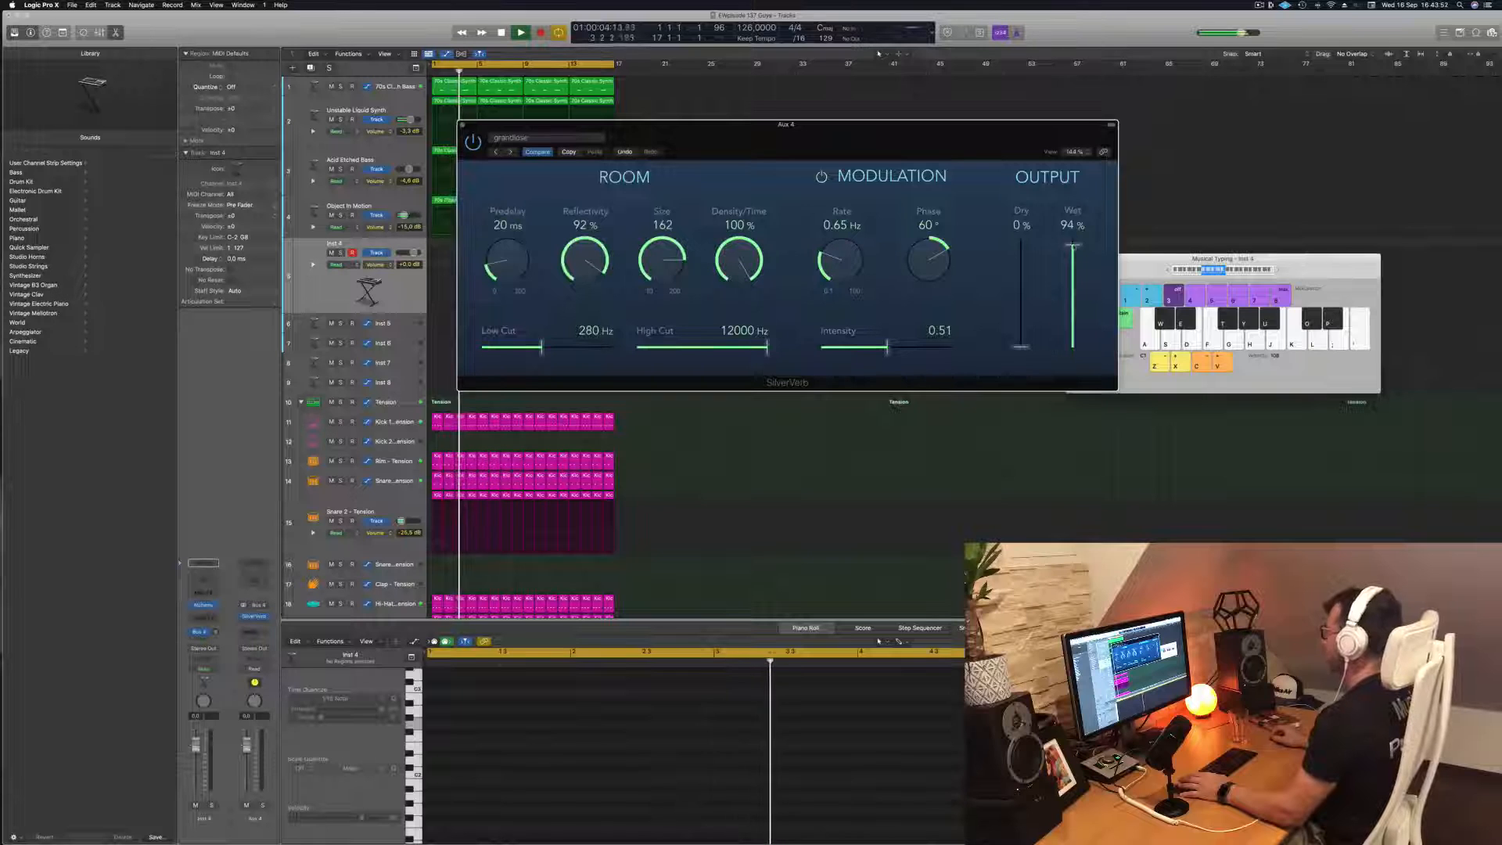
drag(931, 138, 1124, 120)
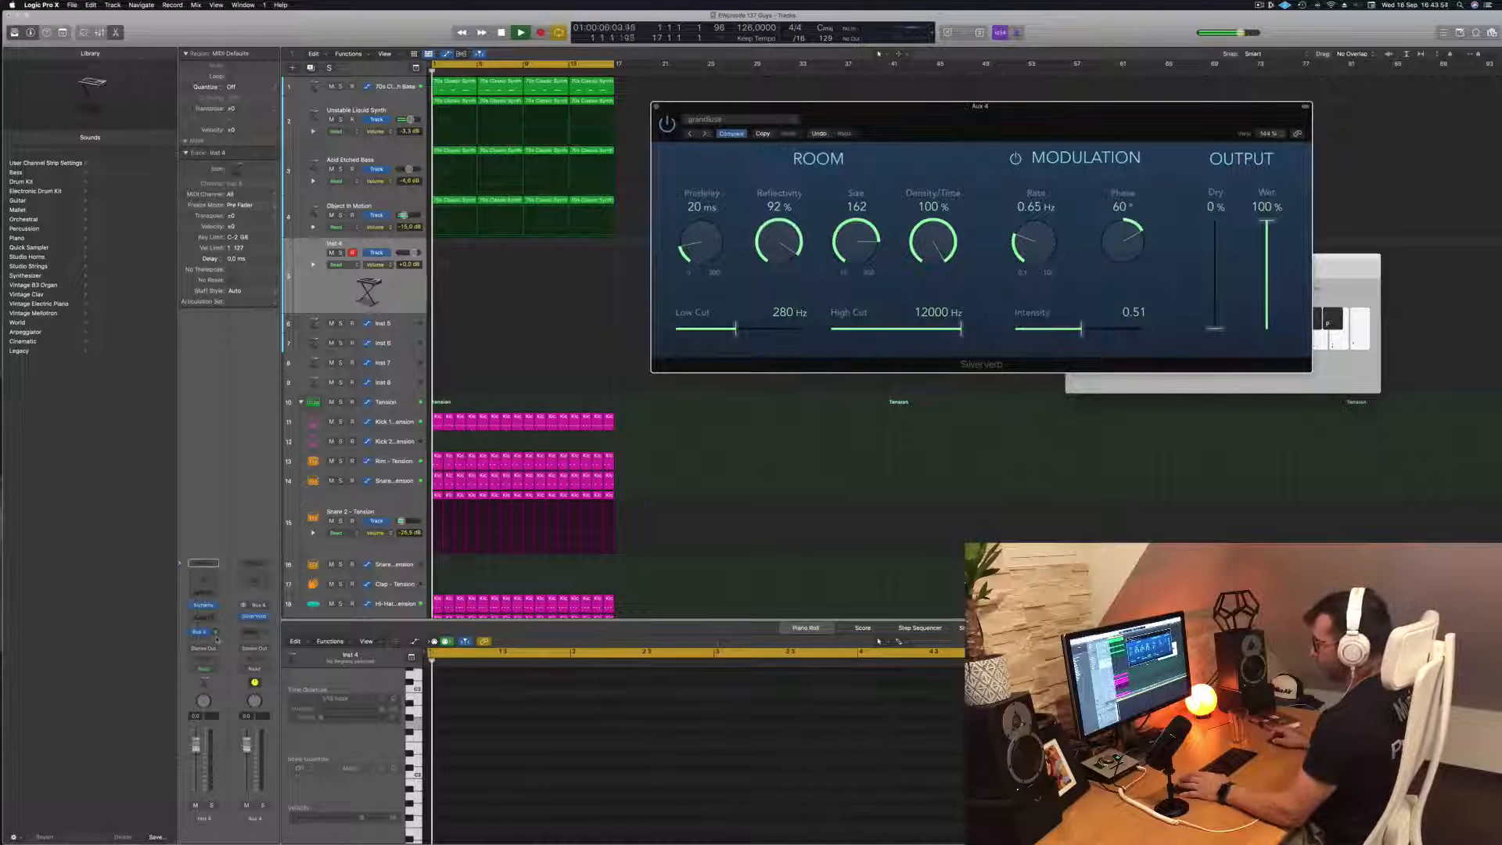
Open the Inst 4 track's Alchemy synth, arrange its window beside SilverVerb and lower the track's volume
click(203, 608)
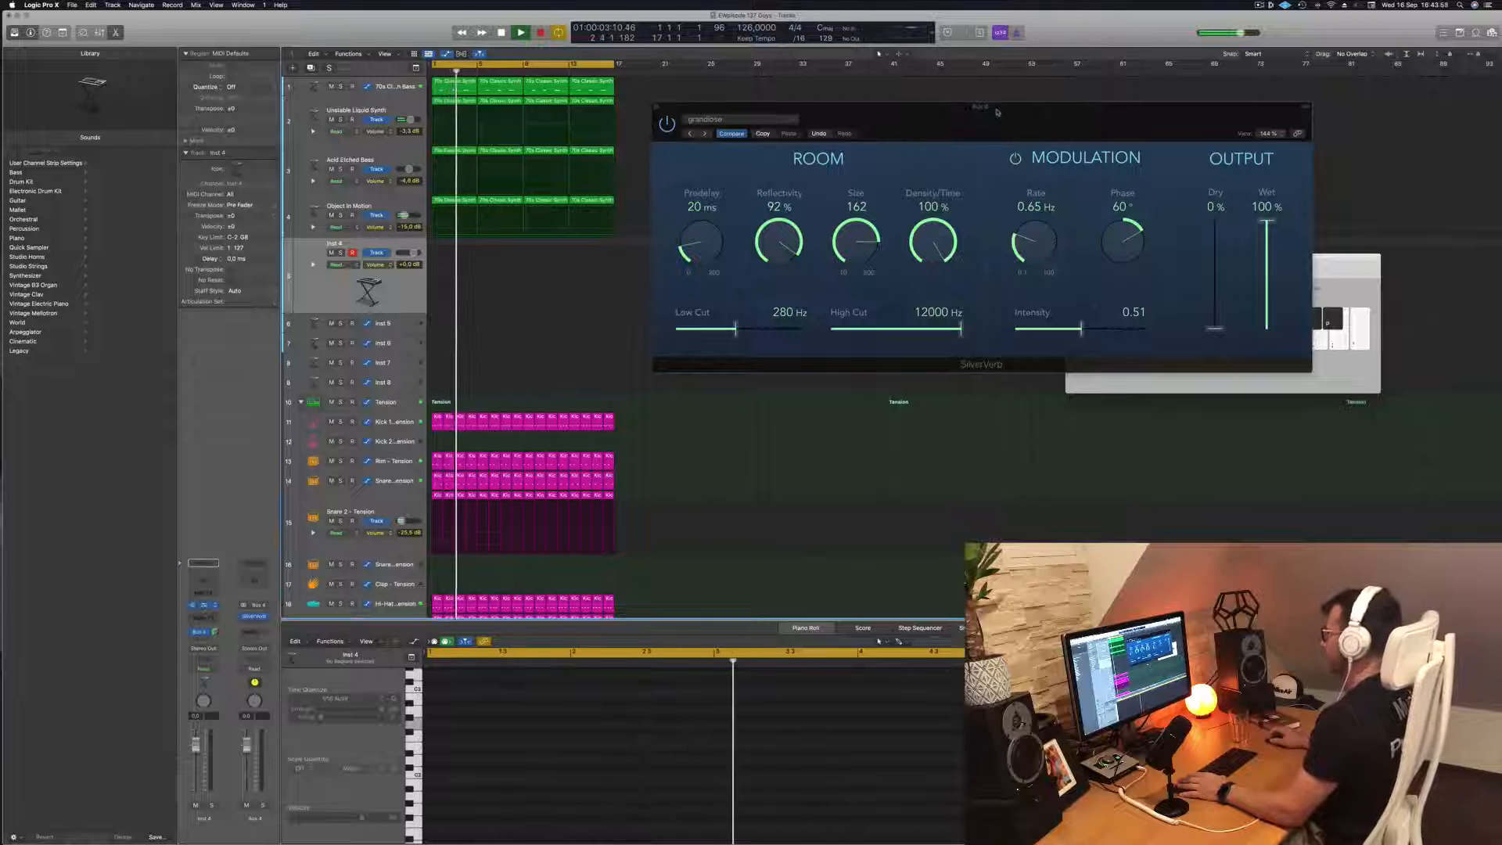
drag(1003, 114, 1193, 98)
drag(728, 127, 895, 143)
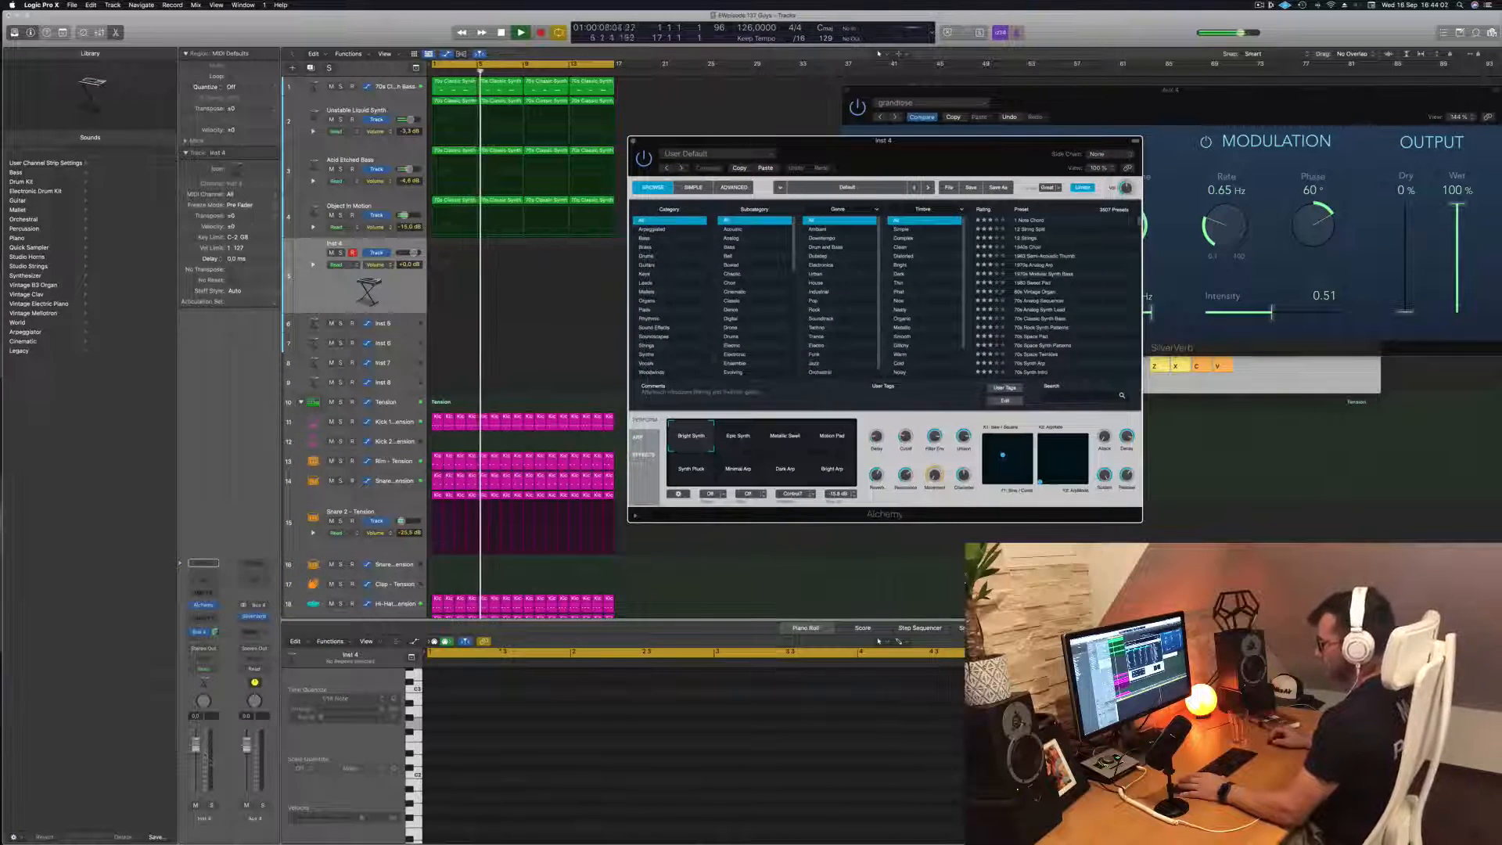
click(443, 281)
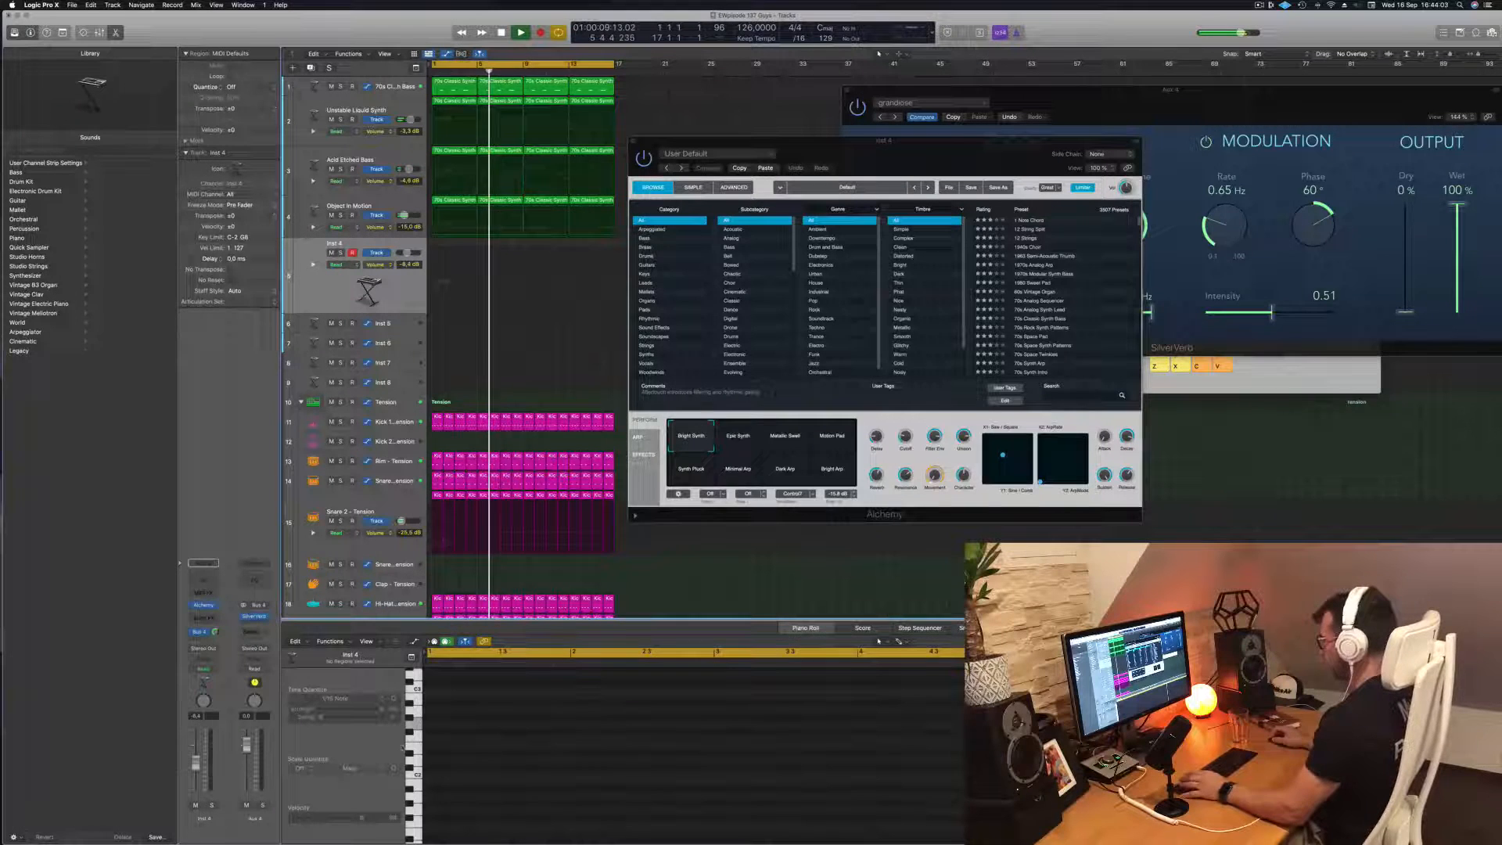
Audition the 1 Note Chord, 12 String Split and 12 Strings presets in Alchemy, moving its window around beside the Musical Typing keyboard
click(1285, 374)
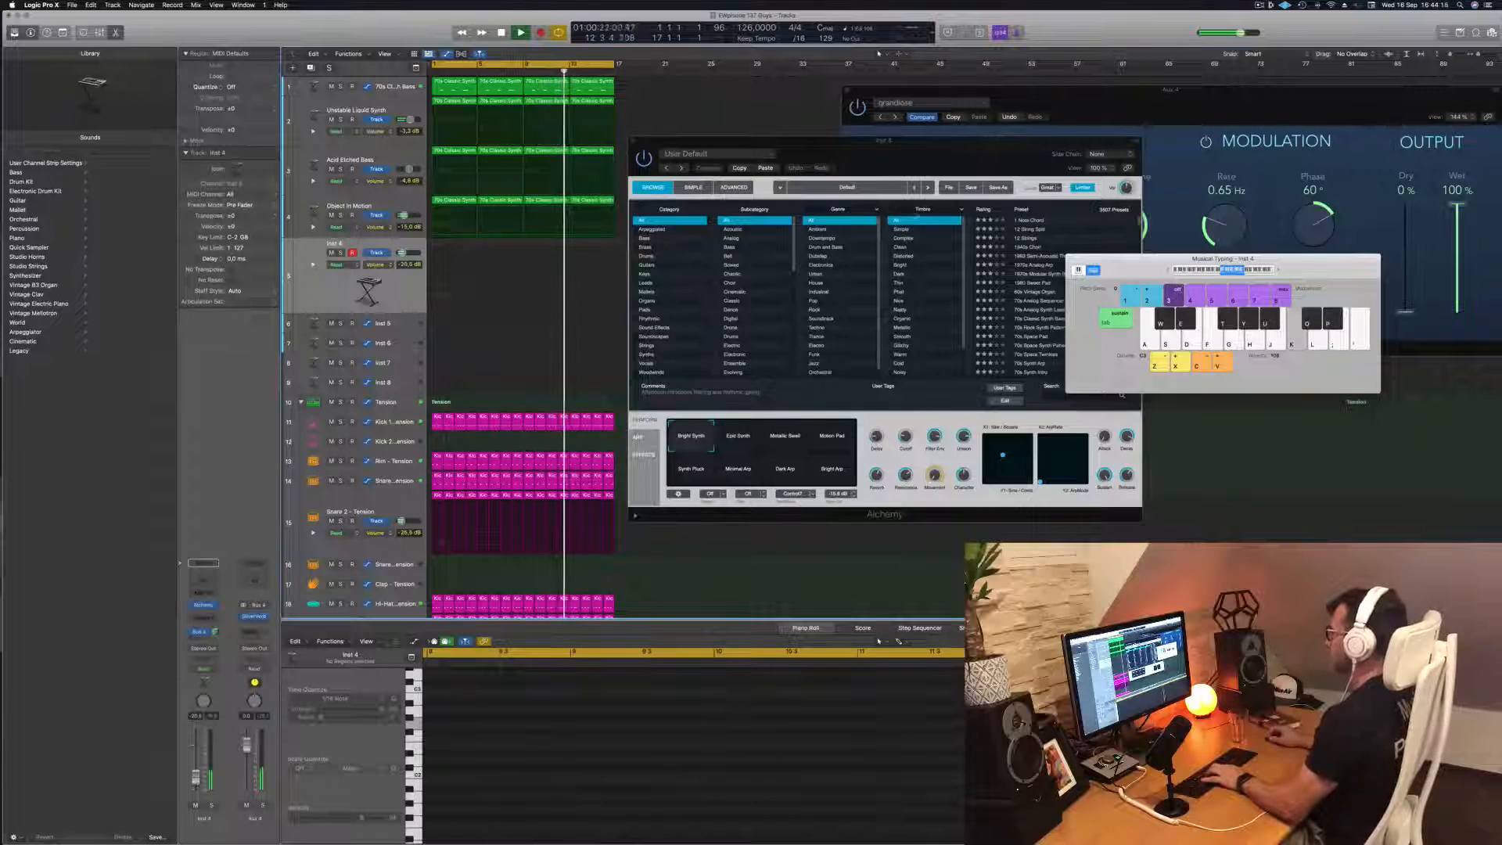
drag(965, 145, 797, 138)
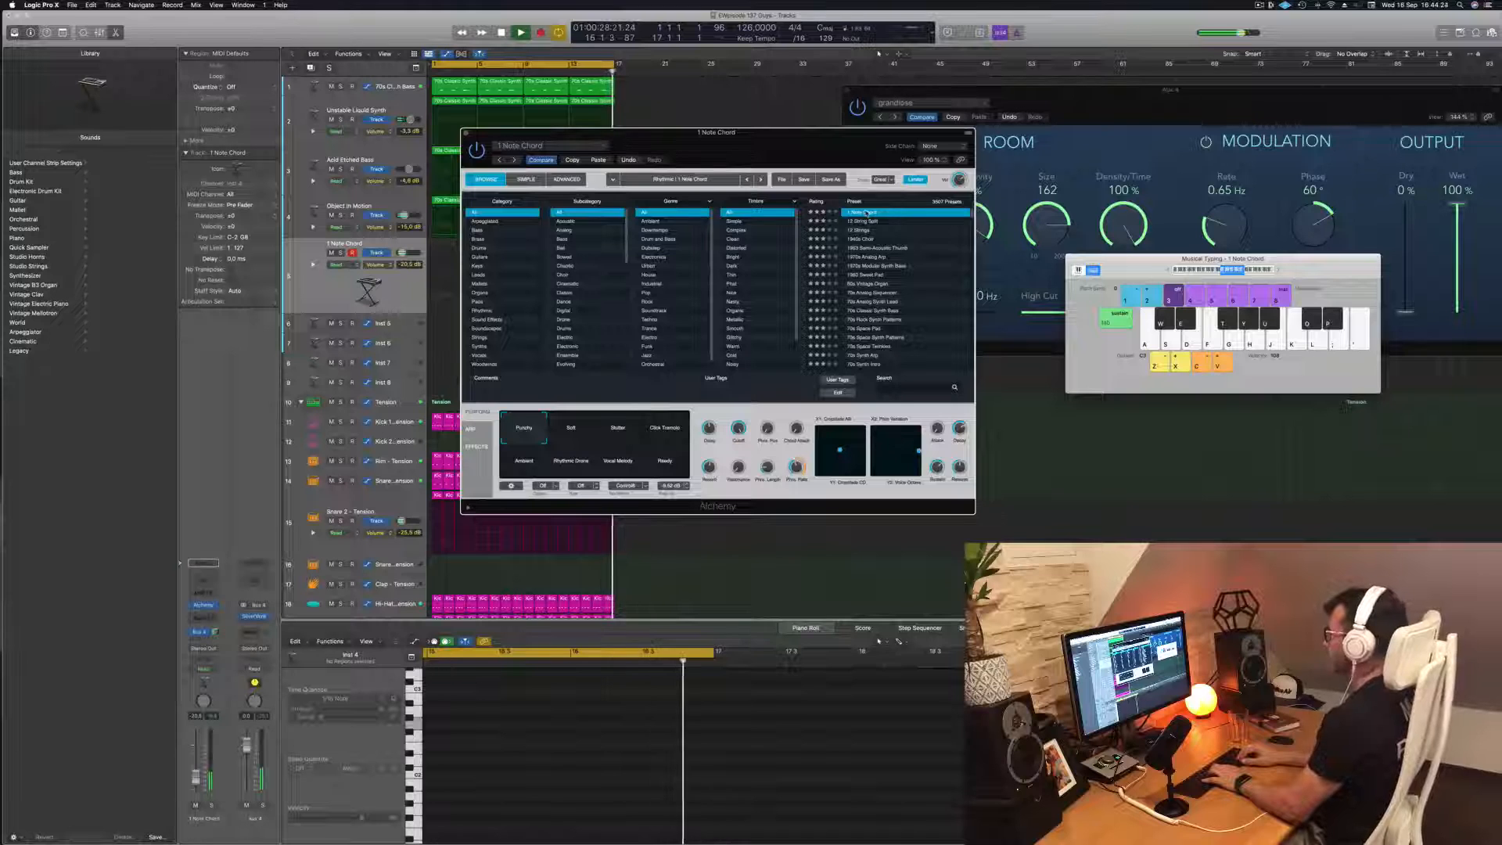
key(Down)
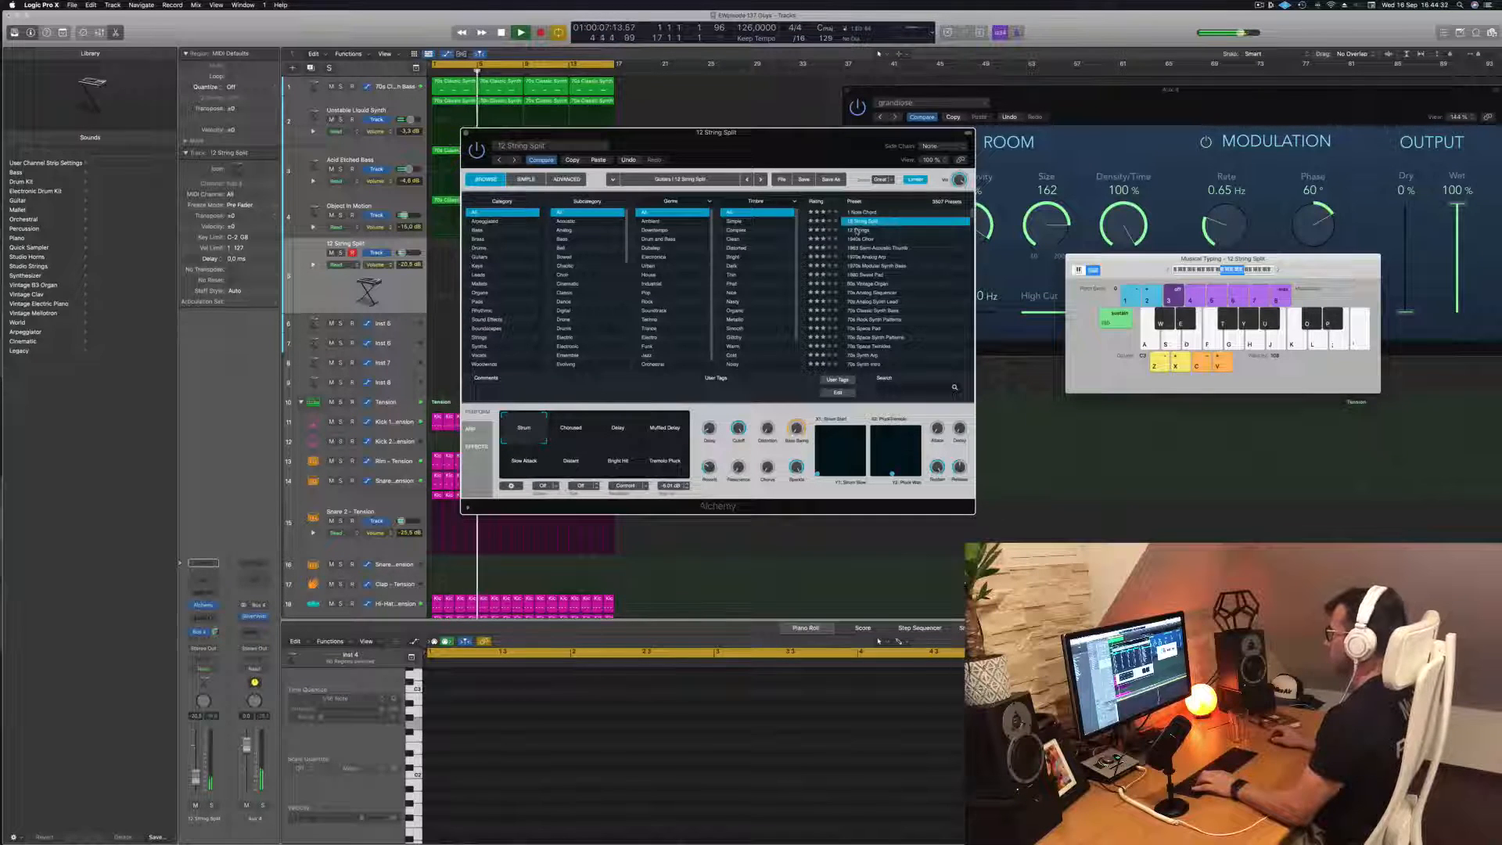
drag(833, 156, 1018, 144)
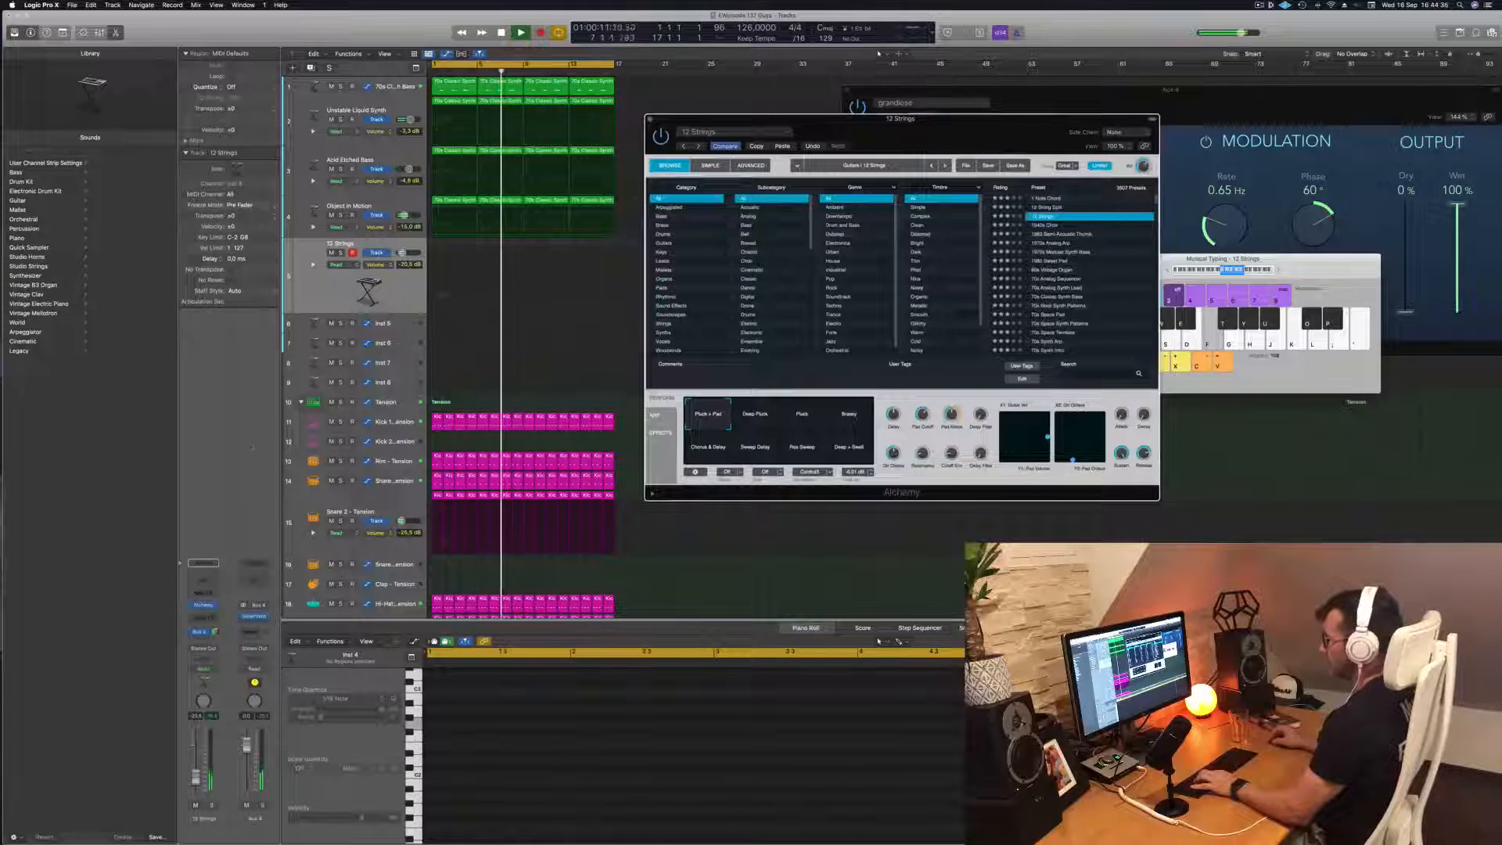
Try the Breezy variation of the 12 Strings preset with notes in a lower octave while adjusting the track's volume
drag(196, 773, 196, 769)
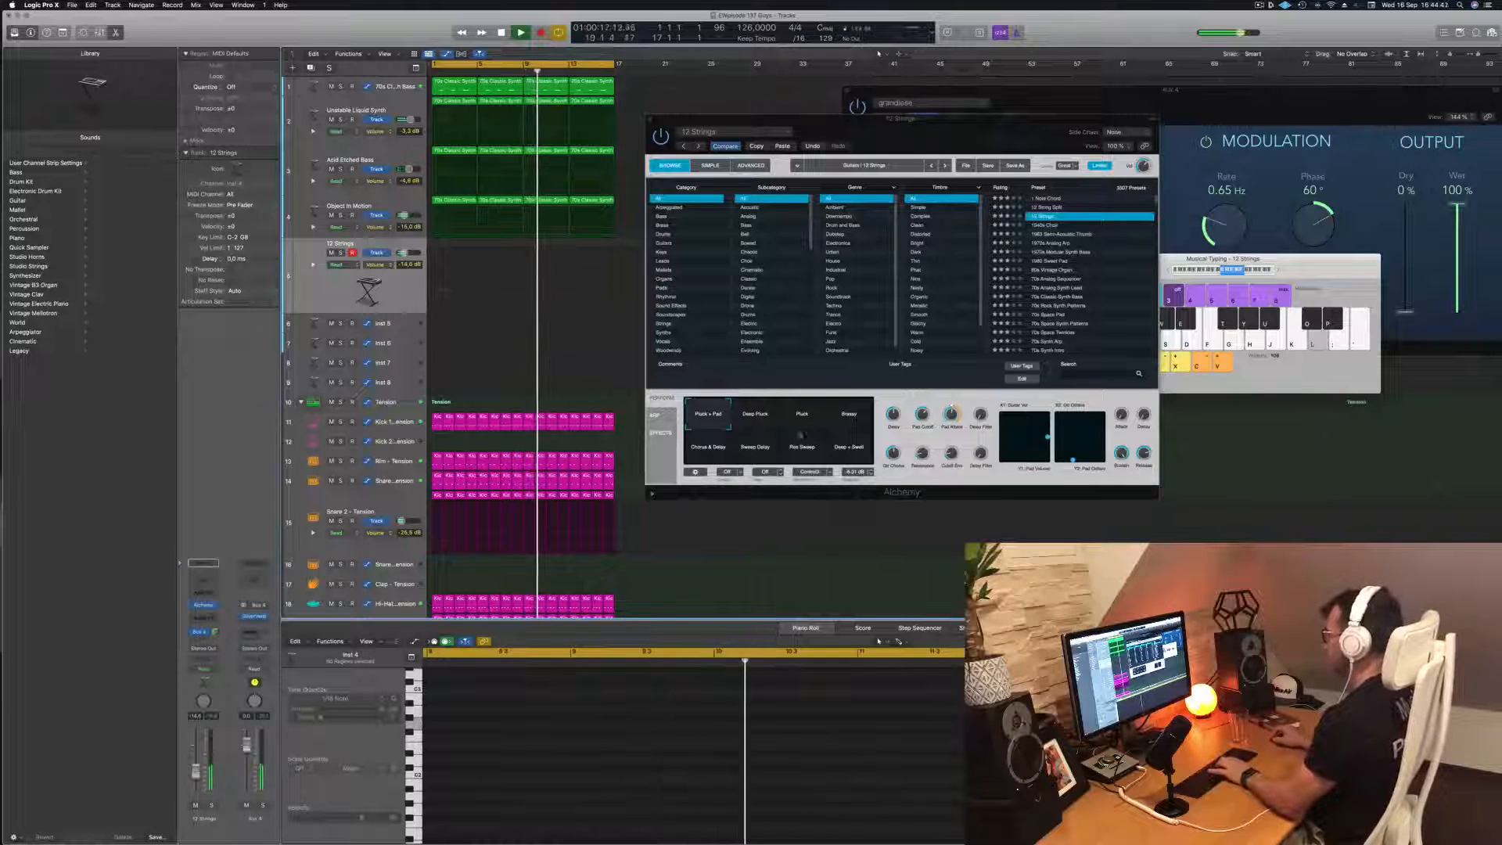
click(834, 417)
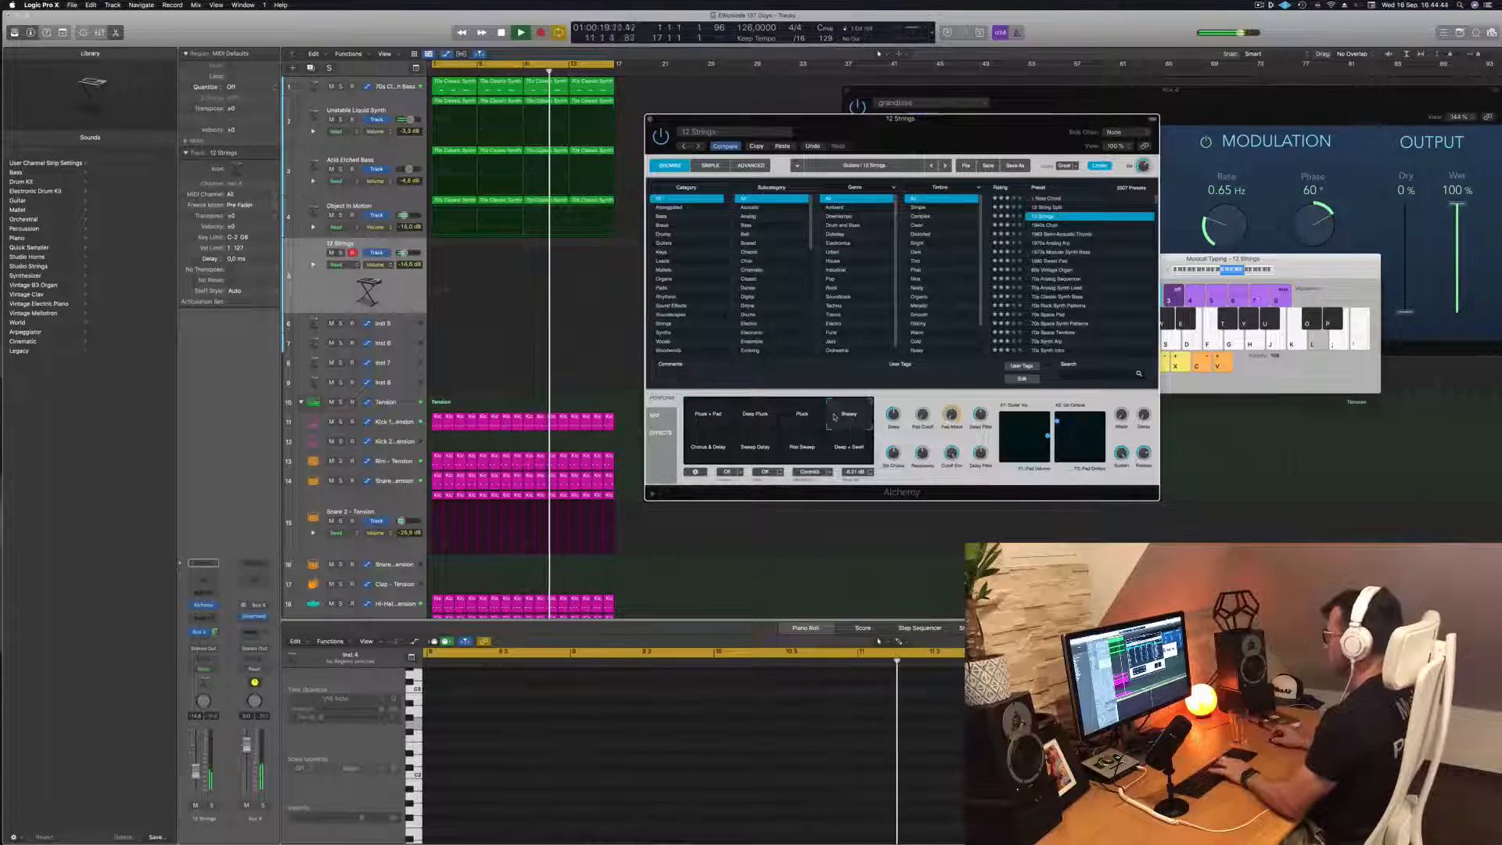
click(1211, 271)
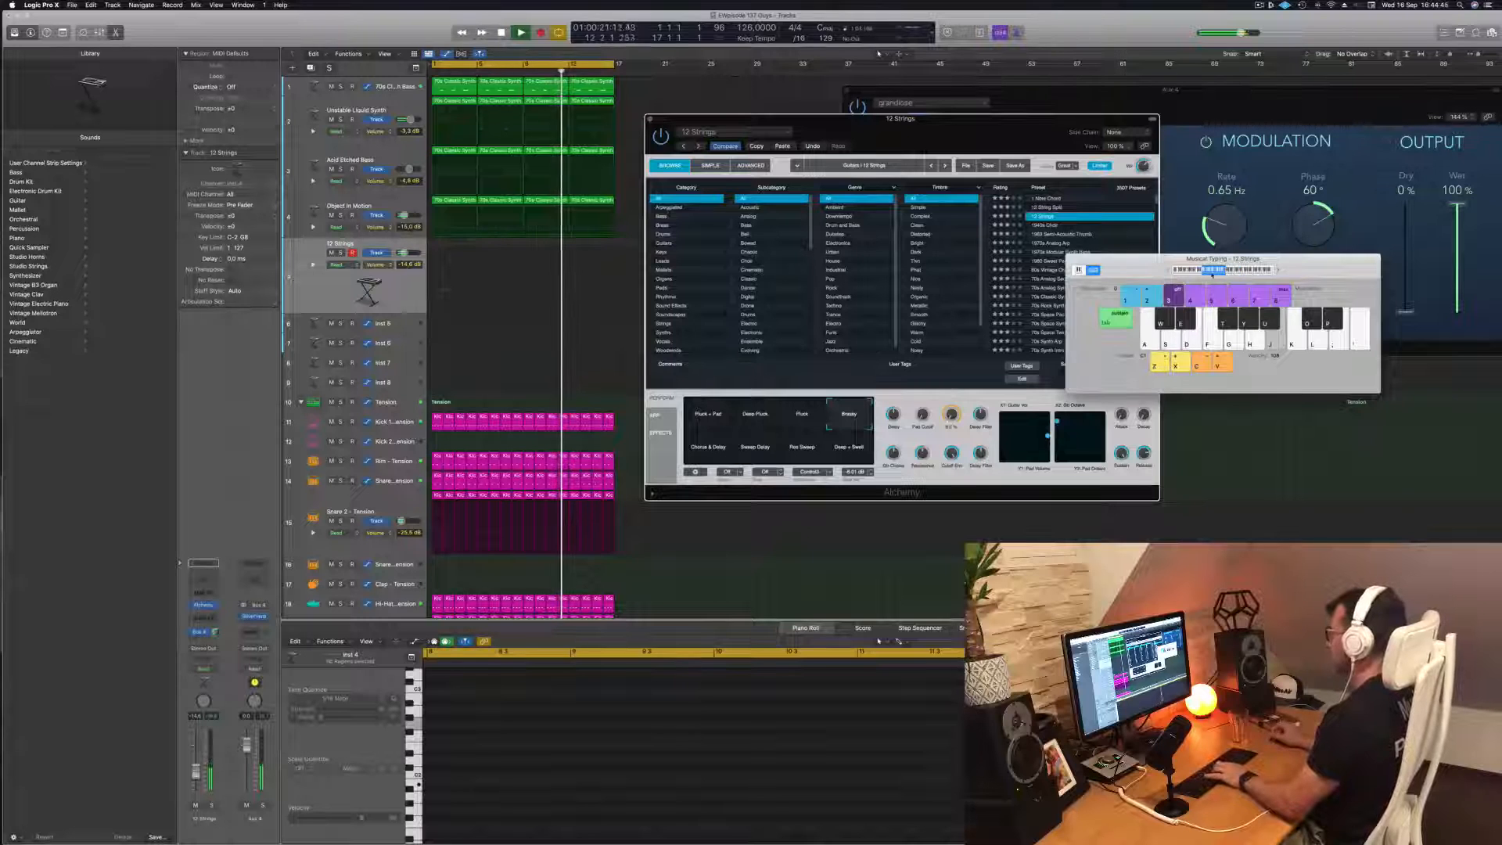
key(k)
key(l)
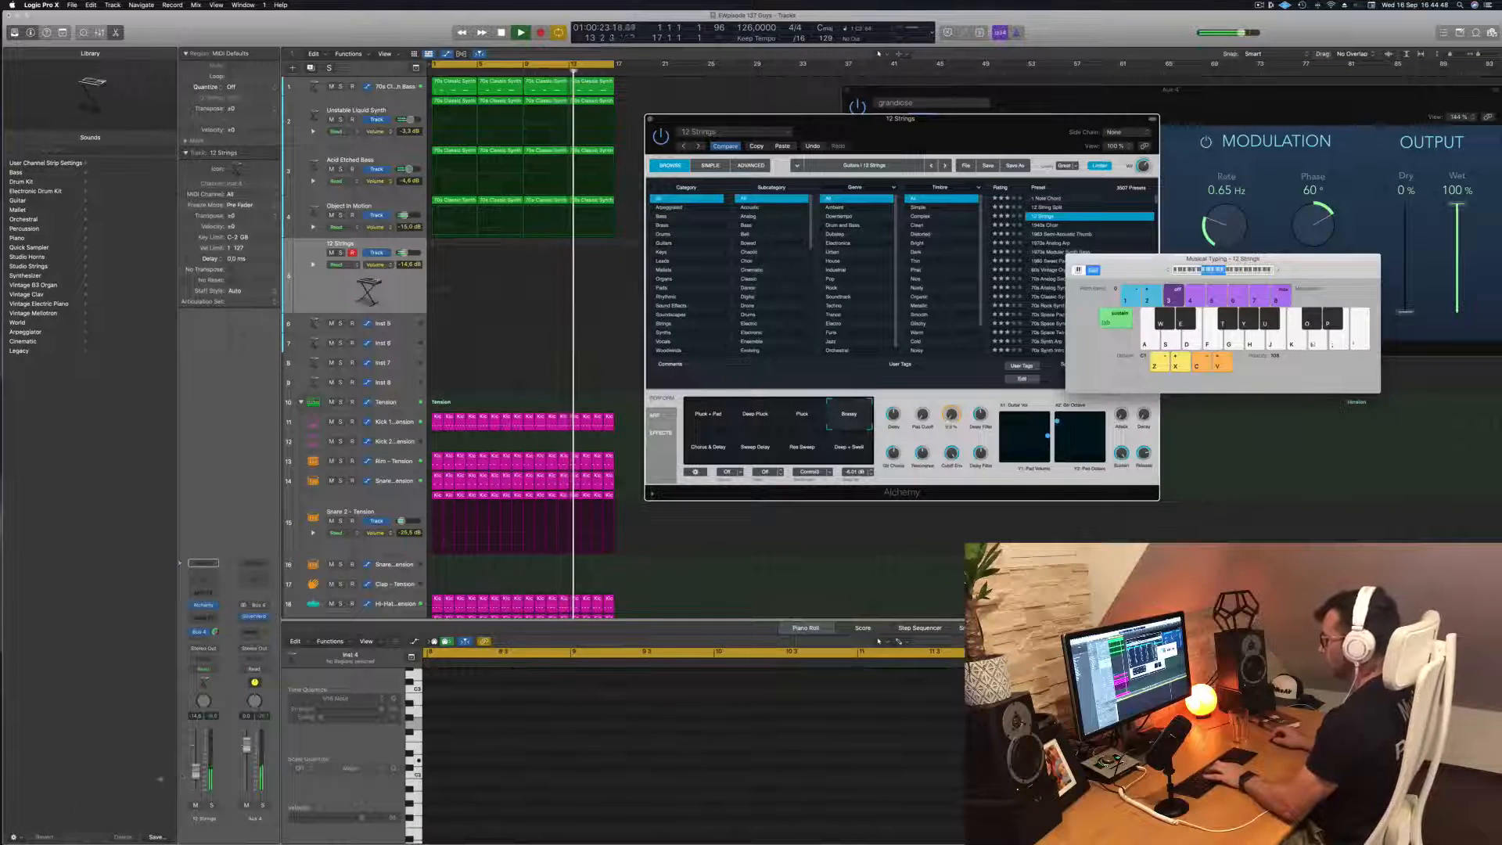
drag(195, 775, 195, 771)
key(k)
Audition the 1940s Choir, 1970s Analog Arp, 1980 Sweet Pad and 60s Vintage Organ presets in Alchemy
click(1045, 226)
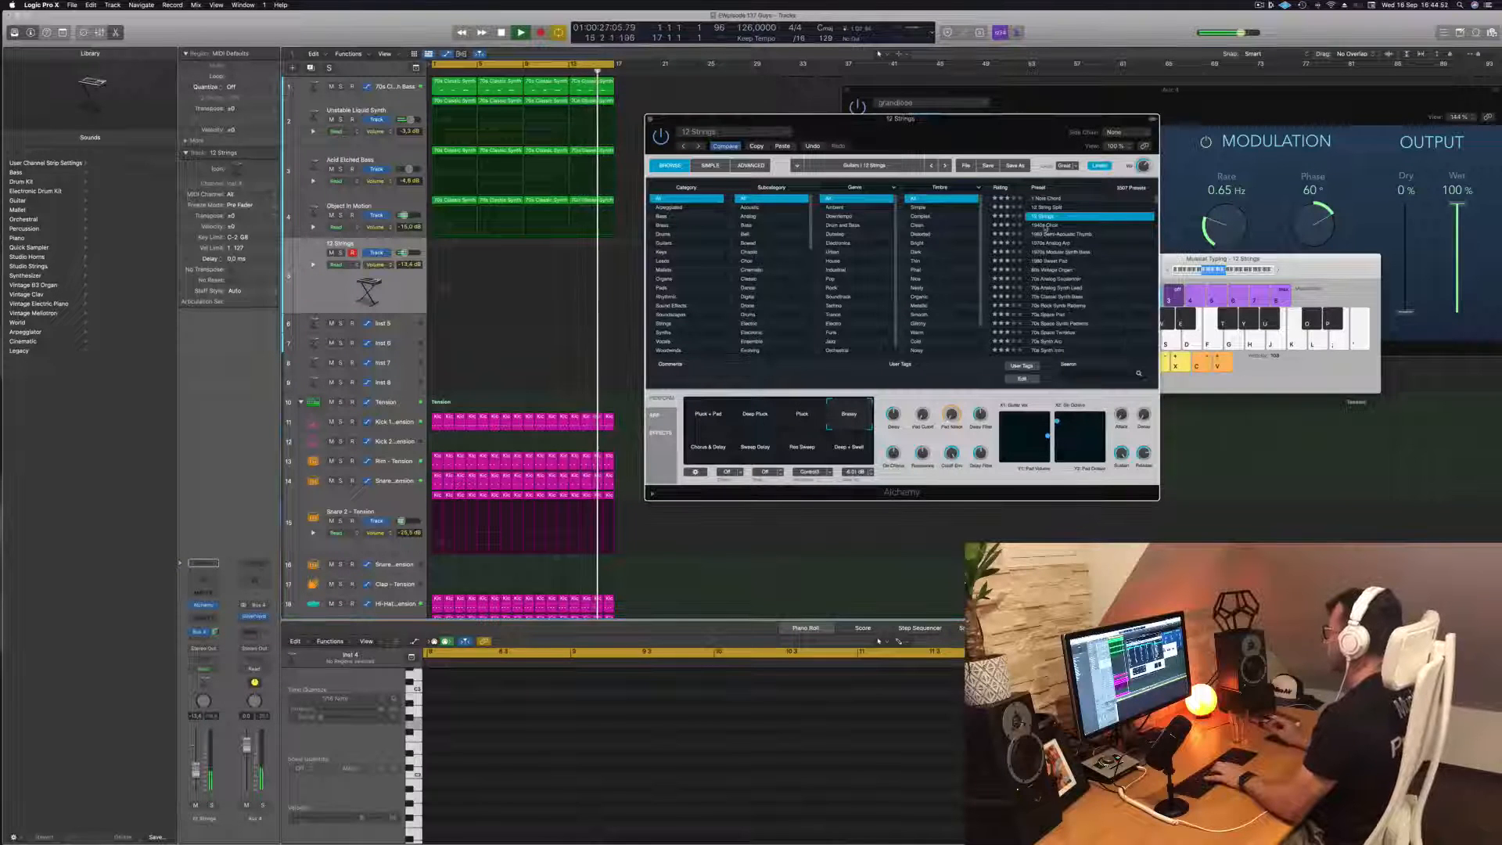
click(1046, 225)
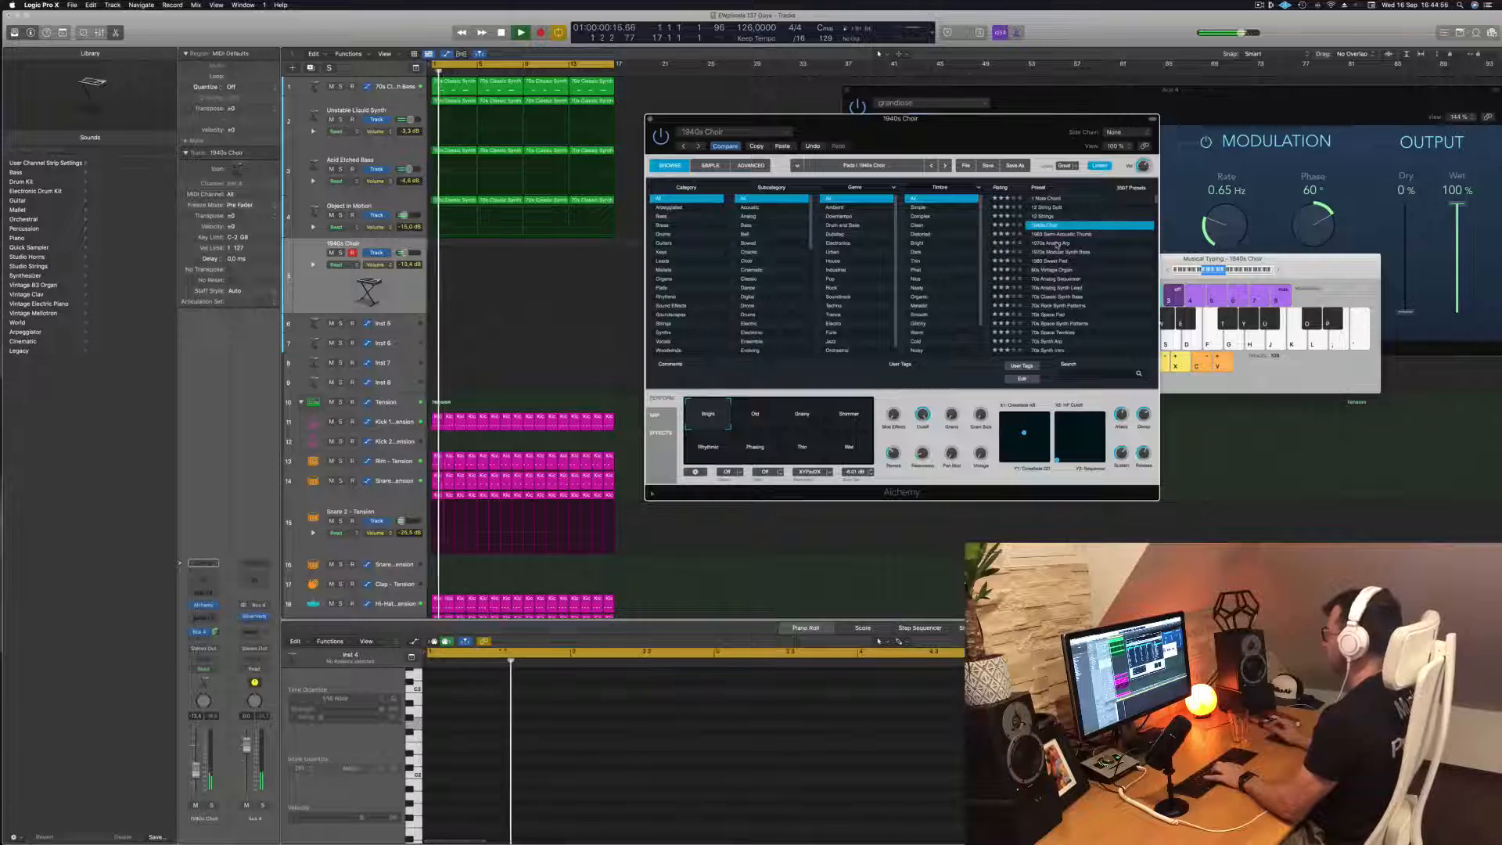
click(1057, 243)
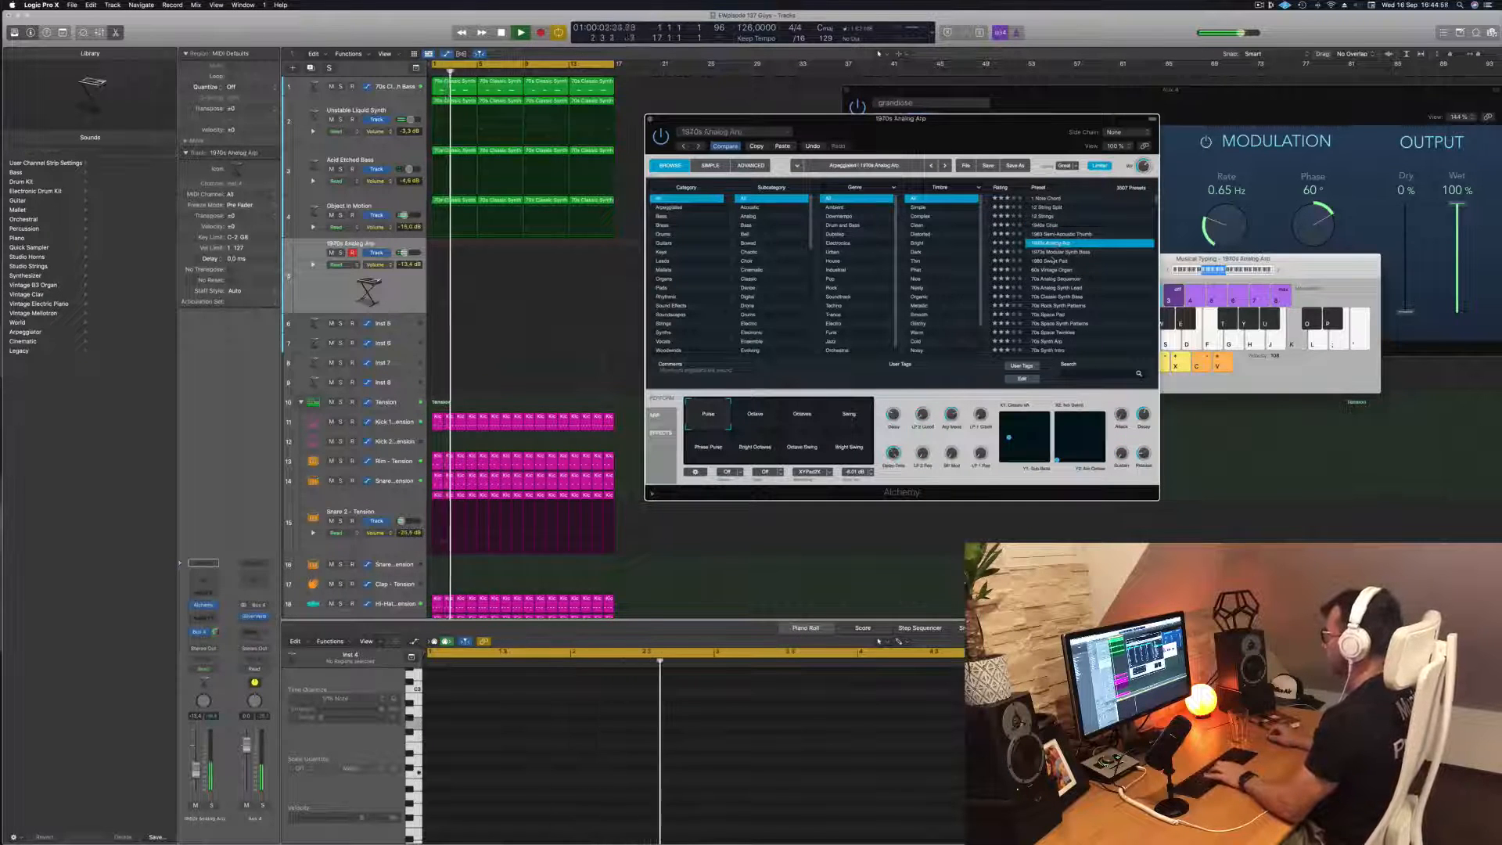
click(1052, 262)
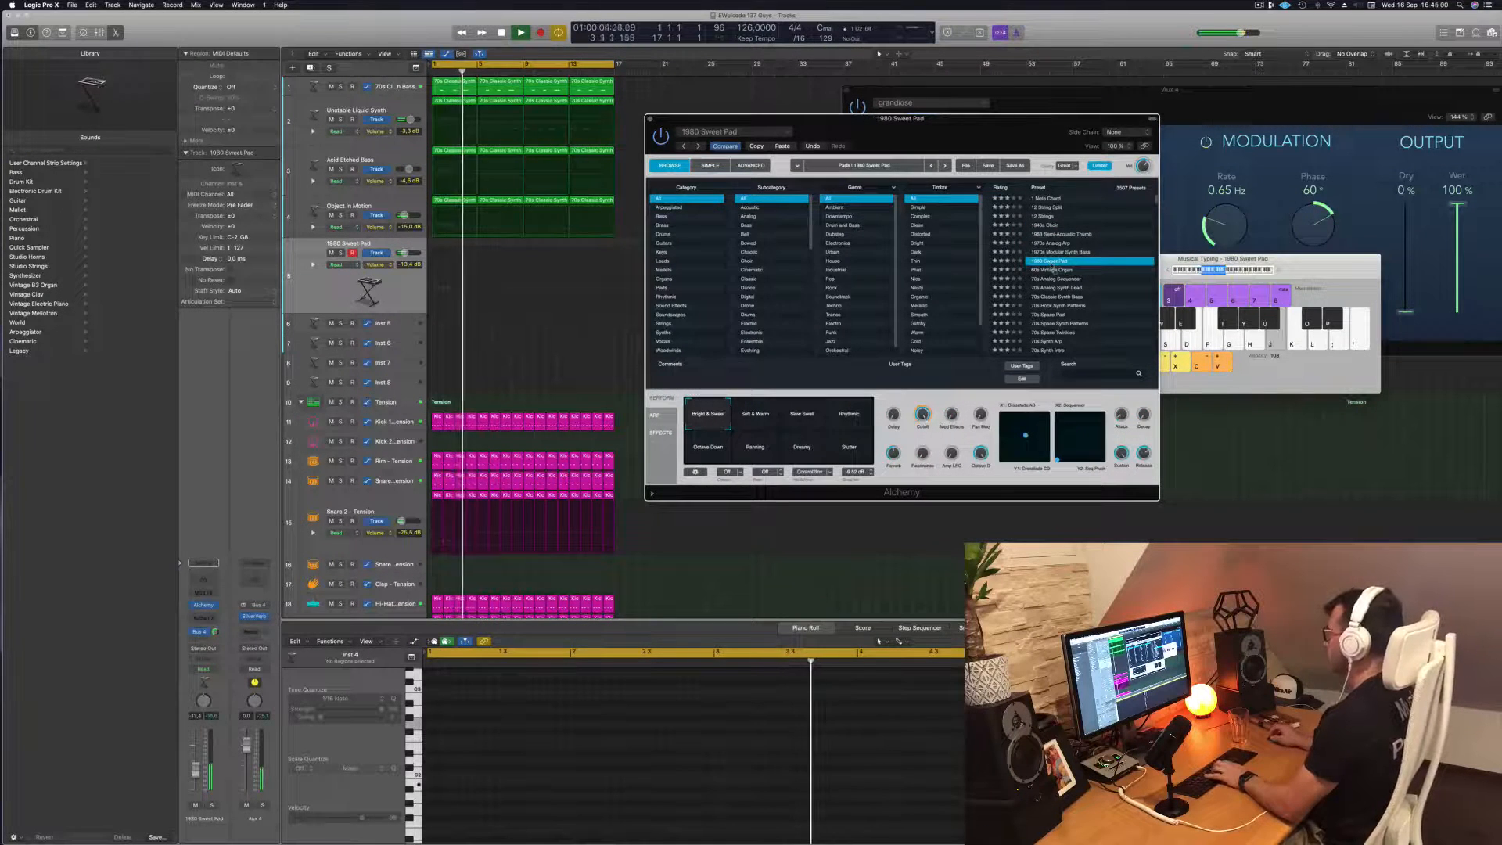
click(1054, 270)
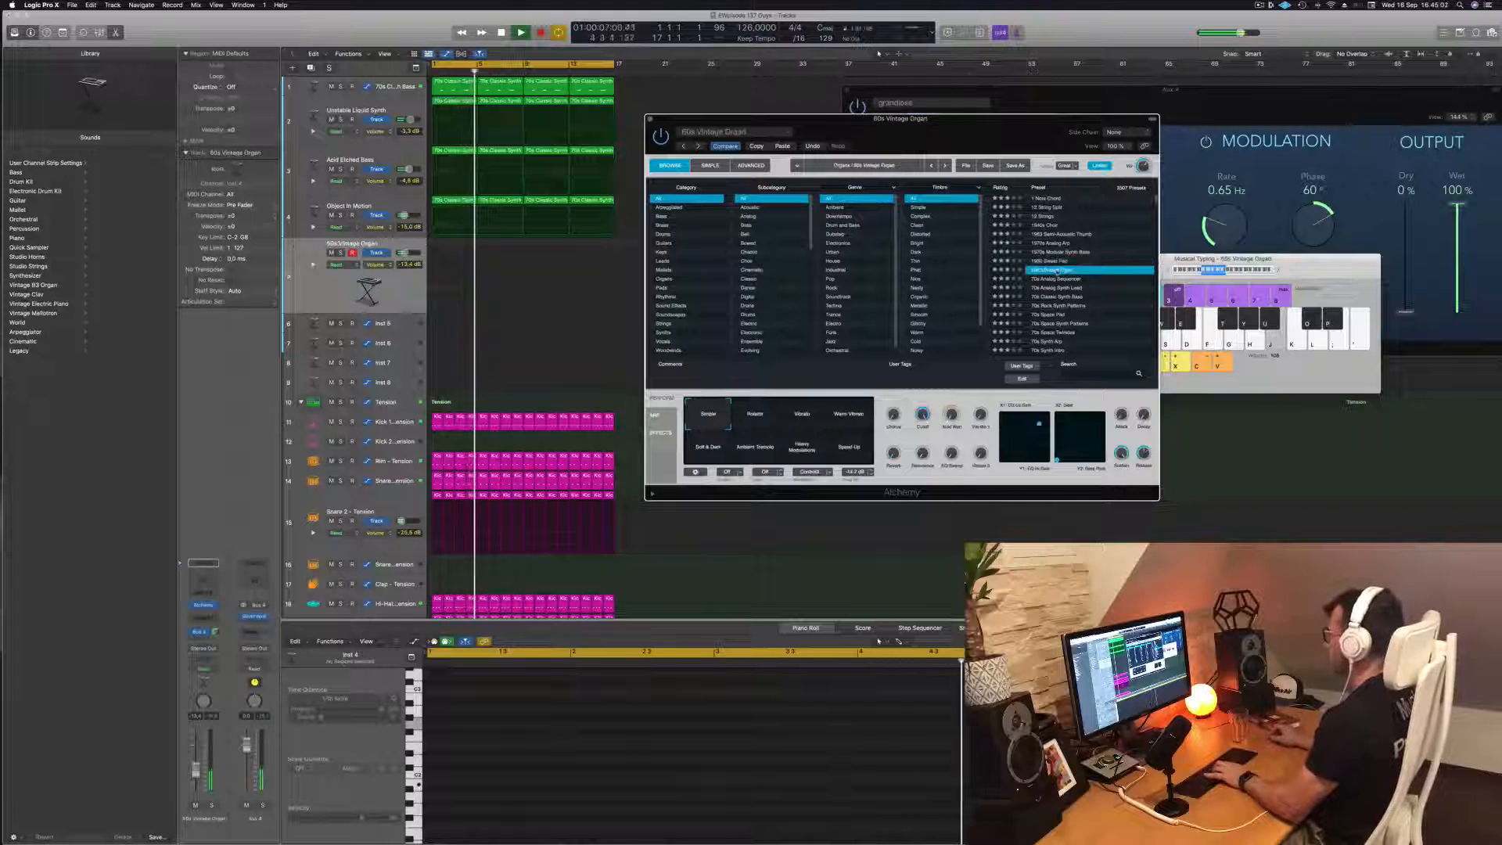
Audition the 80s Air Pad and 80s Analog Bells presets further down the Alchemy preset list by playing a few notes
scroll(1077, 273, down, 2)
scroll(1077, 272, down, 3)
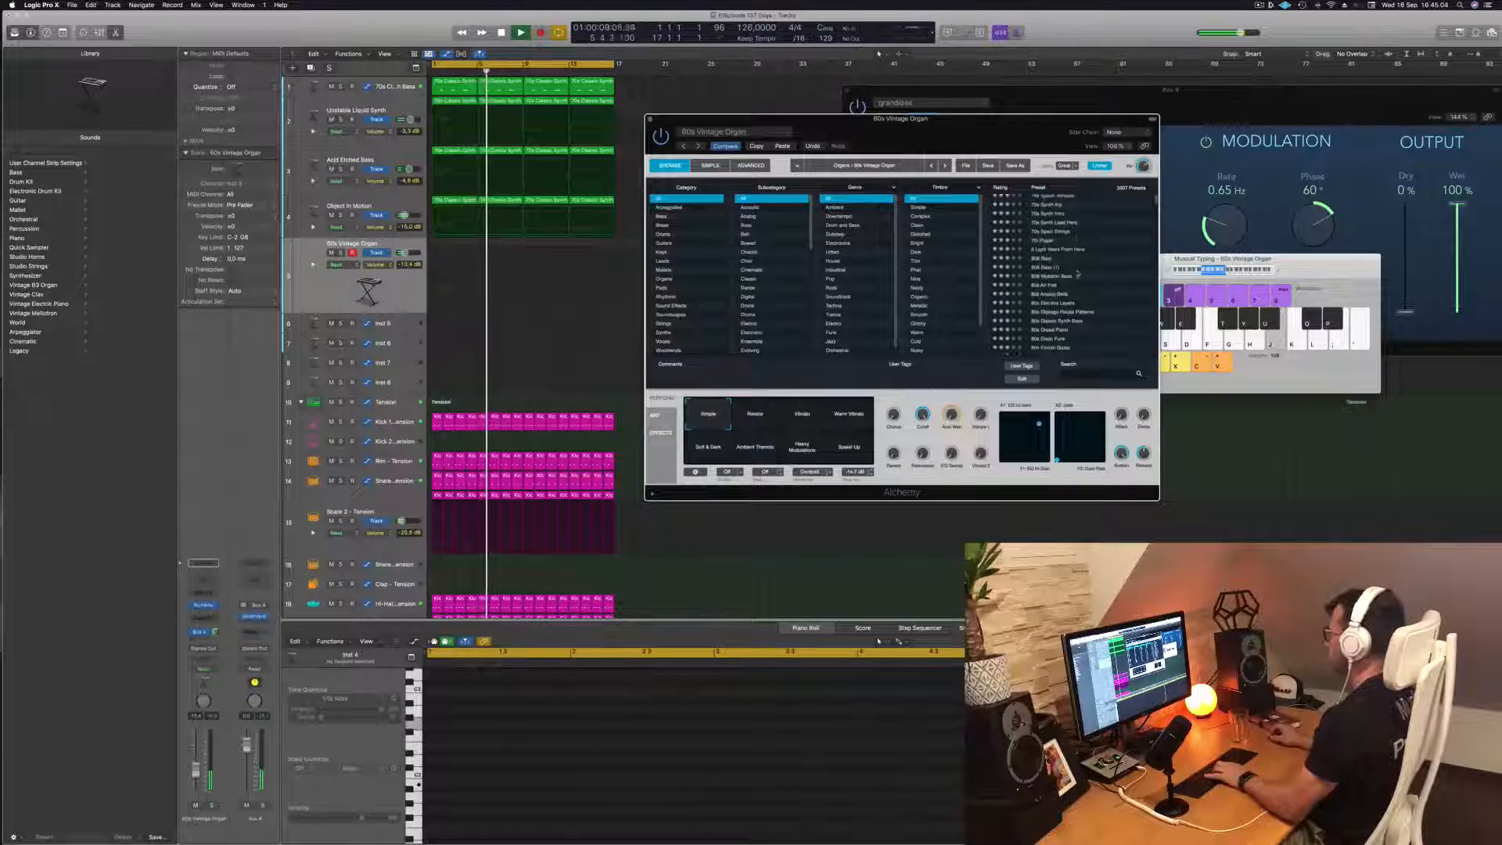
click(1043, 274)
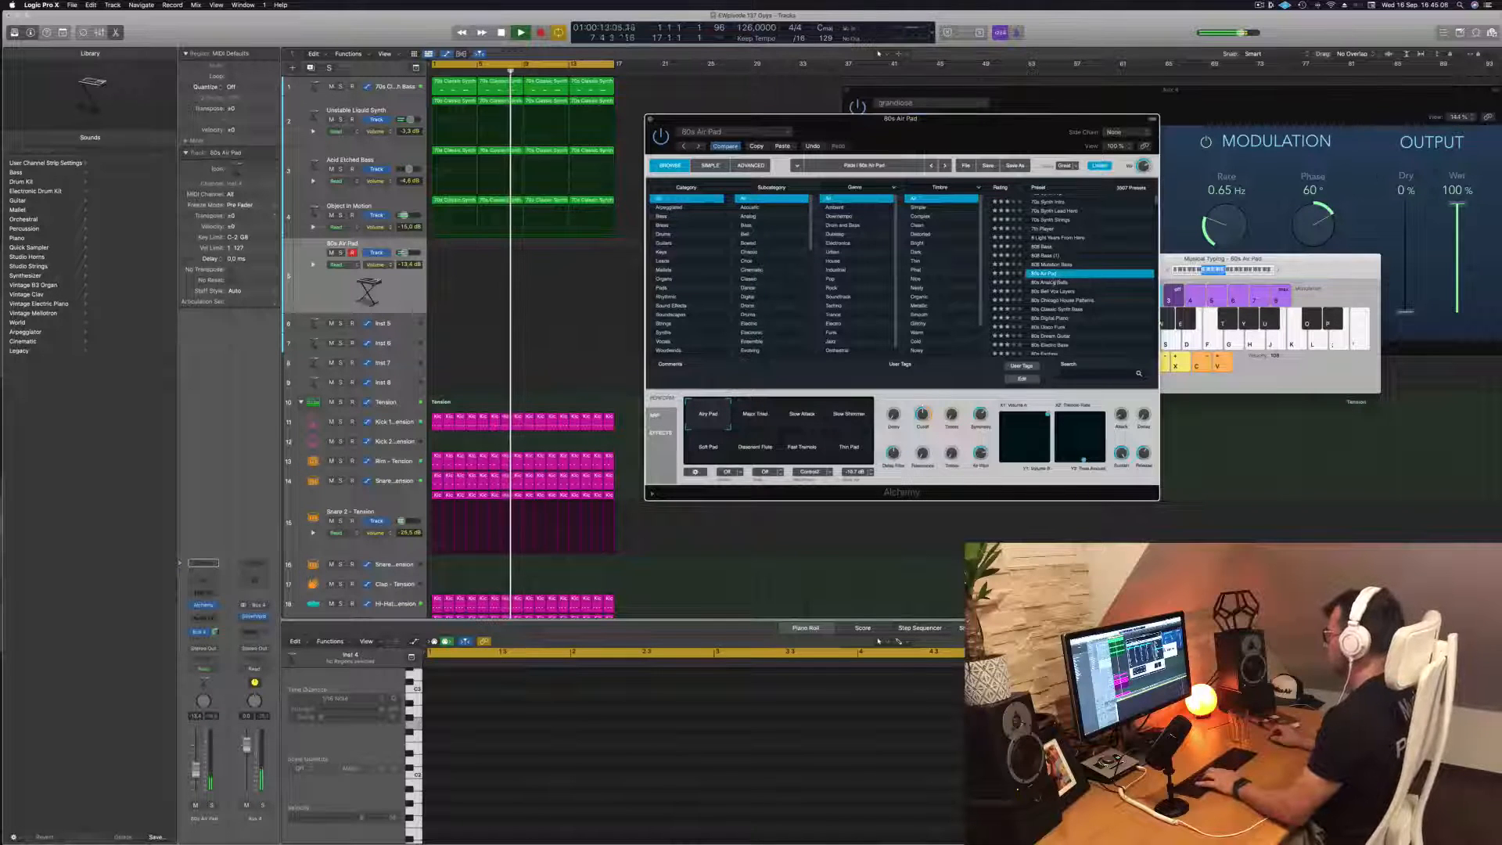
click(1053, 282)
key(f)
key(h)
key(j)
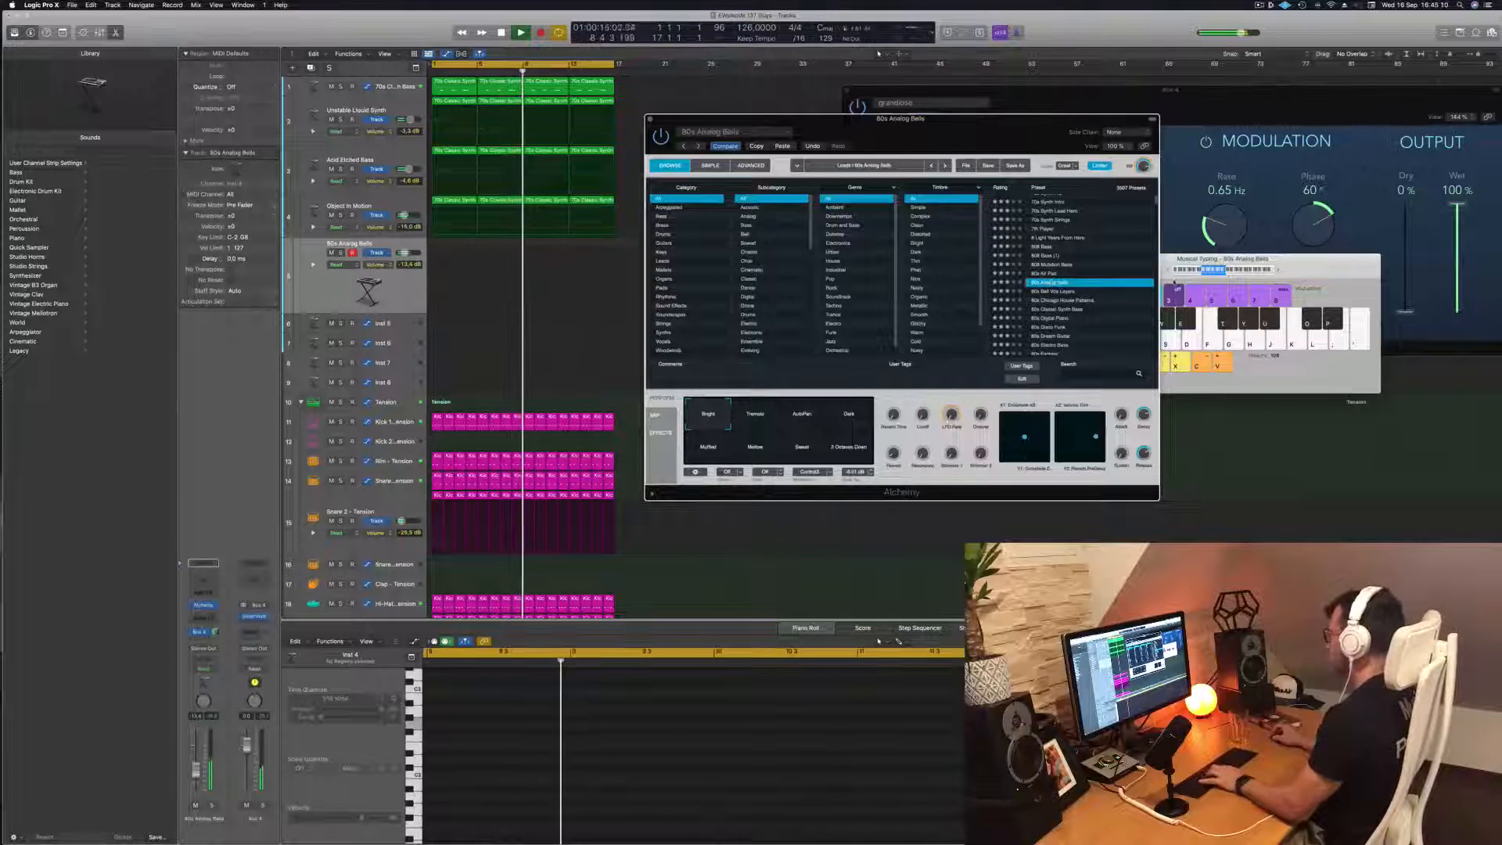
Shift the Musical Typing keyboard to a higher octave, move it aside and audition 80s Chicago House Patterns with its Hollow variation
click(1174, 283)
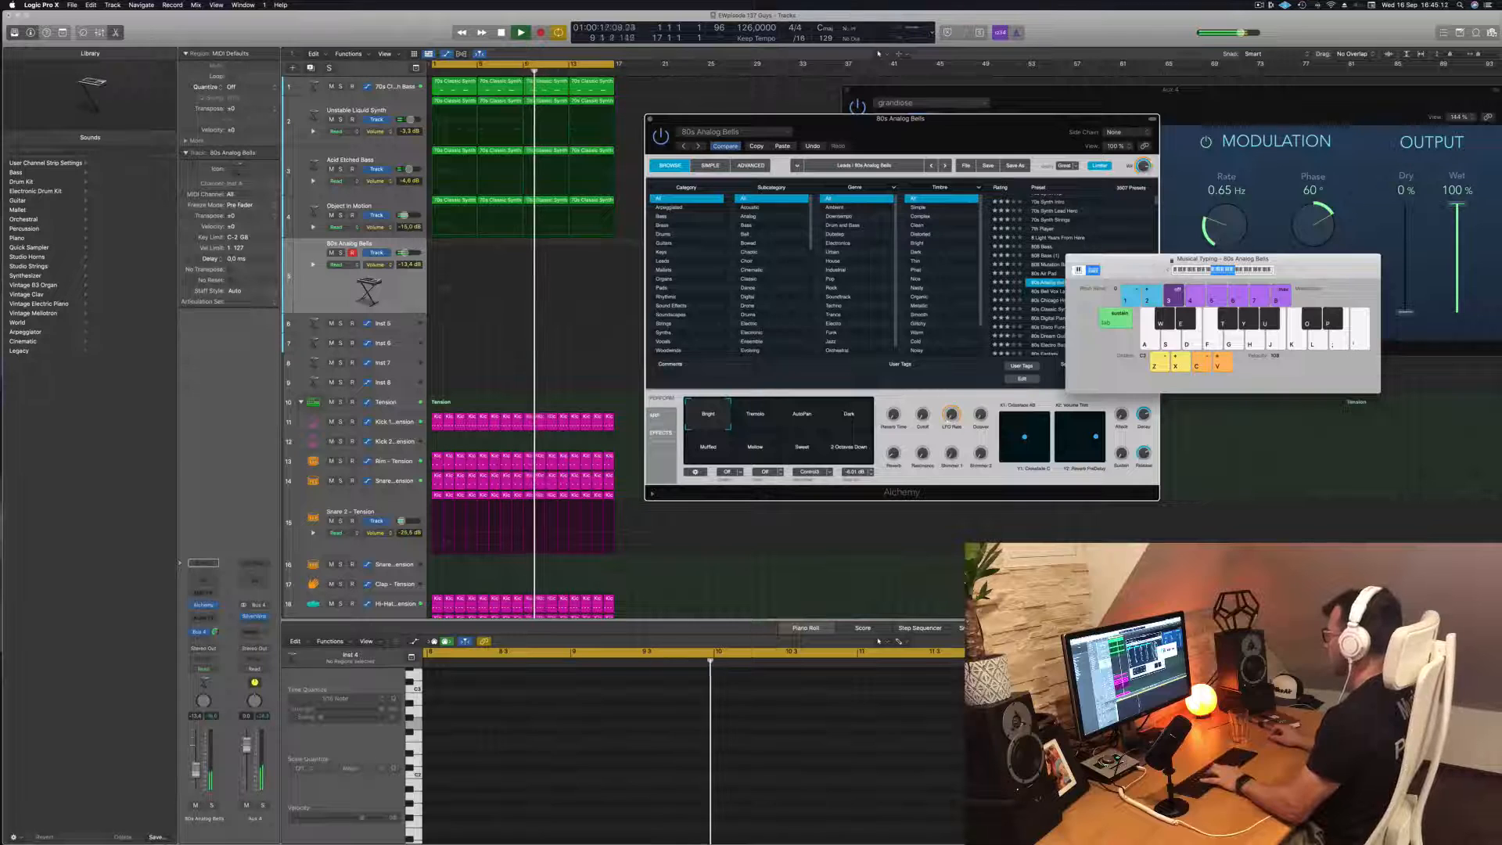
drag(1223, 259, 1289, 262)
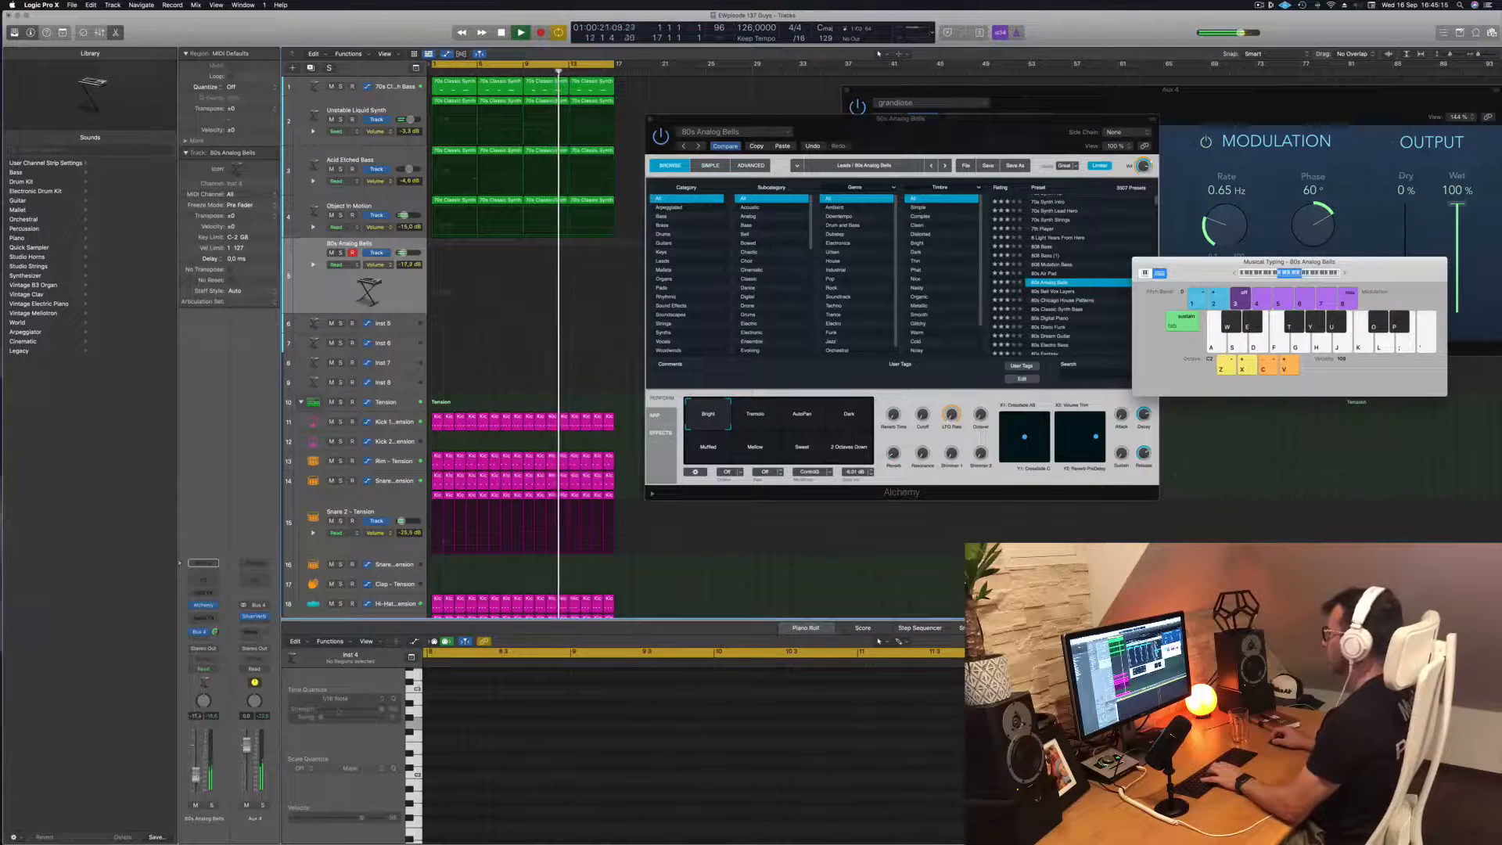
click(1060, 301)
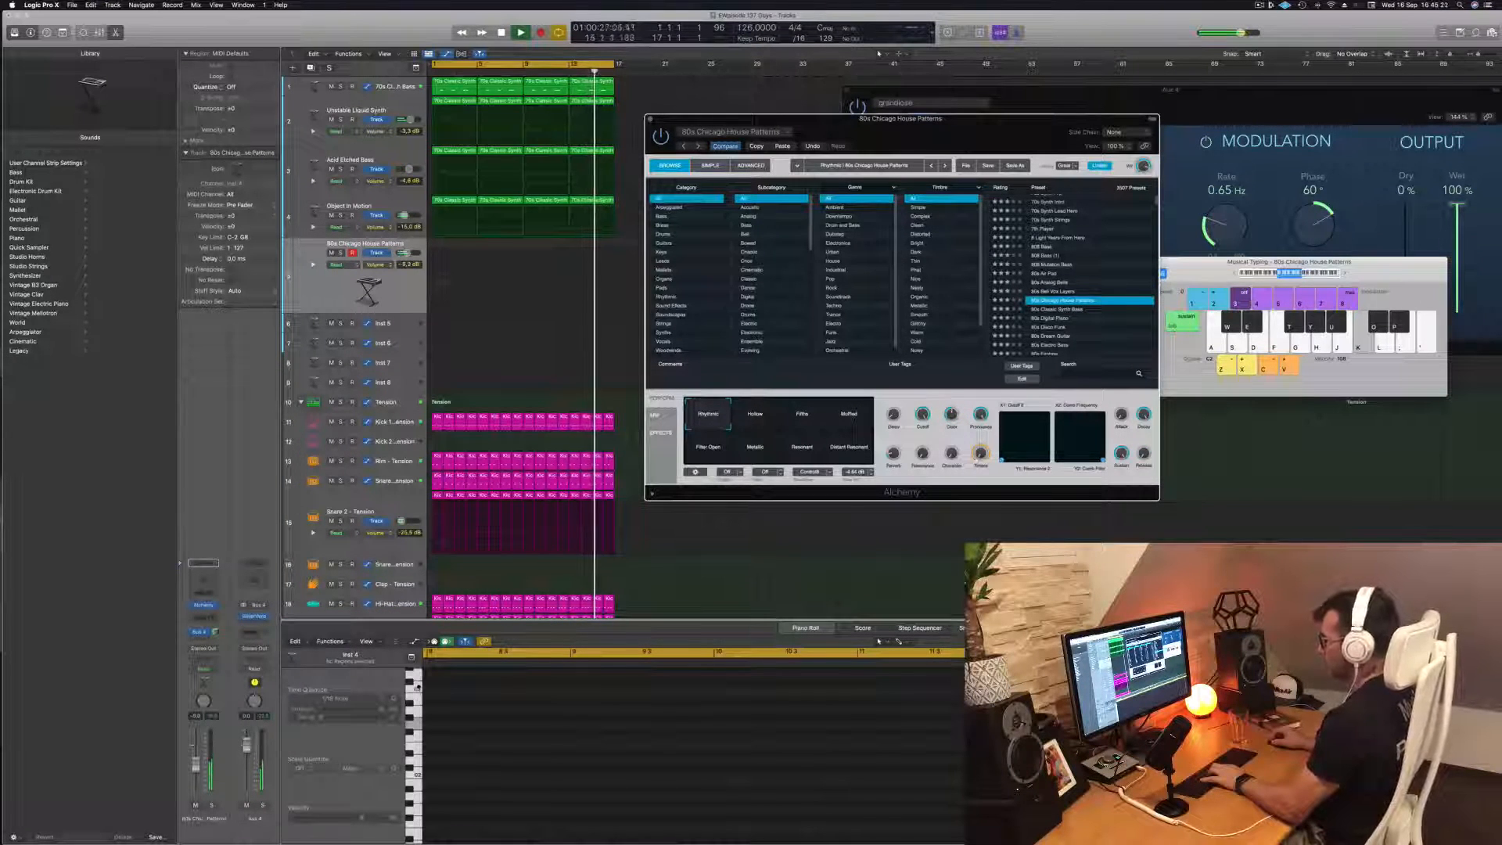
click(755, 414)
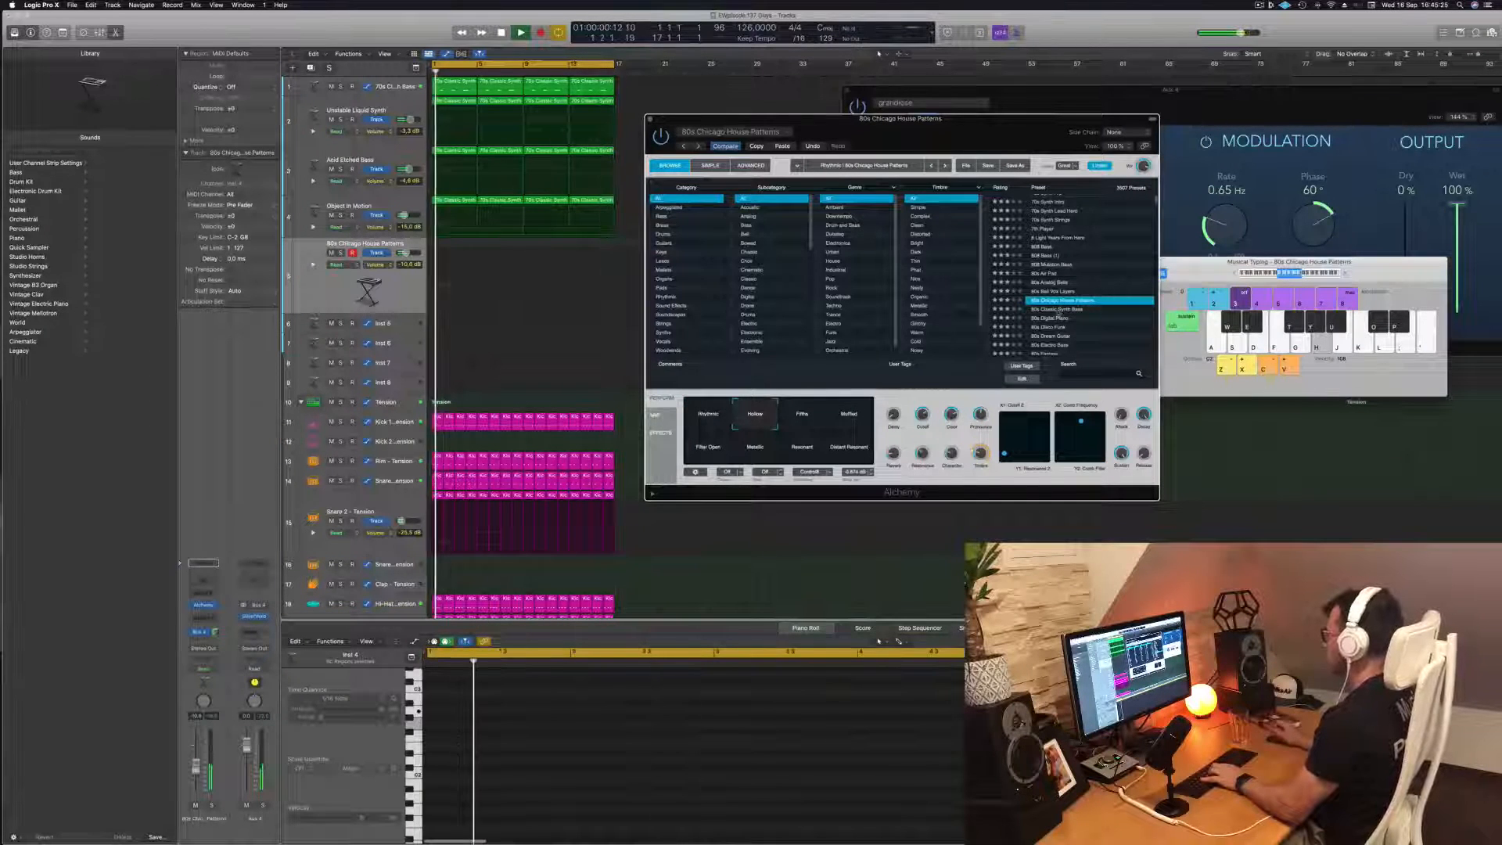
Load the 80s Classic Synth Bass preset, choose a higher octave range for playing it and reposition the Musical Typing keyboard
click(1058, 309)
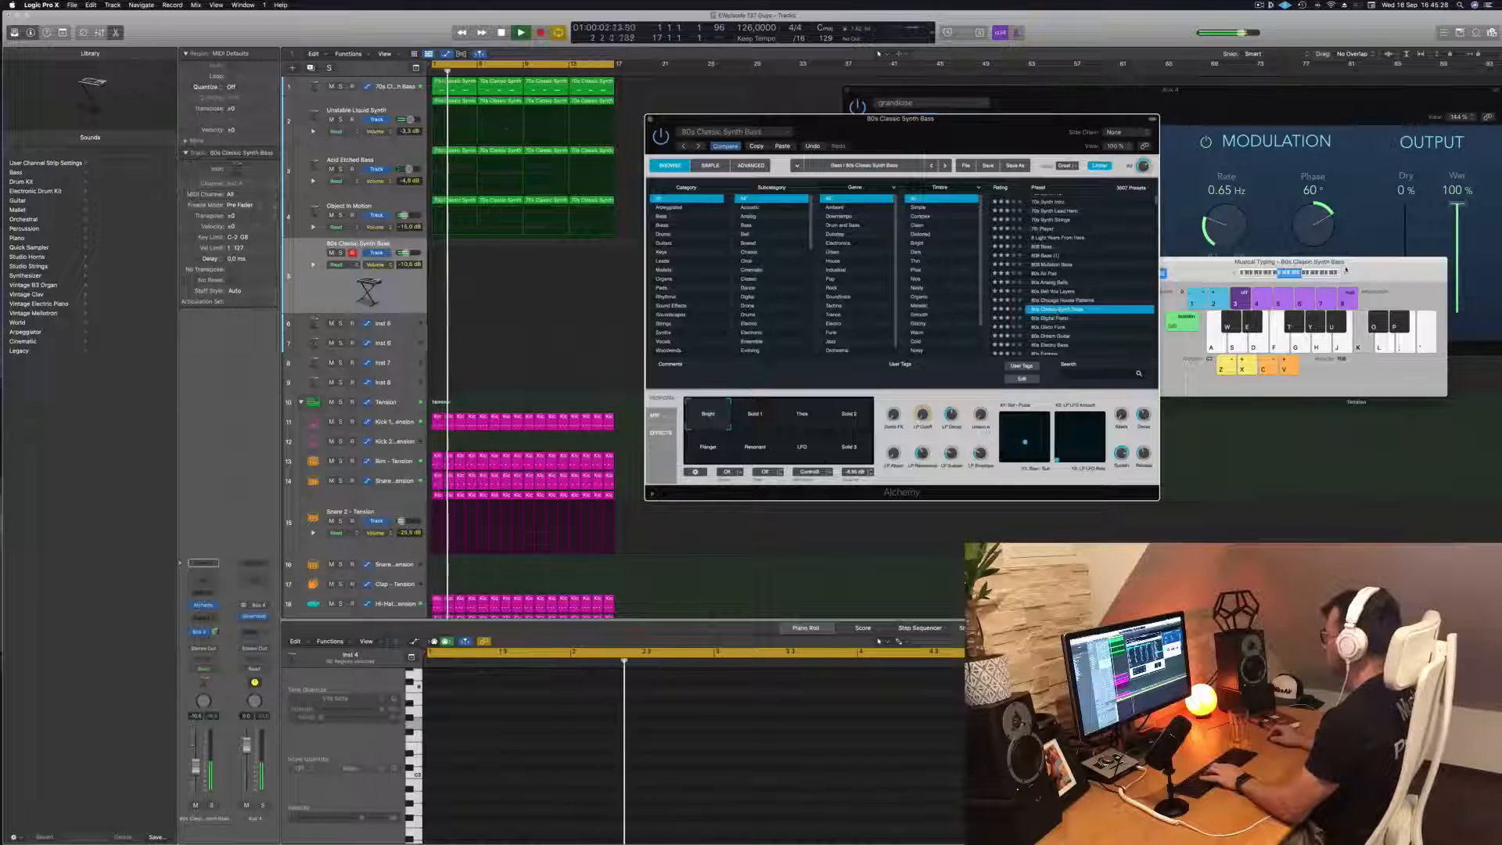
click(1339, 275)
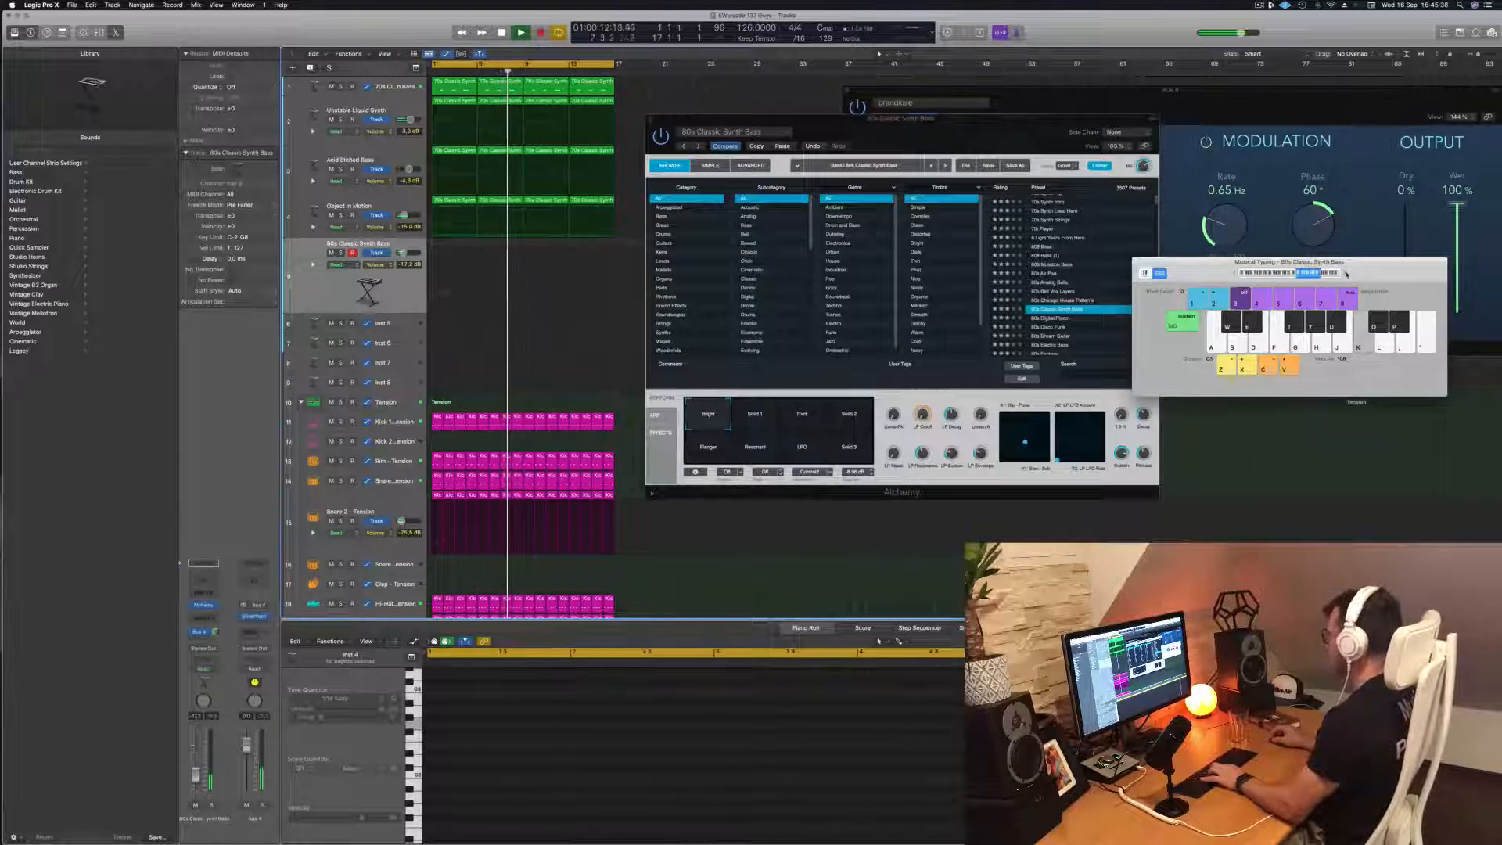
drag(1347, 274, 1268, 277)
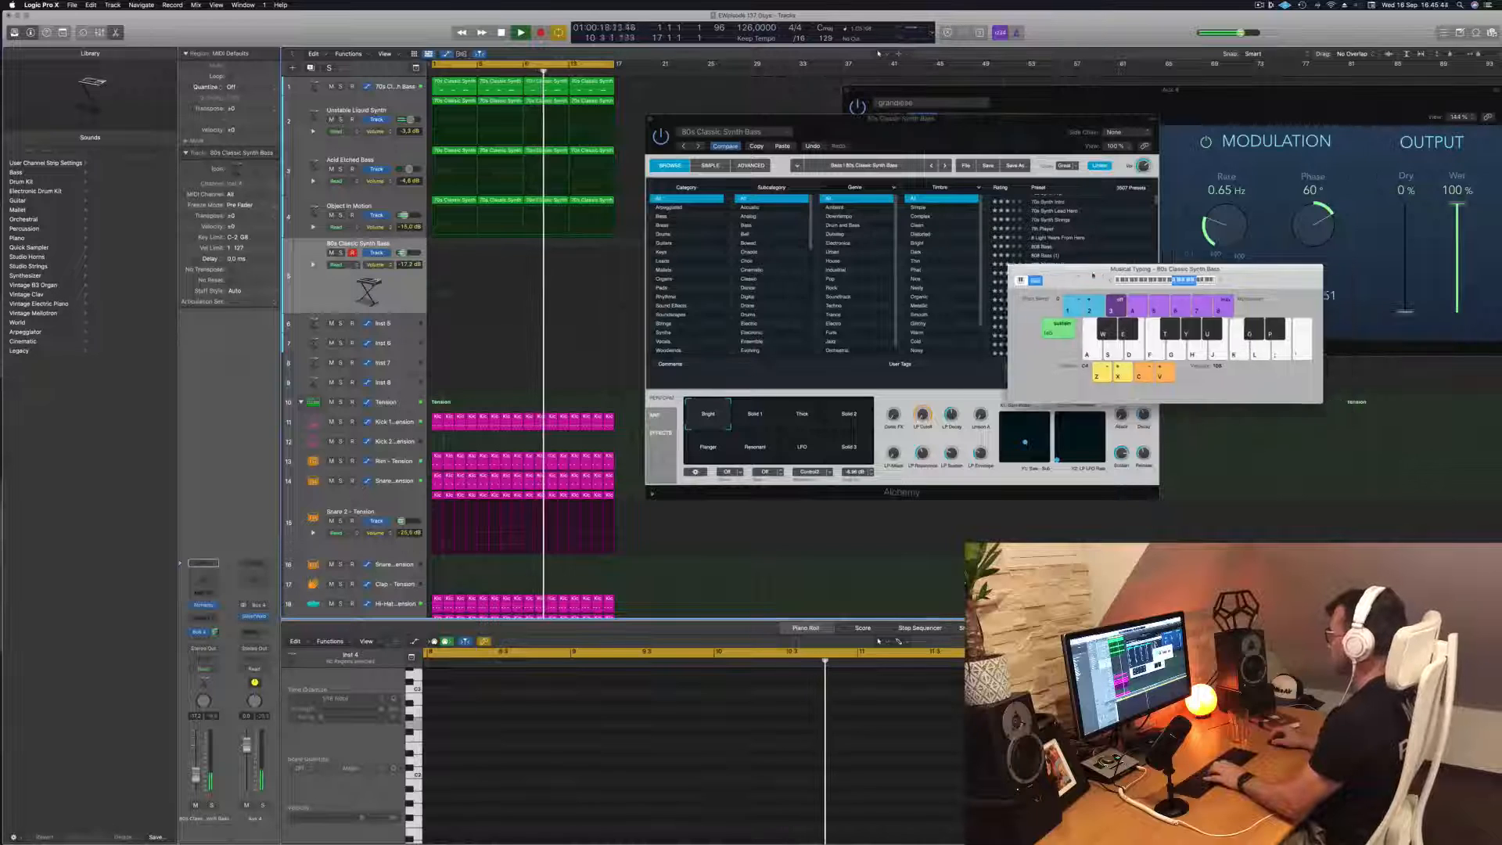
drag(1124, 277, 1107, 219)
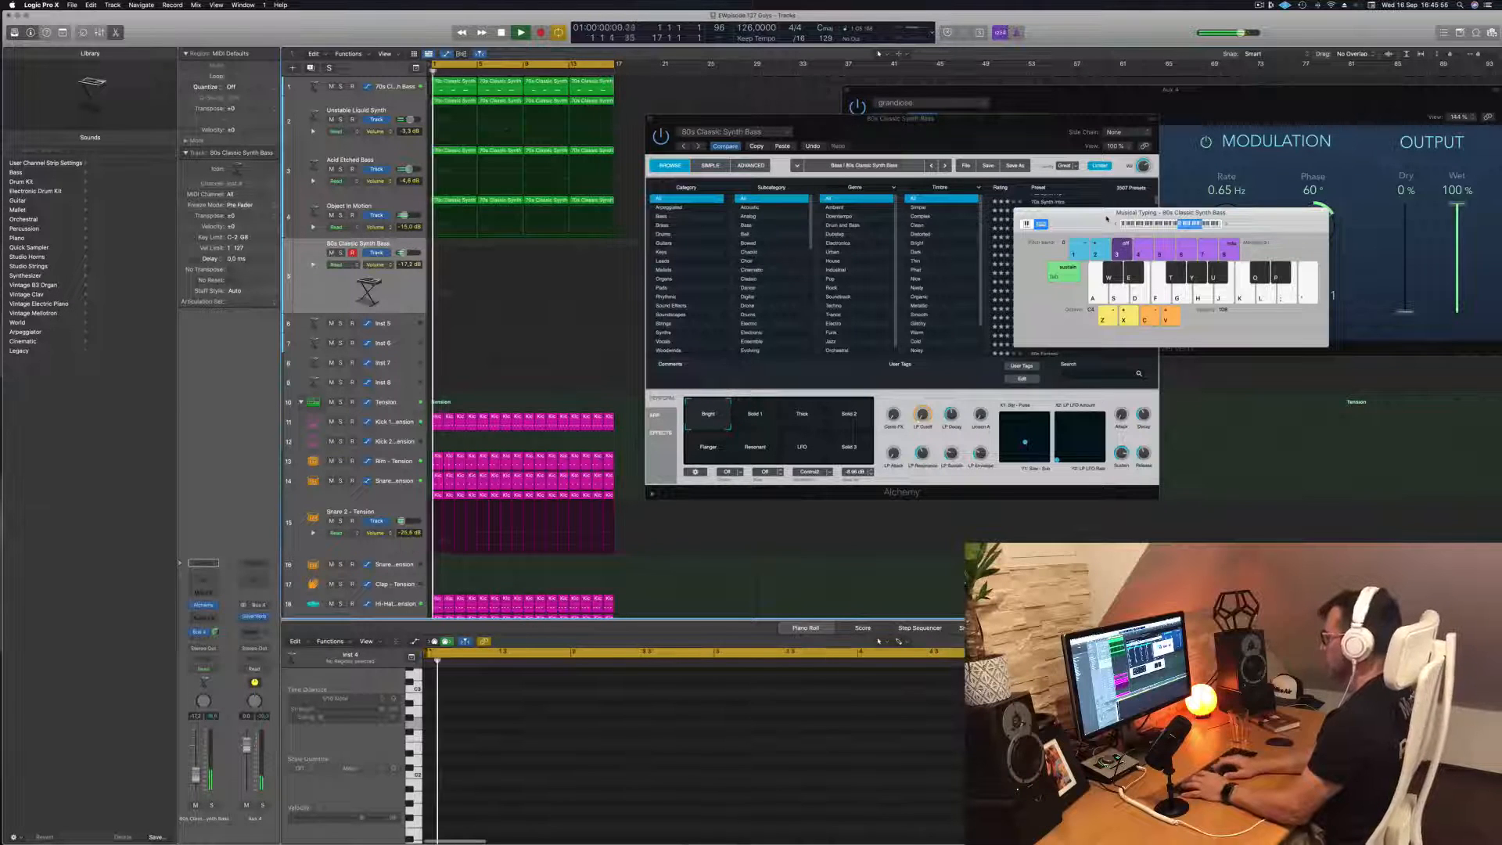
Record a rhythmic one-note part on the 80s Classic Synth Bass track from bar 1 to about bar 9
key(r)
key(k)
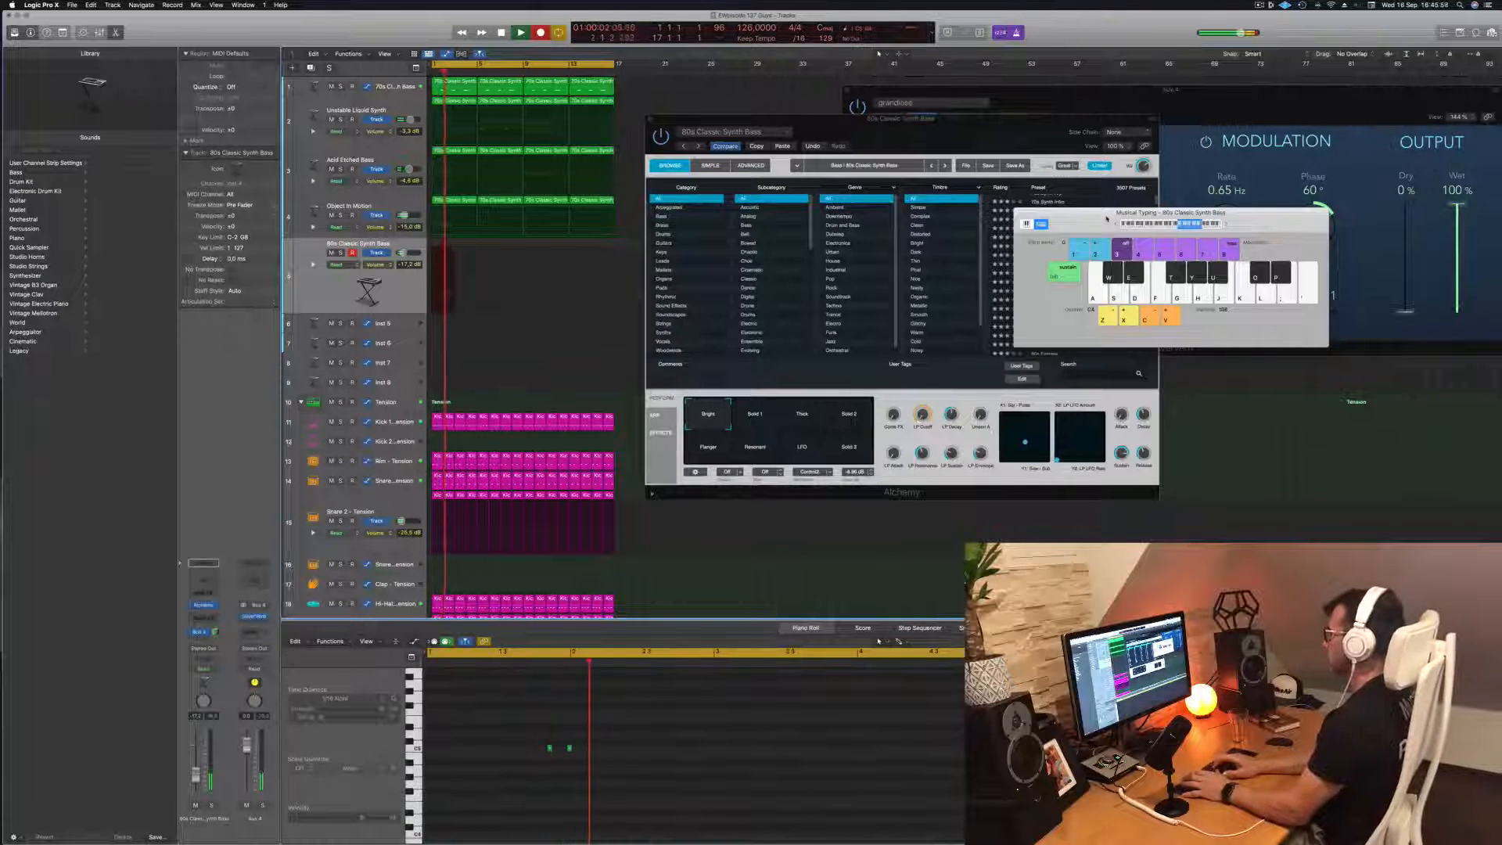
key(k)
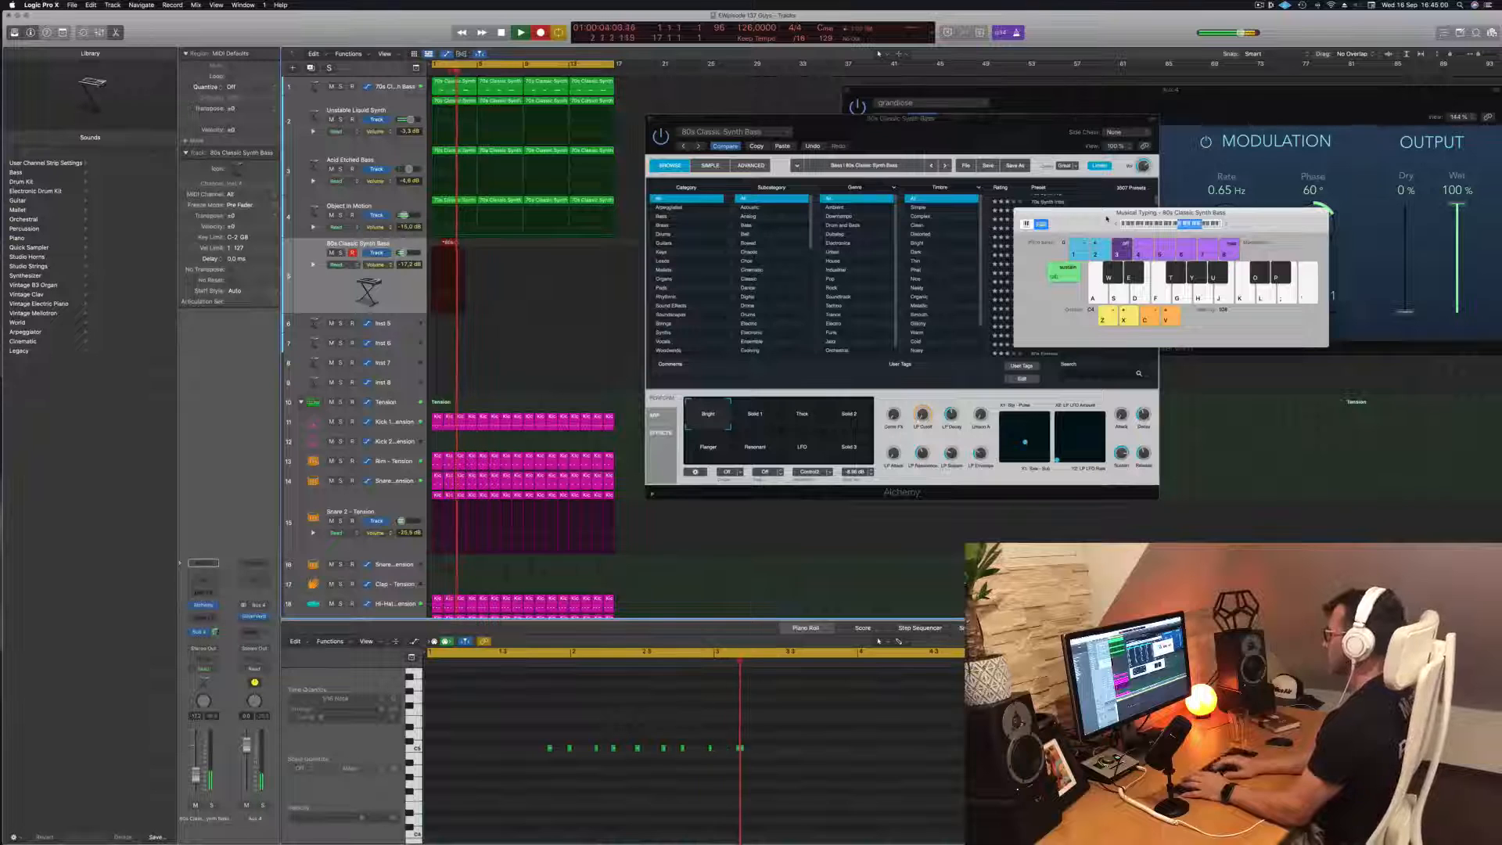
key(k)
key(k)
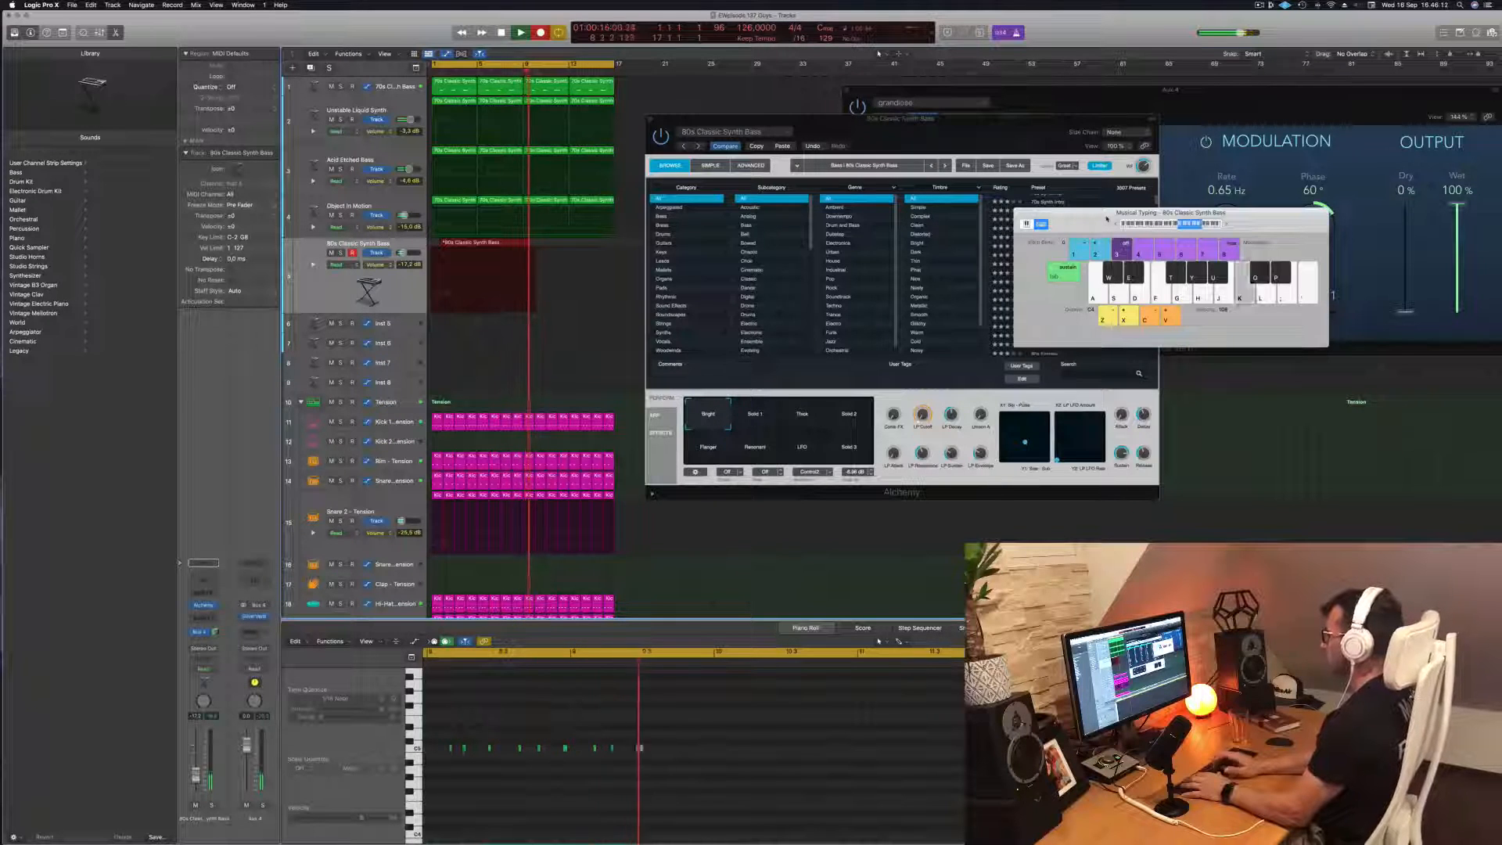
key(space)
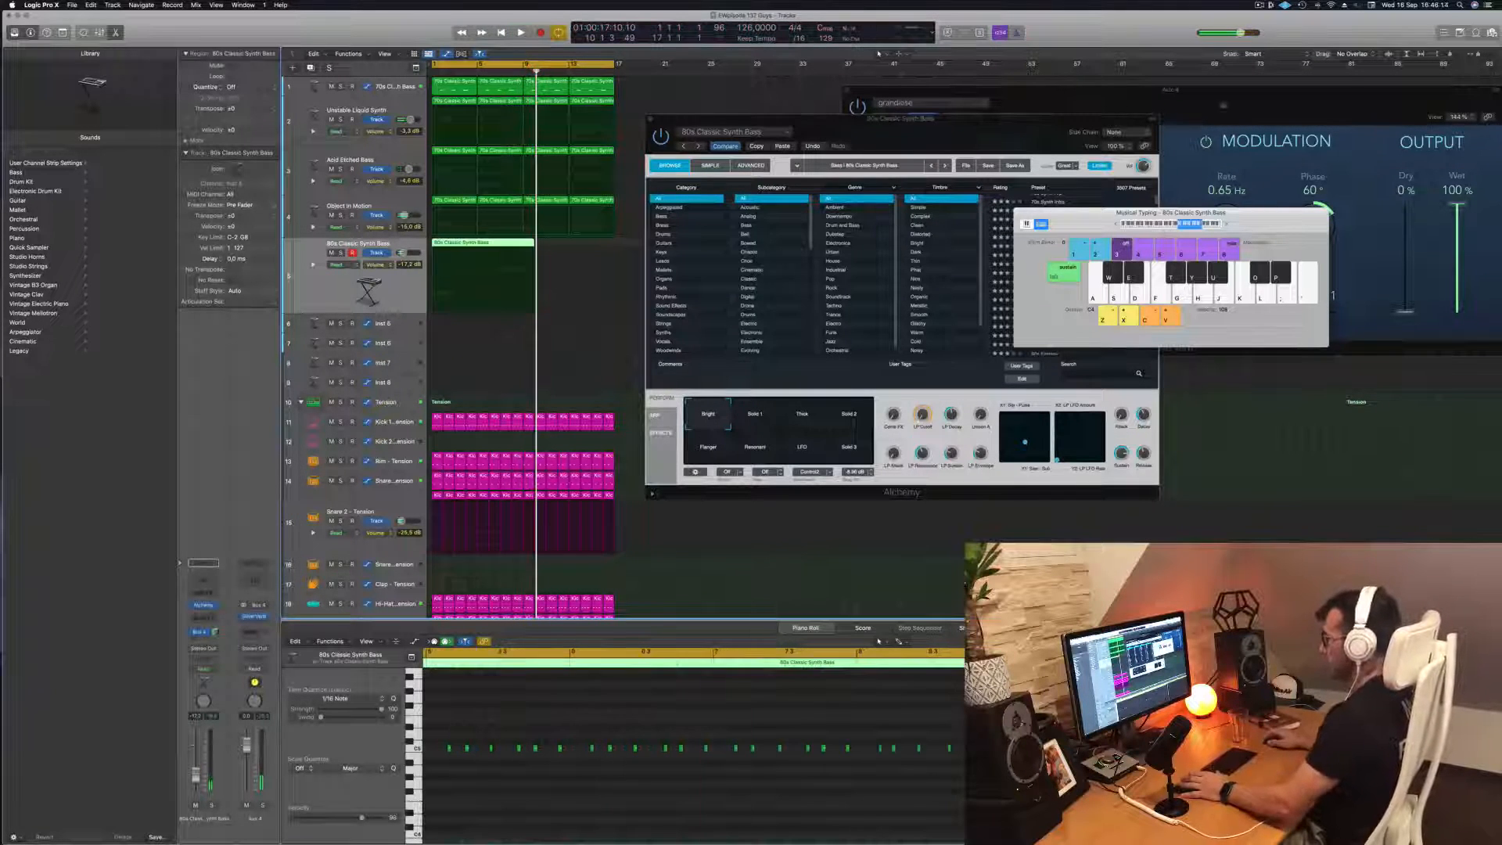
Play the recorded synth part from the start and quantize all its notes to 1/16 notes
key(Return)
key(space)
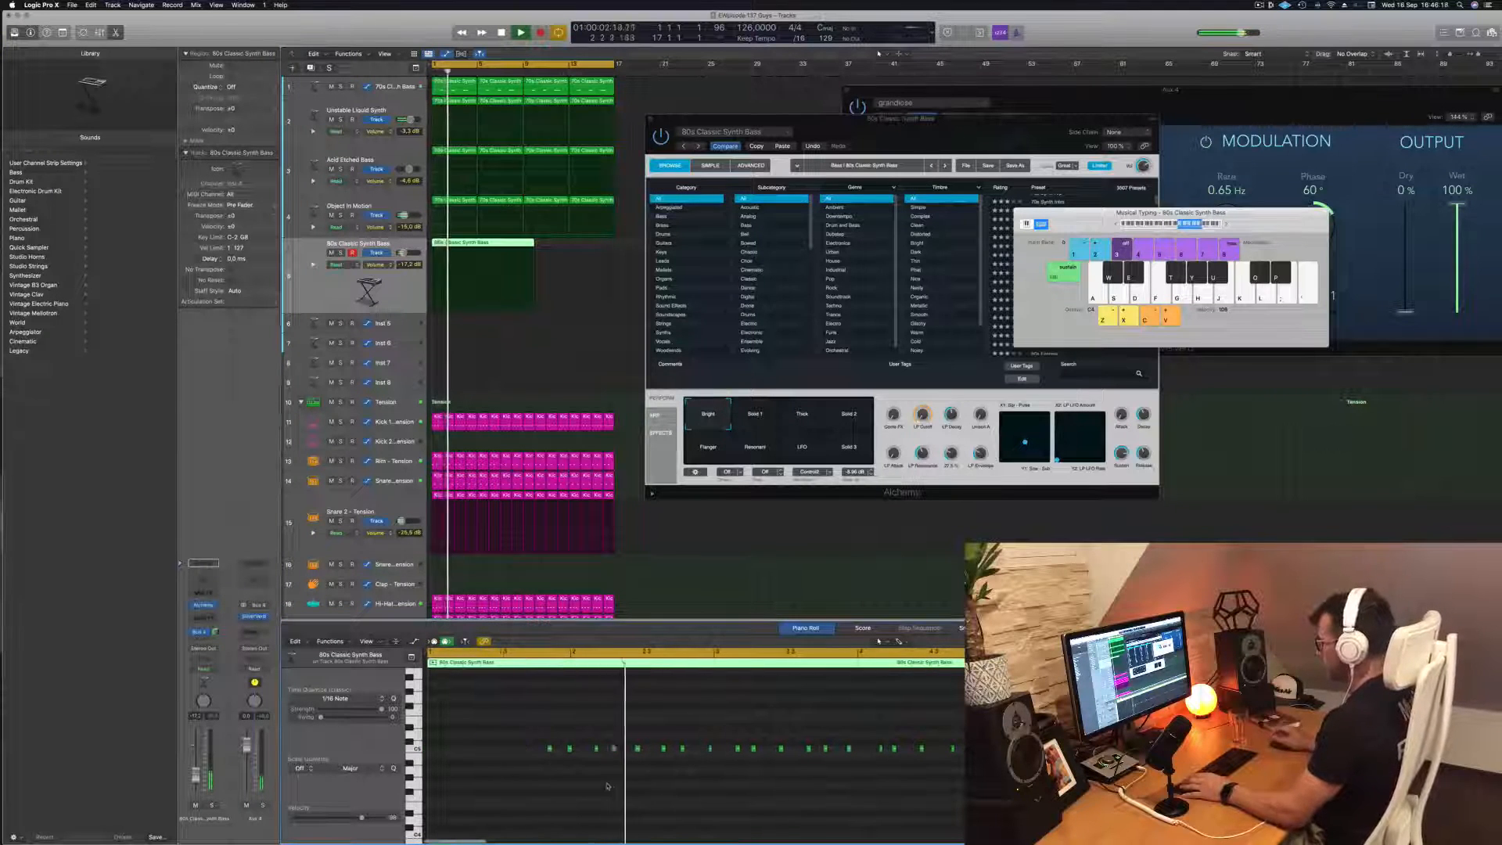
key(super+a)
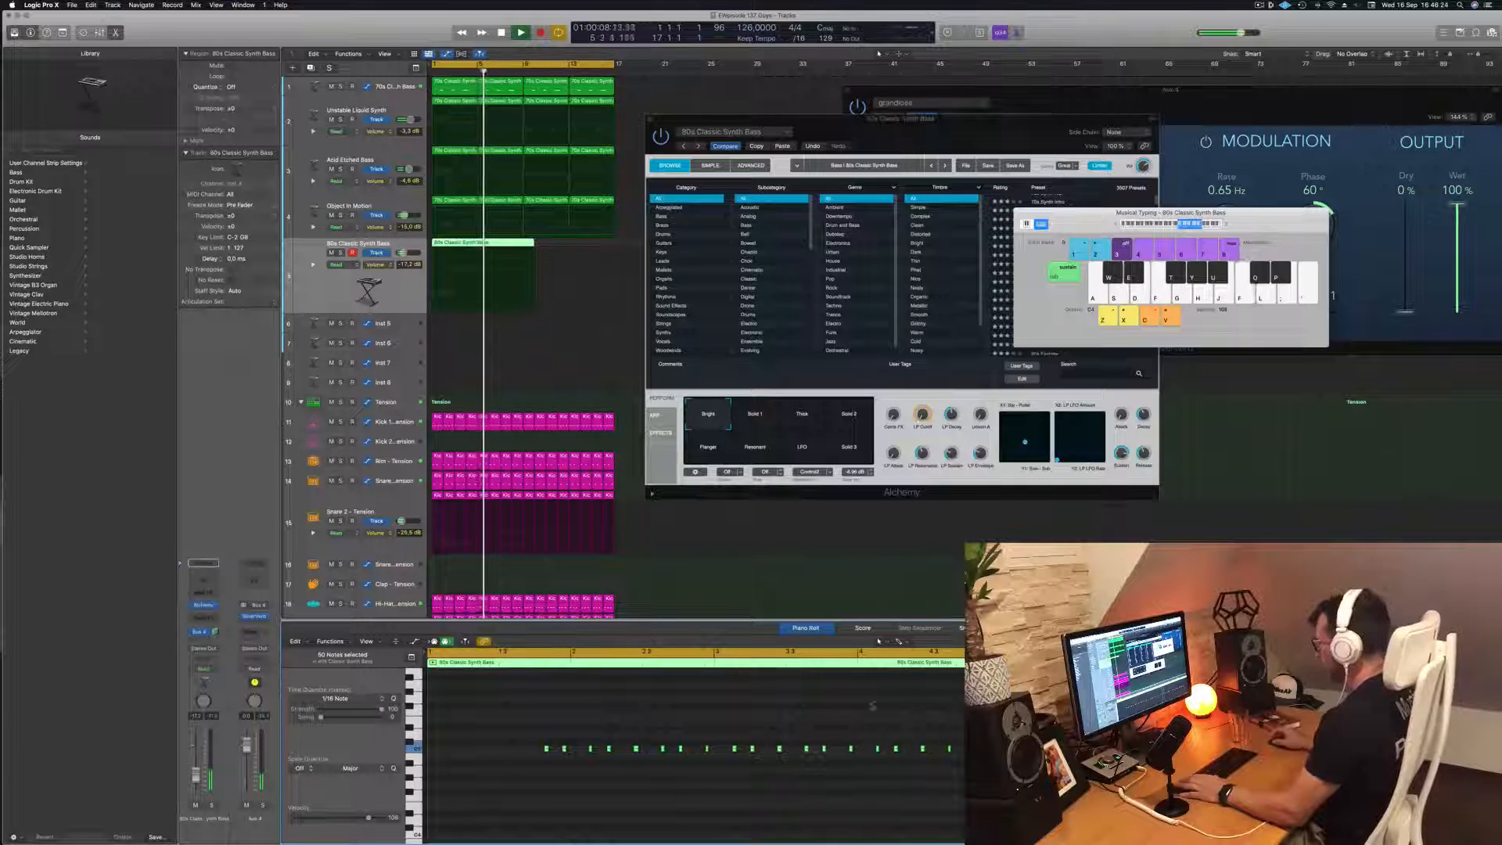
Split the recorded 80s Classic Synth Bass region near bar 4 and at bar 5, and delete its opening section
scroll(479, 216, up, 5)
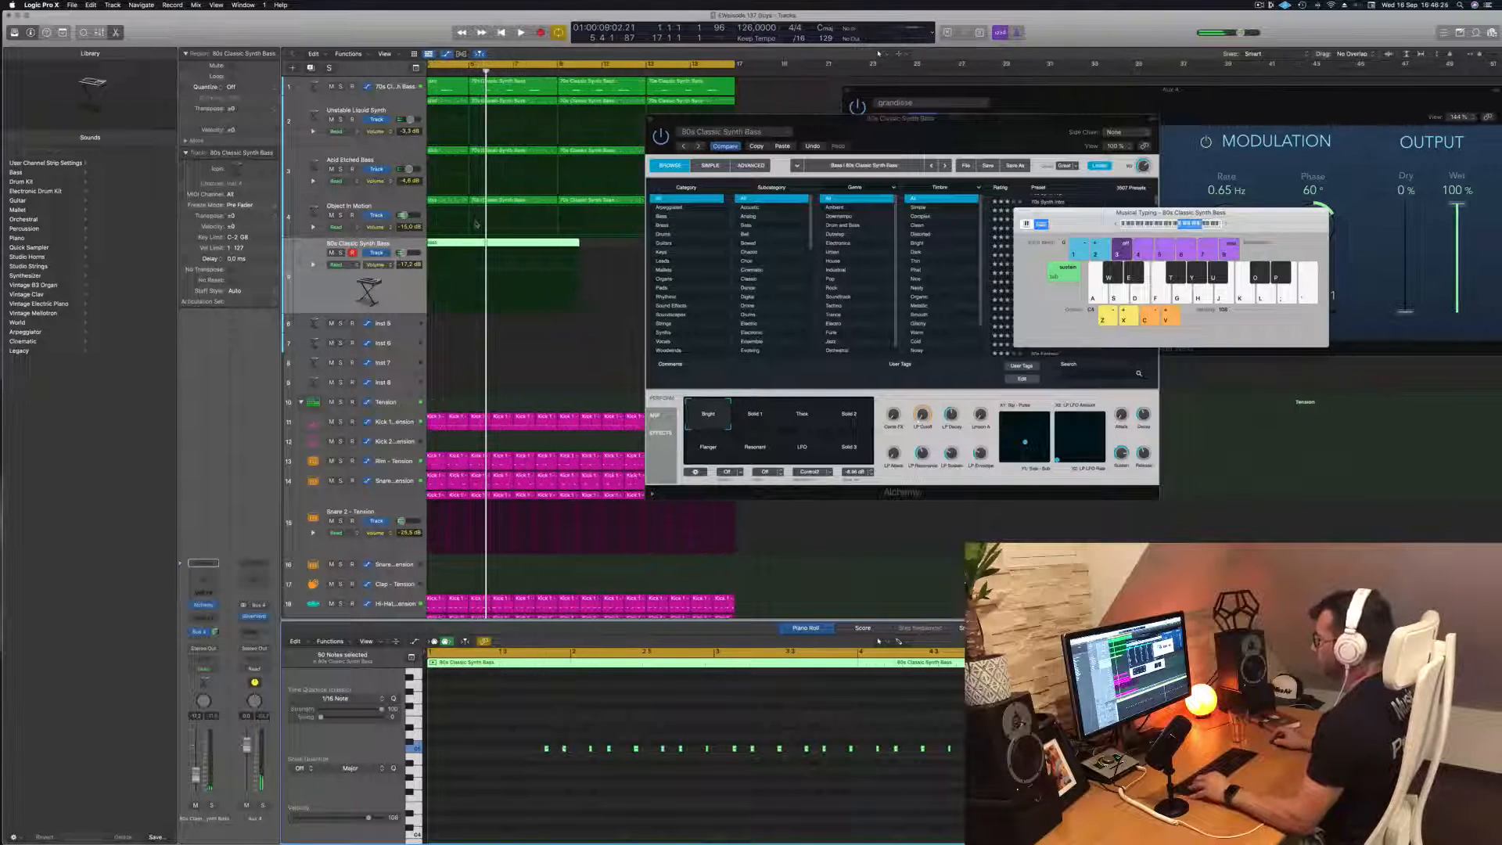
click(489, 243)
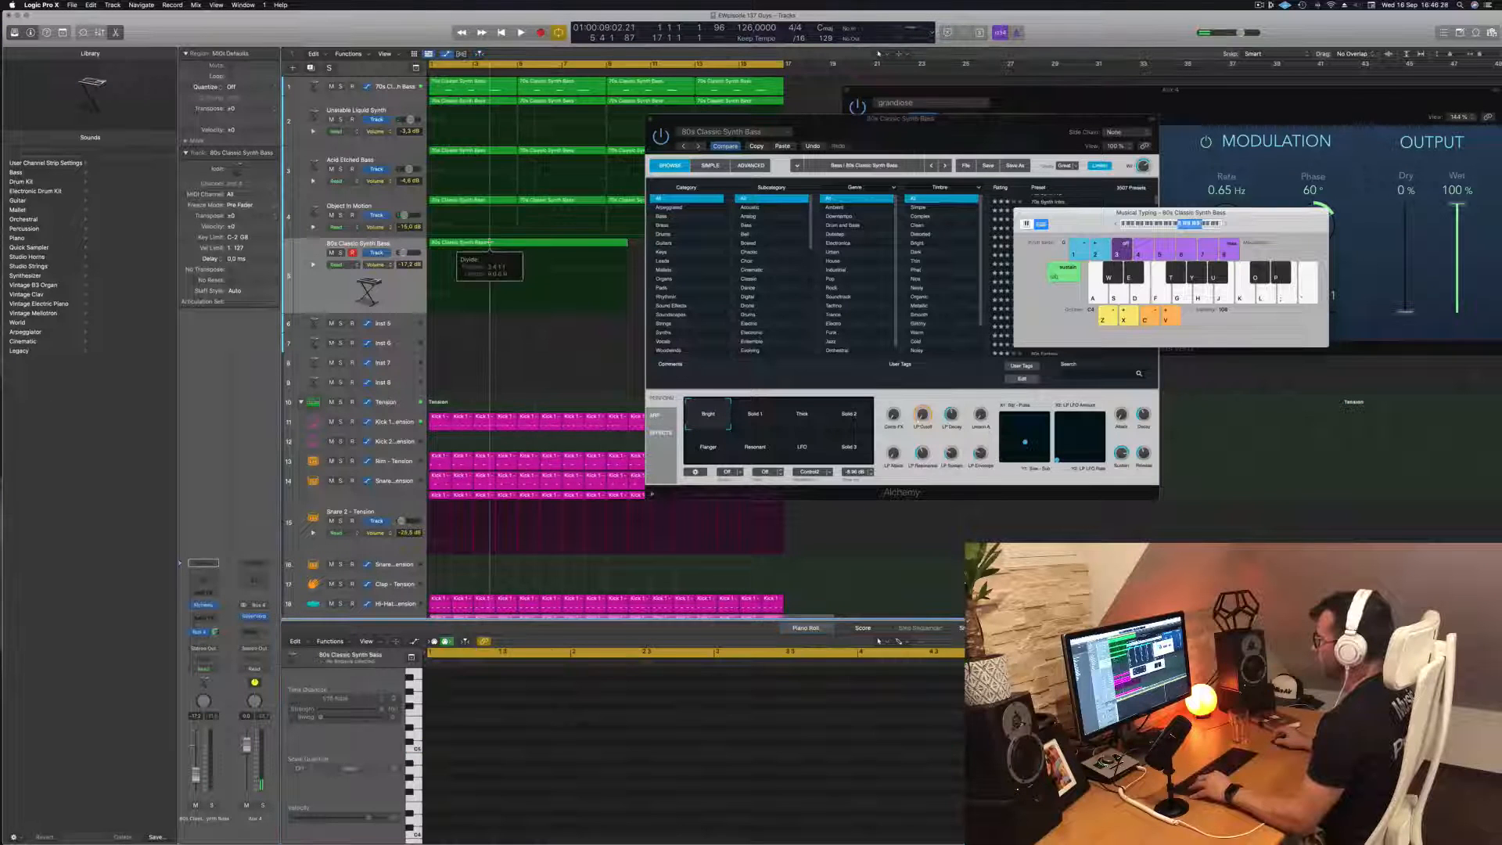
drag(491, 242, 497, 242)
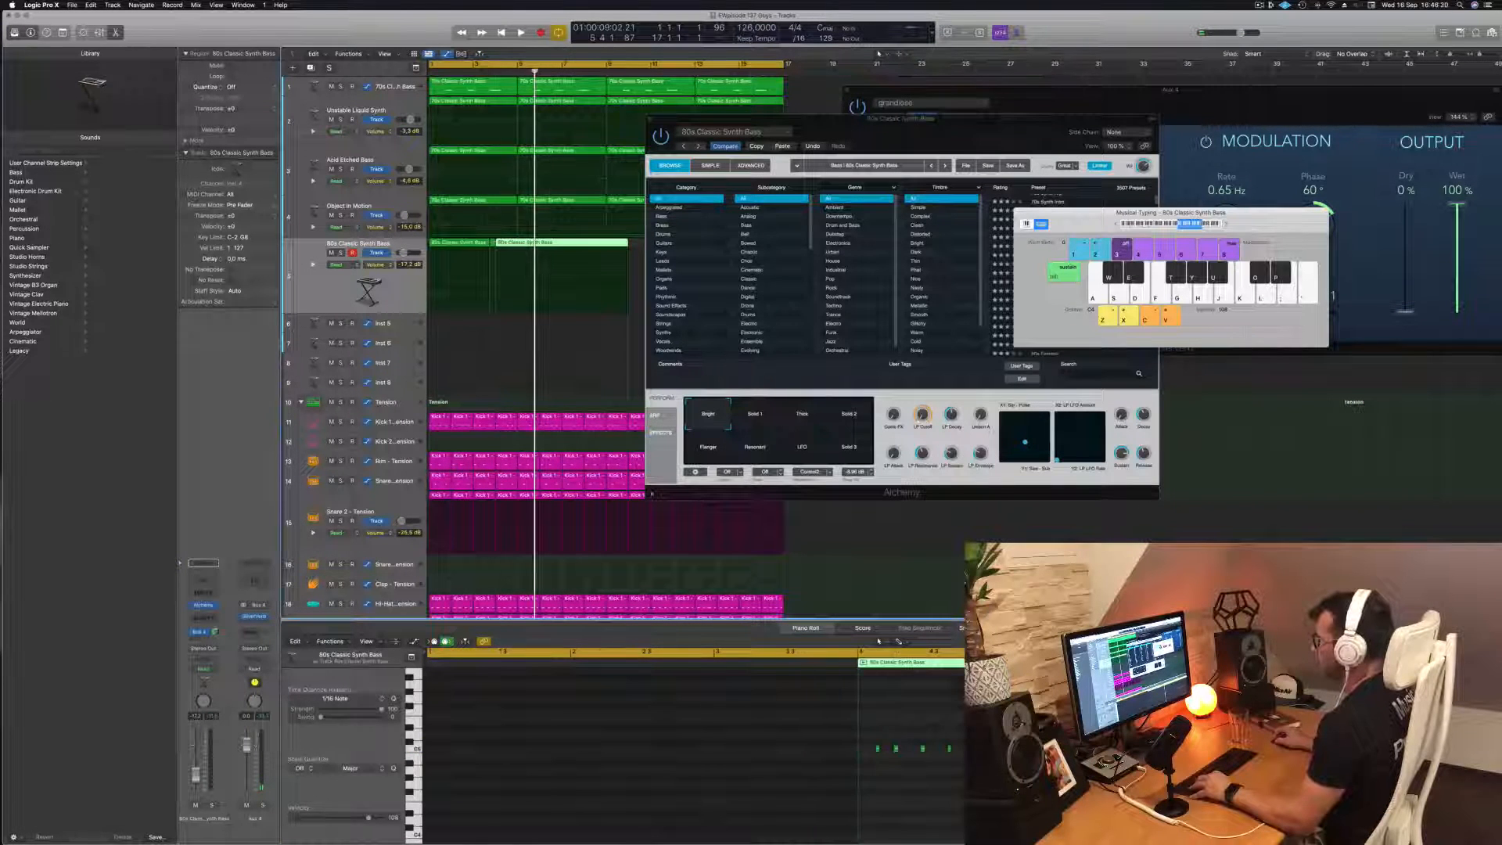
click(517, 244)
scroll(474, 245, left, 1)
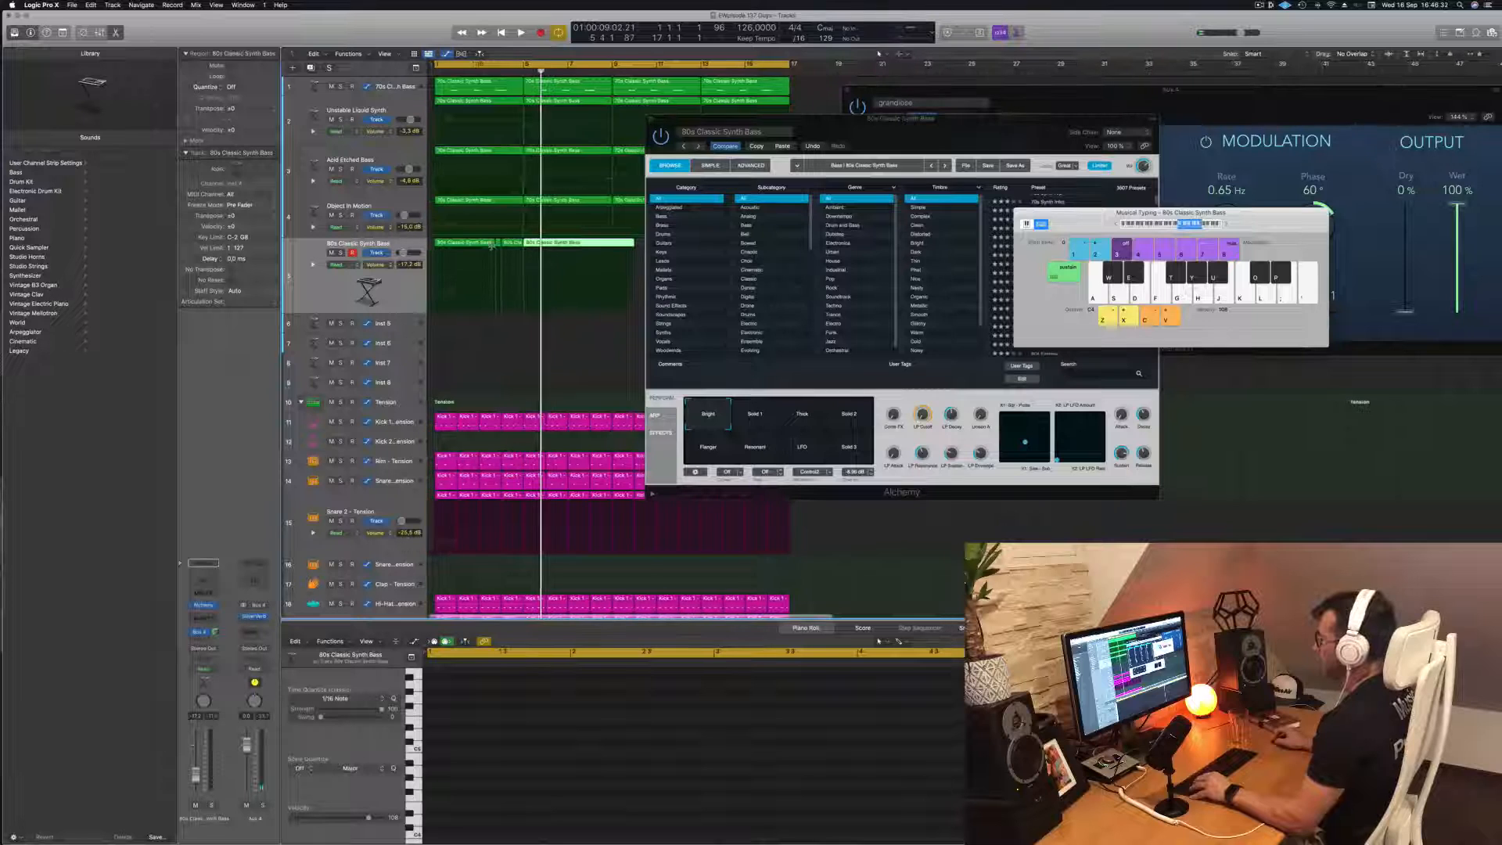
click(477, 243)
key(Delete)
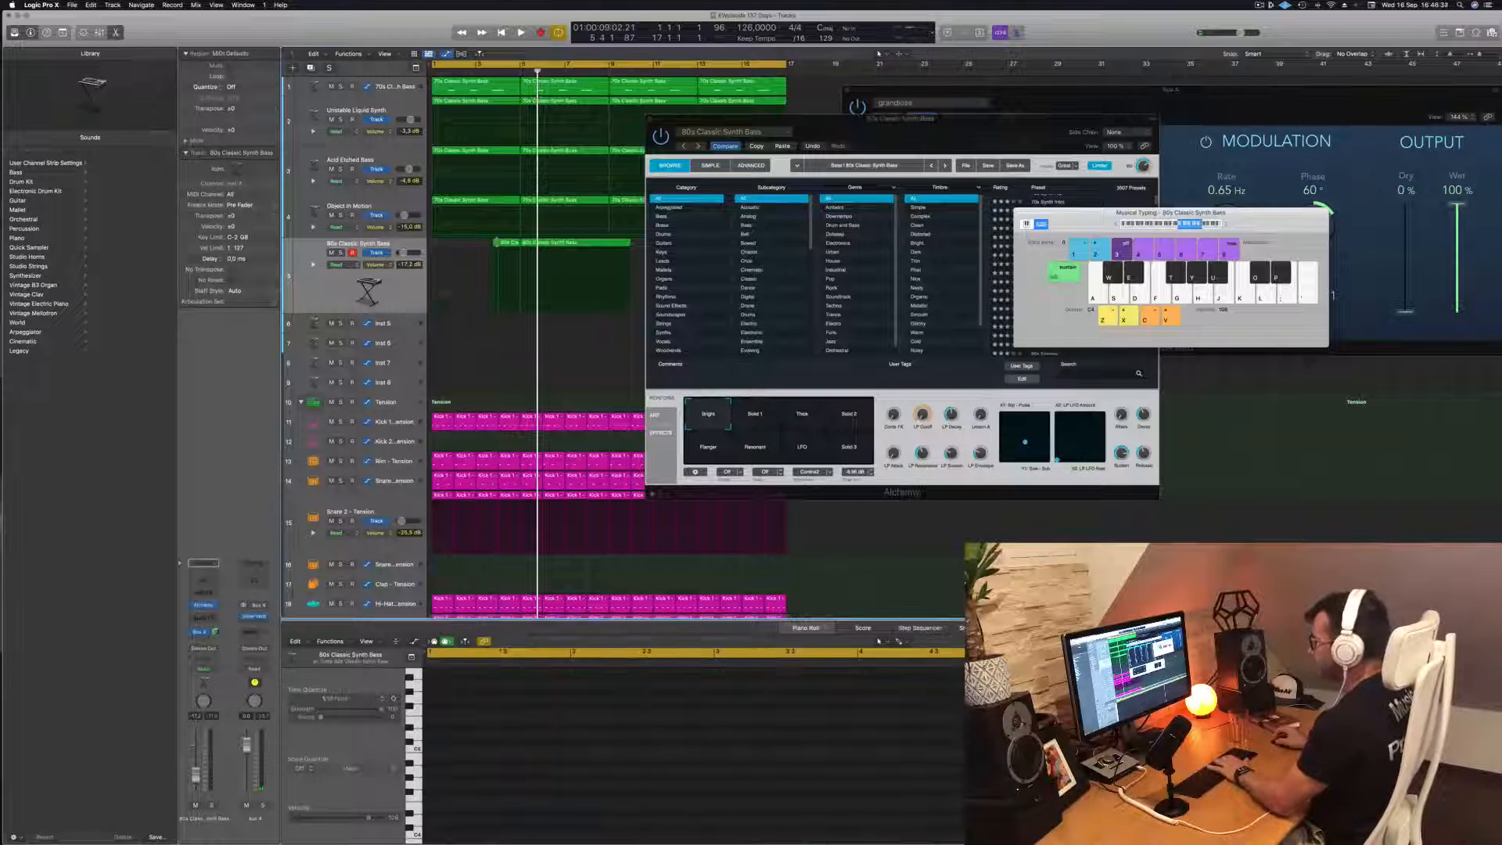
Move the one-bar 80s Classic Synth Bass region to bar 1 and delete the remaining recorded section after it
drag(511, 246, 444, 245)
key(space)
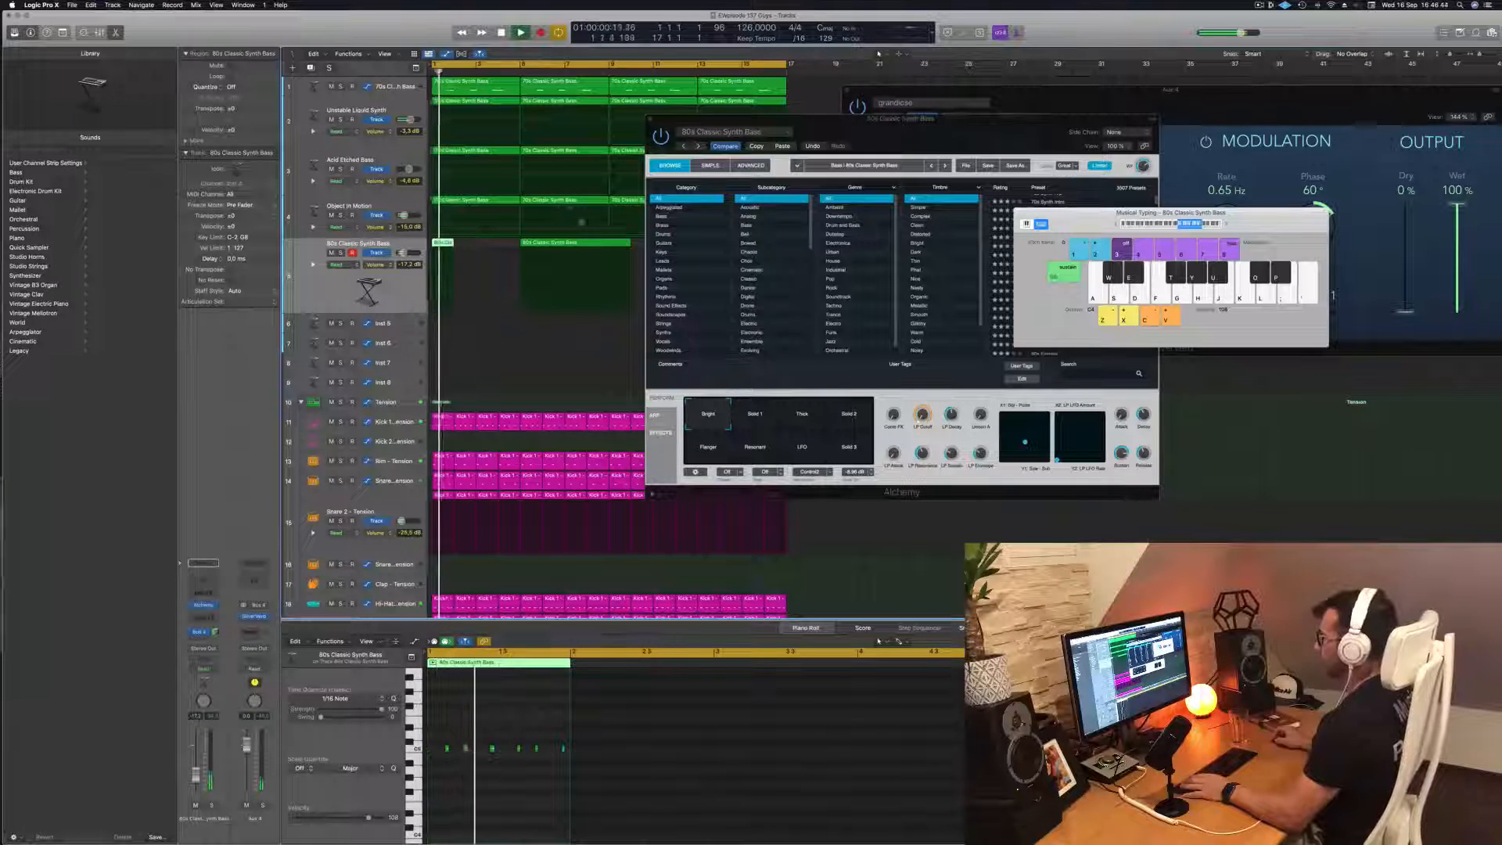
click(583, 244)
key(Delete)
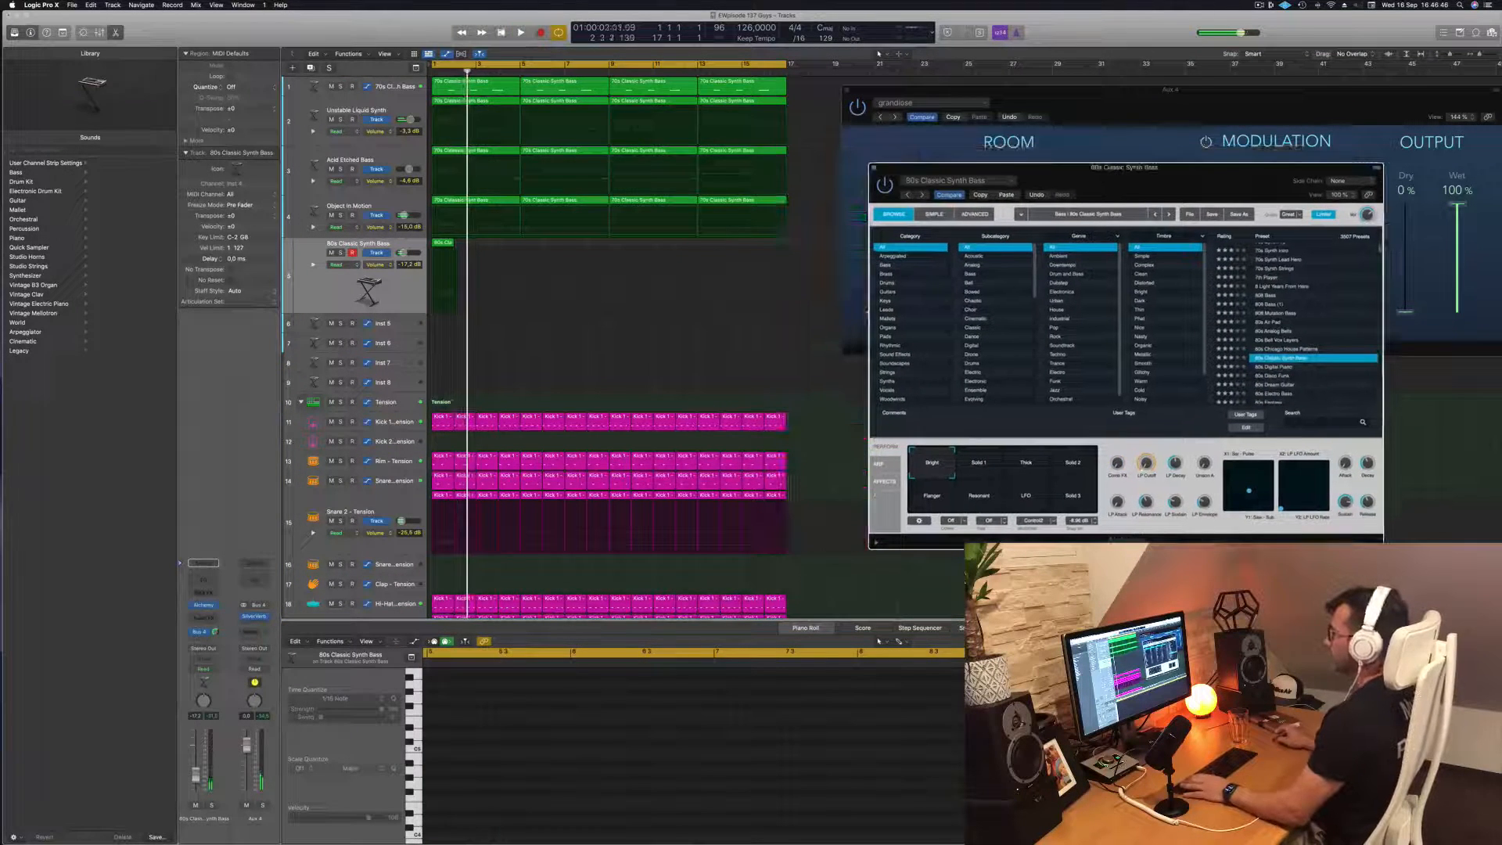
key(space)
key(space)
Copy the one-bar 80s Classic Synth Bass regions to fill all 16 bars, and move the synth window clear of the arrangement
drag(440, 244, 611, 254)
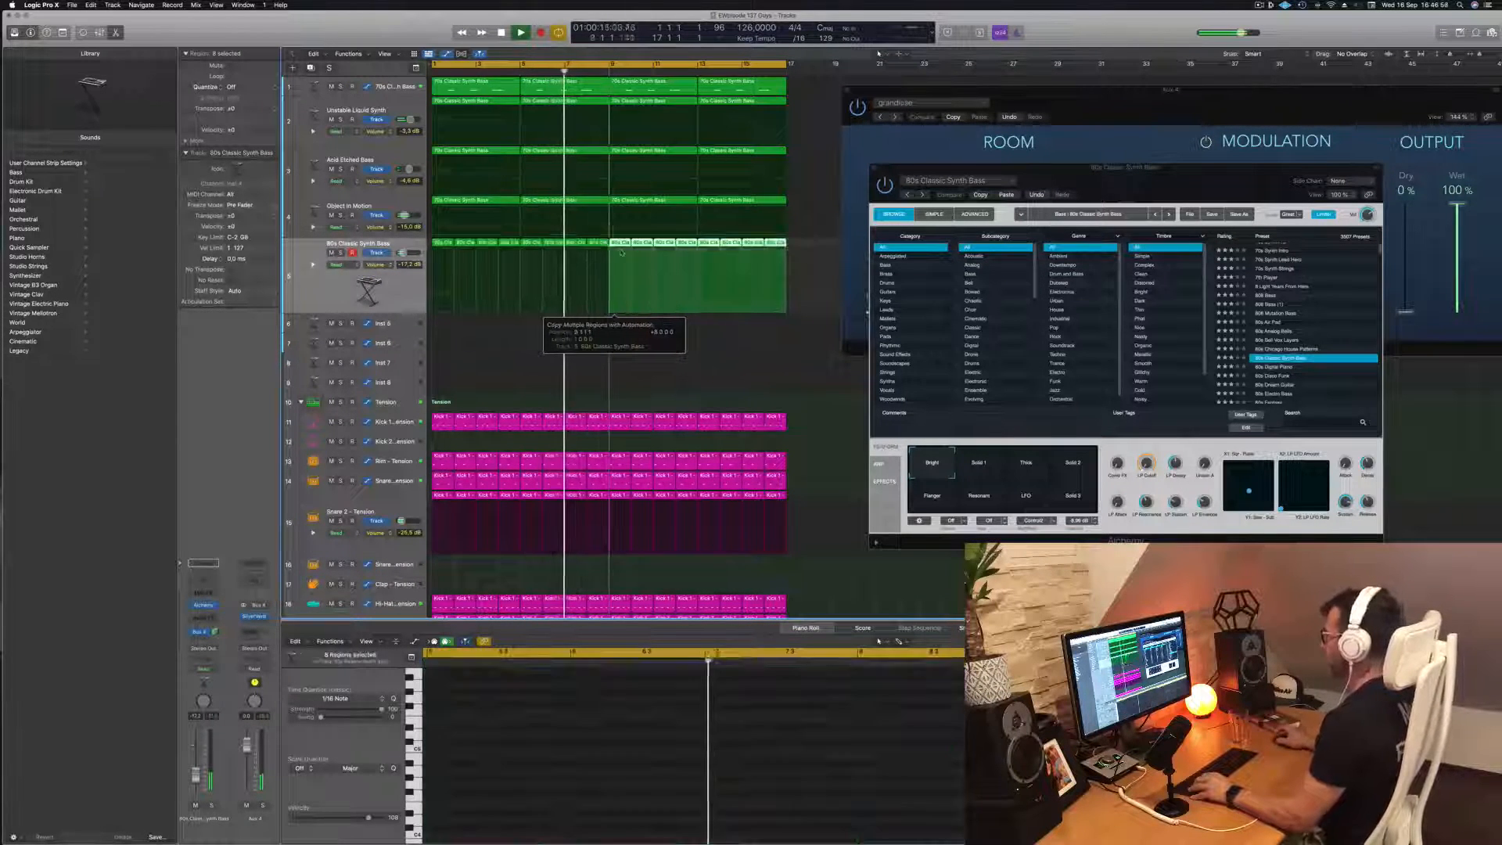
drag(1166, 181, 1121, 119)
key(space)
key(space)
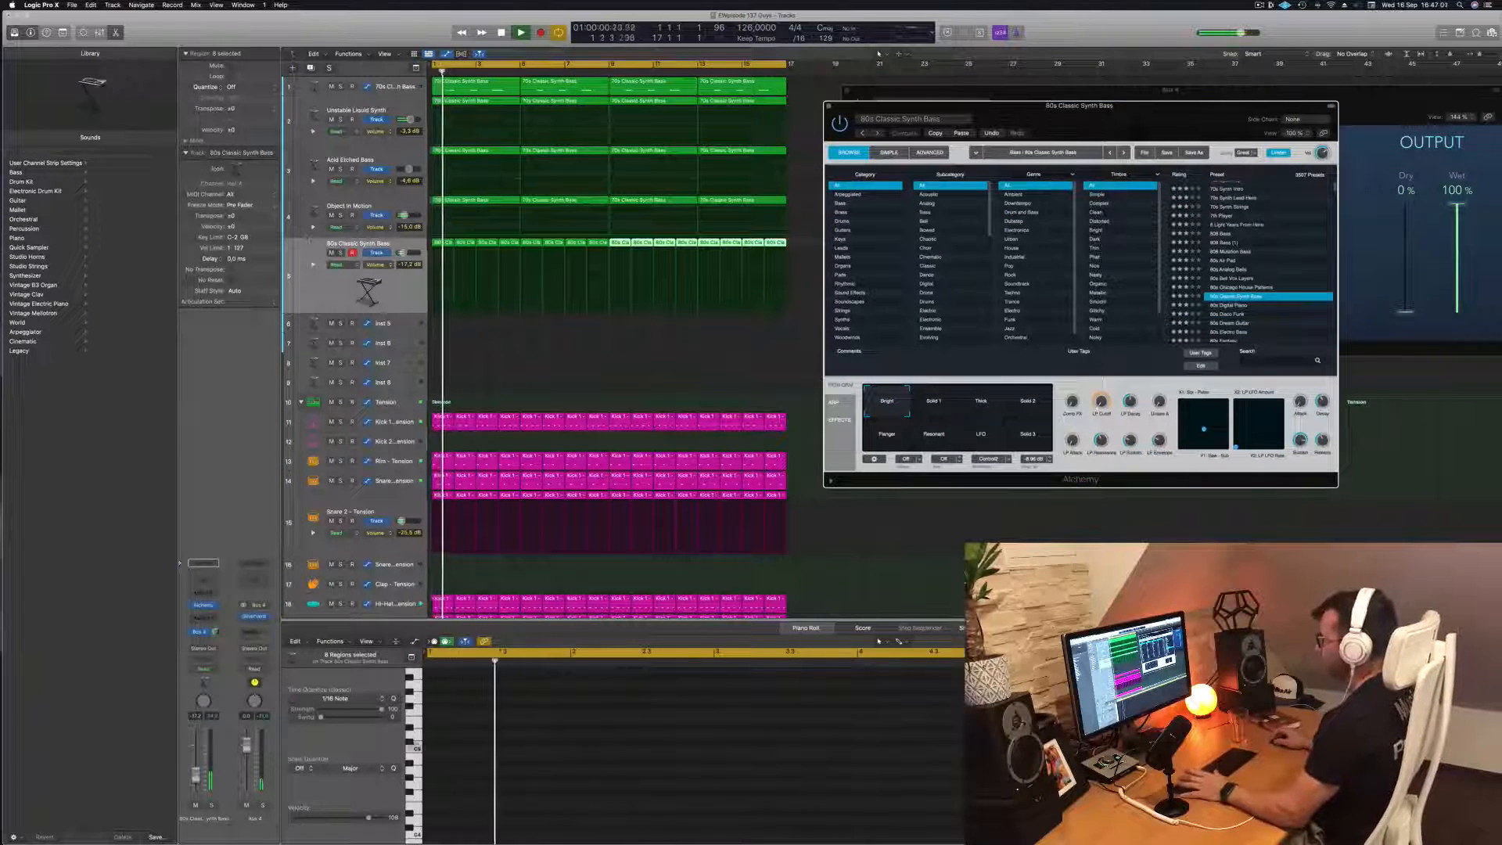
Select all regions on the 80s Classic Synth Bass track, play them from the start and raise the synth's LP Cutoff
click(344, 288)
key(space)
key(space)
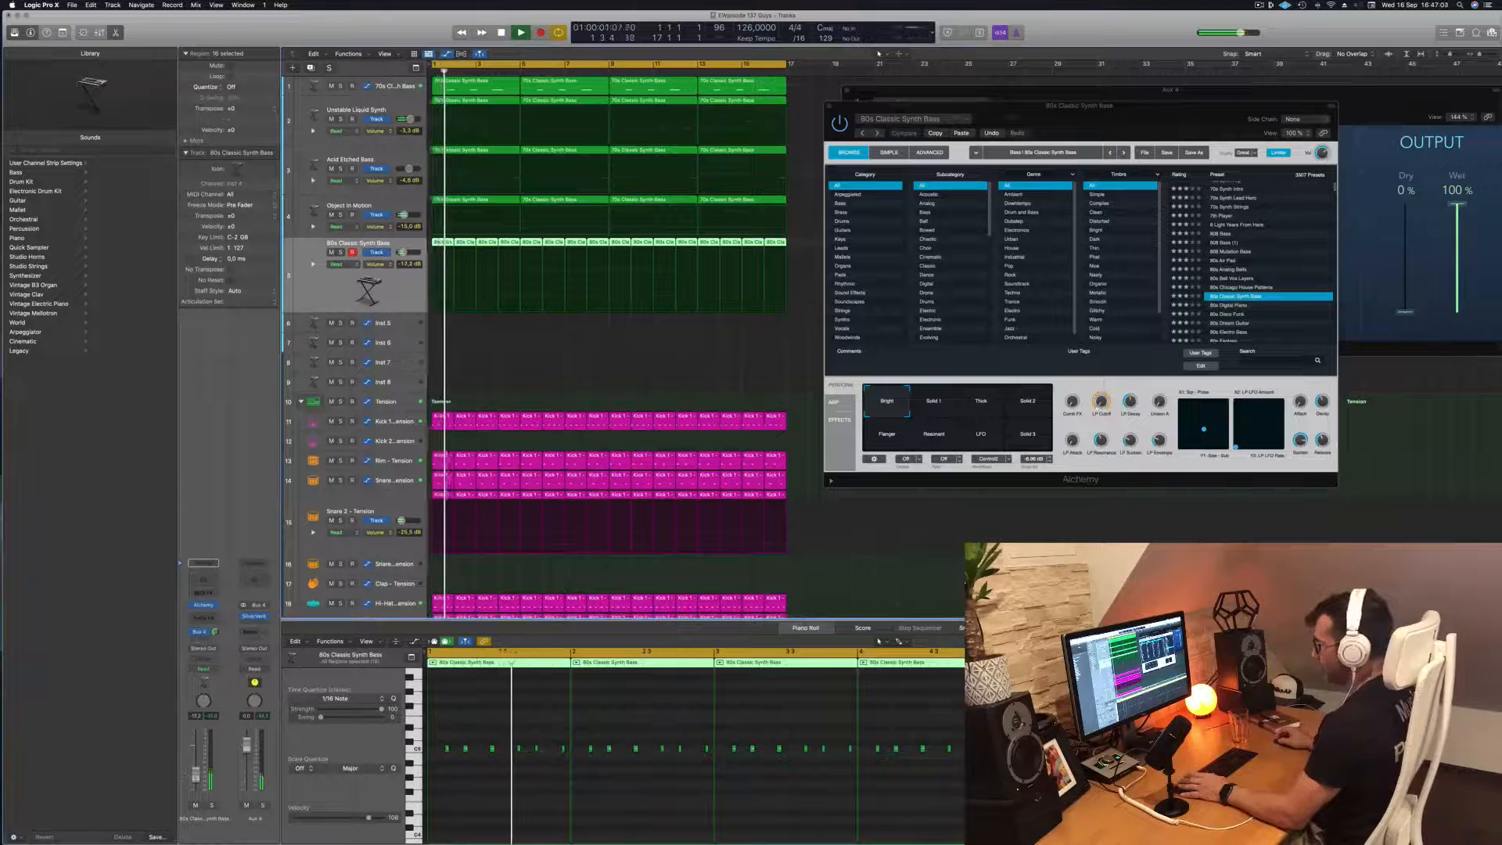
key(space)
key(space)
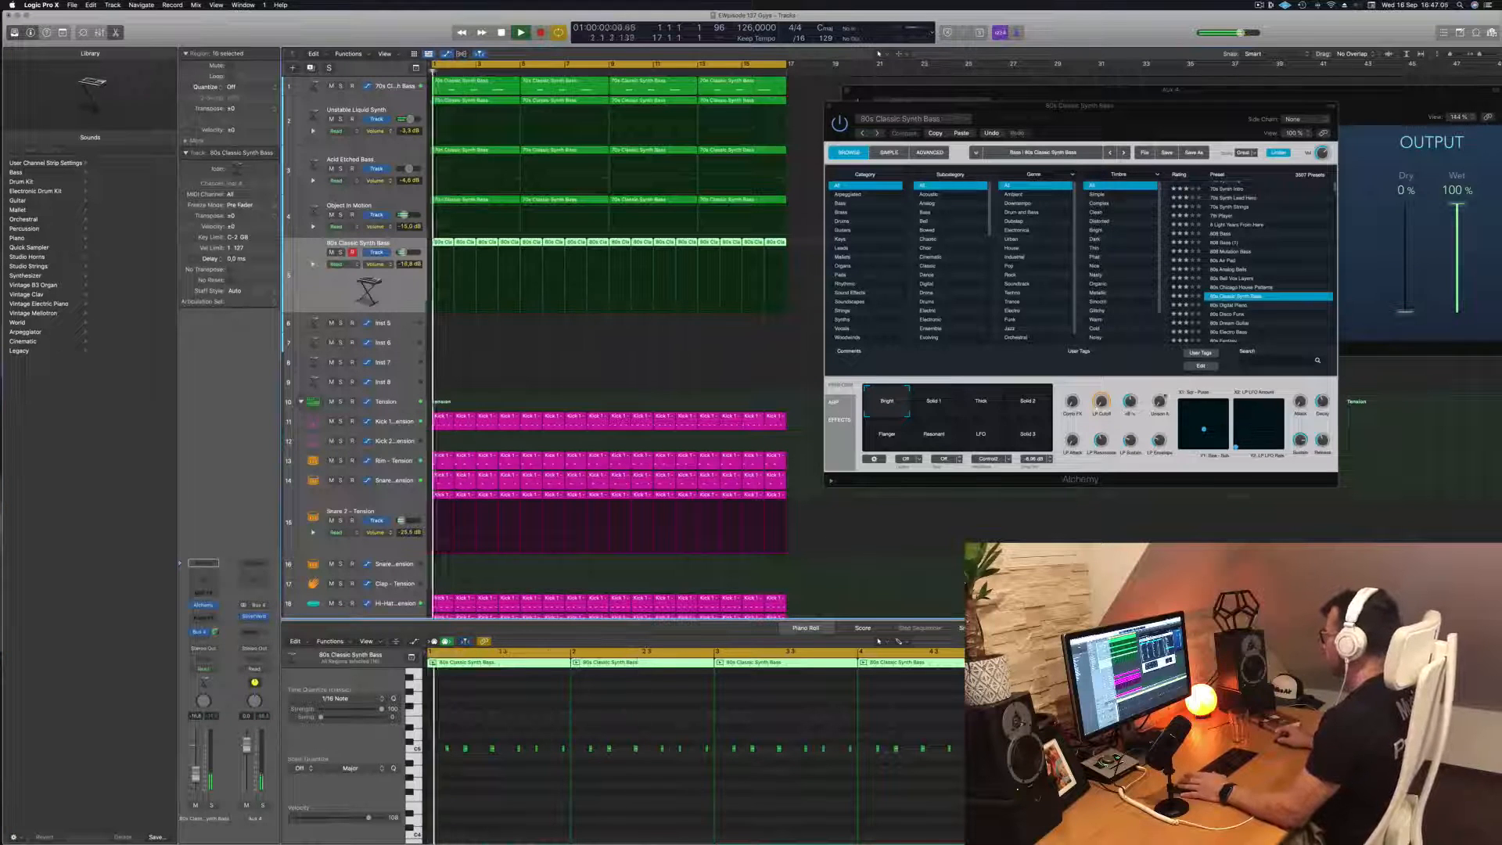
drag(1100, 403, 1103, 381)
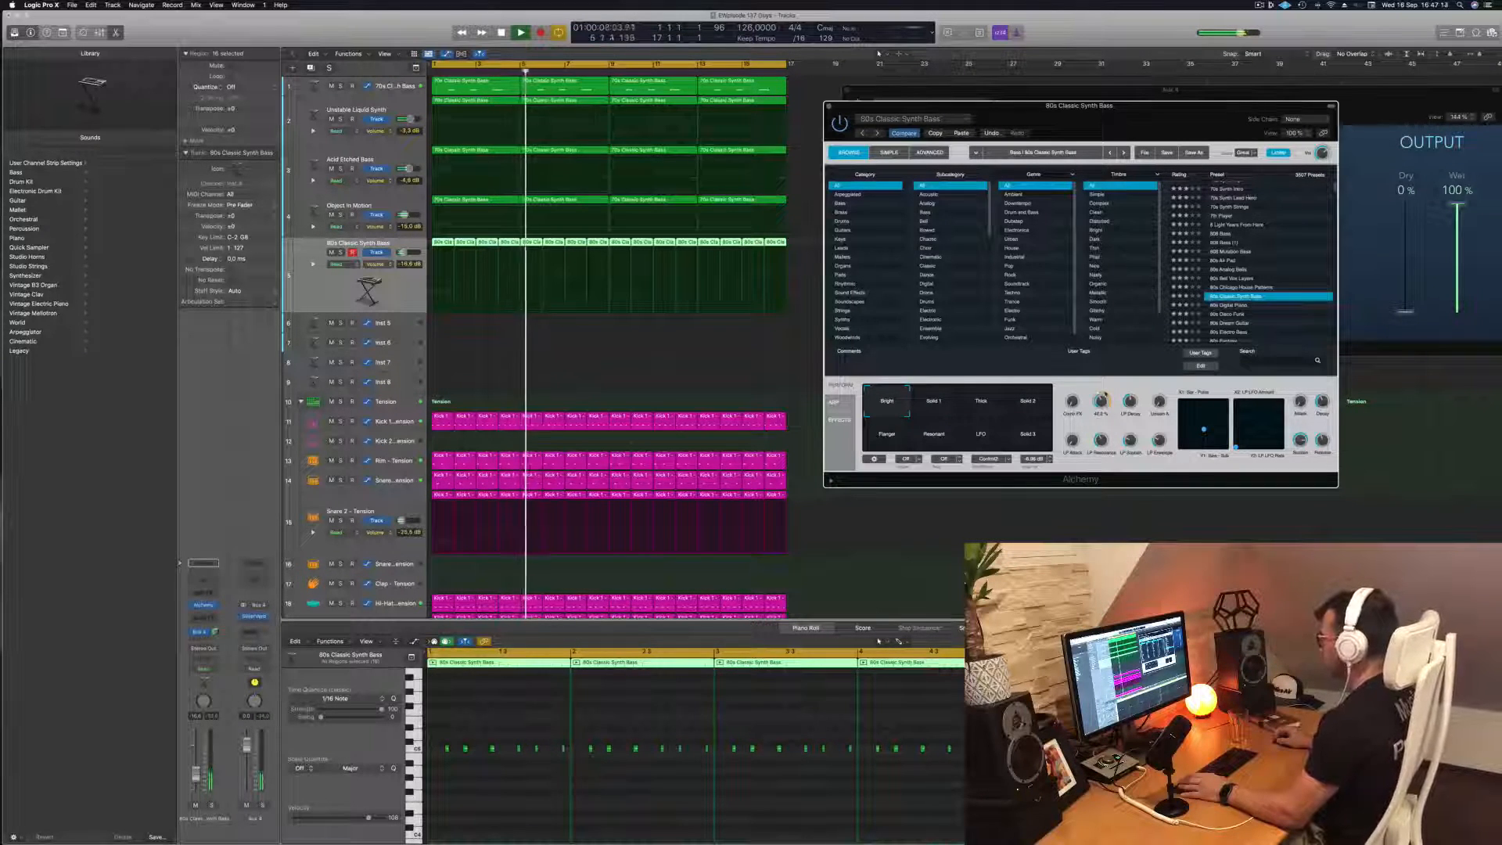
key(Return)
Audition the Solid 1, Thick, Solid 2 and Resonant sound variations during playback and return to Bright
click(935, 403)
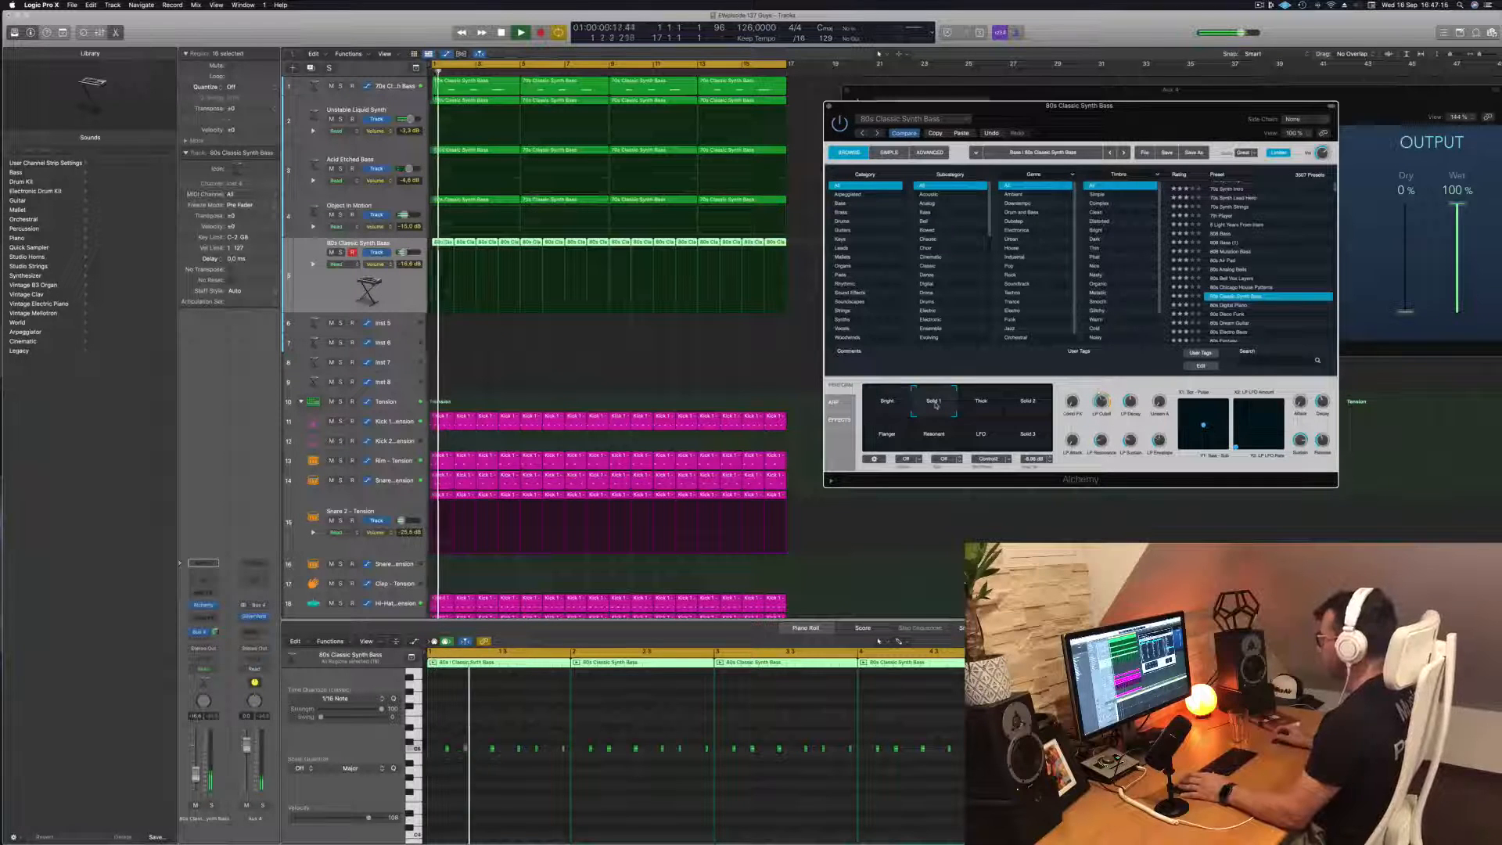
click(991, 403)
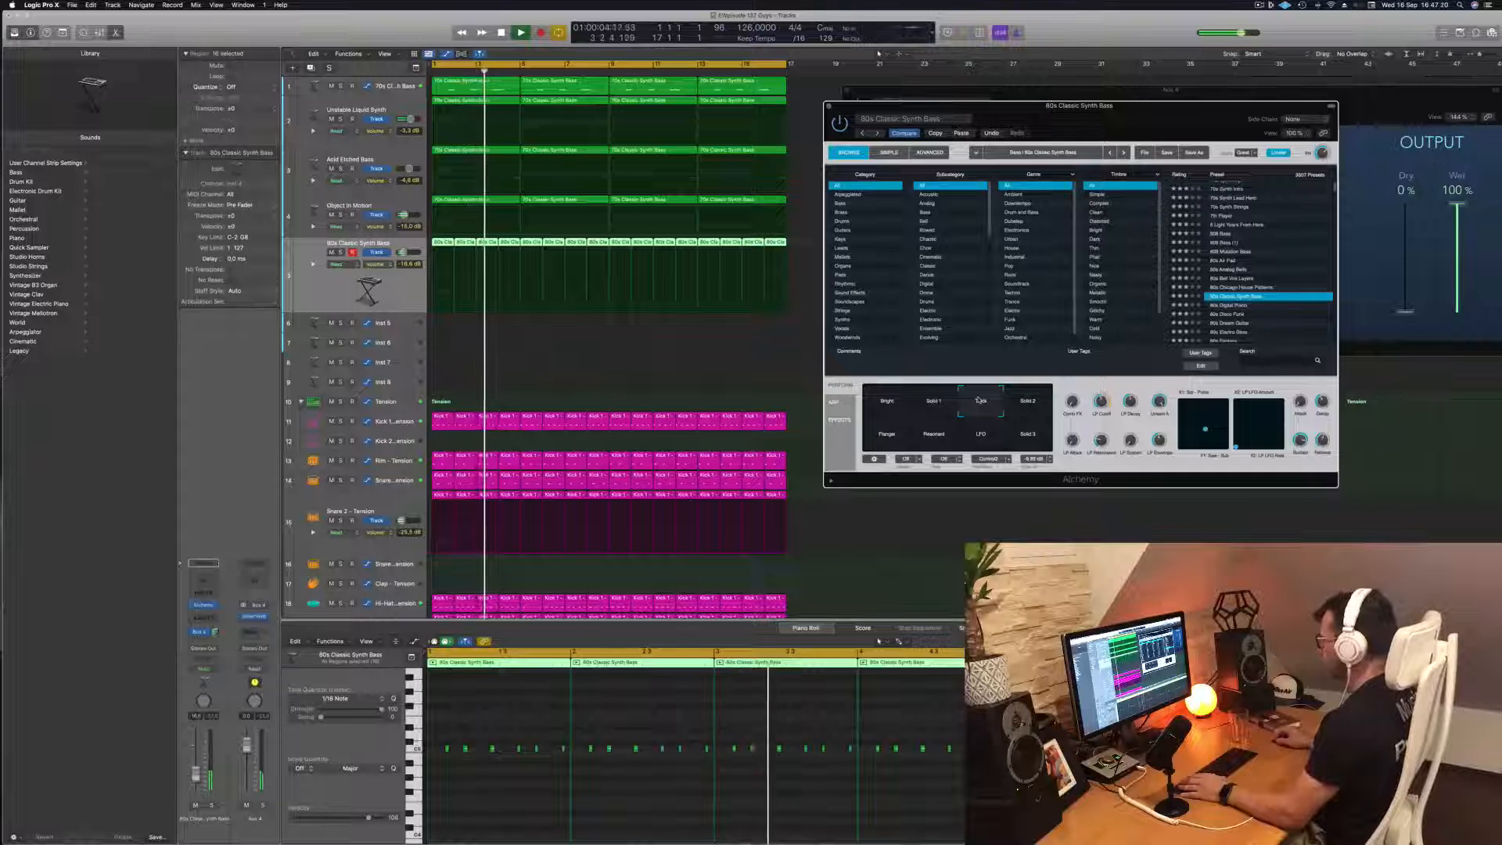
click(1038, 400)
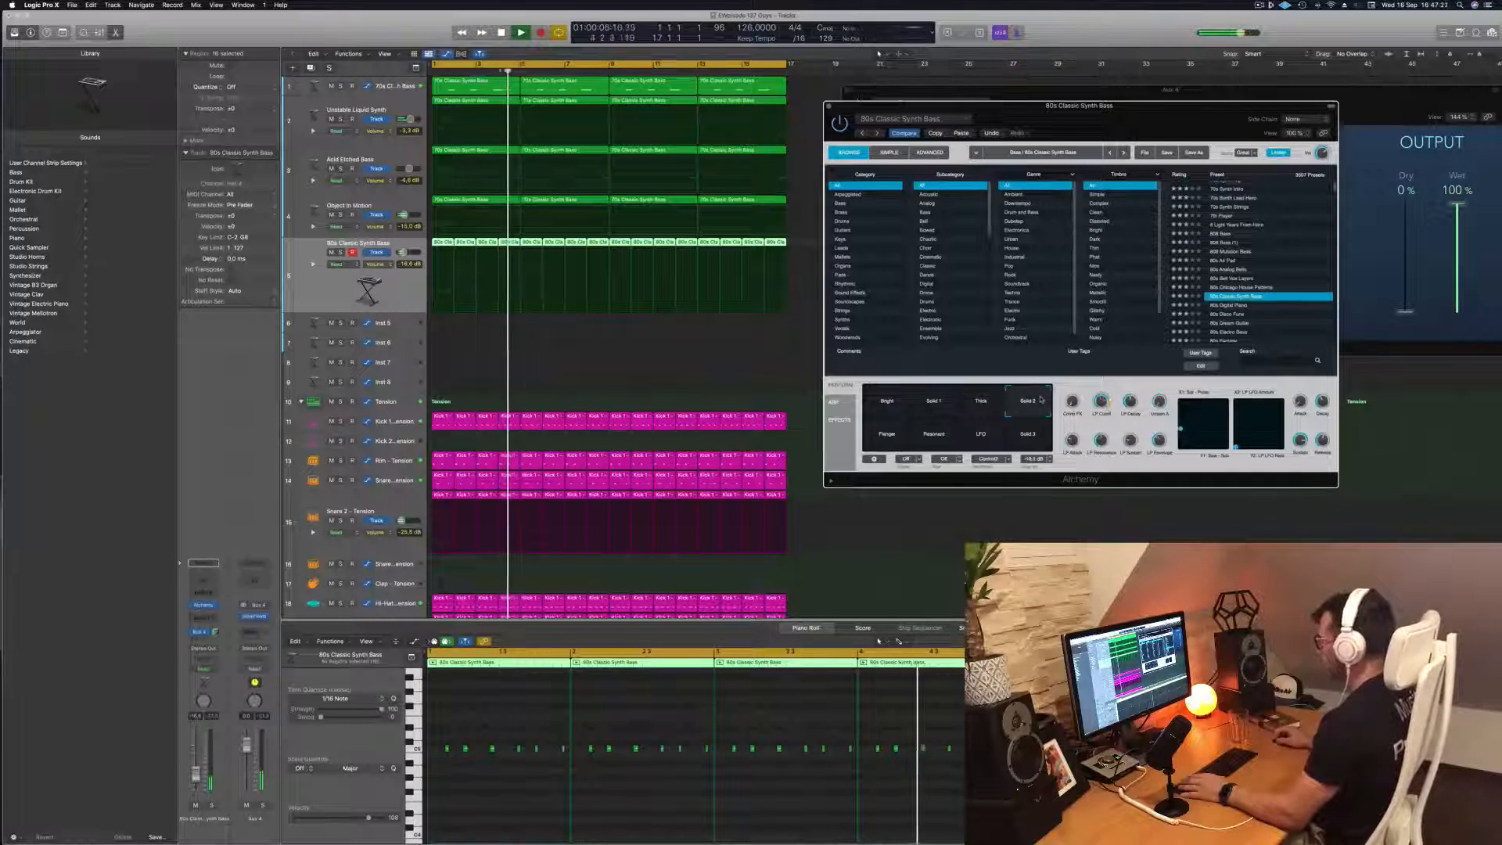
click(915, 442)
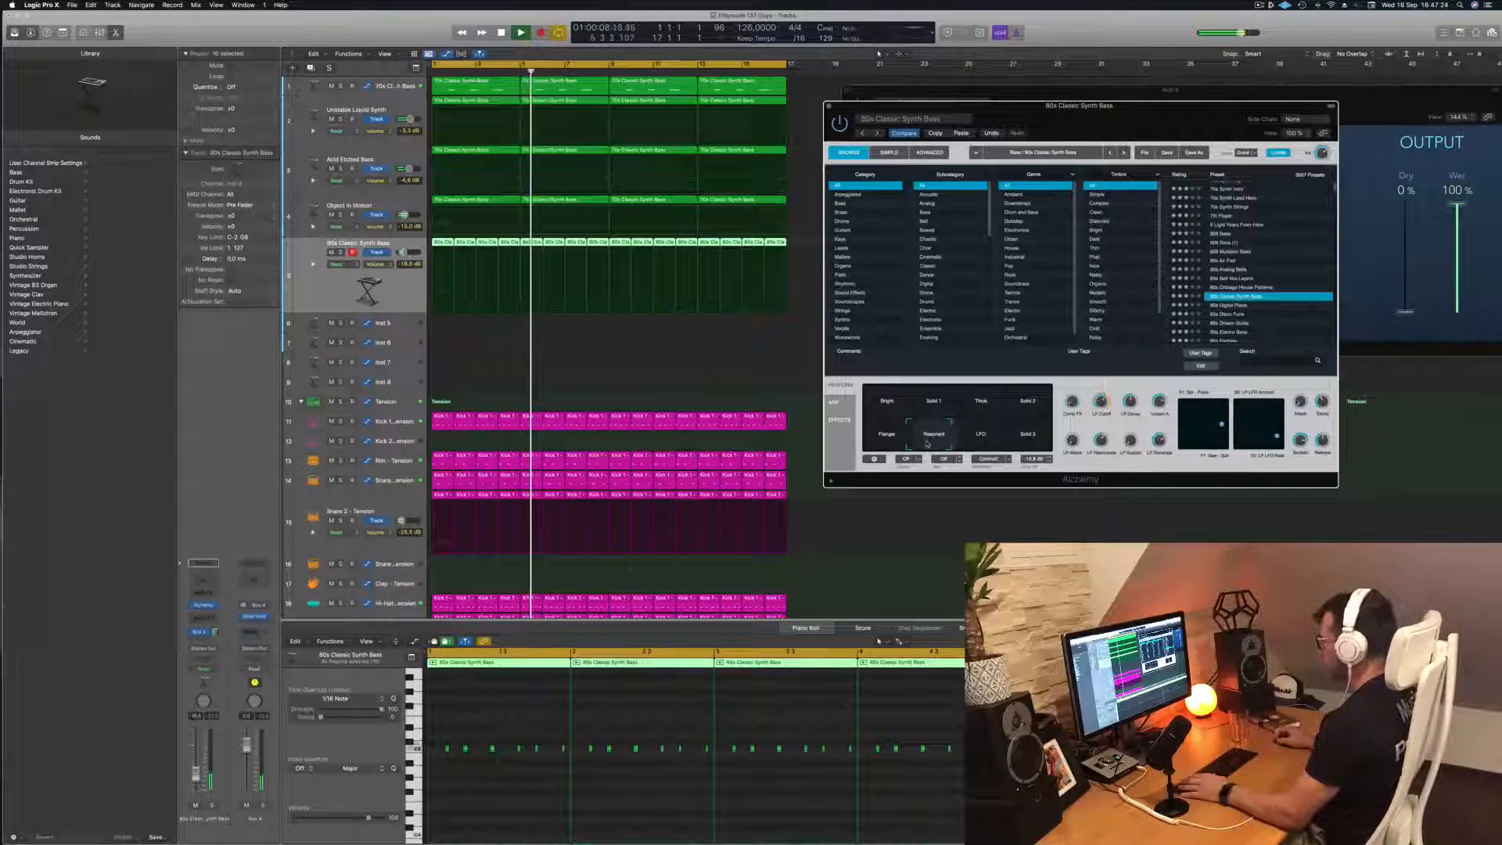
mouse_move(926, 444)
mouse_down()
mouse_move(1030, 433)
mouse_move(851, 395)
mouse_up()
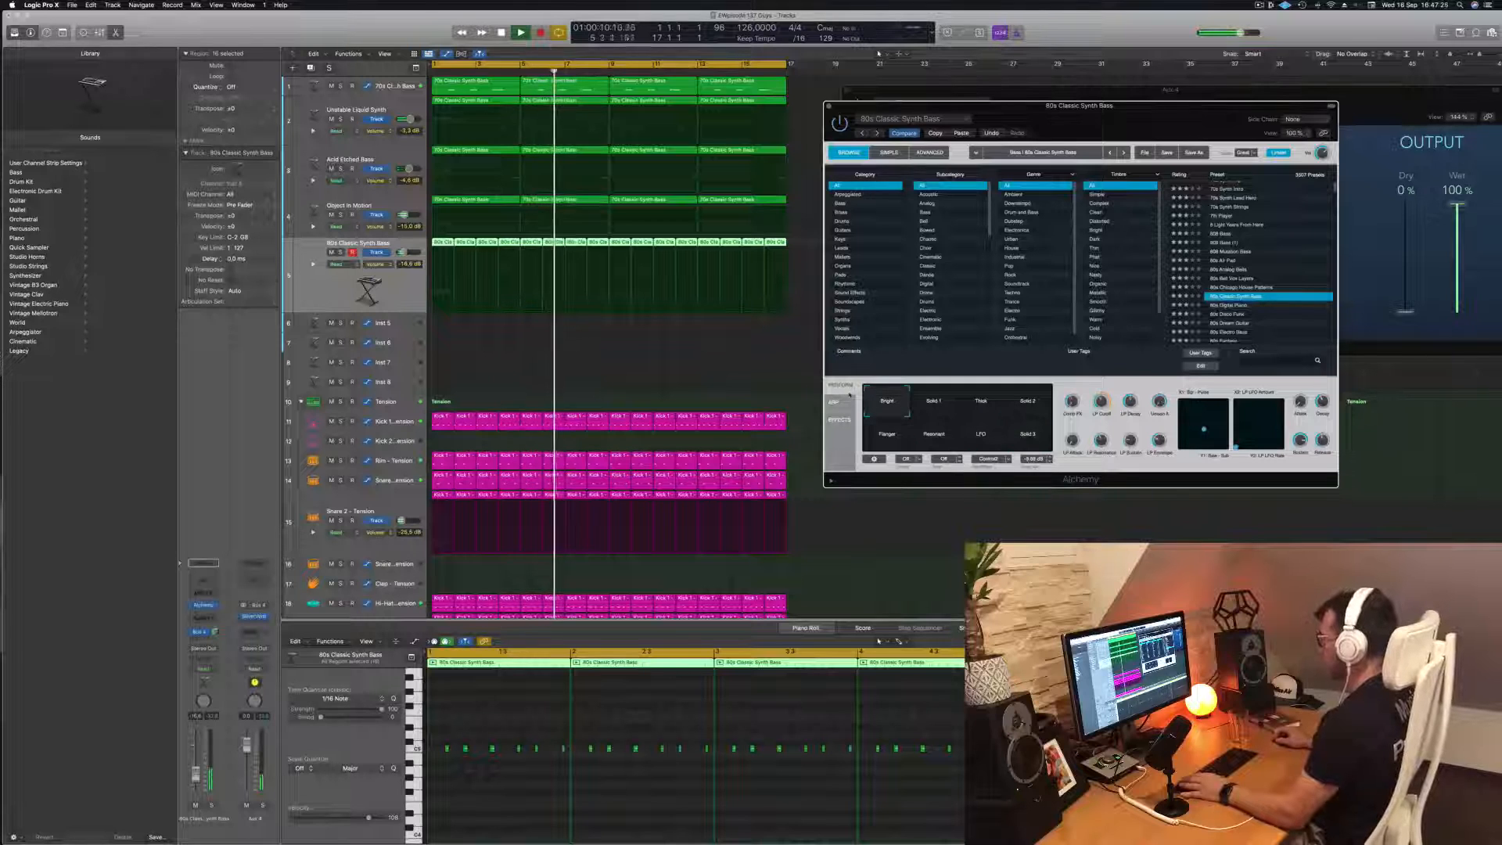
Restart playback and insert a stereo Compressor on the 80s Classic Synth Bass track, moving its window aside
key(space)
key(space)
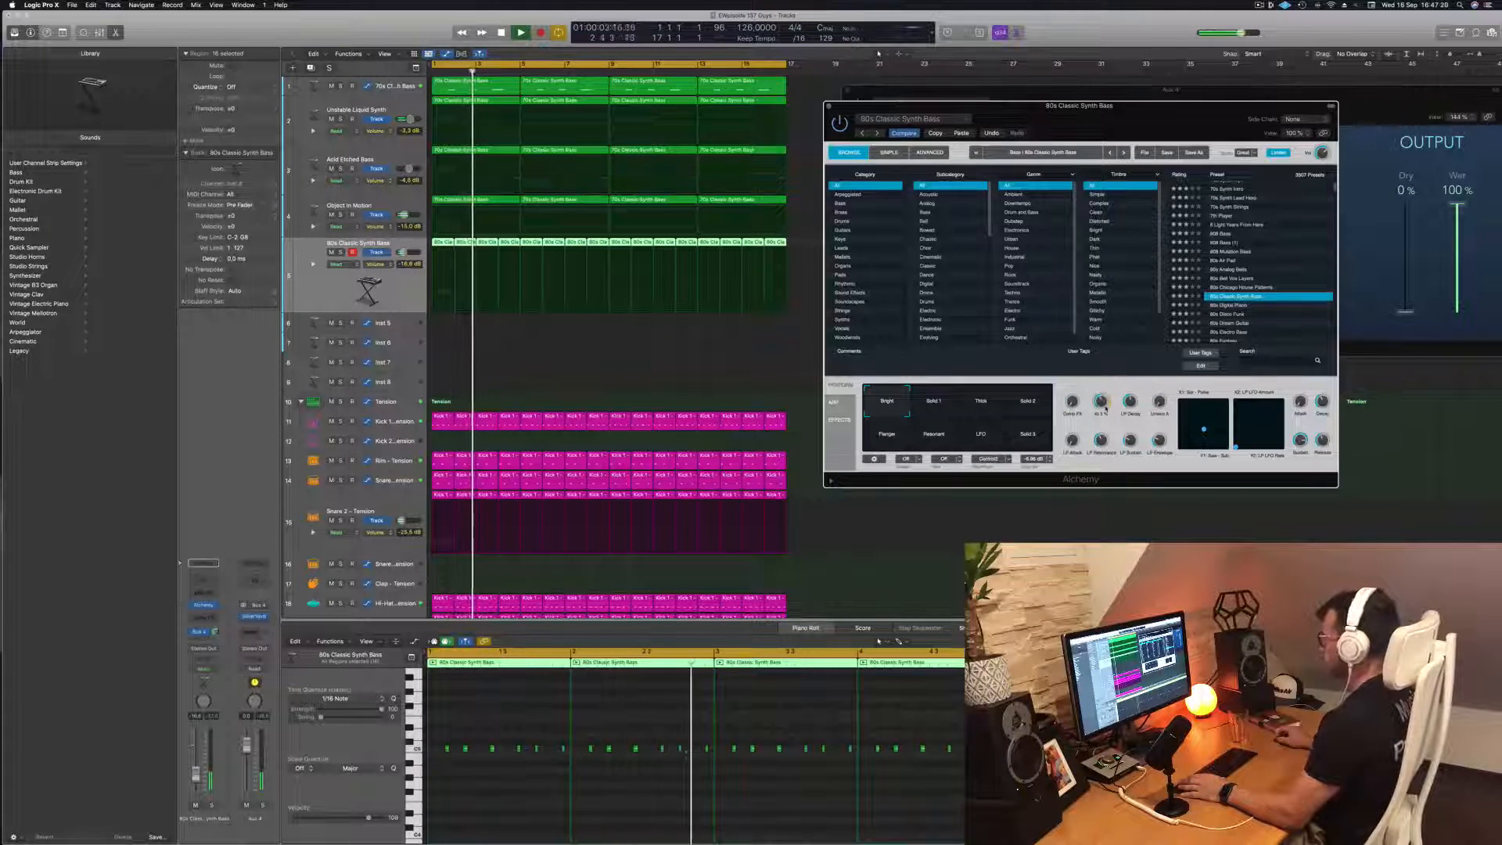
click(338, 294)
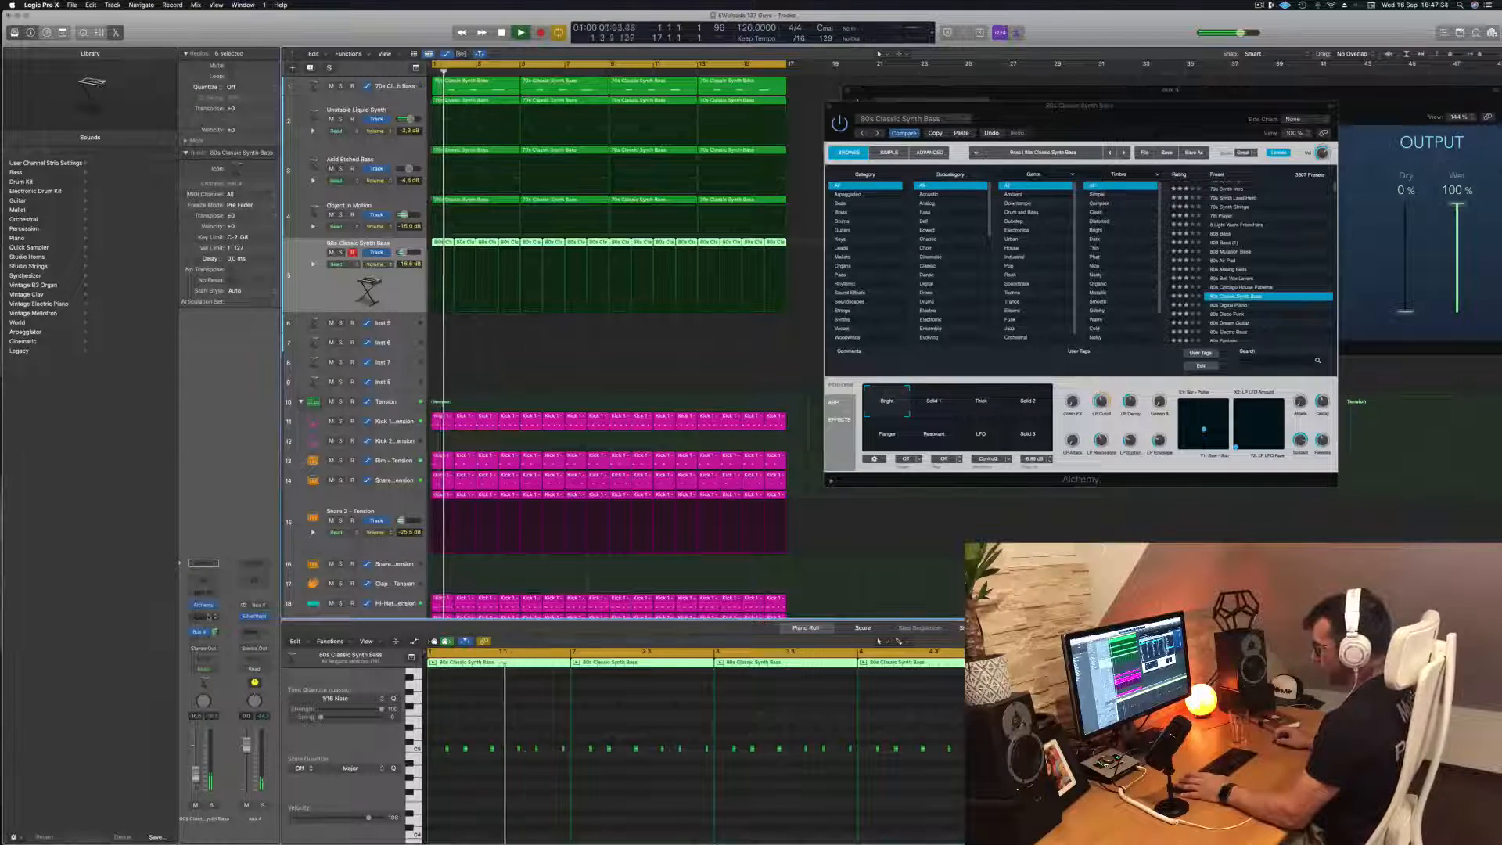
click(205, 616)
mouse_move(223, 654)
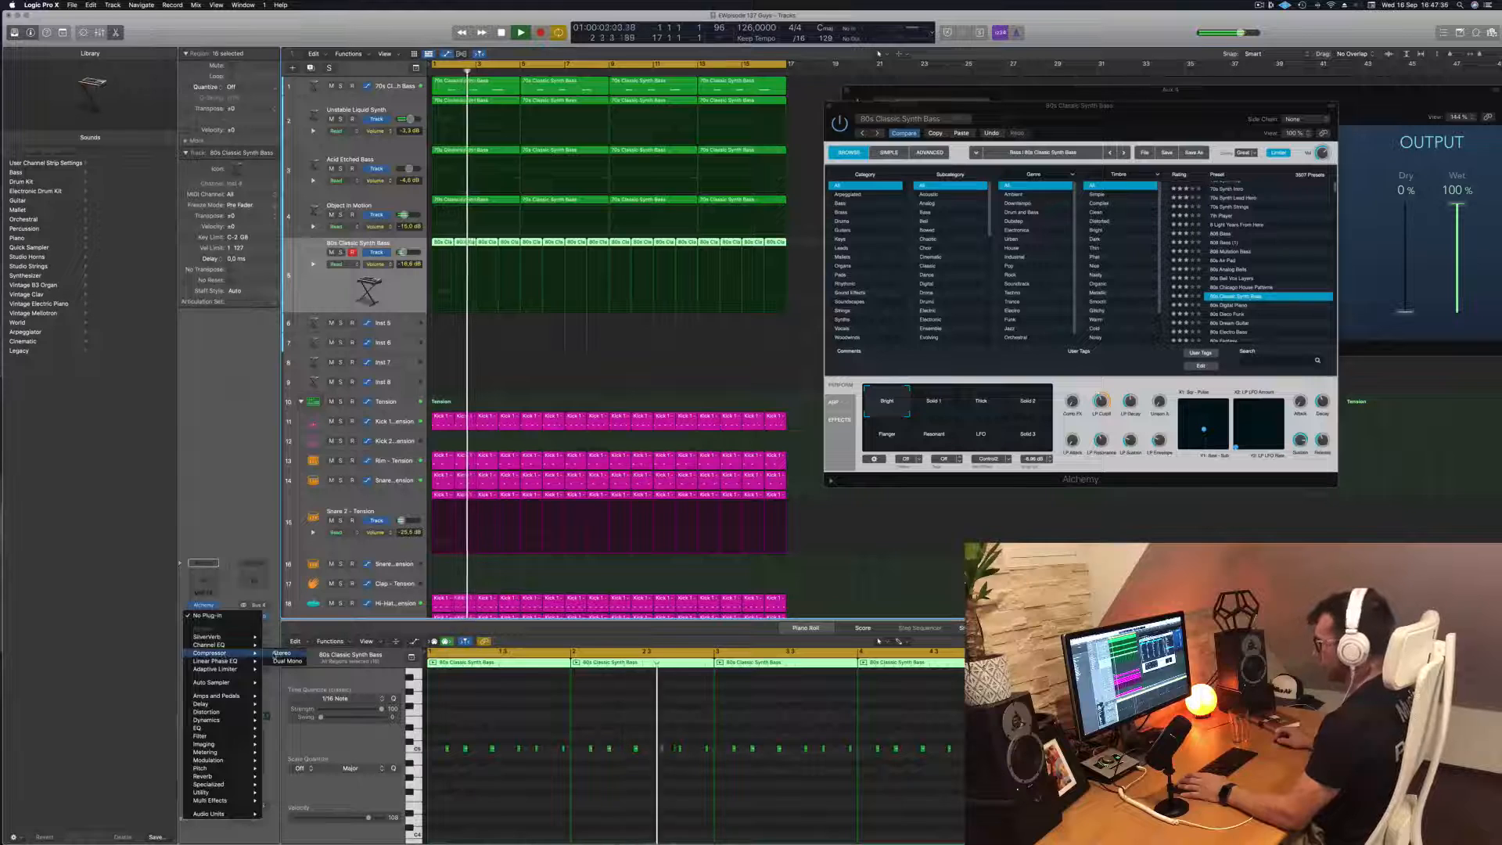
click(282, 652)
drag(724, 139, 922, 154)
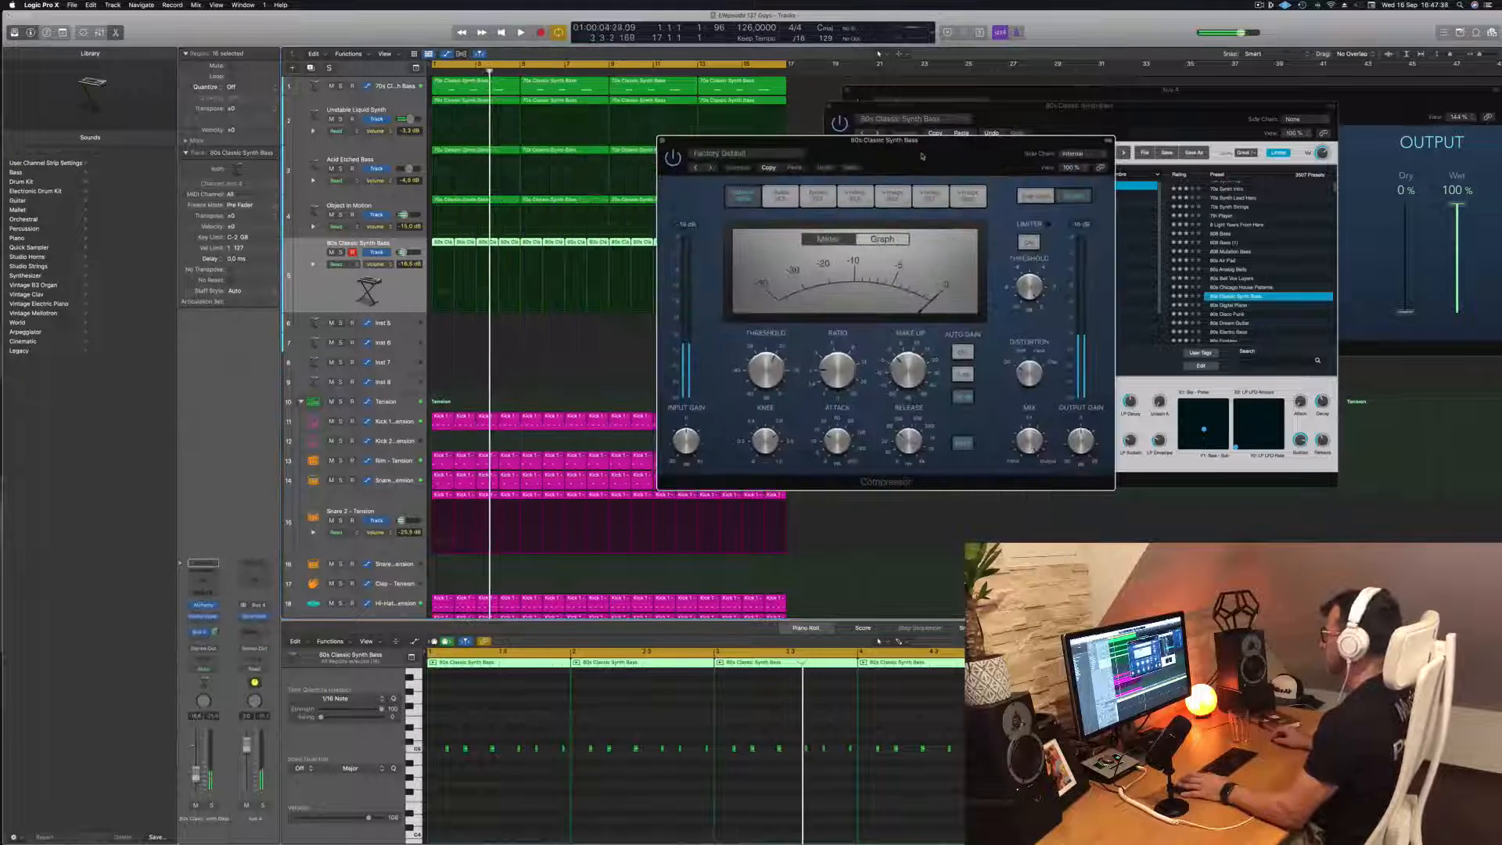
Set the Compressor's side chain to Kick 1 - Tension (Inst 9), lower its threshold during playback and close its window
click(1091, 155)
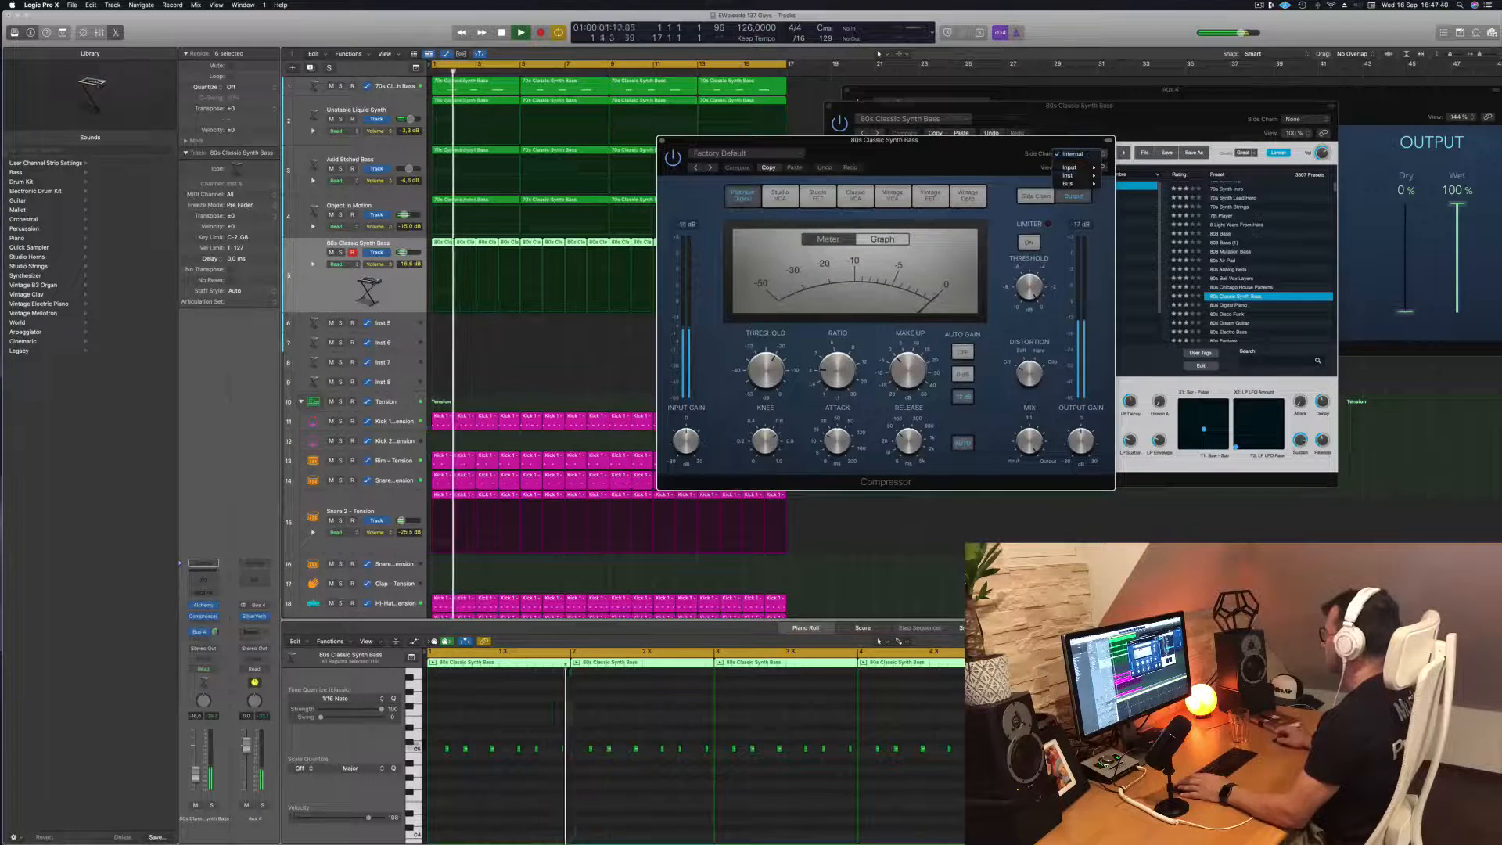
mouse_move(1096, 175)
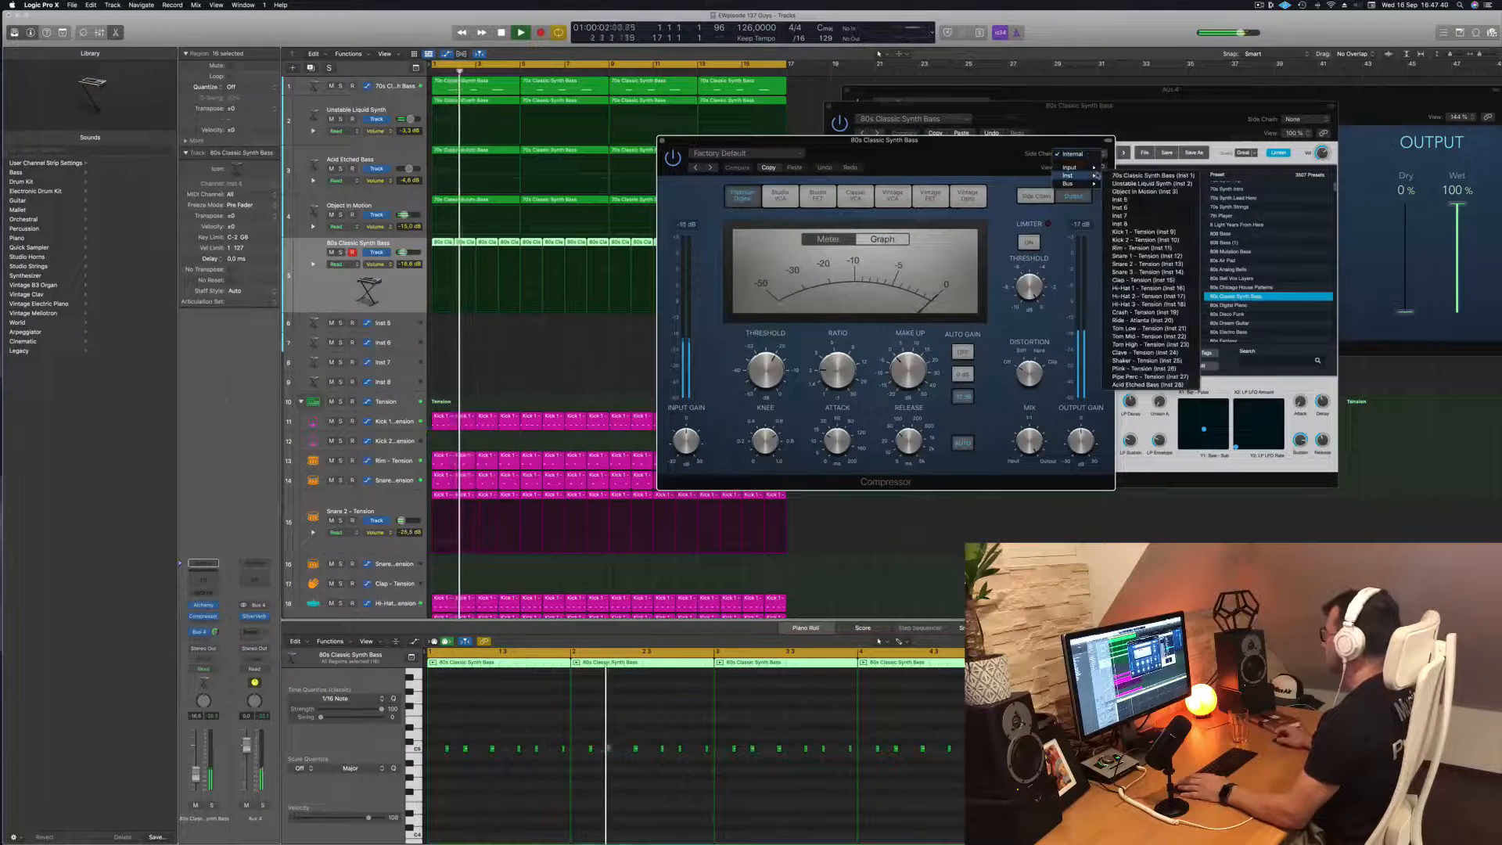
click(1162, 233)
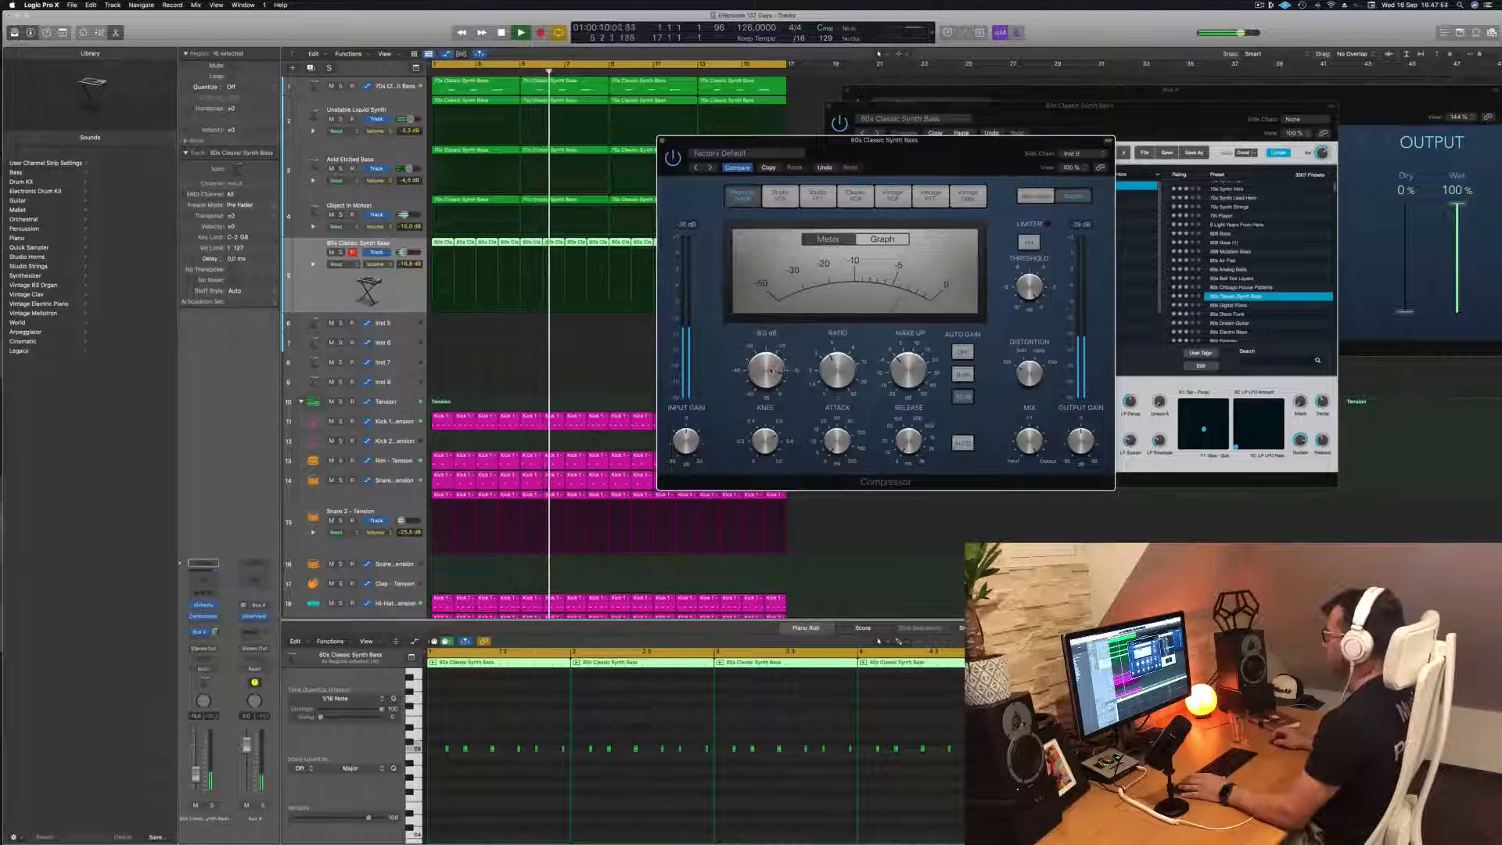
key(Return)
drag(814, 141, 778, 166)
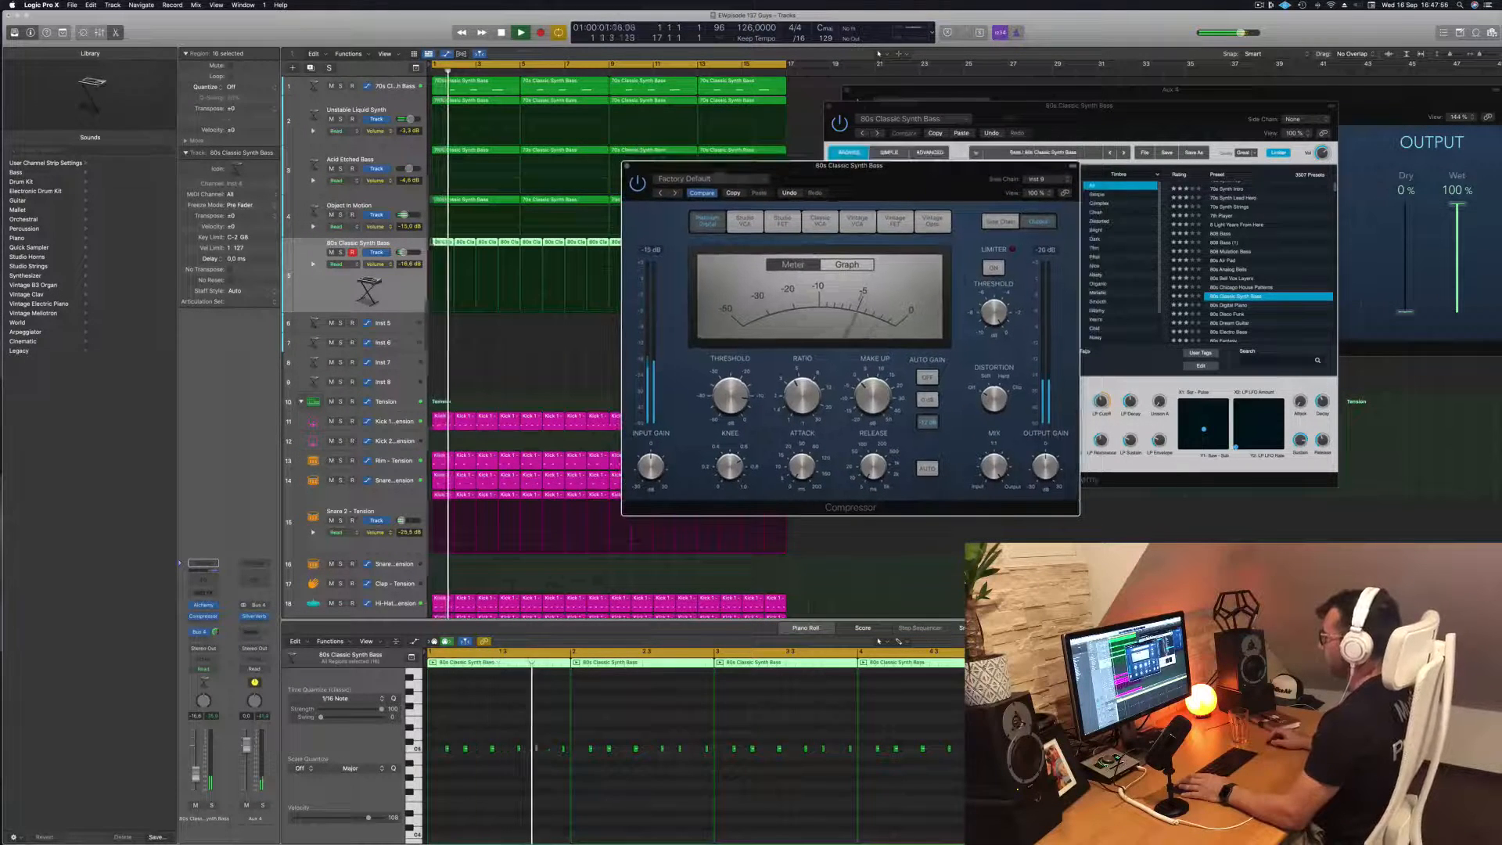
key(super+w)
Replay from the start, close the Alchemy, Musical Typing and SilverVerb windows, and zoom out to fit all tracks in view
key(Return)
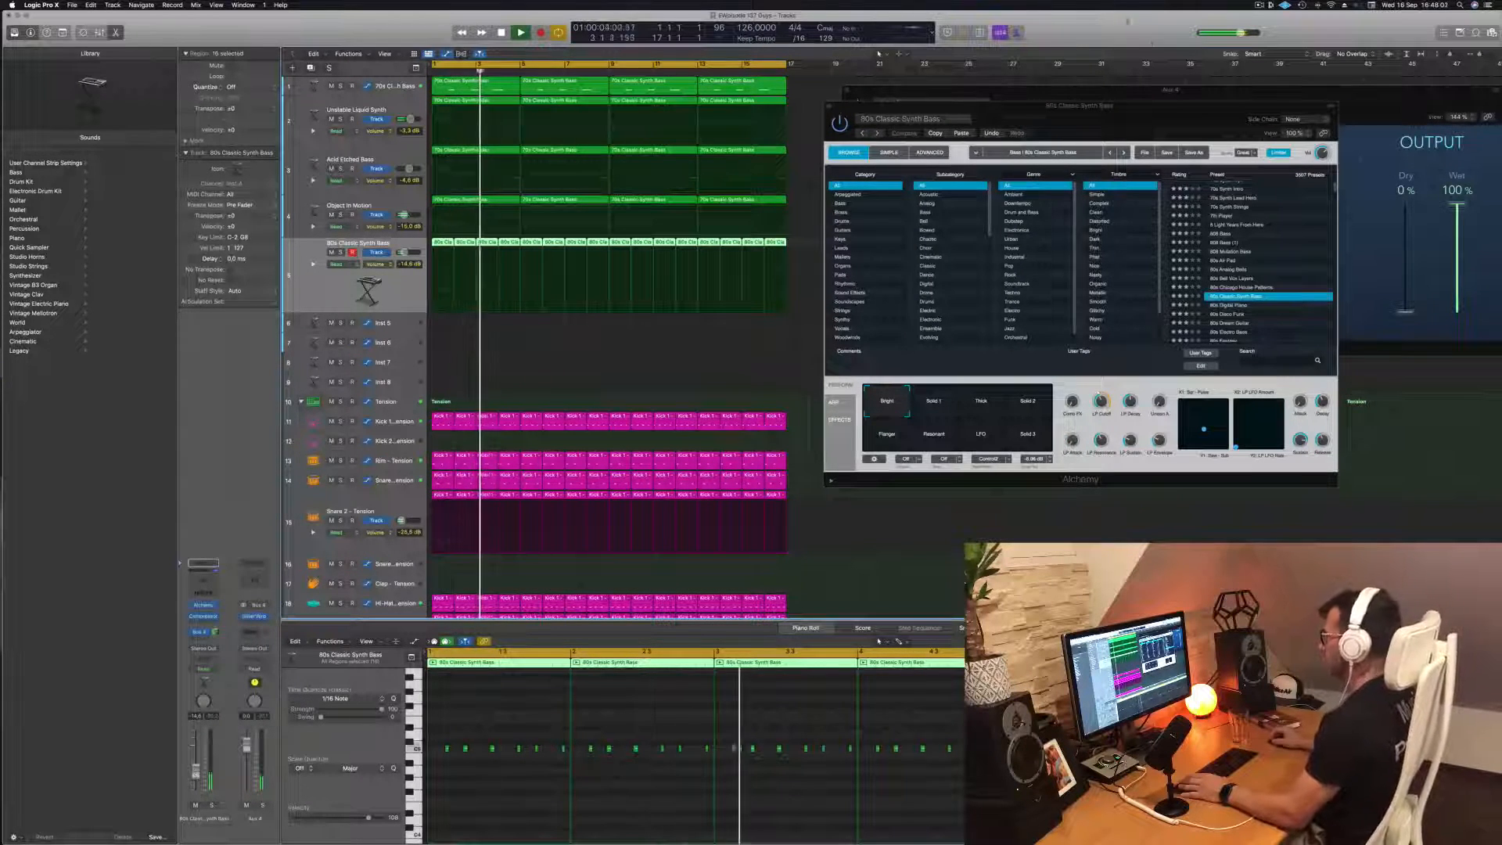
drag(830, 107, 802, 109)
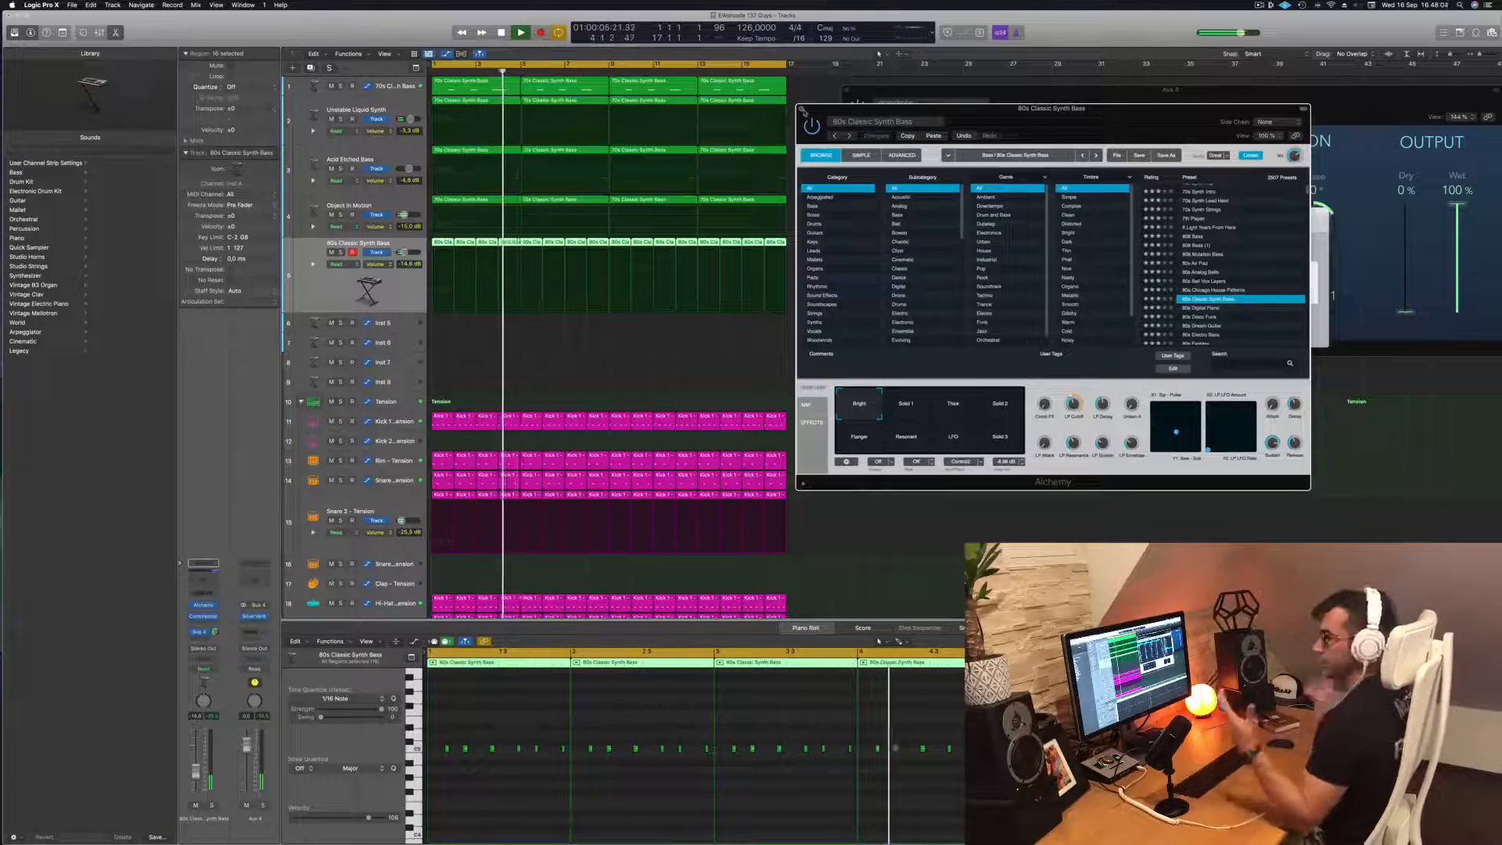
click(800, 109)
key(super+k)
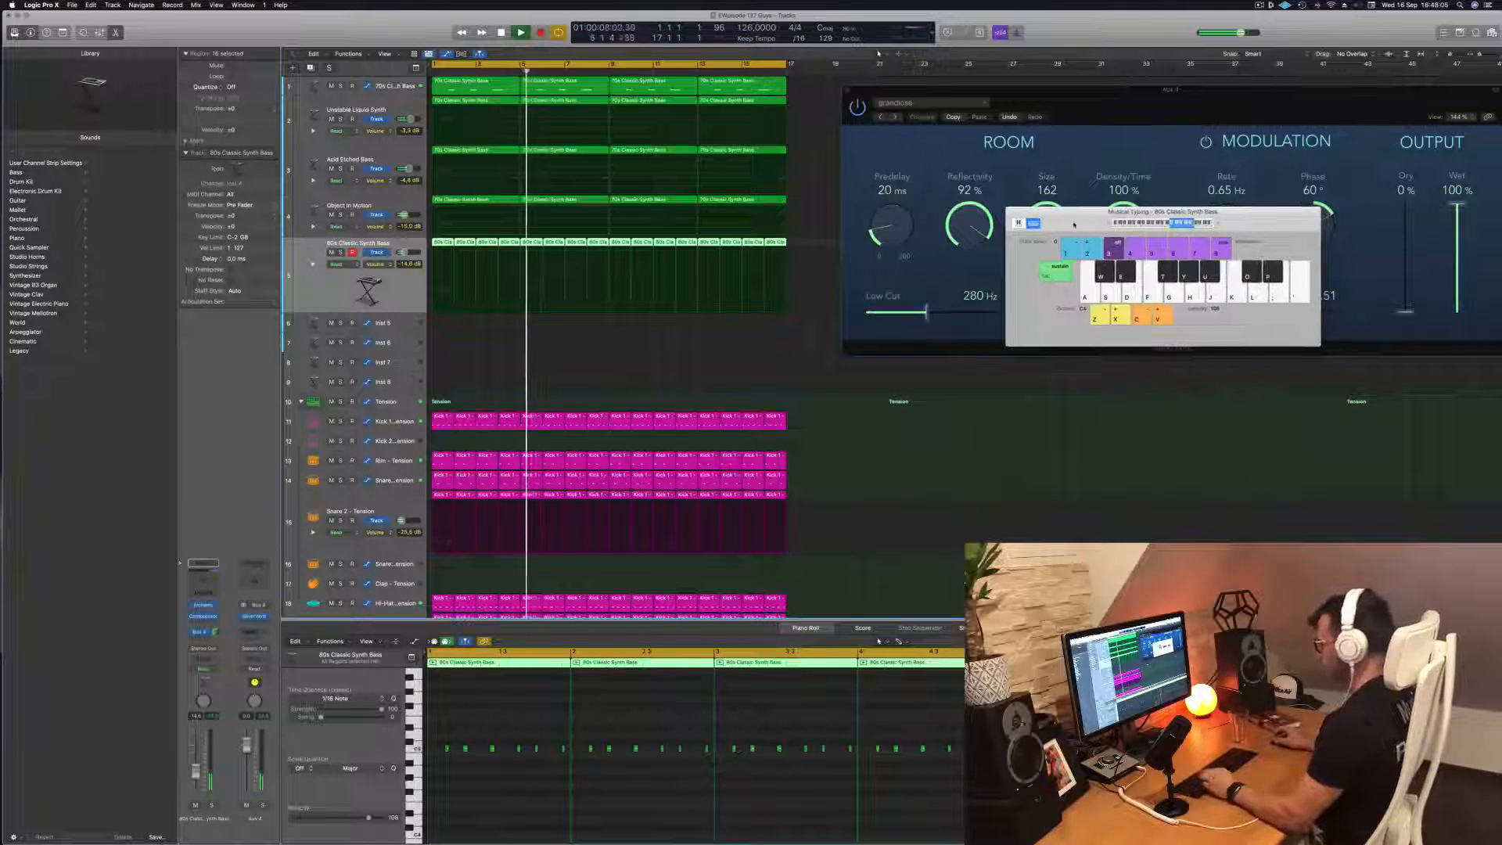
key(super+k)
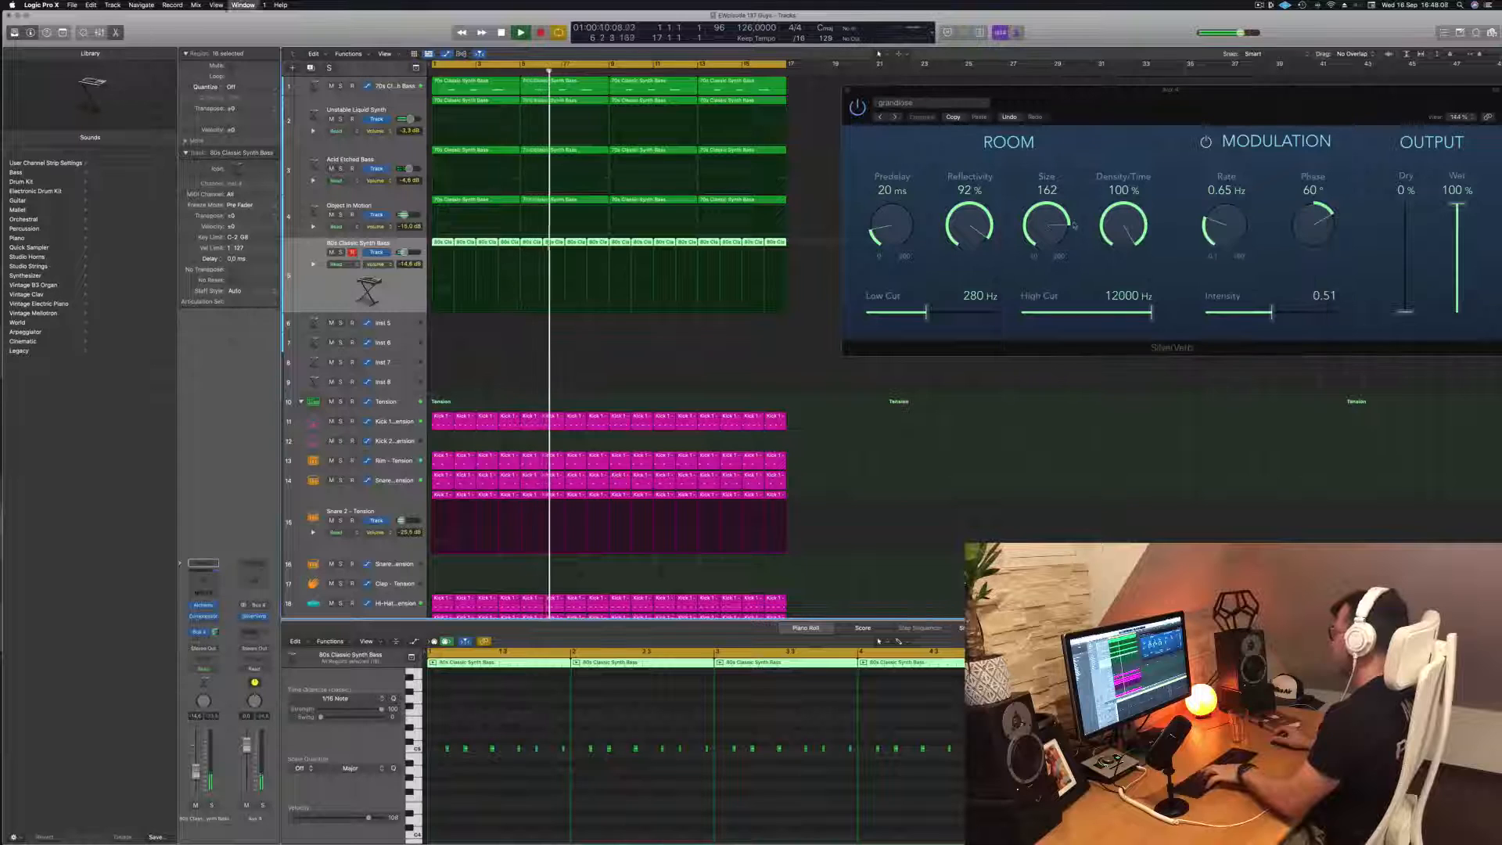
drag(882, 94, 560, 109)
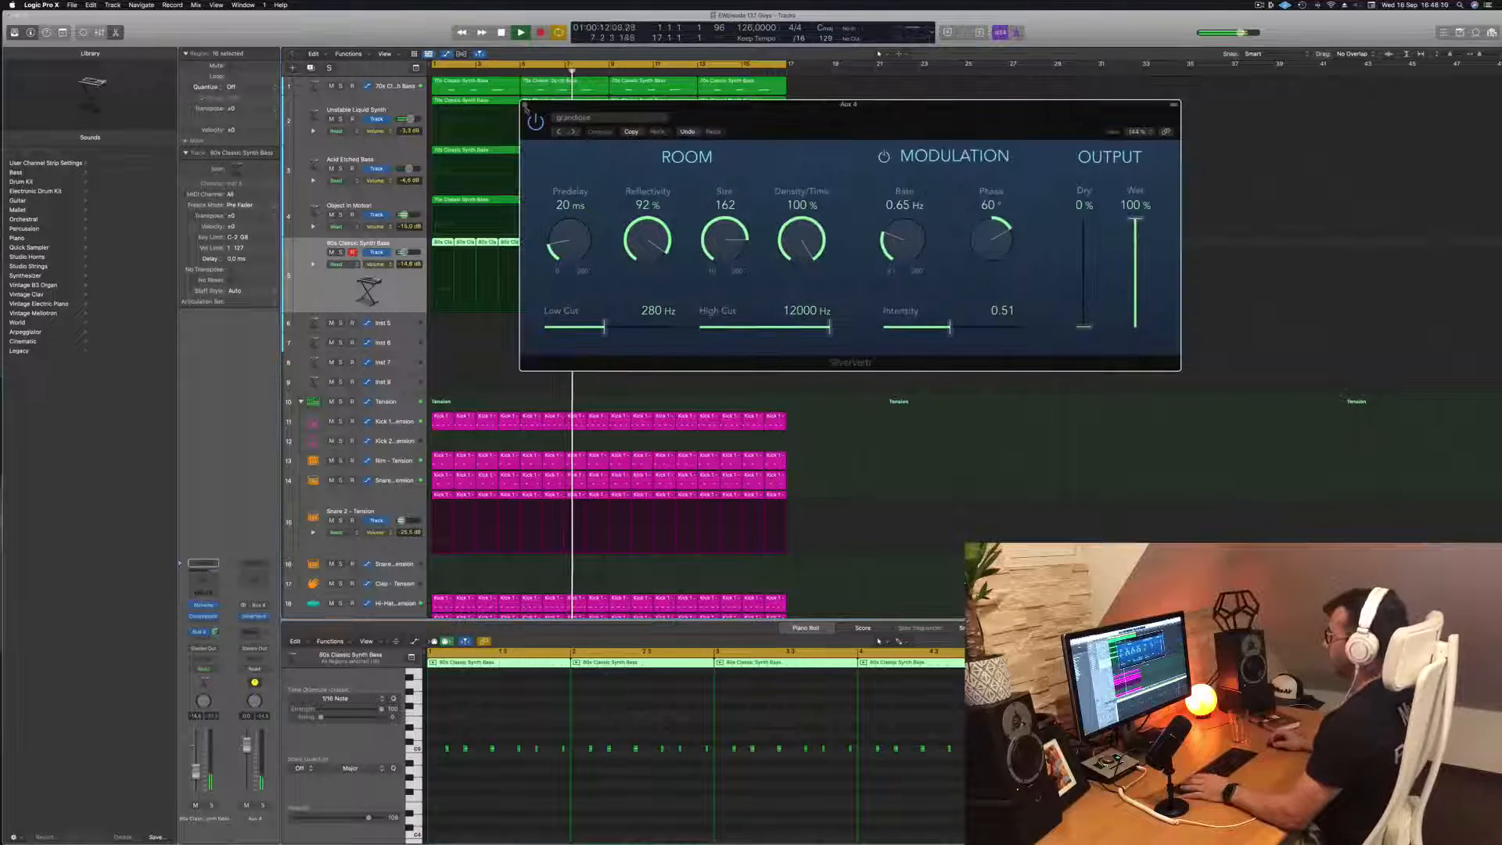
click(526, 105)
key(super+Left)
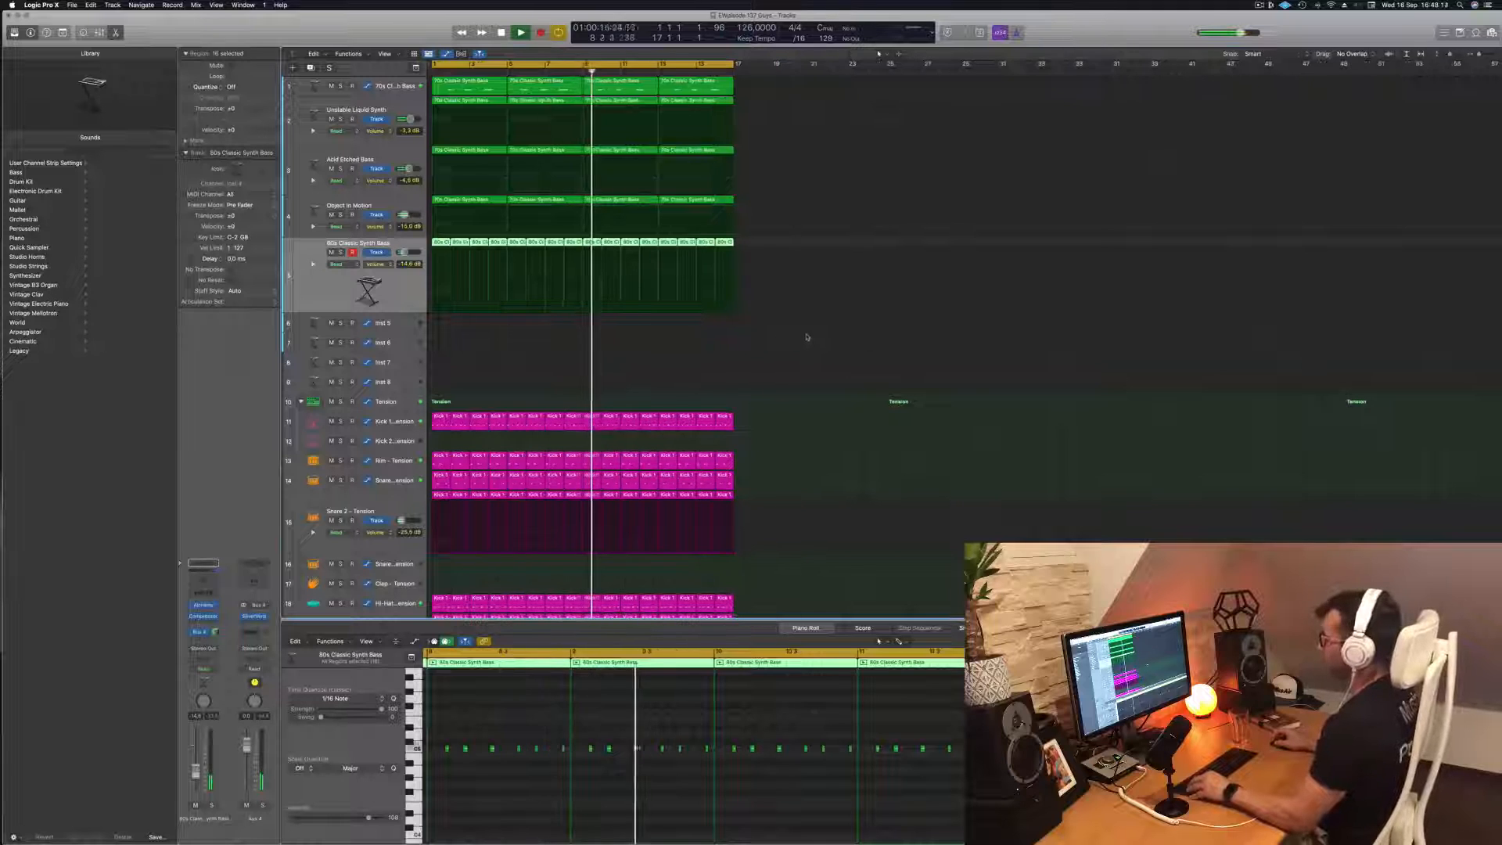
key(super+Up)
key(super+Up)
key(super+Up)
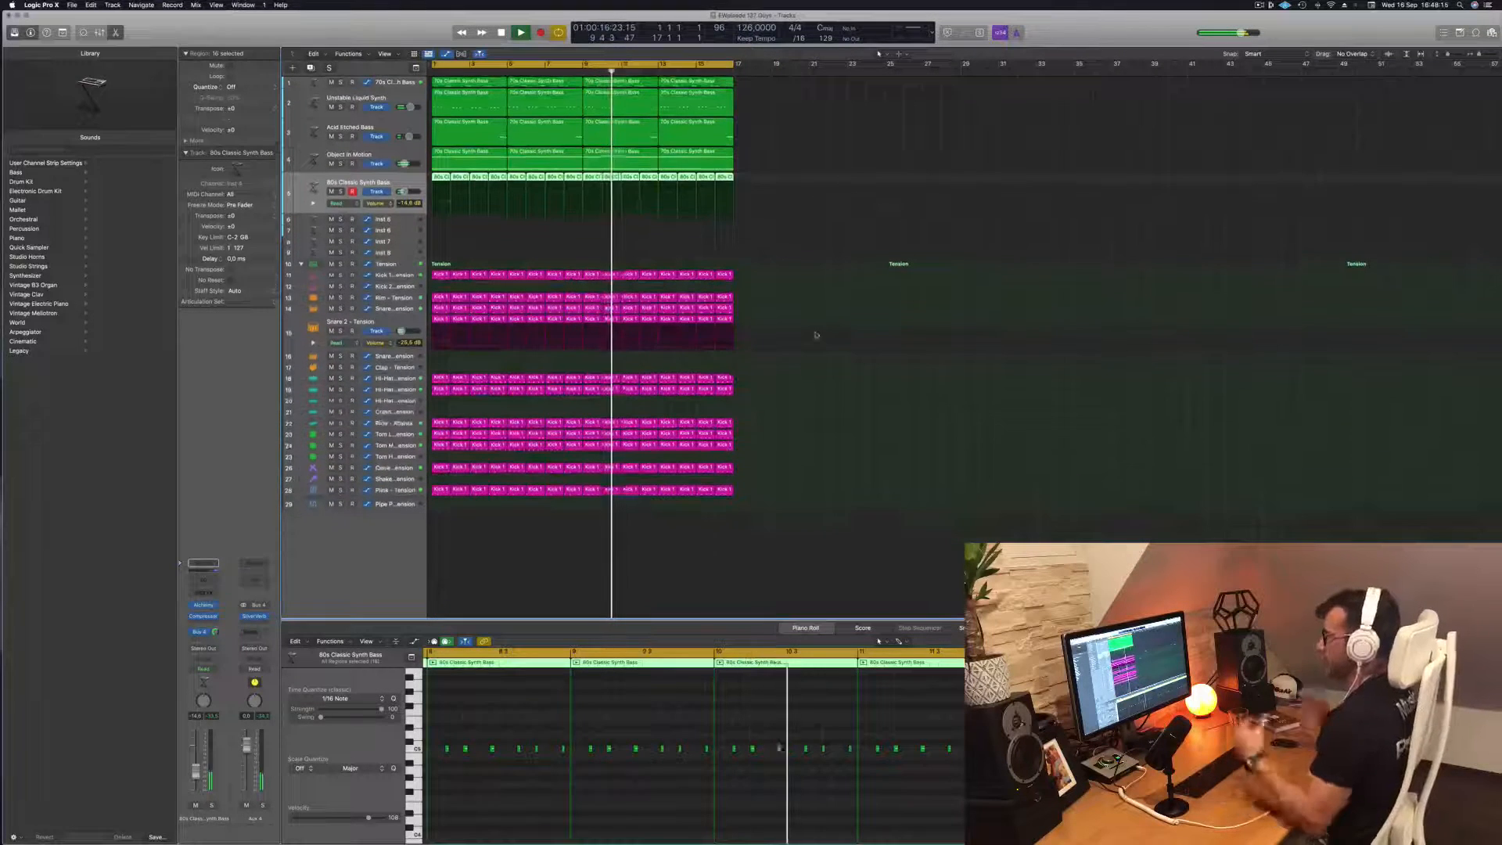